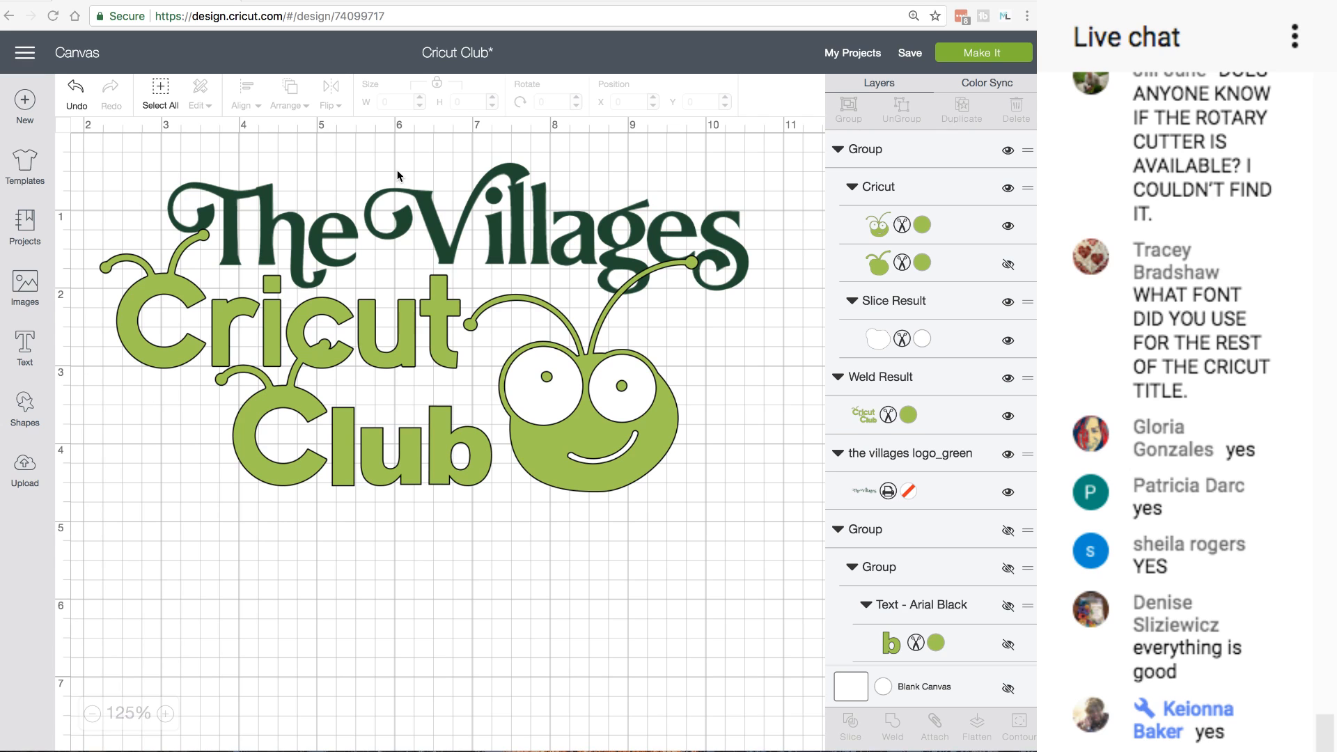
Nudge The Villages logo above the Cricut Club lettering to about X 3.098, Y 0.351
left_click(300, 219)
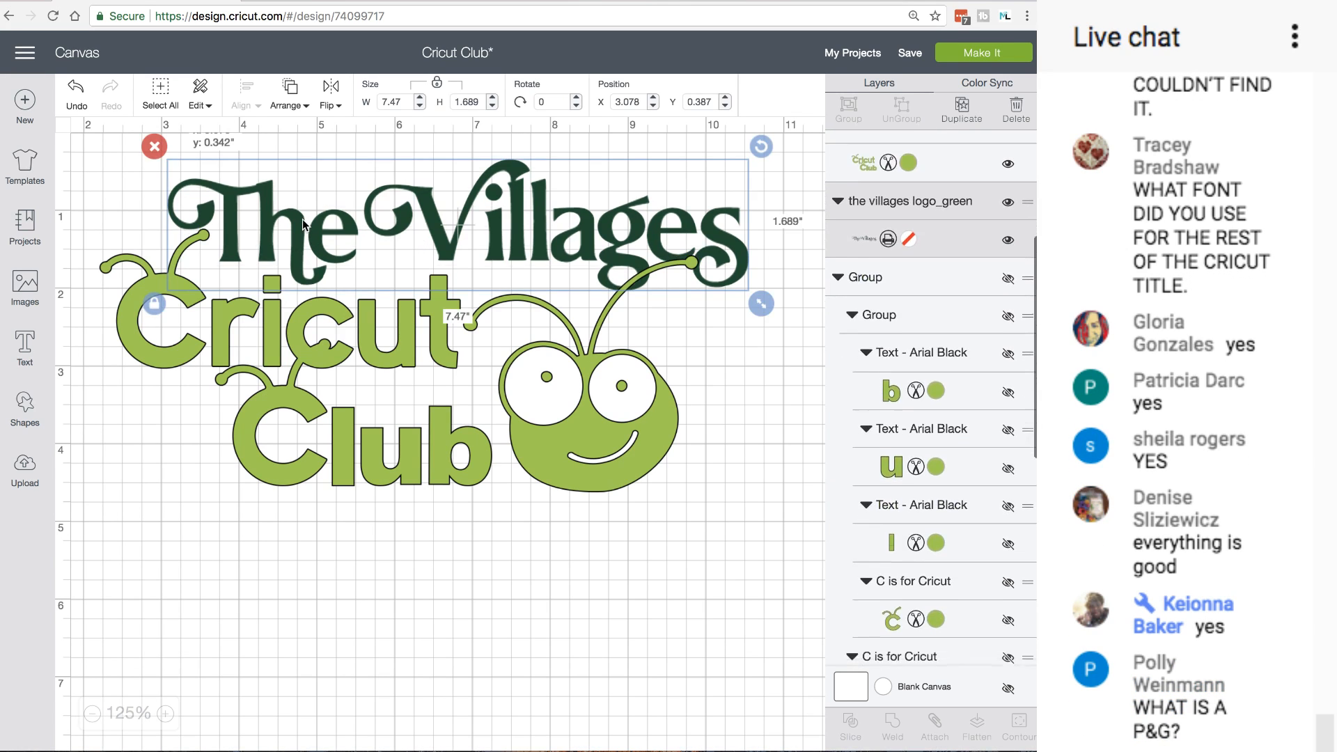
left_click_drag(303, 219, 308, 219)
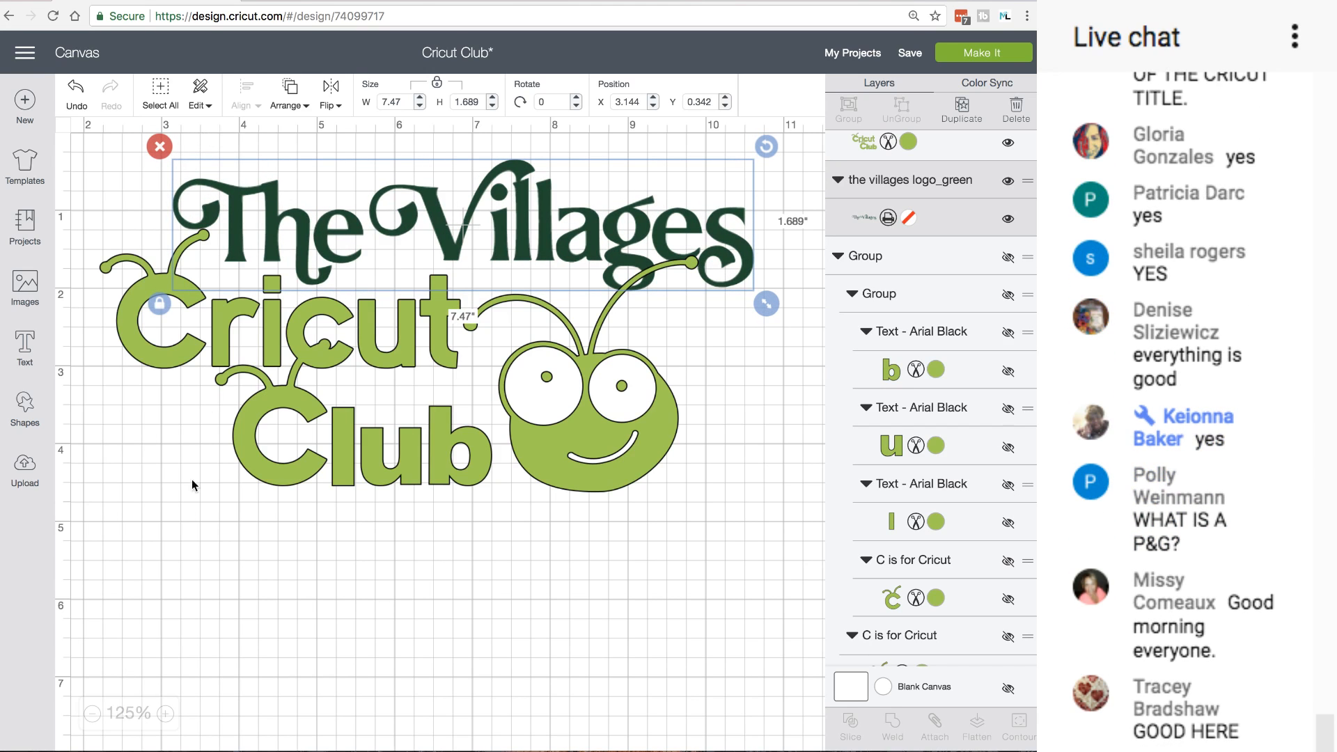
left_click(167, 715)
scroll(275, 685, "right", 3)
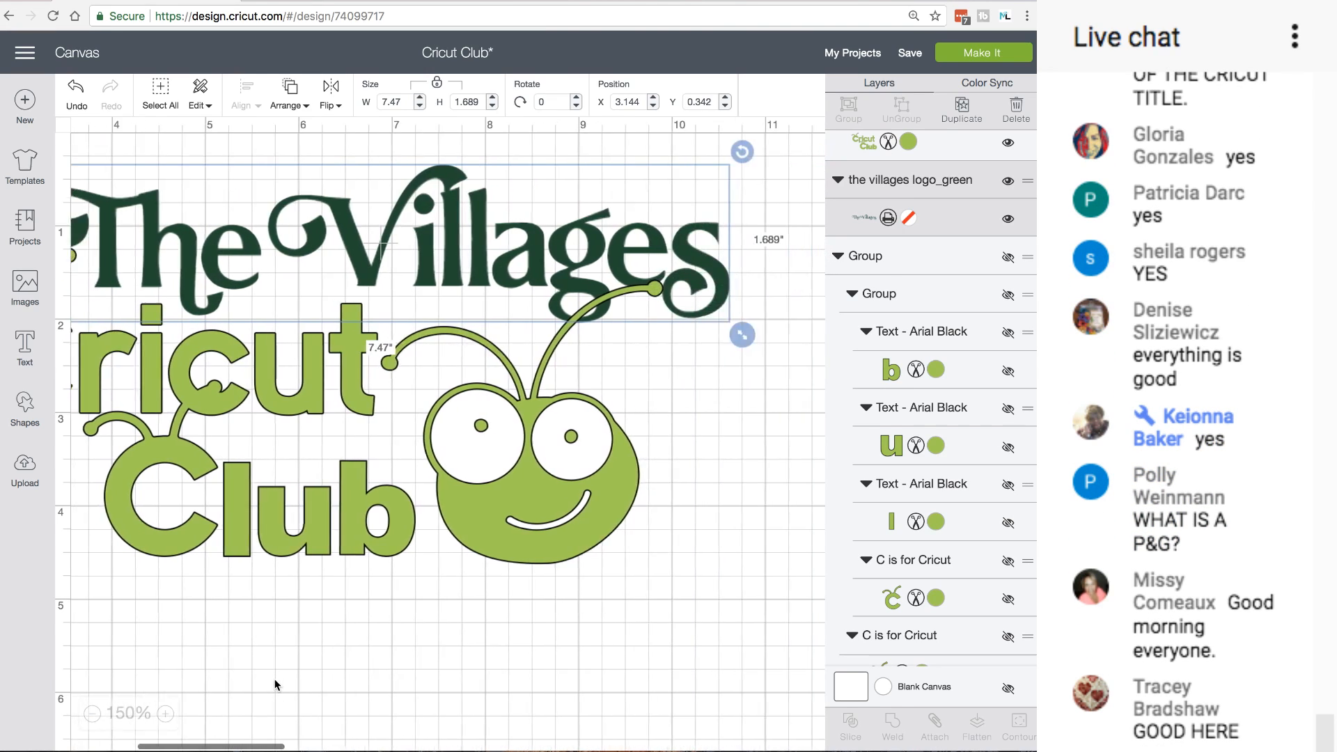
scroll(275, 686, "right", 5)
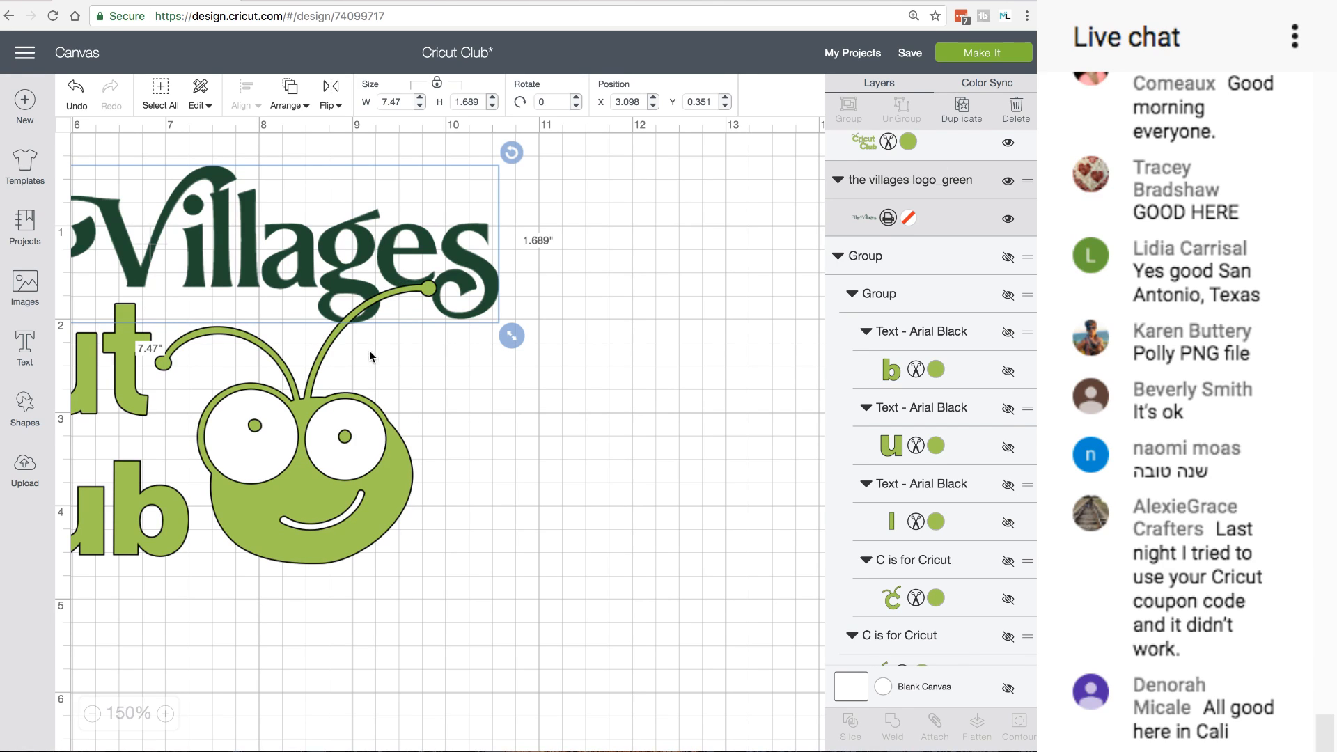
Ungroup the Cricut bug from its white backing piece and briefly preview the bug's hidden solid silhouette layer
left_click(386, 465)
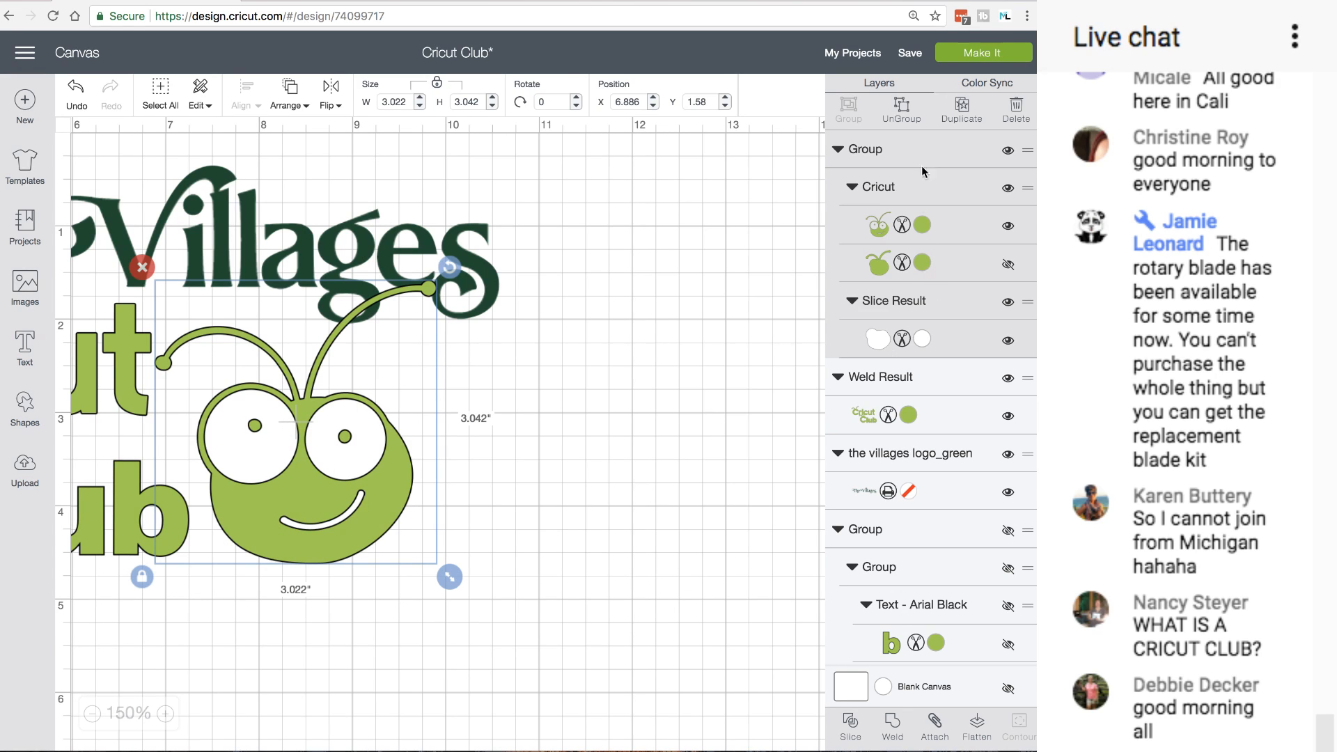
left_click(902, 114)
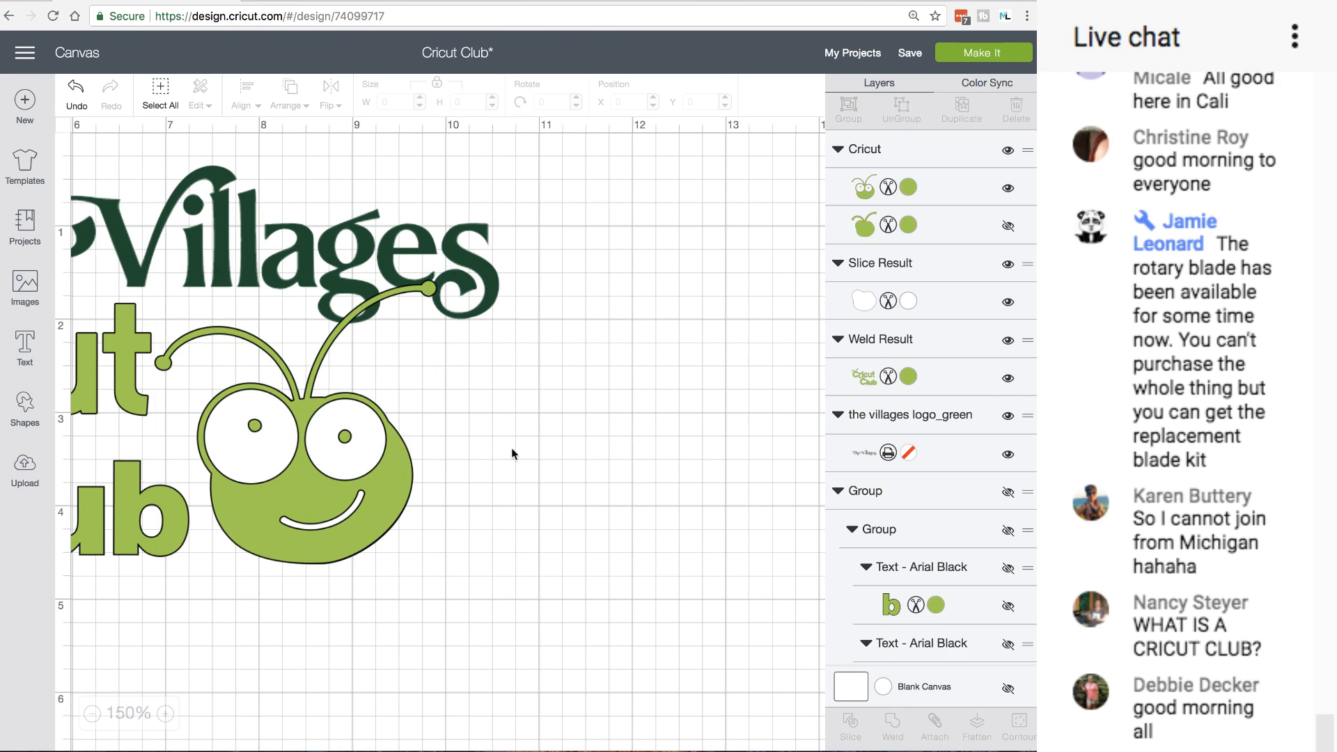
left_click(939, 202)
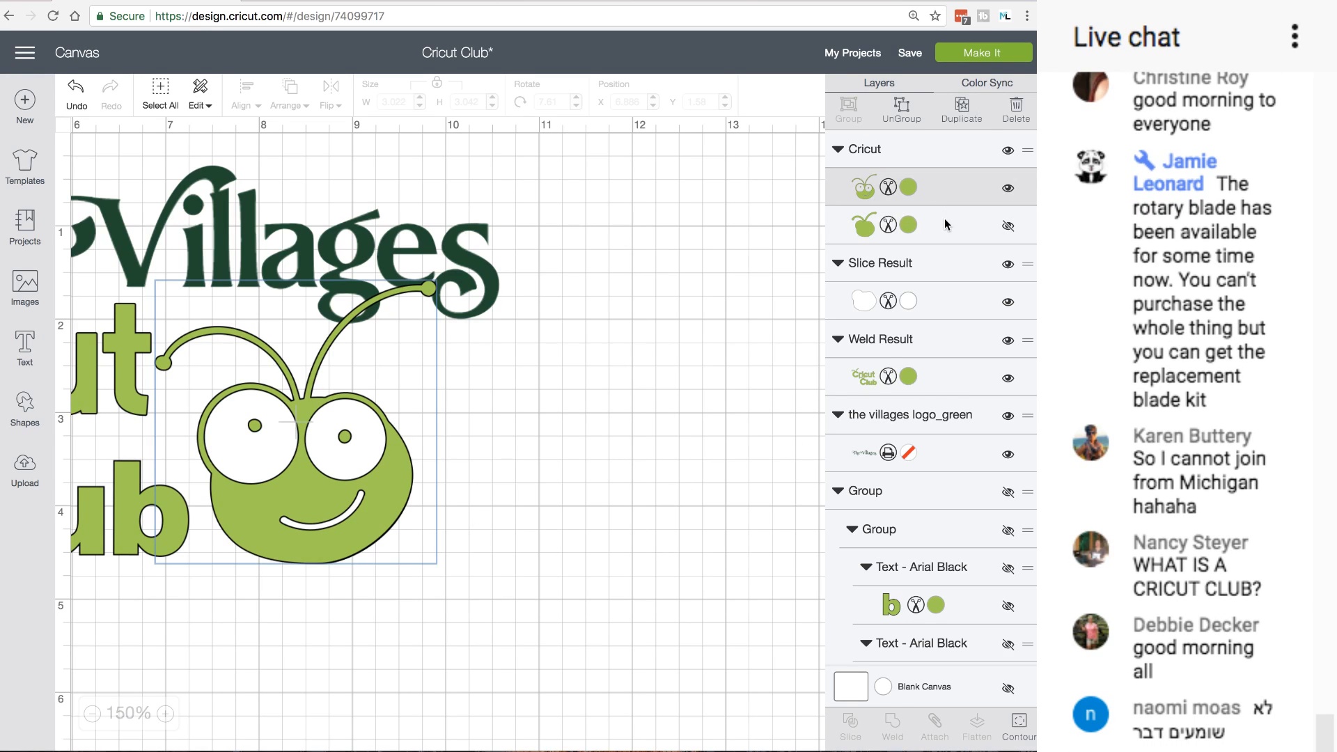
left_click(944, 223)
left_click(941, 199)
left_click(1009, 227)
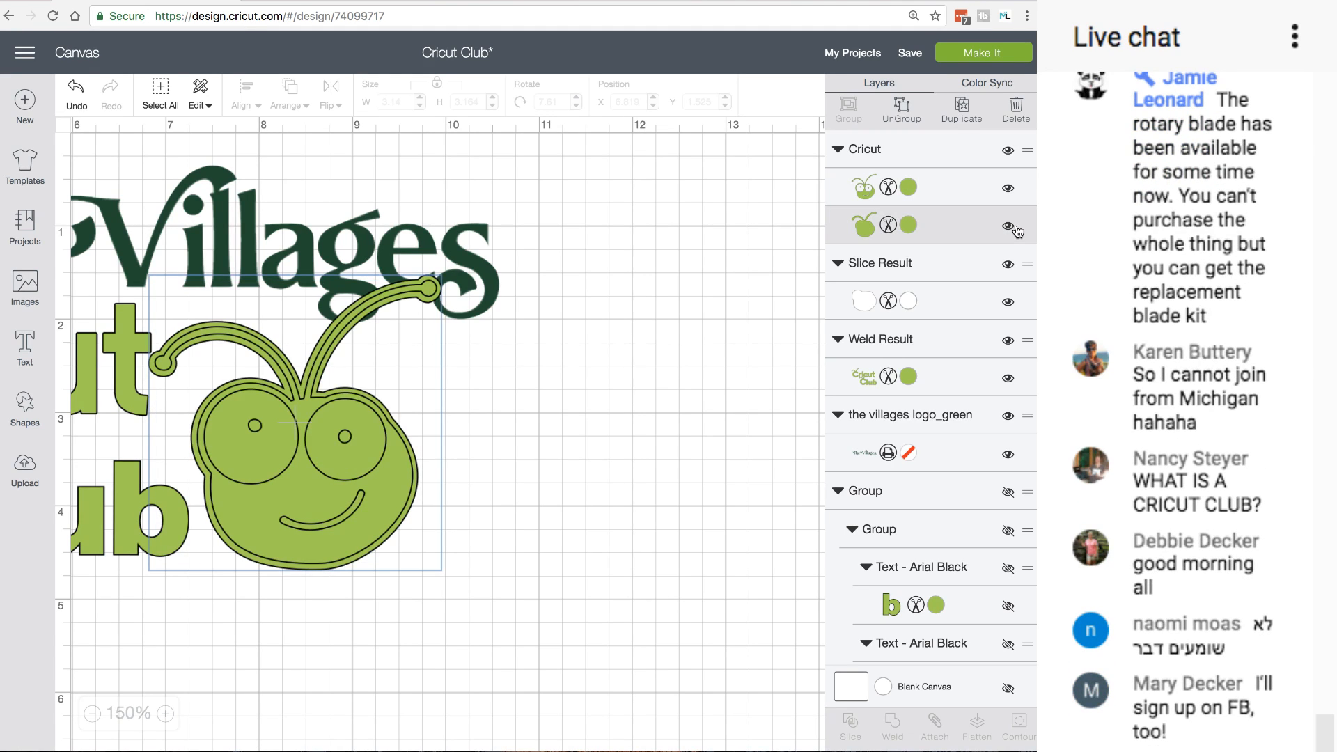
left_click(1008, 226)
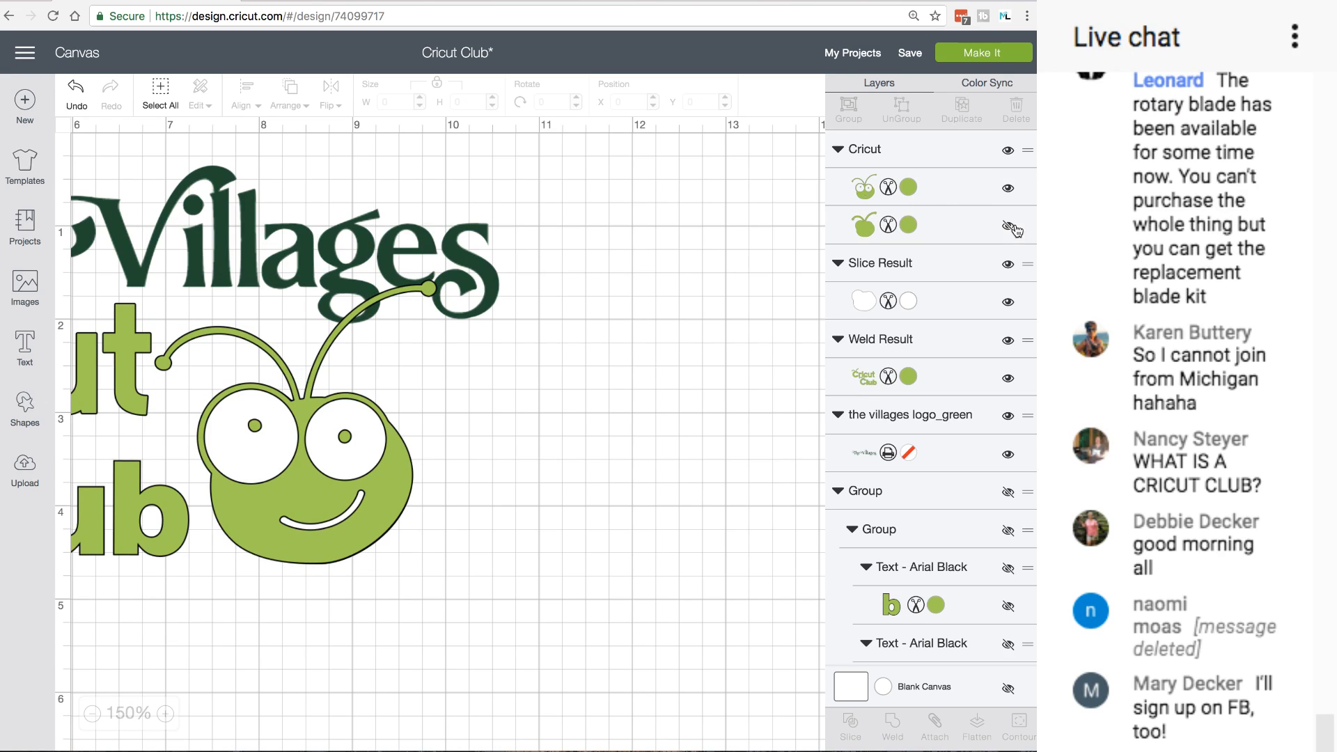
left_click(944, 199)
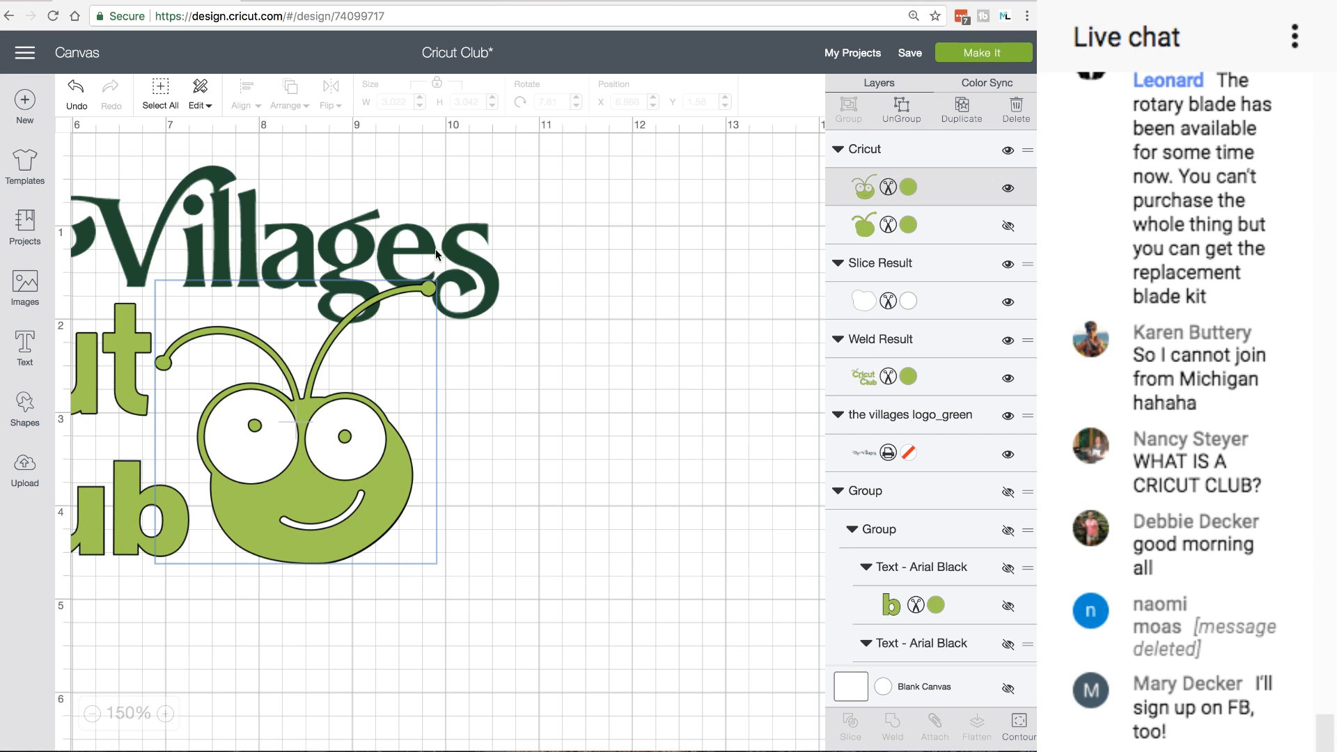
Ungroup the Cricut bug image so its face layer and hidden silhouette layer are separate
left_click(363, 236)
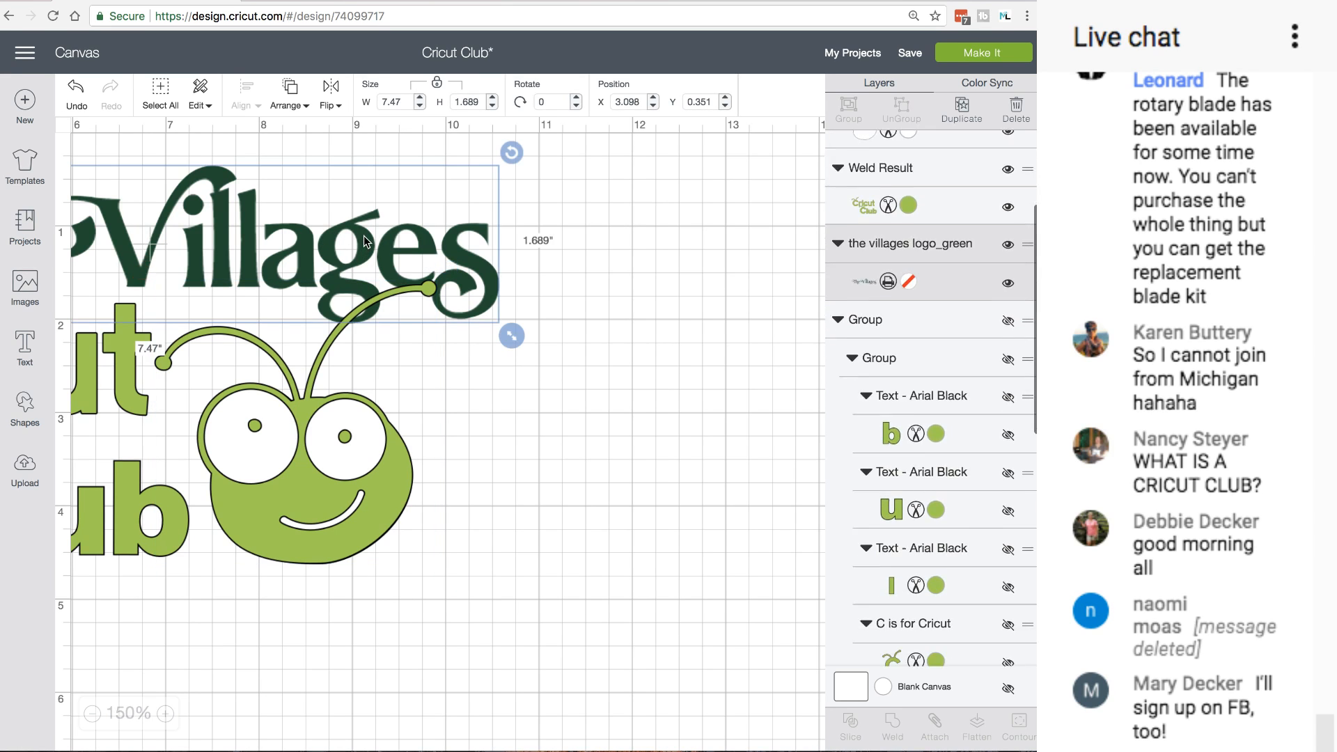
left_click(342, 332)
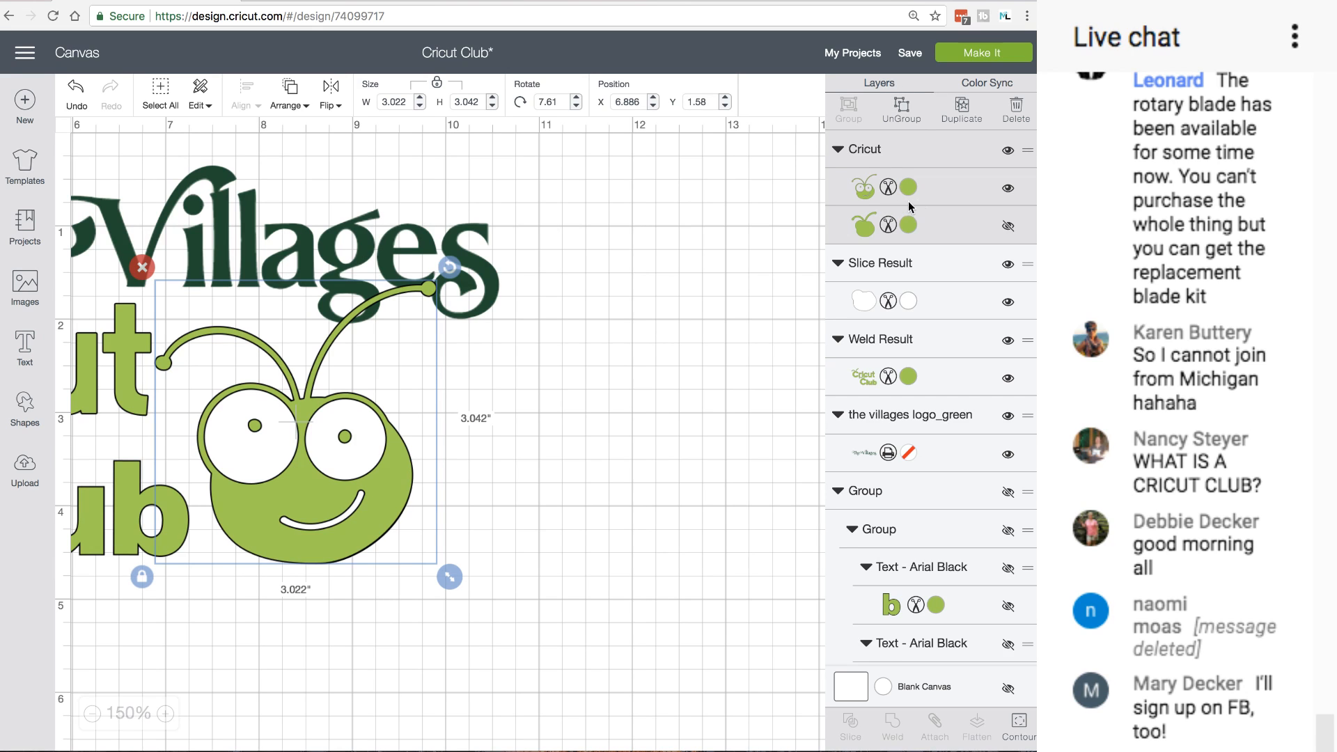
left_click(904, 109)
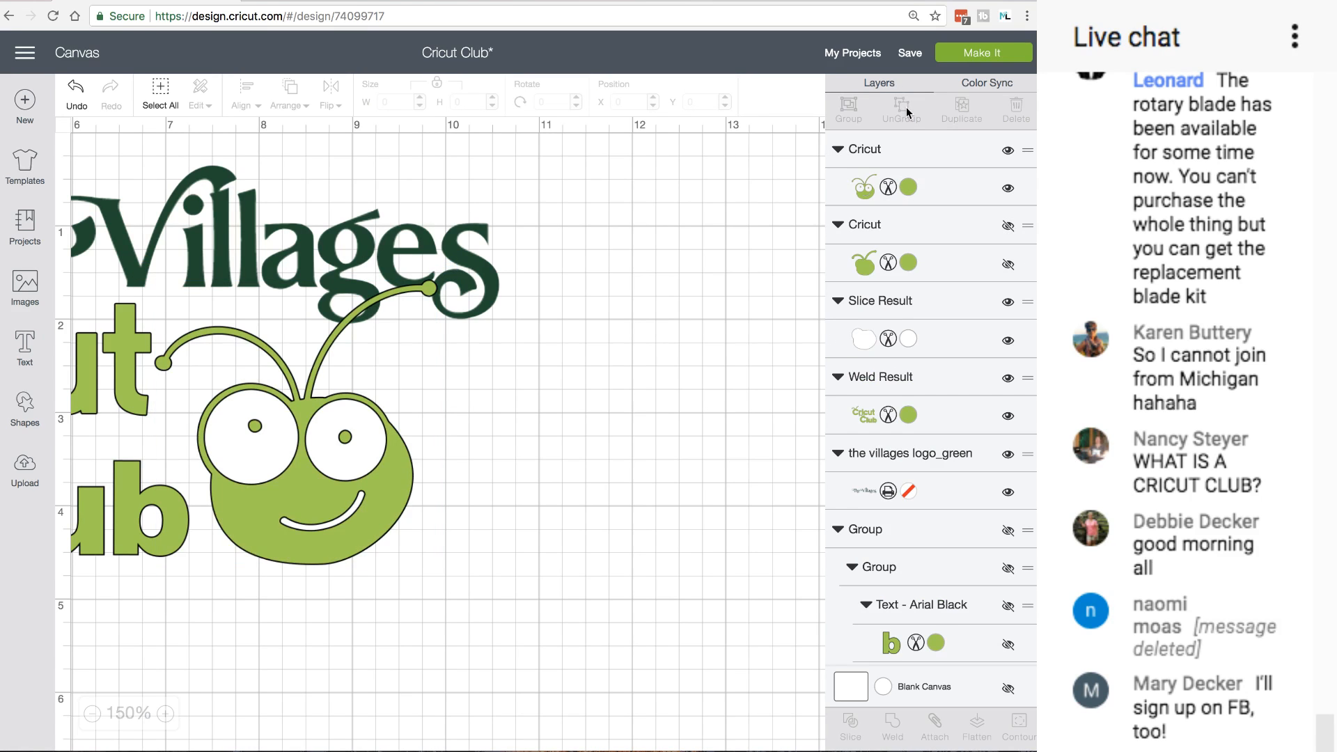
Duplicate the bug face together with The Villages logo and move the copies below the design, to about X 5.126, Y 5.731
left_click(944, 181)
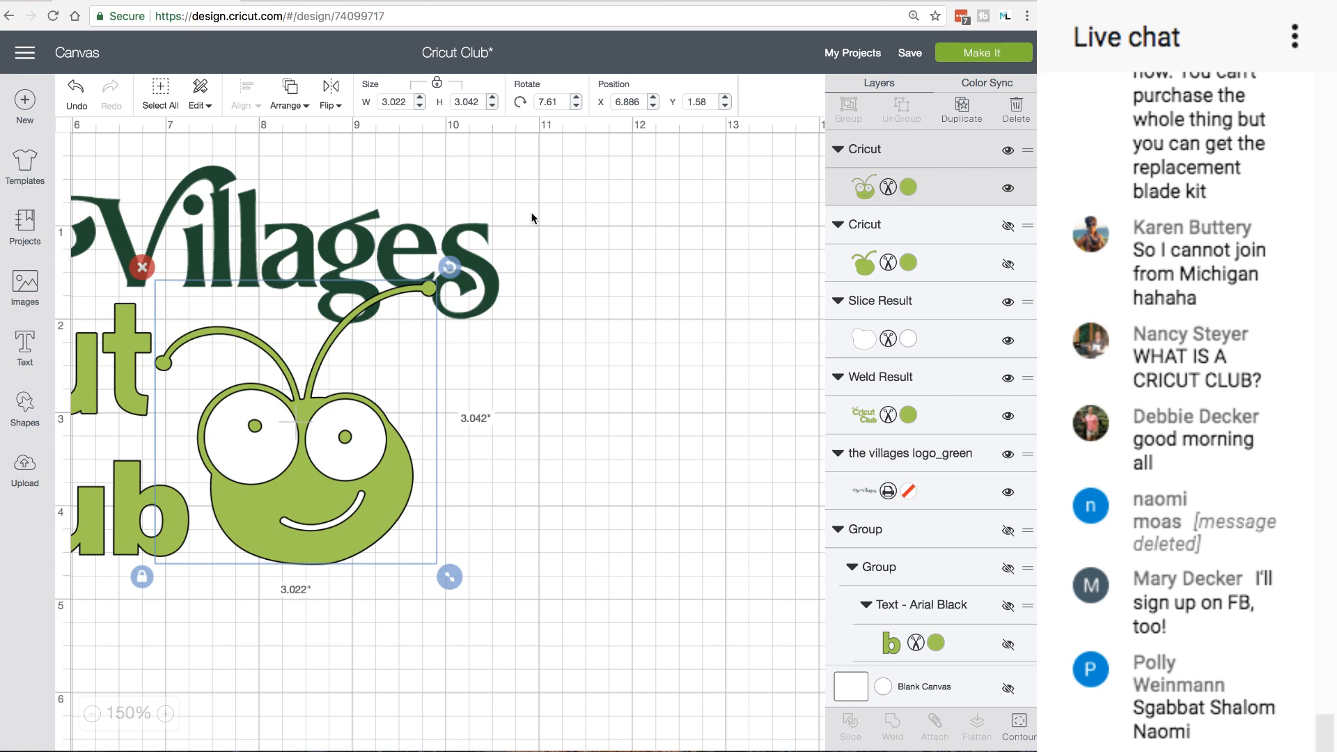
left_click(479, 228, "shift")
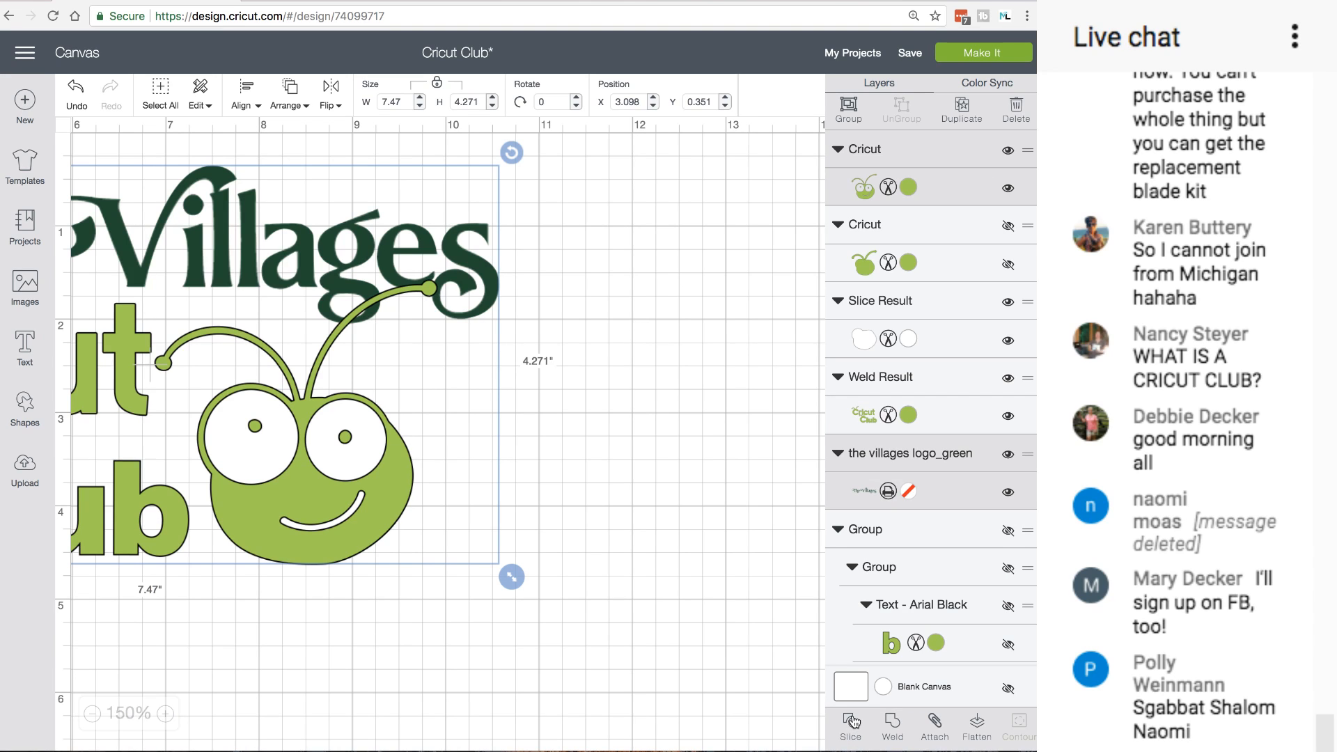
left_click(965, 107)
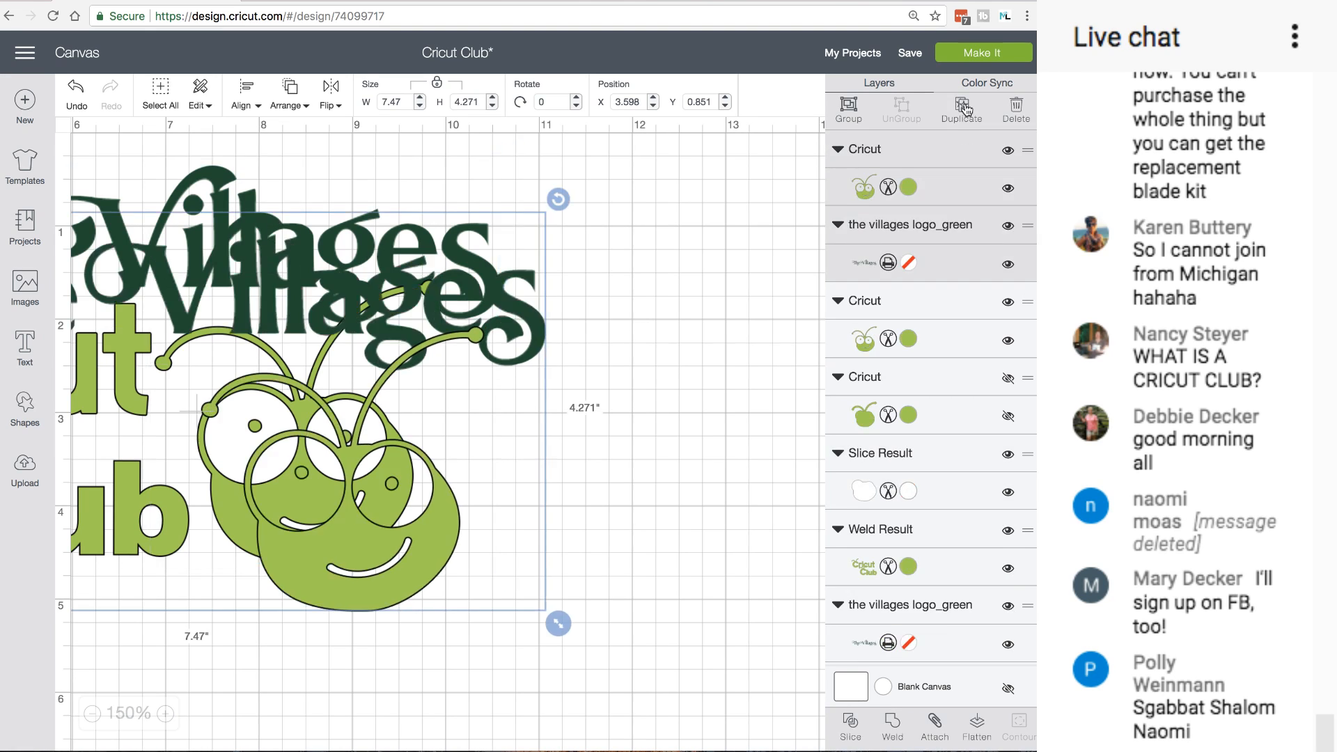
left_click_drag(355, 519, 527, 751)
left_click_drag(580, 509, 556, 742)
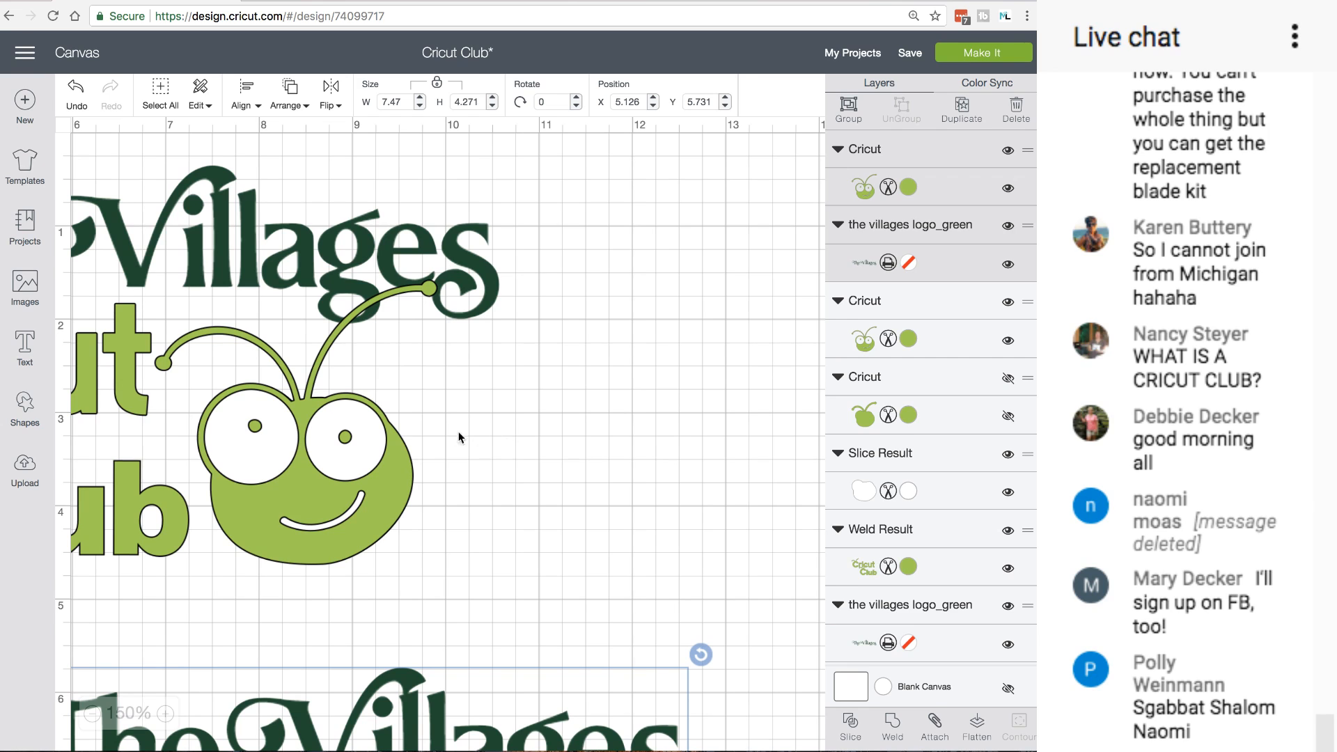
Slice the original bug face with the original The Villages logo
left_click(392, 462)
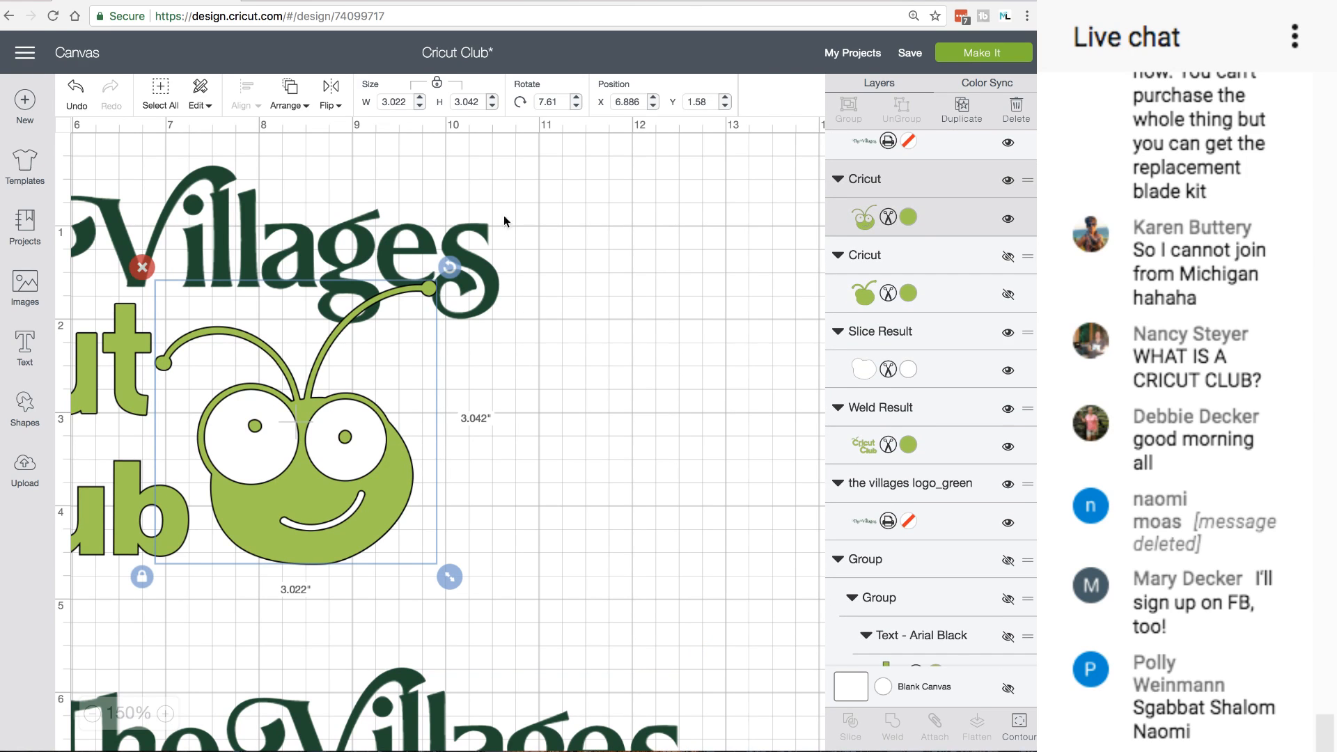
left_click(478, 227)
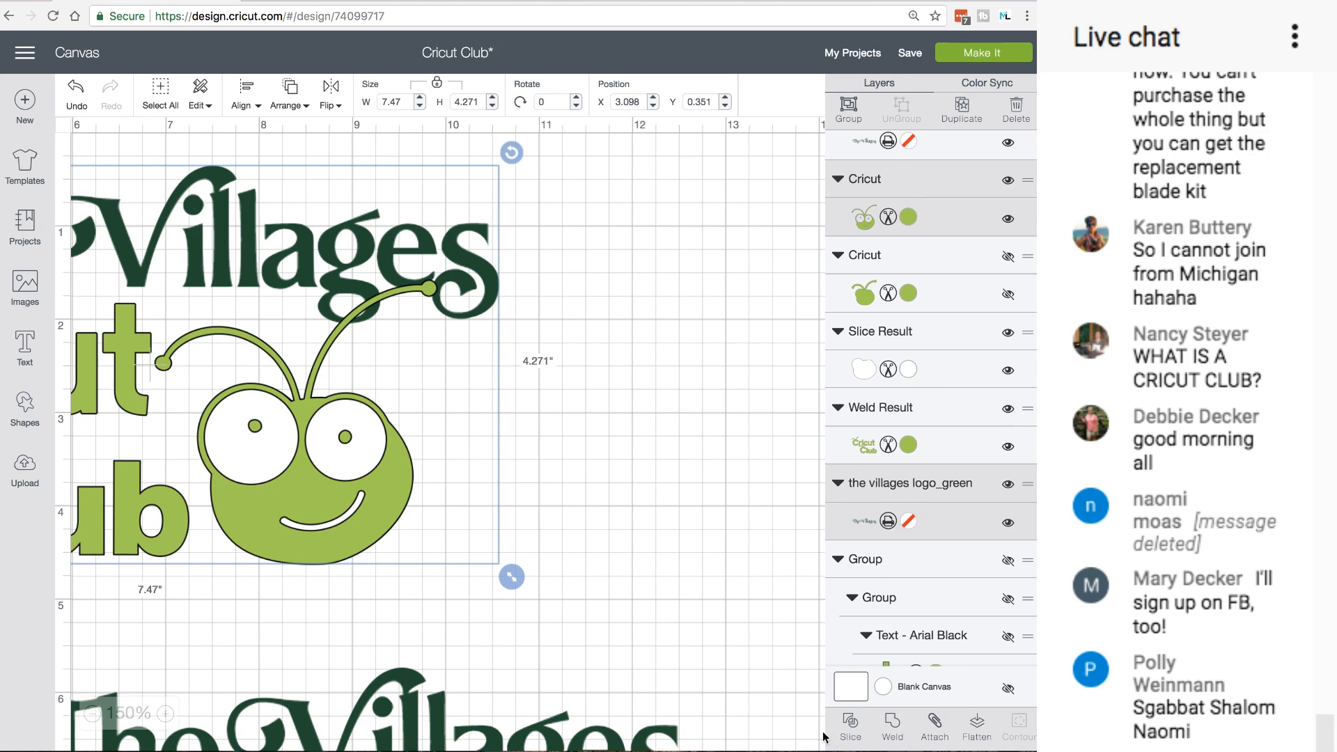
left_click(850, 728)
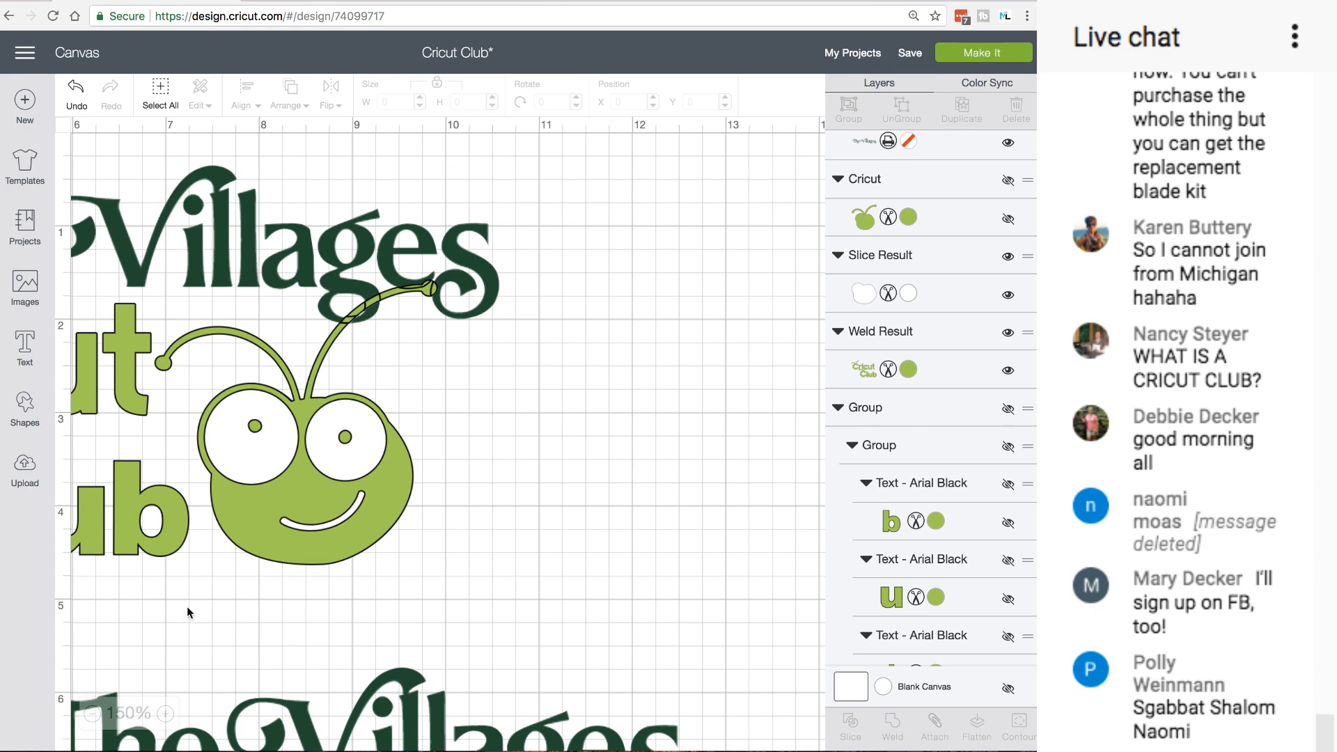
Pull the green overlap pieces of the sliced antenna out to an empty area beside the bug, at about X 9.962, Y 2.455
left_click(165, 714)
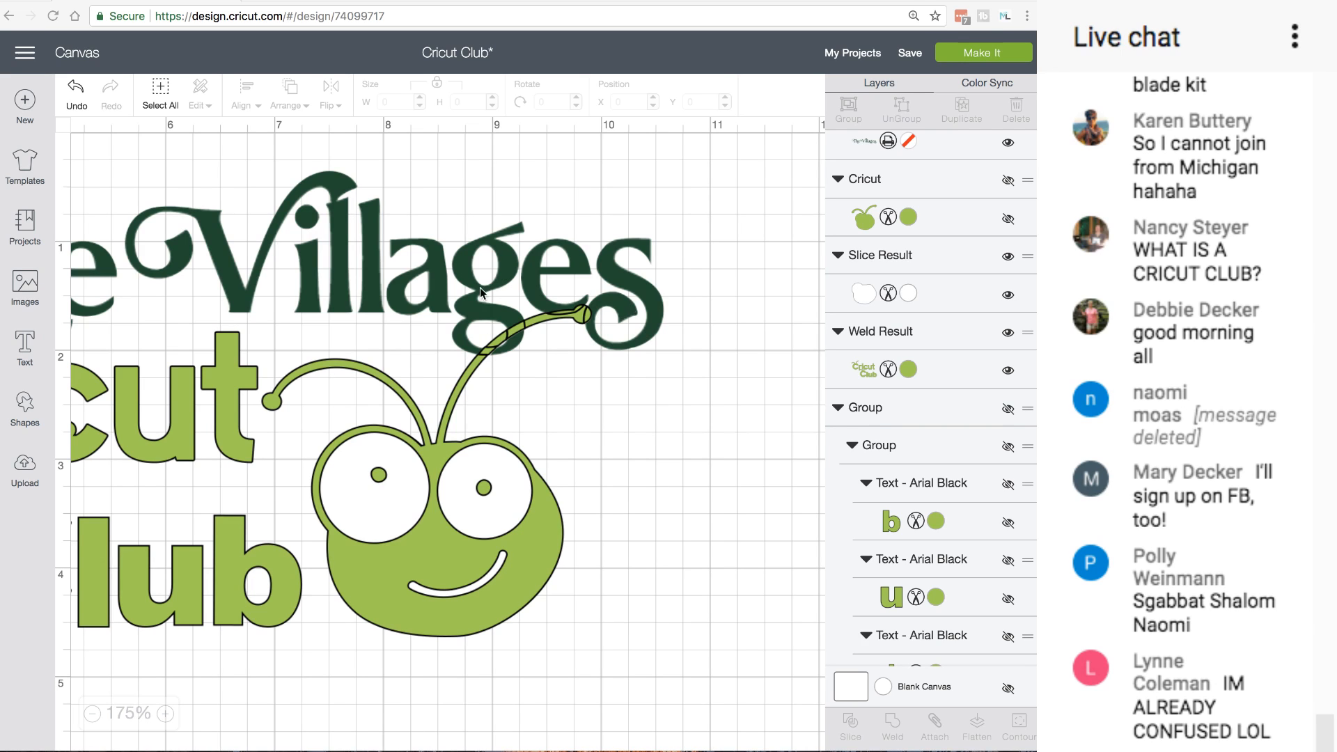
left_click(167, 718)
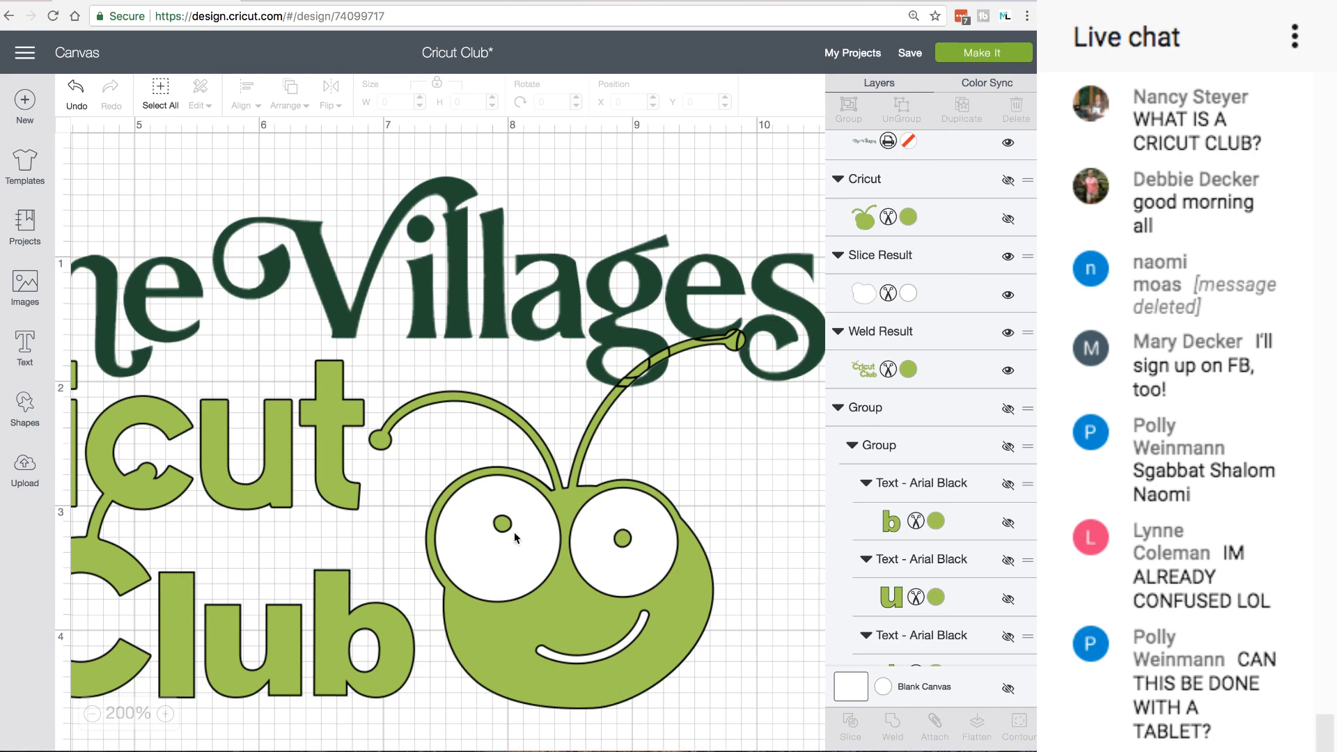
scroll(504, 503, "right", 3)
scroll(505, 503, "right", 2)
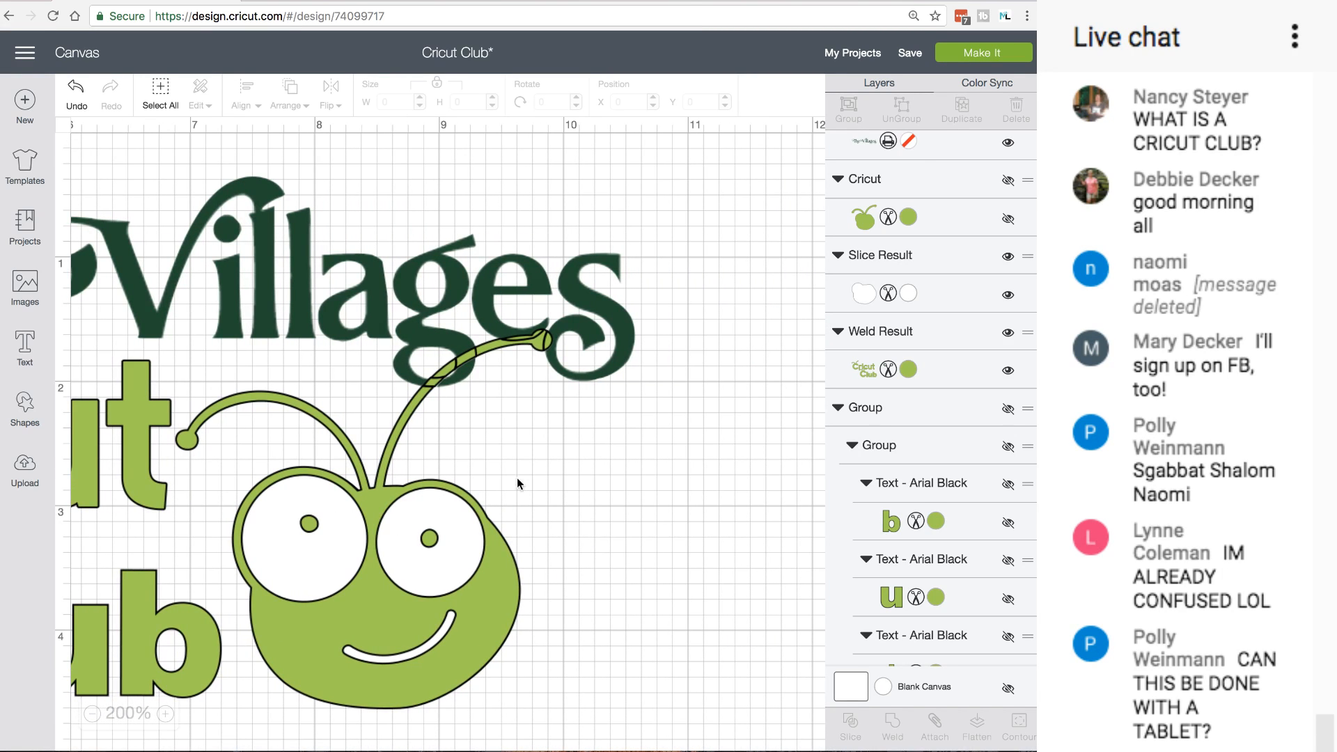
left_click(527, 341)
left_click_drag(528, 341, 667, 454)
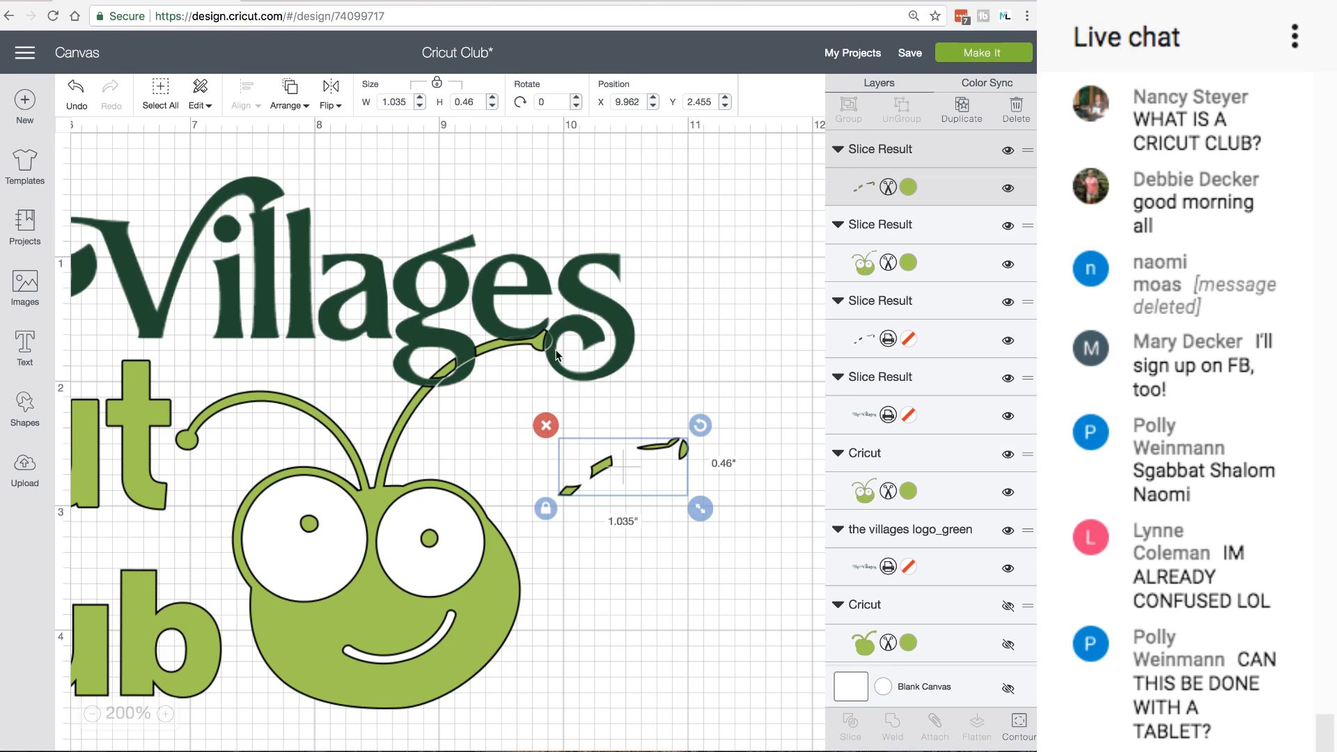
Pull the dark green logo overlap pieces off the antenna to about X 9.754, Y 2.163, beside the green pieces
left_click(488, 393)
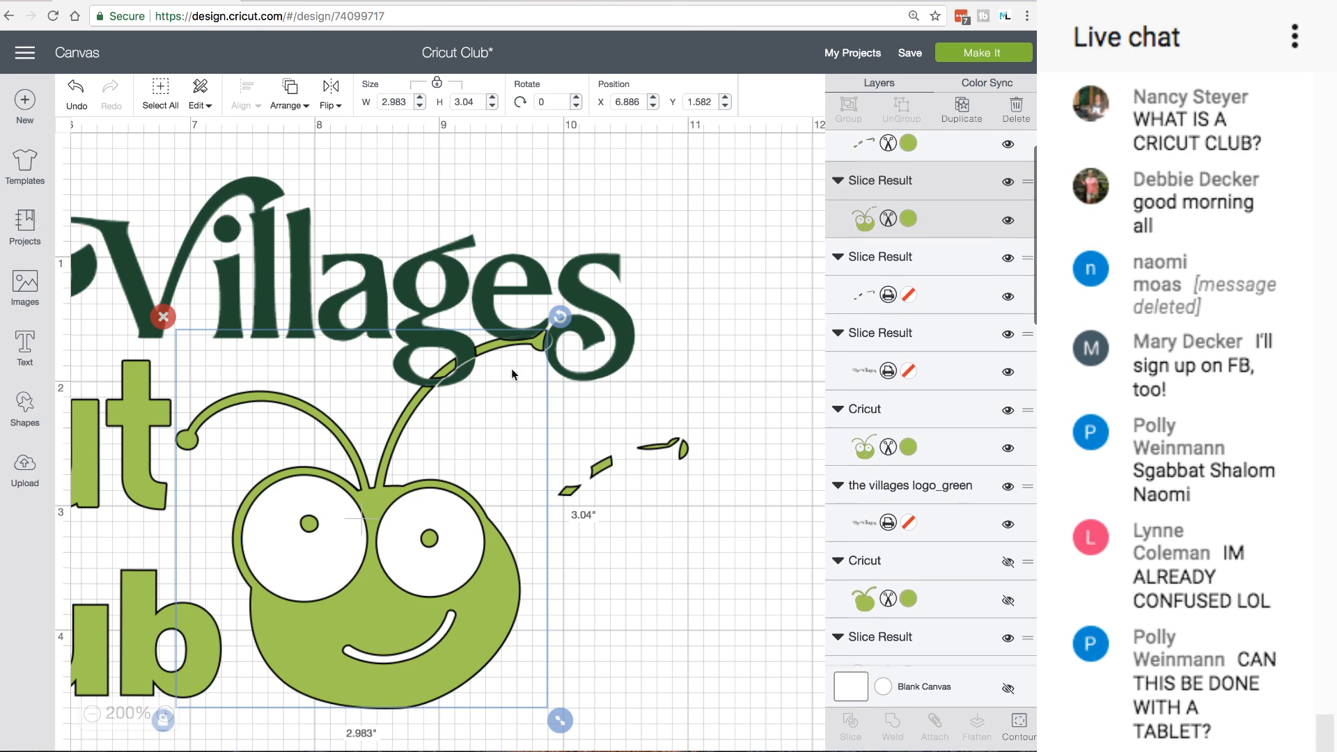
left_click(548, 345)
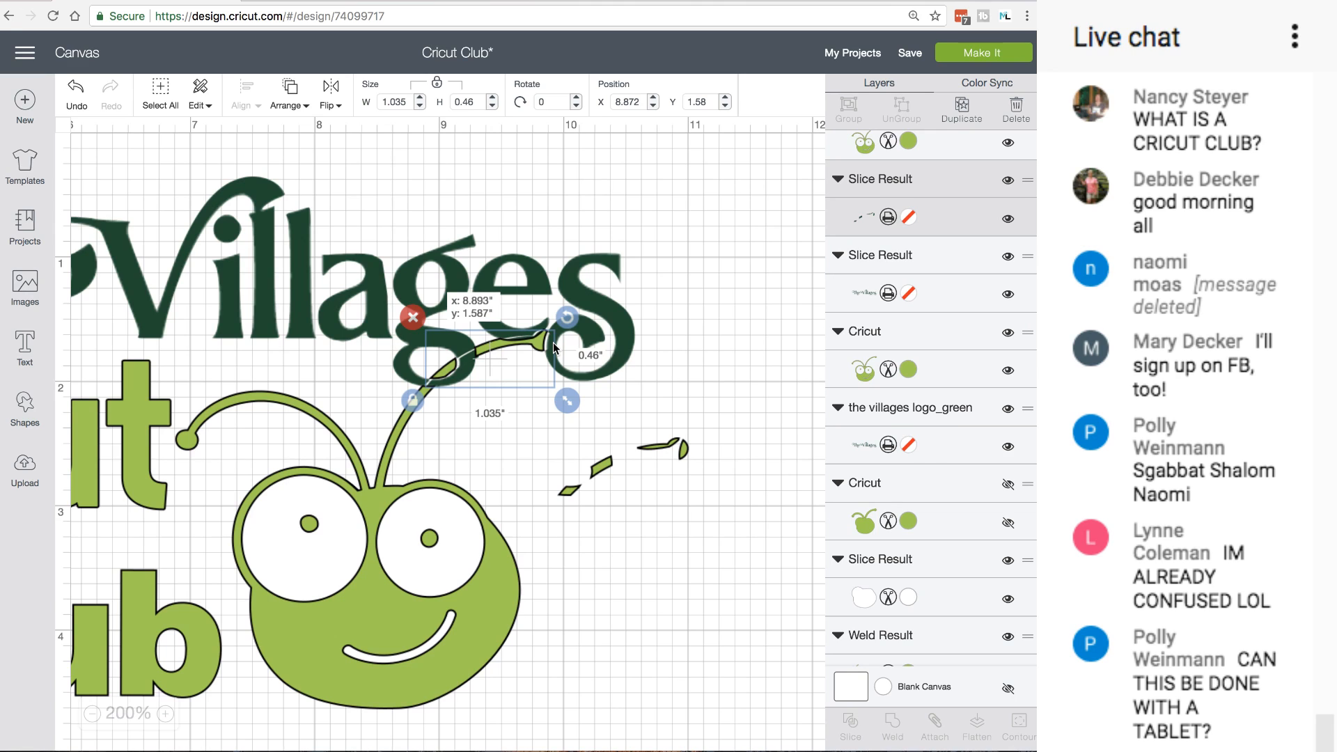
left_click_drag(553, 341, 662, 414)
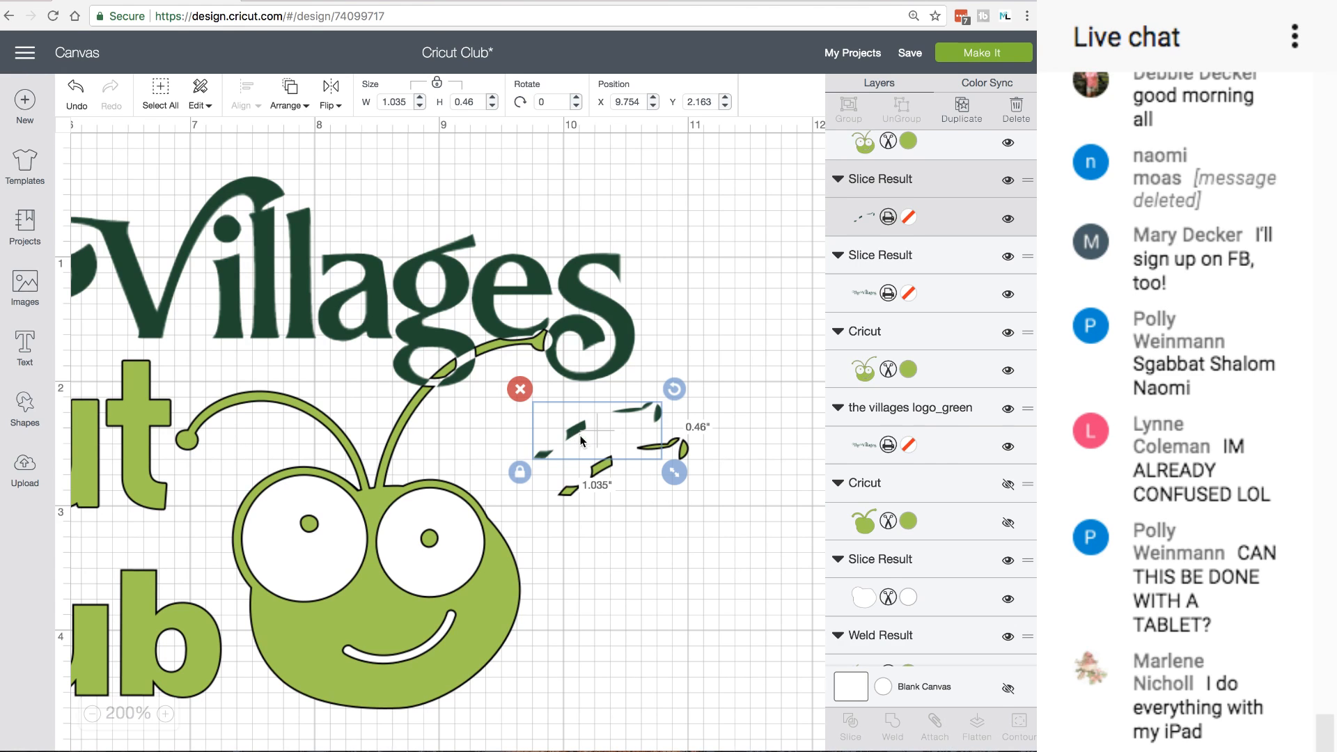
Hide the contour of the lowest parallelogram in the green overlap pieces, keeping the other three shapes
left_click_drag(582, 440, 602, 463)
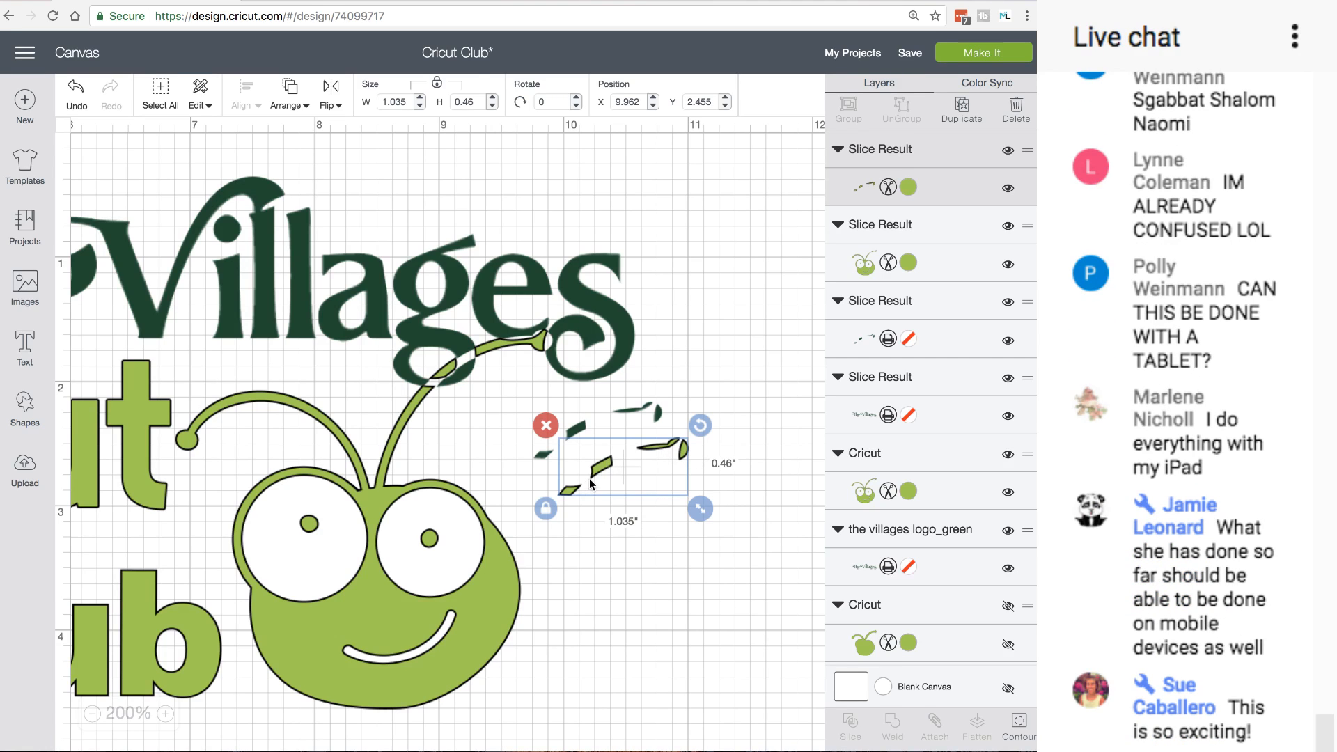
left_click(630, 410)
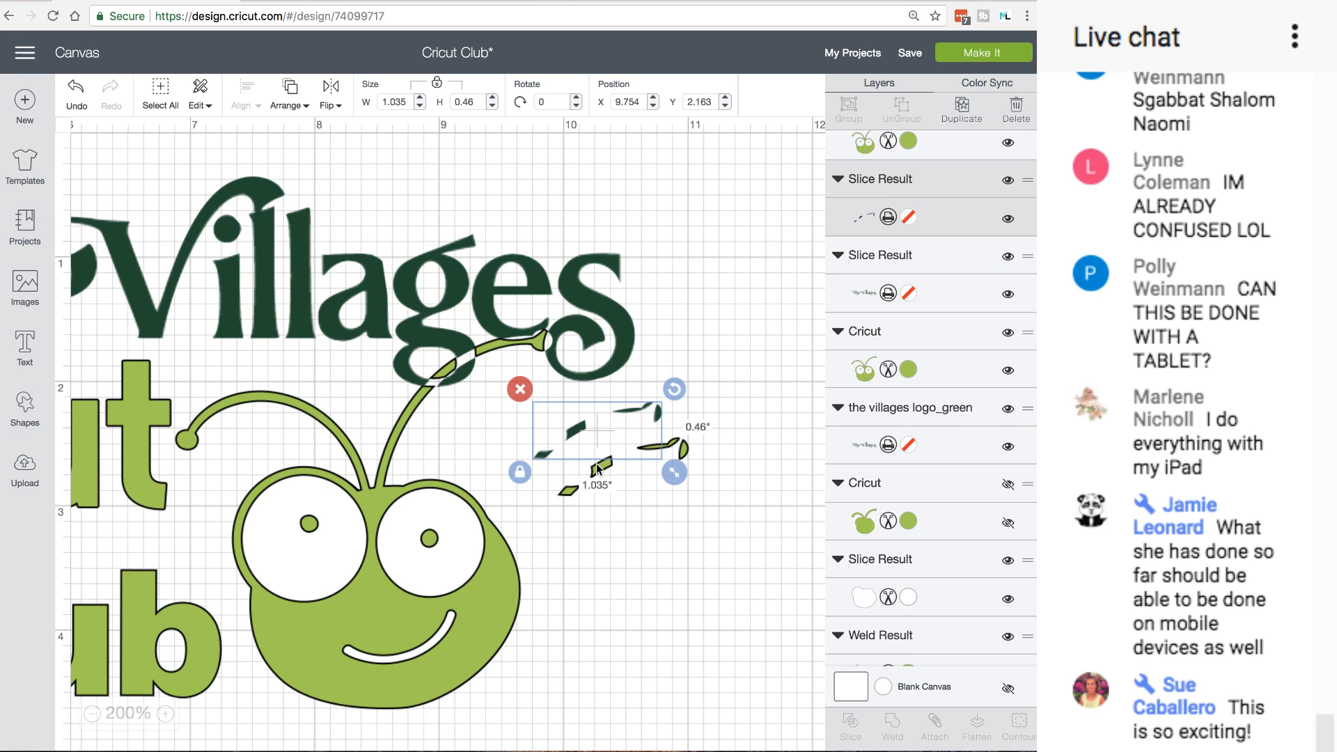
left_click(597, 463)
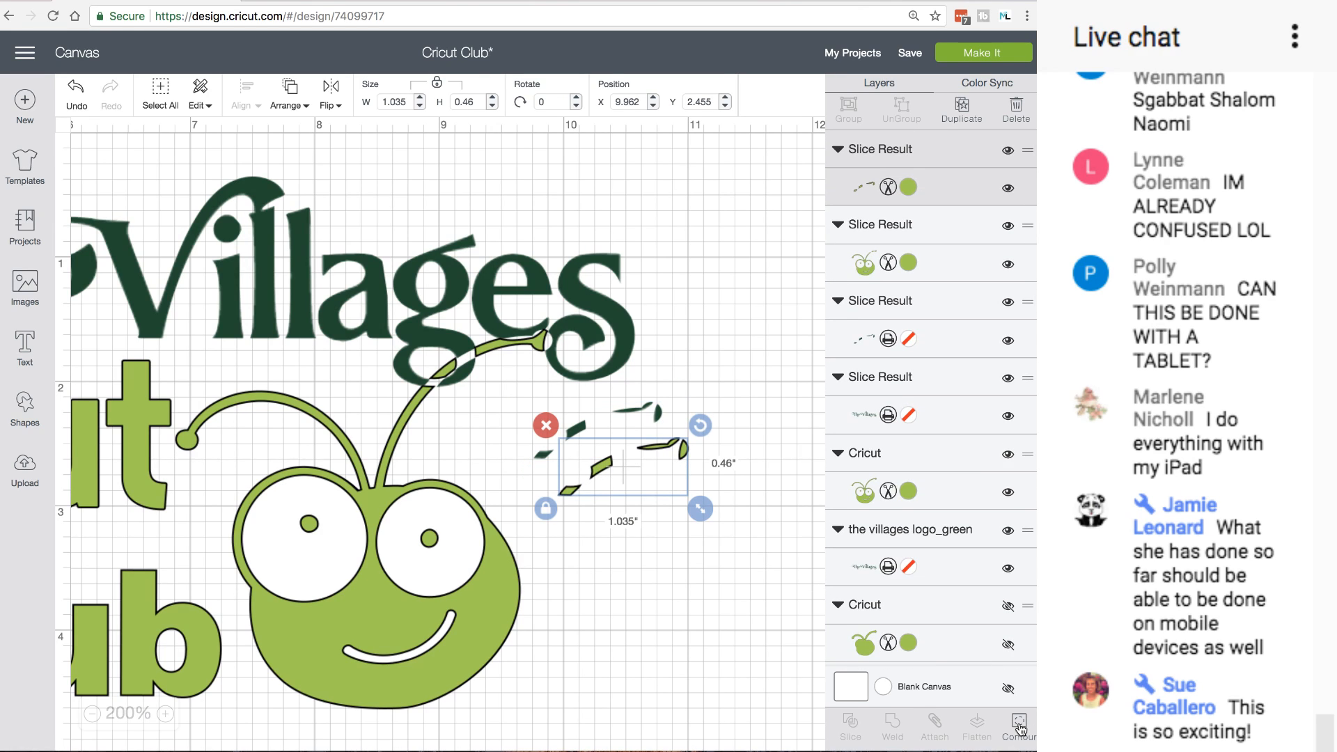
left_click(1019, 727)
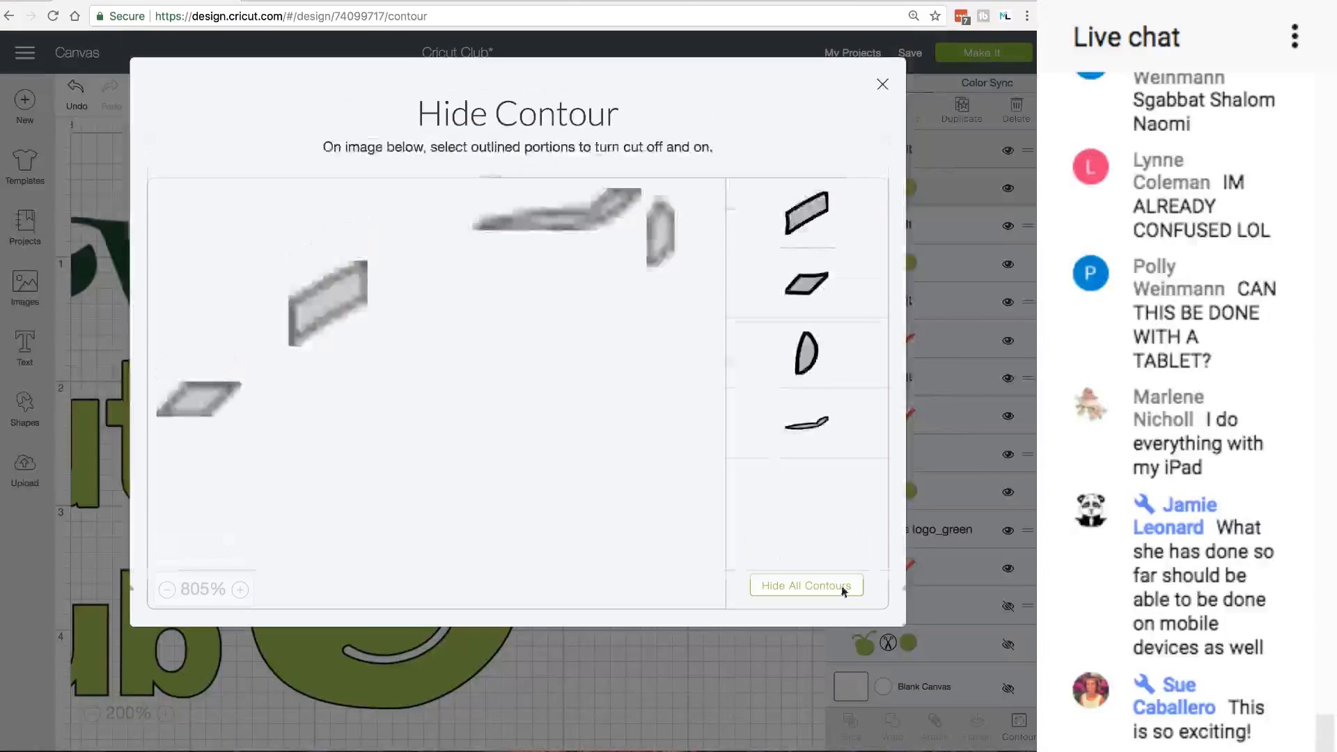
left_click(192, 400)
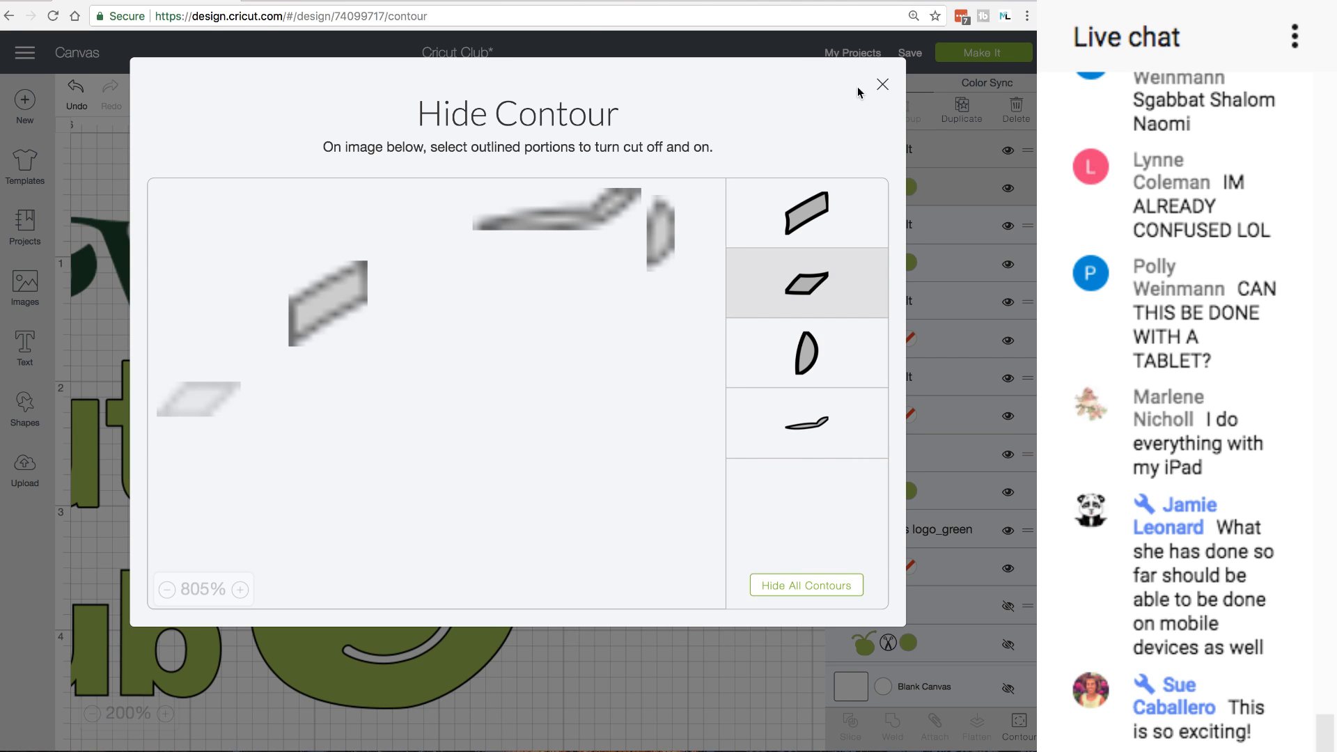
left_click(883, 84)
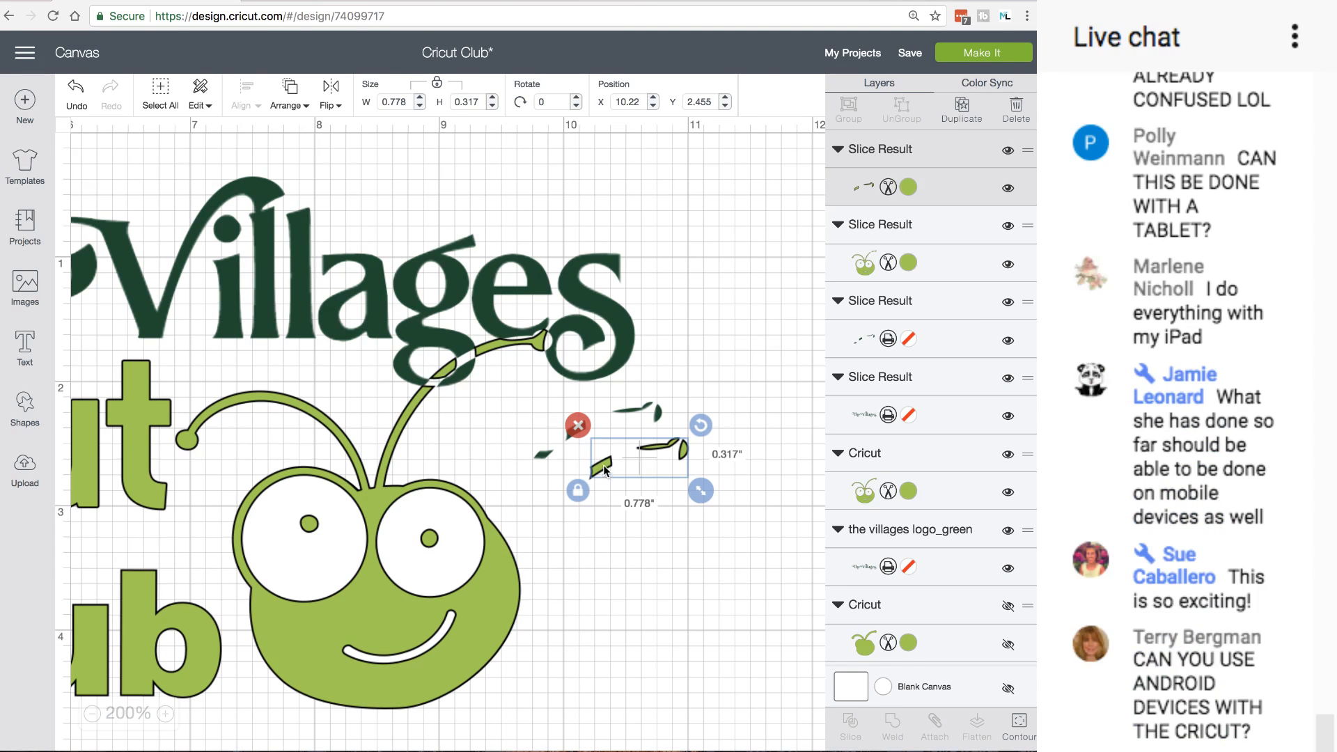
Fit the remaining green overlap pieces back into the gaps of the bug's antenna at about X 9.13, Y 1.58
left_click_drag(603, 466, 595, 519)
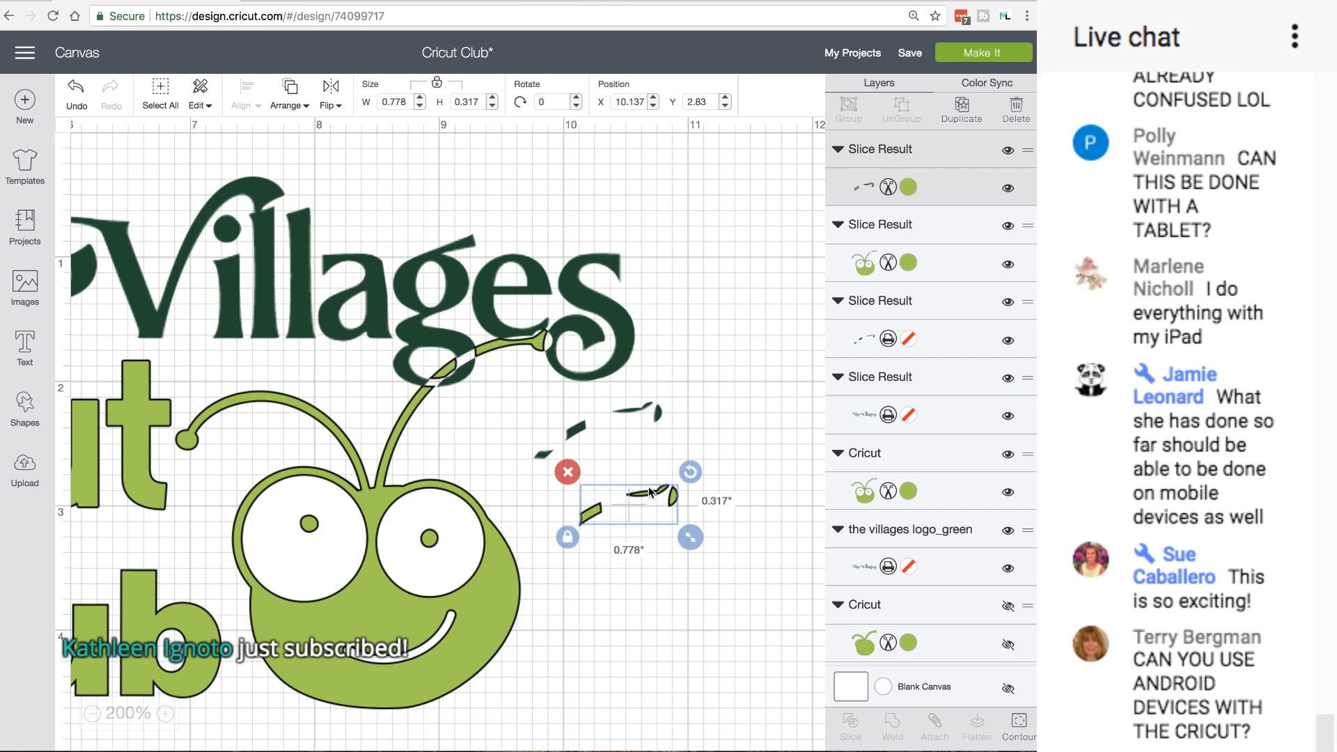
left_click_drag(636, 503, 509, 345)
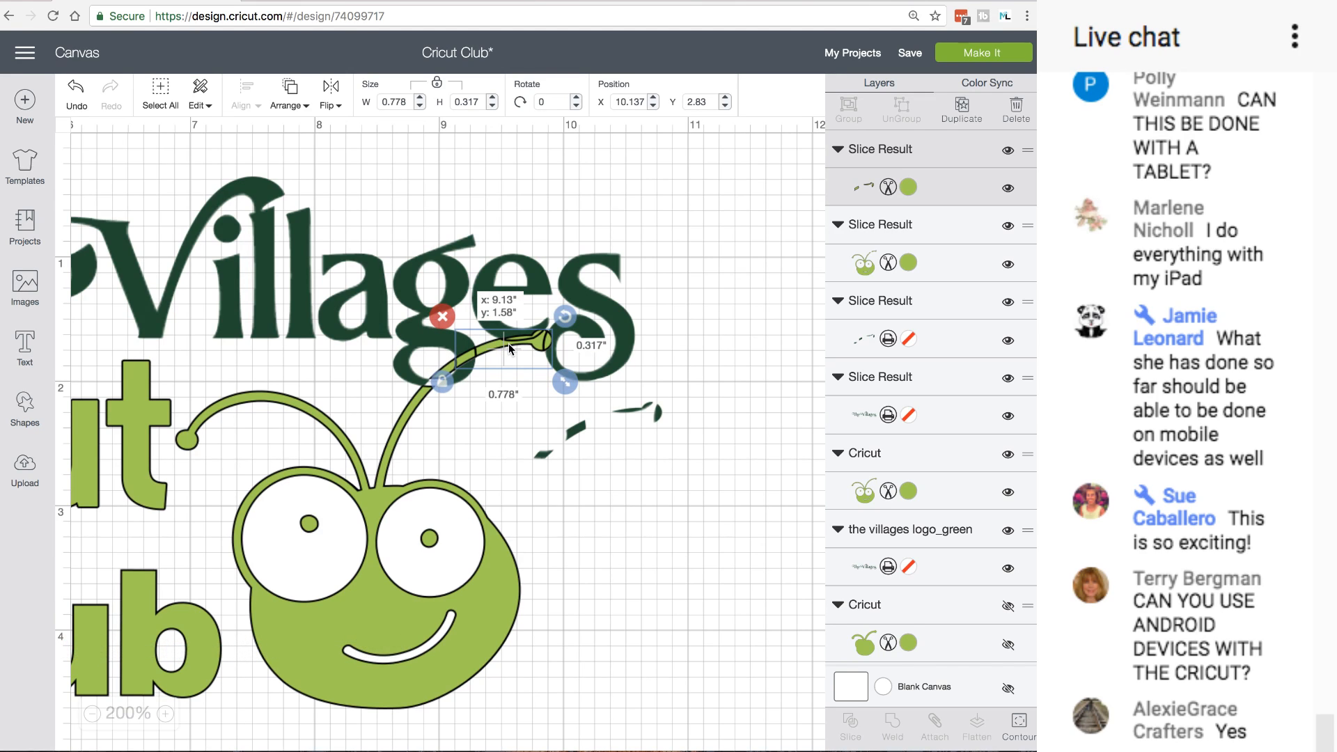
Pull the green overlap pieces off the antenna to about X 10.234, Y 2.913 and hide the contour of the long thin piece
left_click_drag(509, 345, 646, 511)
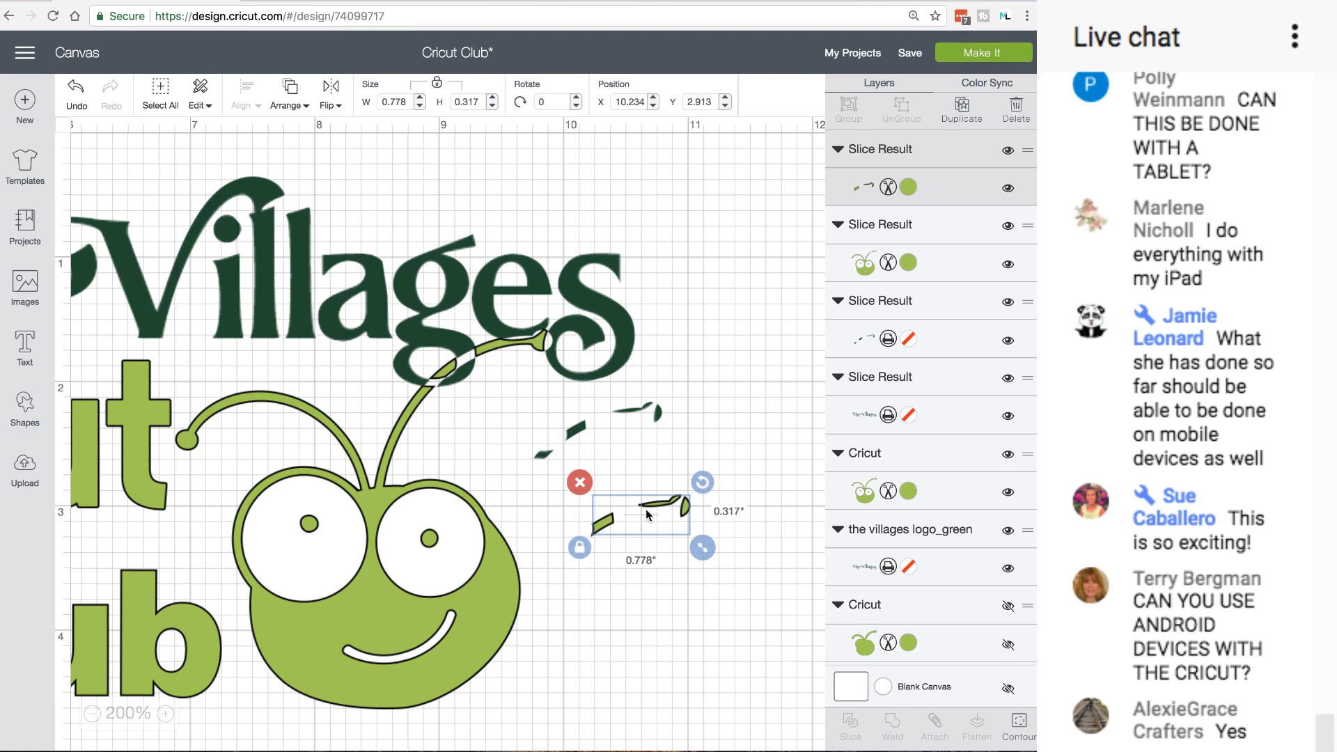
left_click(1021, 727)
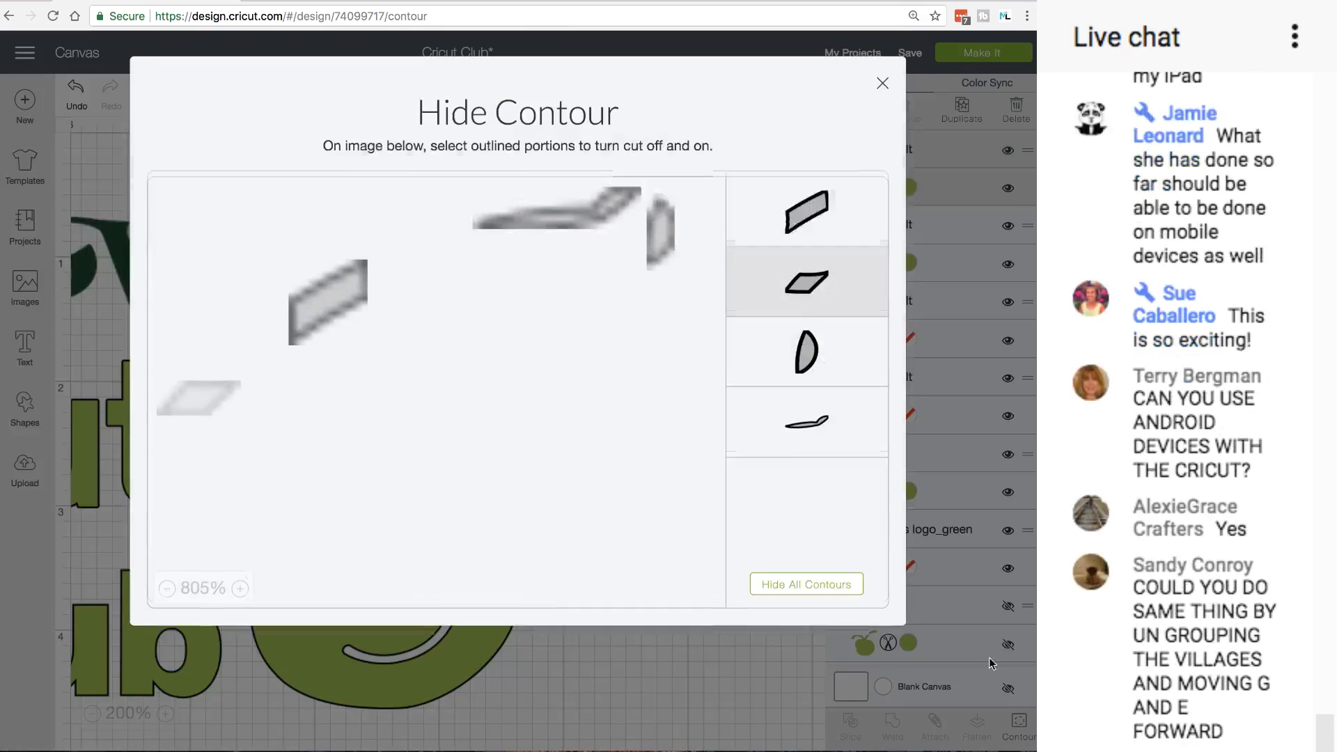
left_click(532, 220)
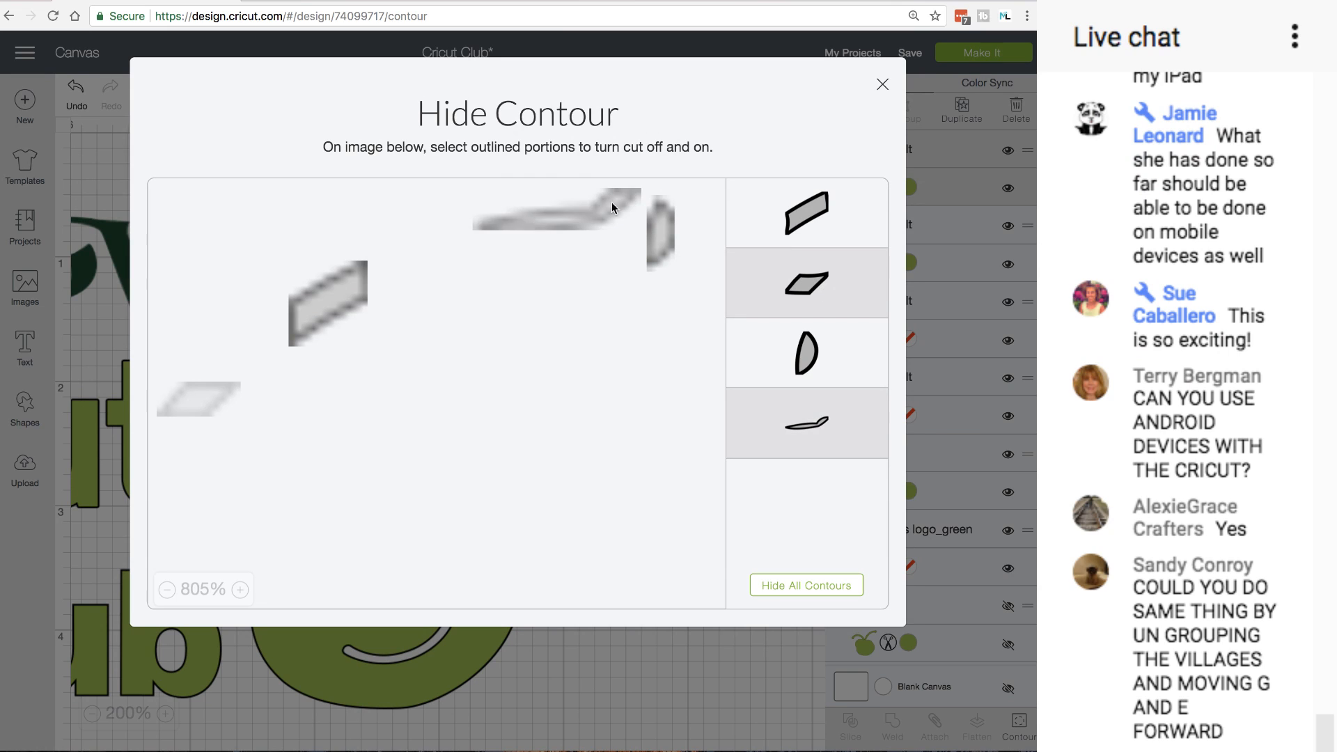
left_click(883, 86)
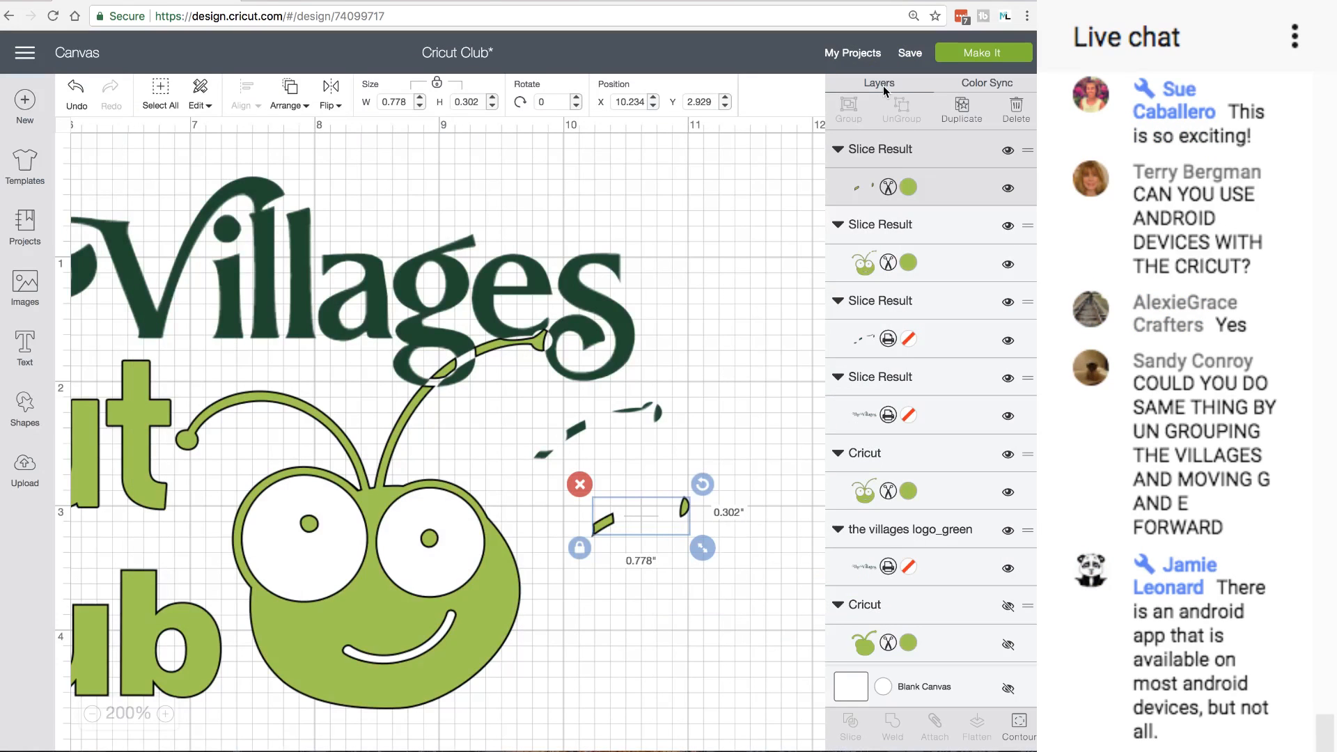
Fit the two remaining green overlap pieces back into their gaps in the bug's antenna
left_click_drag(663, 520, 525, 352)
left_click(512, 355)
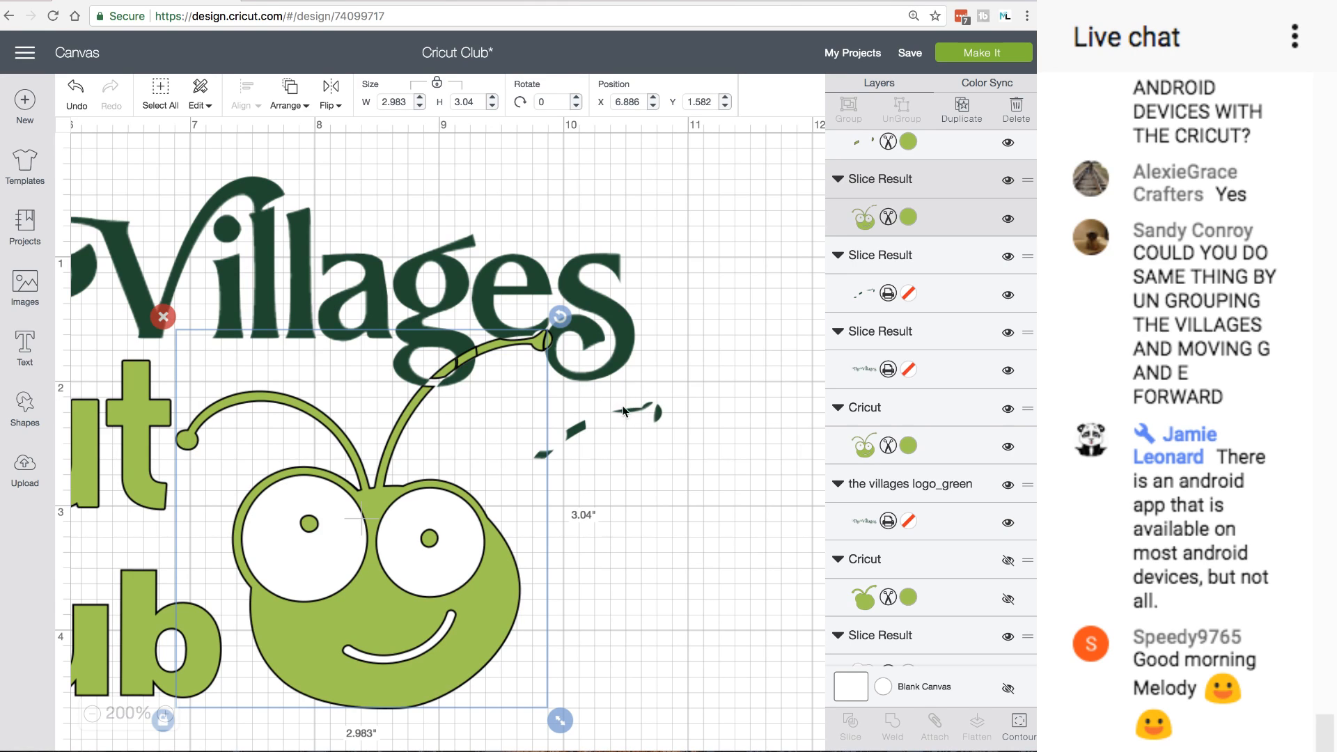
left_click(688, 449)
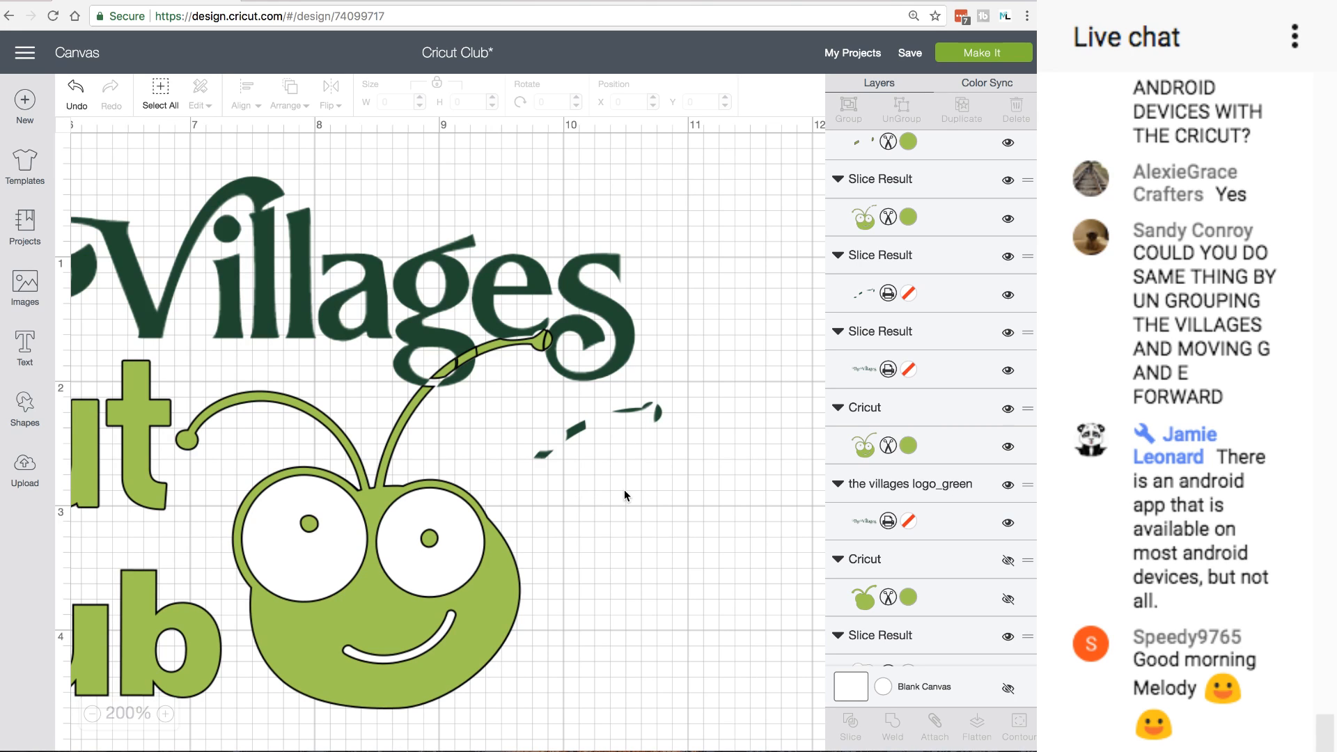
Insert a circle shape and shrink it to about 0.729 inches across
left_click(25, 402)
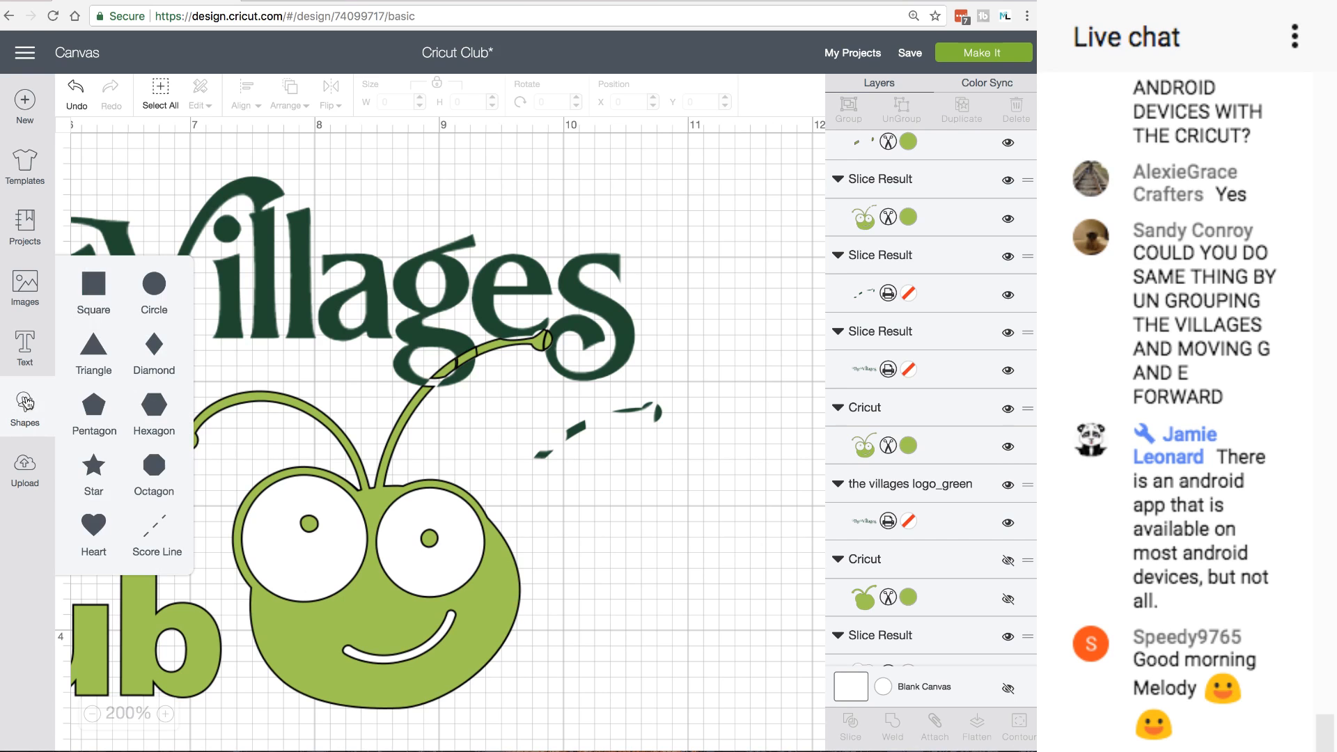
left_click(160, 284)
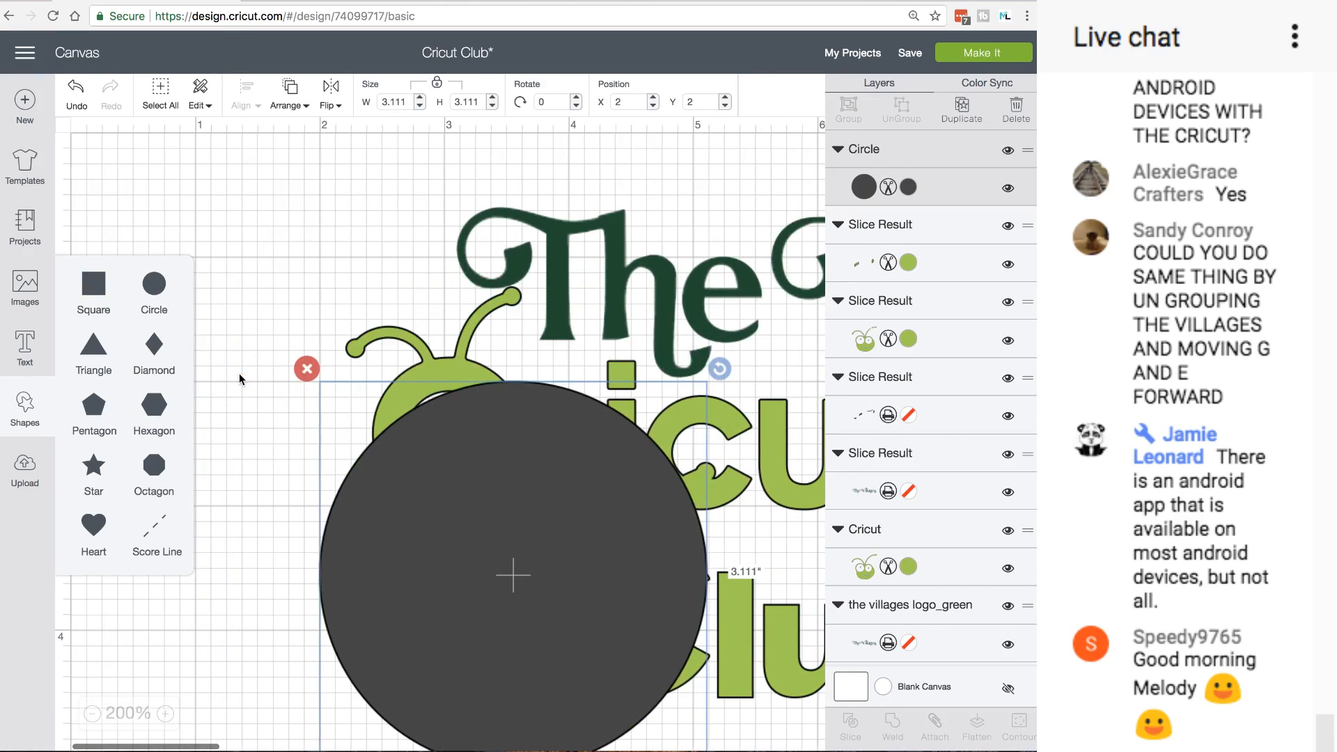
left_click_drag(454, 473, 350, 247)
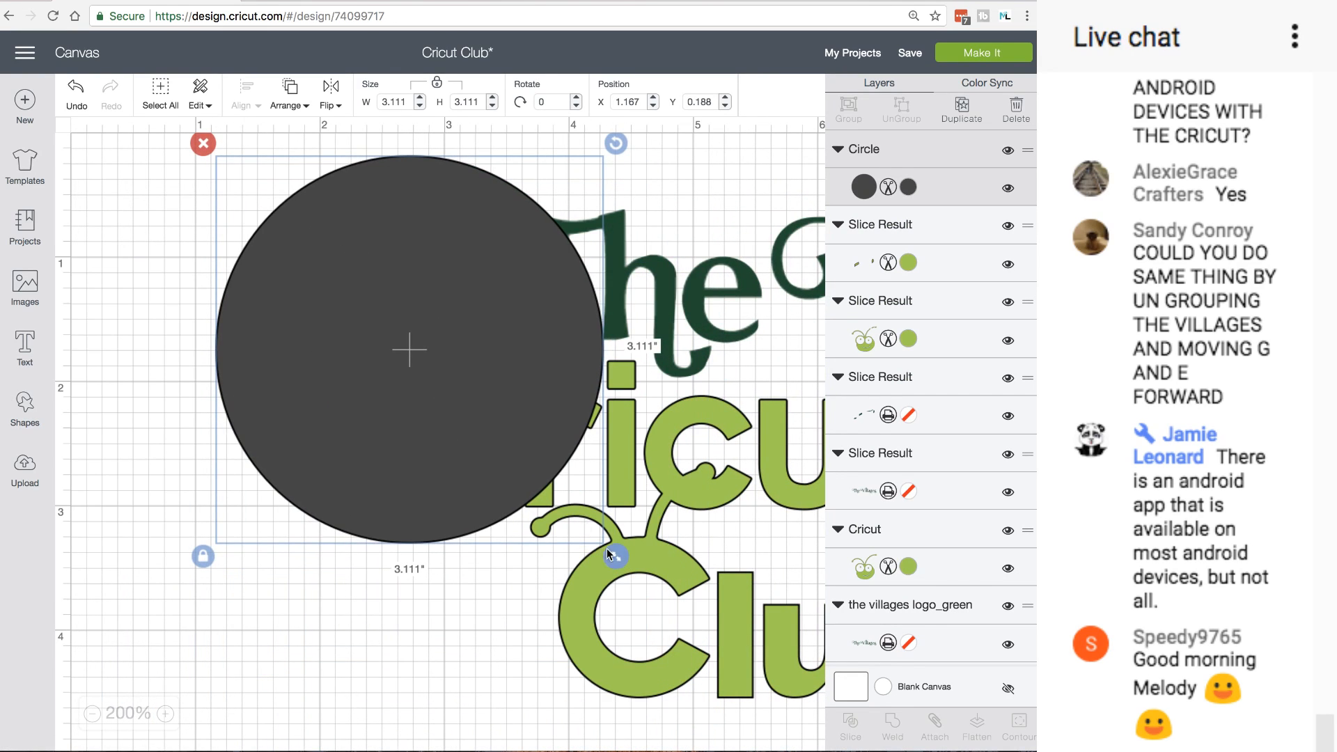
left_click_drag(613, 556, 320, 283)
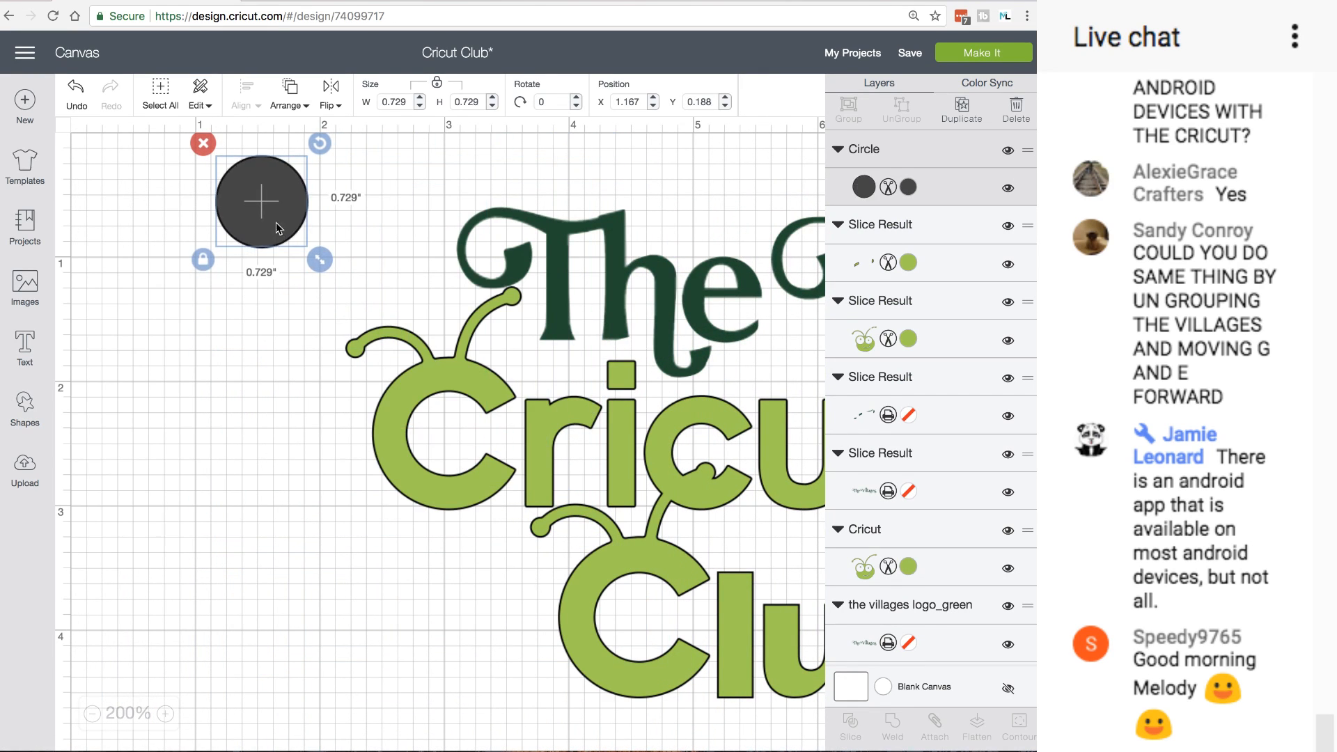
Move the circle beside the bug to about X 10.097, Y 2.632 and shift the dark green overlap pieces to about X 9.608, Y 2.163
left_click_drag(245, 214, 778, 384)
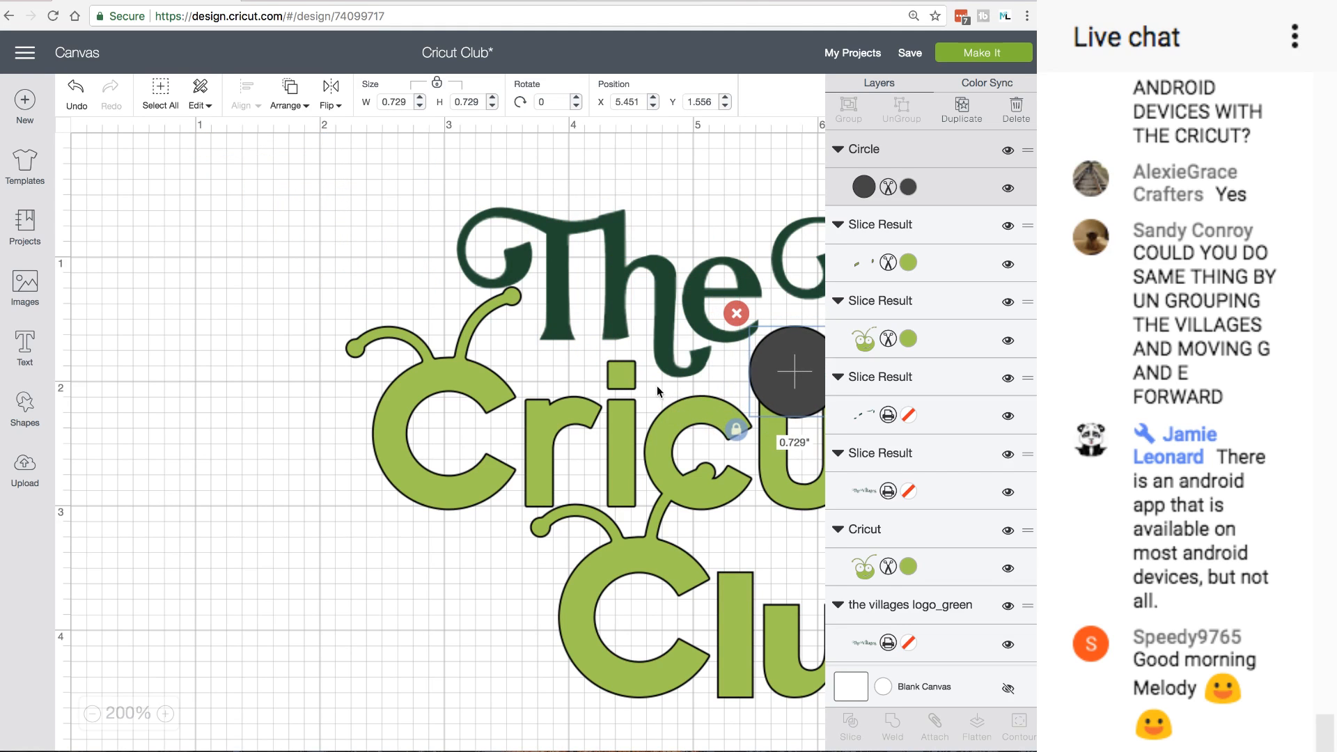
scroll(657, 386, "right", 10)
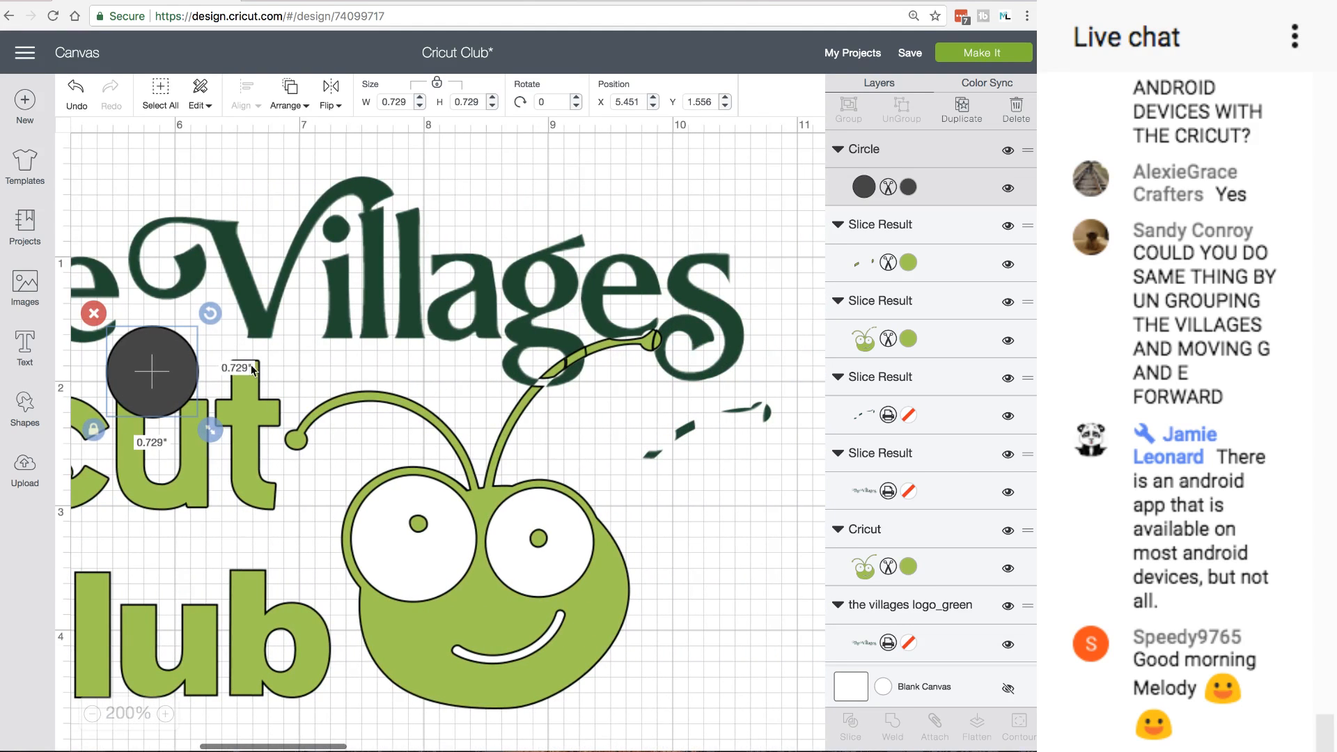
left_click_drag(182, 369, 756, 492)
scroll(474, 428, "right", 7)
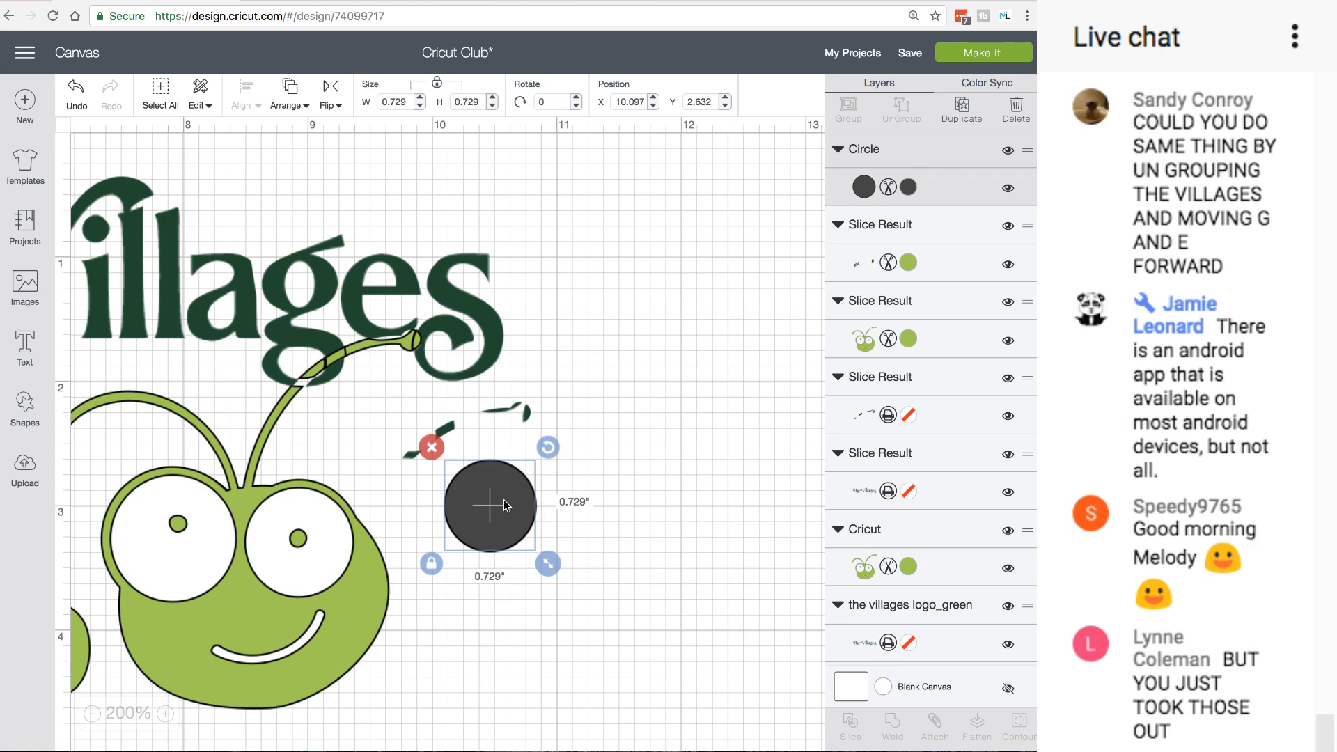
left_click(270, 275)
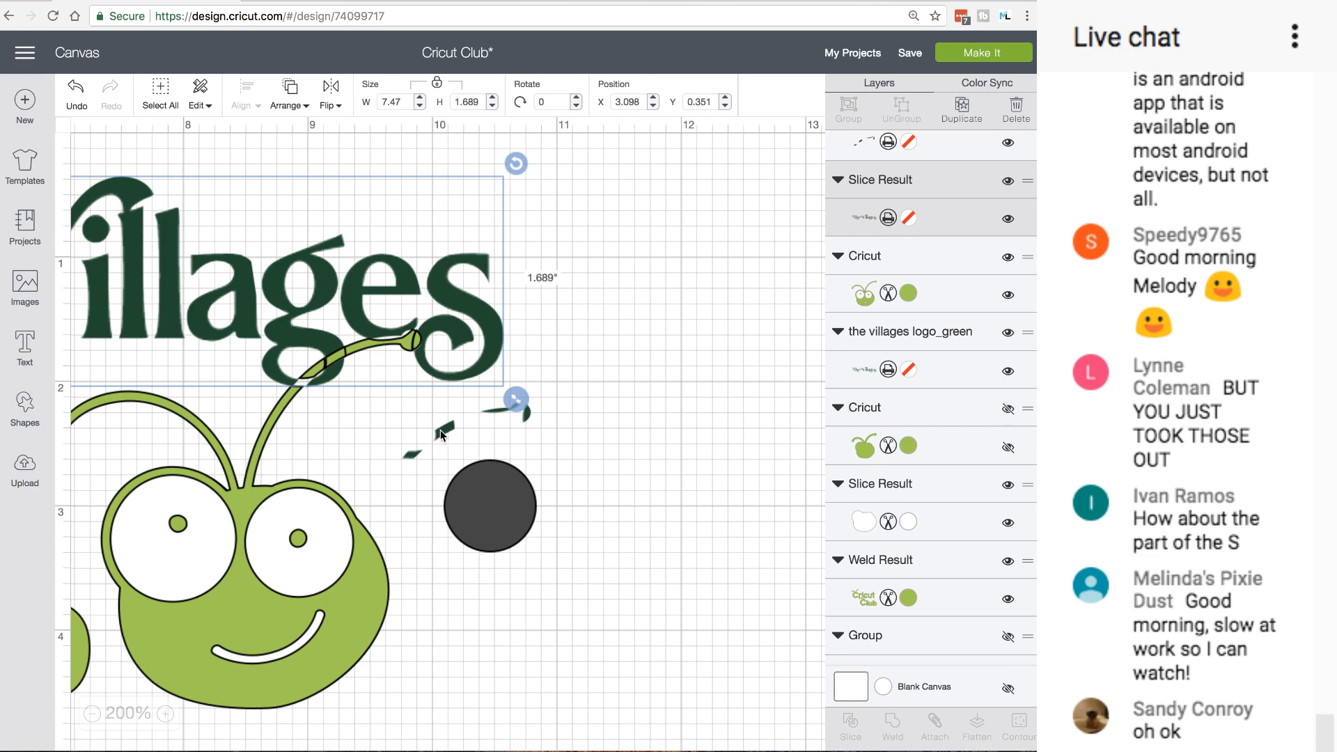
left_click_drag(444, 430, 430, 433)
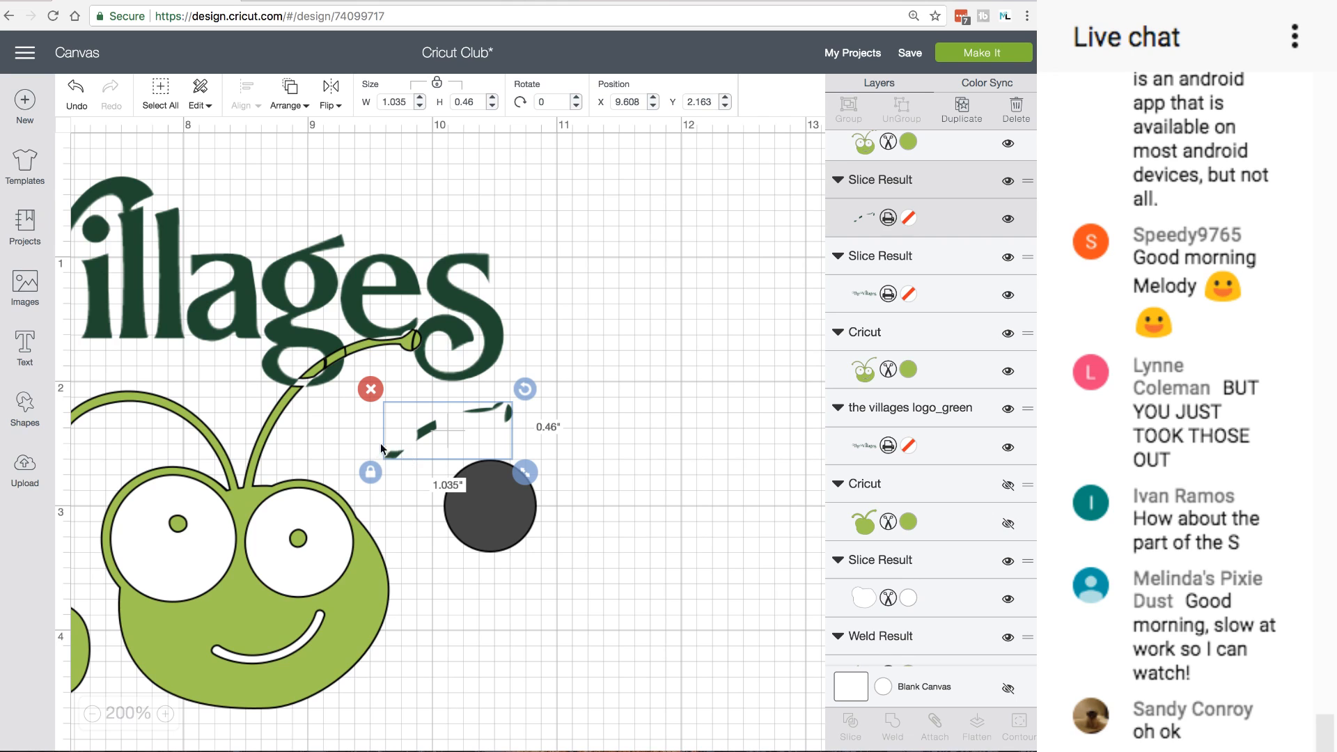
Shrink the circle to about 0.472 inches across and duplicate it three times
left_click(518, 522)
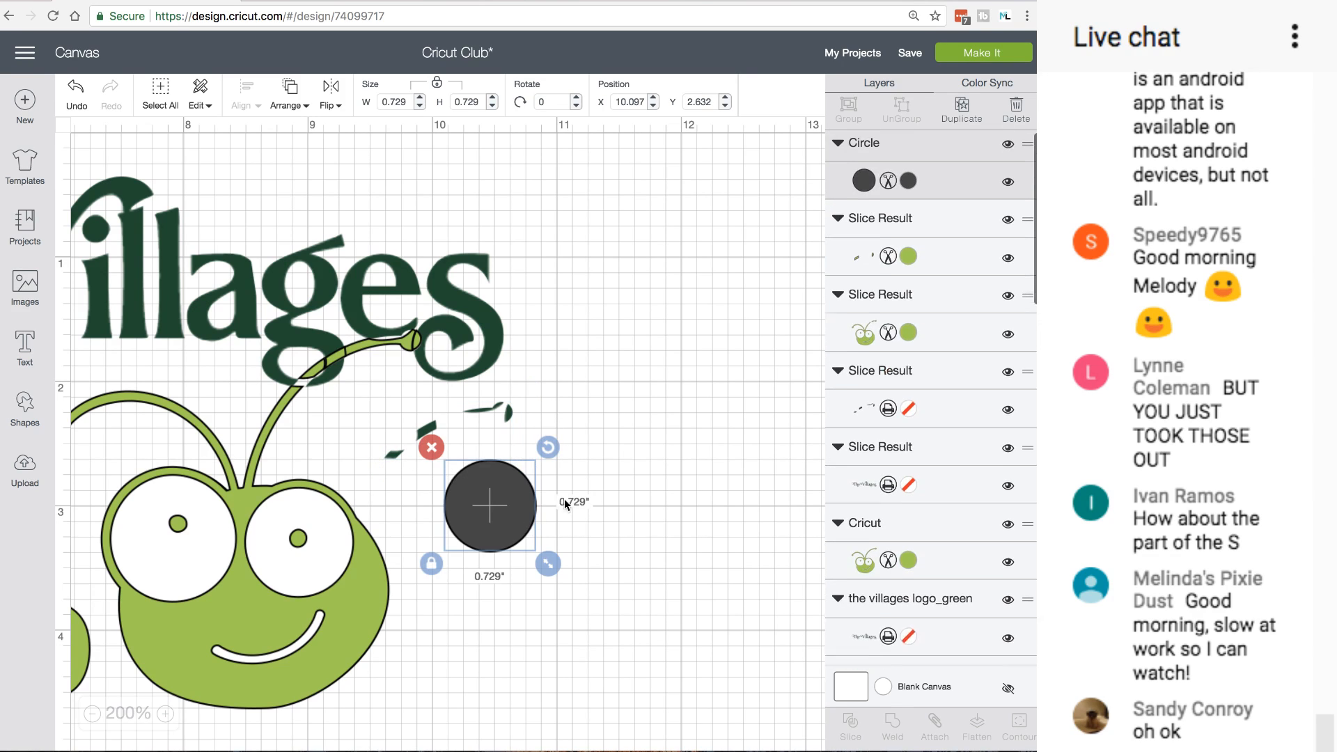
left_click_drag(554, 570, 518, 524)
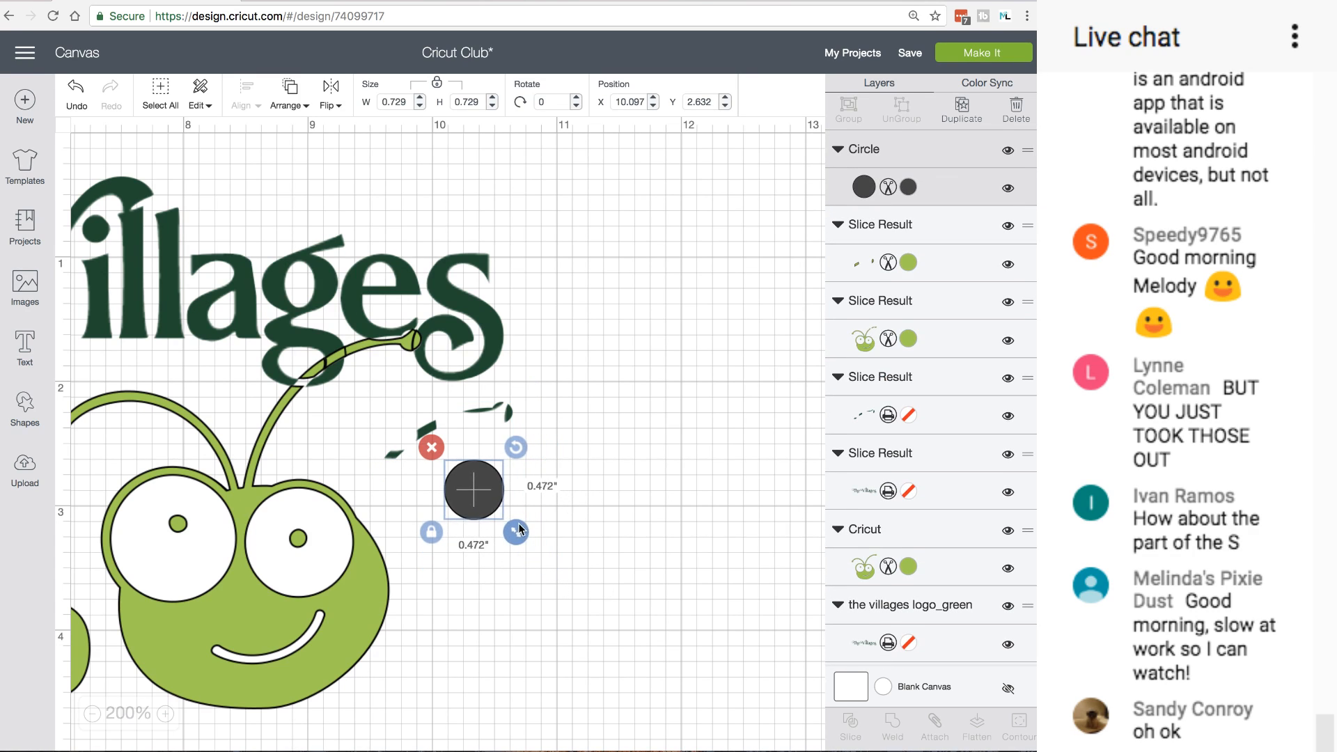
left_click(962, 108)
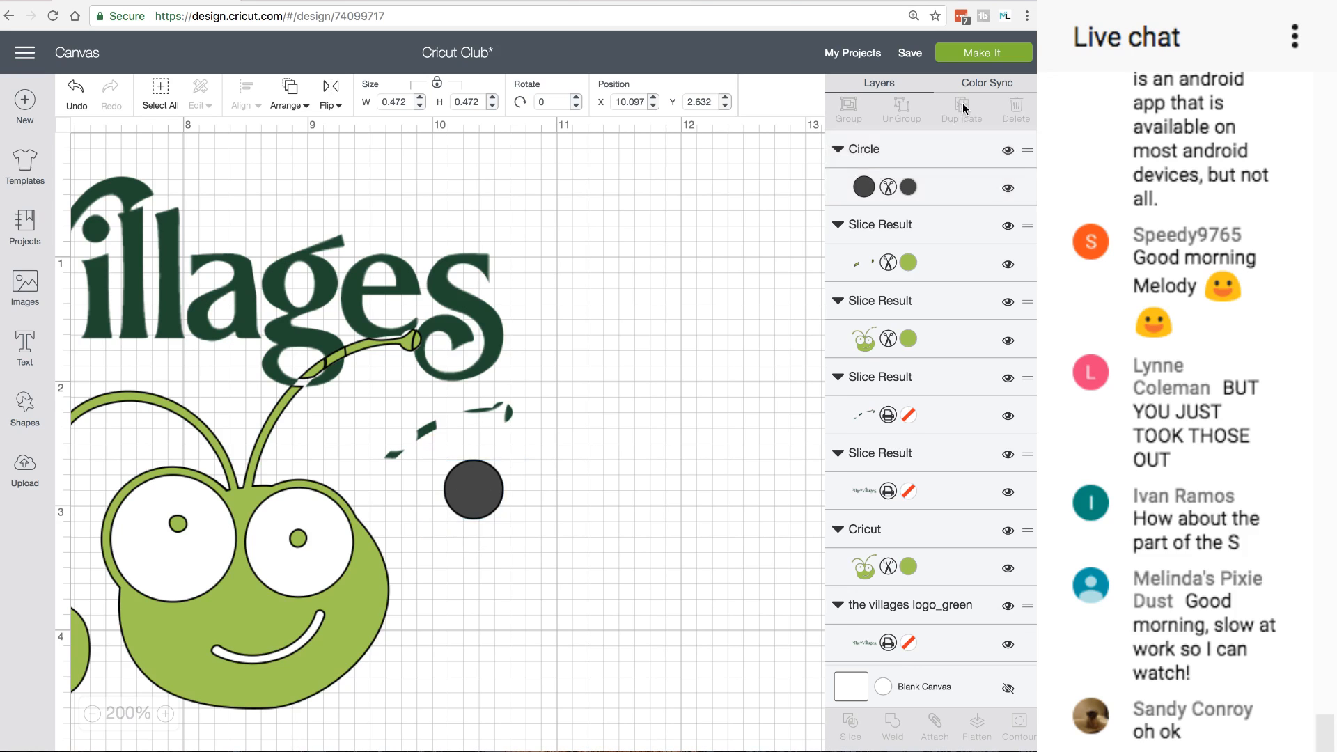
left_click(962, 108)
left_click(962, 108)
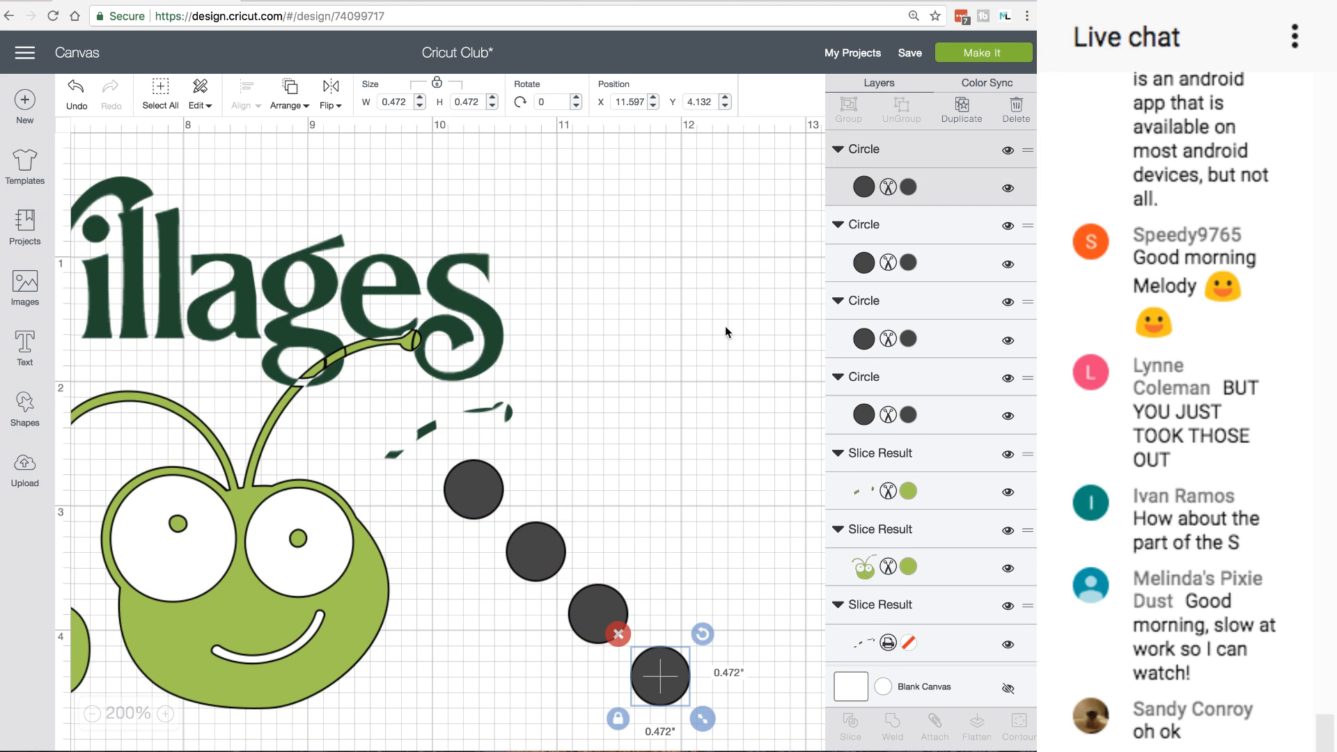
Move the dark green overlap pieces to about X 9.337, Y 2.031 and cover their middle parallelogram with the first circle, made slightly smaller
left_click(478, 493)
mouse_move(465, 490)
left_mouse_down()
mouse_move(411, 459)
mouse_move(447, 461)
mouse_move(422, 432)
mouse_move(468, 501)
left_mouse_up()
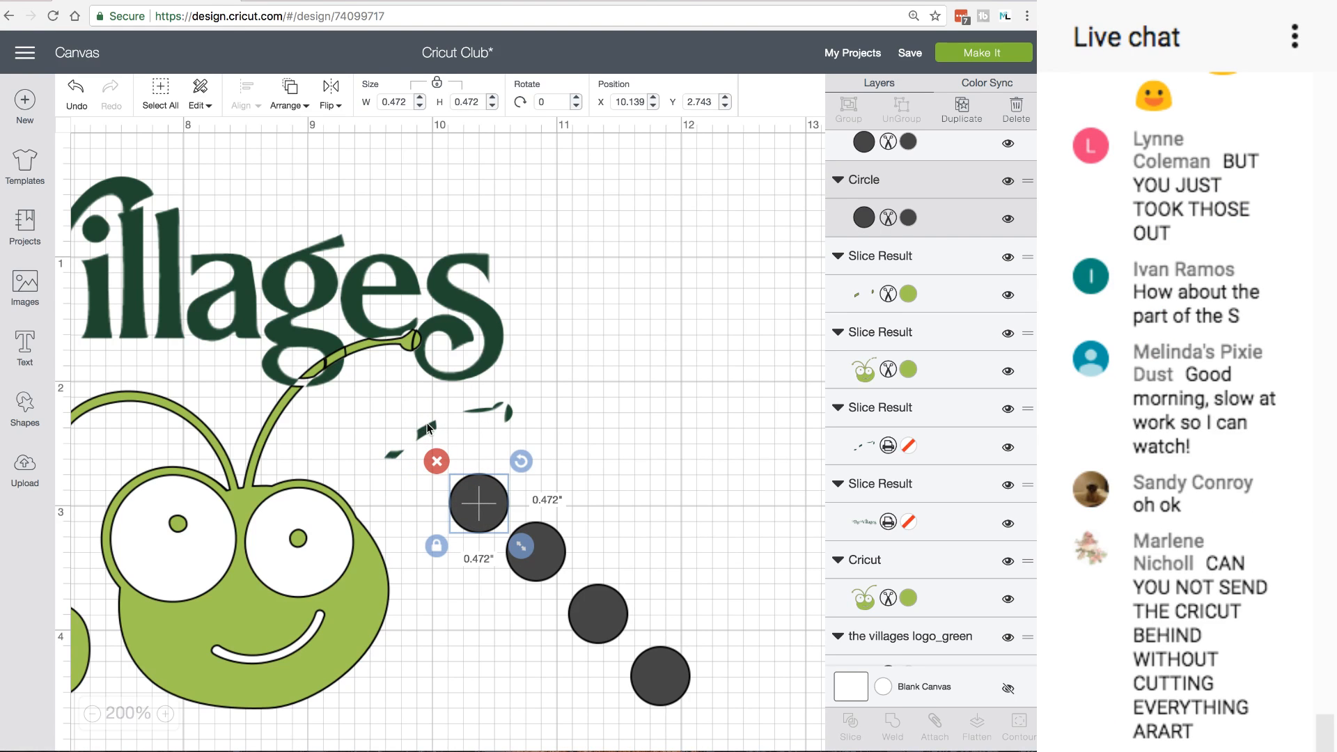
left_click_drag(428, 429, 395, 415)
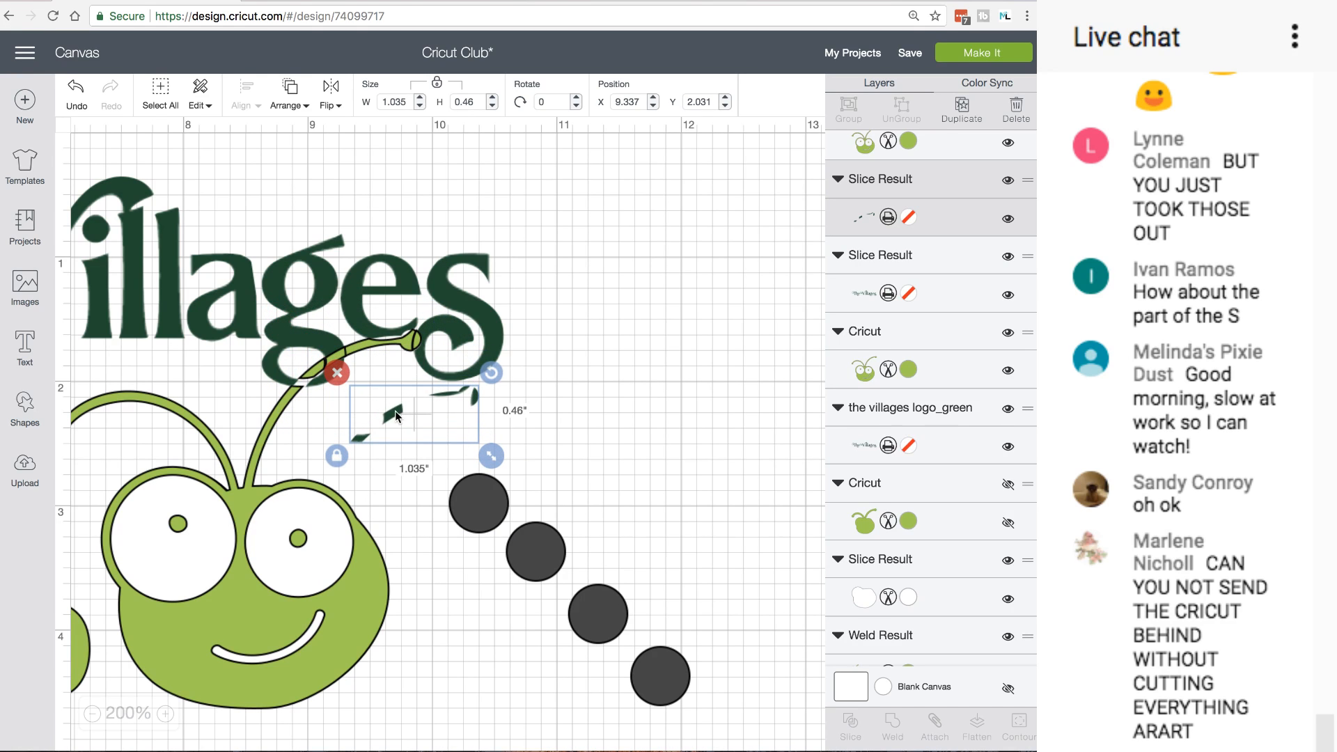
left_click(503, 518)
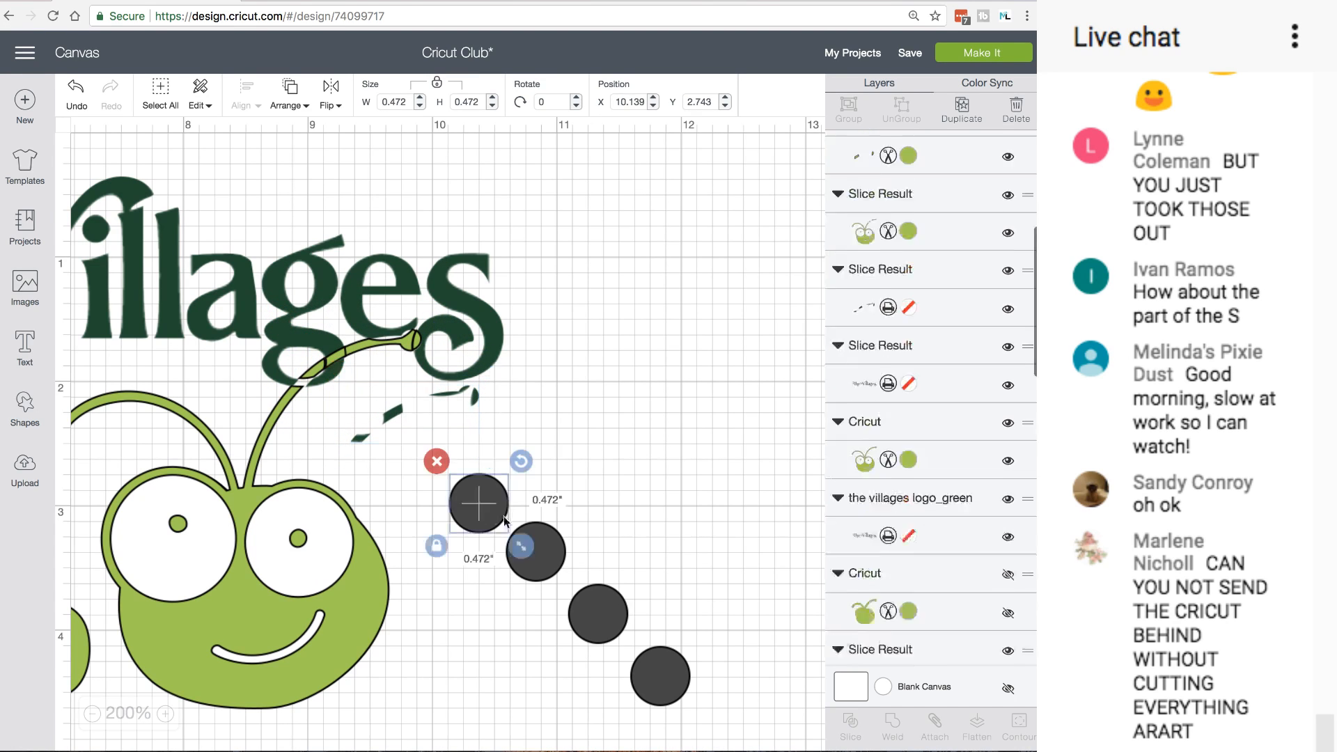
left_click_drag(522, 547, 341, 408)
left_click(484, 451)
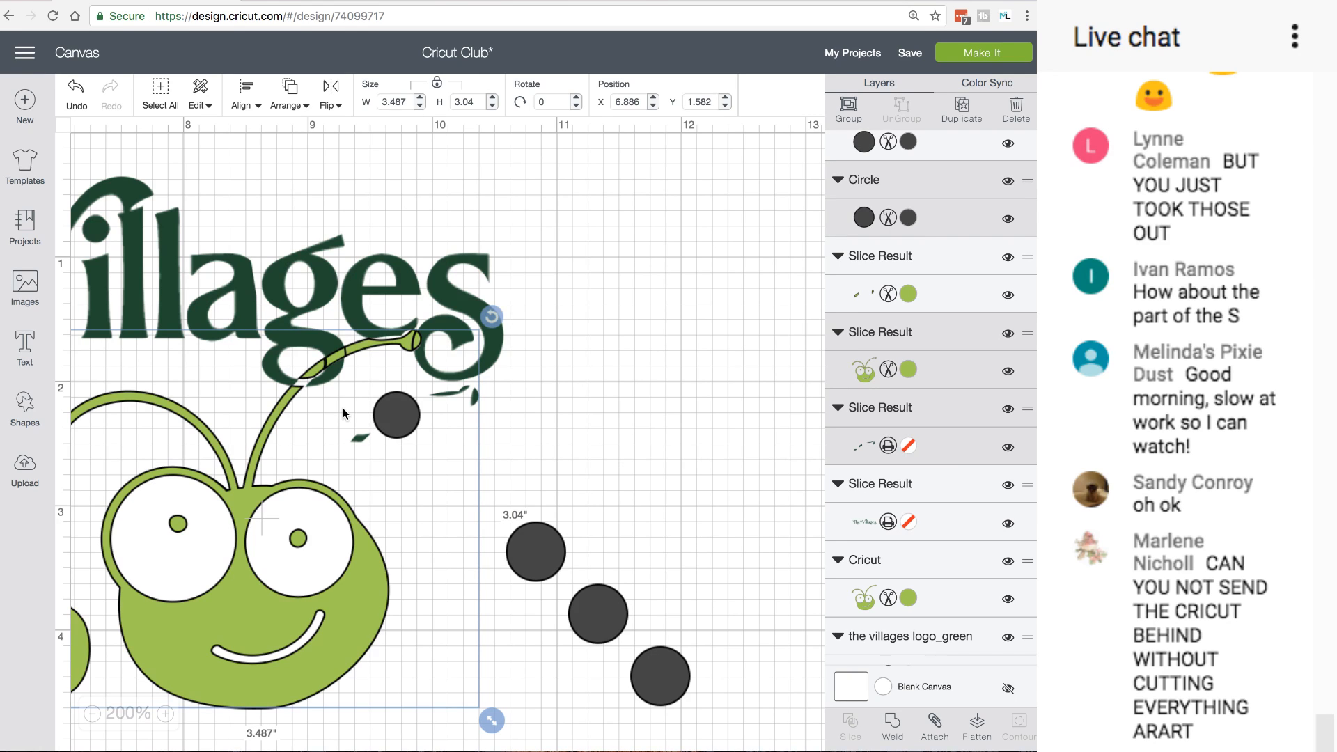
Relocate the dark green overlap pieces to the clear area beyond the logo, about X 11.379, Y 1.191, and cover the middle parallelogram with the small circle
left_click(450, 409)
left_click_drag(413, 416, 661, 443)
left_click_drag(473, 396, 739, 287)
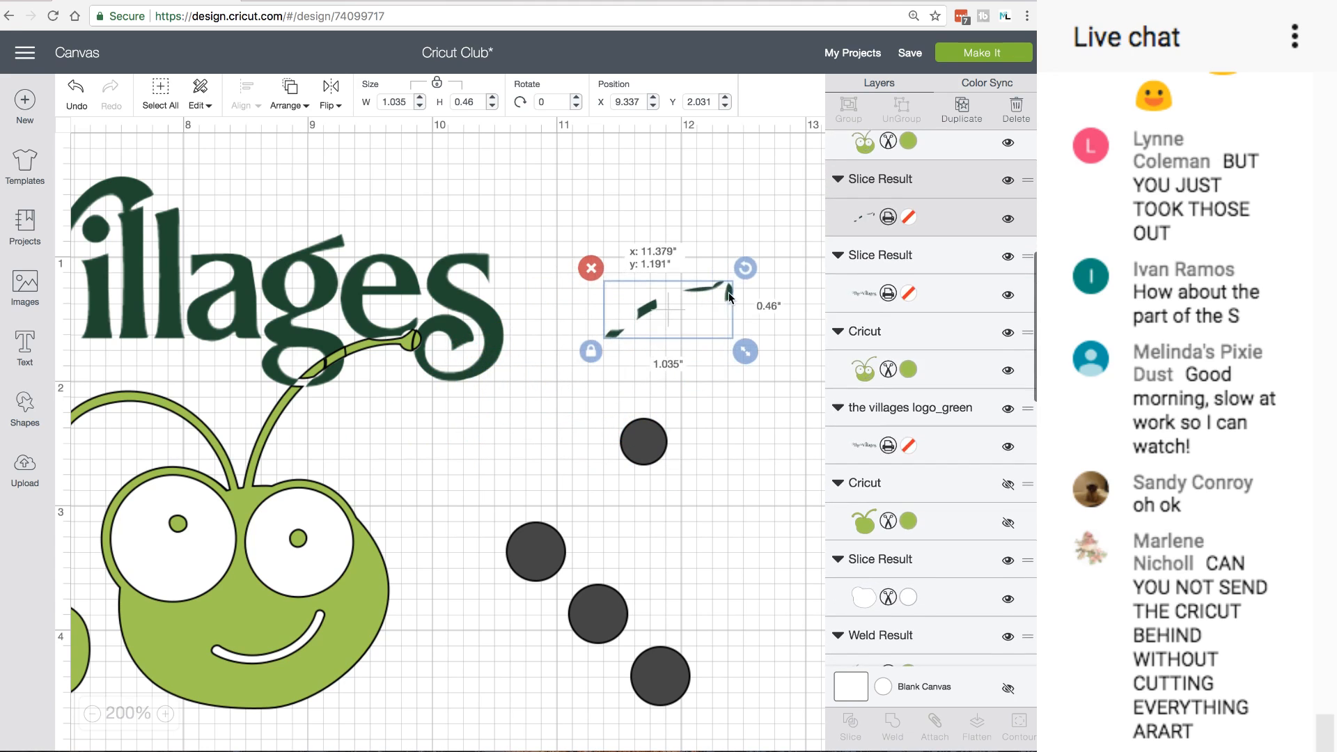
left_click_drag(650, 433, 656, 321)
Slice the middle dark green parallelogram with the circle and pull the resulting shapes down, away from the other overlap pieces
left_click(745, 374)
left_click(751, 372)
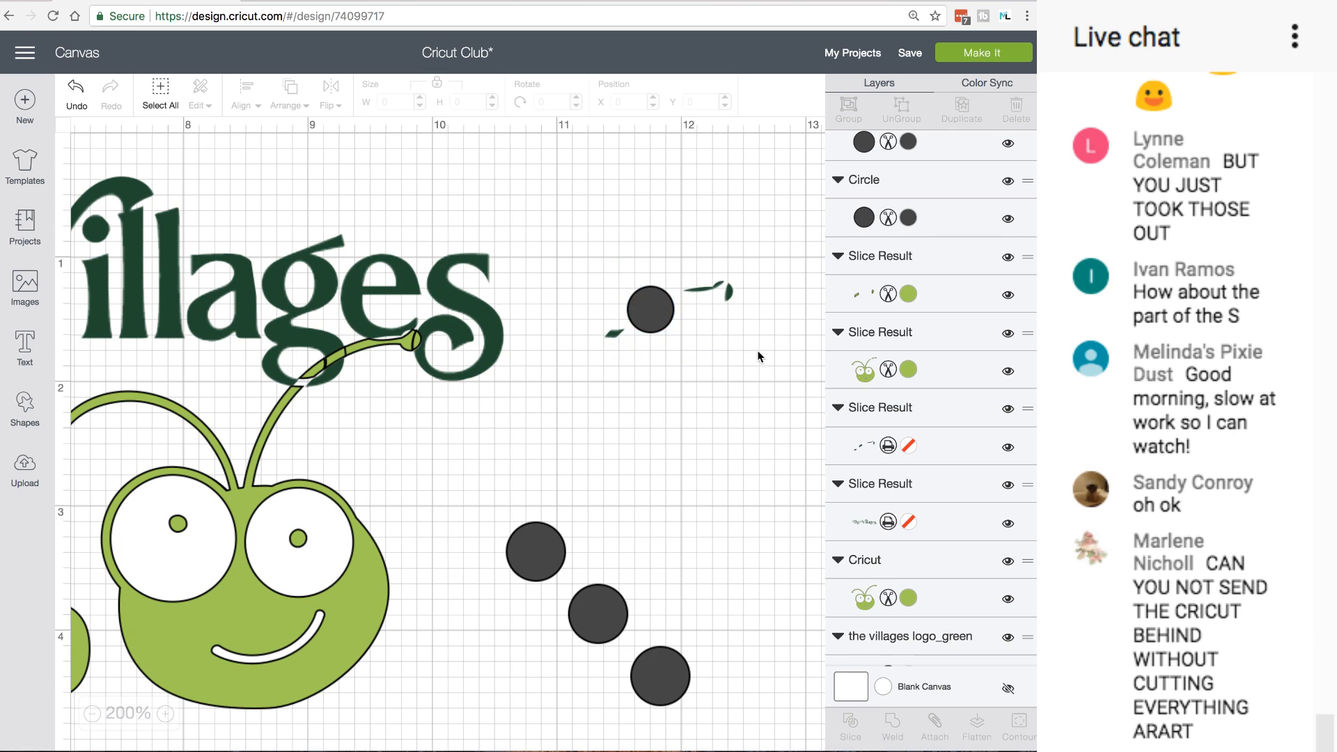
left_click_drag(758, 351, 638, 253)
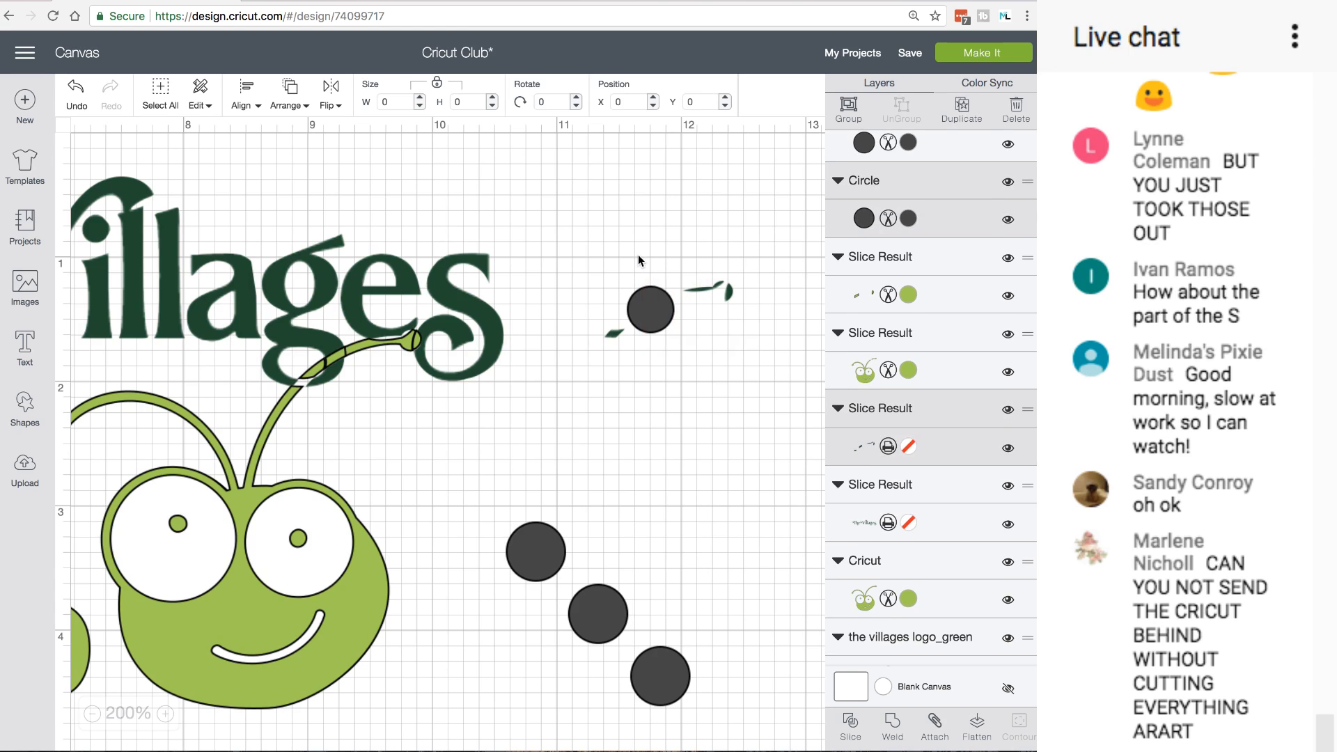
left_click(853, 728)
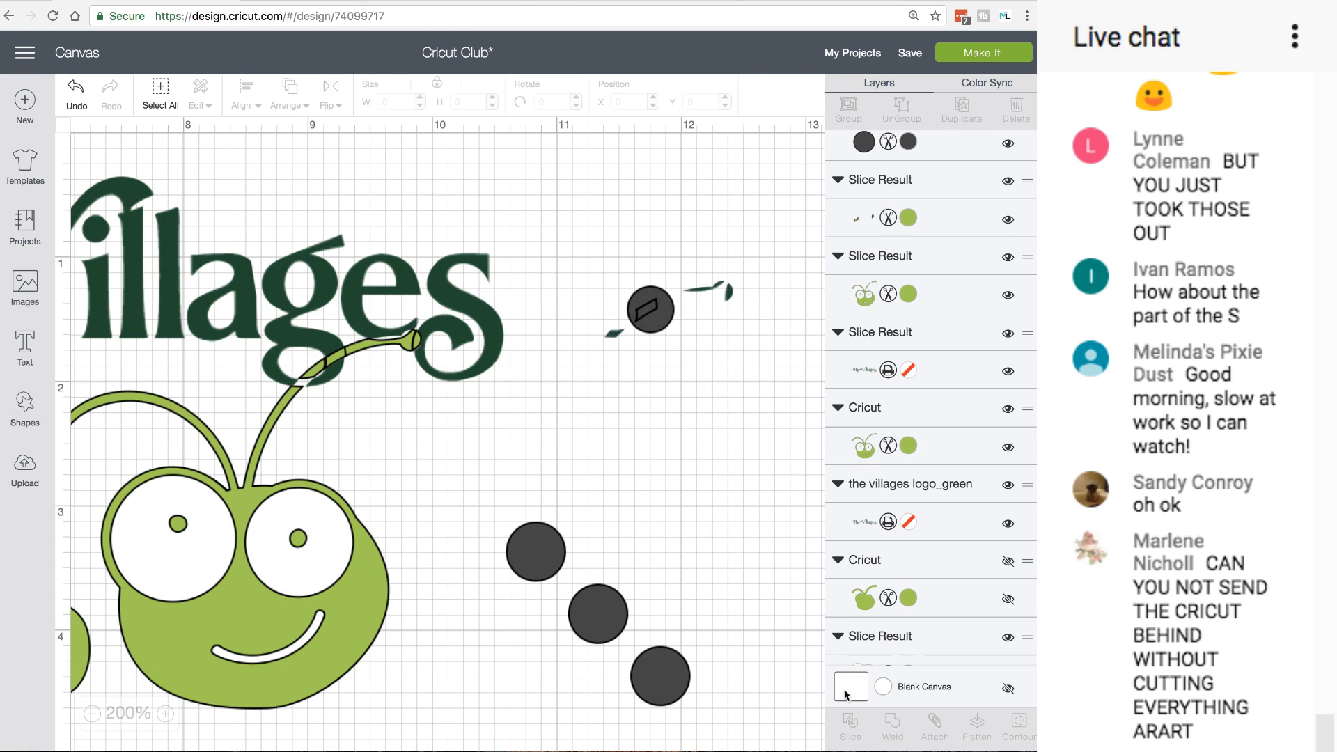
left_click_drag(655, 324, 684, 498)
left_click_drag(649, 308, 708, 484)
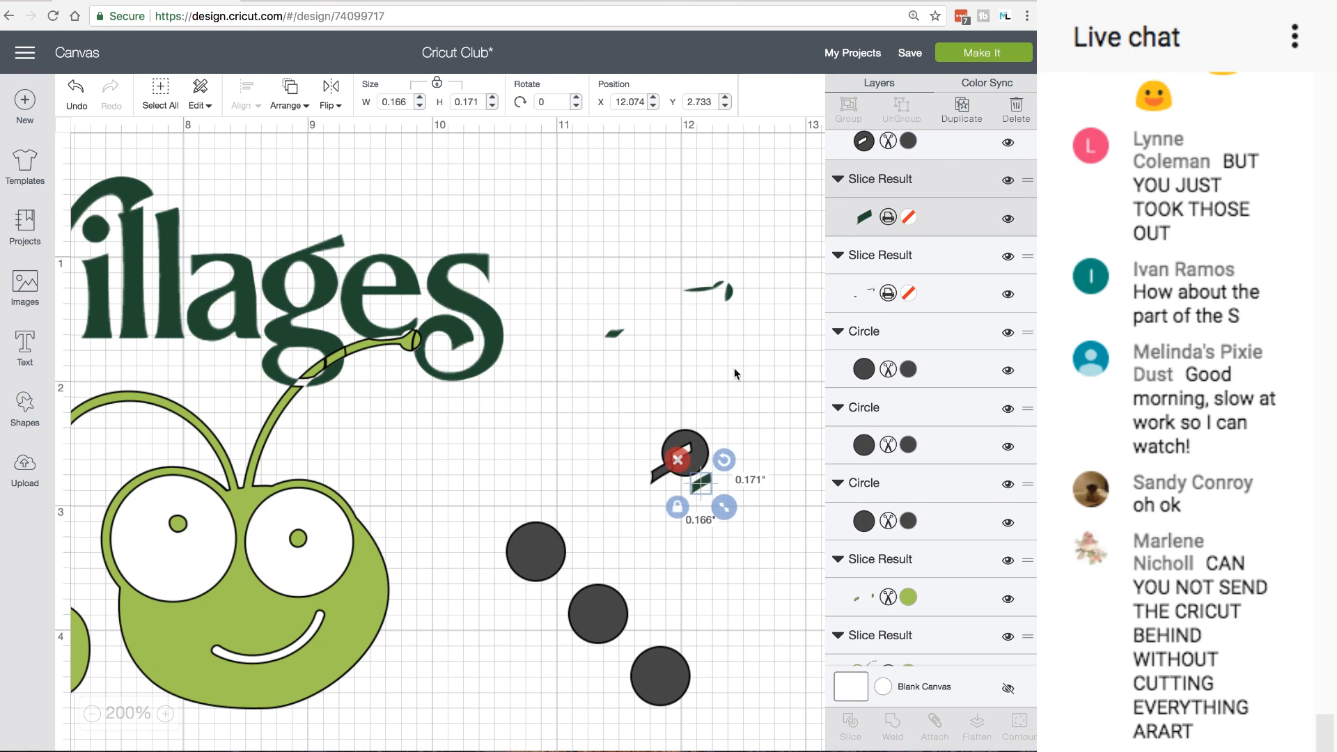
Cover the dark green half-oval piece with a second circle shrunk to about 0.25 inches, at about X 12.25, Y 1.188, and slice the two
left_click(713, 291)
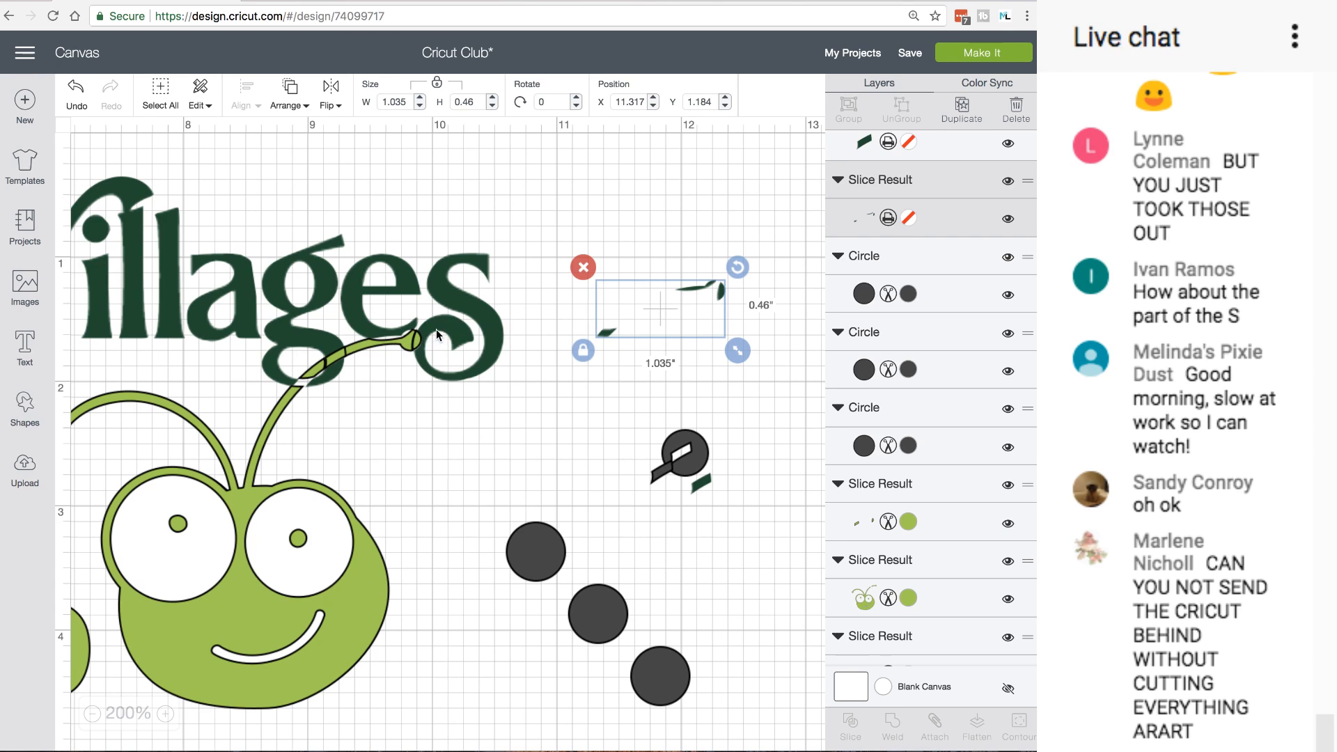
left_click_drag(561, 557, 728, 303)
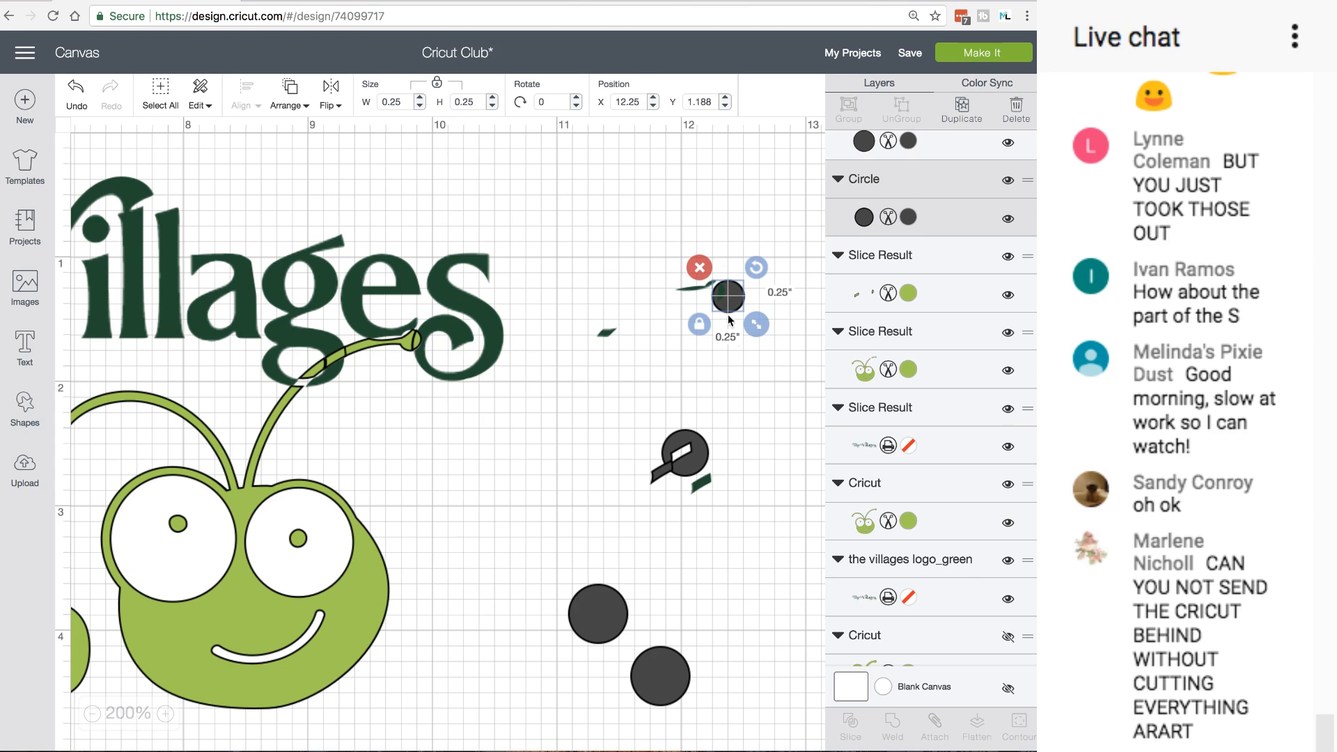
left_click(747, 358)
left_click_drag(676, 249, 760, 333)
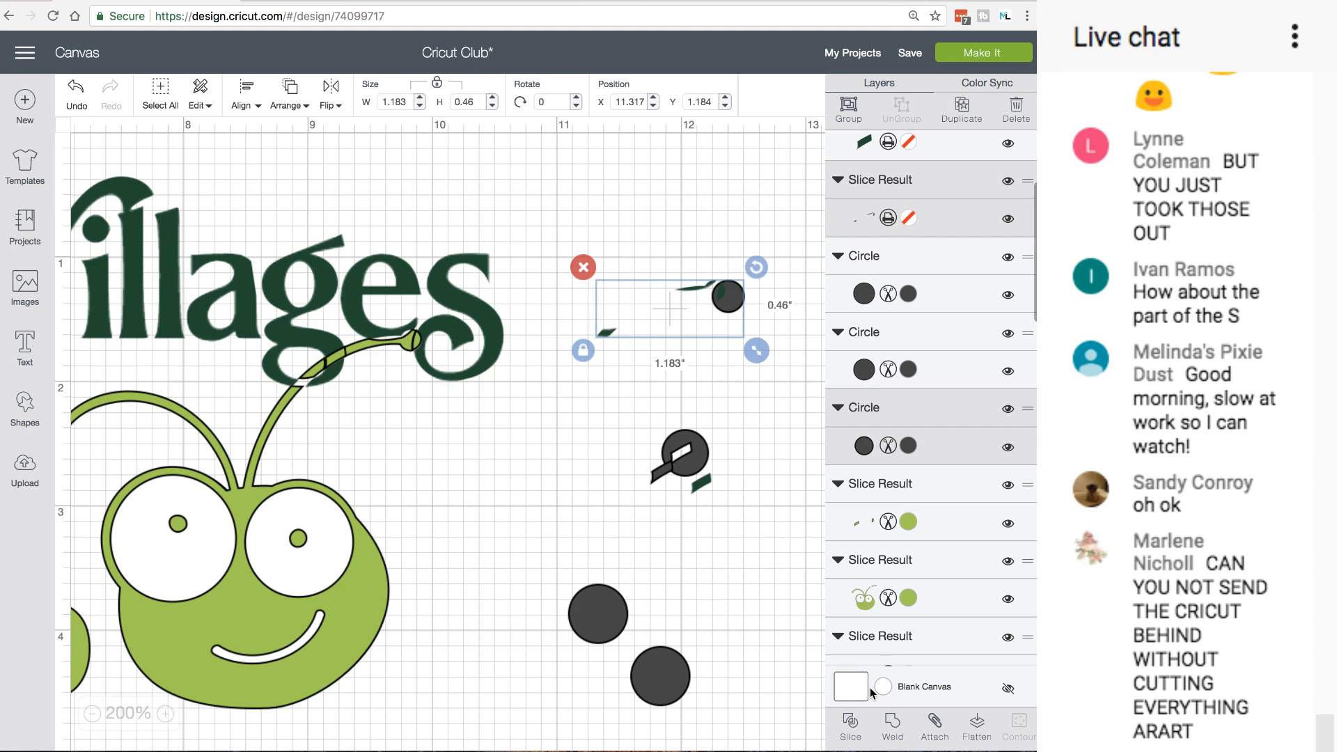
left_click(849, 728)
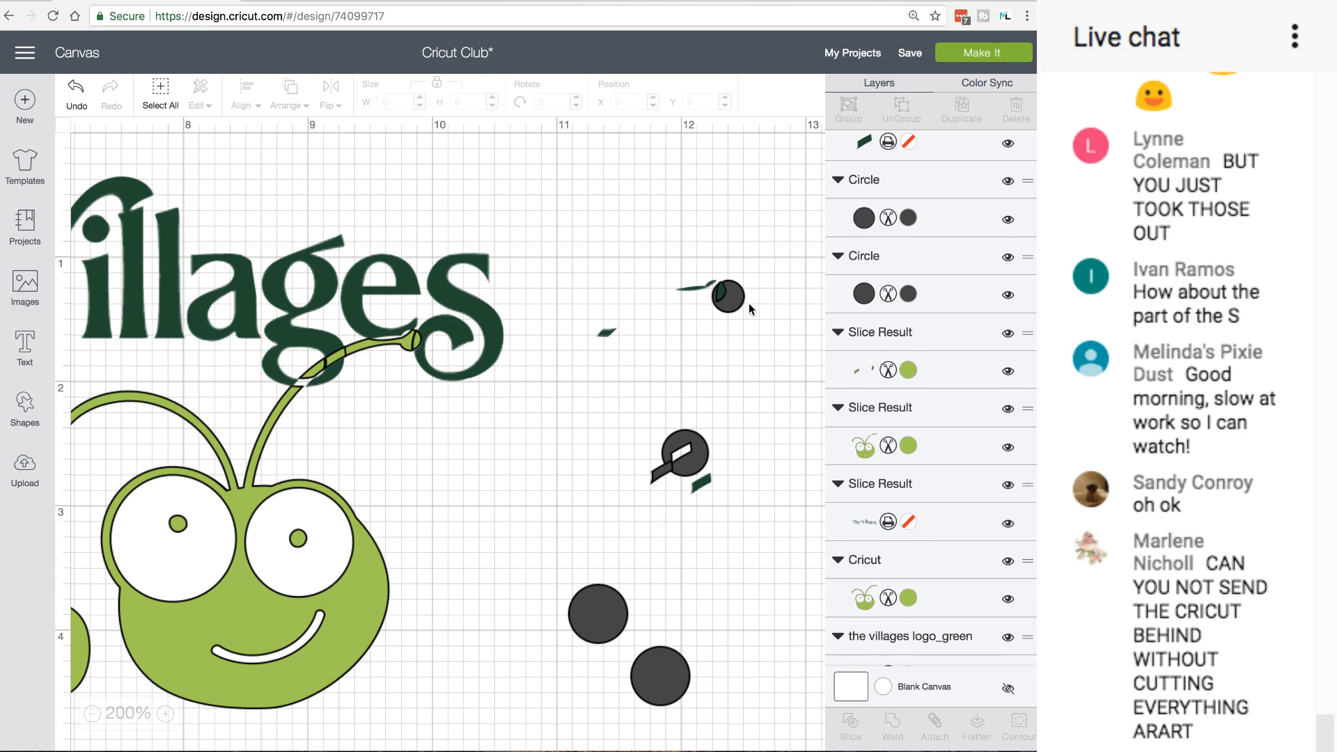
Pull the sliced circle, the dark green half-oval and the grey half-oval down, away from the remaining overlap pieces
left_click_drag(733, 299, 761, 436)
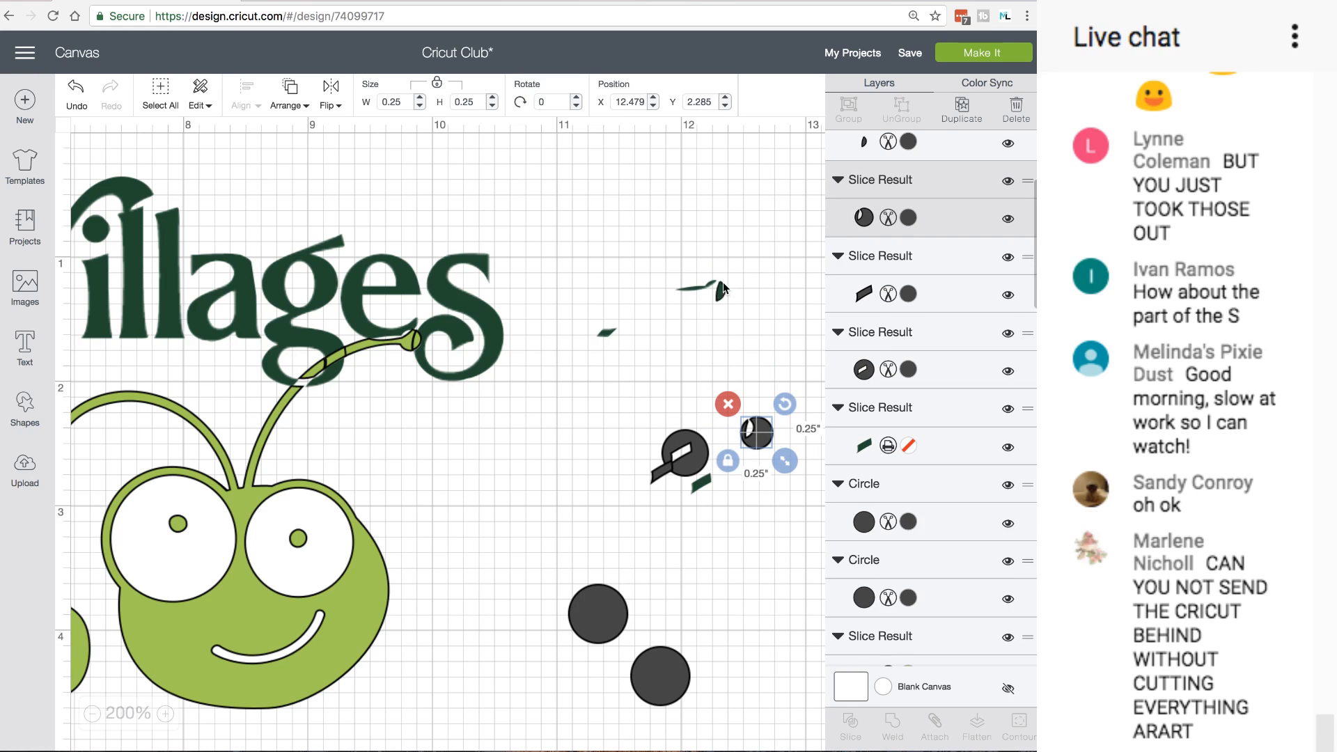
left_click_drag(722, 293, 765, 404)
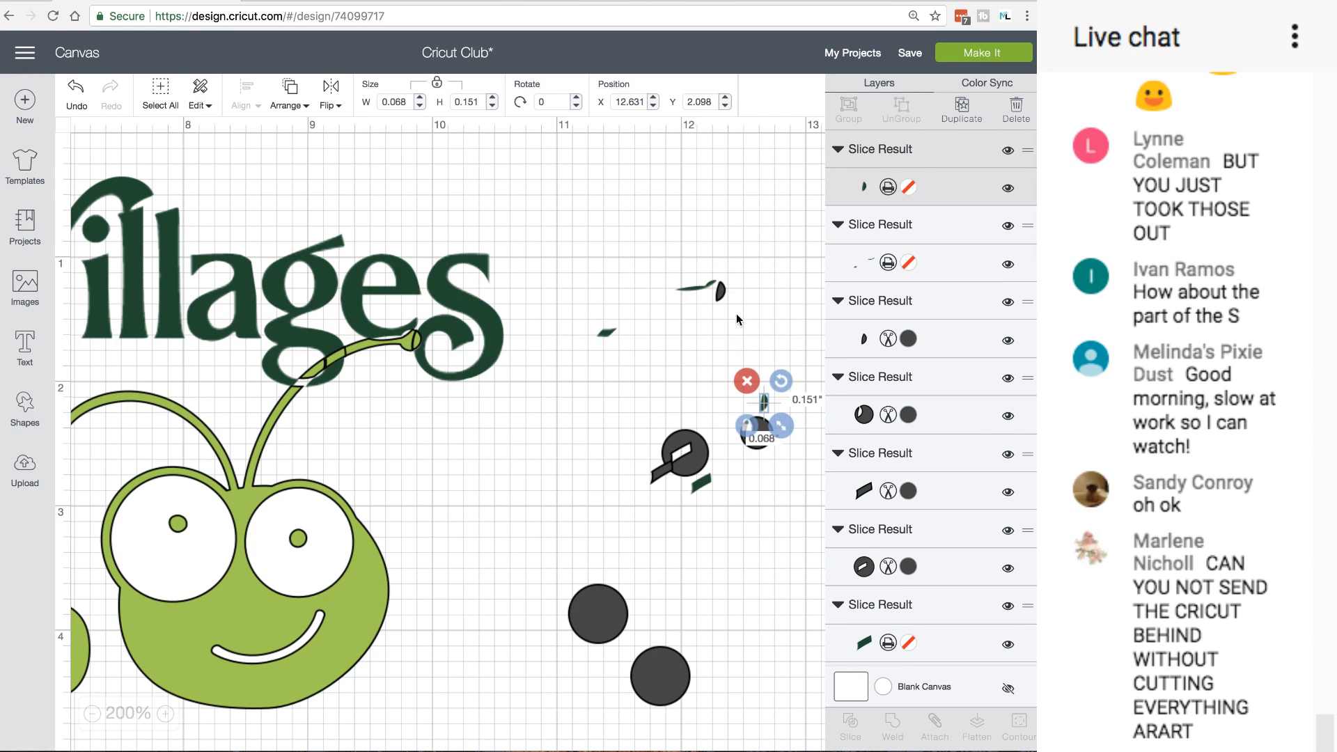
left_click_drag(724, 291, 774, 422)
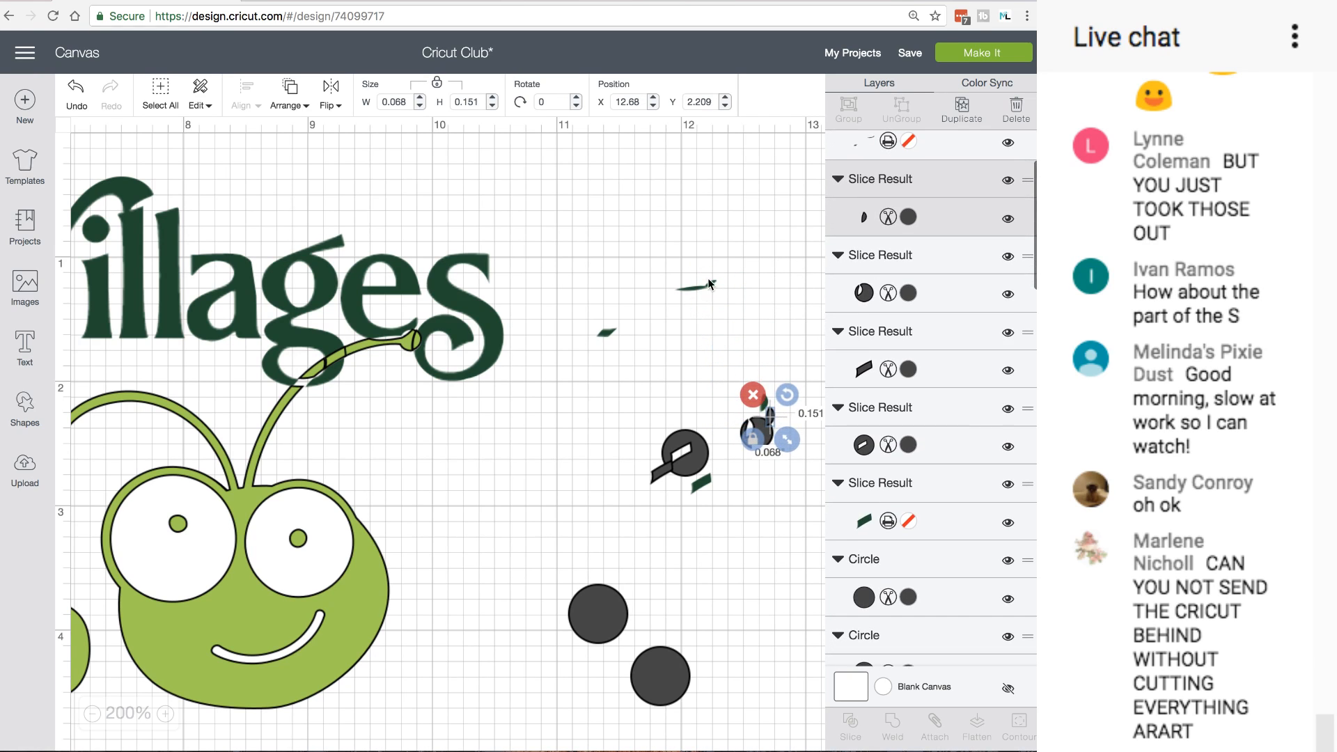
Move the remaining pair of dark green overlap pieces back onto the antenna beneath the g and e, at about X 8.872, Y 1.58
left_click_drag(700, 286, 399, 341)
left_click(522, 360)
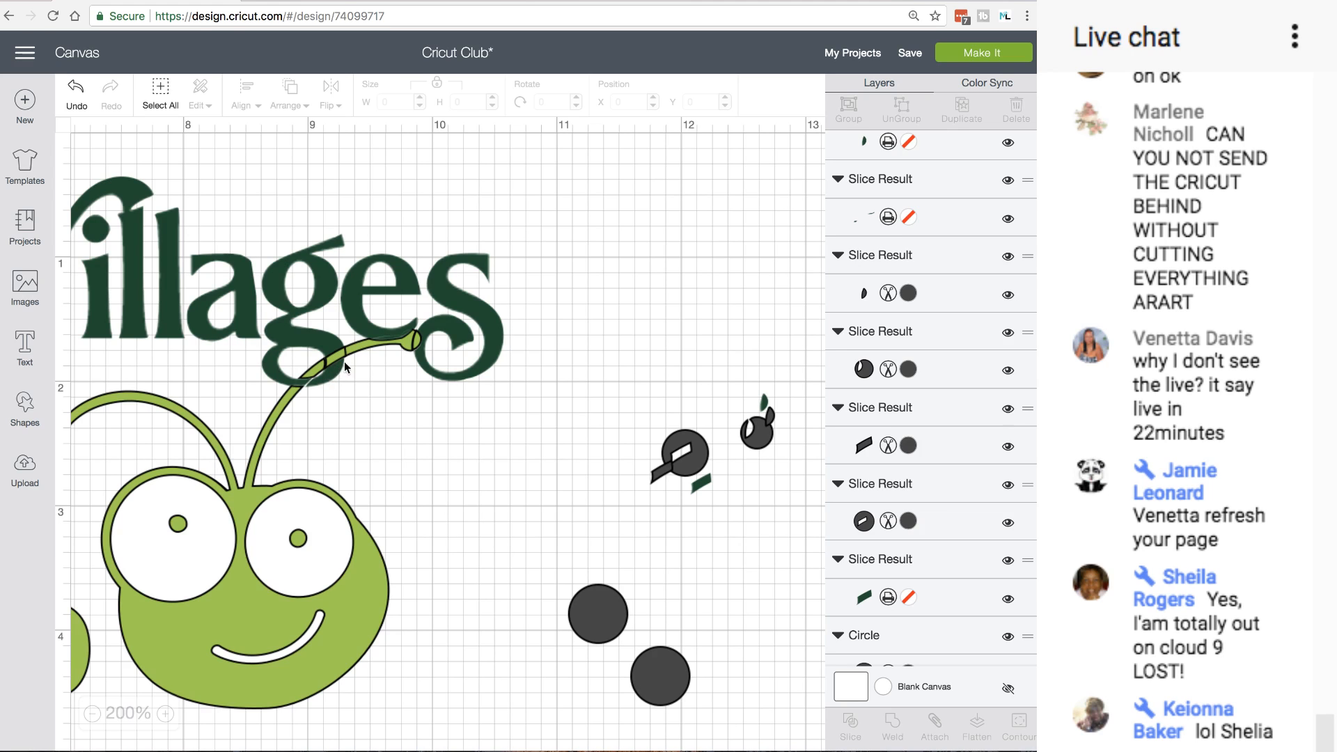
Nudge the light green sliced antenna pieces into line with the bug's antenna, at about X 9.131, Y 1.594
left_click(418, 349)
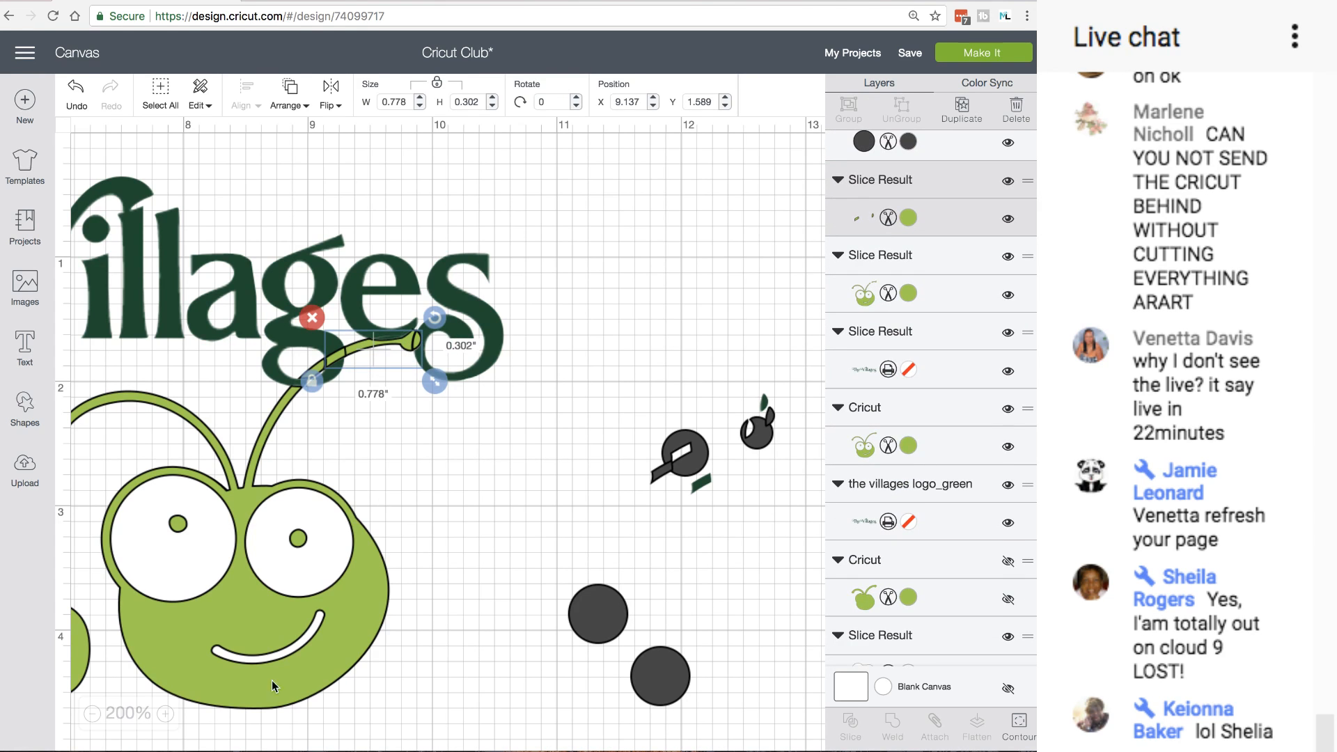
left_click(166, 717)
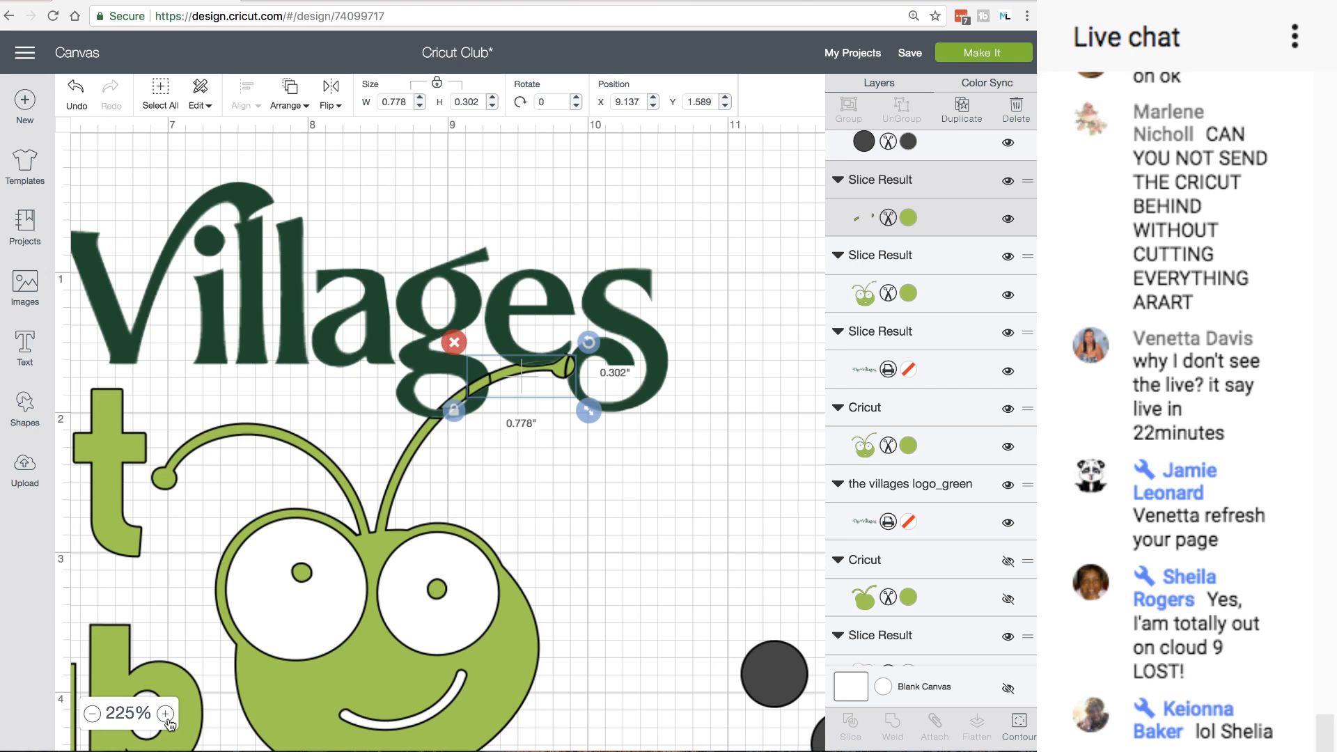
left_click(166, 717)
scroll(674, 601, "right", 3)
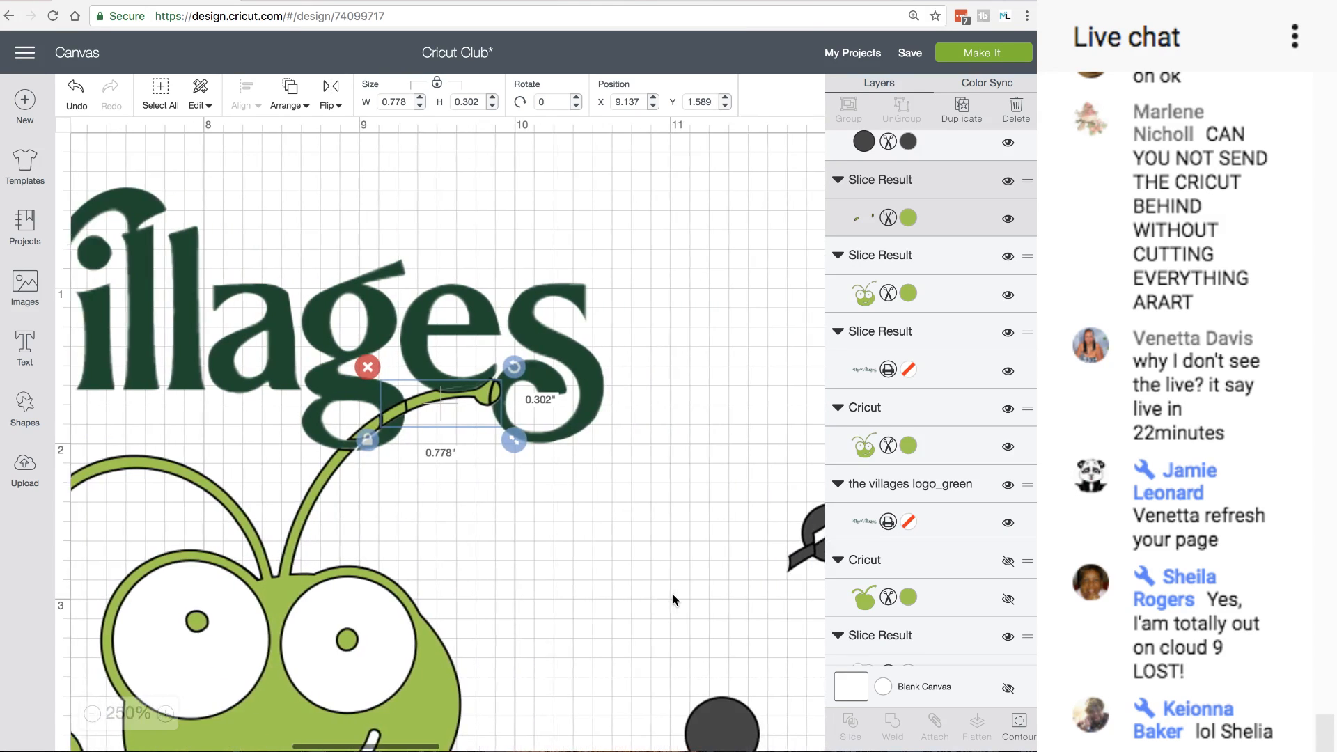
scroll(674, 600, "right", 5)
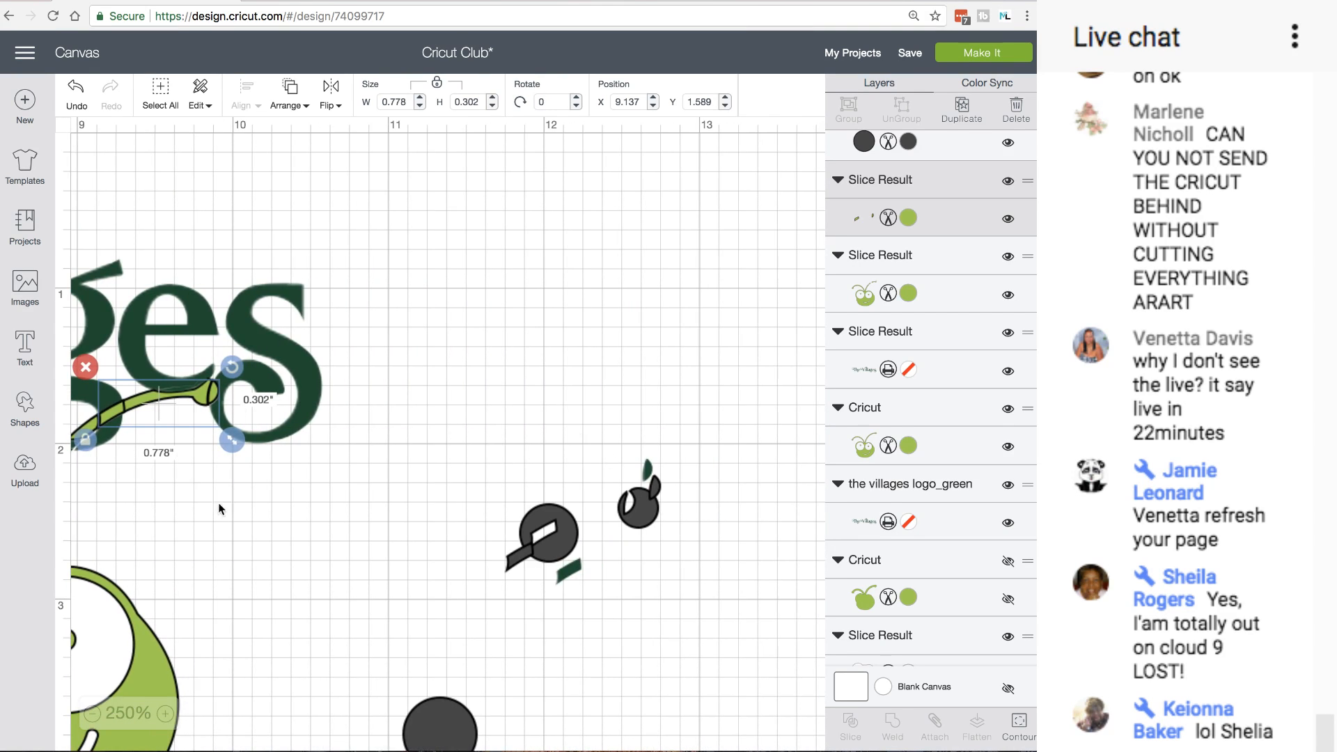
scroll(219, 509, "left", 2)
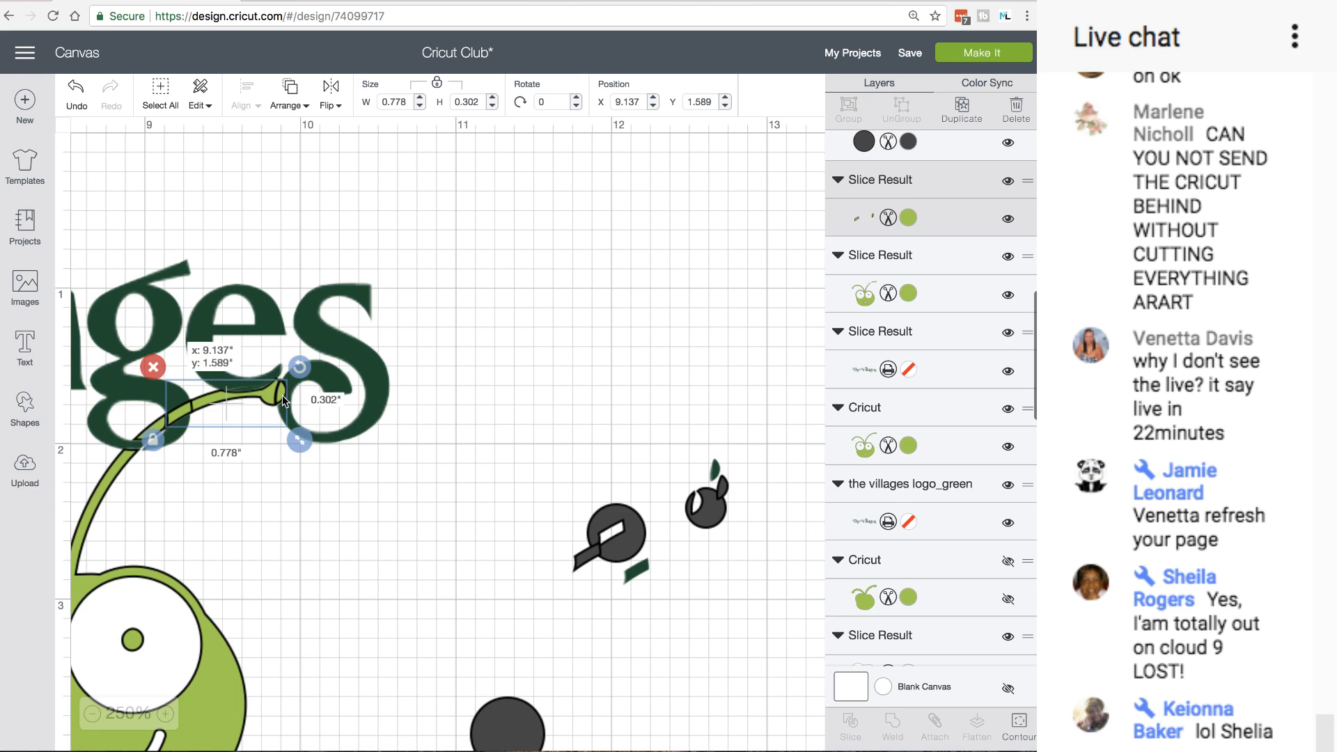
left_click_drag(284, 401, 283, 401)
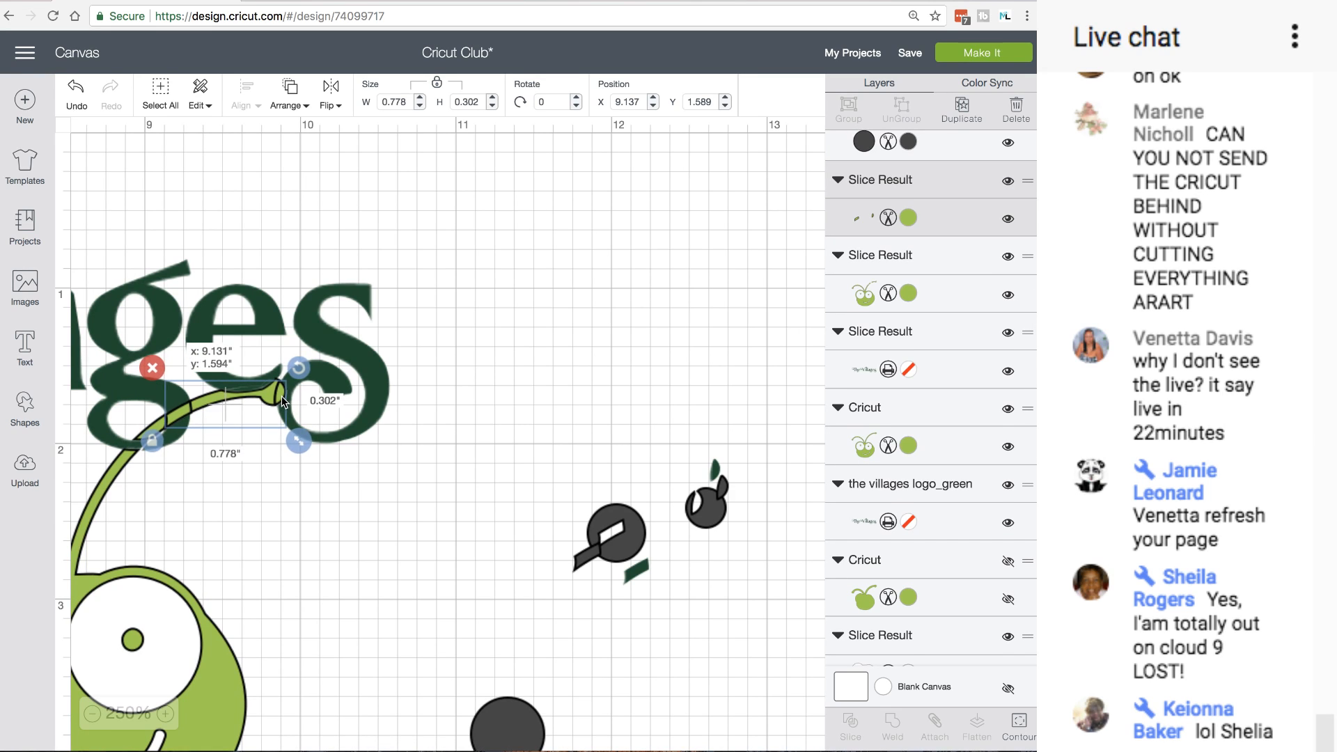
Nudge the dark green overlap pieces along the antenna to about X 8.883, Y 1.58
left_click(268, 512)
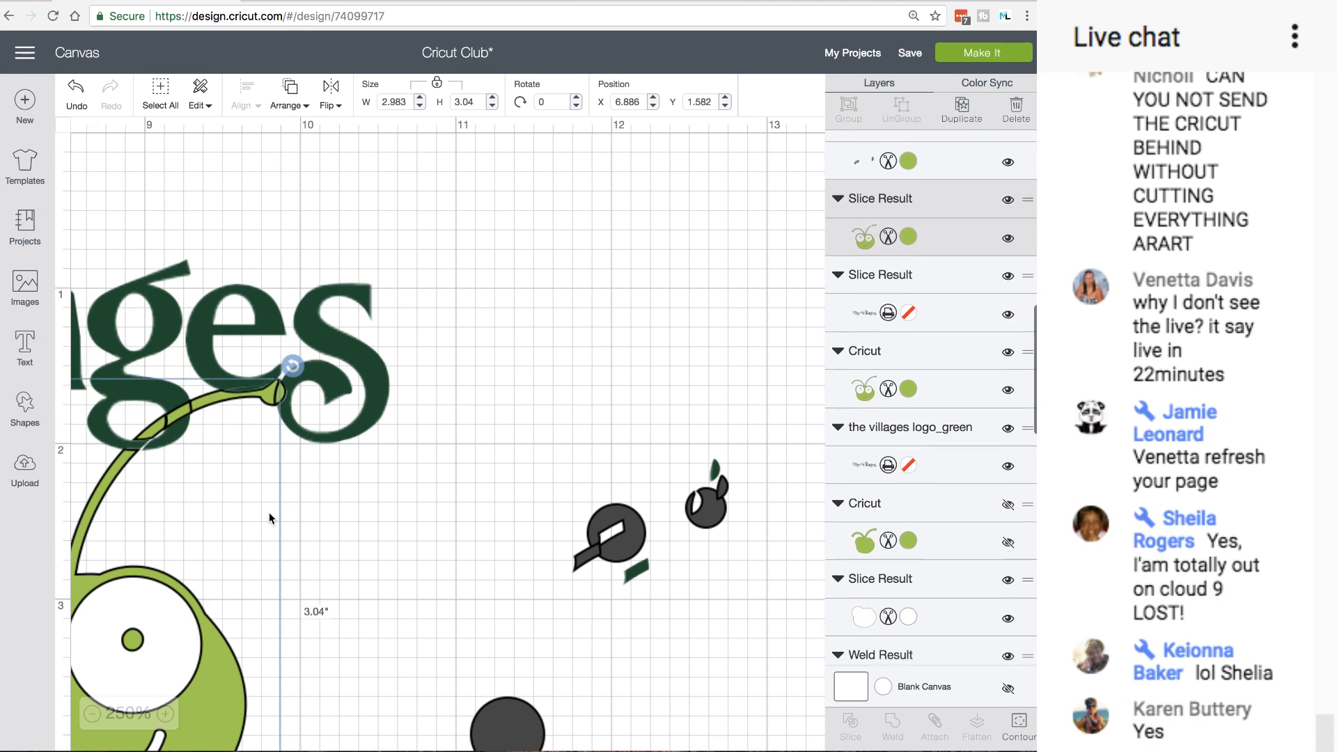
left_click(379, 394)
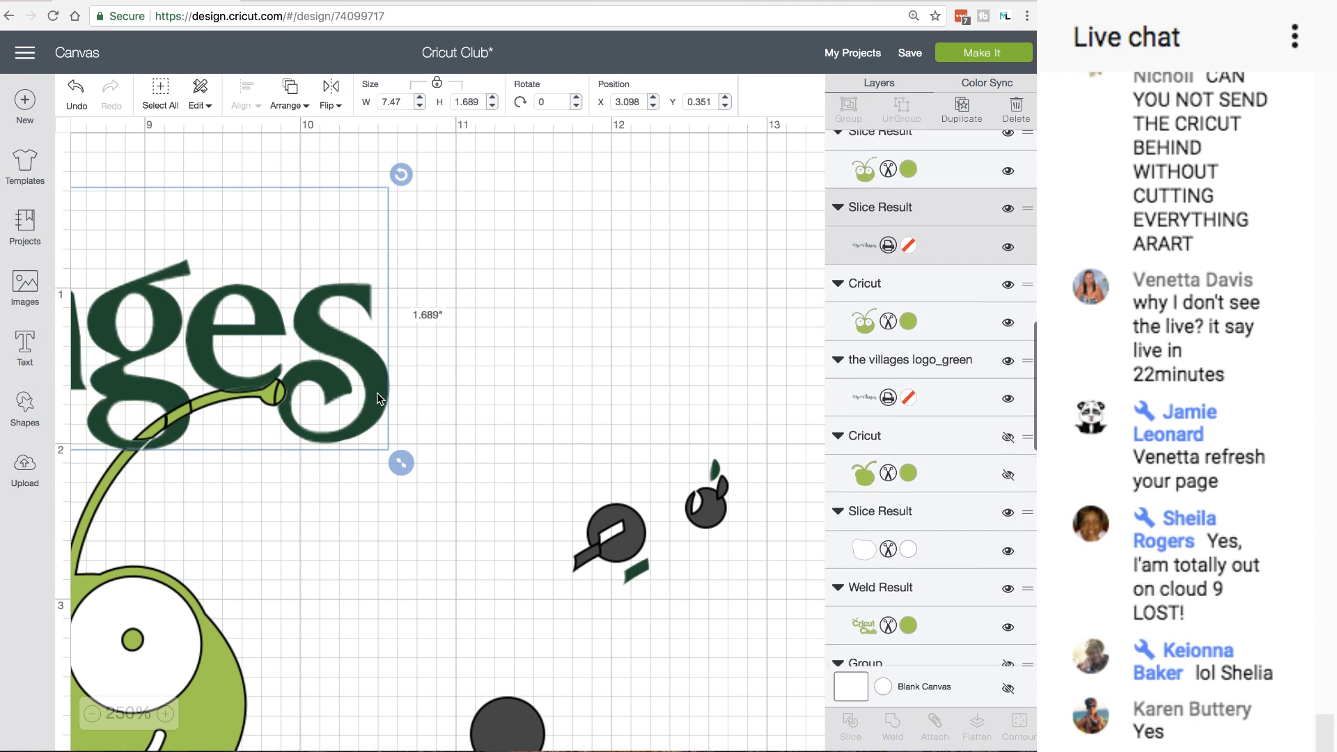
left_click(160, 437)
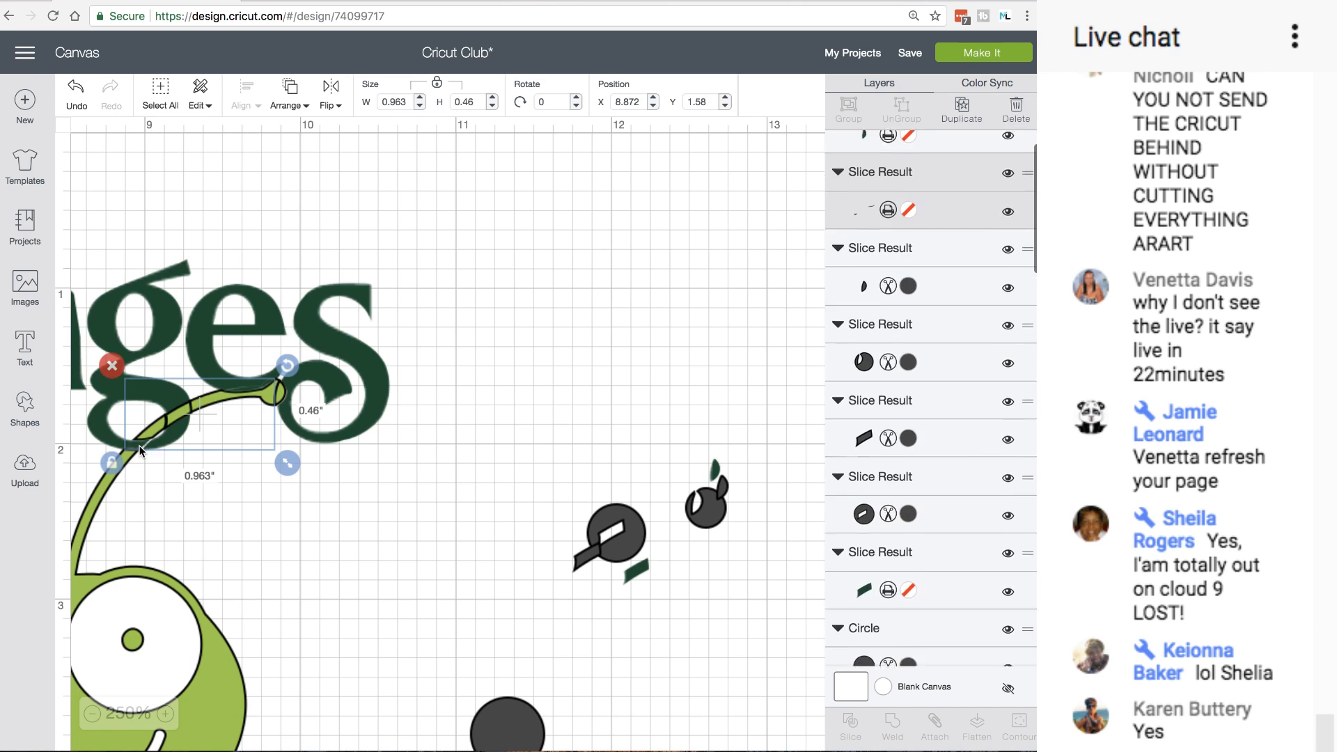
left_click_drag(140, 447, 140, 445)
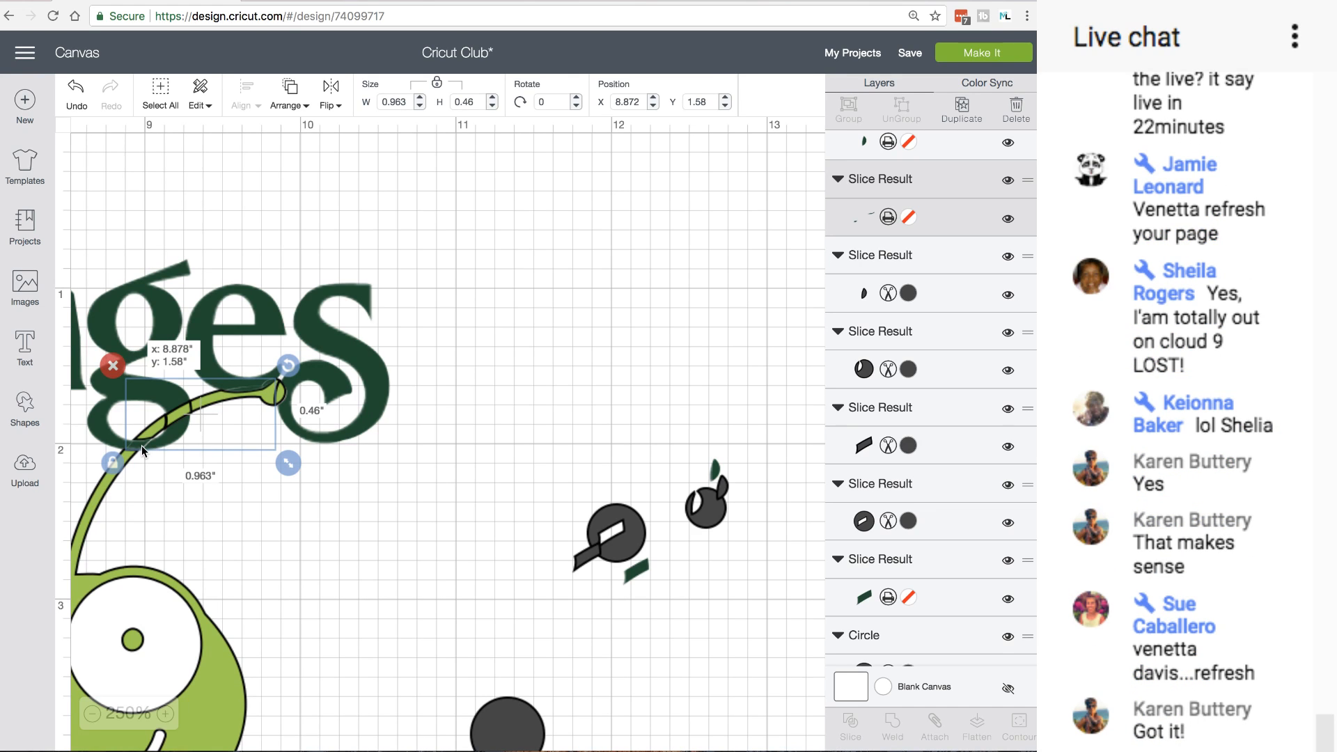
left_click_drag(141, 445, 141, 445)
left_click_drag(141, 445, 143, 449)
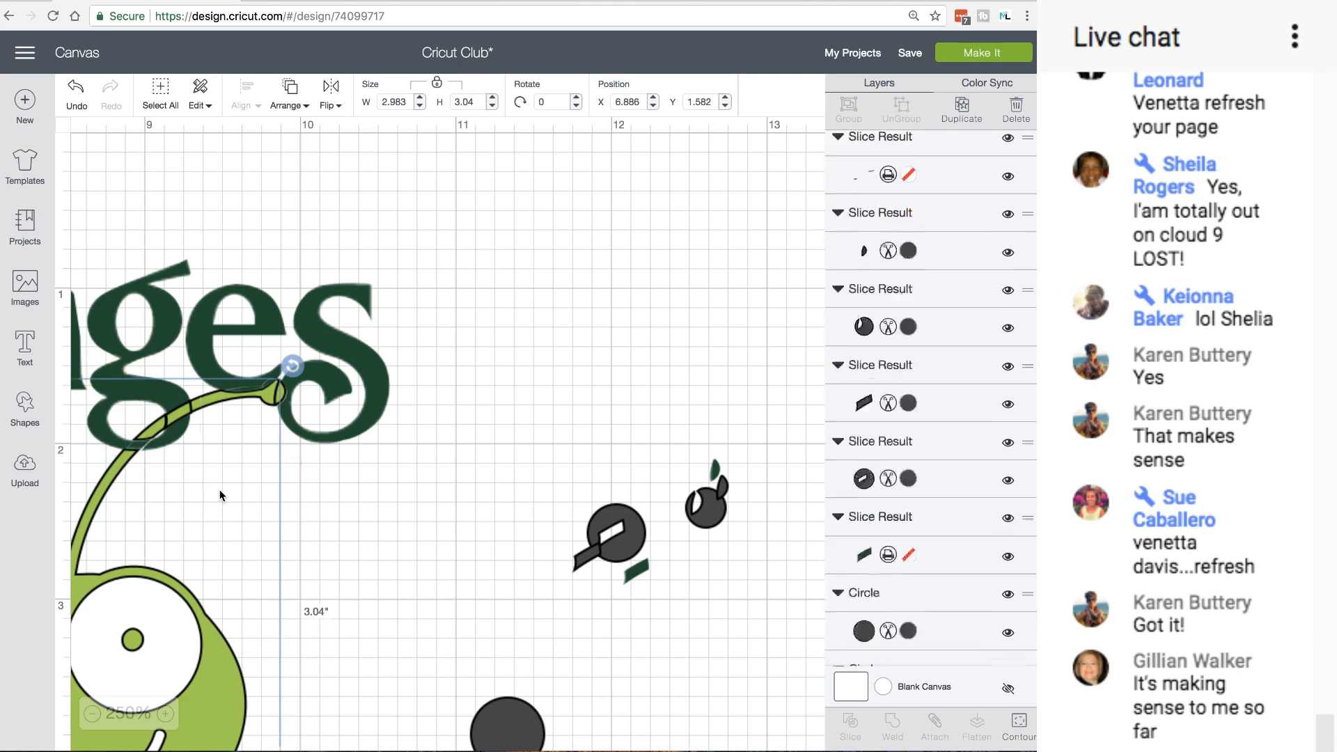
left_click(375, 485)
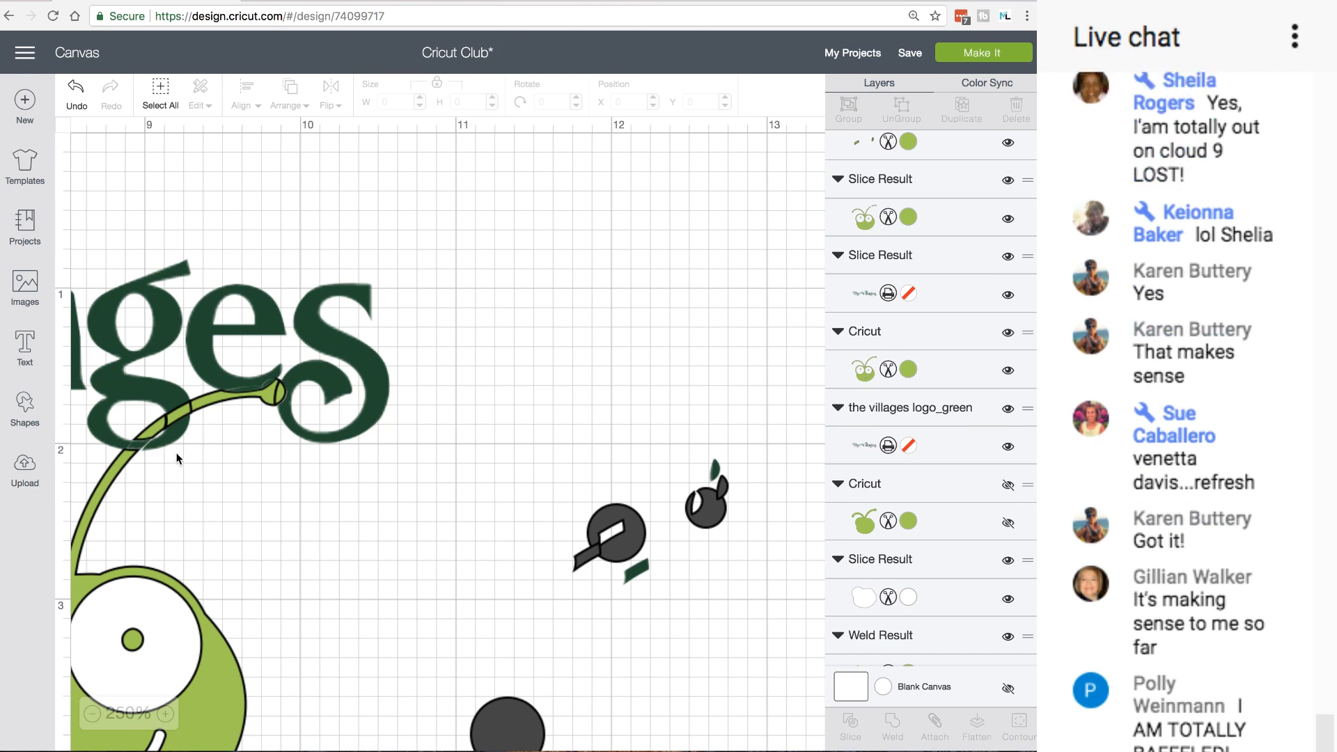
left_click(142, 446)
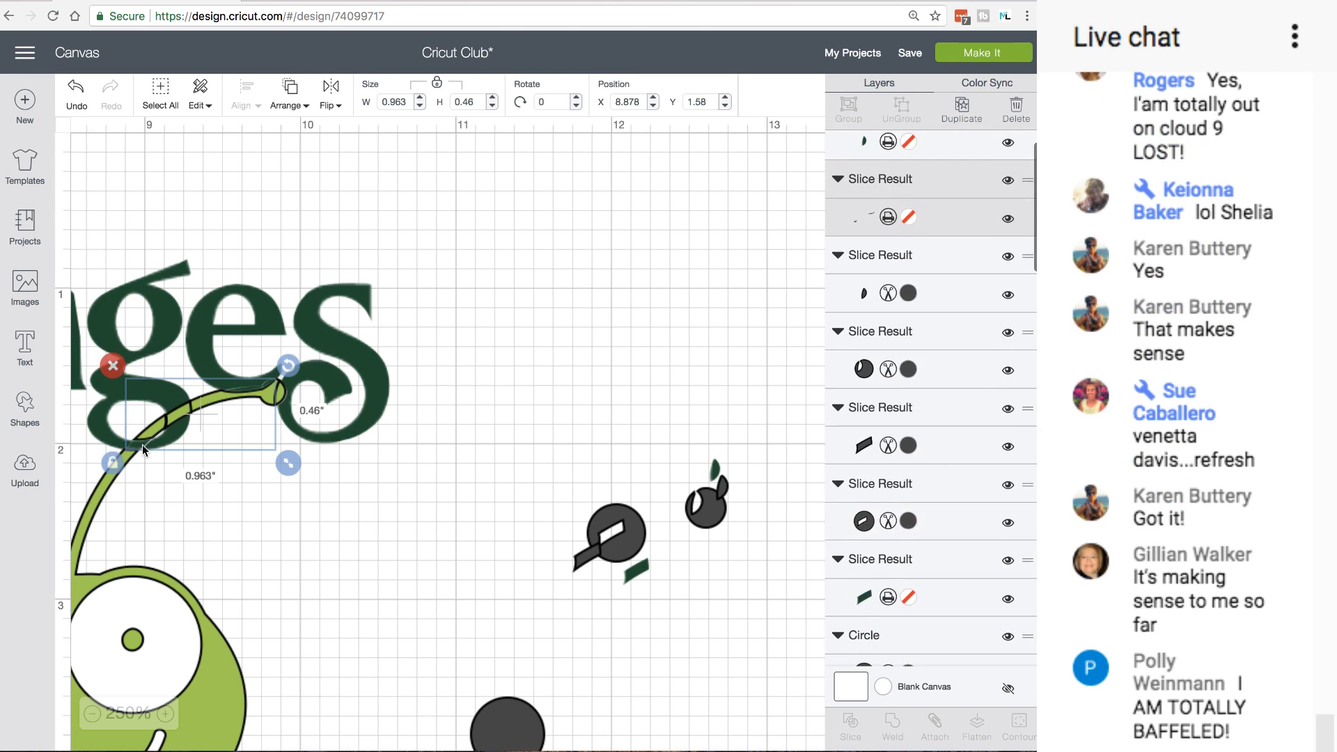
left_click_drag(143, 444, 144, 444)
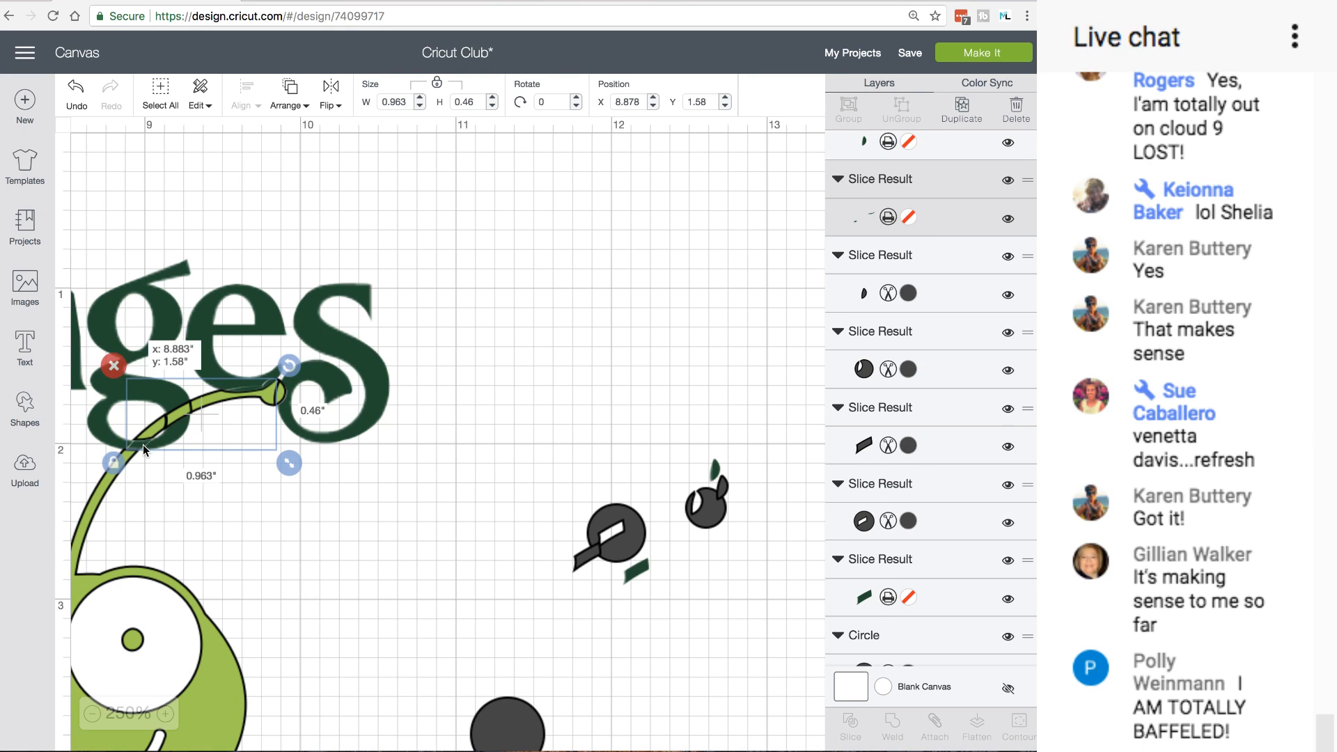
left_click_drag(144, 444, 143, 445)
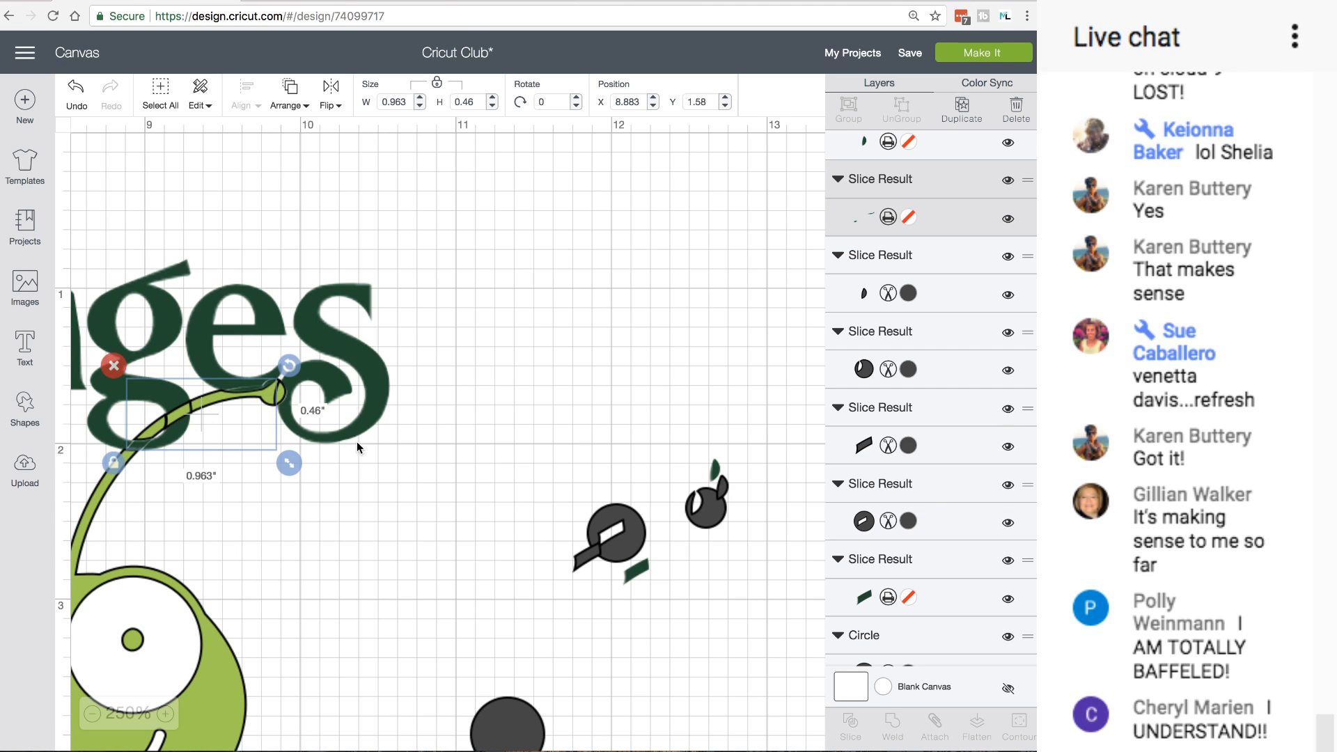
Try welding both dark green overlap pieces to The Villages logo, and undo the weld
left_click(318, 319)
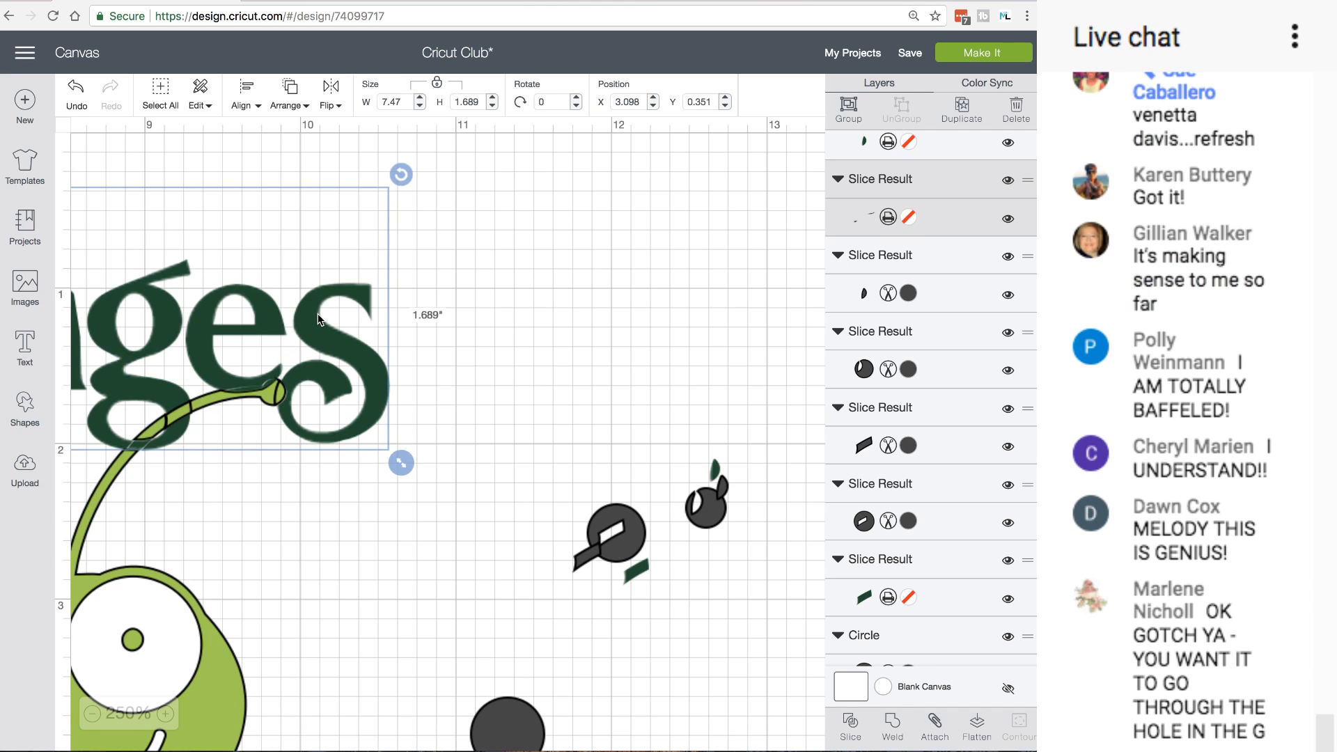
left_click(894, 724)
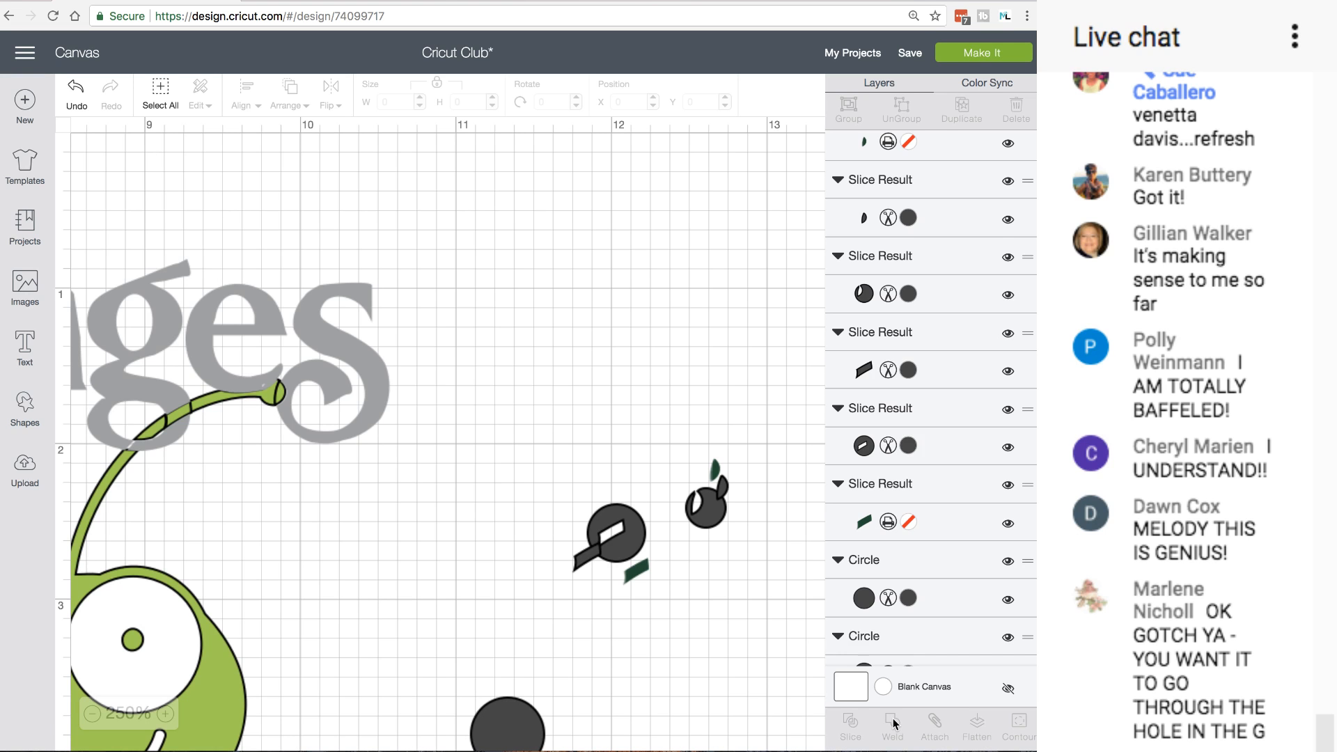
scroll(274, 517, "left", 15)
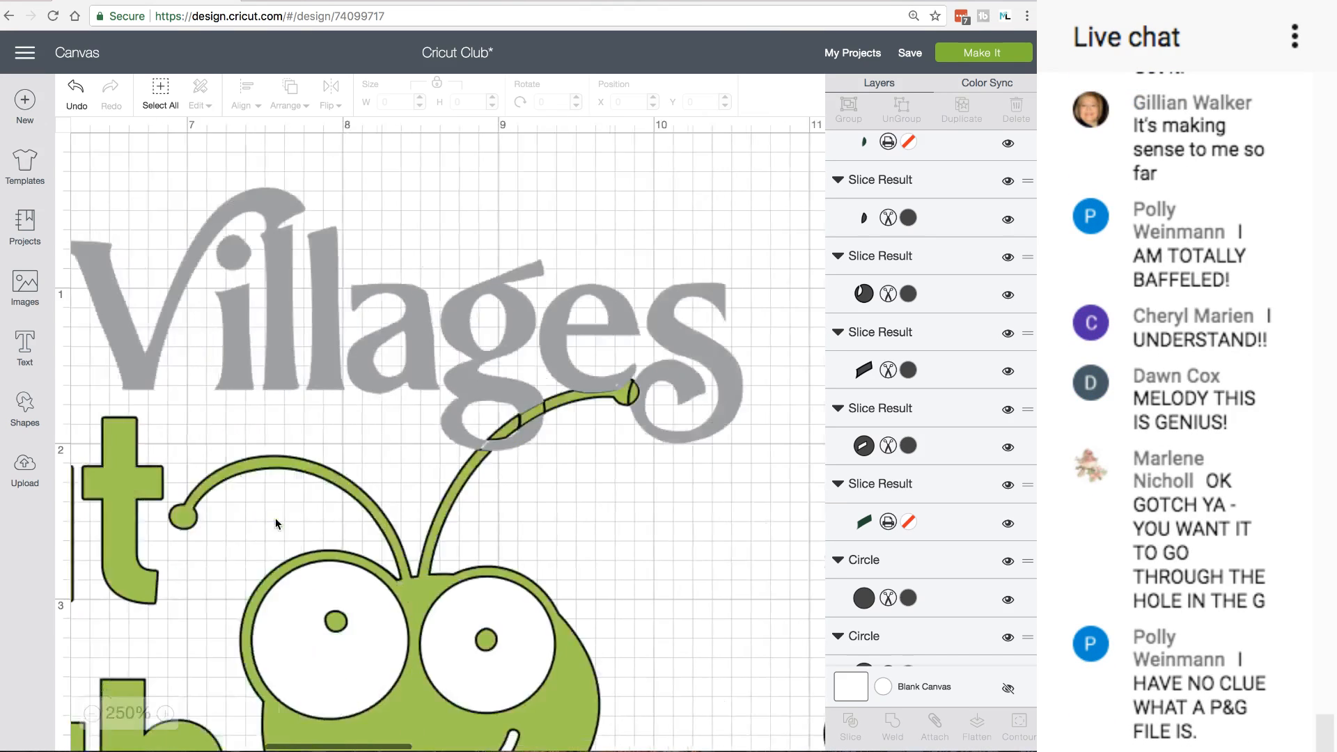
scroll(276, 524, "right", 15)
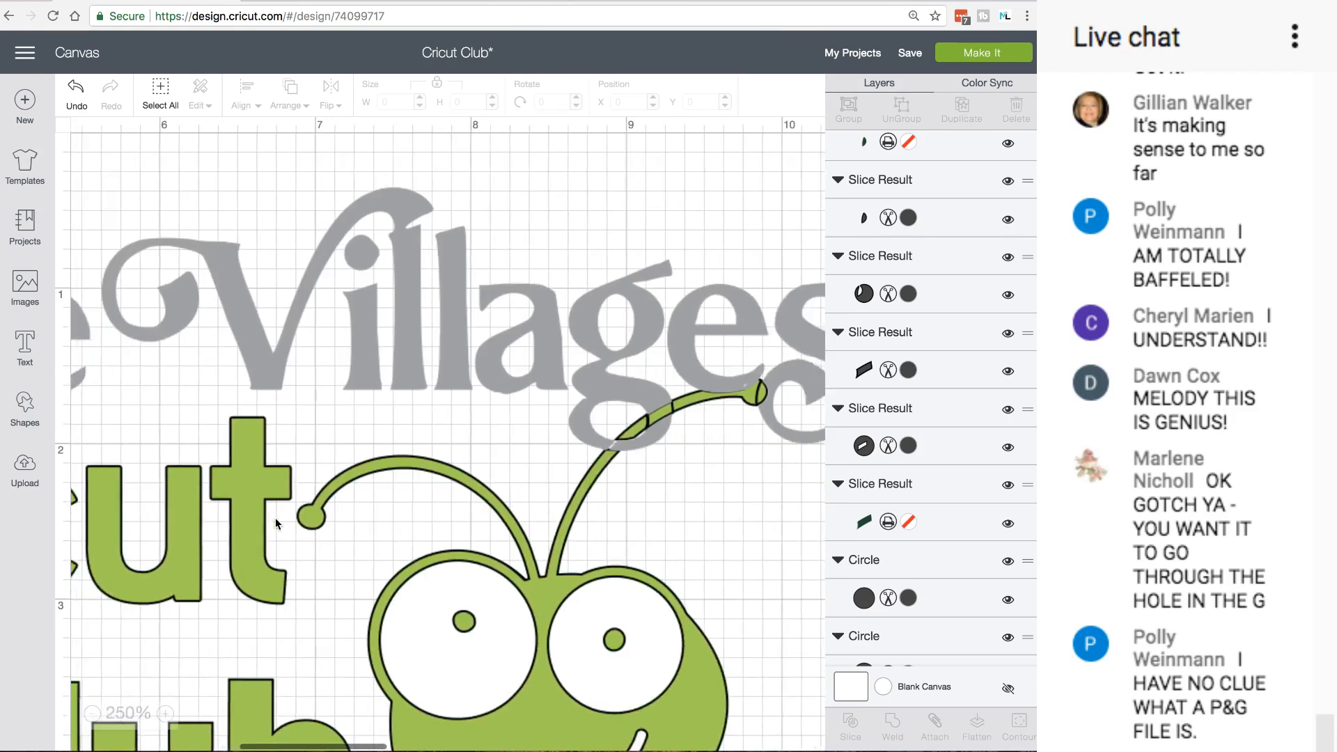
scroll(279, 520, "left", 4)
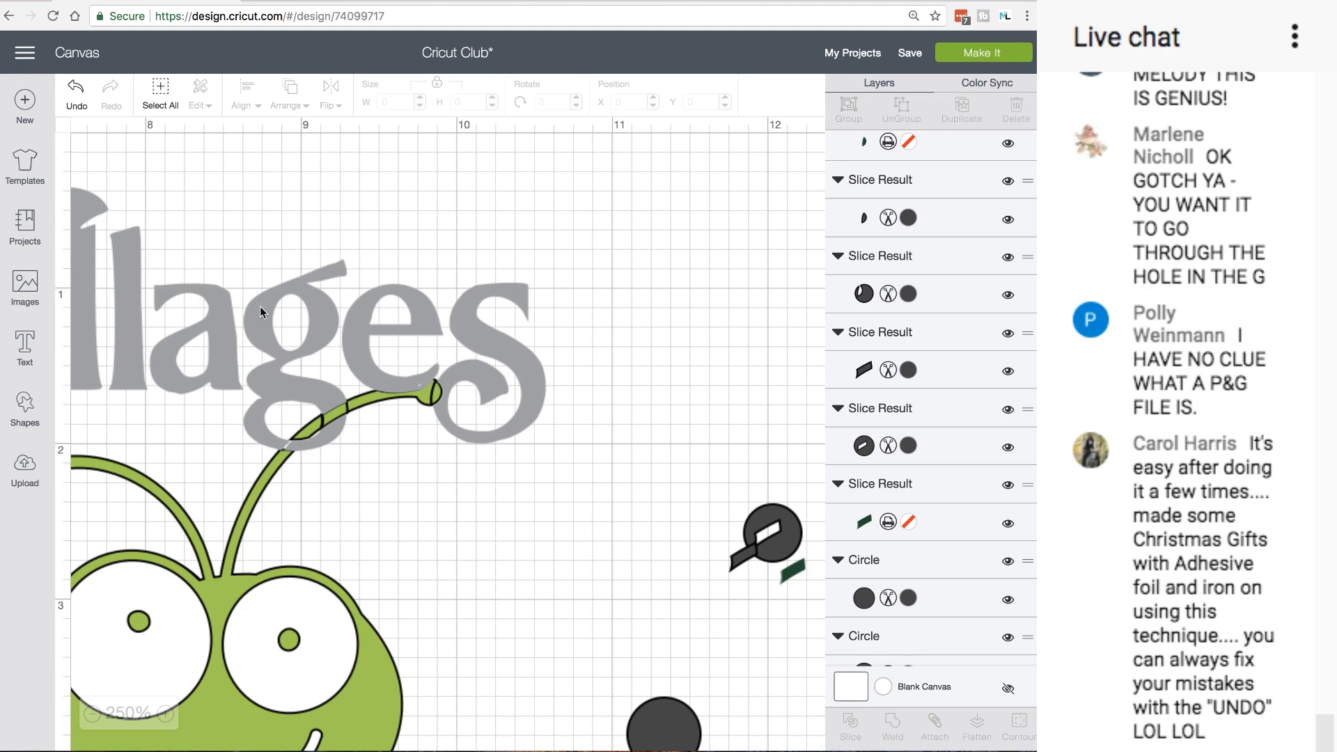
left_click(77, 90)
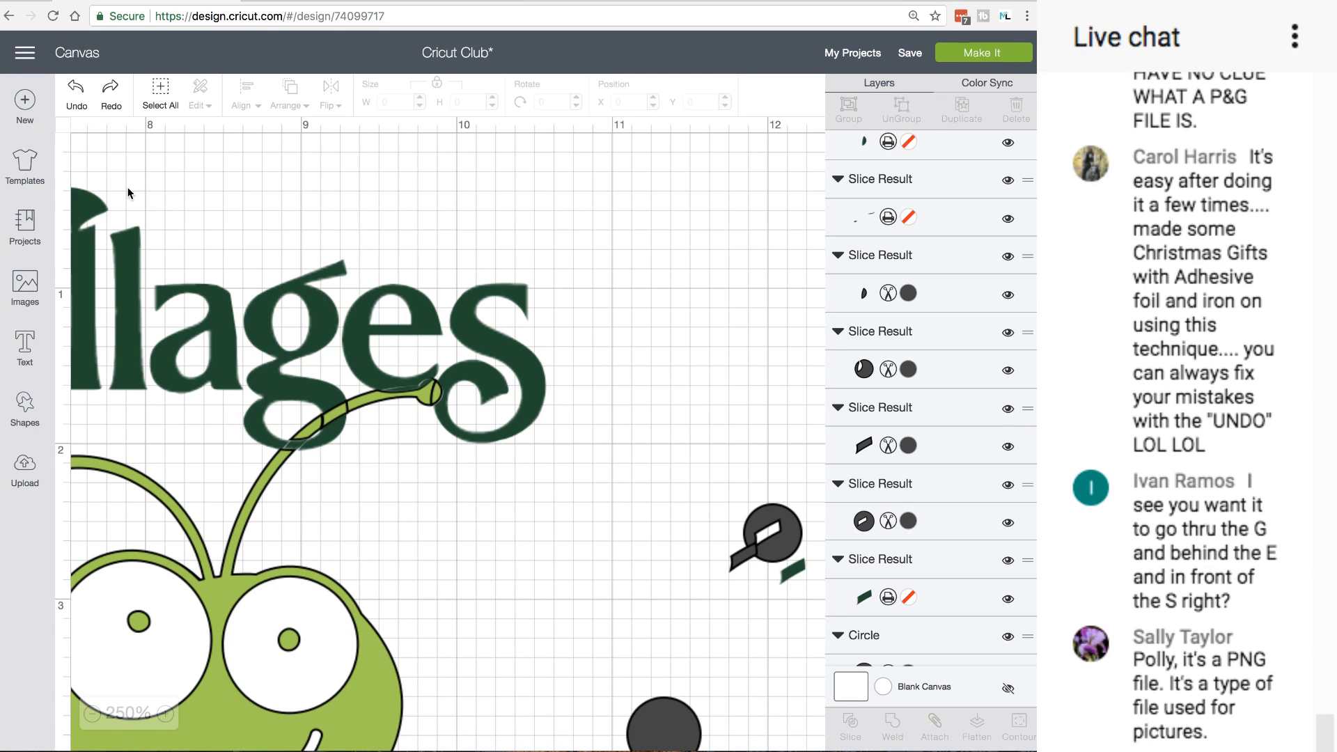
Enlarge the dark green overlap pieces to about 0.974 × 0.465 inches and align them at about X 8.861, Y 1.575
left_click(293, 452)
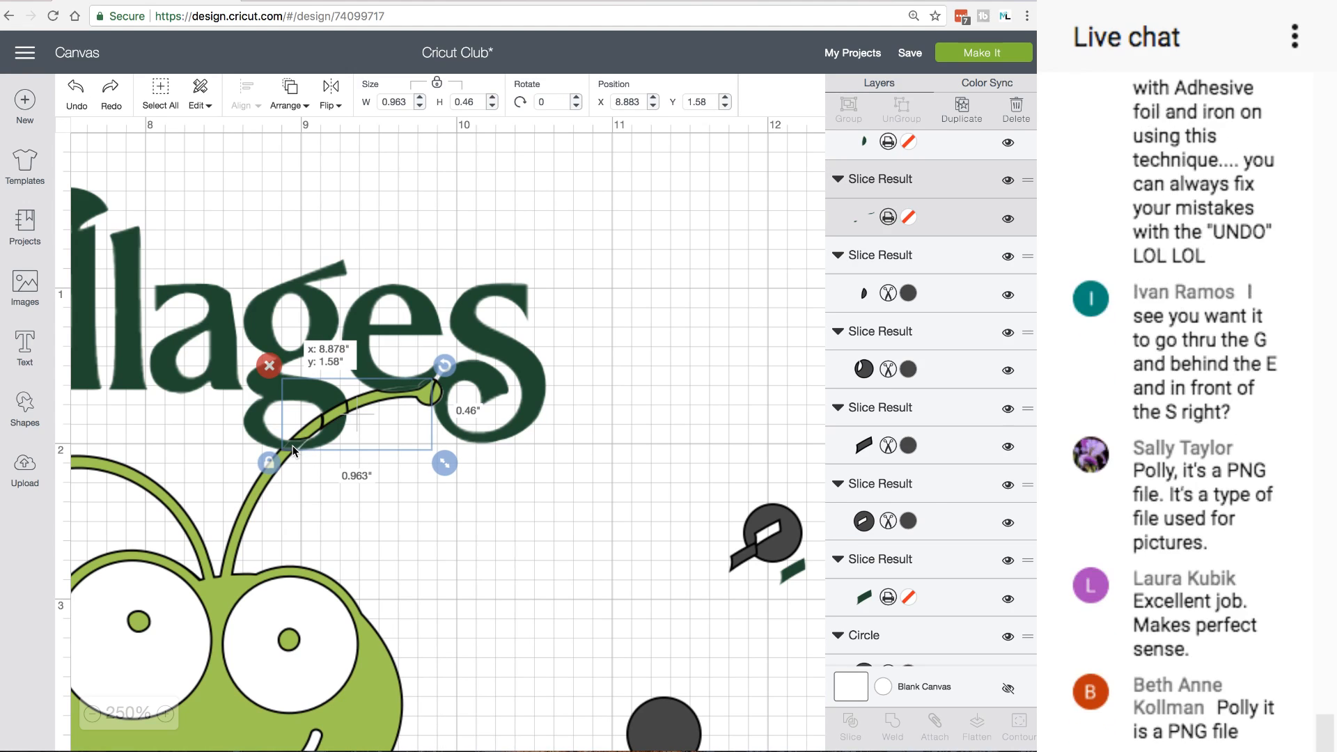
left_click_drag(293, 446, 292, 451)
left_click_drag(292, 452, 292, 451)
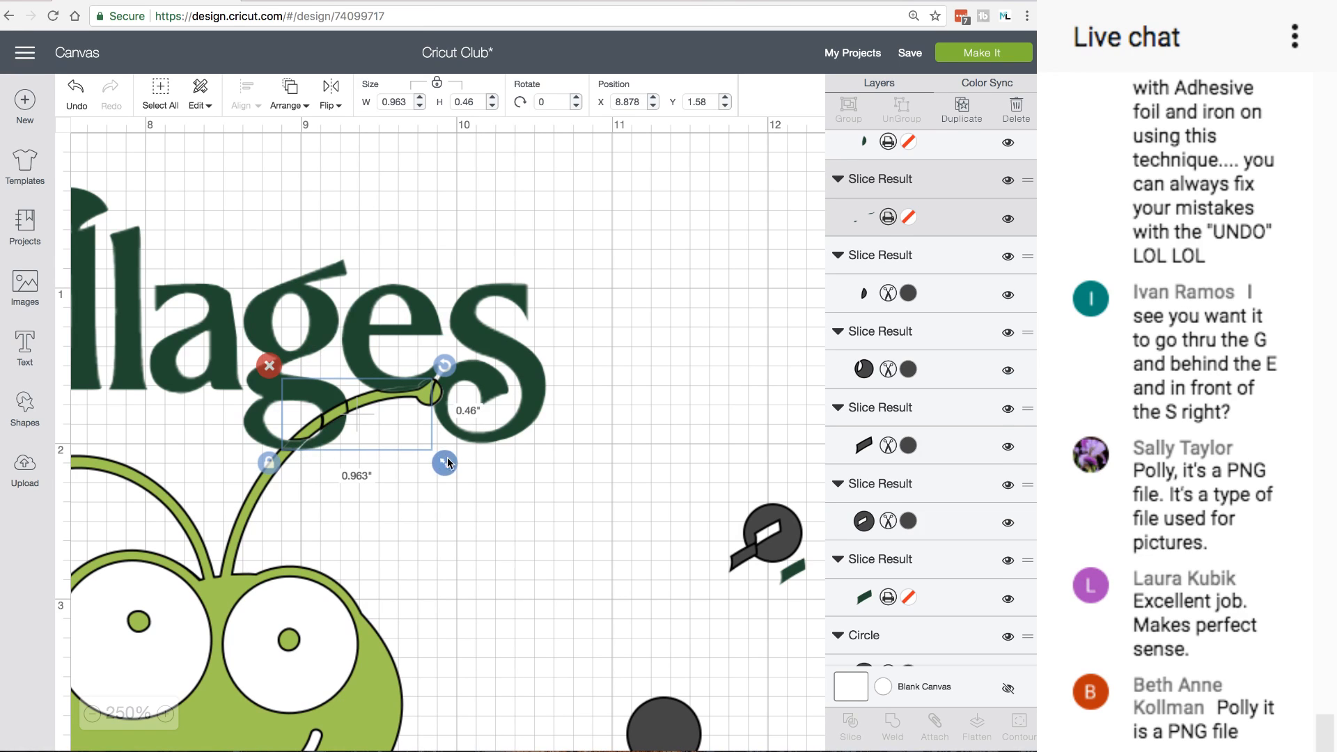
left_click_drag(447, 465, 412, 440)
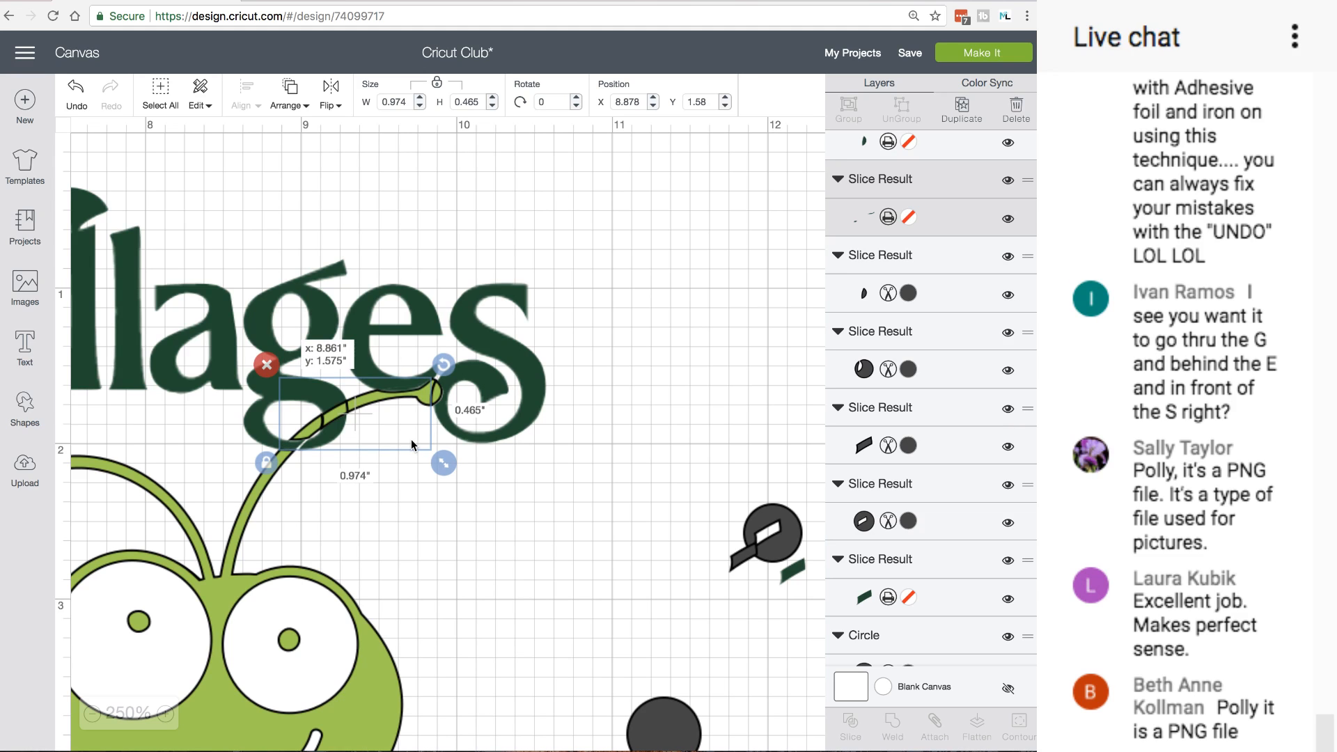
Relocate the dark green overlap pieces to the clear area below the logo and slice the long sliver off with a circle
left_click_drag(411, 441, 573, 565)
left_click_drag(679, 726, 582, 505)
left_click(529, 537)
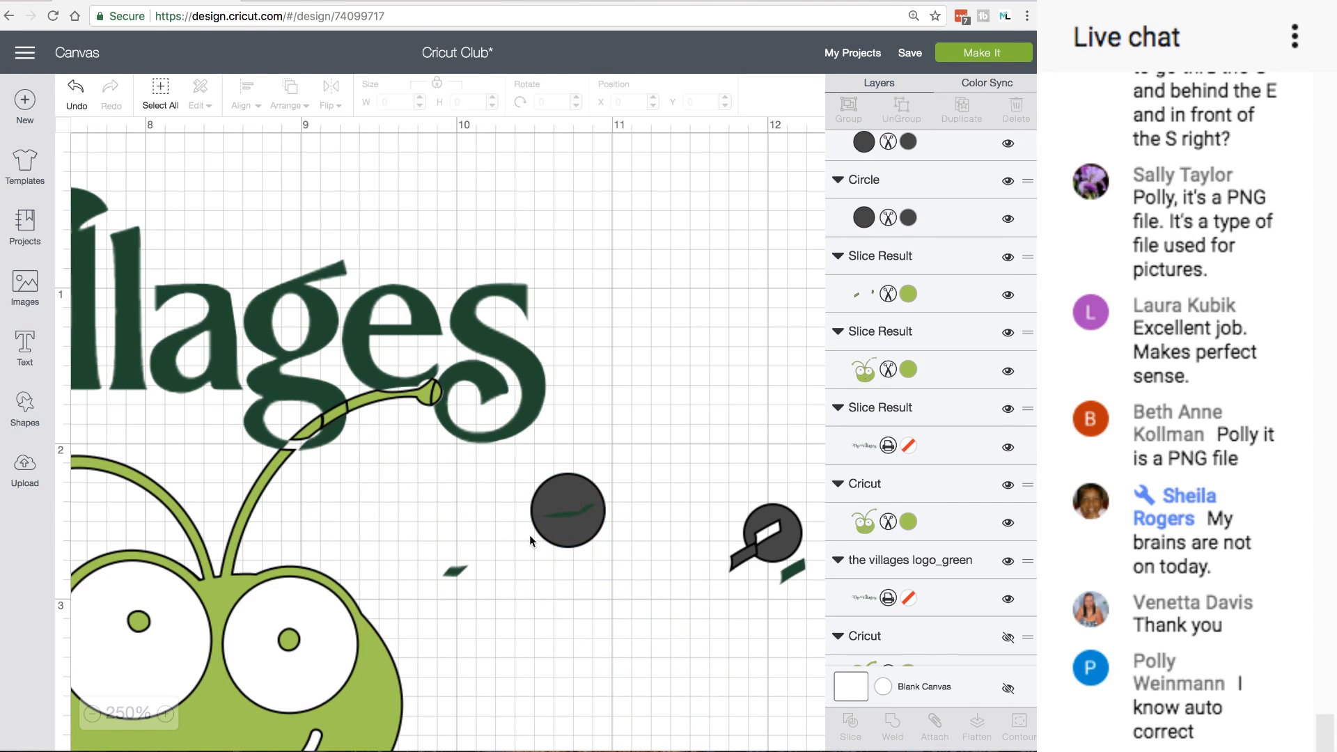
left_click_drag(615, 616, 440, 471)
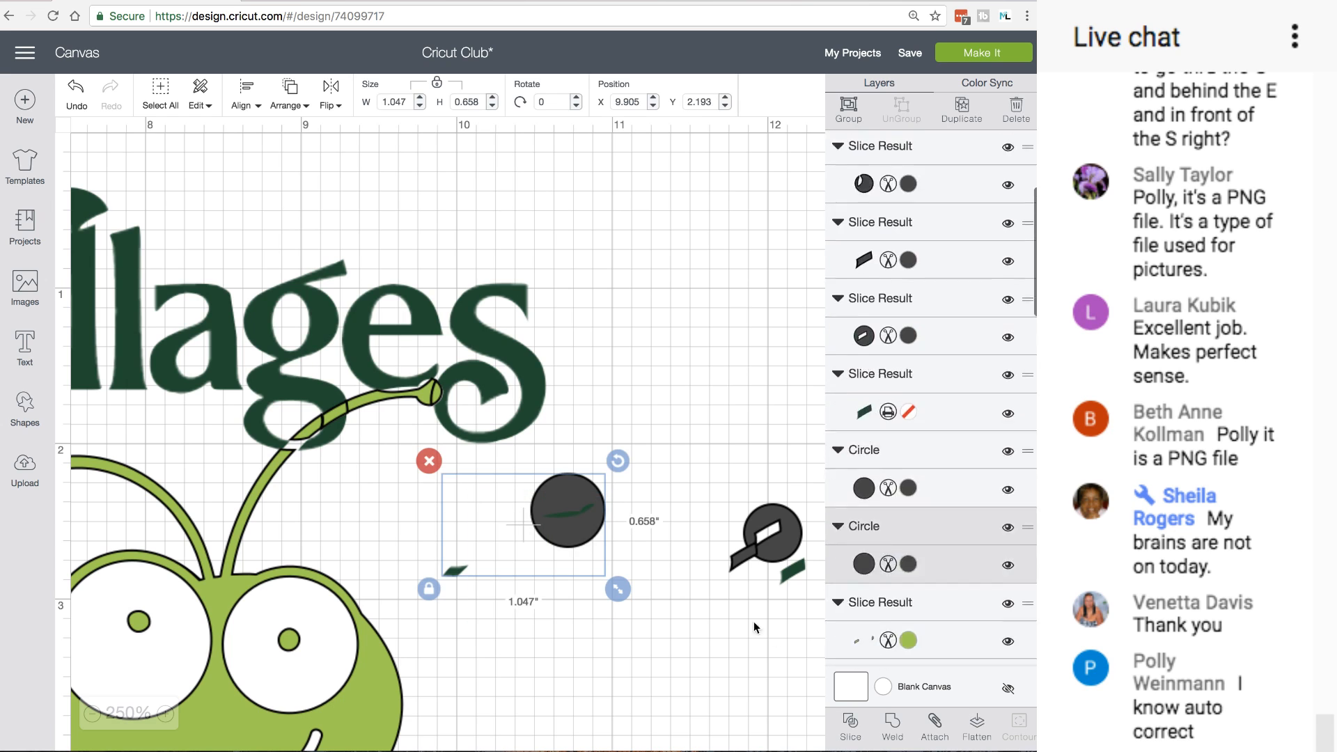
left_click(850, 724)
Move the sliced circle aside and fit the dark green sliver under the e, about 0.356 × 0.094 inches at X 9.496, Y 1.575
left_click_drag(589, 532, 771, 682)
left_click_drag(578, 521, 400, 387)
left_click(399, 387)
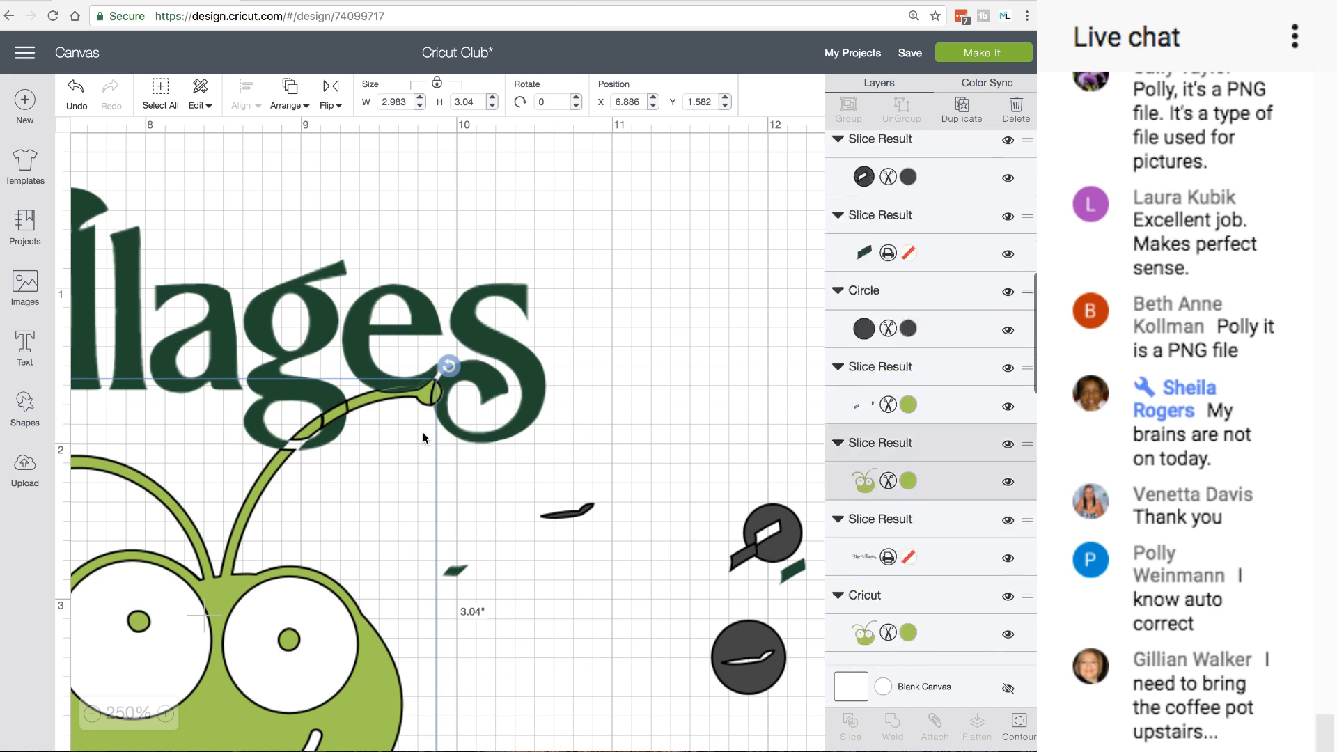
left_click(399, 388)
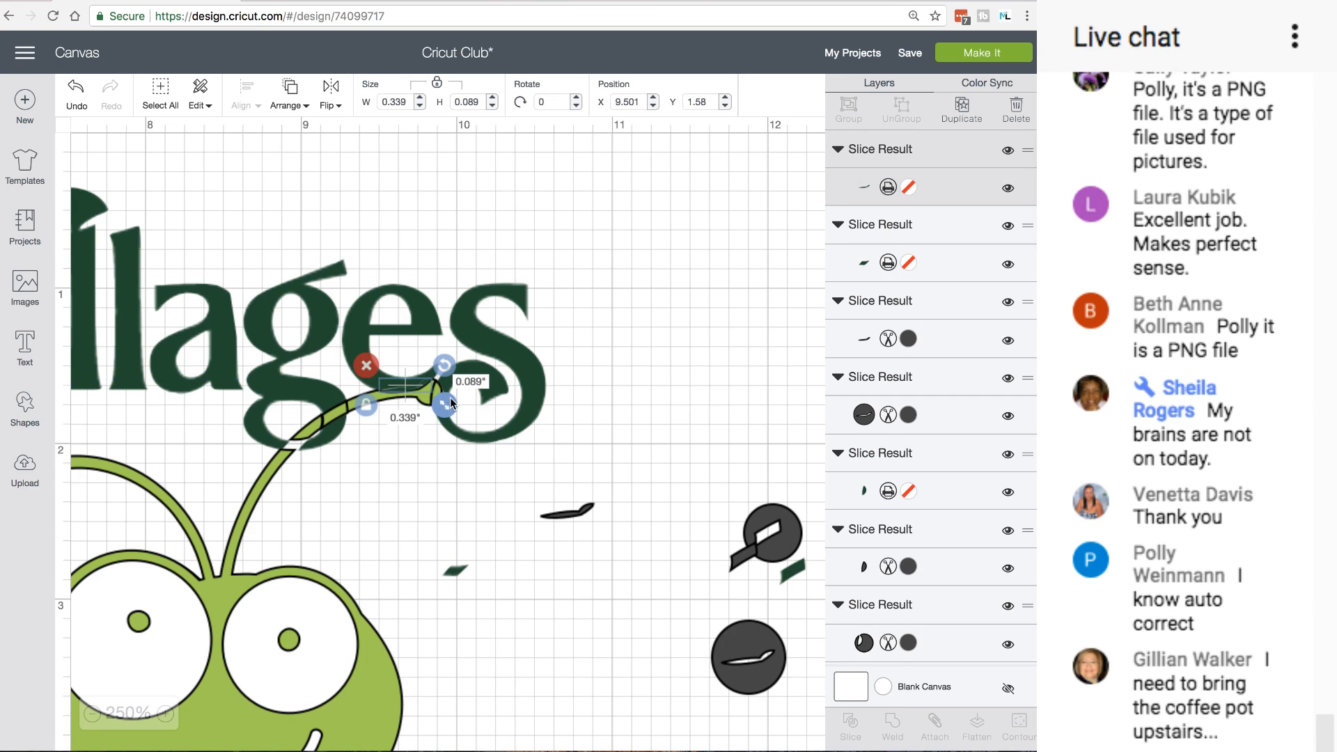
left_click_drag(448, 406, 429, 383)
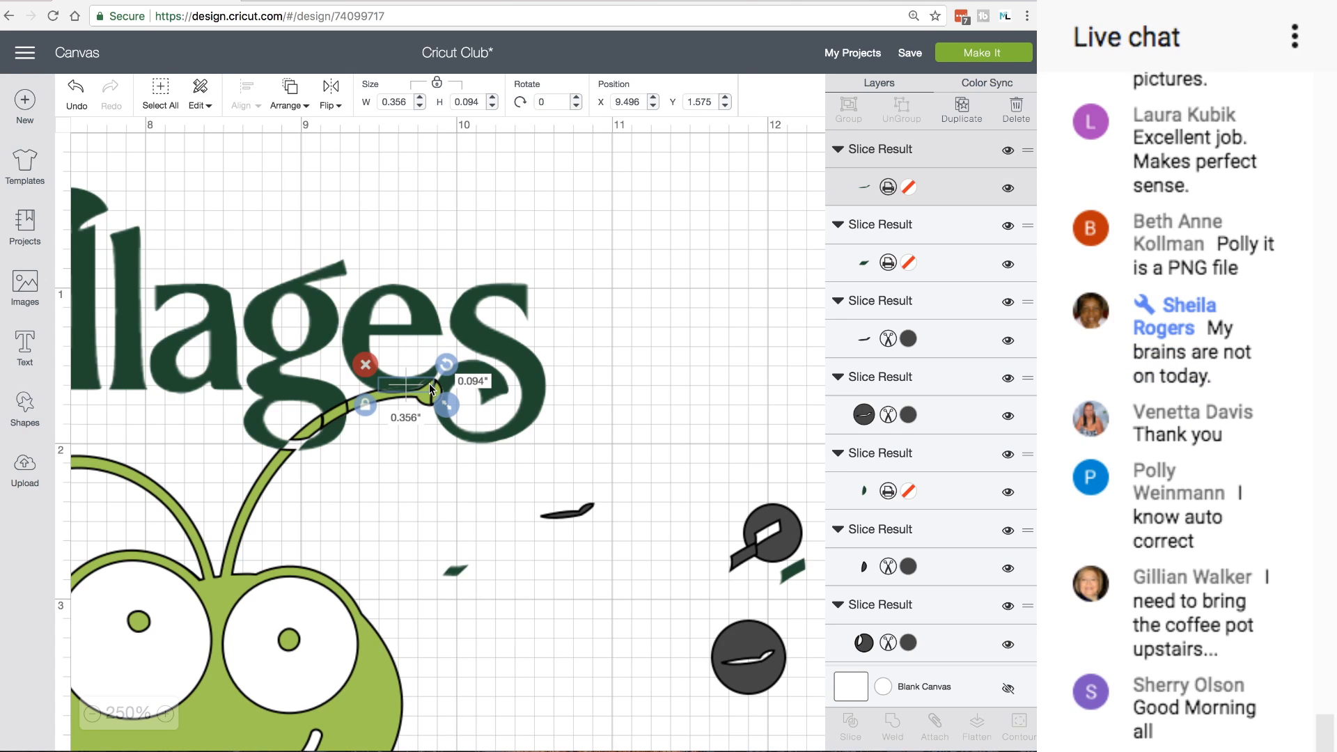
Weld the dark green sliver beneath the e to The Villages logo
left_click(425, 336)
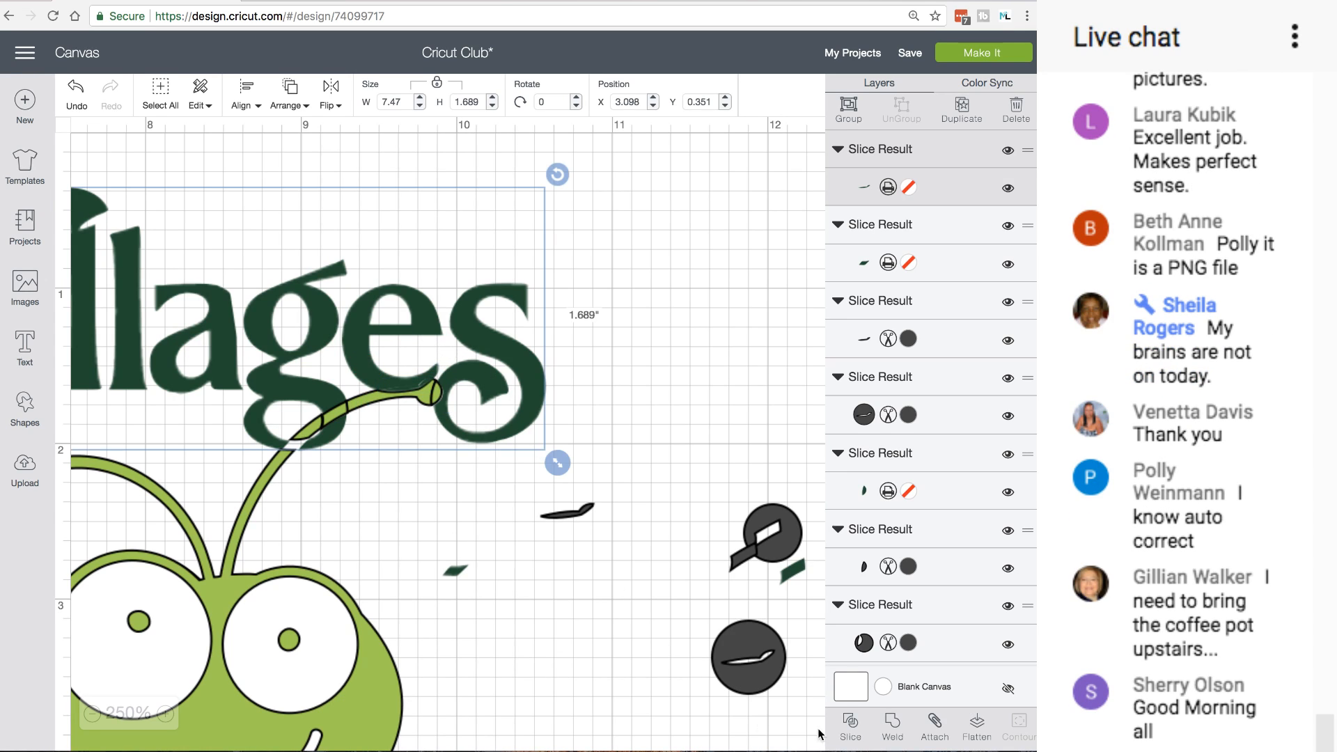
left_click(892, 725)
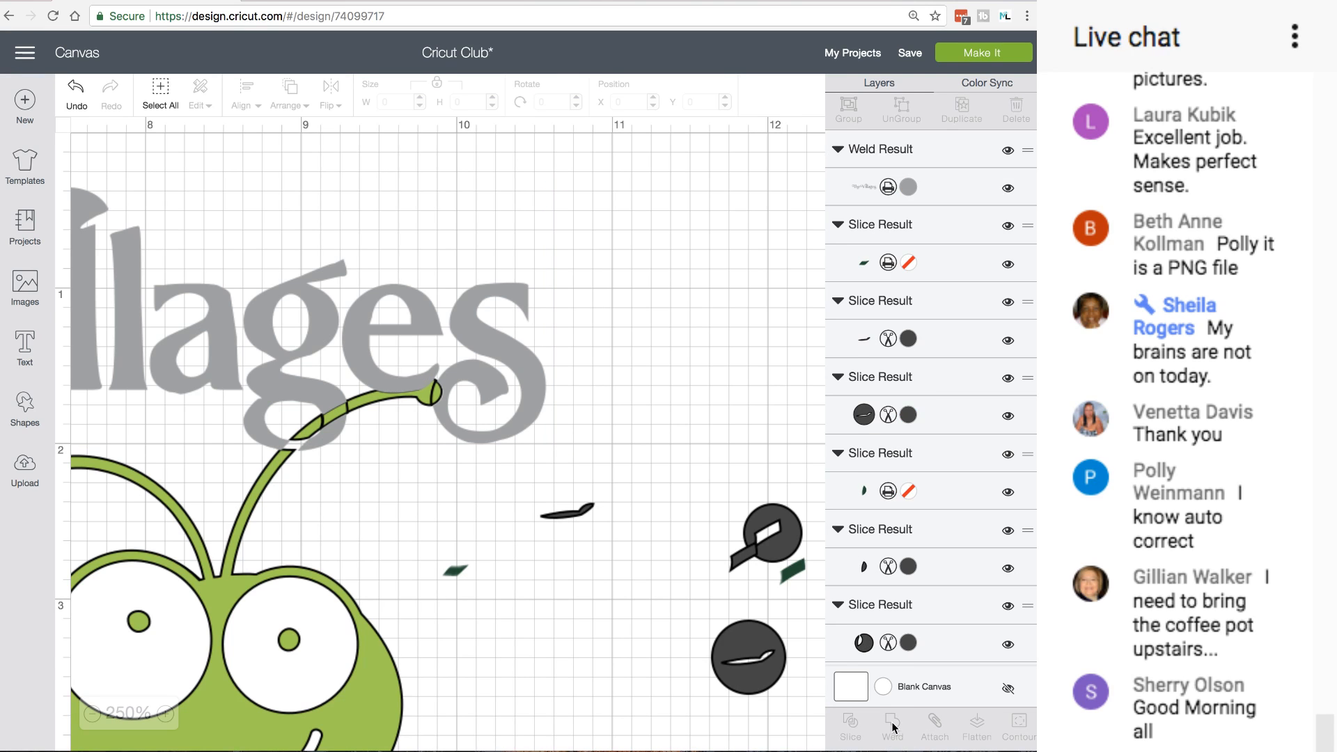
left_click(424, 387)
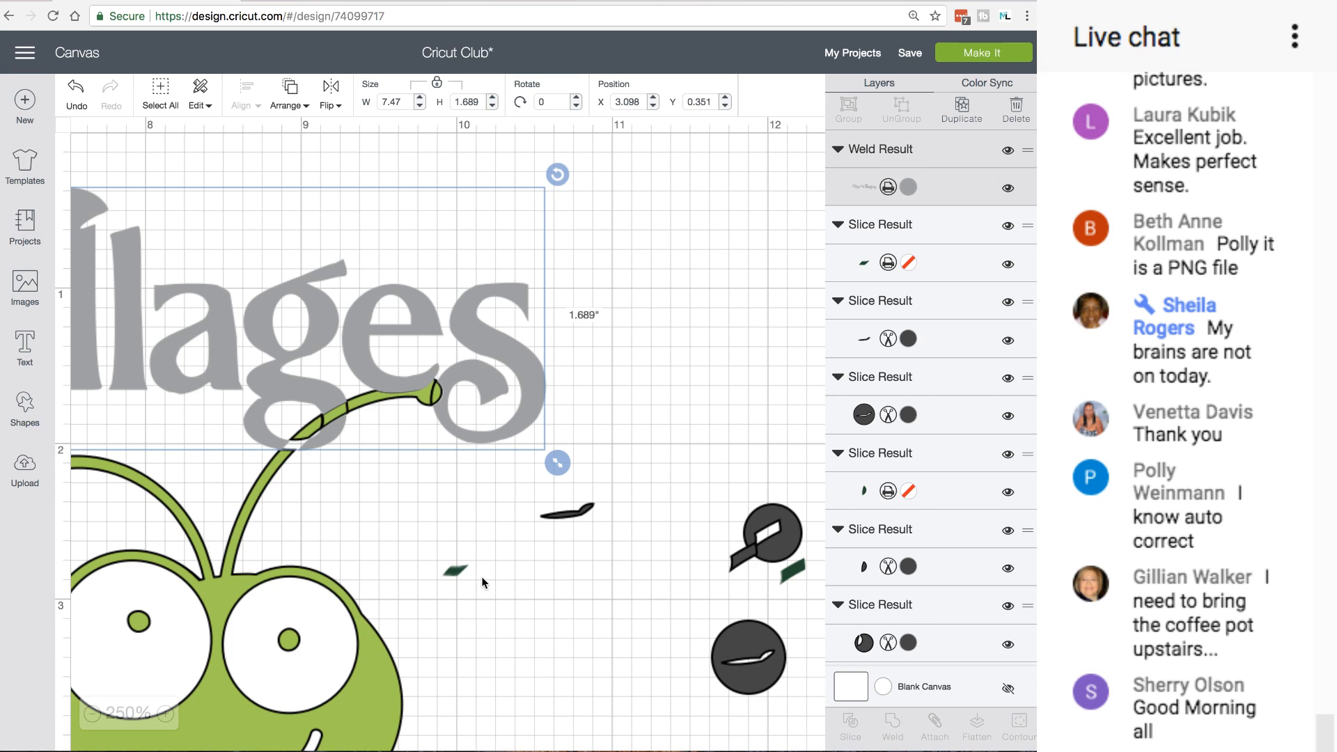
Place the small dark green parallelogram over the antenna at the base of the g, at about X 8.878, Y 1.962
left_click_drag(456, 571, 301, 444)
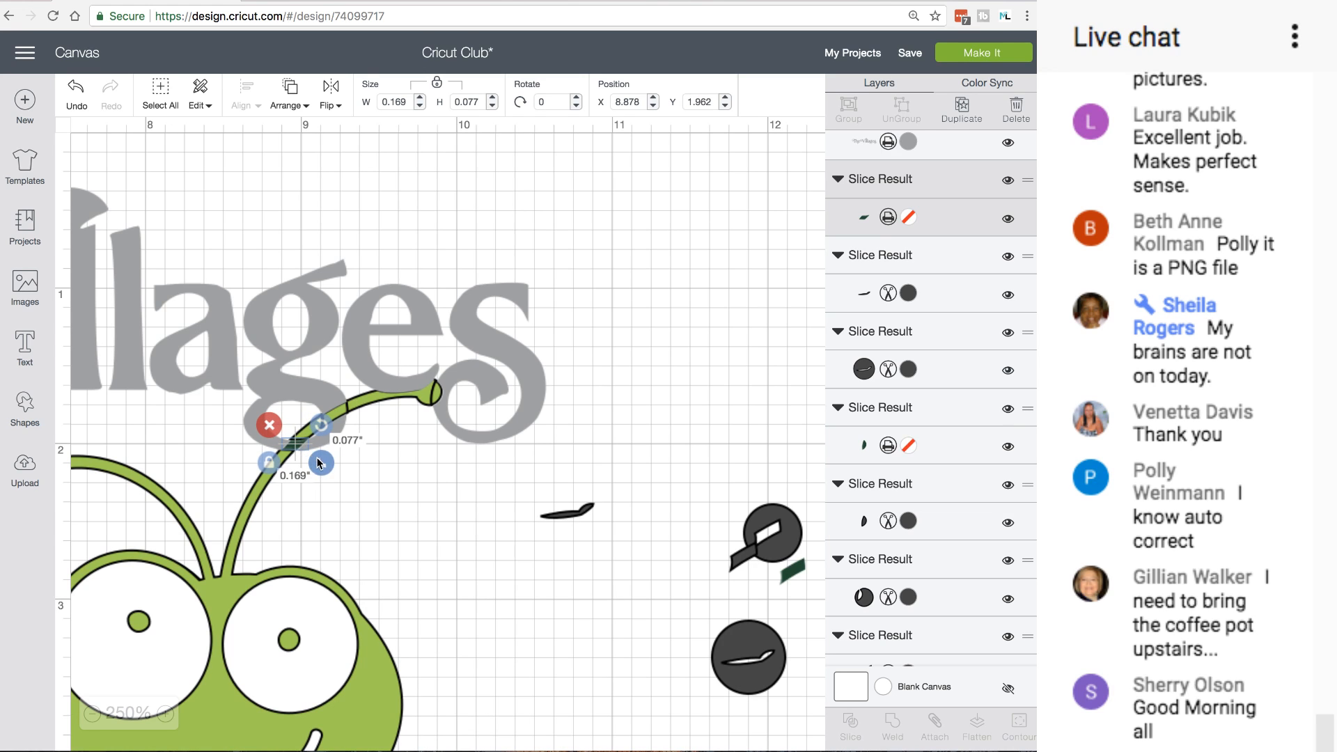
left_click(314, 453)
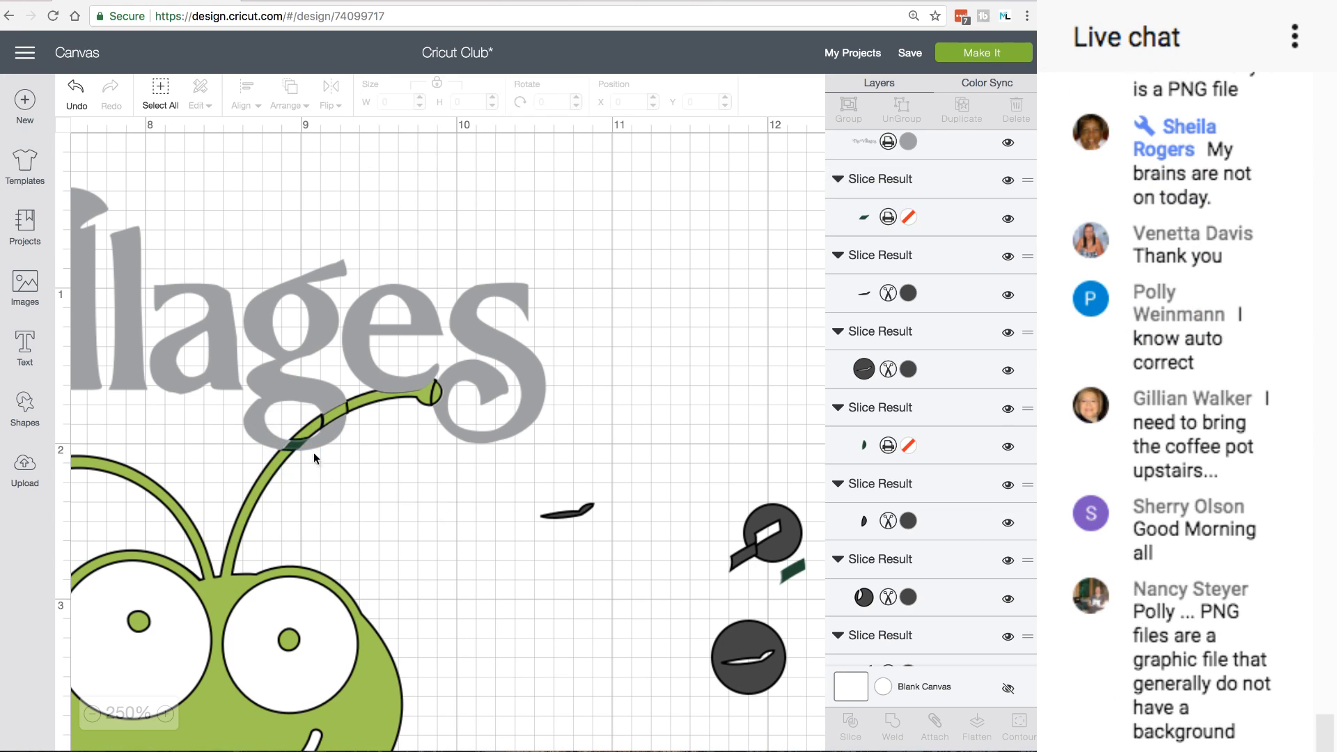
Send the welded The Villages logo to the back of the layer stack so the small dark green parallelogram can be picked
left_click(295, 446)
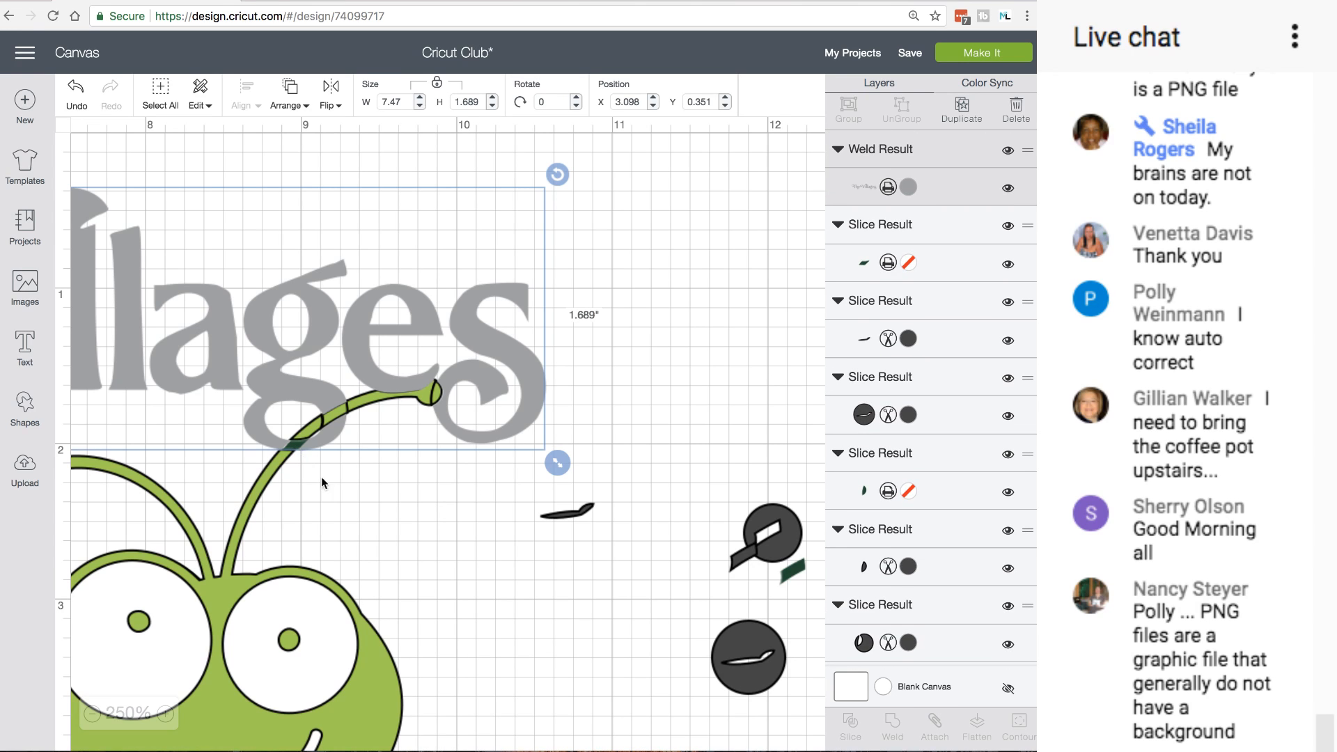
left_click(290, 444)
left_click(535, 486)
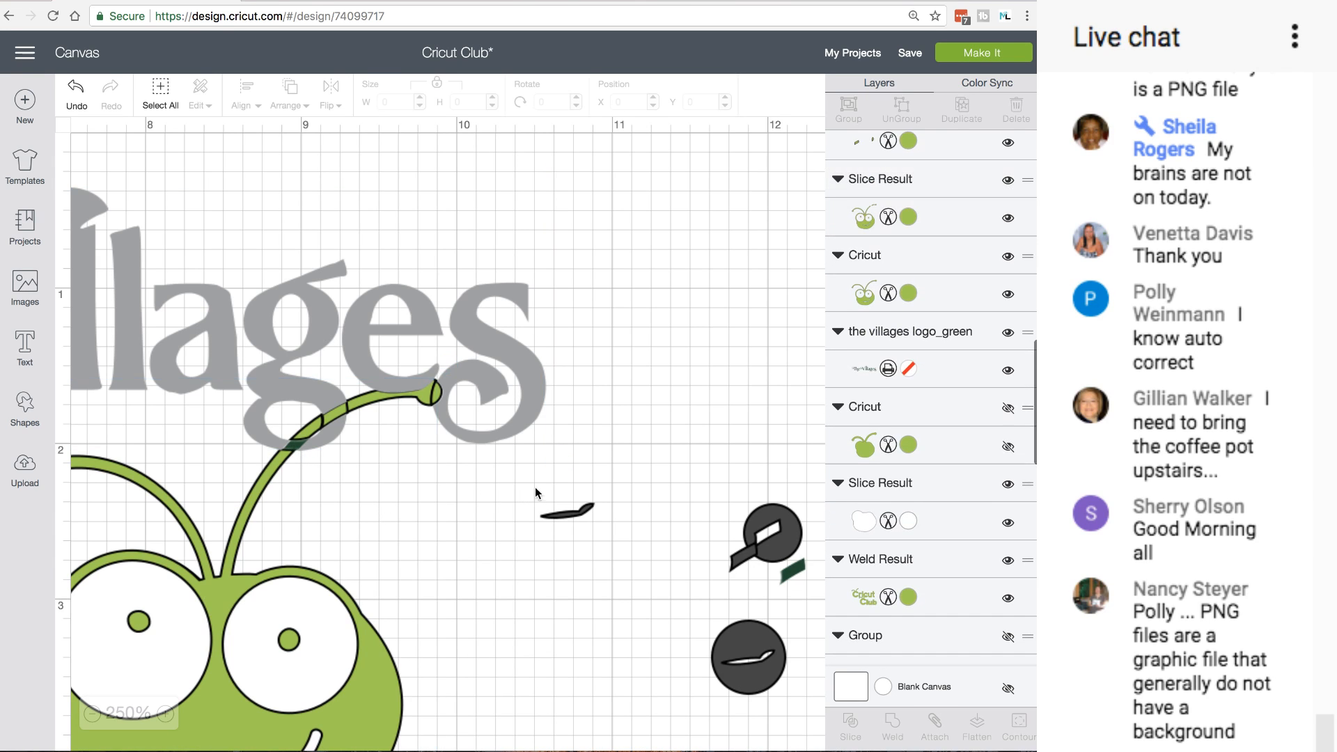
left_click(296, 444)
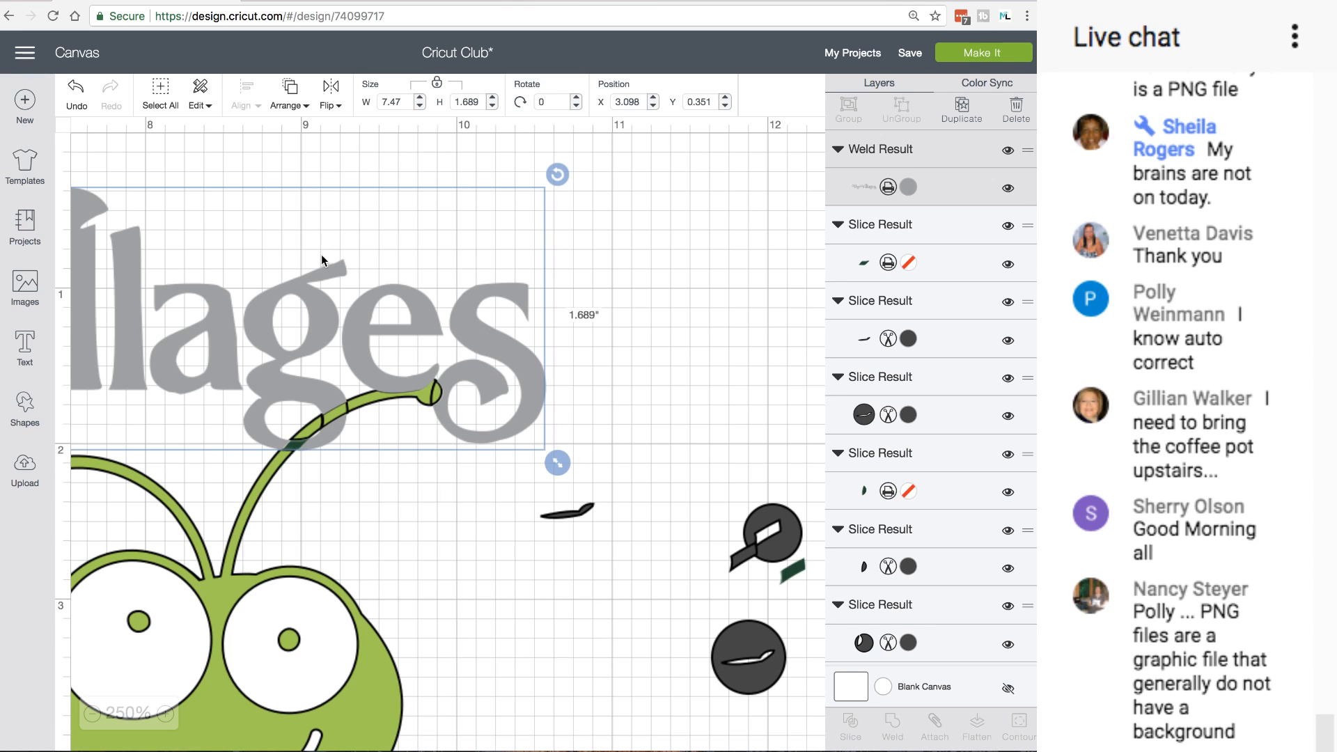
scroll(271, 209, "right", 1)
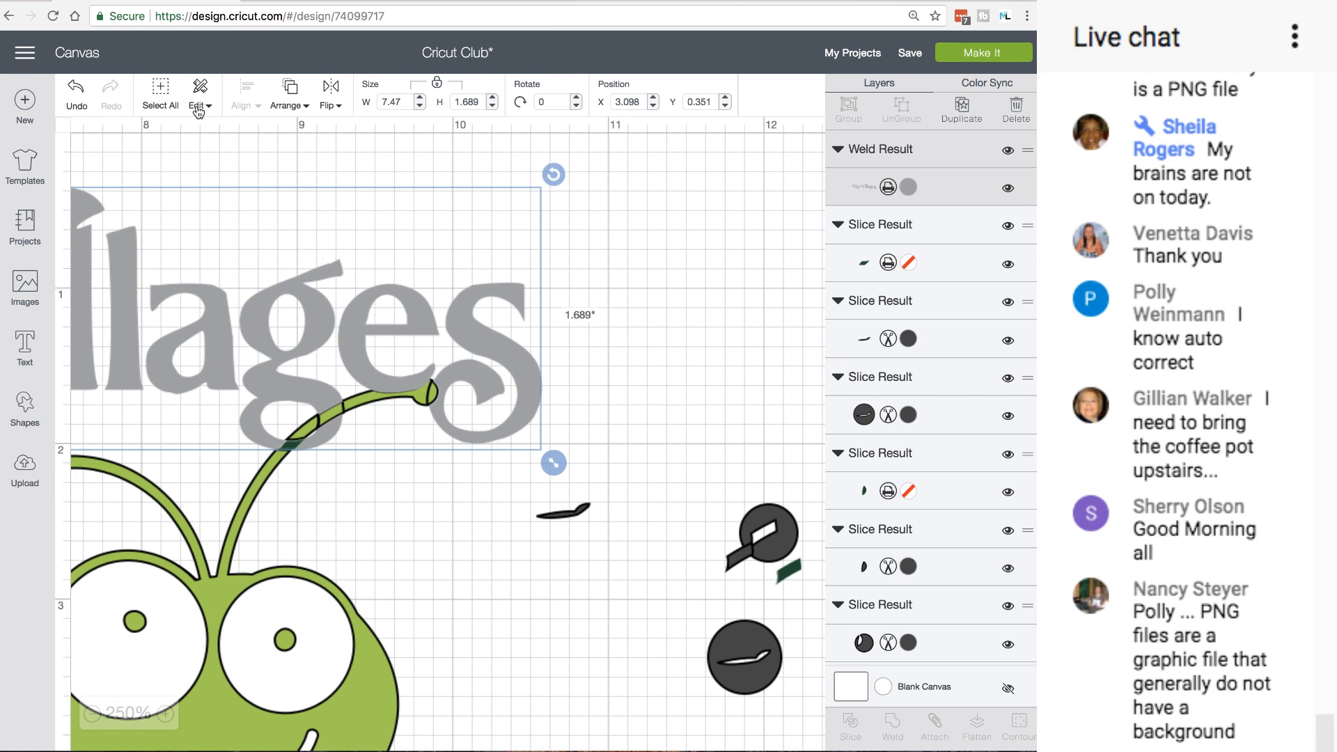
left_click(289, 104)
left_click(289, 133)
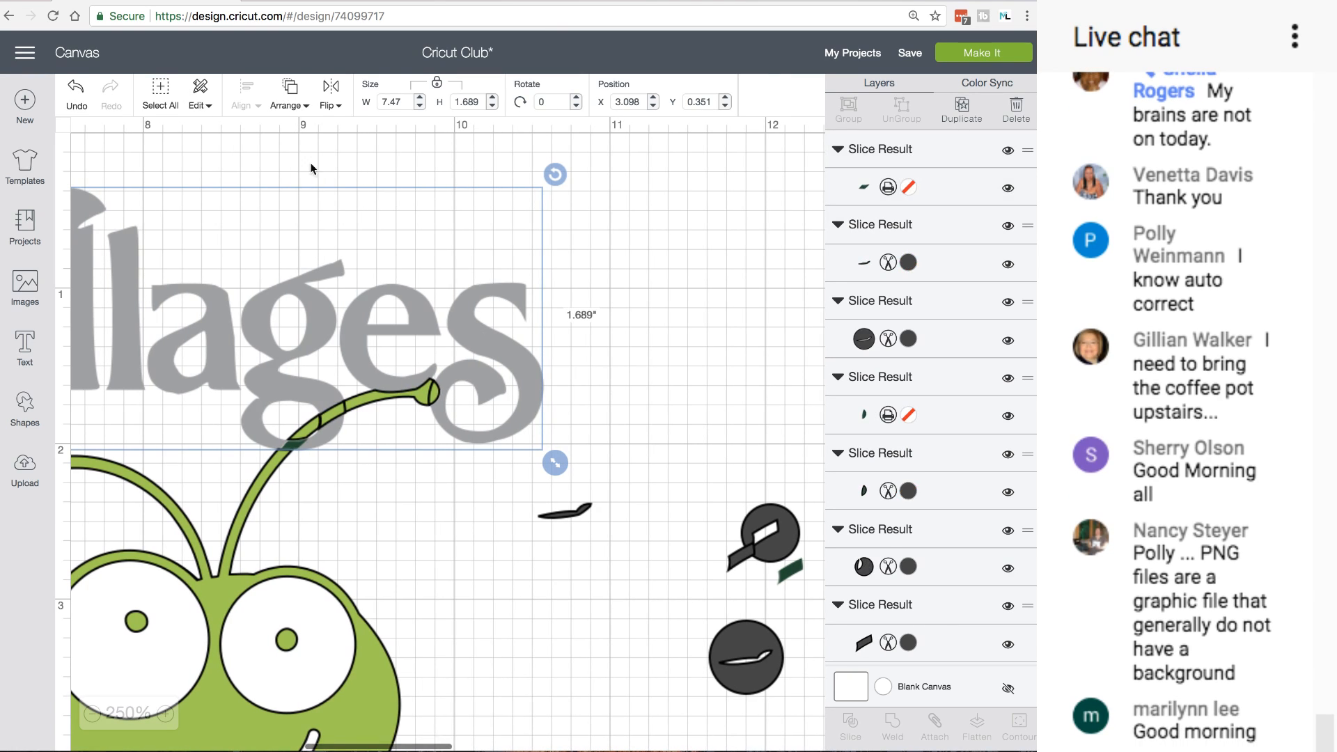
Nudge the dark green parallelogram at the base of the g to about X 8.877, Y 1.957
left_click(294, 444)
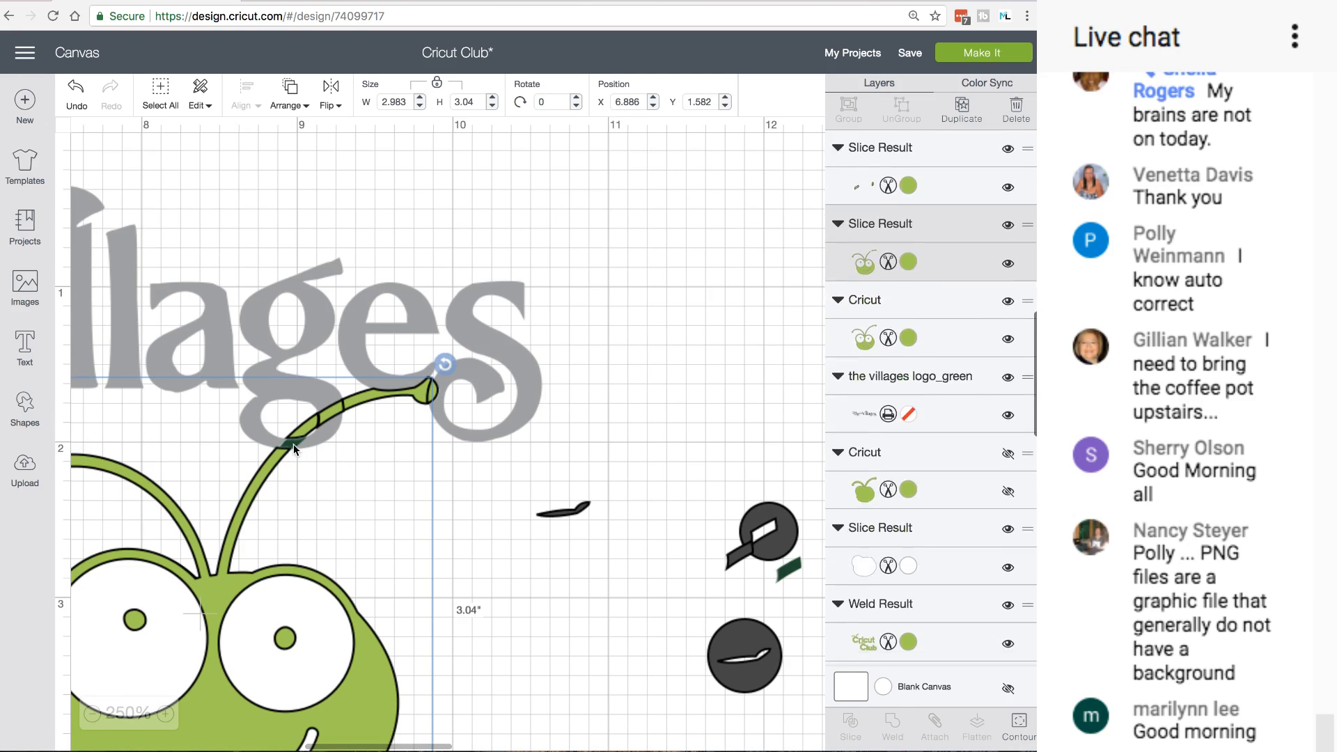
left_click(297, 450)
left_click(288, 444)
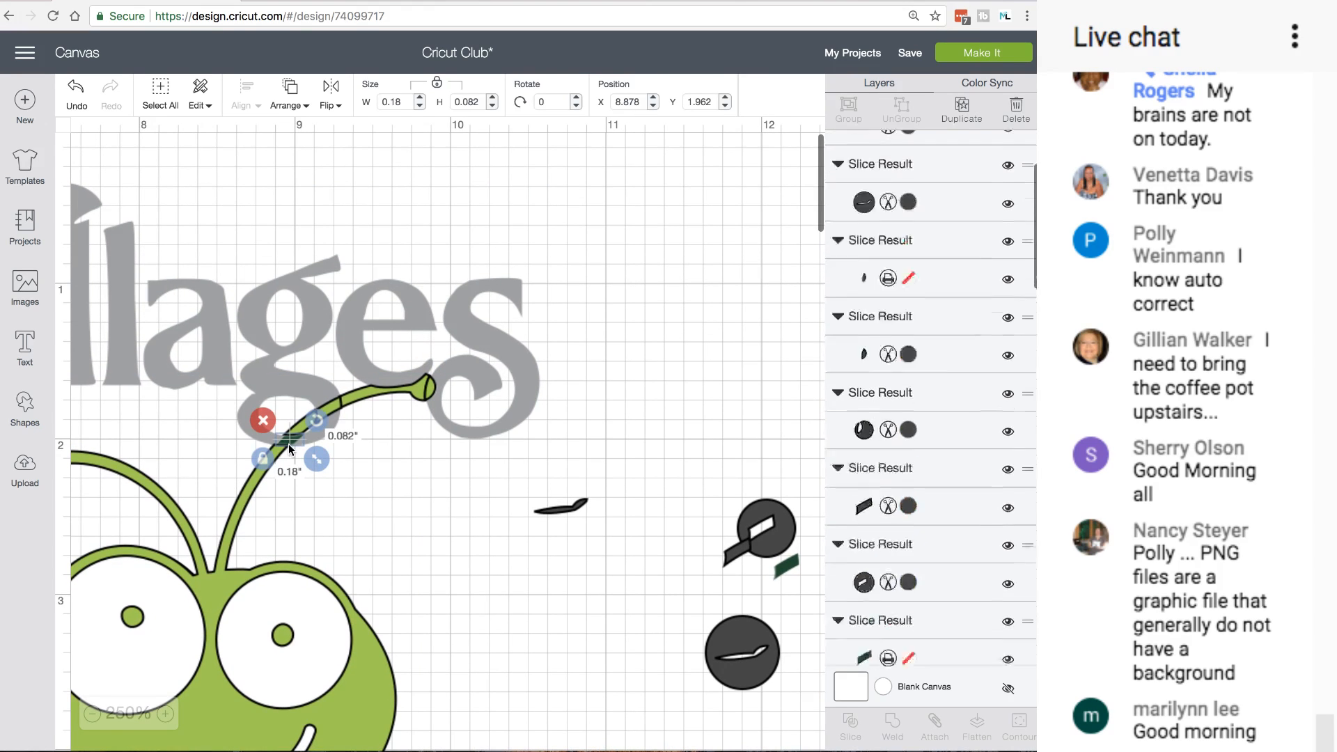
left_click_drag(288, 444, 287, 446)
left_click(437, 477)
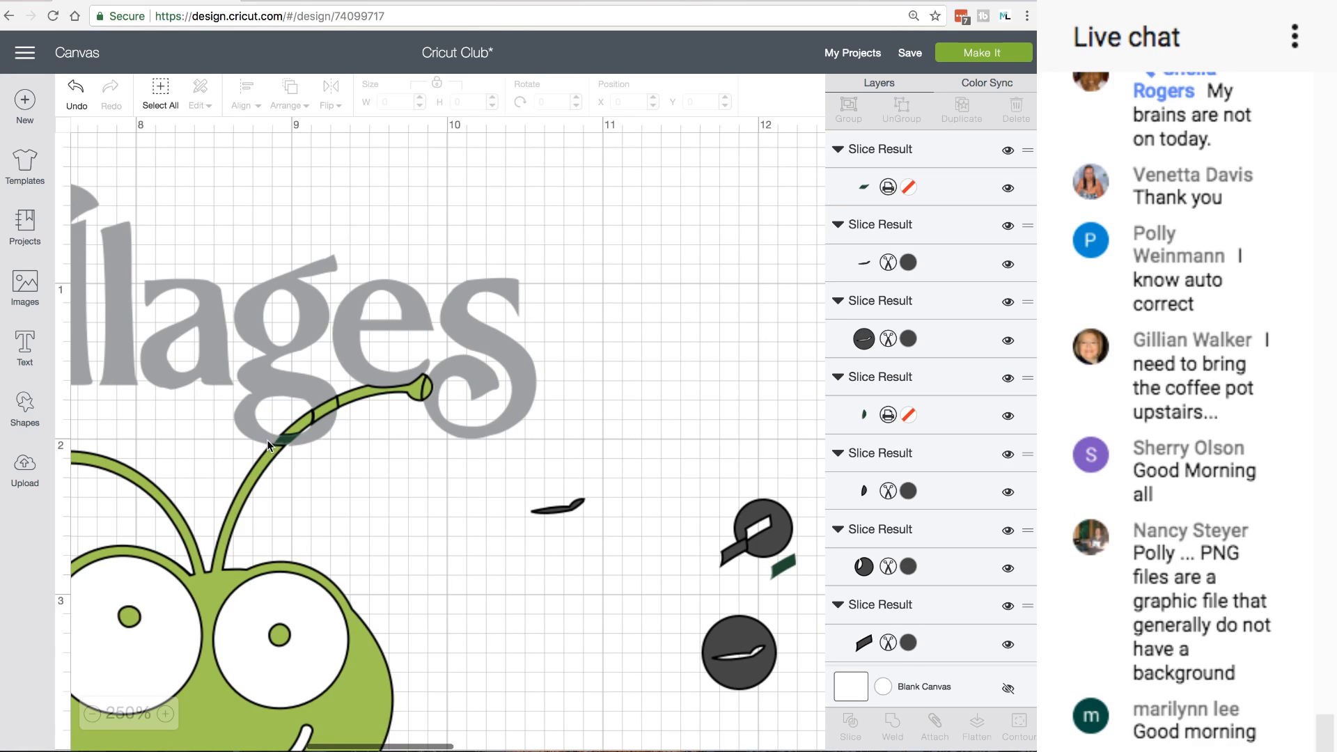
Weld the dark green parallelogram at the base of the g to The Villages logo
left_click(288, 438)
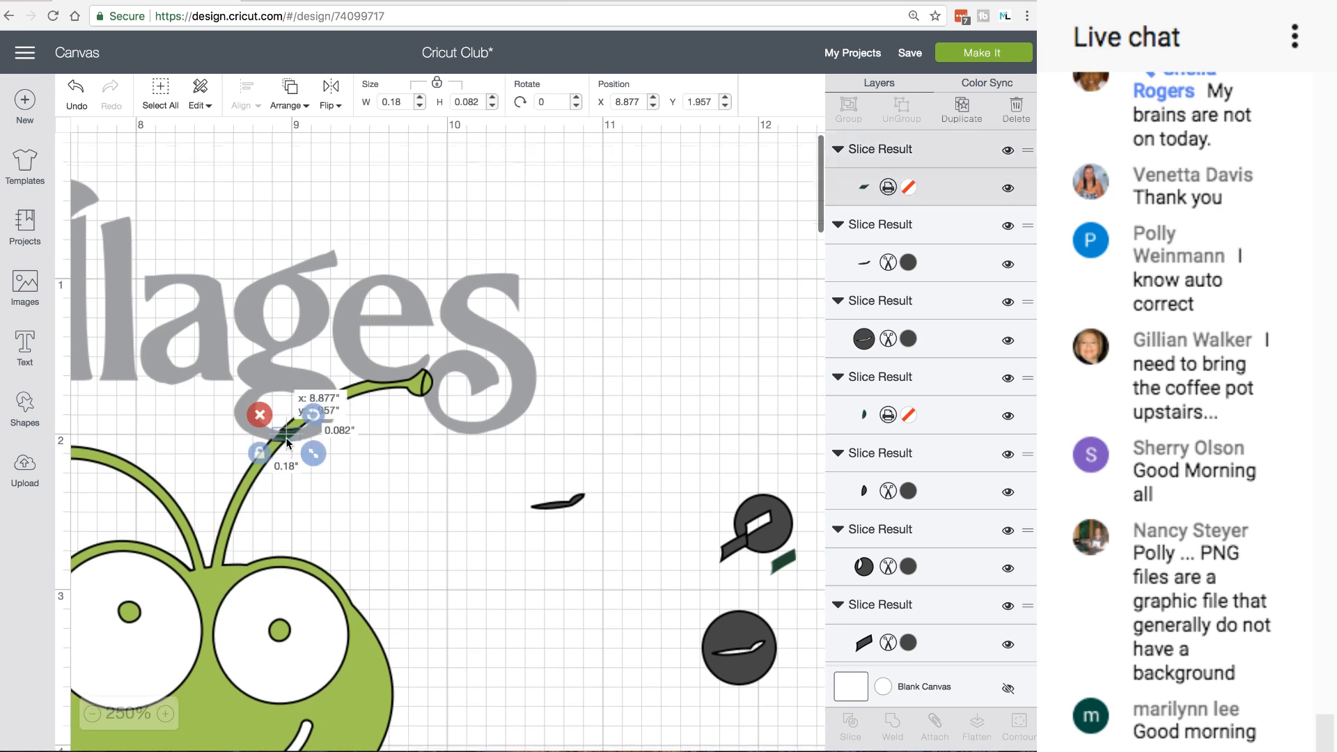
scroll(341, 400, "left", 1)
left_click(474, 317)
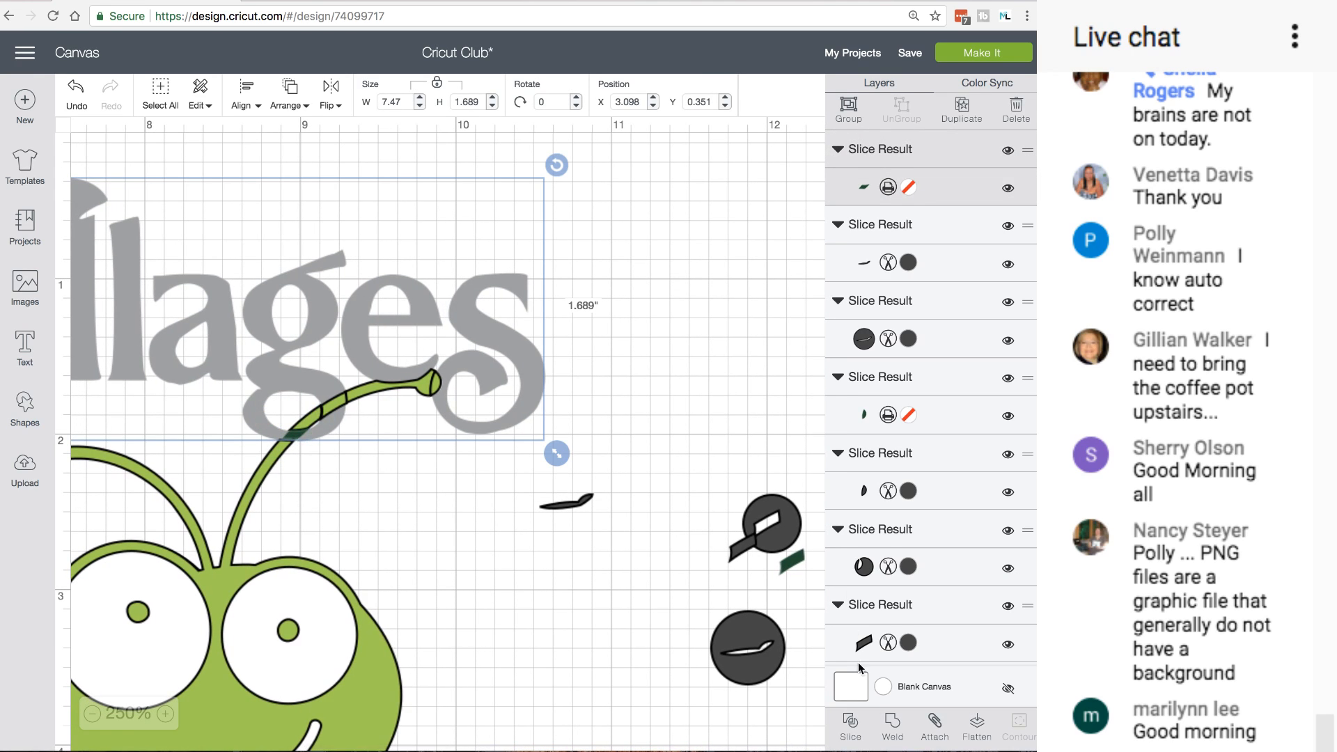
left_click(895, 729)
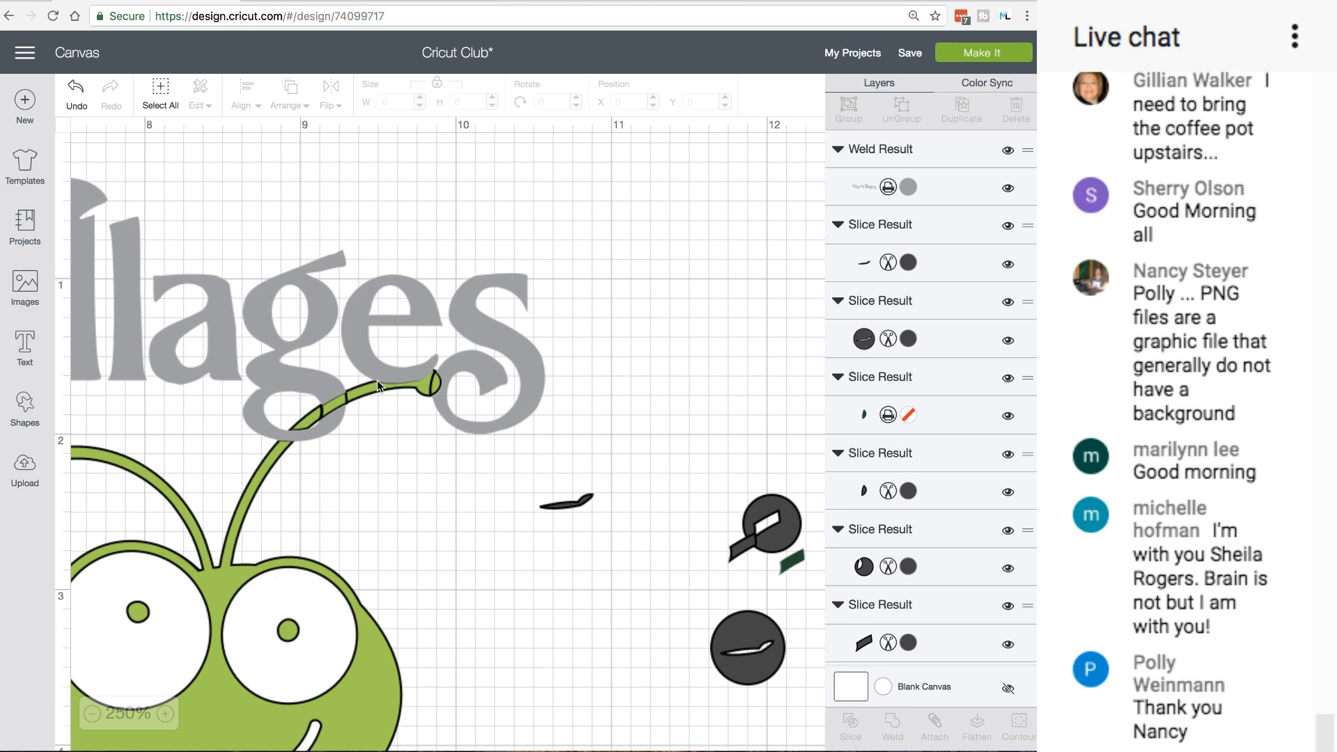
Move The Villages logo clear of the bug's antenna, to about X 0.931, Y -0.067
left_click(339, 403)
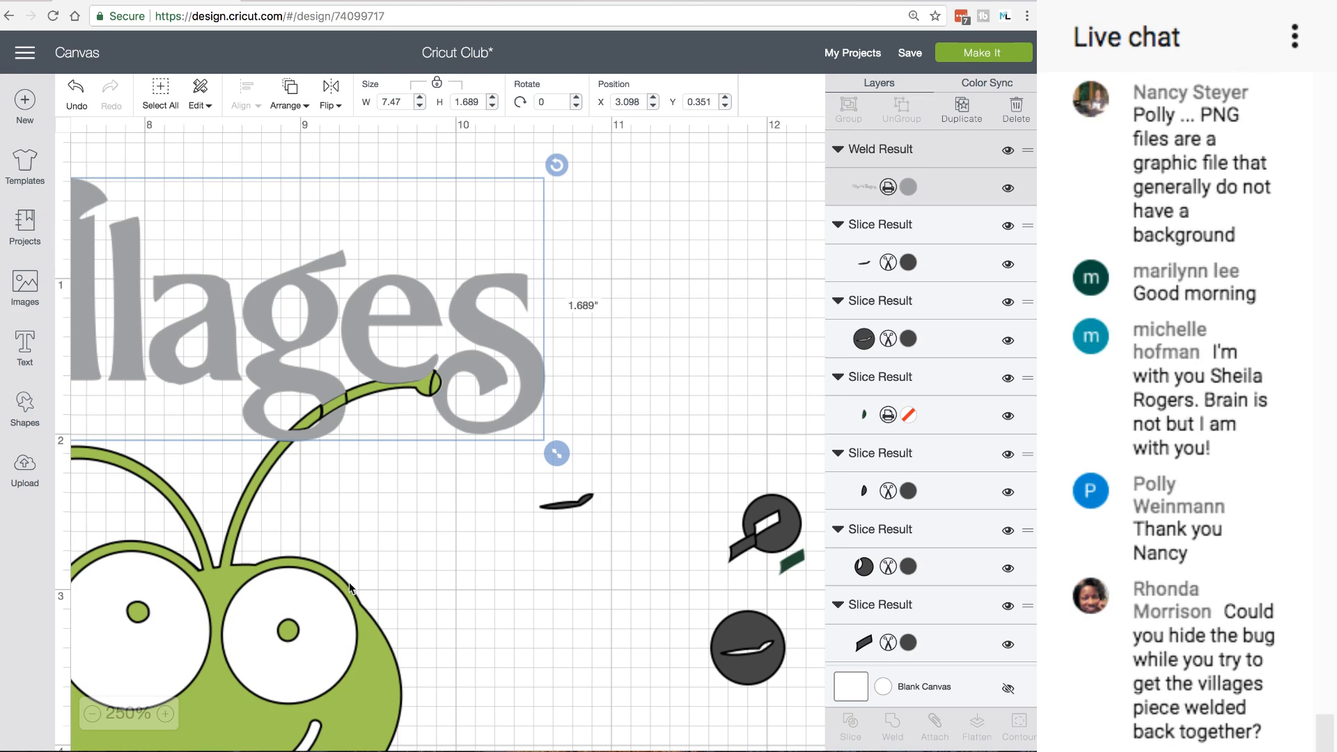
left_click(670, 312)
left_click(482, 282)
left_click_drag(483, 282, 538, 143)
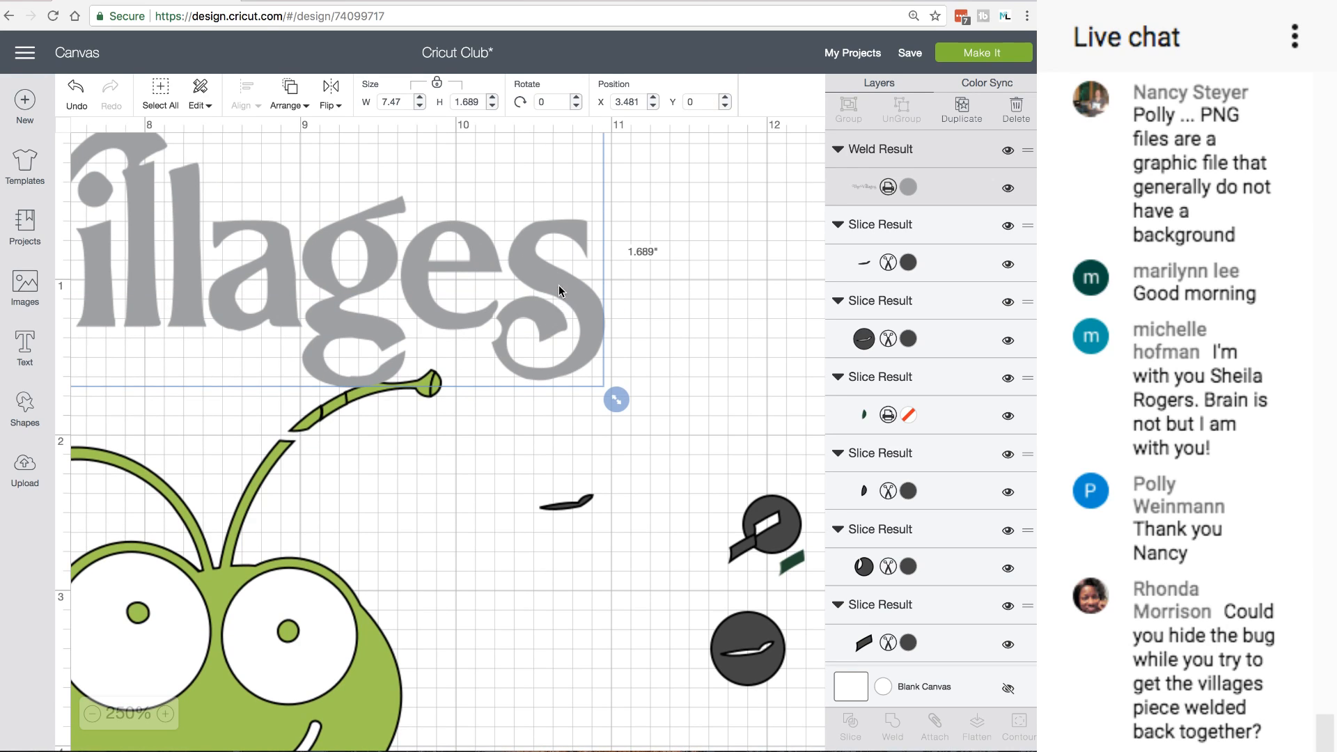
left_click_drag(558, 285, 104, 293)
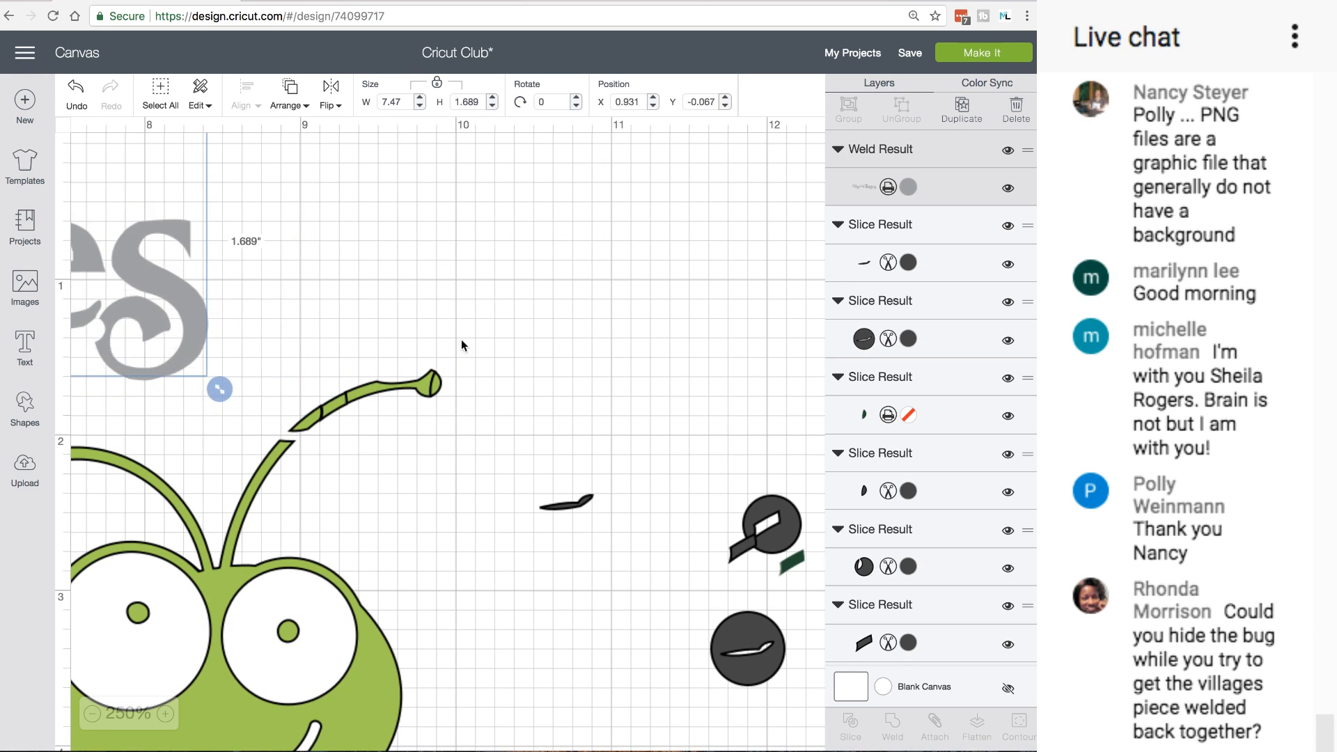
Weld the green antenna slice pieces to the bug
left_click(493, 355)
left_click_drag(483, 356, 223, 475)
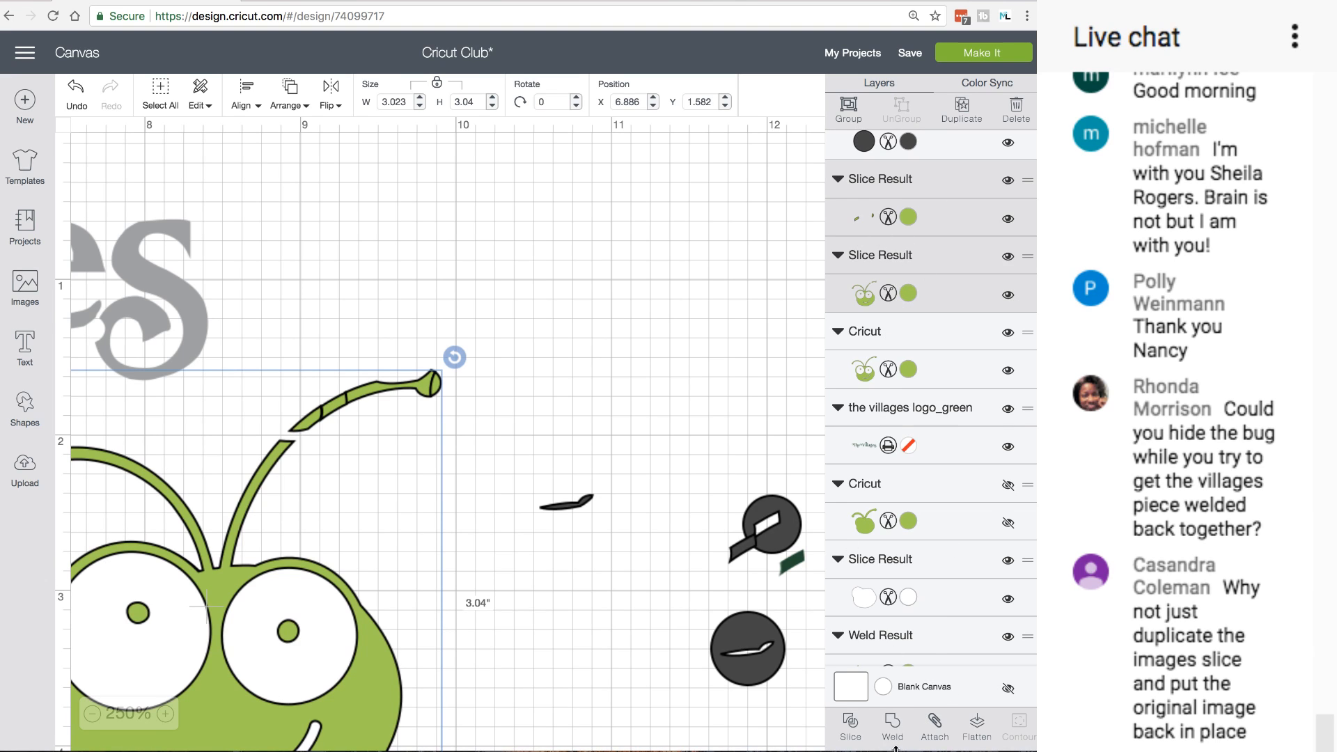
left_click(896, 725)
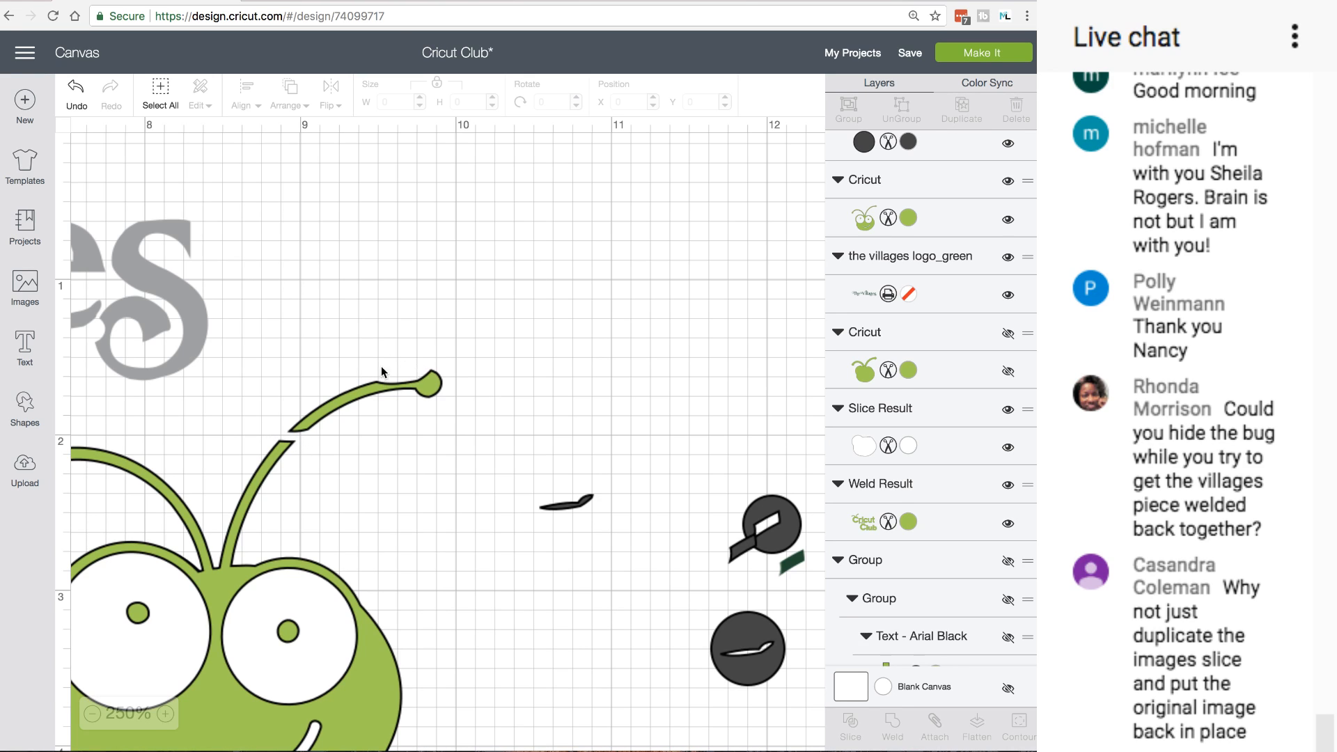
Move The Villages logo back over the bug so the antenna fits through the gaps in the g, e and s
left_click_drag(183, 287, 410, 275)
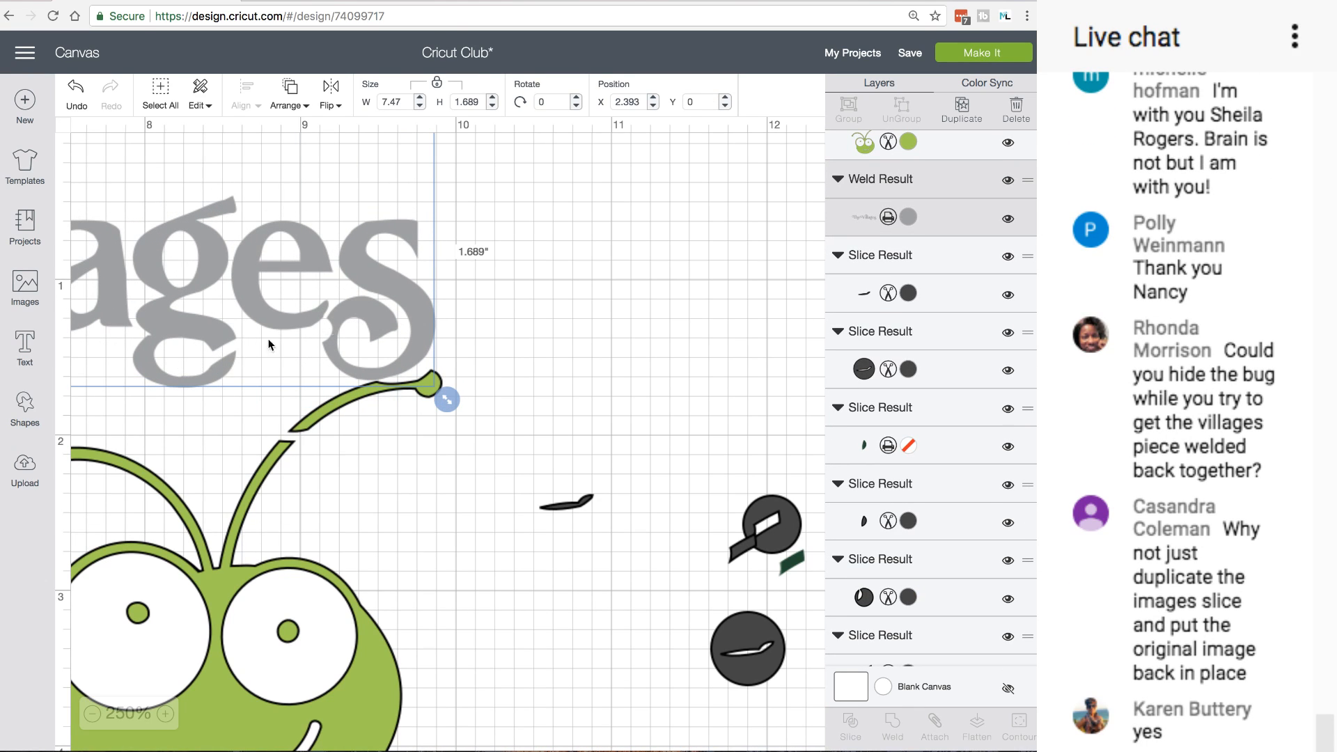
left_click_drag(404, 285, 511, 342)
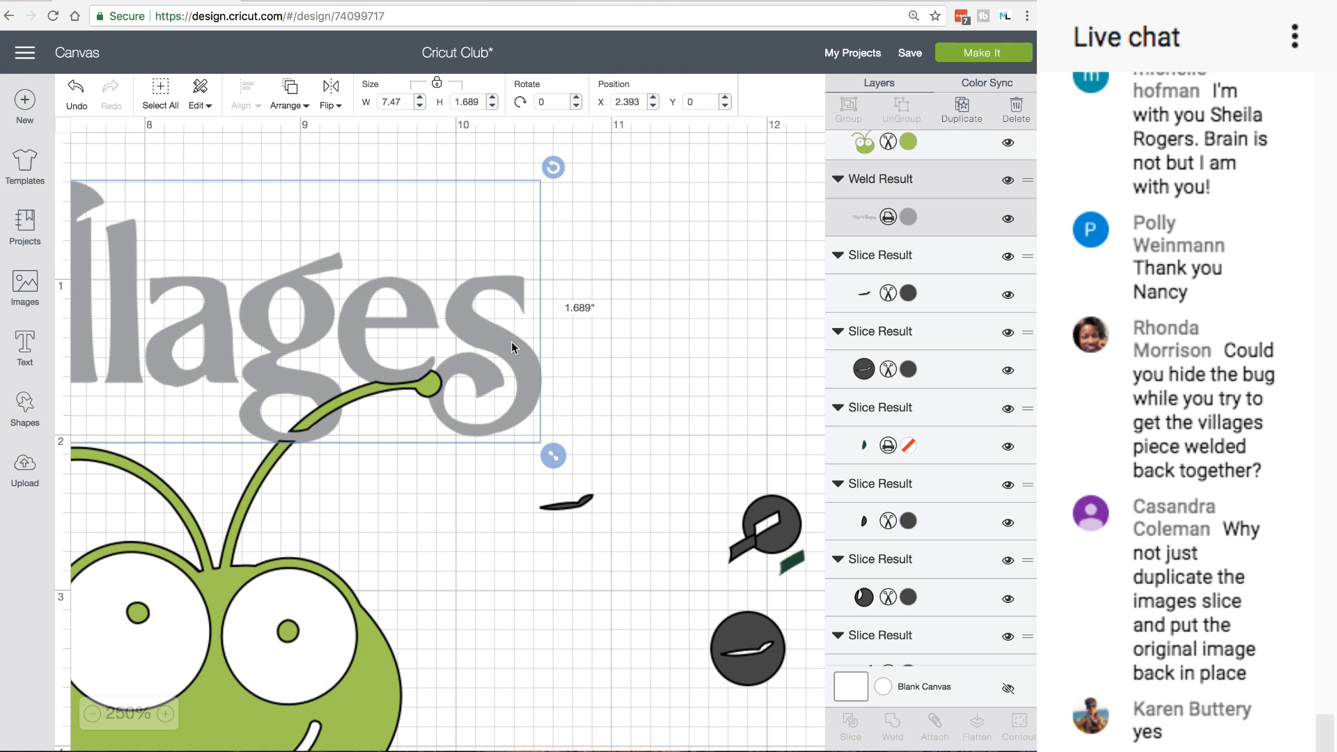
left_click(606, 344)
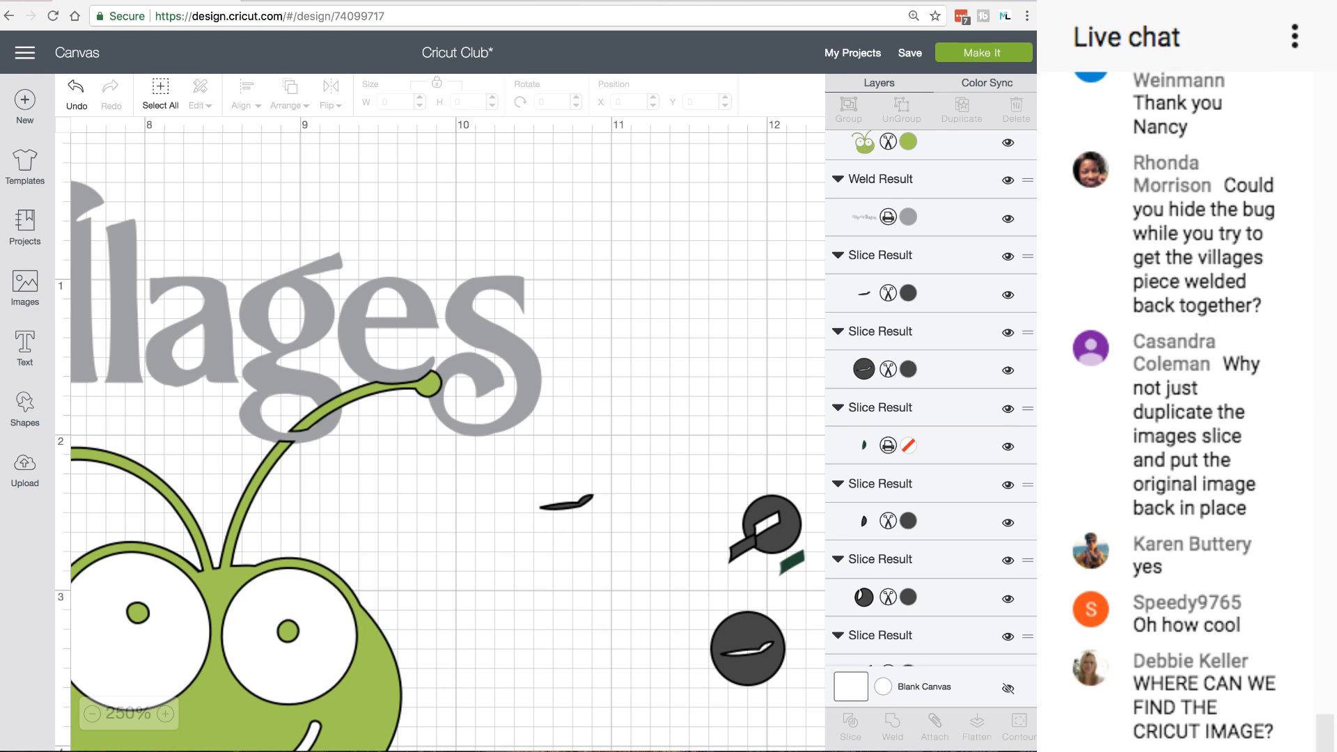
Open the image library, remove the Uploaded filter and search all images for "cricut"
left_click(29, 286)
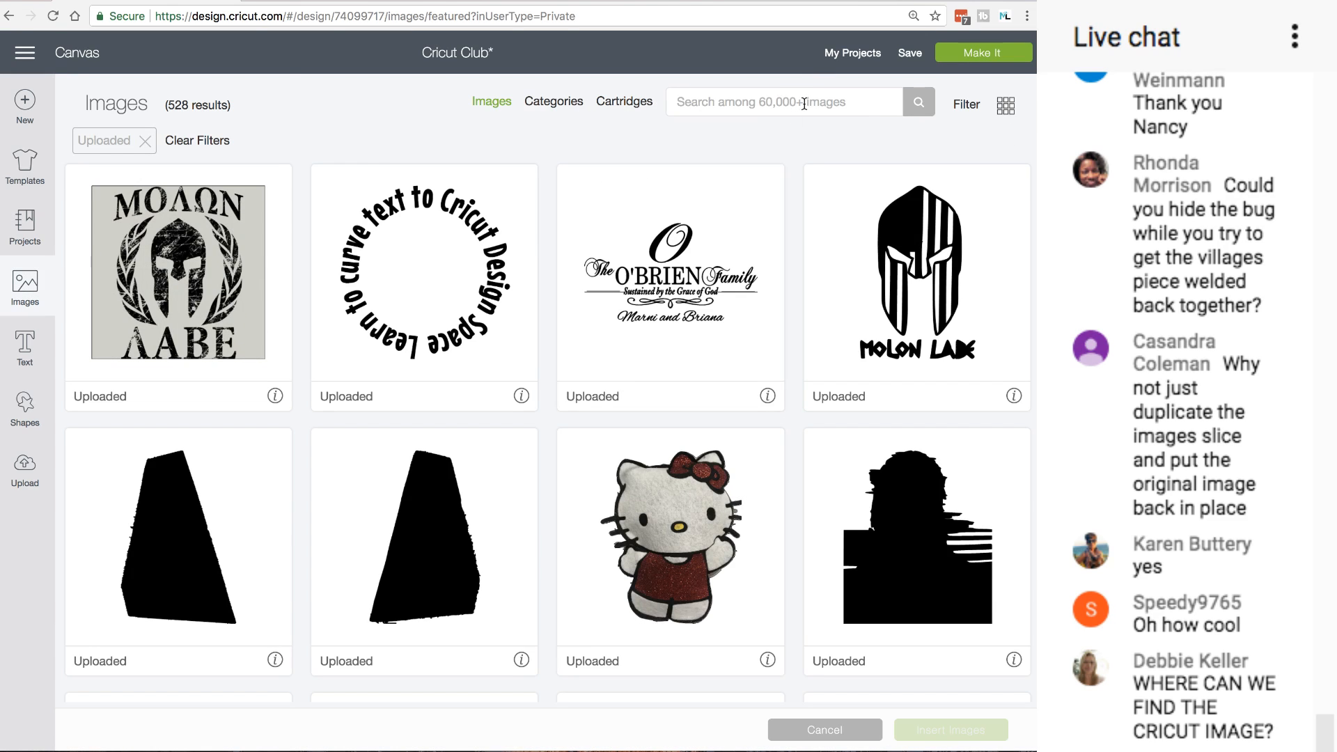
left_click(145, 140)
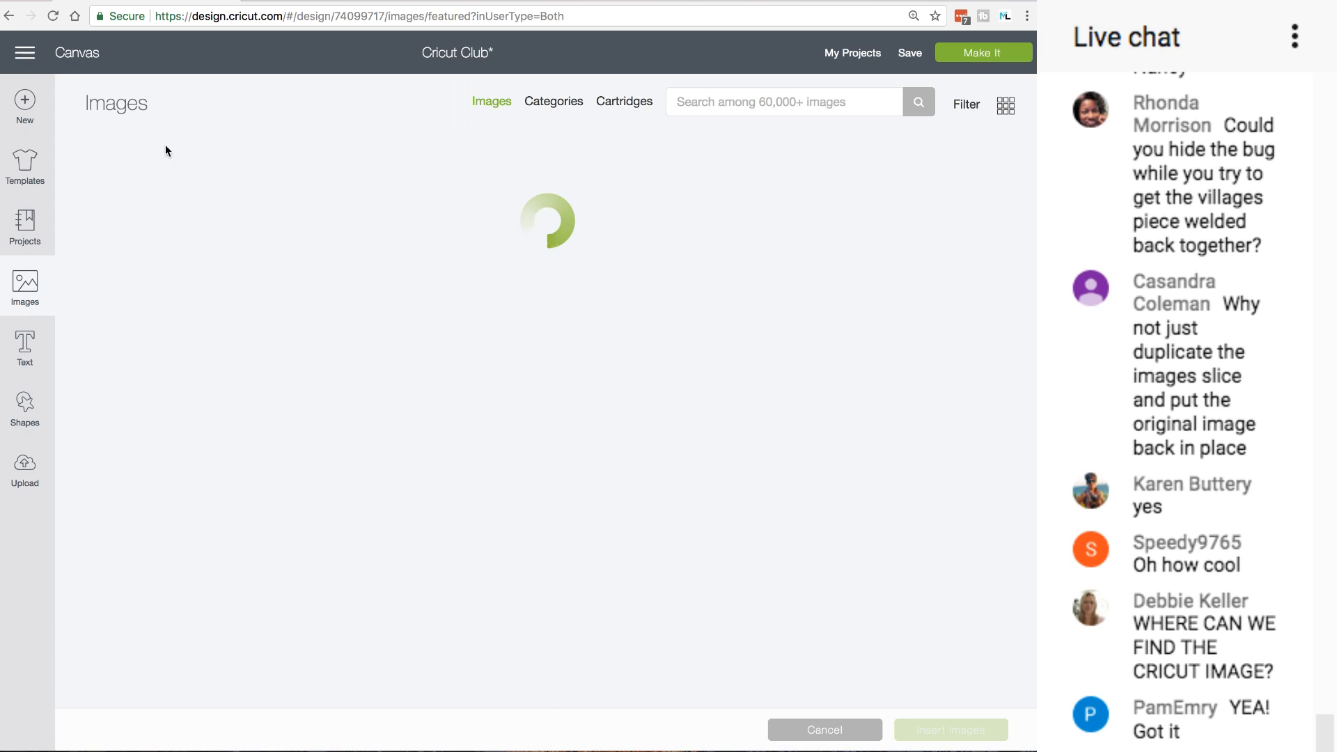
left_click(721, 101)
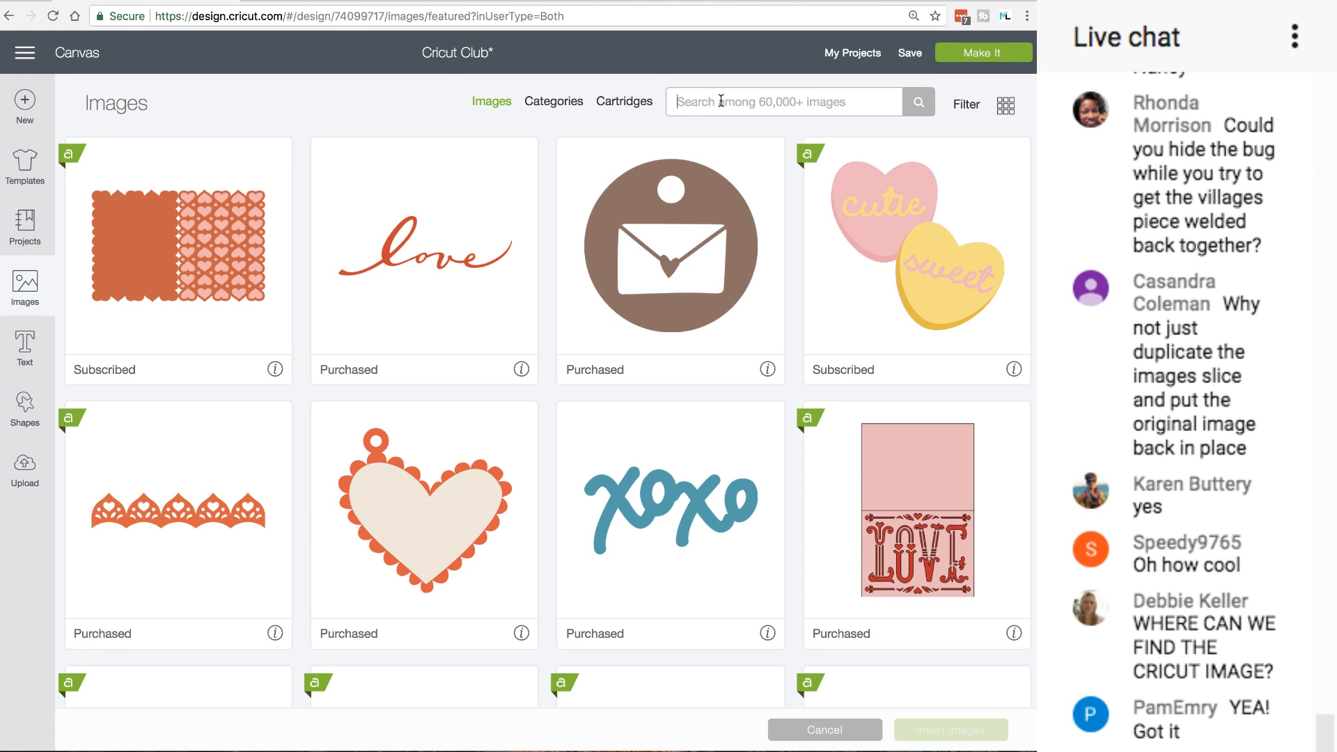
type("cricut")
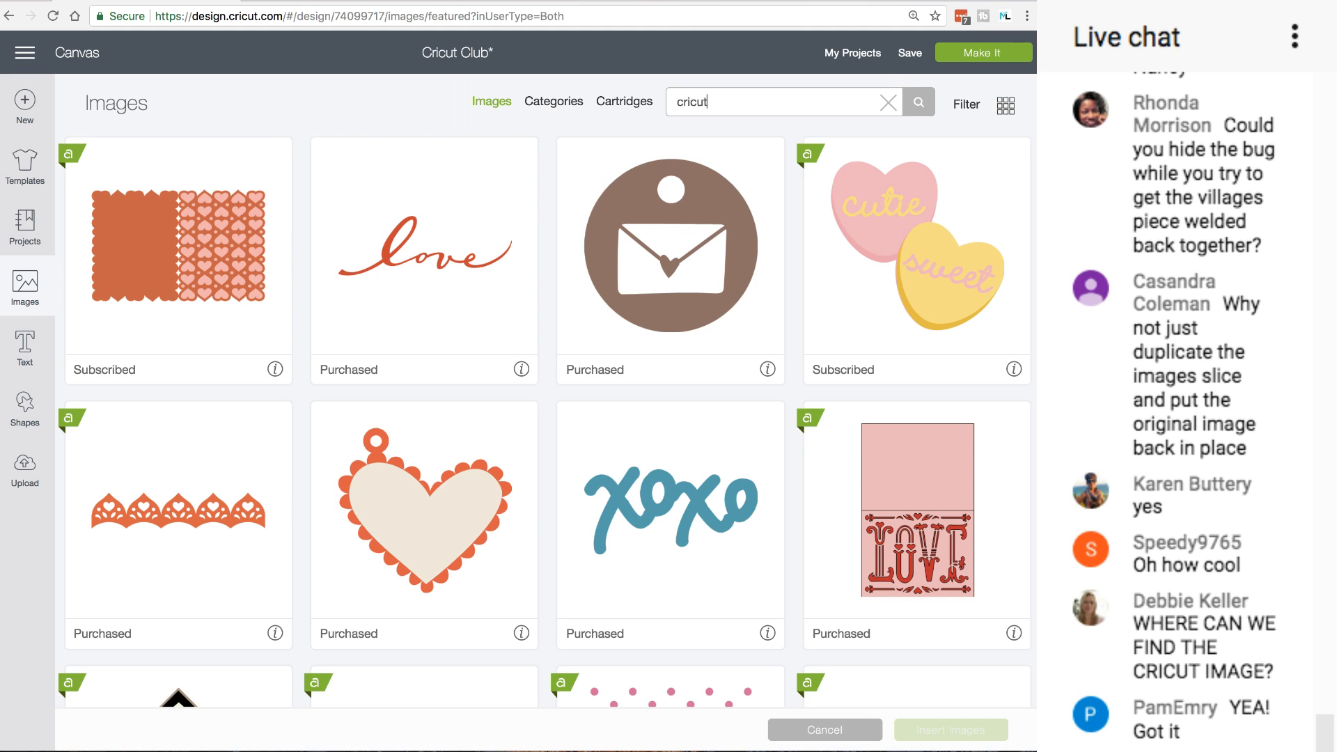
key("Return")
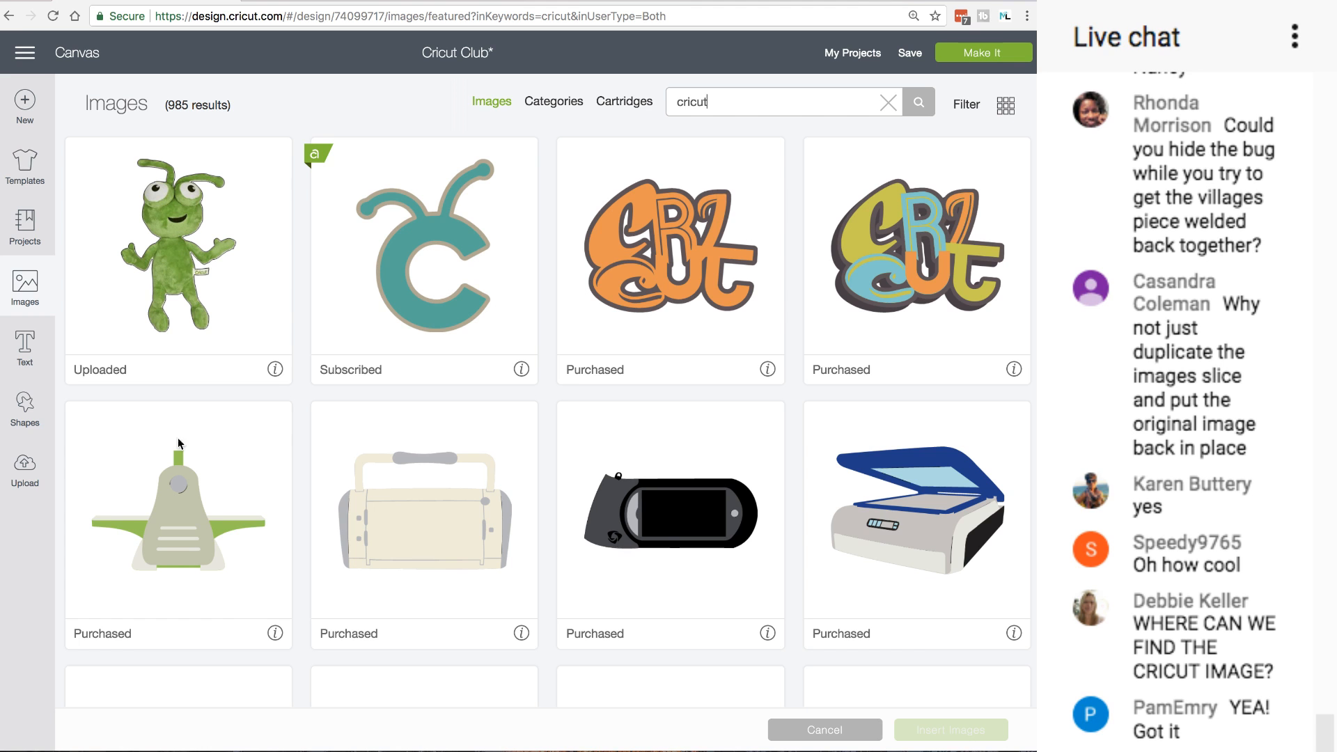
Check the image details of the purchased green Cricut bug head and the subscribed orange version in the search results
scroll(314, 439, "down", 10)
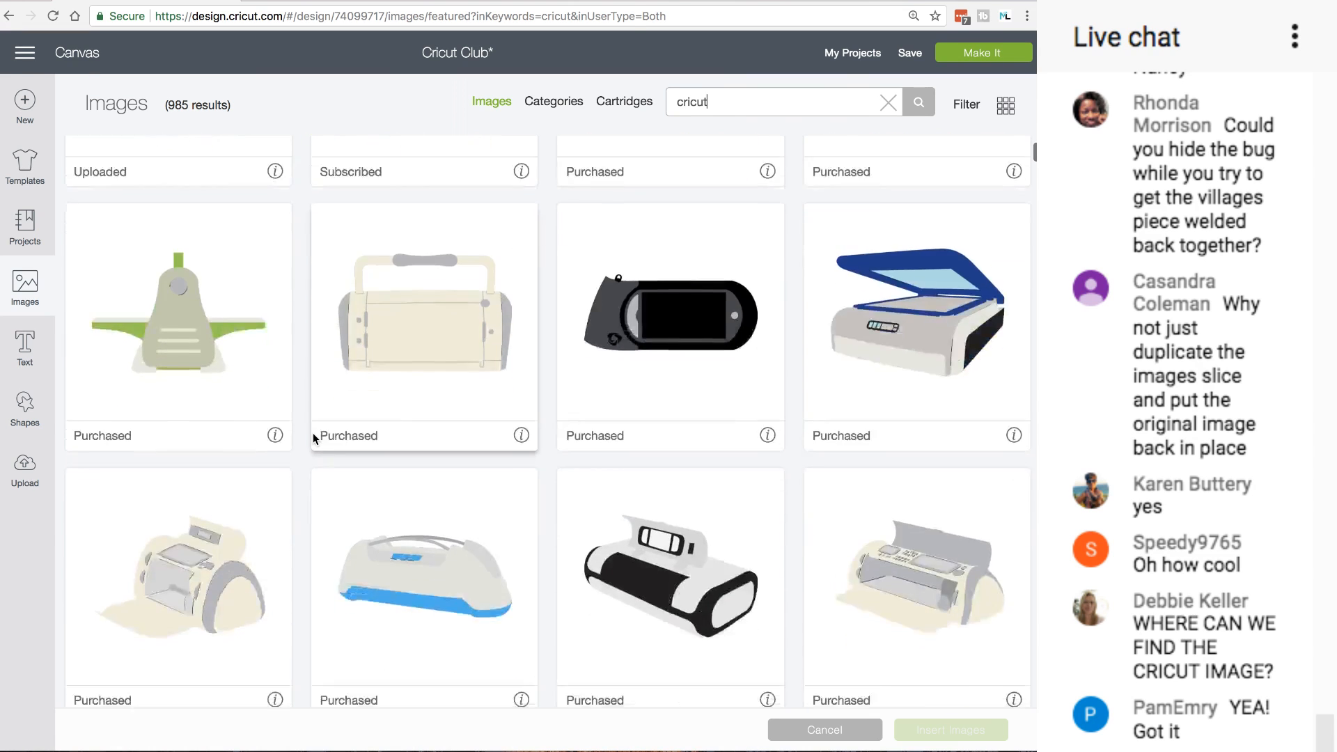
scroll(314, 439, "down", 3)
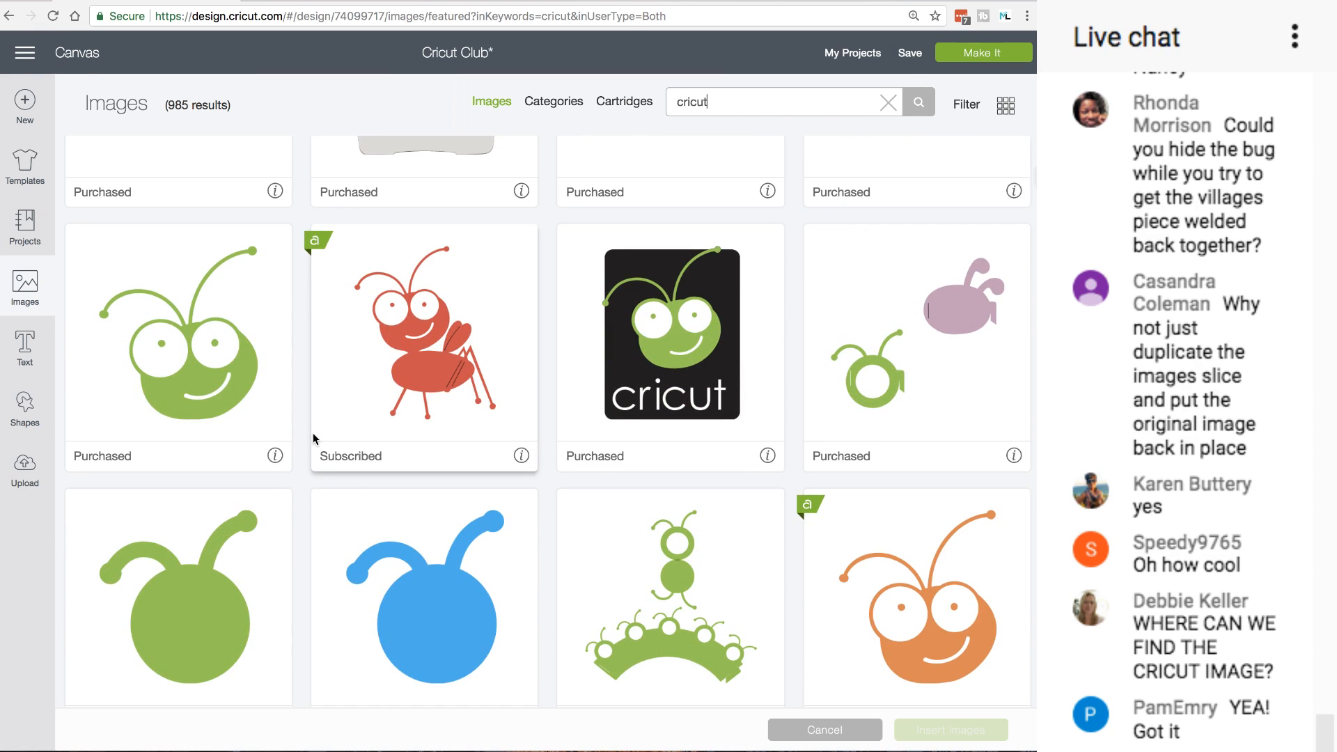
left_click(276, 457)
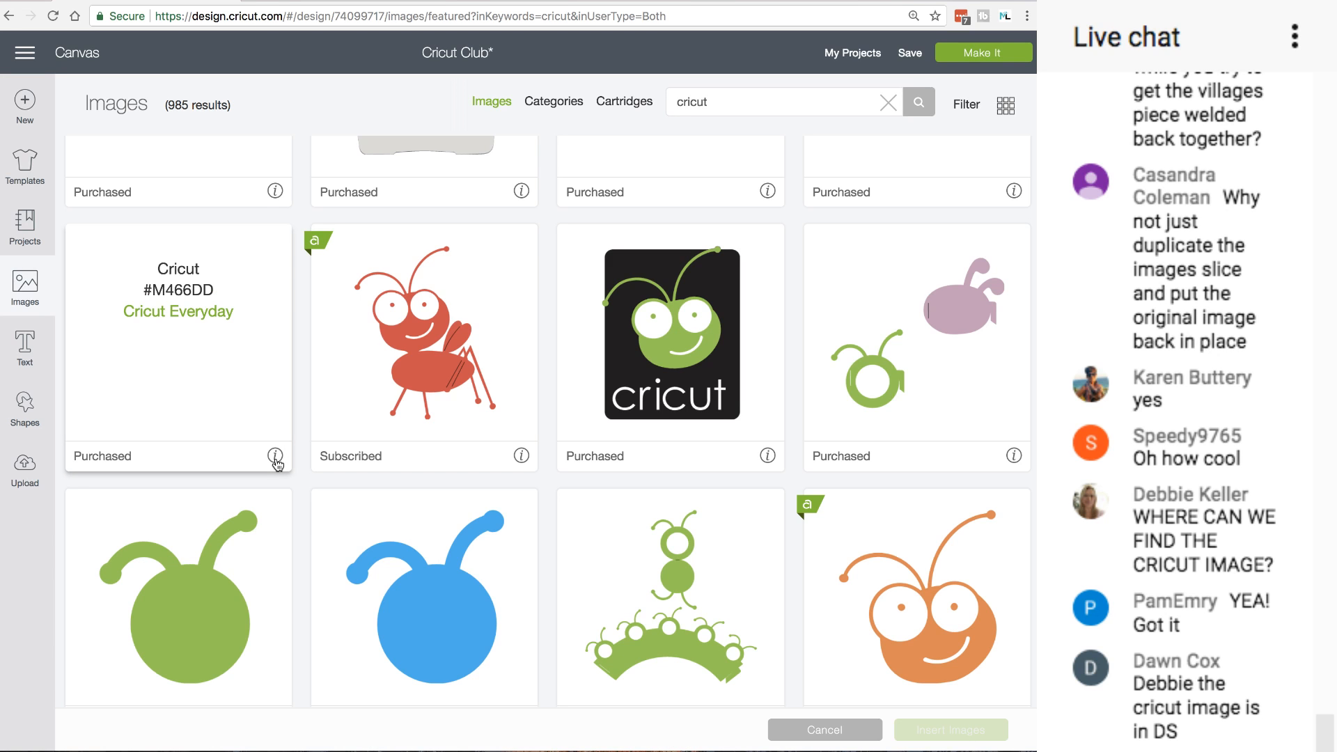
left_click(276, 457)
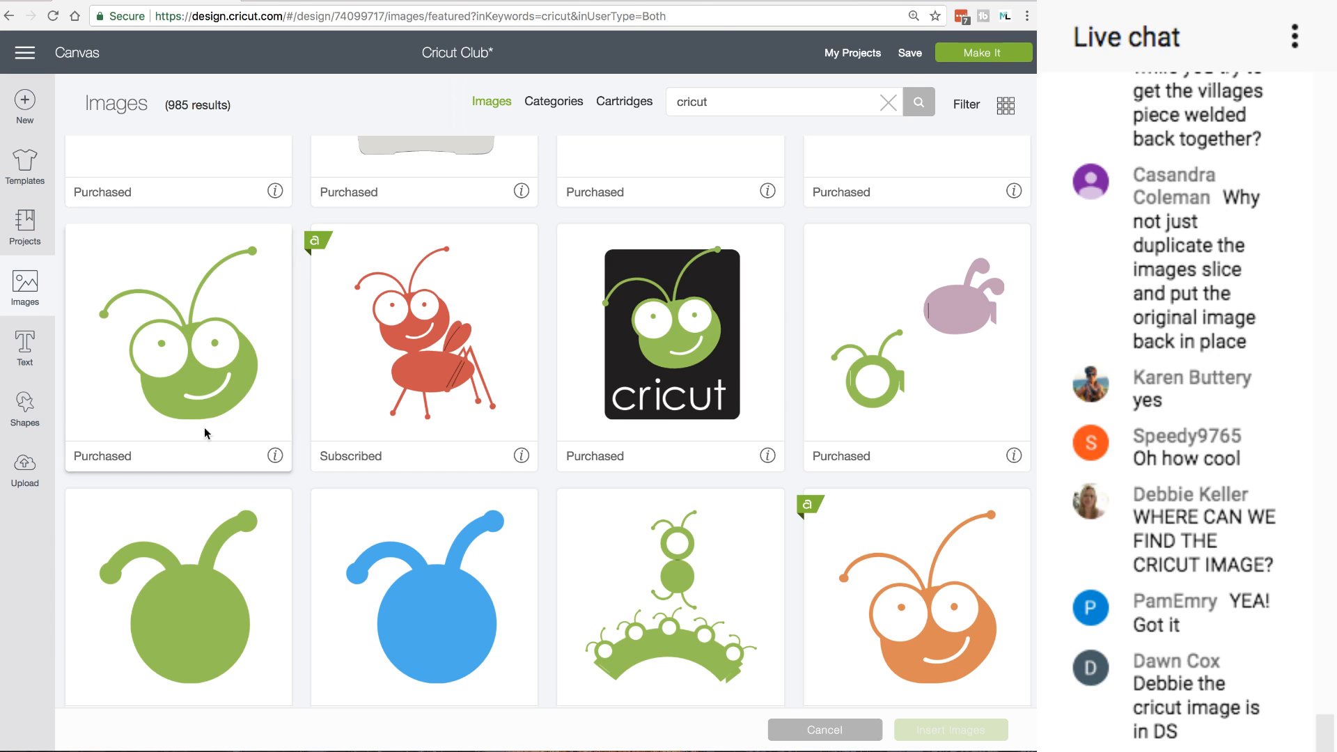
scroll(324, 493, "down", 3)
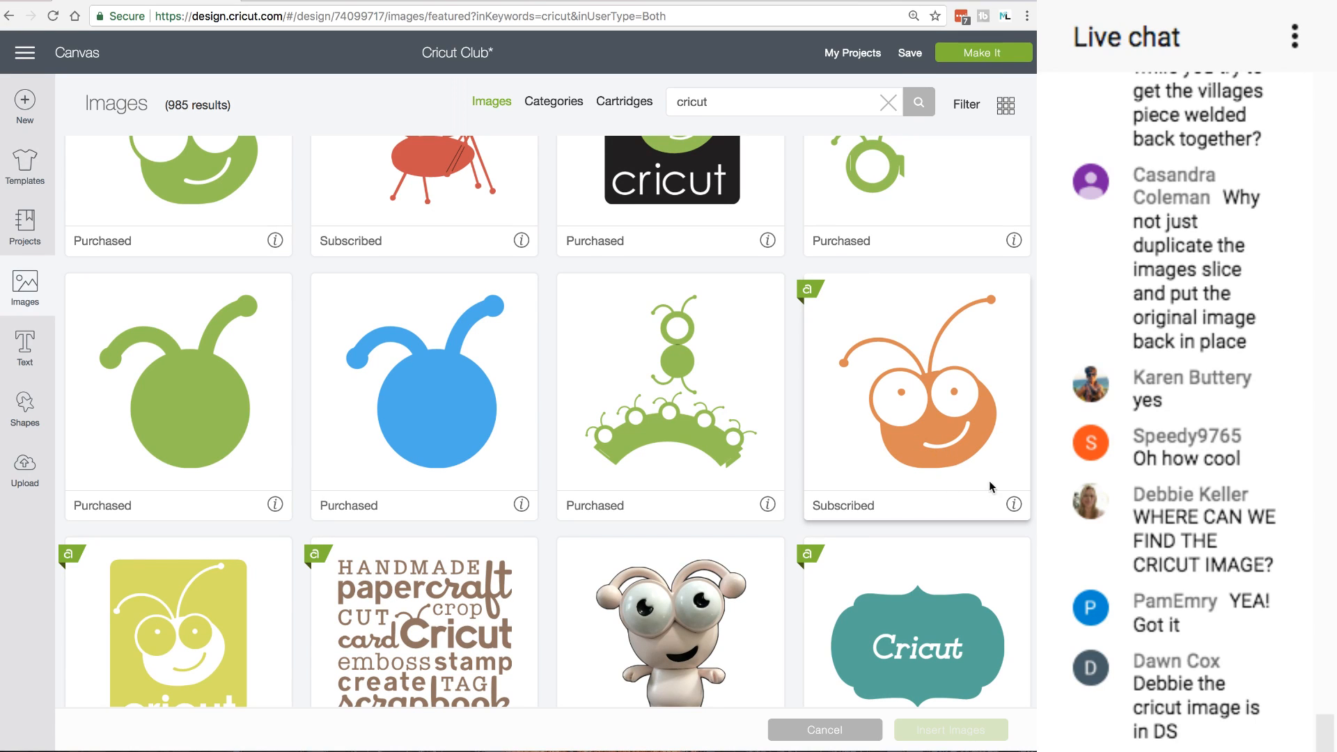
left_click(1015, 505)
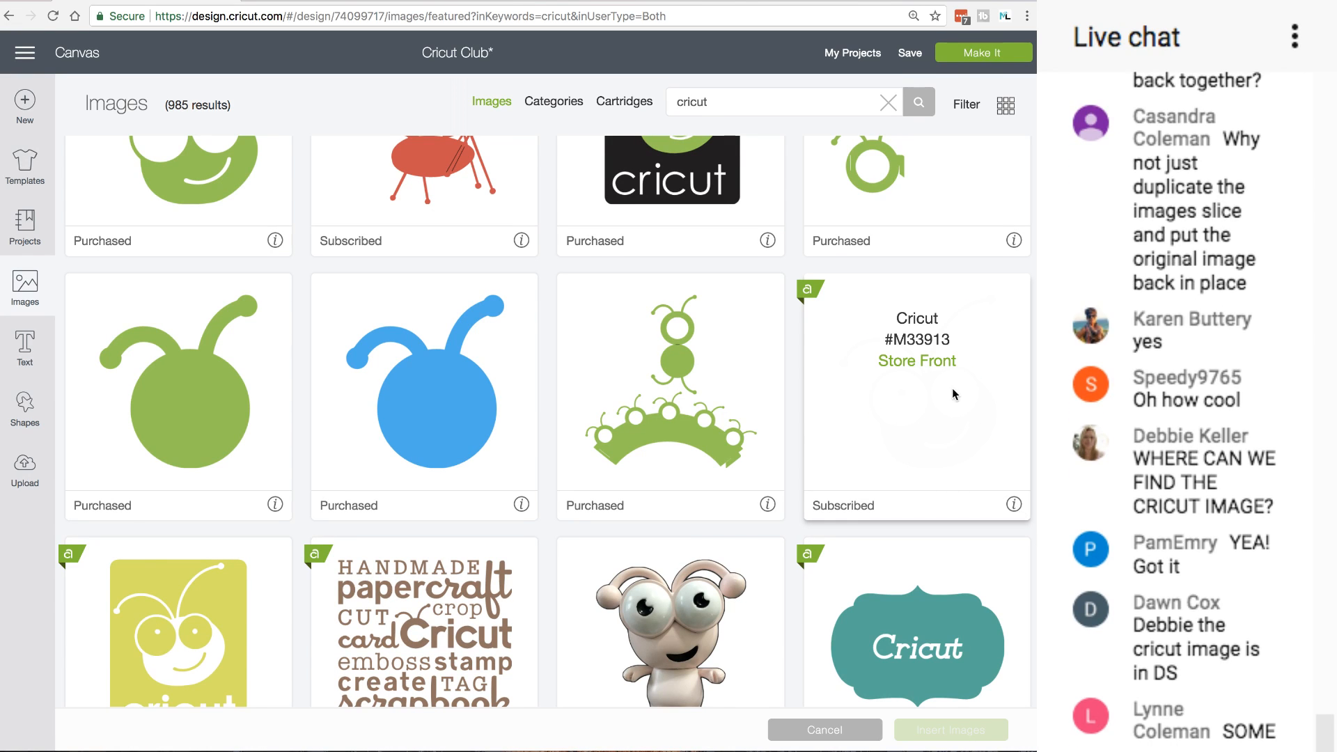
left_click(1014, 505)
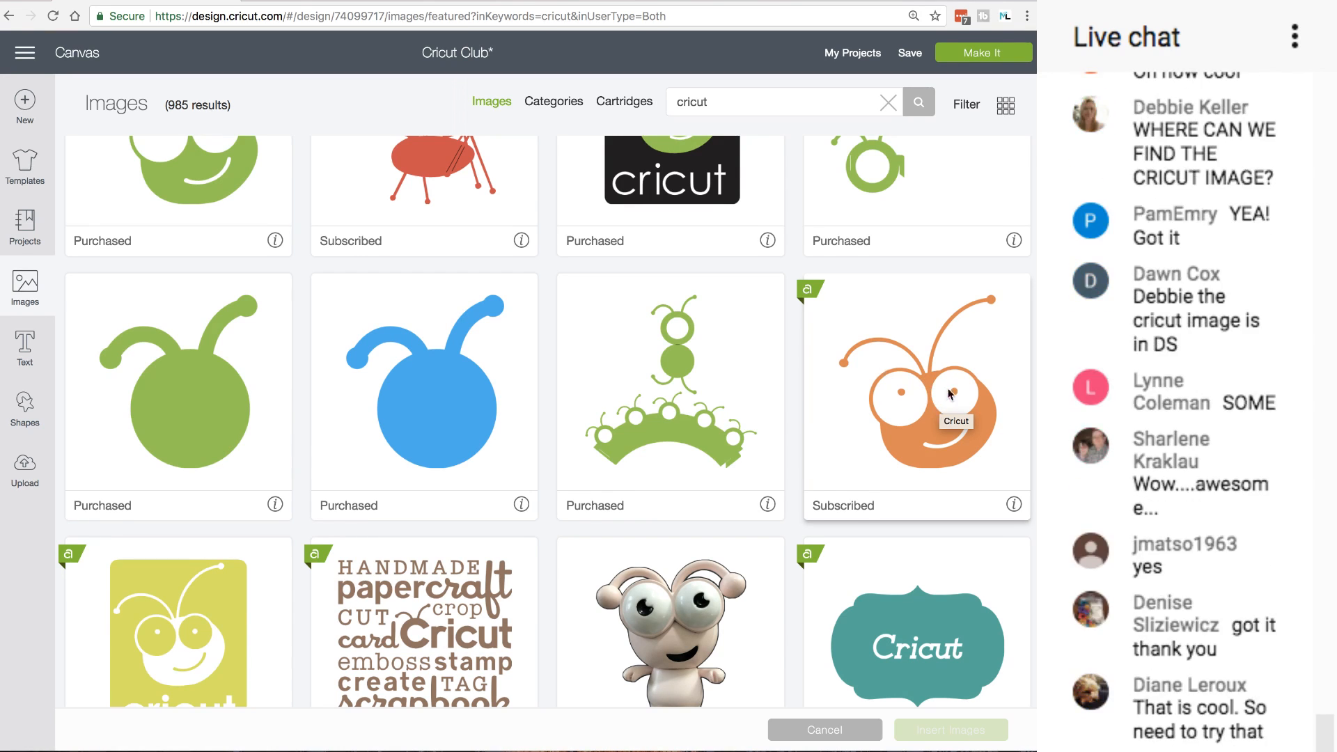
Browse further Cricut bug images and check the details of the purchased green bug head with the thicker antennae
scroll(923, 431, "down", 10)
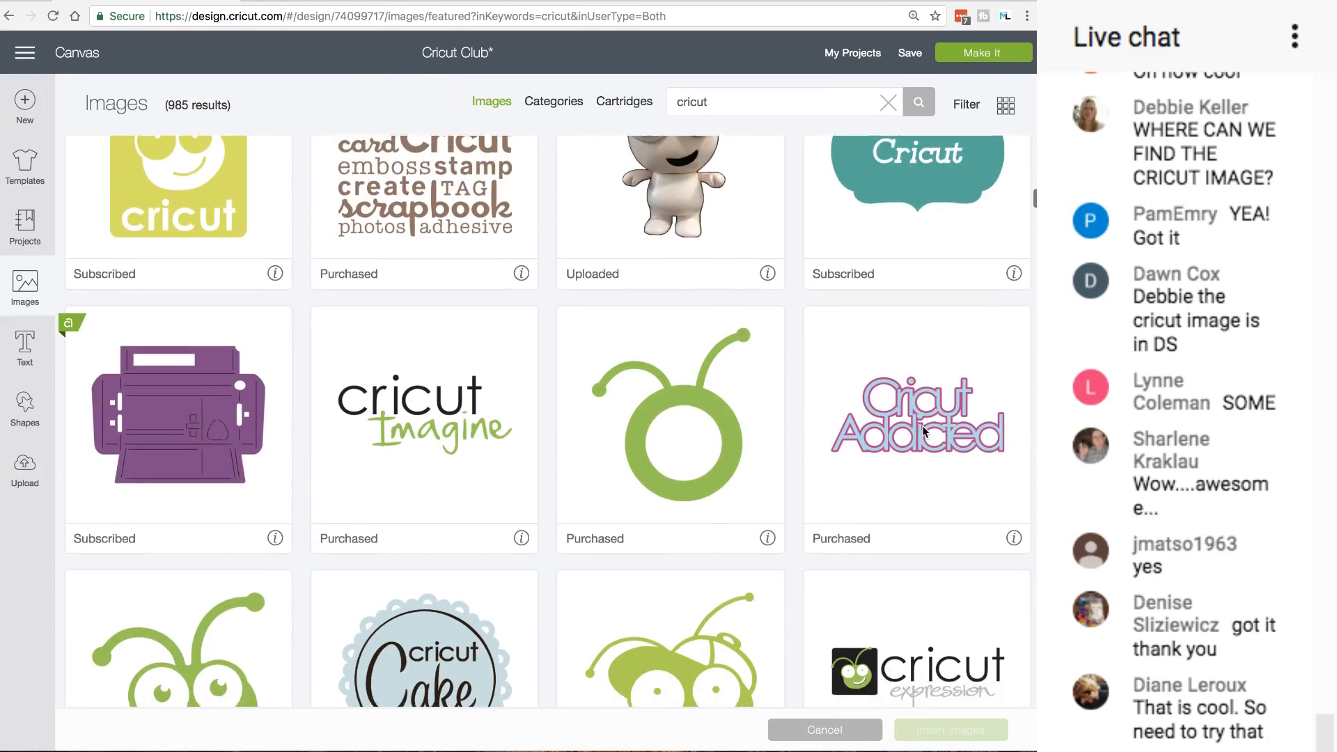
scroll(924, 431, "down", 3)
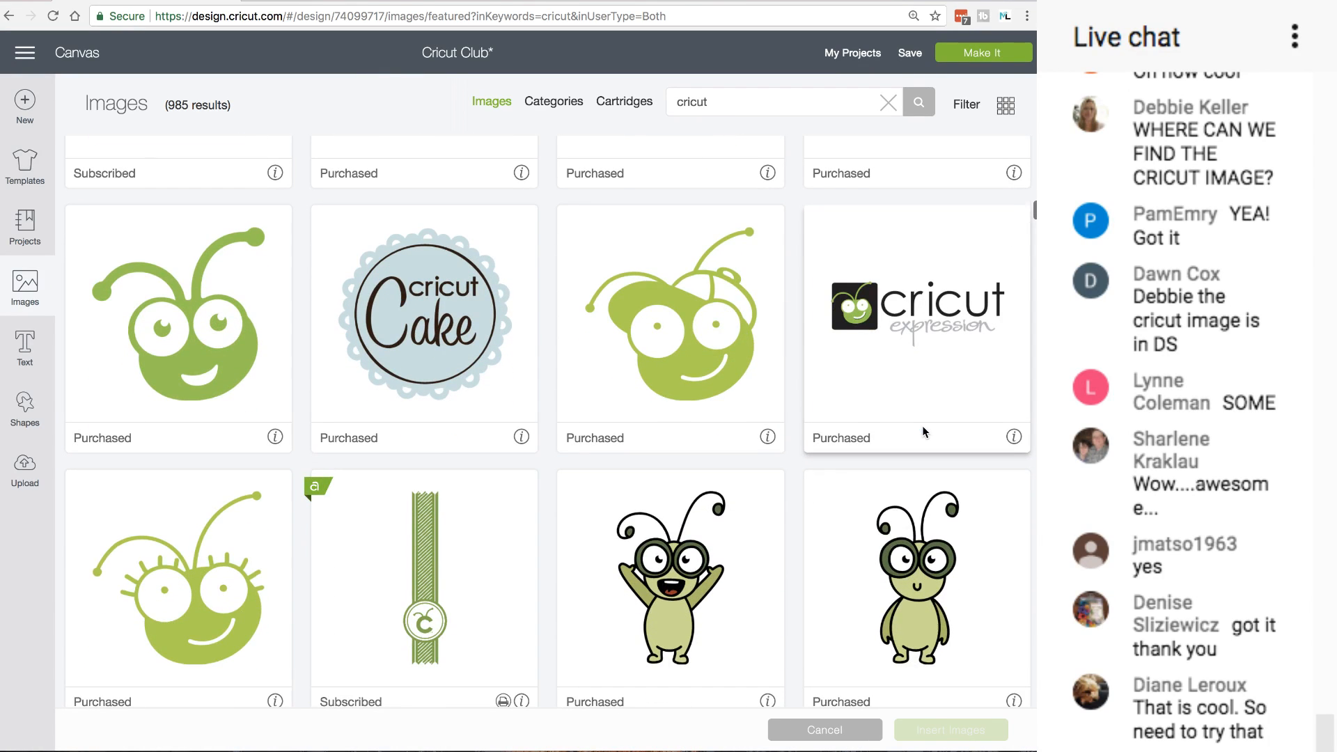
mouse_move(276, 439)
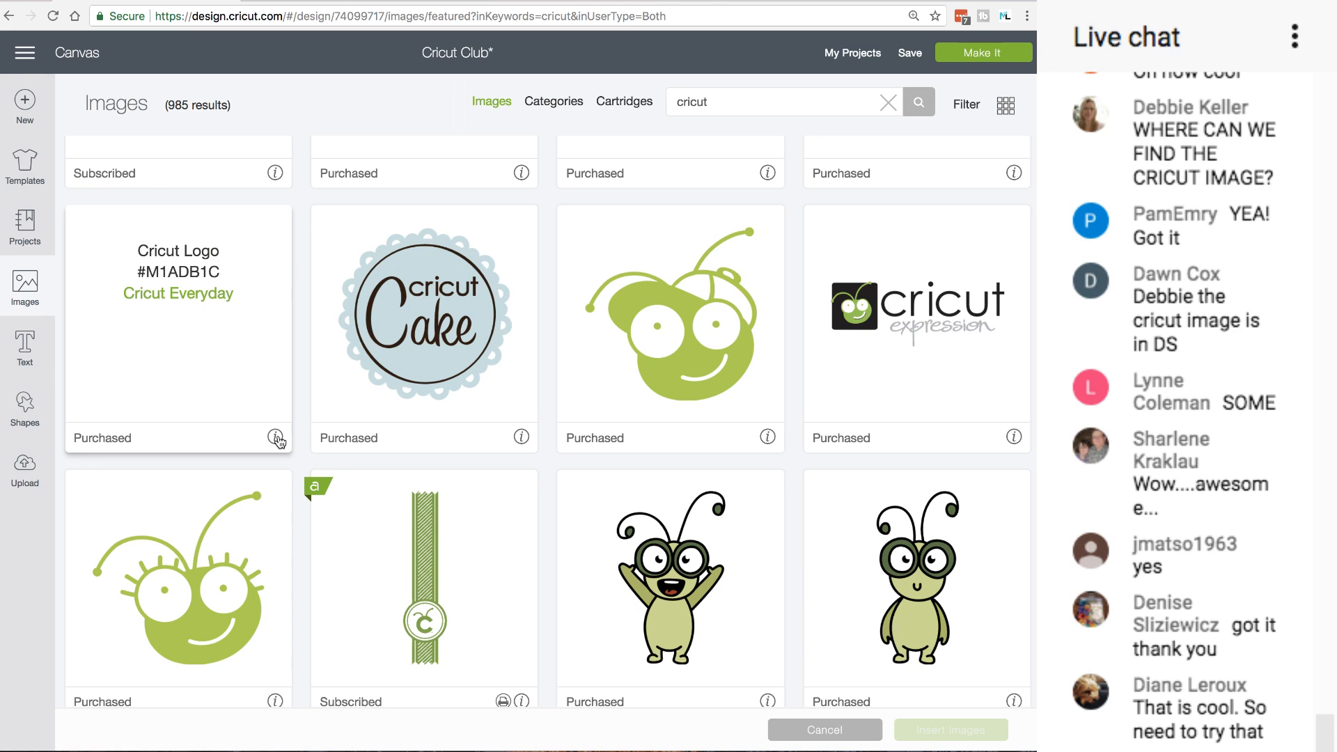
left_click(770, 440)
scroll(770, 441, "down", 8)
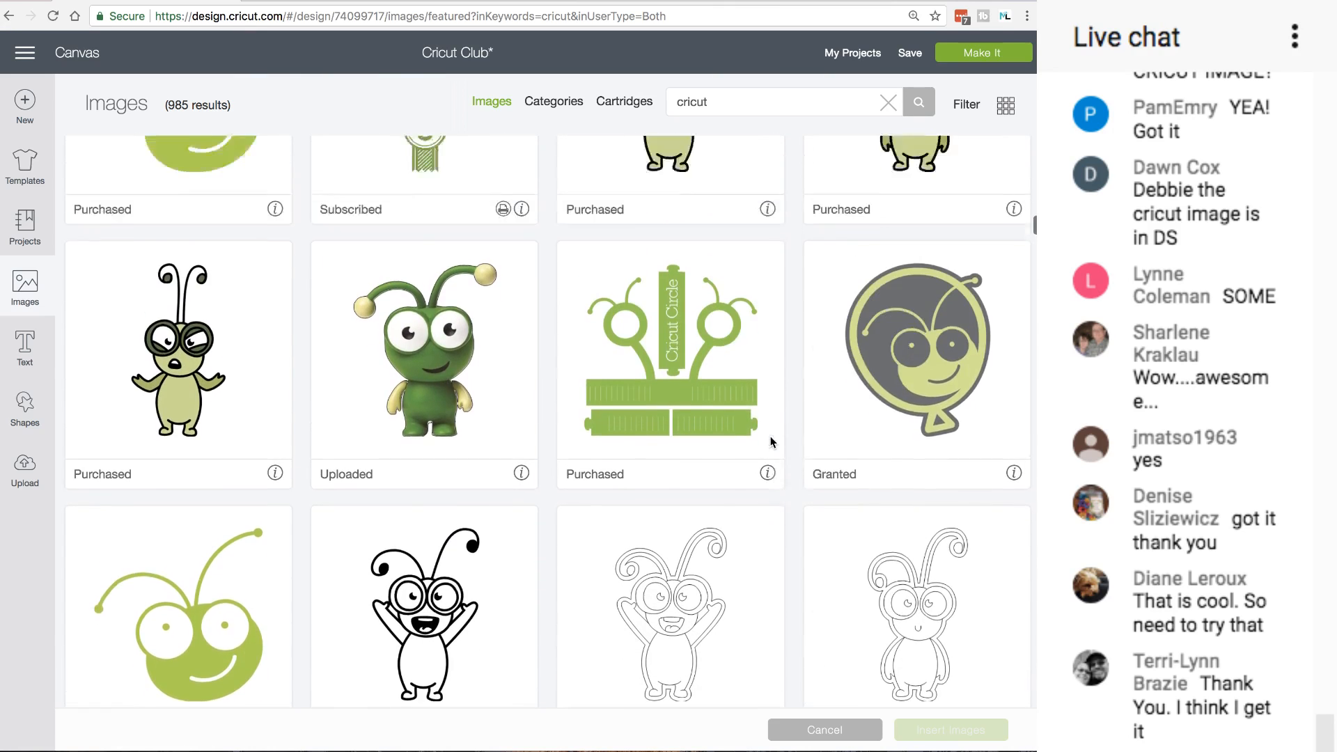
Browse the remaining Cricut search results, check the details of the subscribed green letter C with antennae, and return to the canvas
scroll(771, 441, "up", 6)
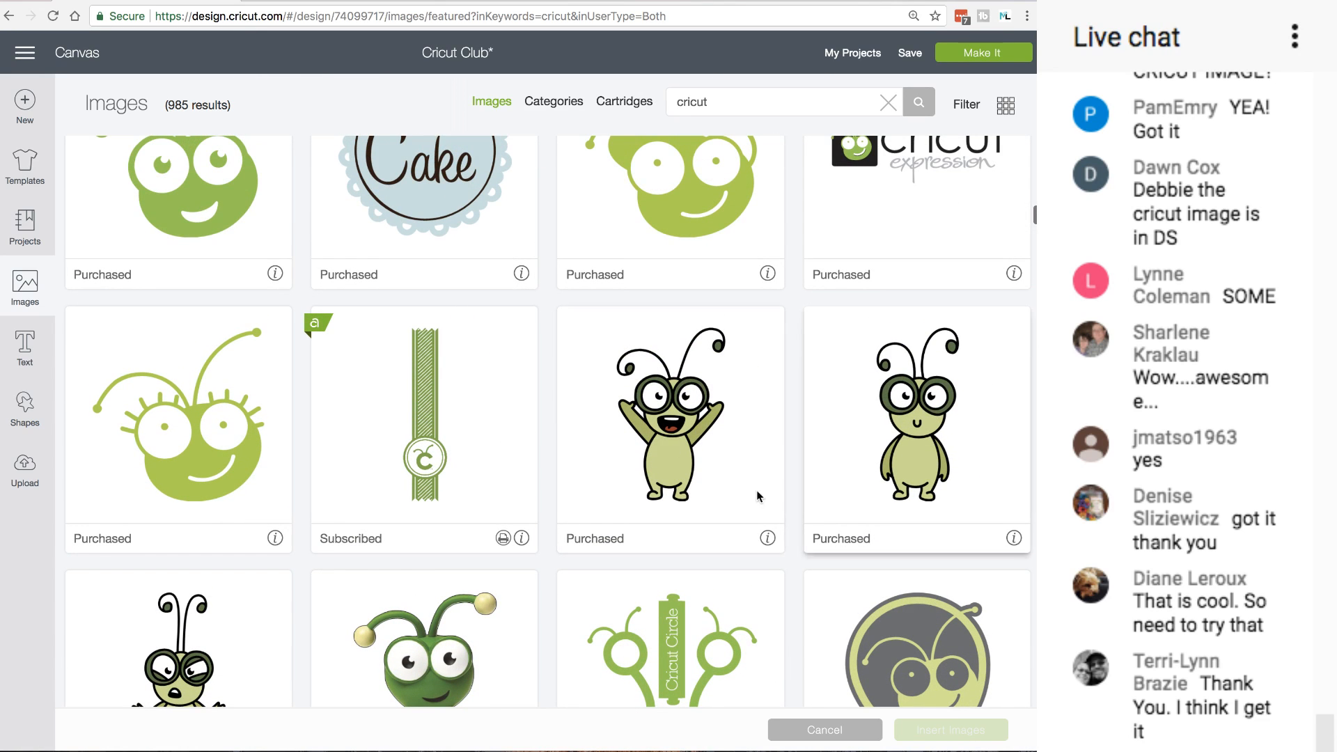
scroll(729, 482, "down", 4)
scroll(729, 482, "down", 10)
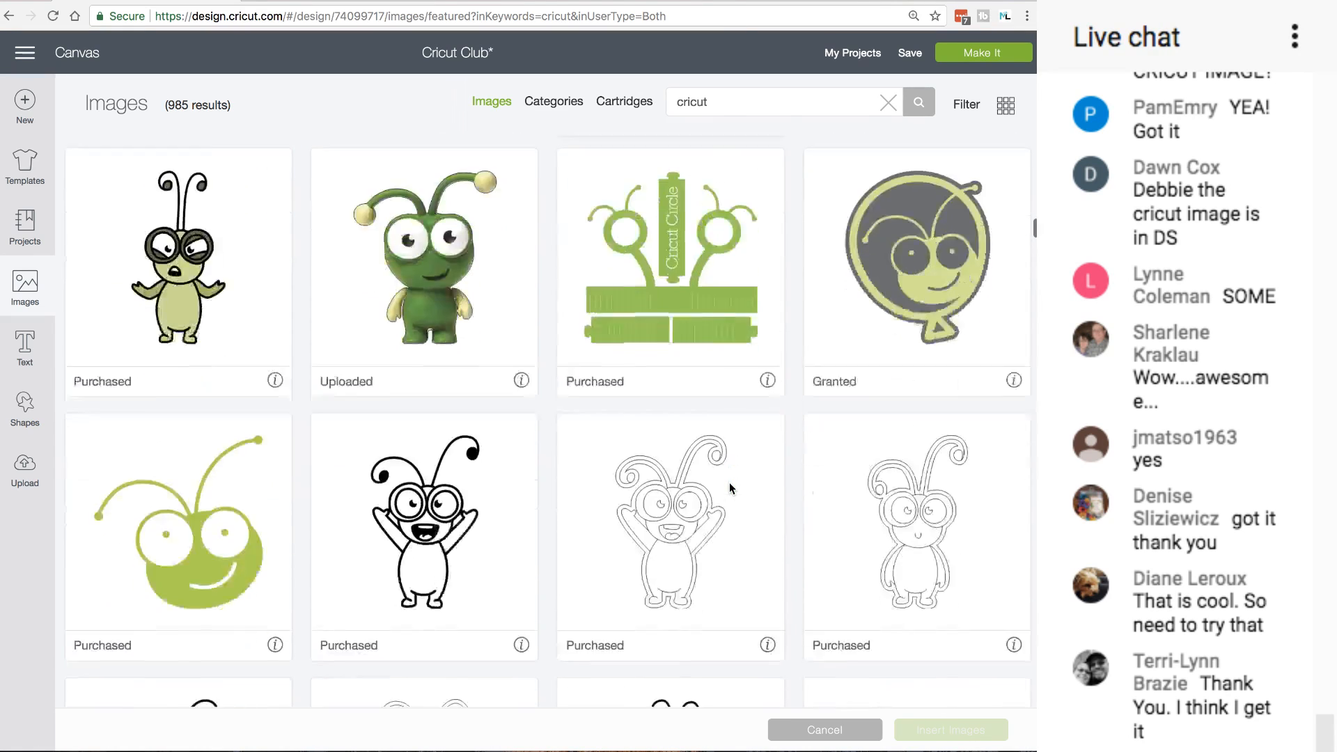
scroll(729, 482, "down", 3)
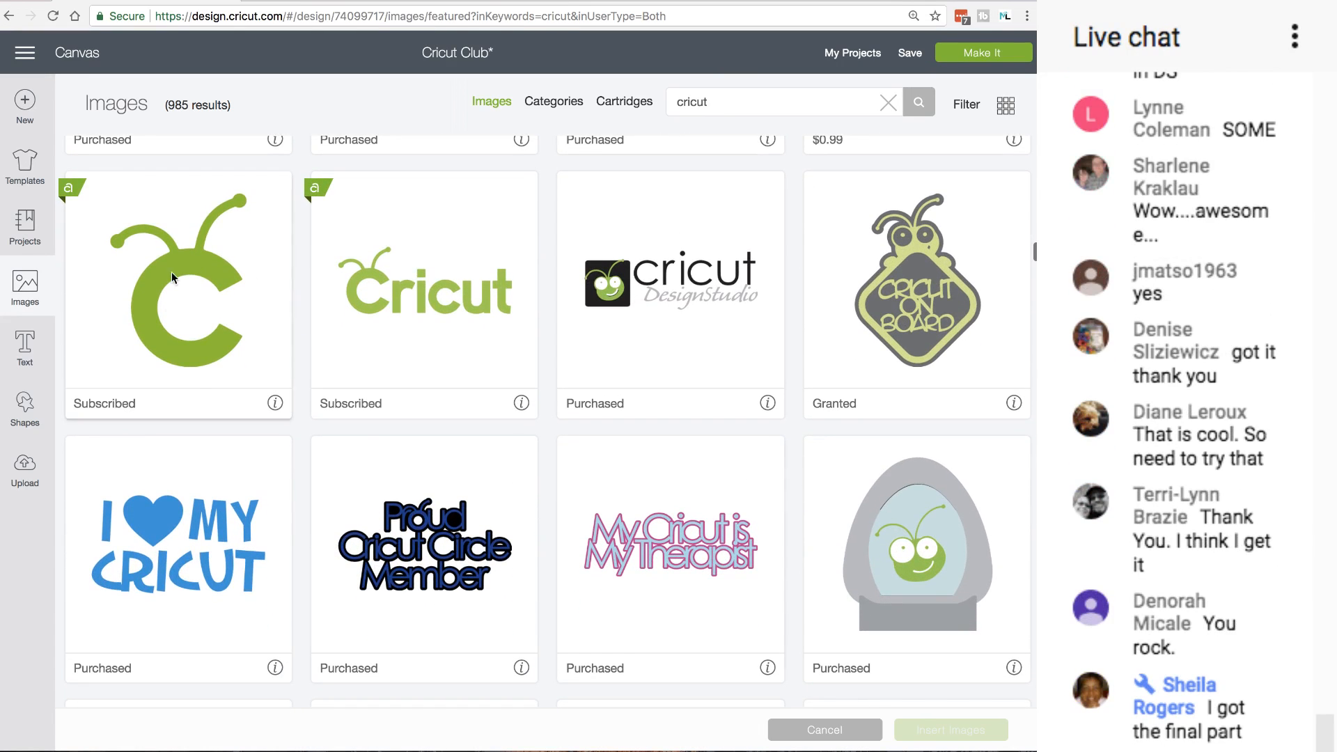
left_click(275, 404)
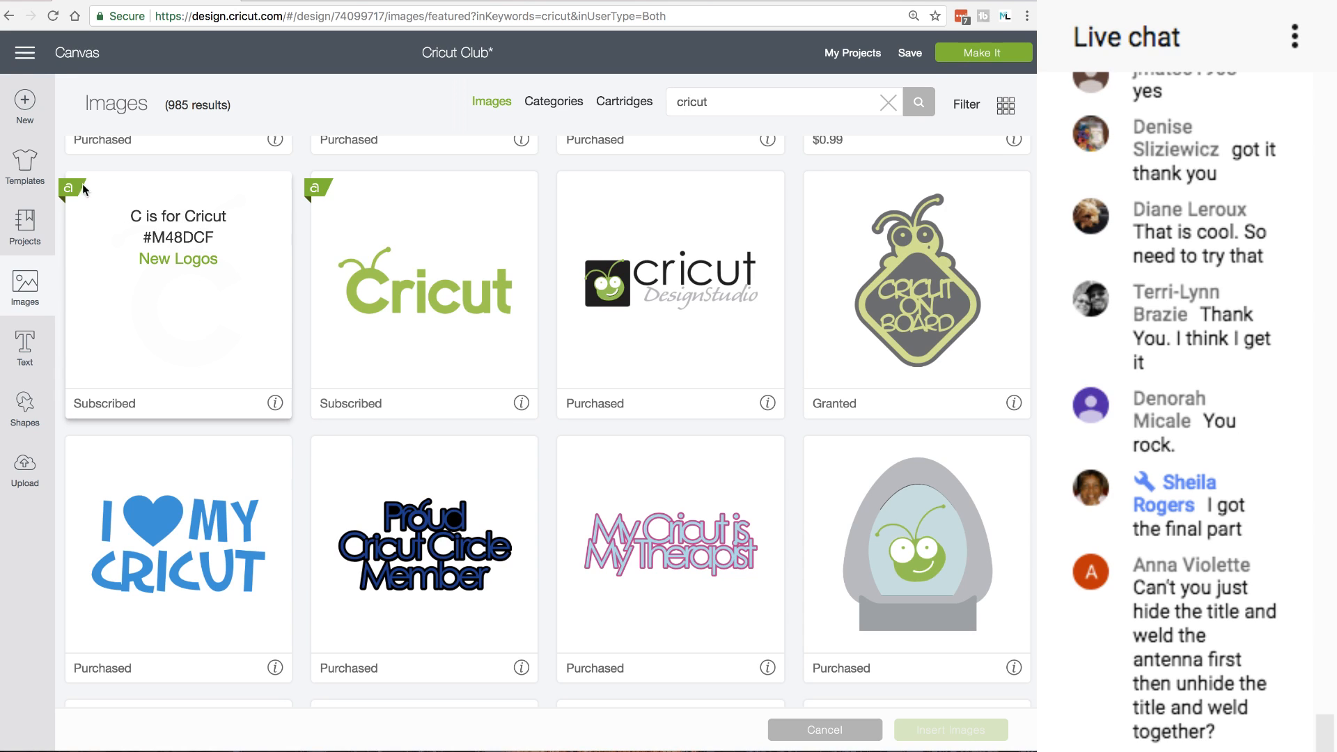
left_click(275, 404)
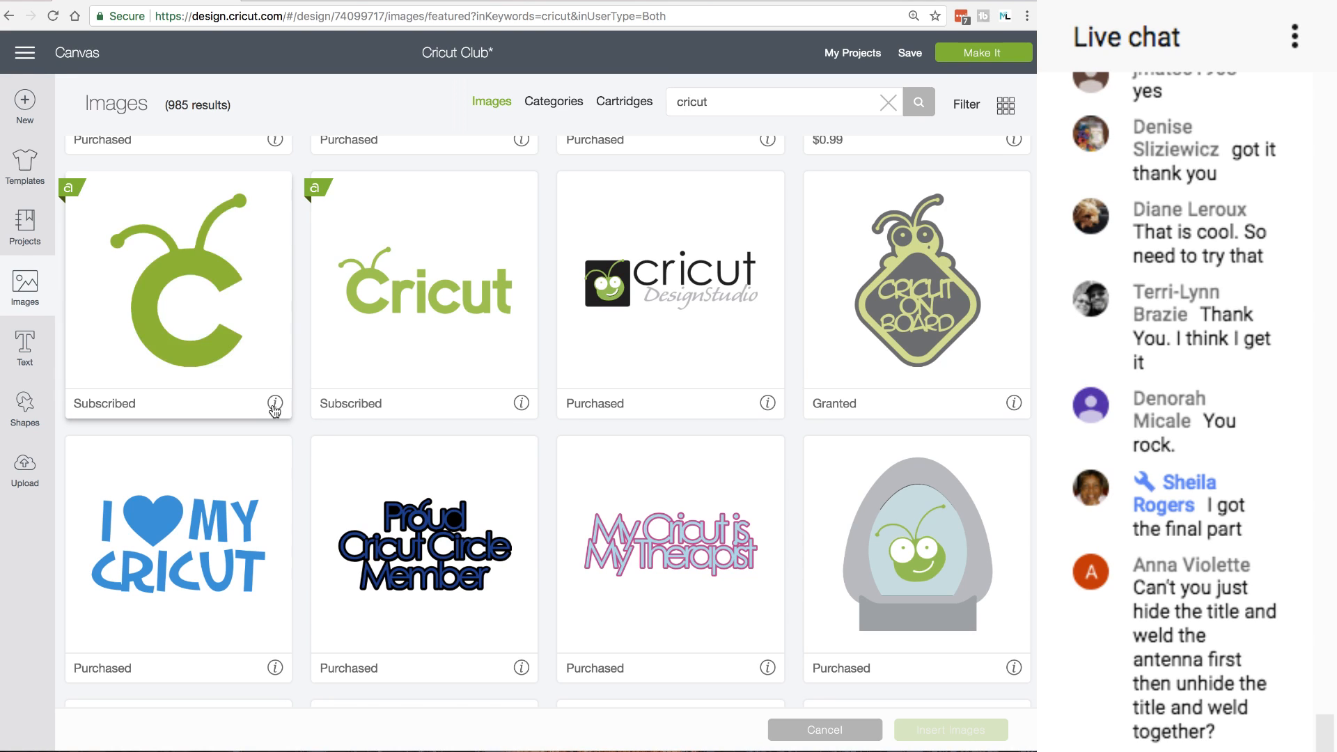
scroll(275, 411, "down", 1)
scroll(275, 411, "down", 15)
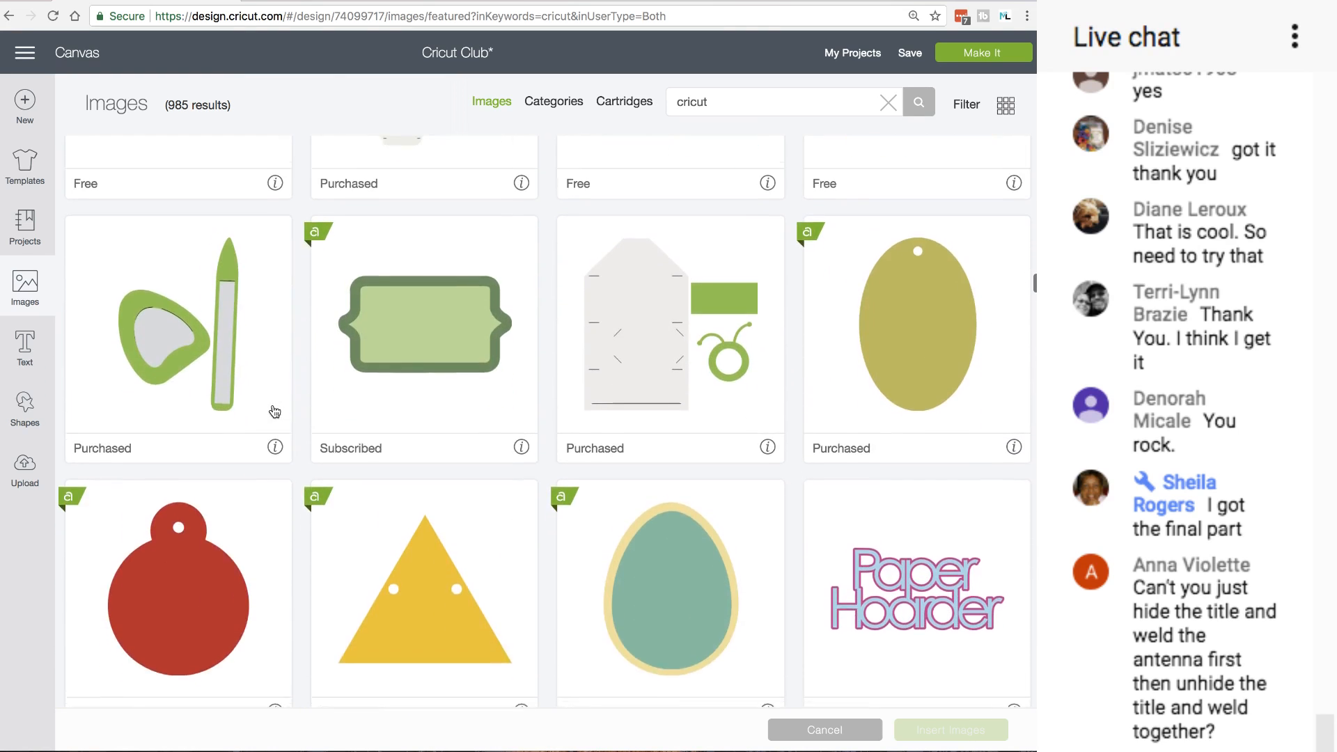
scroll(275, 412, "up", 5)
scroll(274, 411, "up", 10)
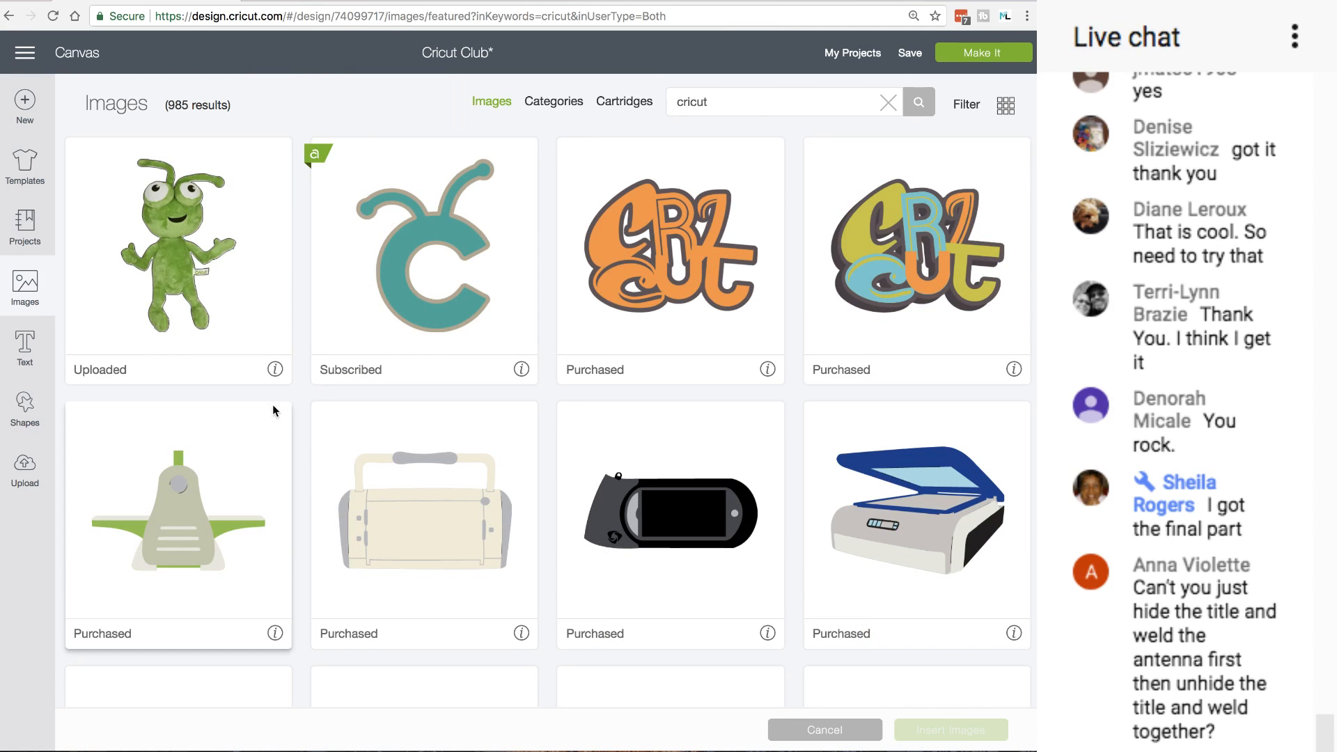
left_click(39, 287)
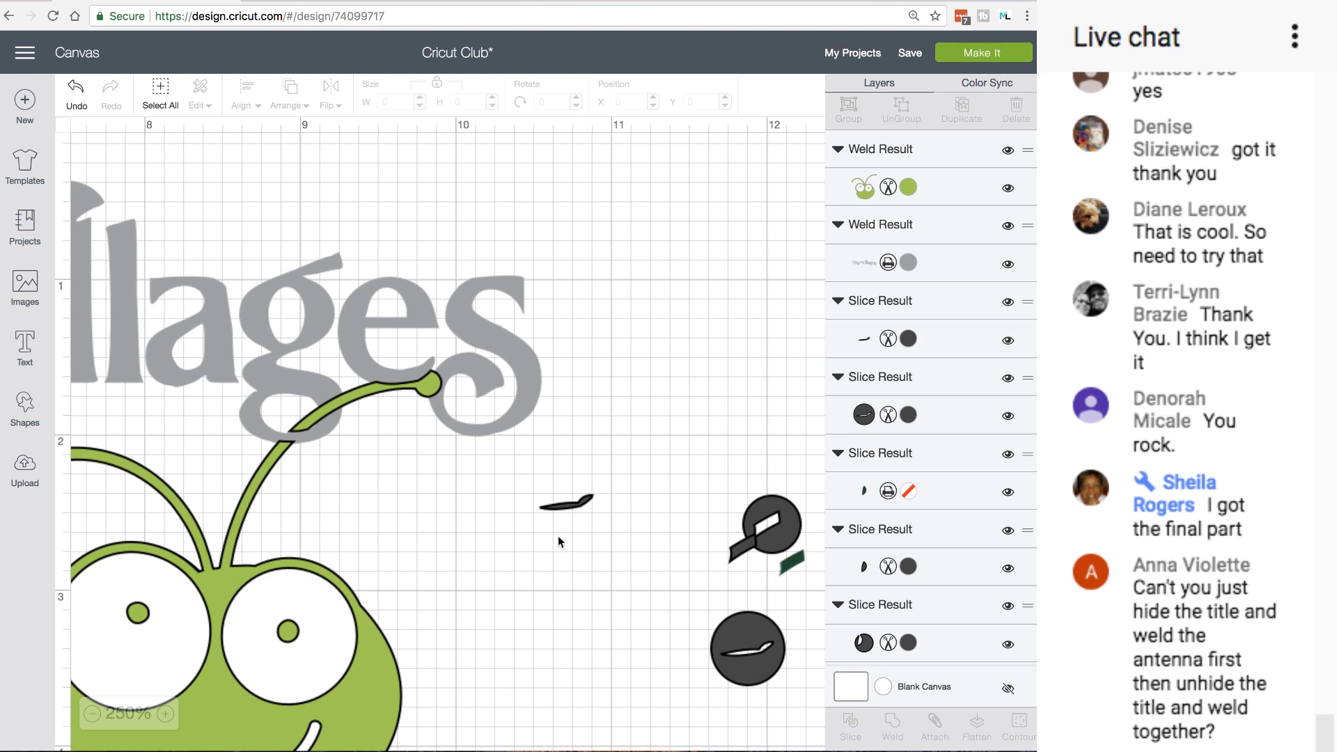
Check the image information and font used for the welded Cricut Club lettering
scroll(417, 472, "left", 3)
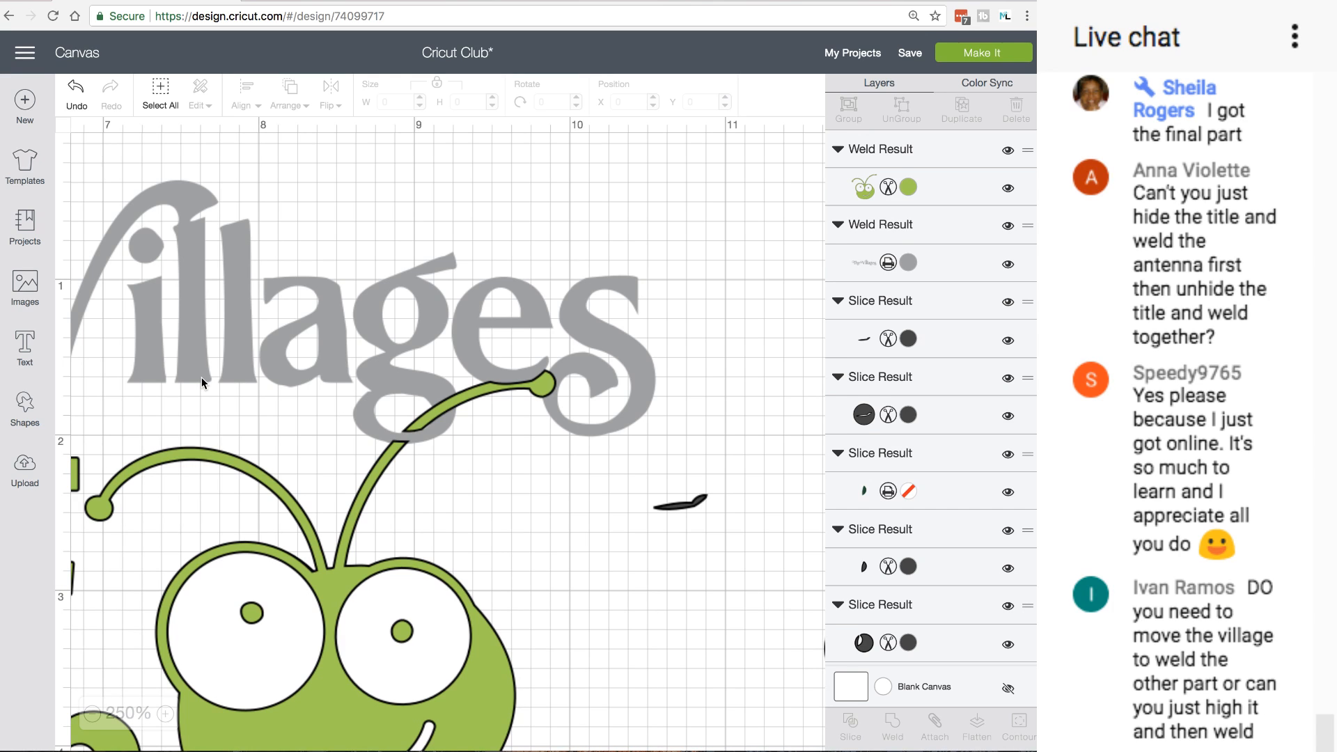
left_click(428, 418)
left_click(345, 301)
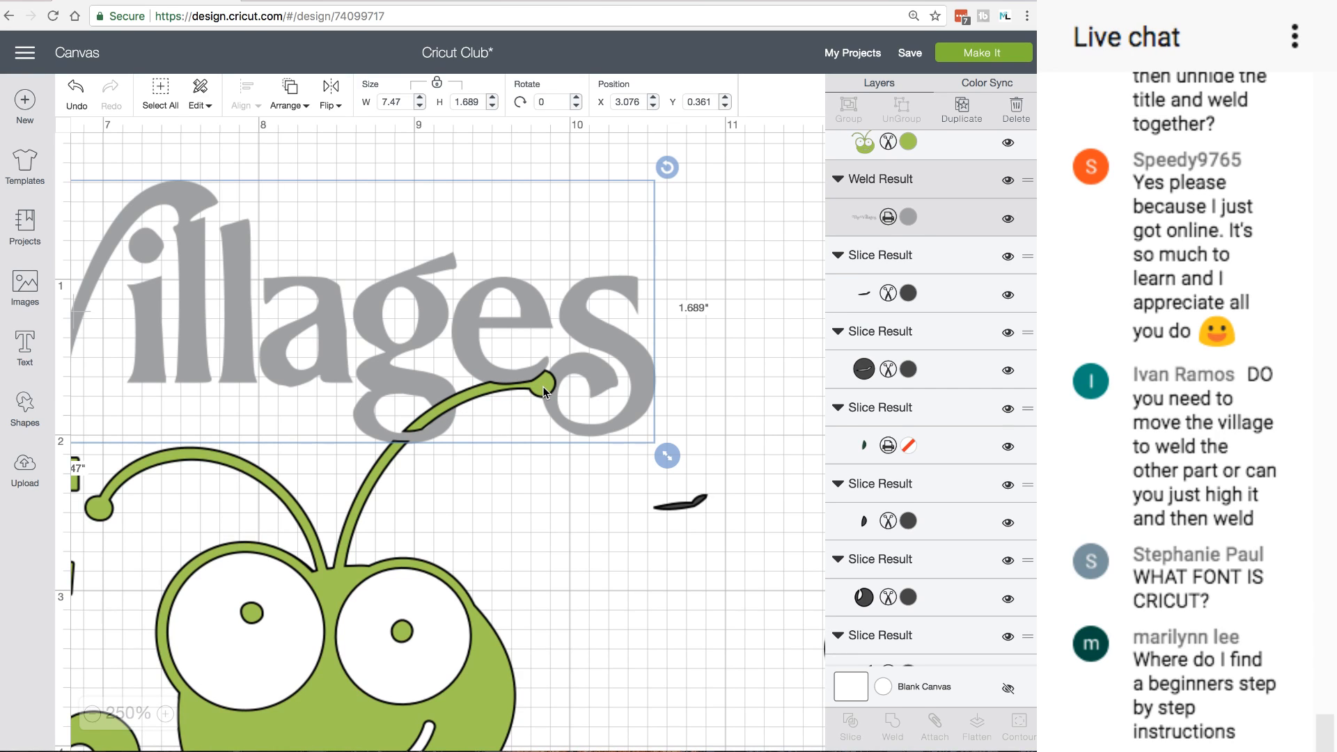
scroll(290, 470, "left", 10)
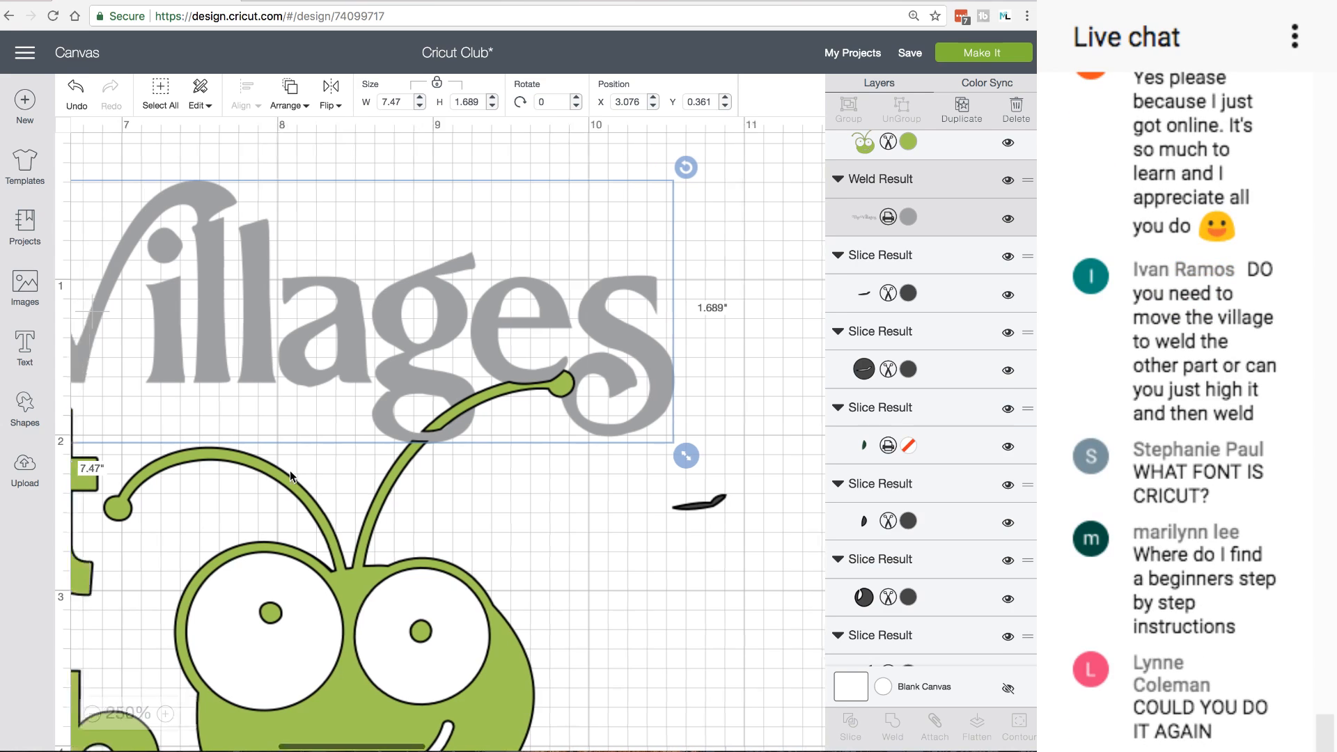
scroll(289, 470, "left", 2)
left_click(277, 487)
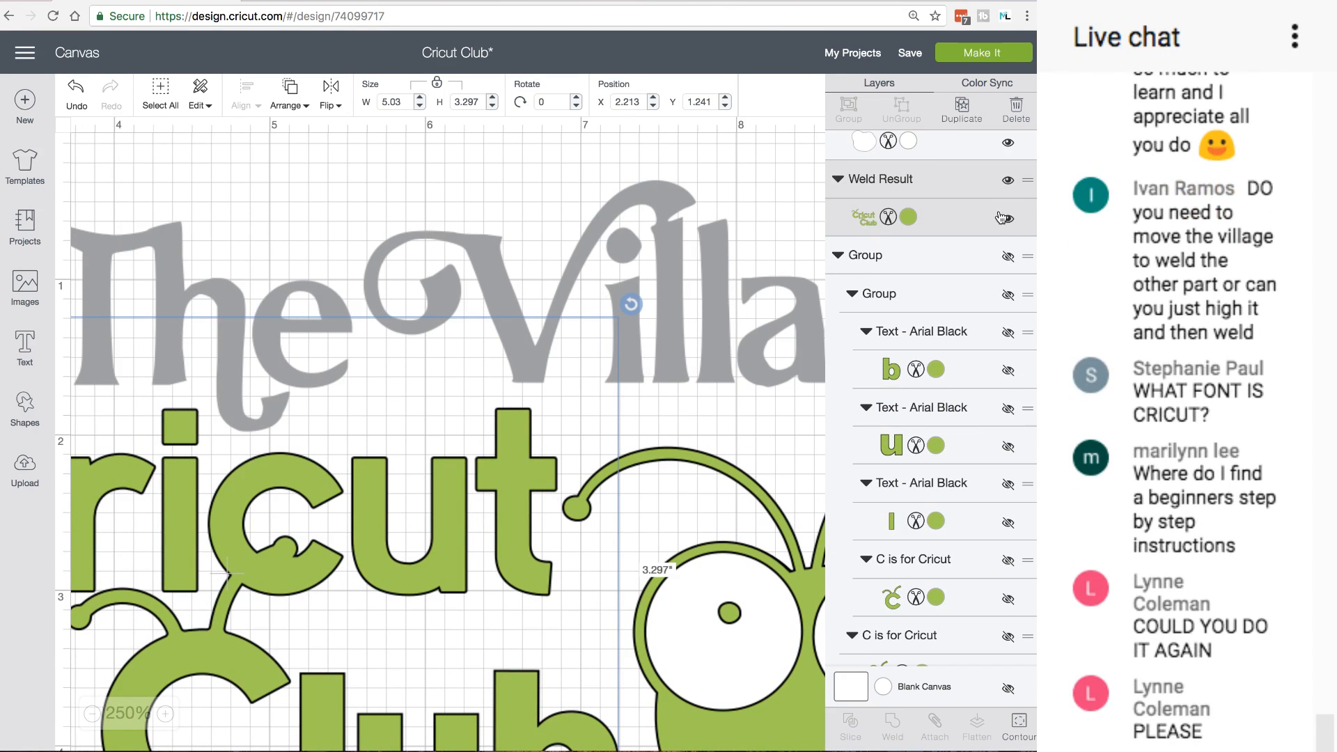
left_click(908, 216)
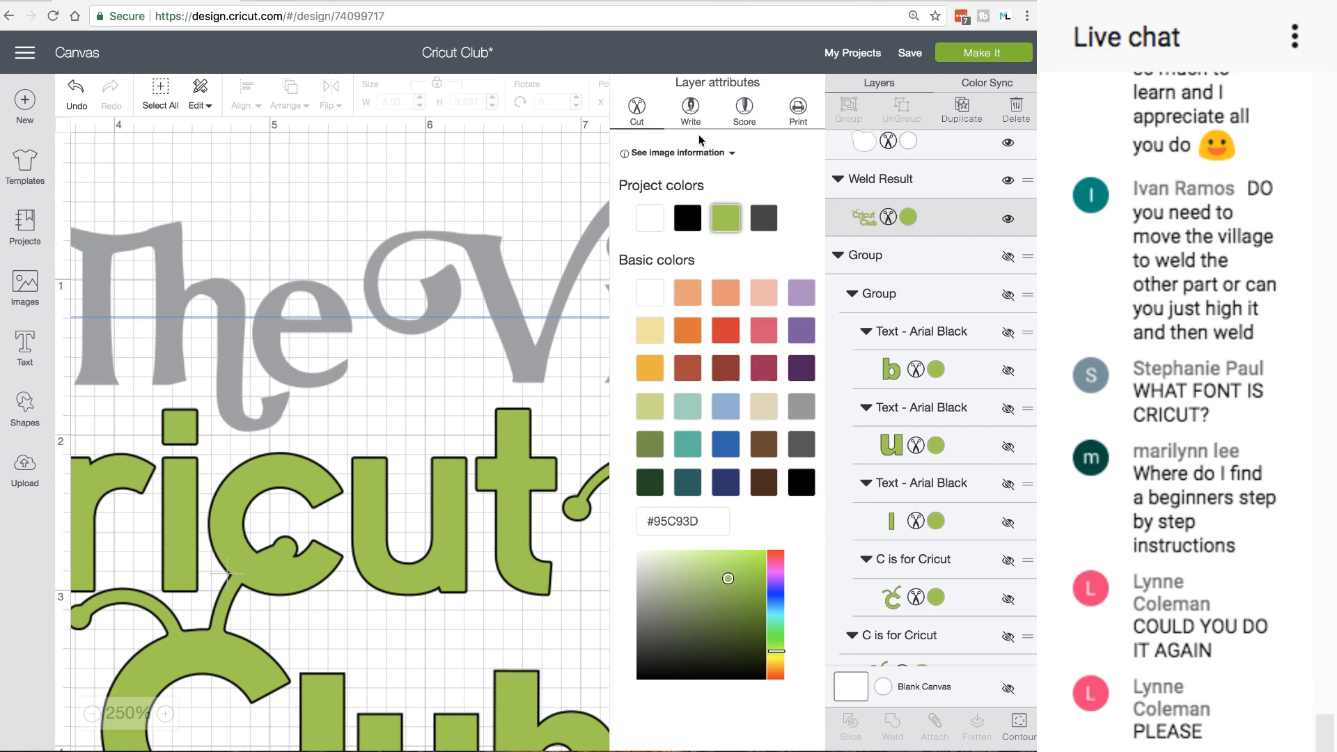
left_click(718, 155)
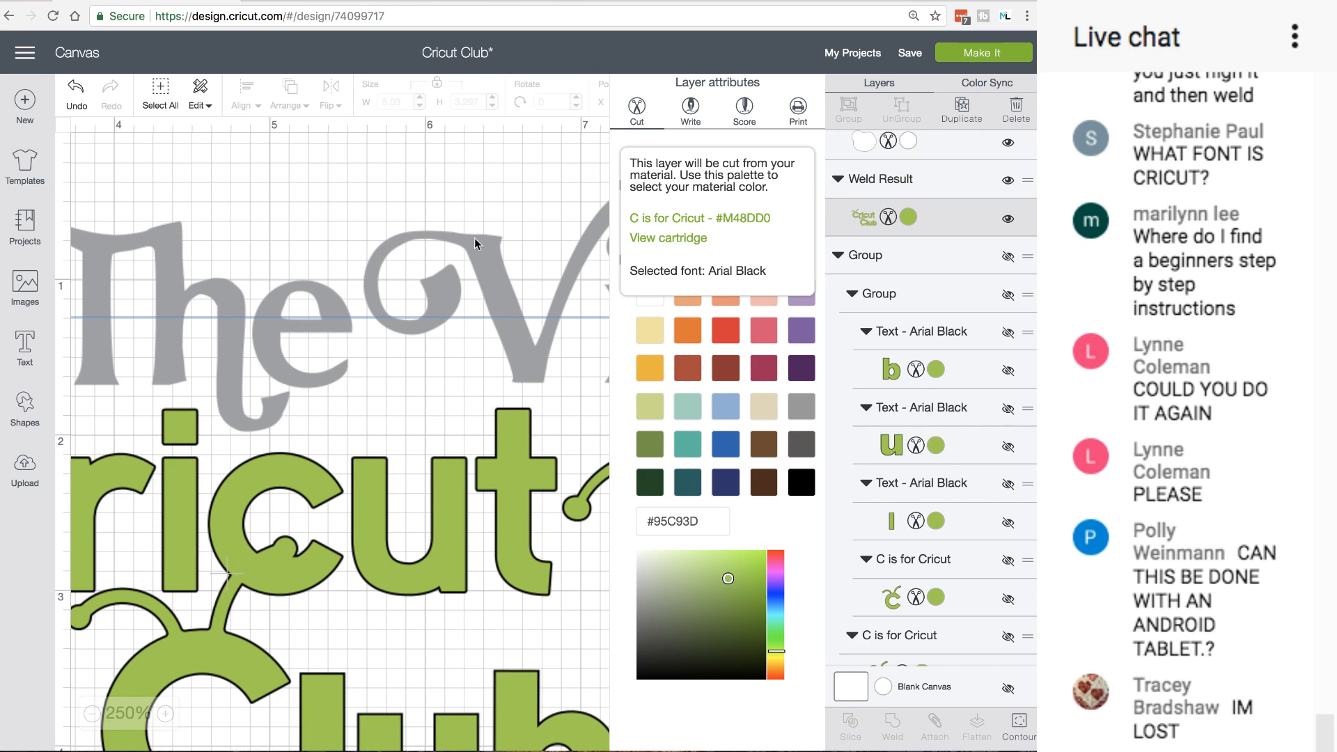
left_click(408, 182)
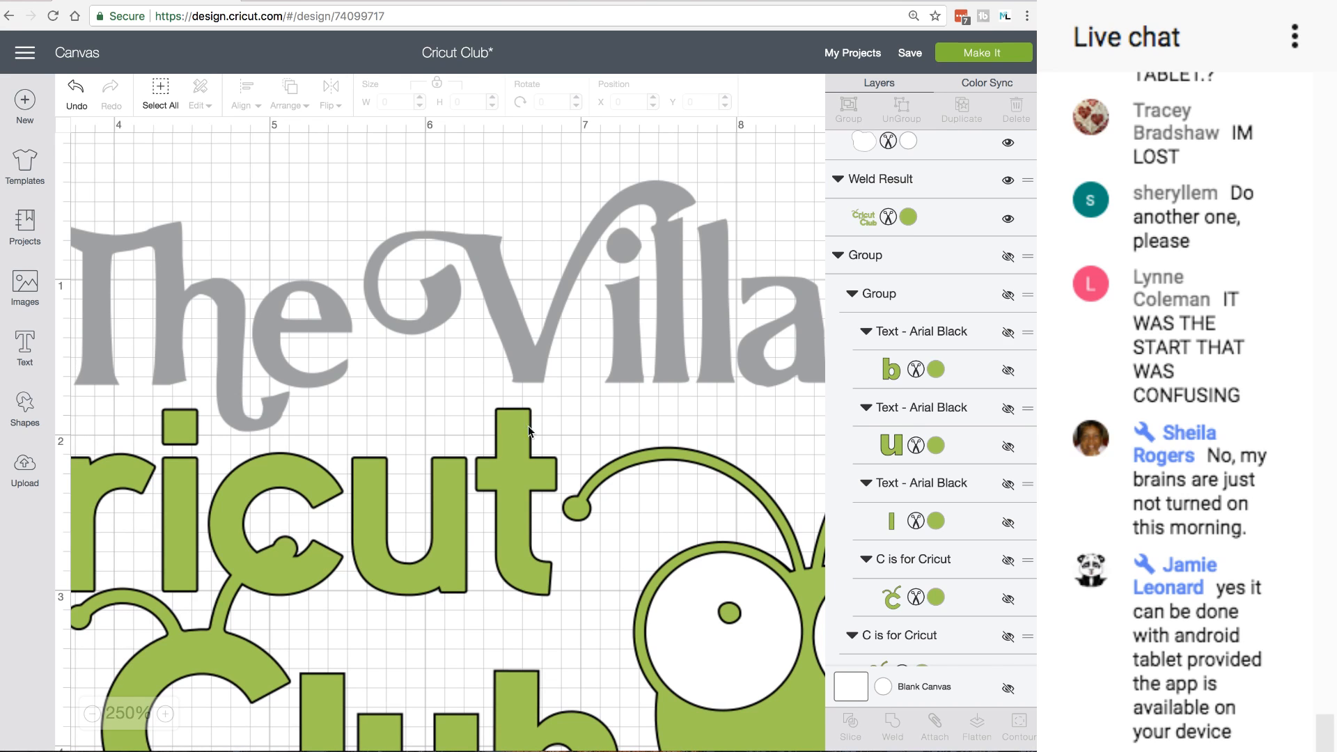
Delete all the leftover slice pieces lying beside The Villages logo and the bug
scroll(571, 258, "right", 10)
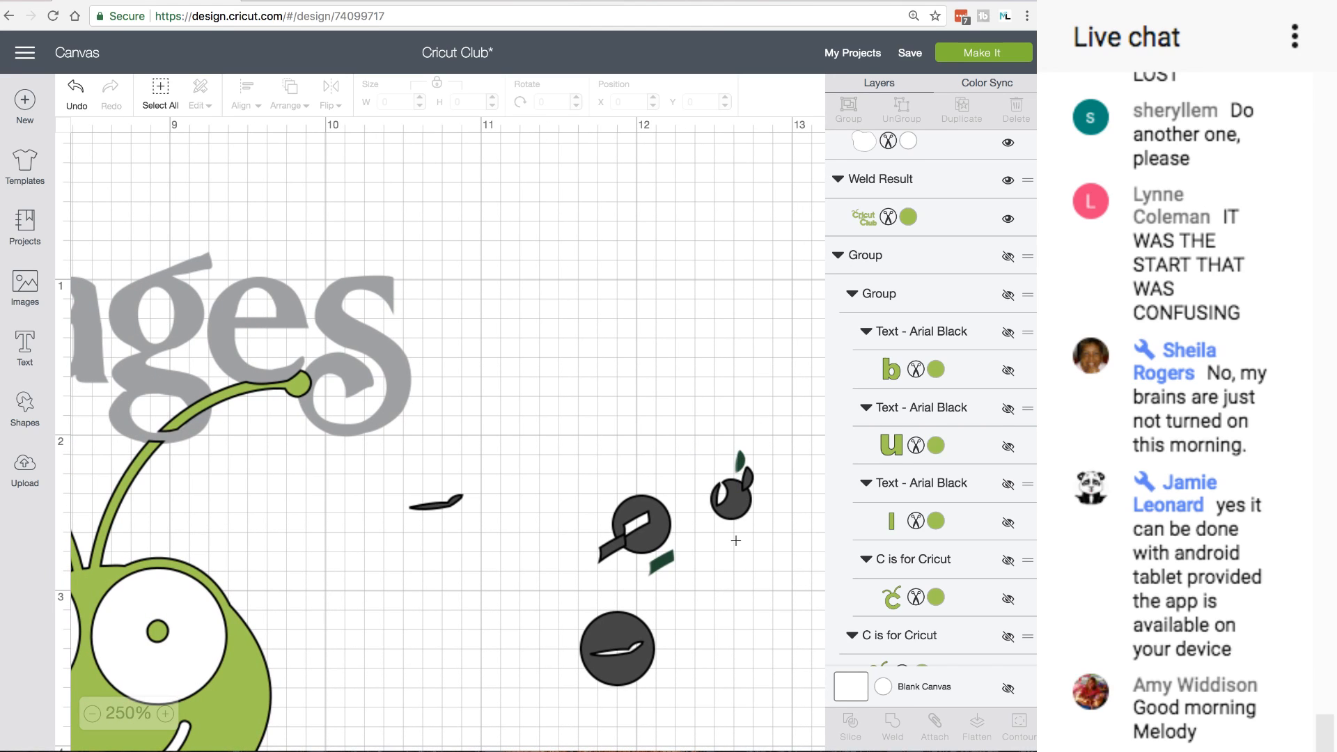
left_click(735, 487)
left_click_drag(741, 503, 542, 584)
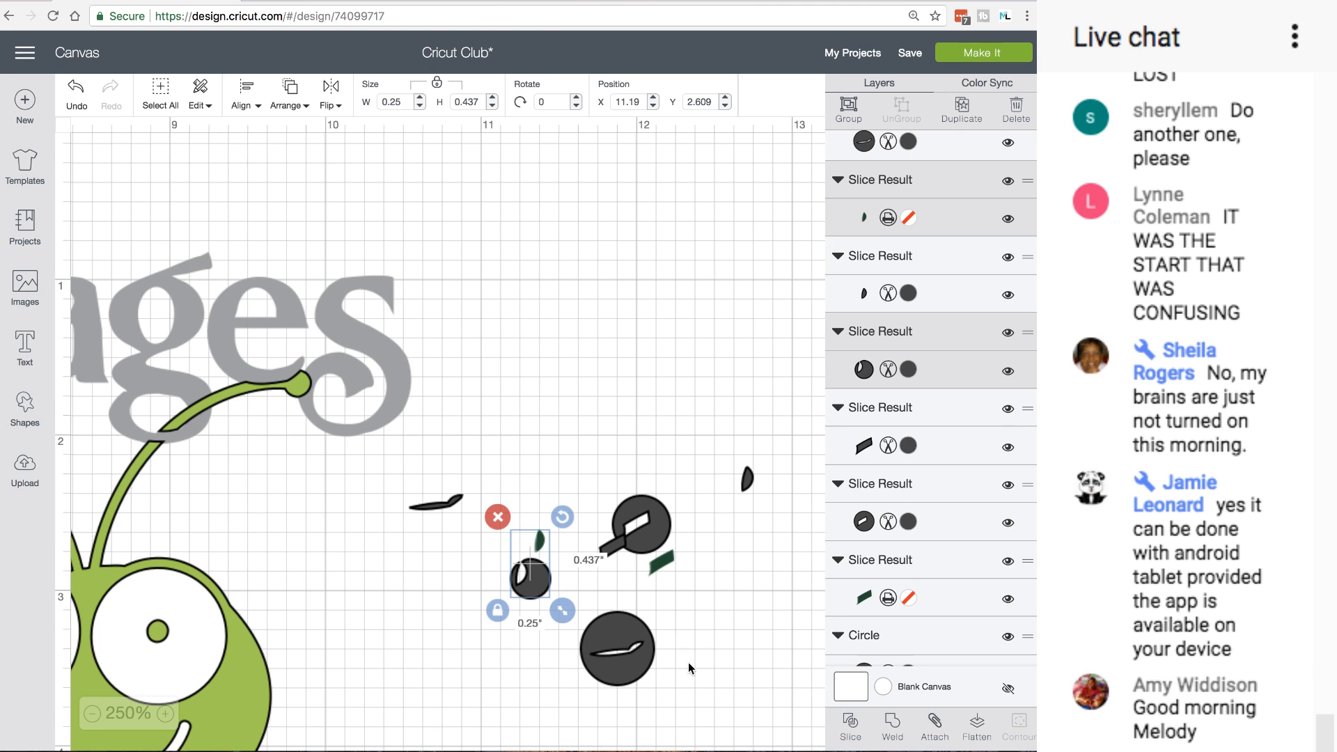
left_click_drag(690, 683, 410, 445)
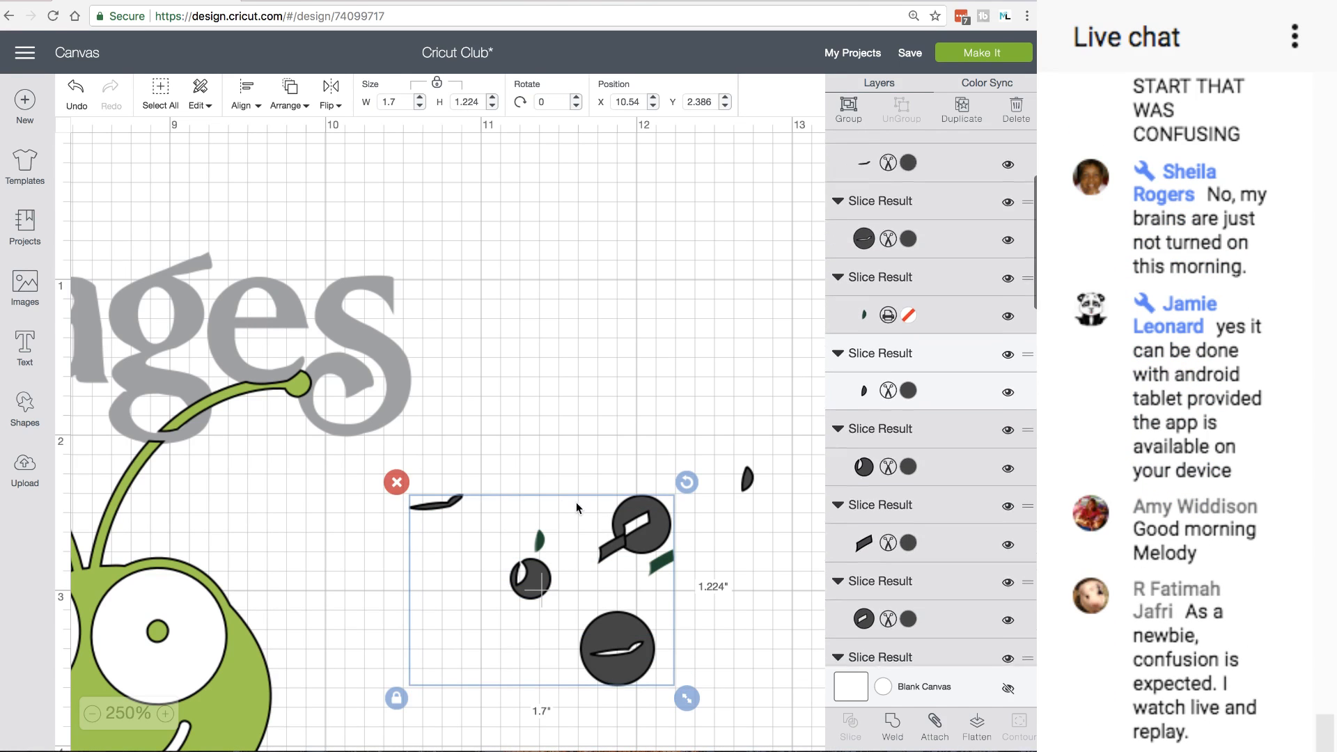
left_click(396, 482)
left_click_drag(728, 451, 774, 493)
left_click(730, 455)
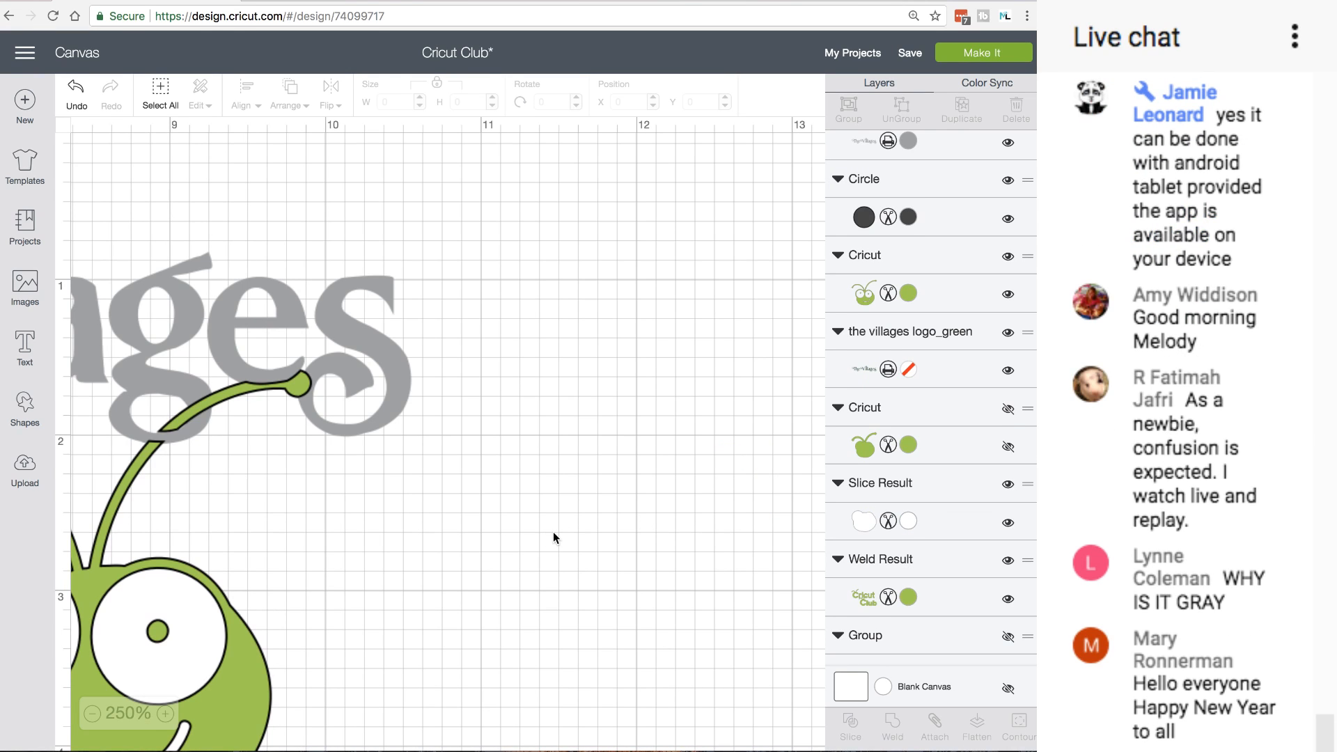
Recolor the welded The Villages logo to white
left_click(384, 290)
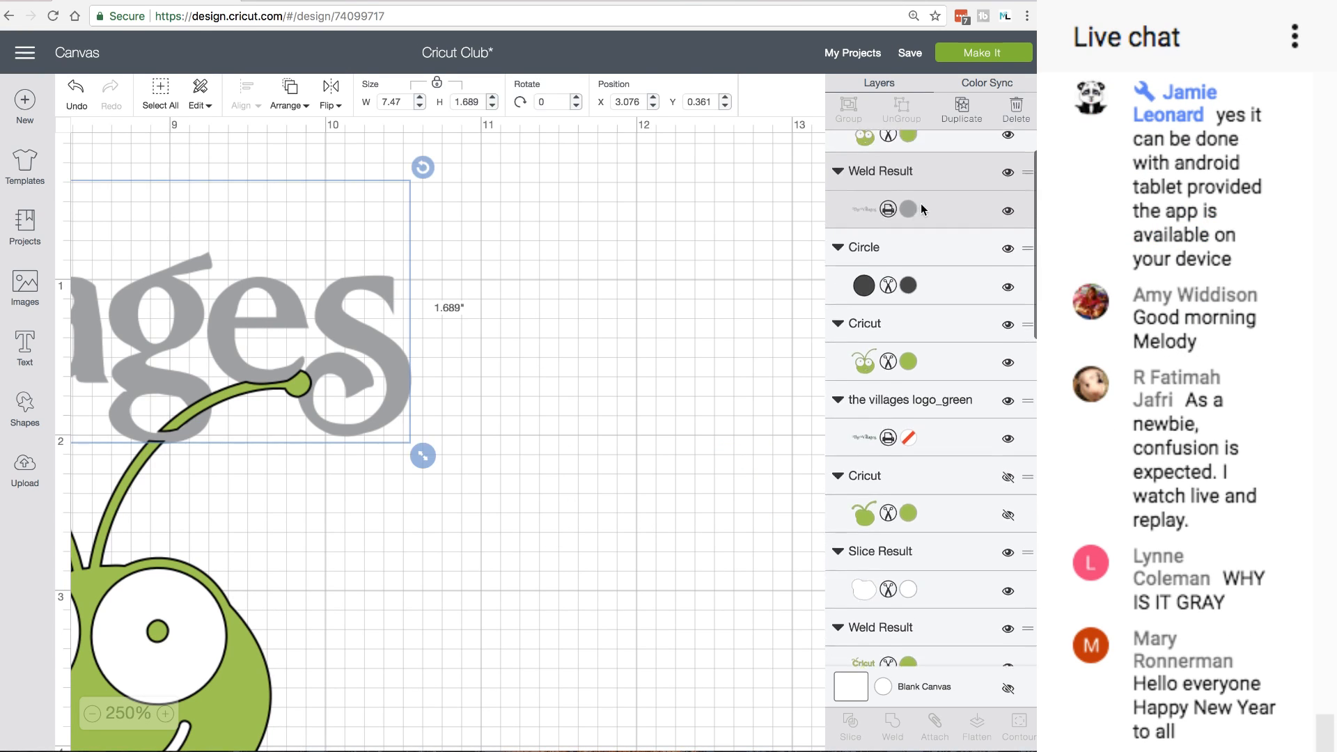
left_click(910, 217)
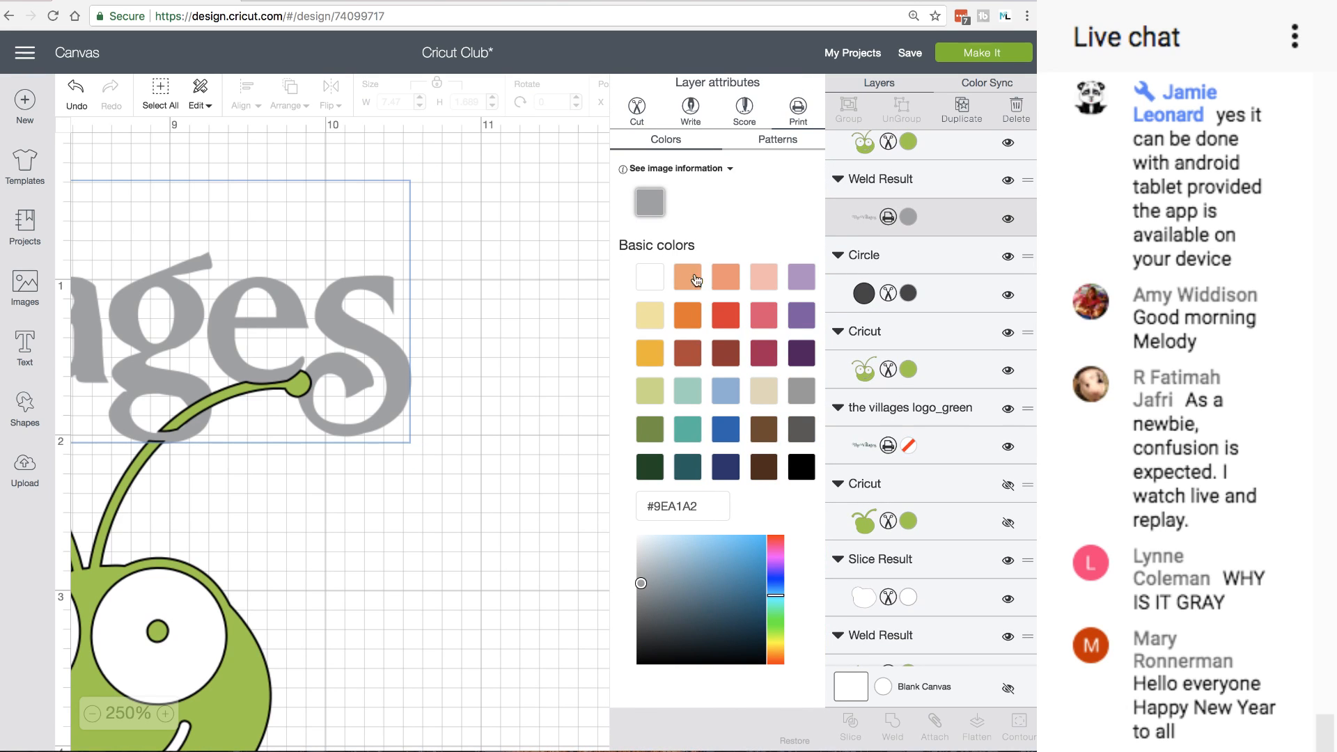
left_click(658, 280)
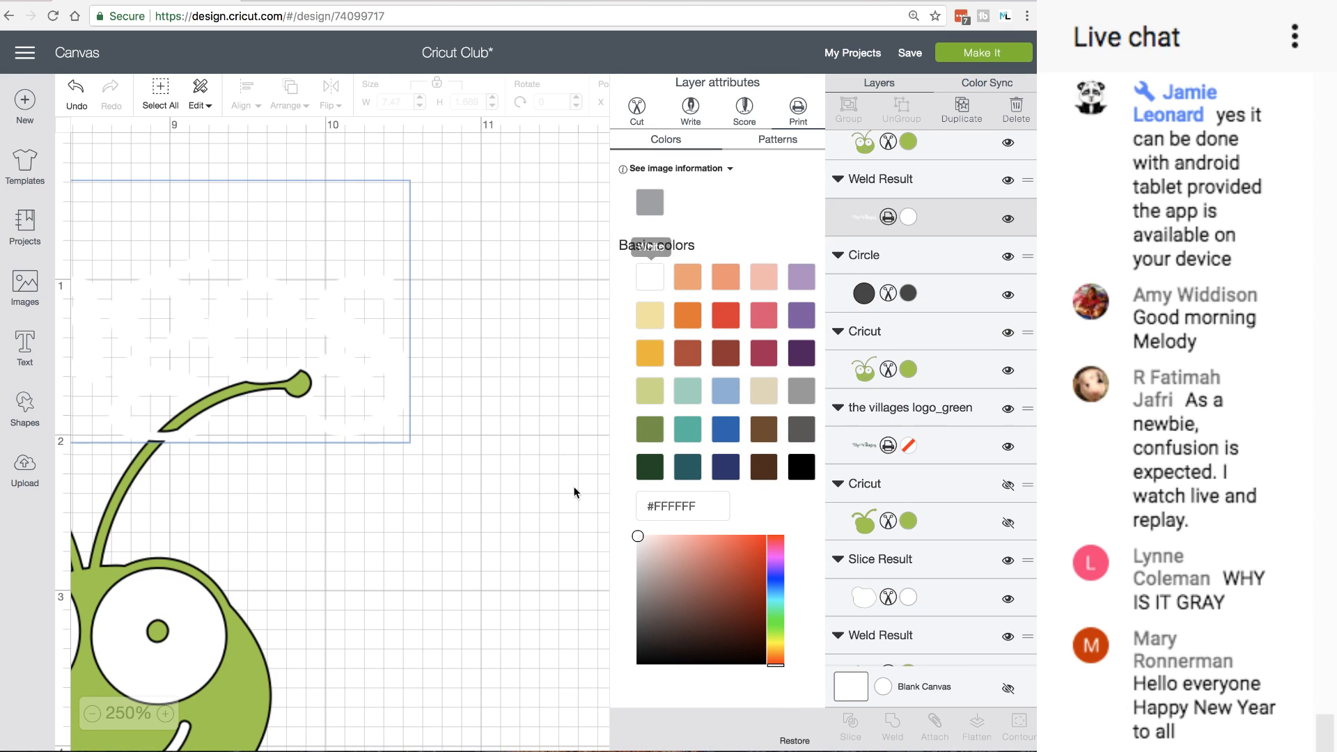
Set the Circle layer's color to black and change the blank canvas color to black
left_click(843, 691)
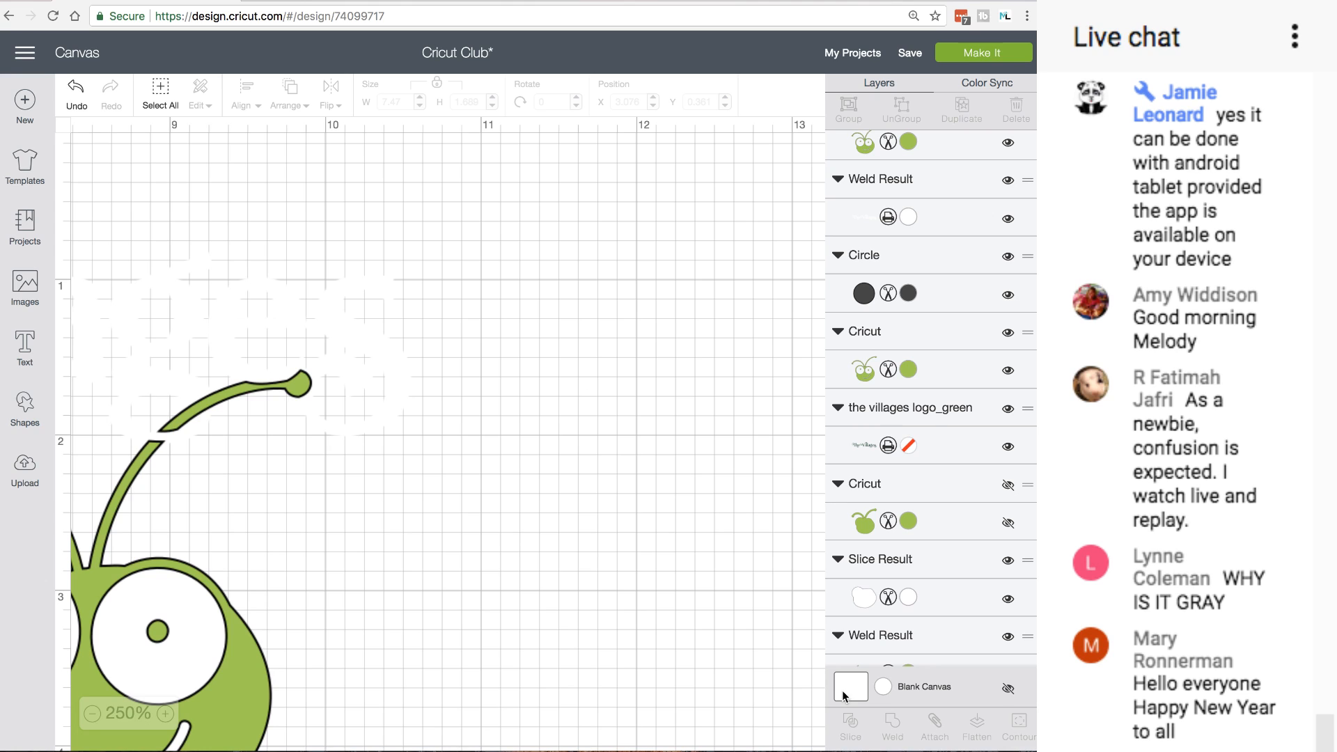
left_click(865, 297)
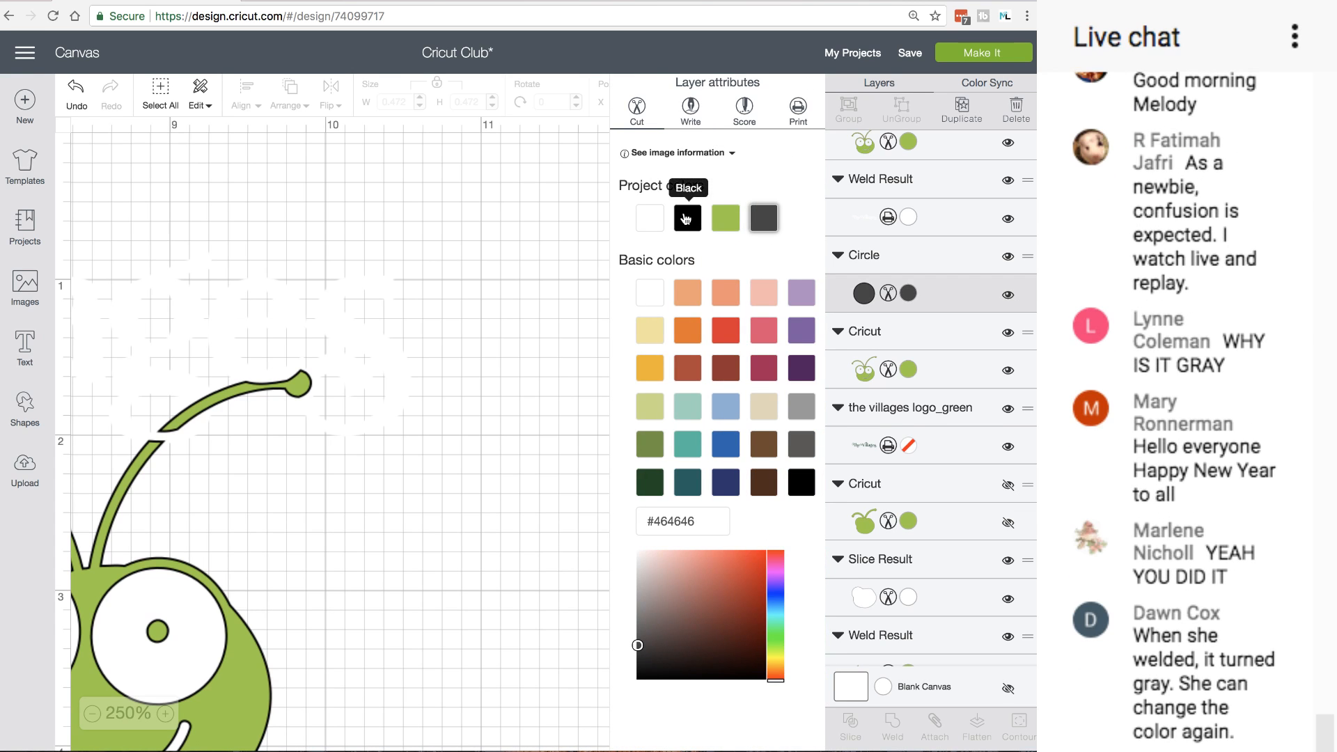
left_click(686, 219)
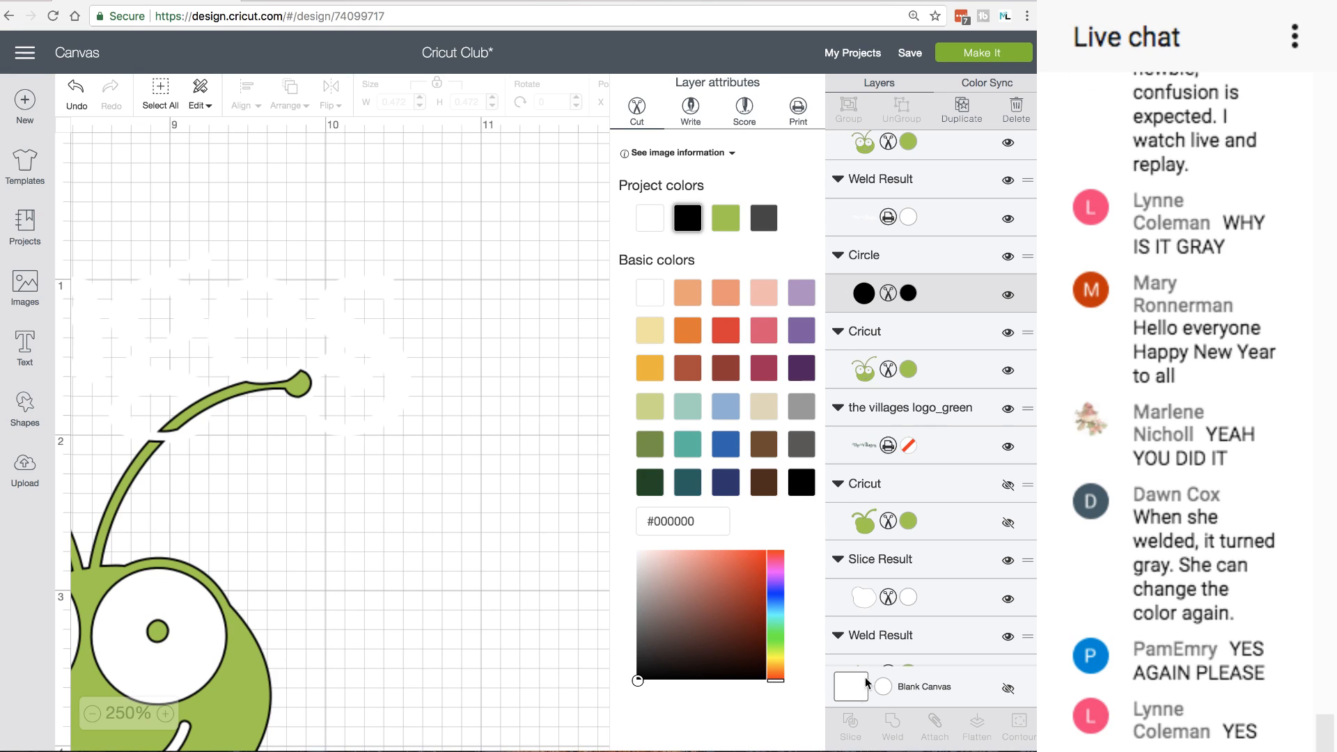
left_click(892, 688)
left_click(887, 686)
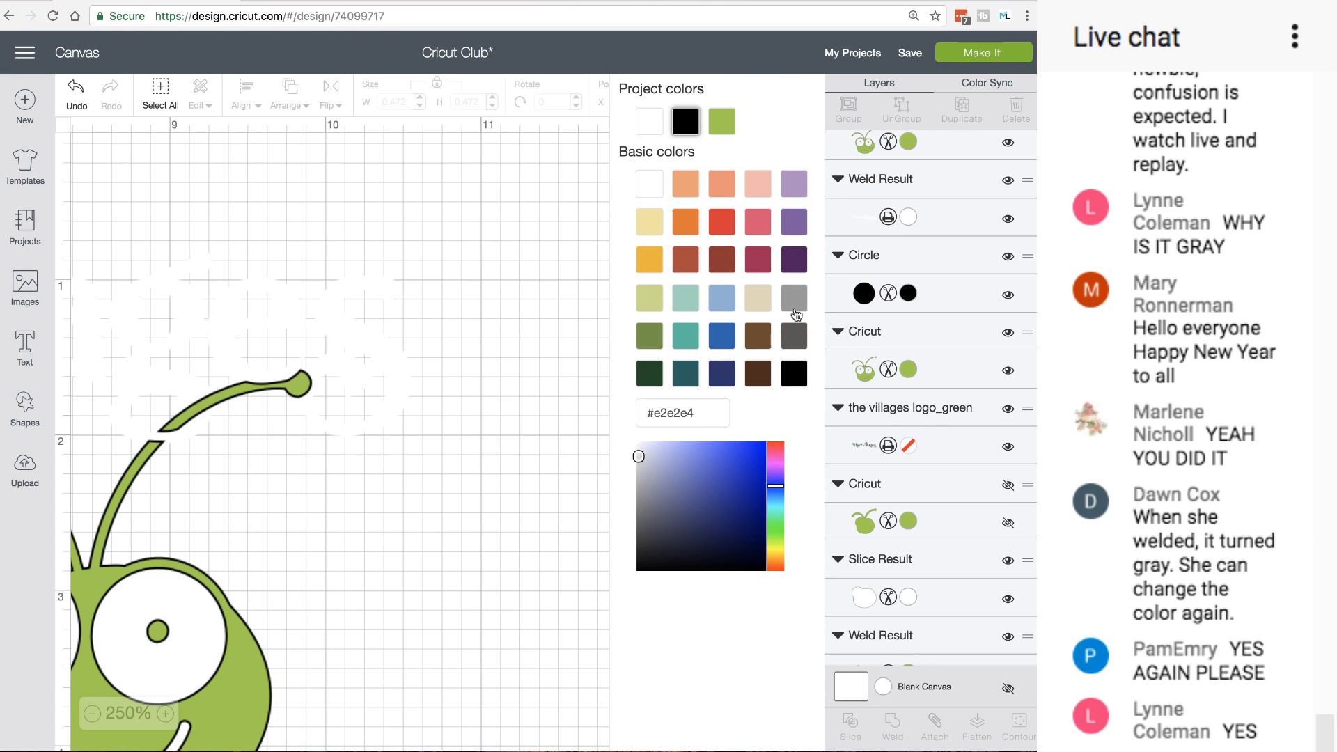
left_click(695, 126)
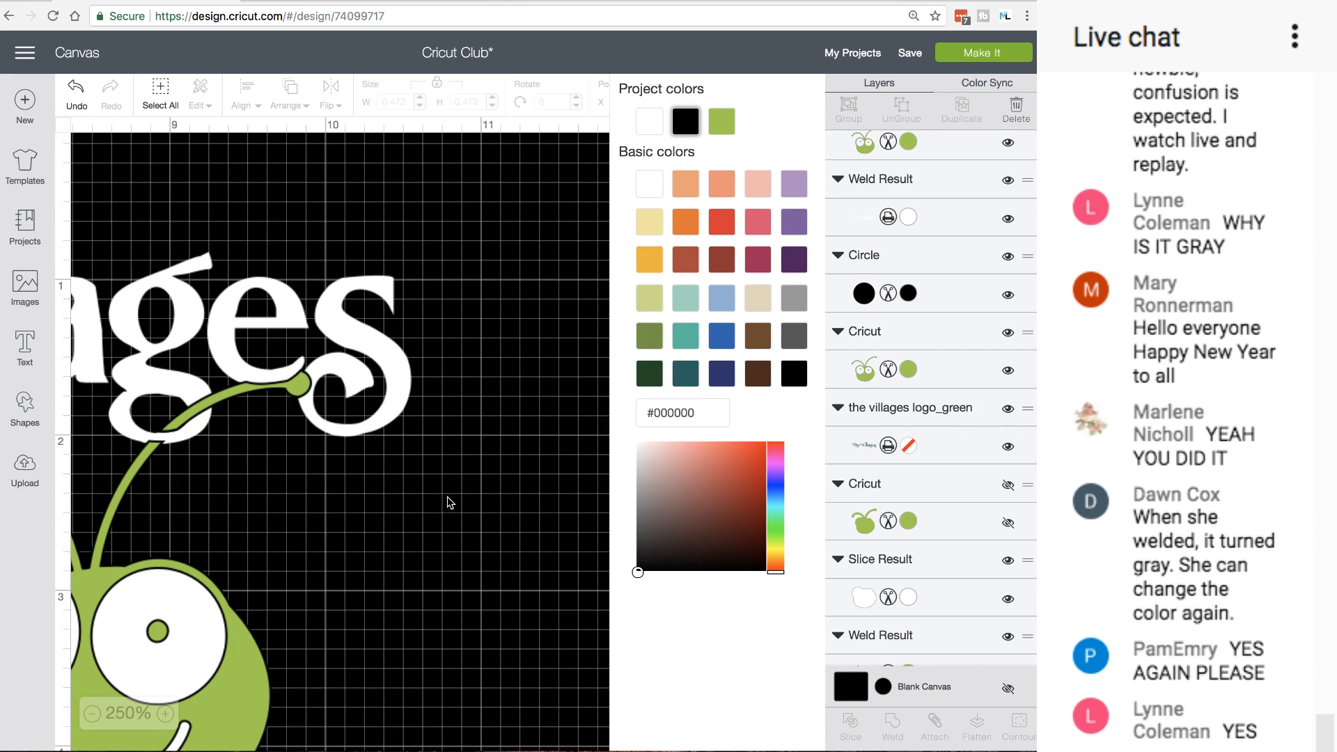
Examine the full Villages Cricut Club design against the black canvas at 125% zoom
scroll(449, 496, "left", 5)
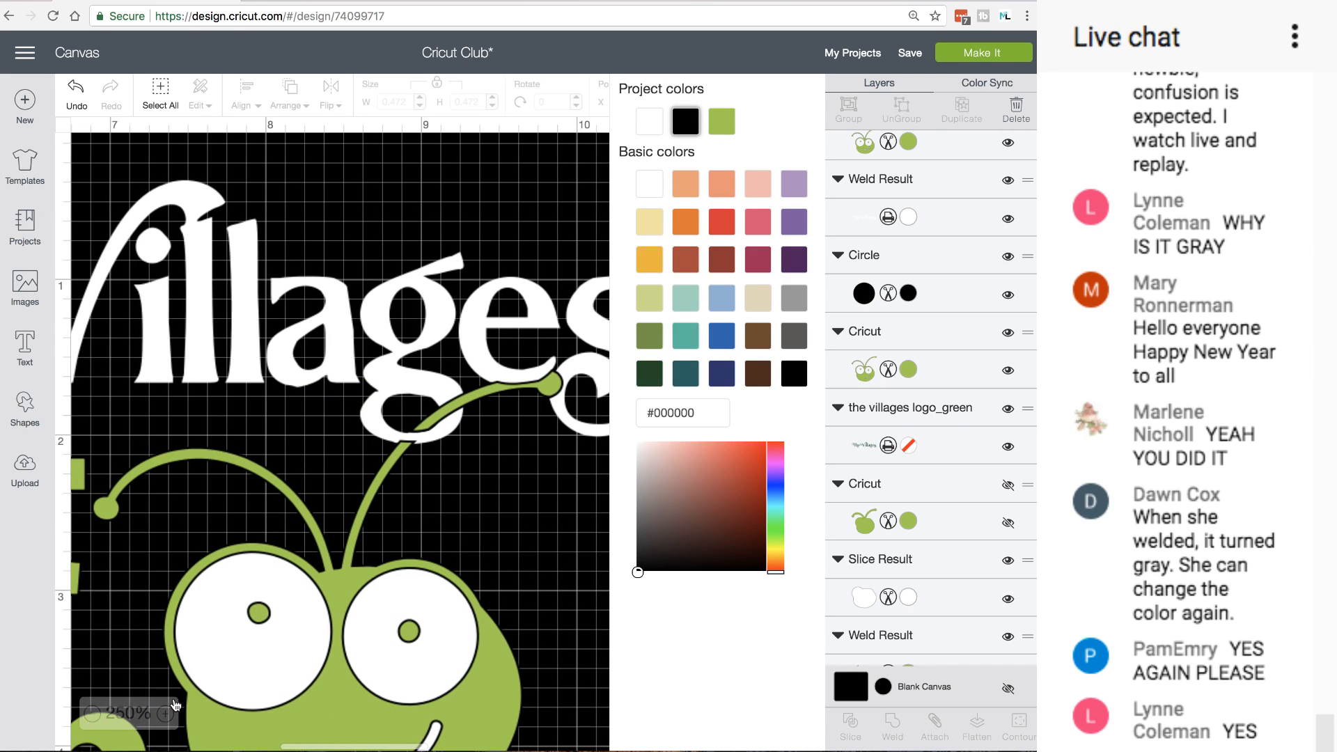
left_click(93, 715)
left_click(92, 715)
left_click(93, 715)
scroll(279, 575, "left", 10)
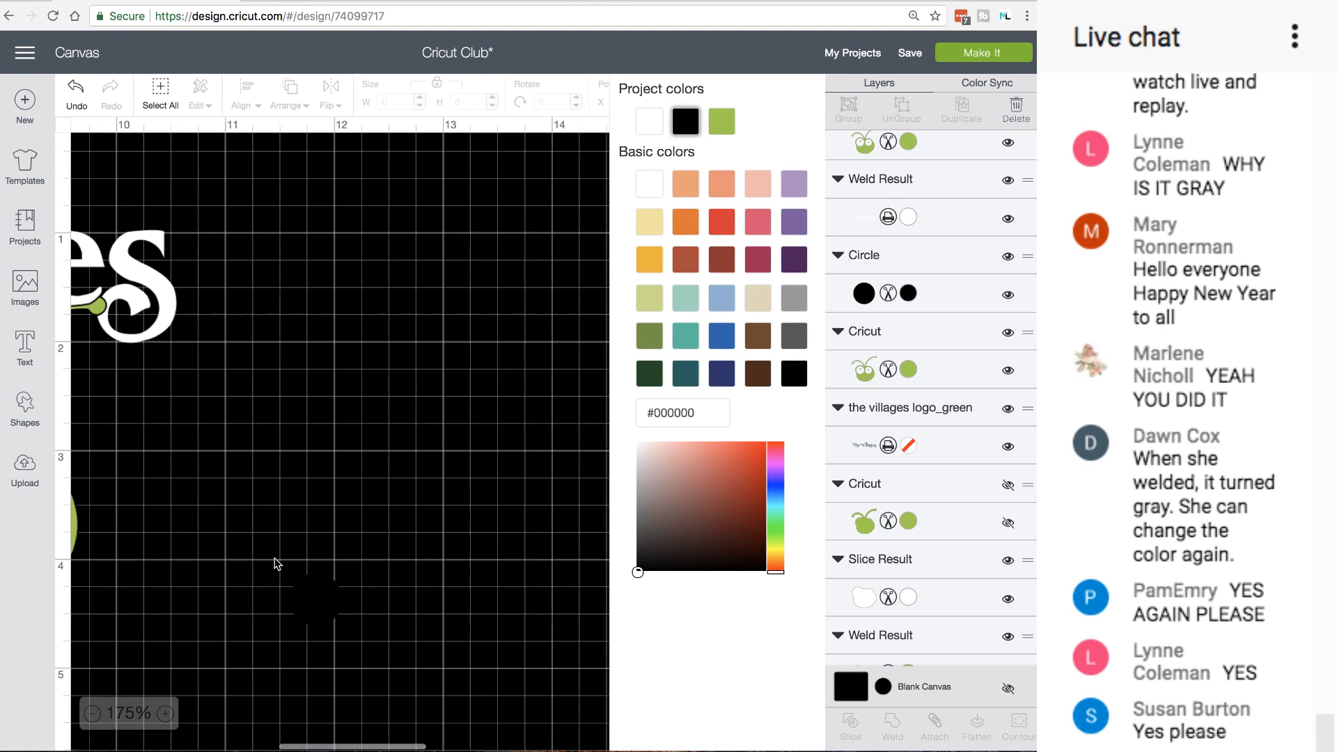
scroll(282, 568, "left", 3)
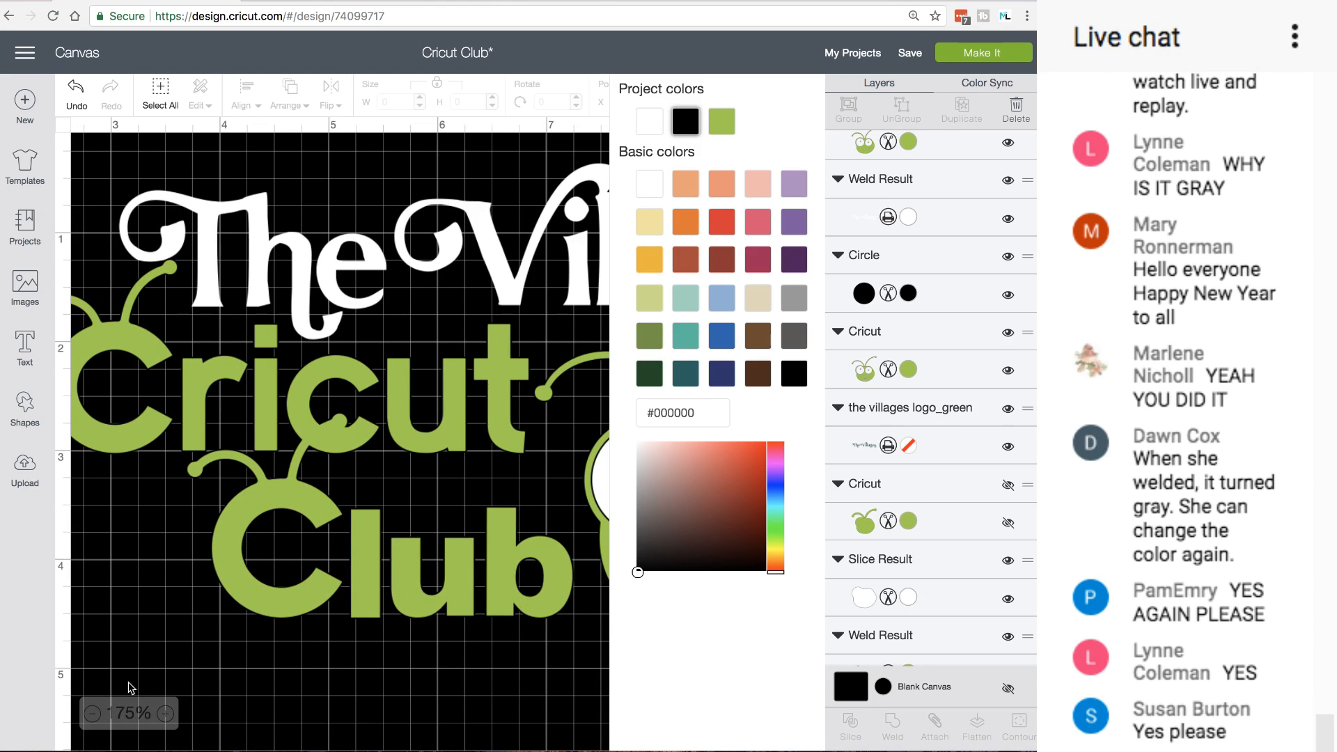
left_click(93, 715)
left_click(93, 714)
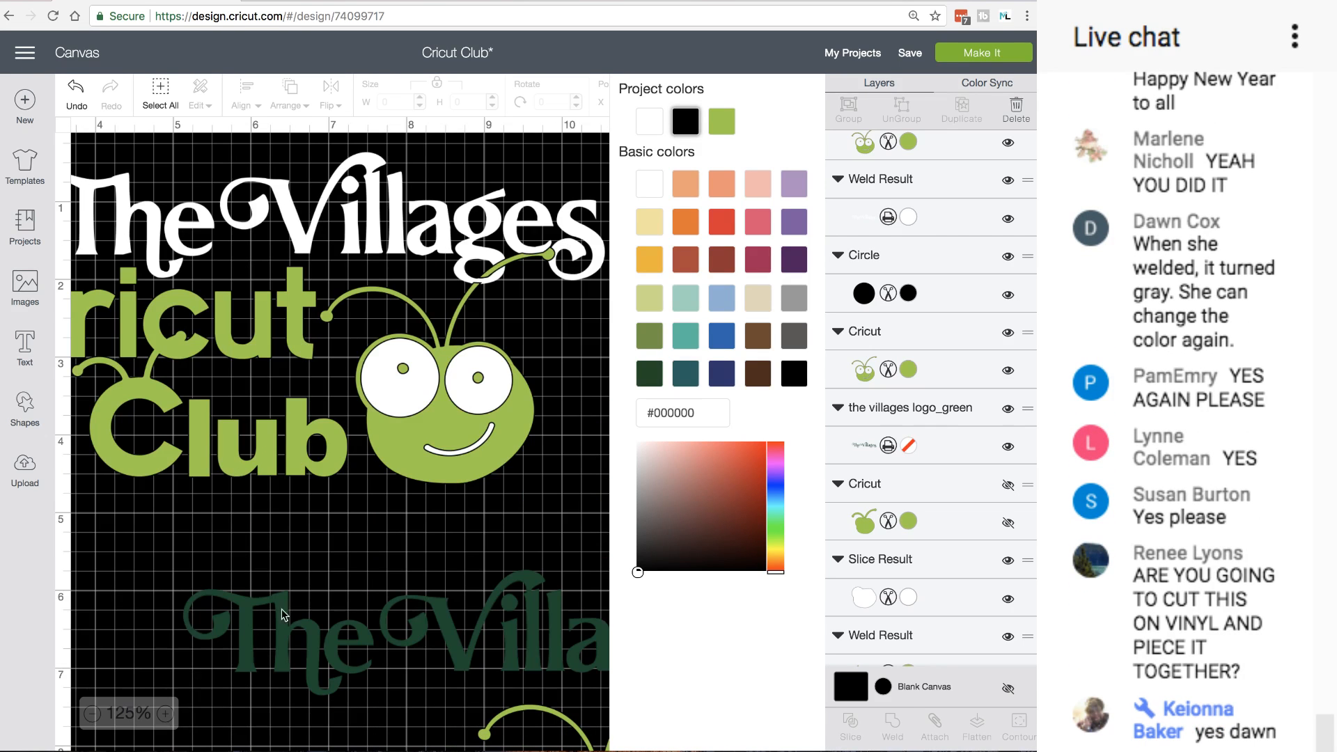
scroll(337, 537, "right", 5)
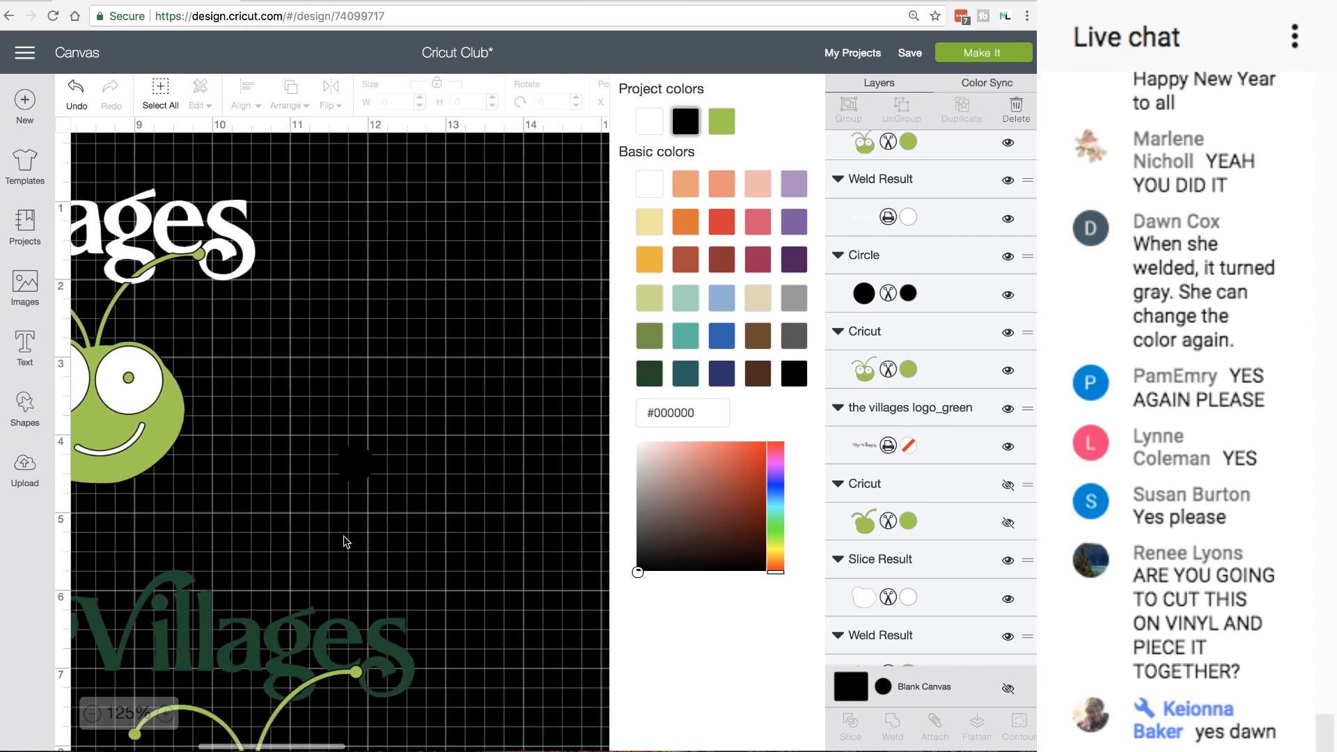
scroll(347, 540, "left", 5)
scroll(353, 547, "right", 2)
scroll(352, 545, "left", 6)
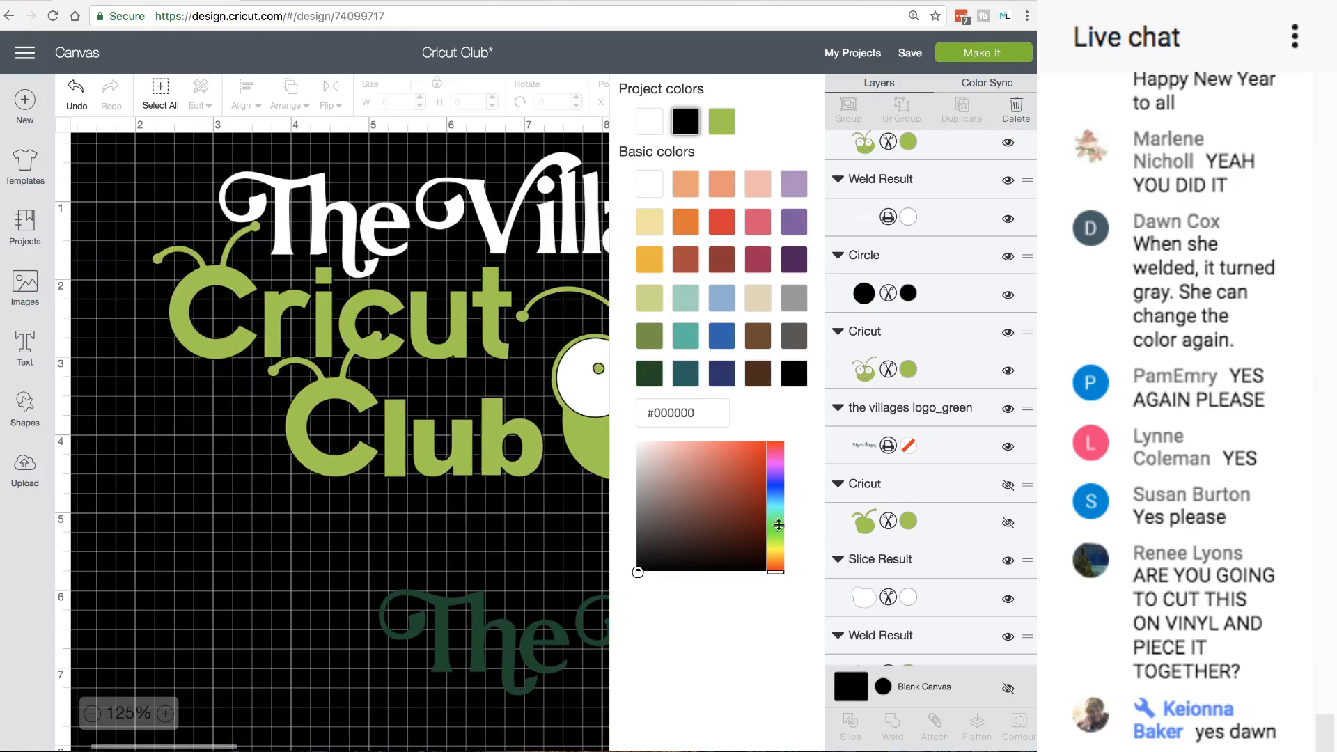
left_click(853, 688)
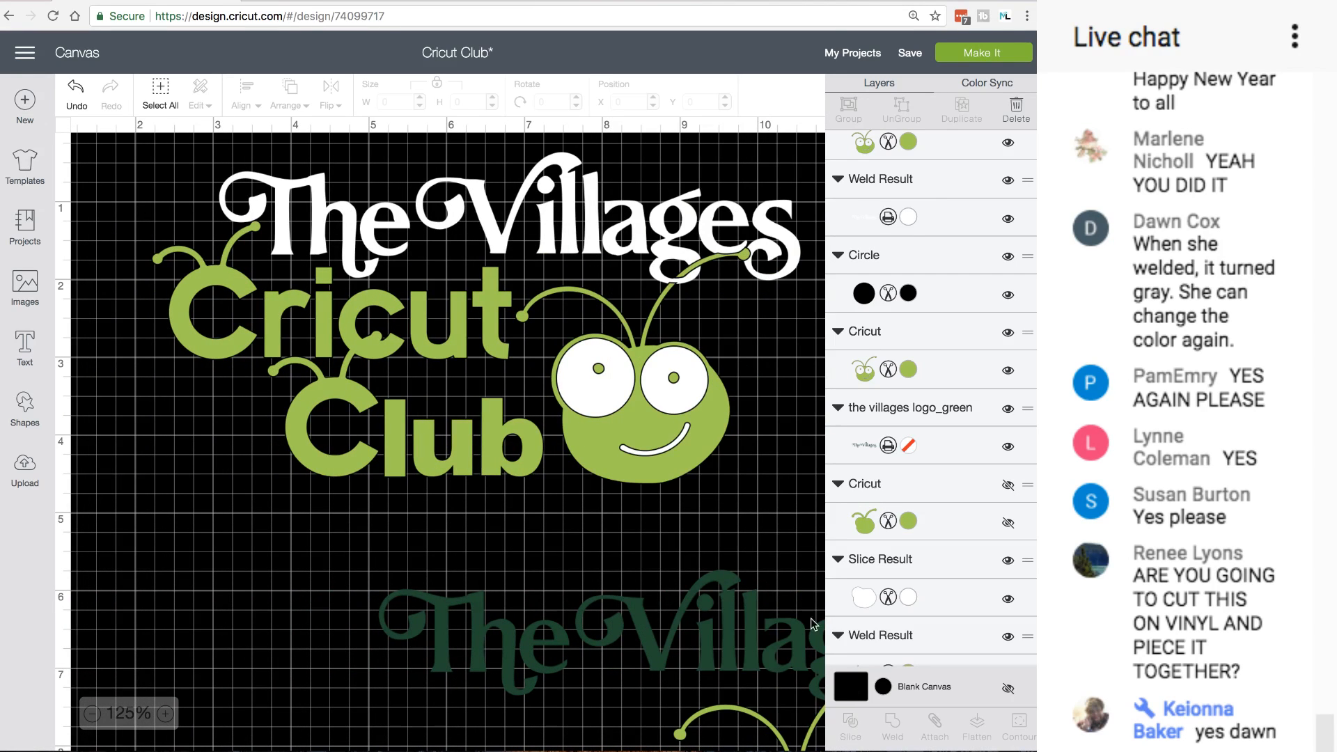
scroll(535, 584, "right", 3)
scroll(535, 583, "left", 1)
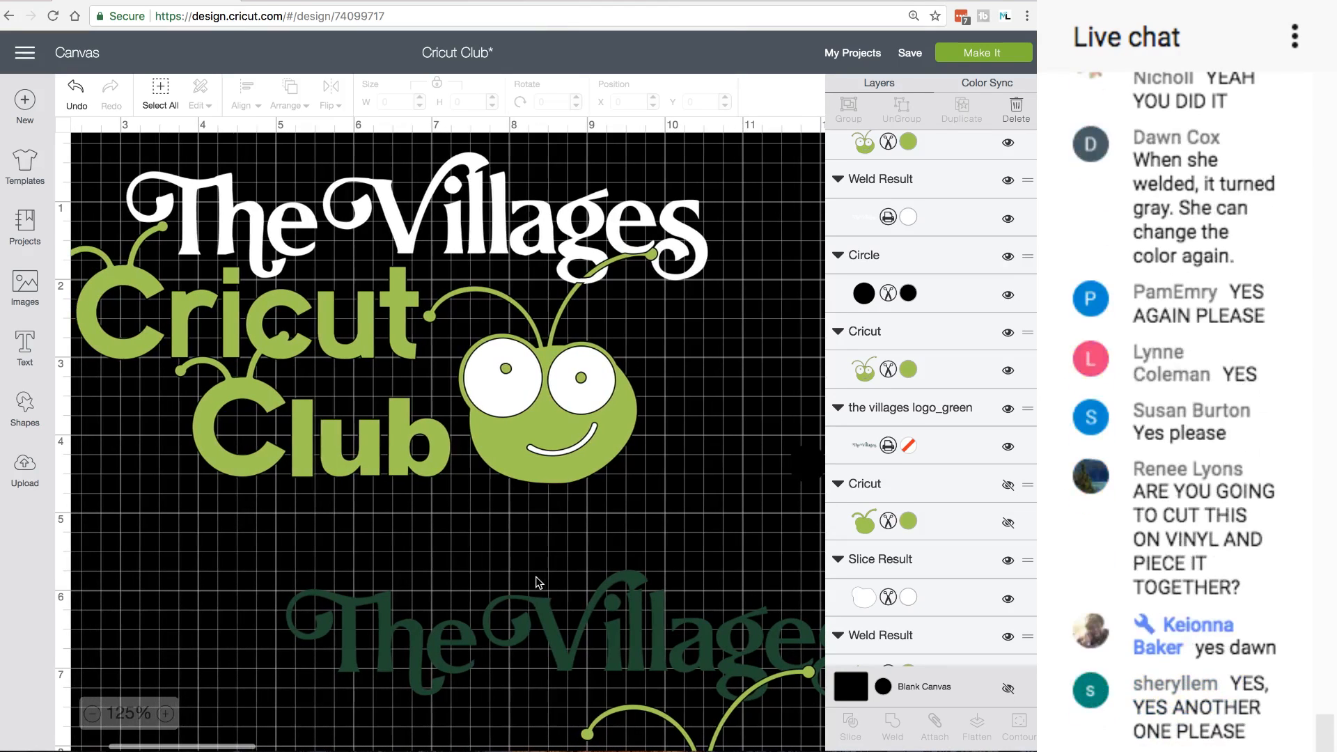
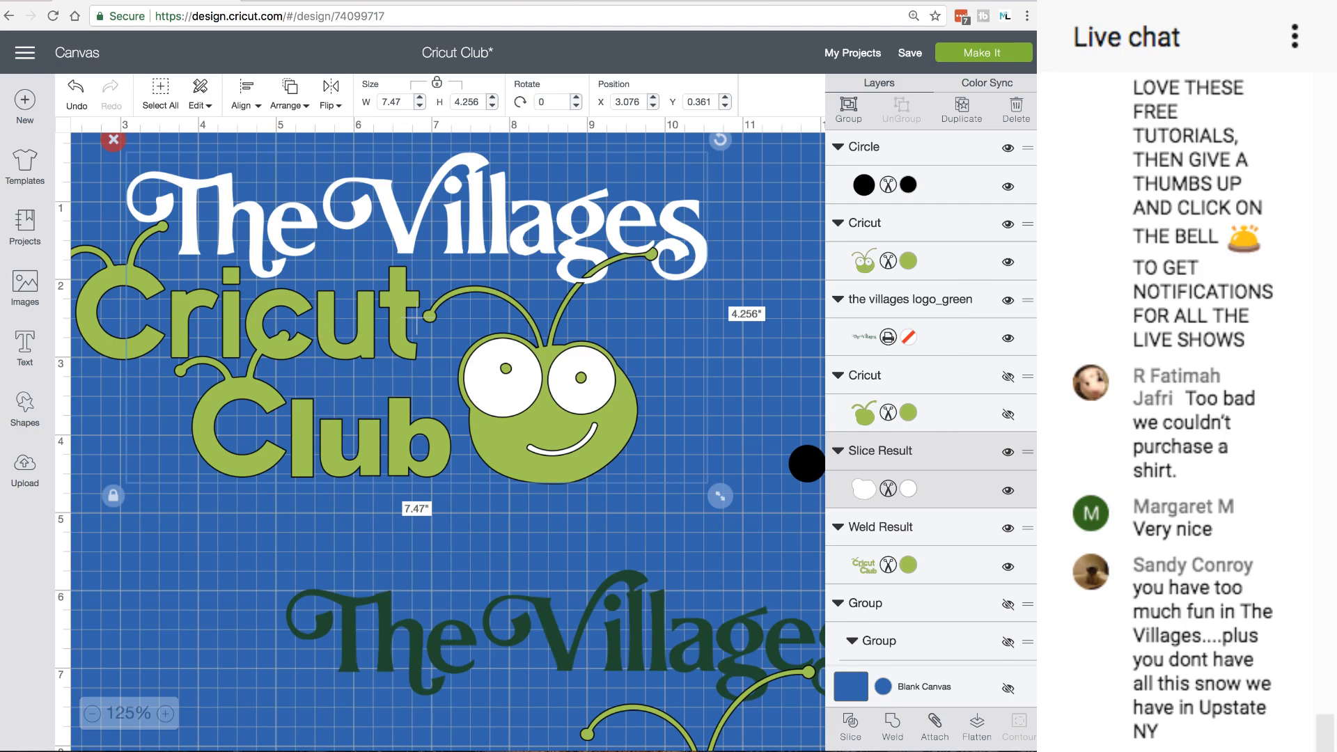
Attach the white The Villages logo to the white bug backing and send the attached pair behind all other layers
left_click(935, 730)
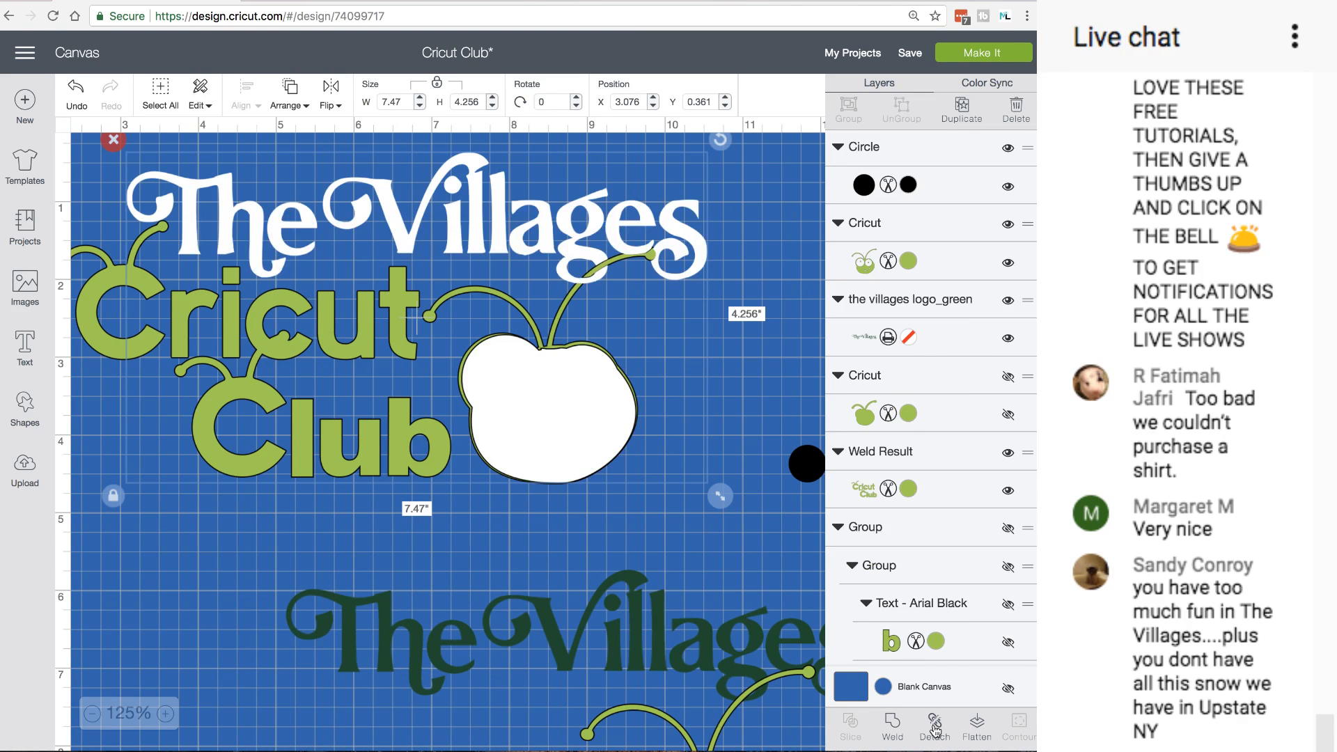
left_click_drag(562, 403, 560, 400)
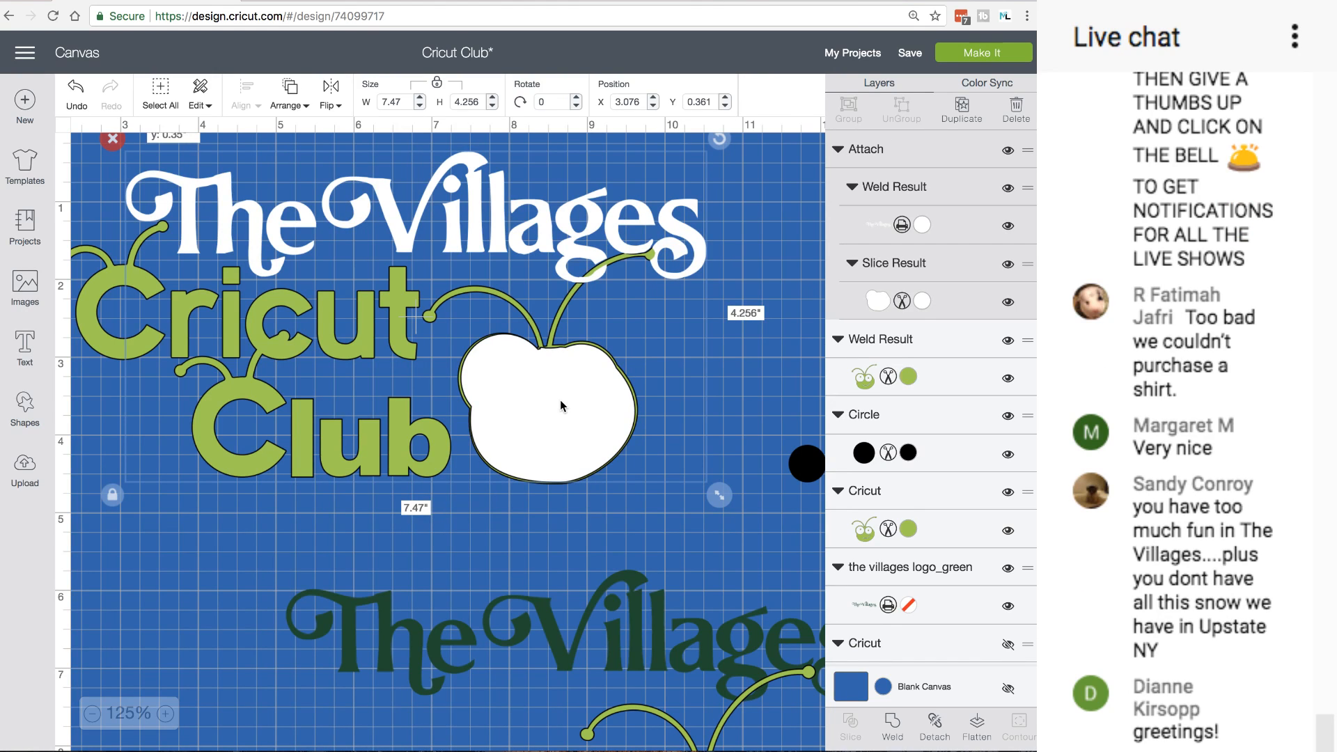
left_click(291, 93)
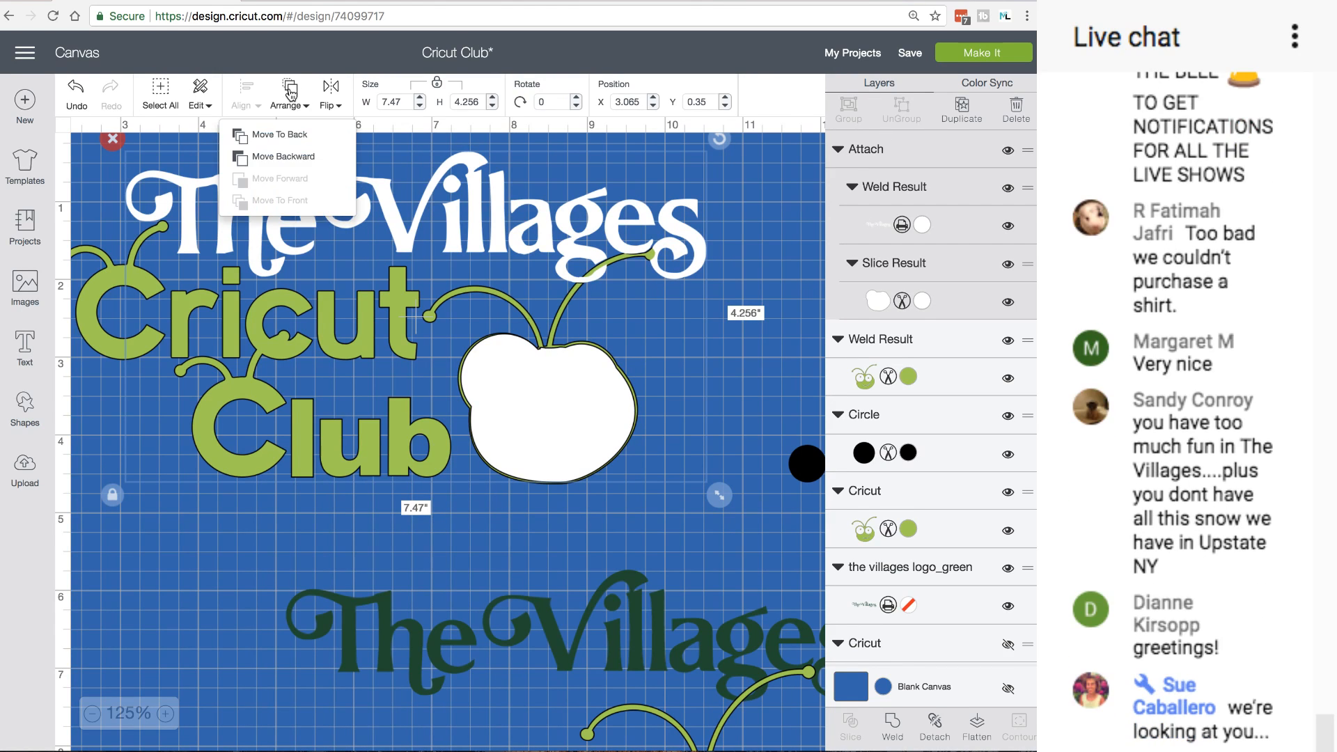
left_click(292, 134)
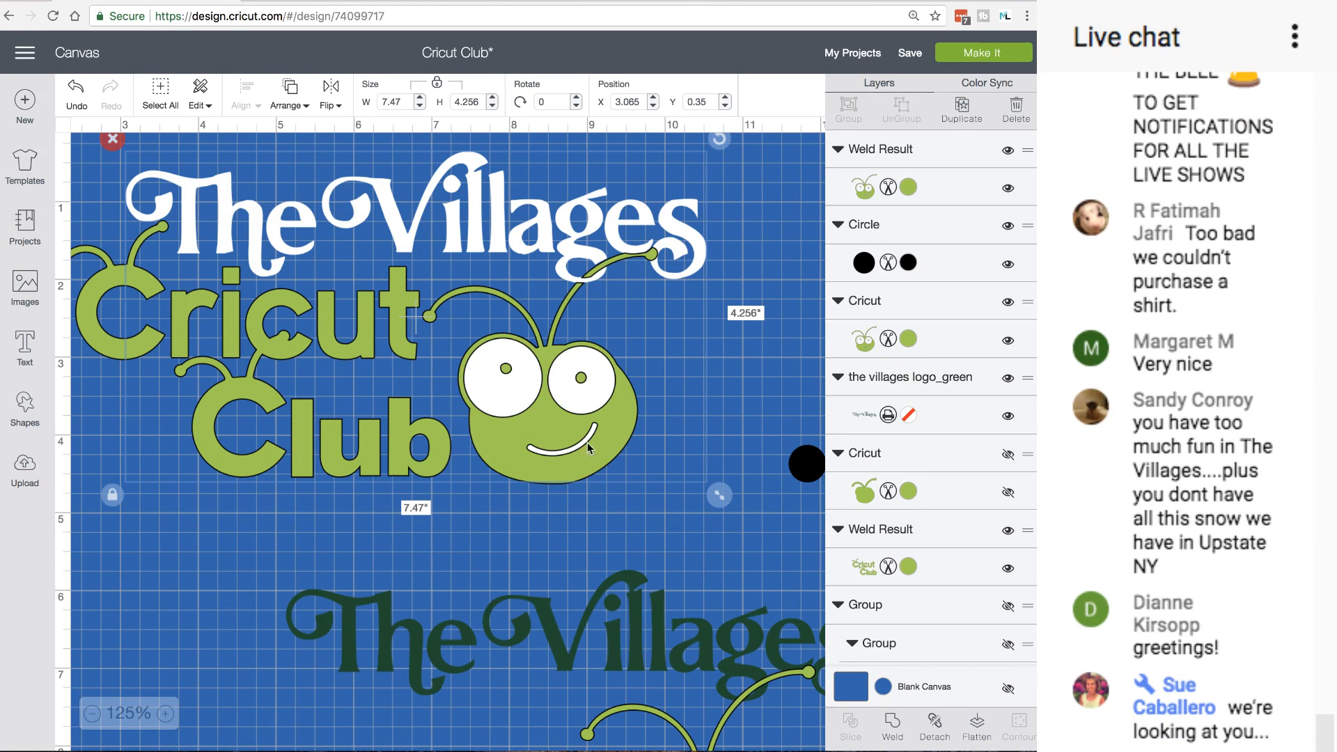
left_click_drag(551, 244, 722, 221)
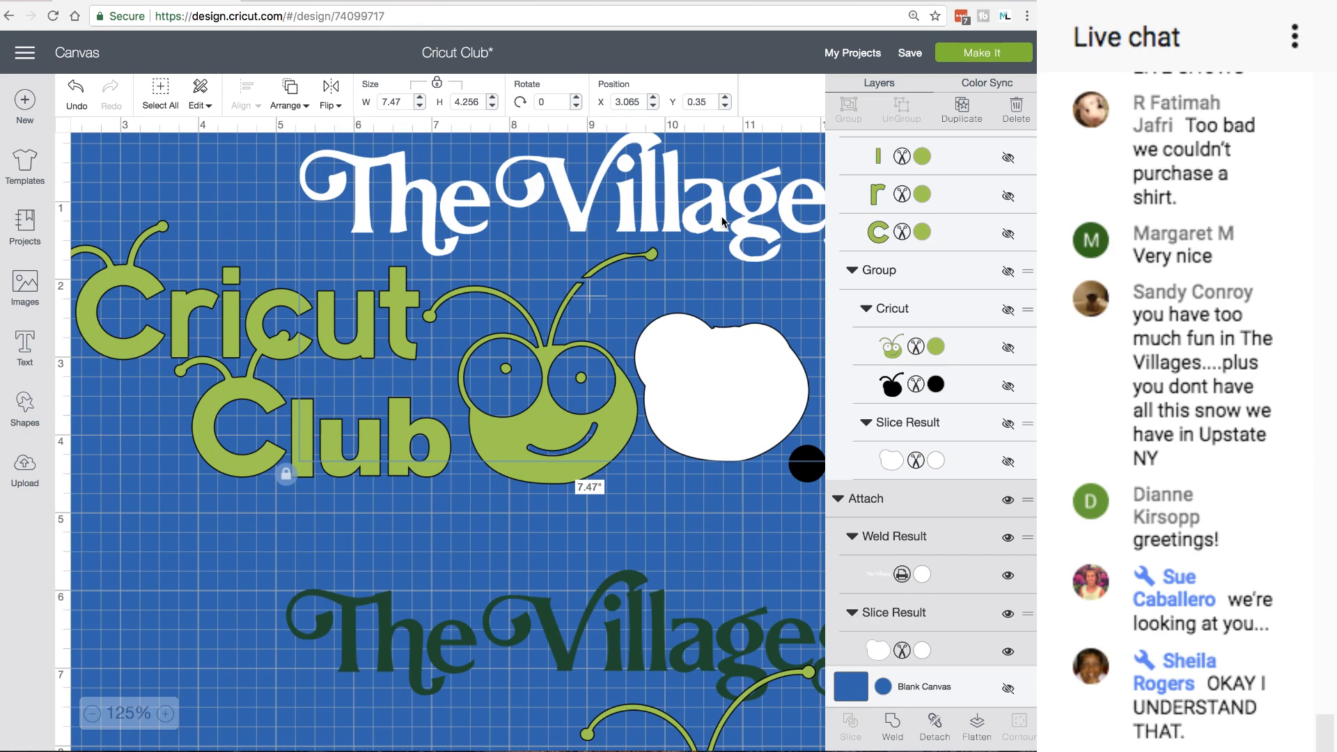
left_click_drag(722, 221, 548, 243)
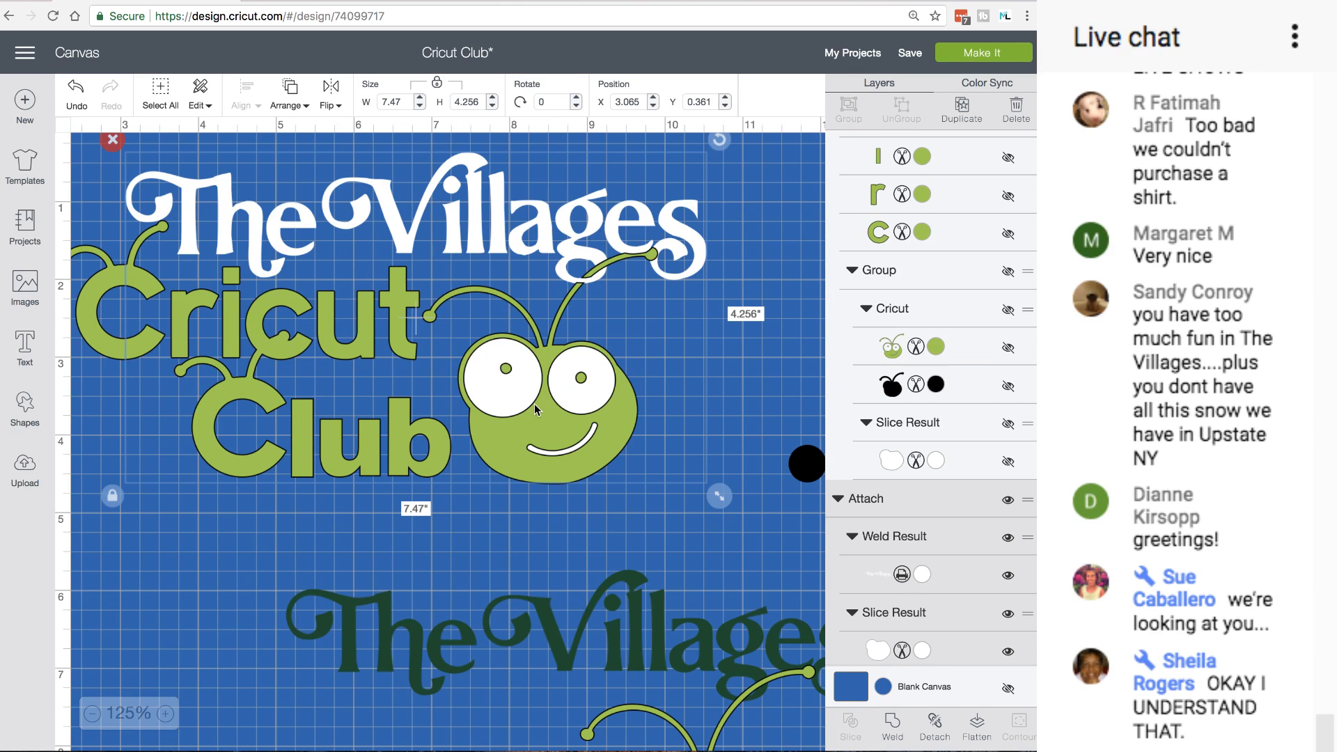
Attach the green Cricut Club lettering to the green bug and nudge the attached pair slightly
left_click(332, 317)
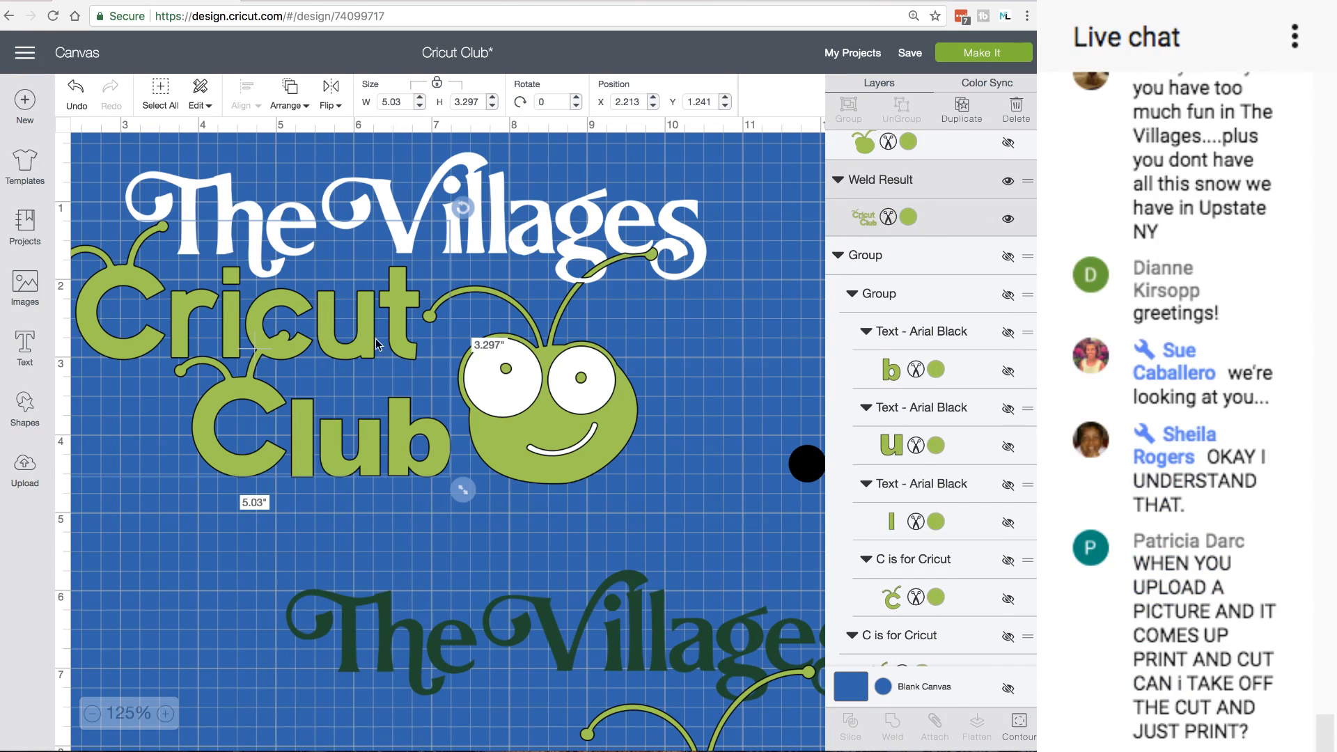
left_click(523, 430, "shift")
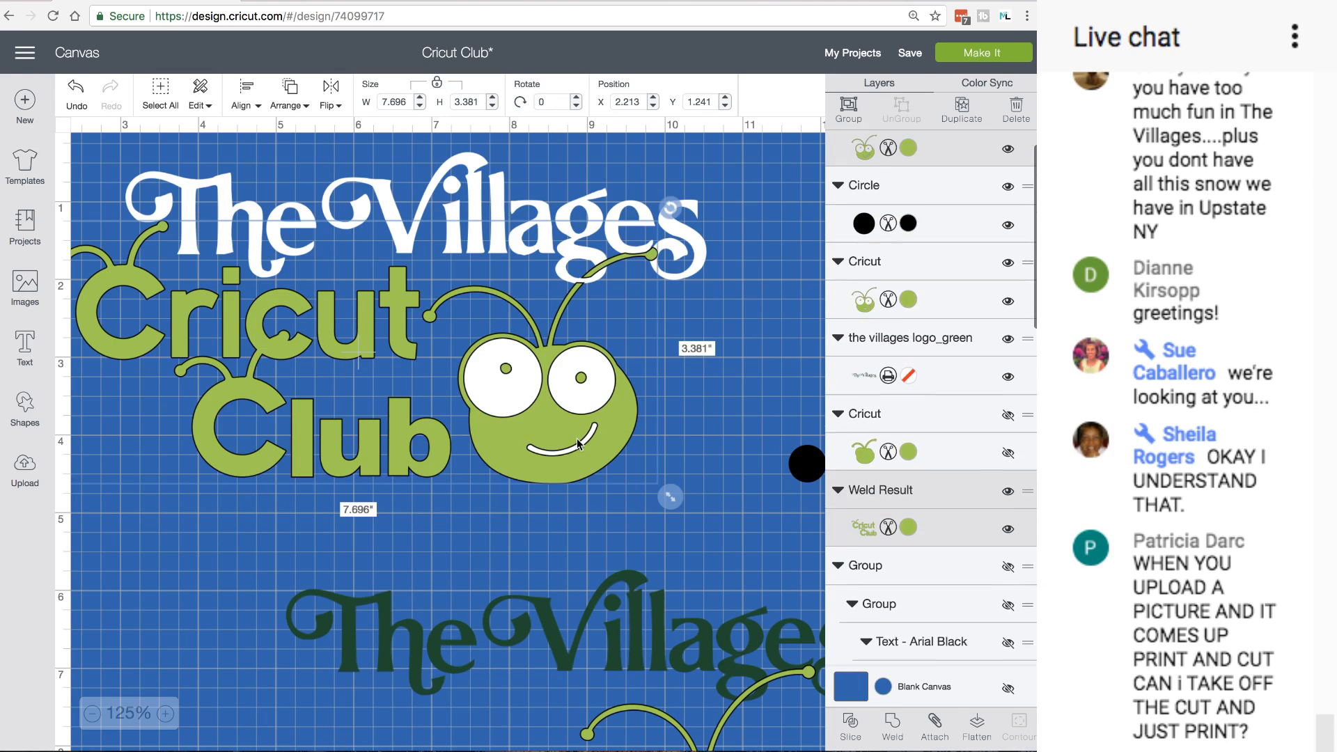
left_click(936, 724)
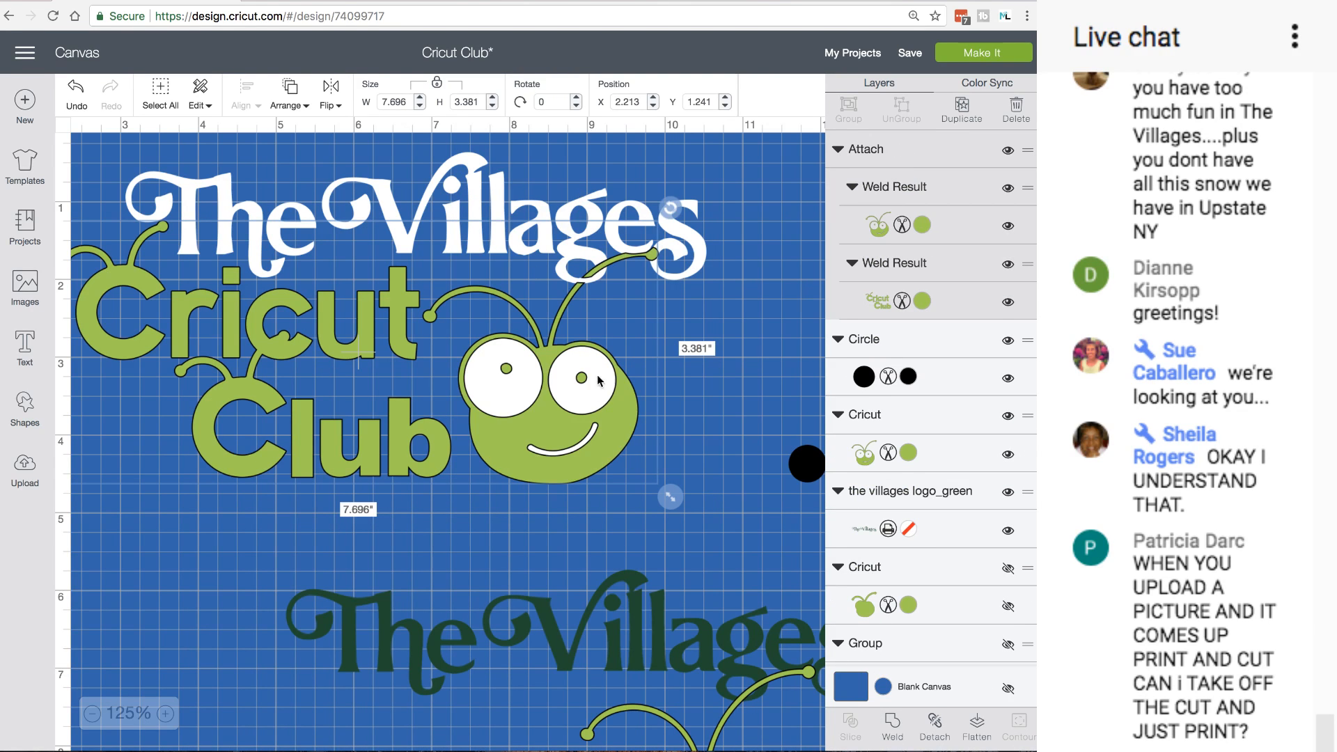
mouse_move(558, 421)
left_mouse_down()
mouse_move(491, 432)
mouse_move(553, 442)
mouse_move(541, 477)
mouse_move(555, 422)
left_mouse_up()
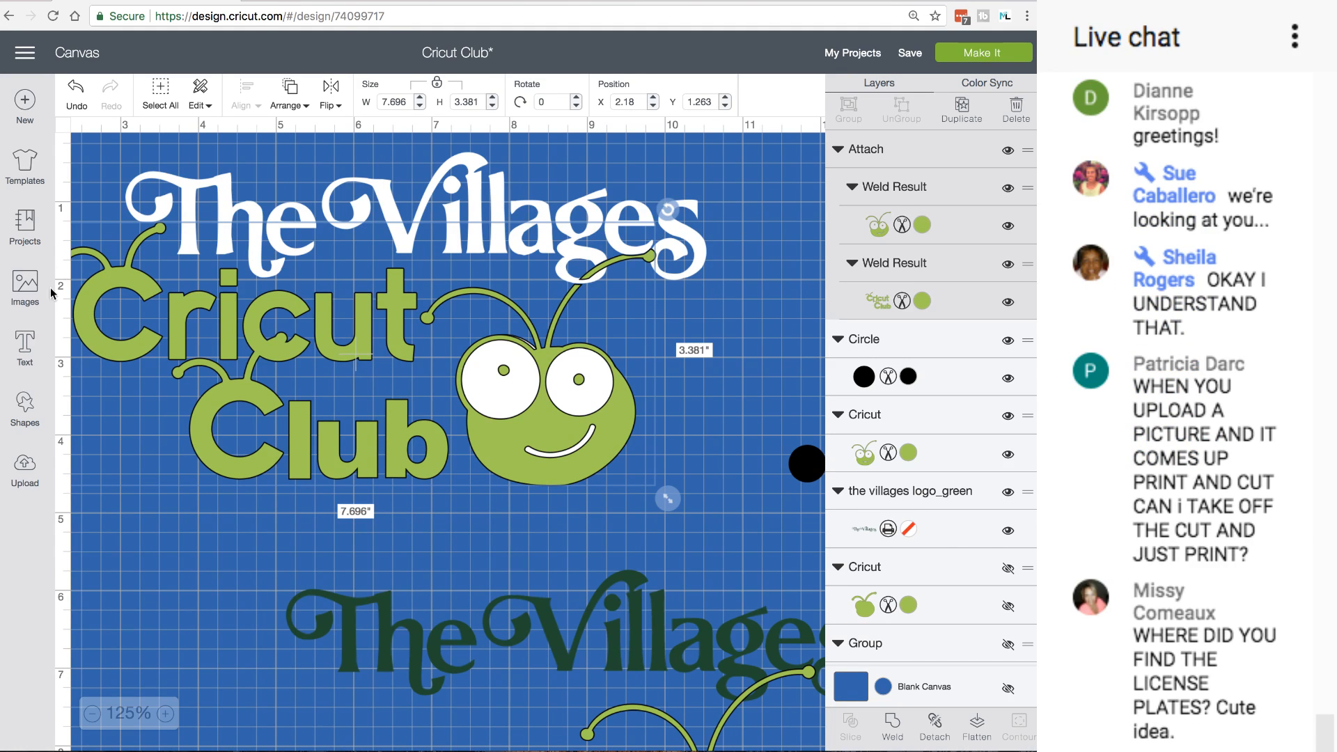
Bring up the image upload page, and search Google for "the villages logo" in a new browser tab
left_click(24, 467)
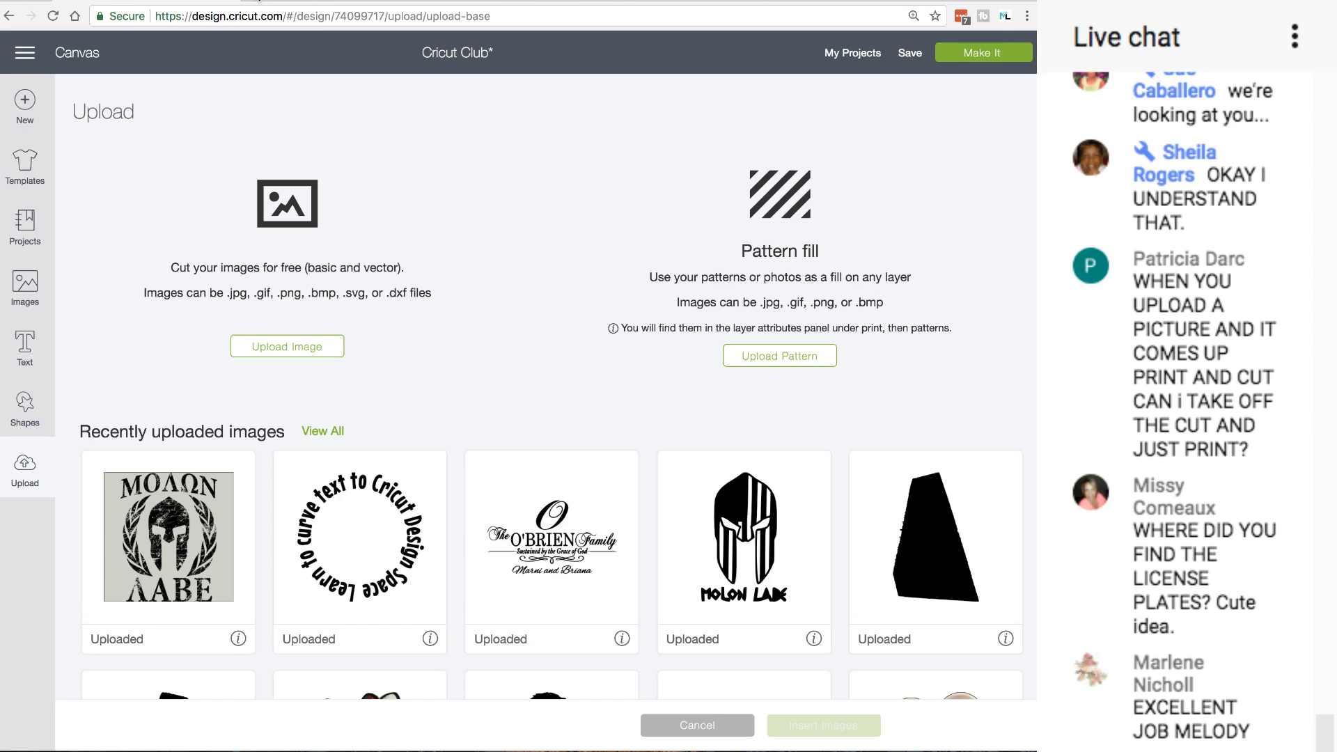
key("ctrl+t")
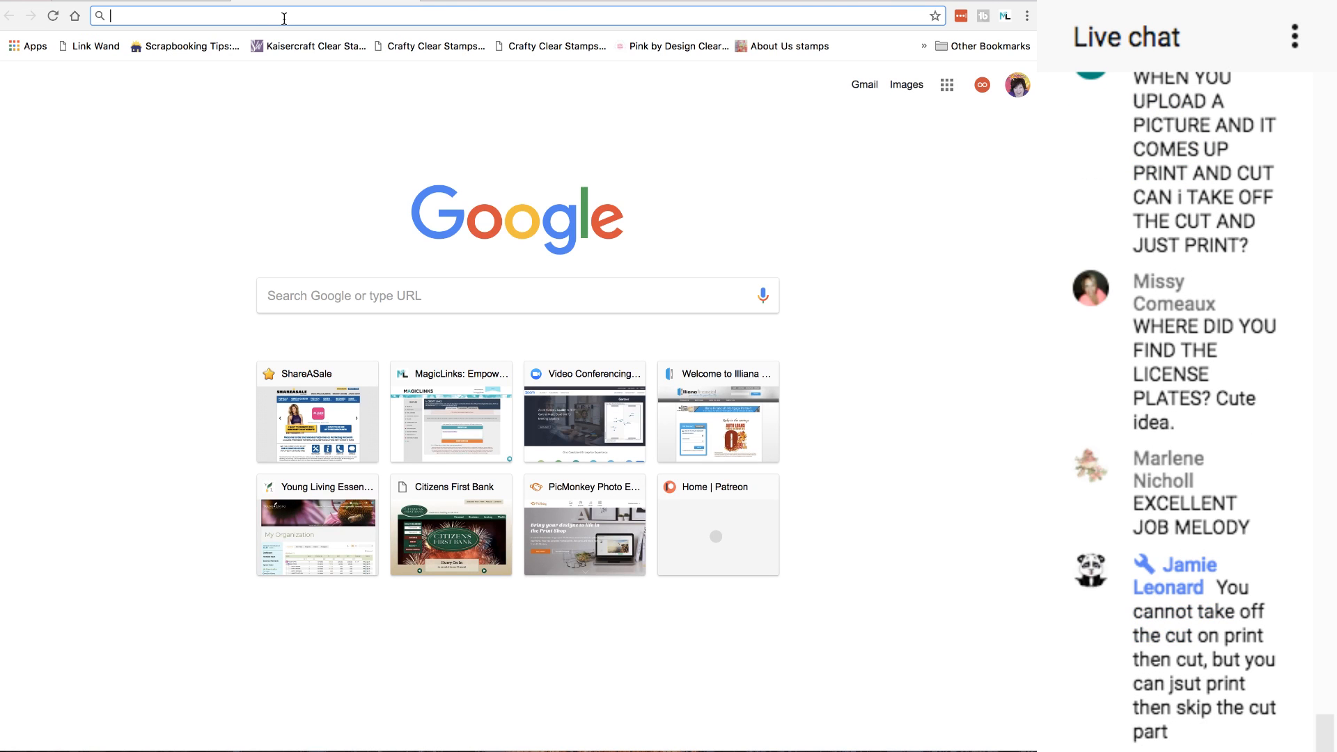
type("the")
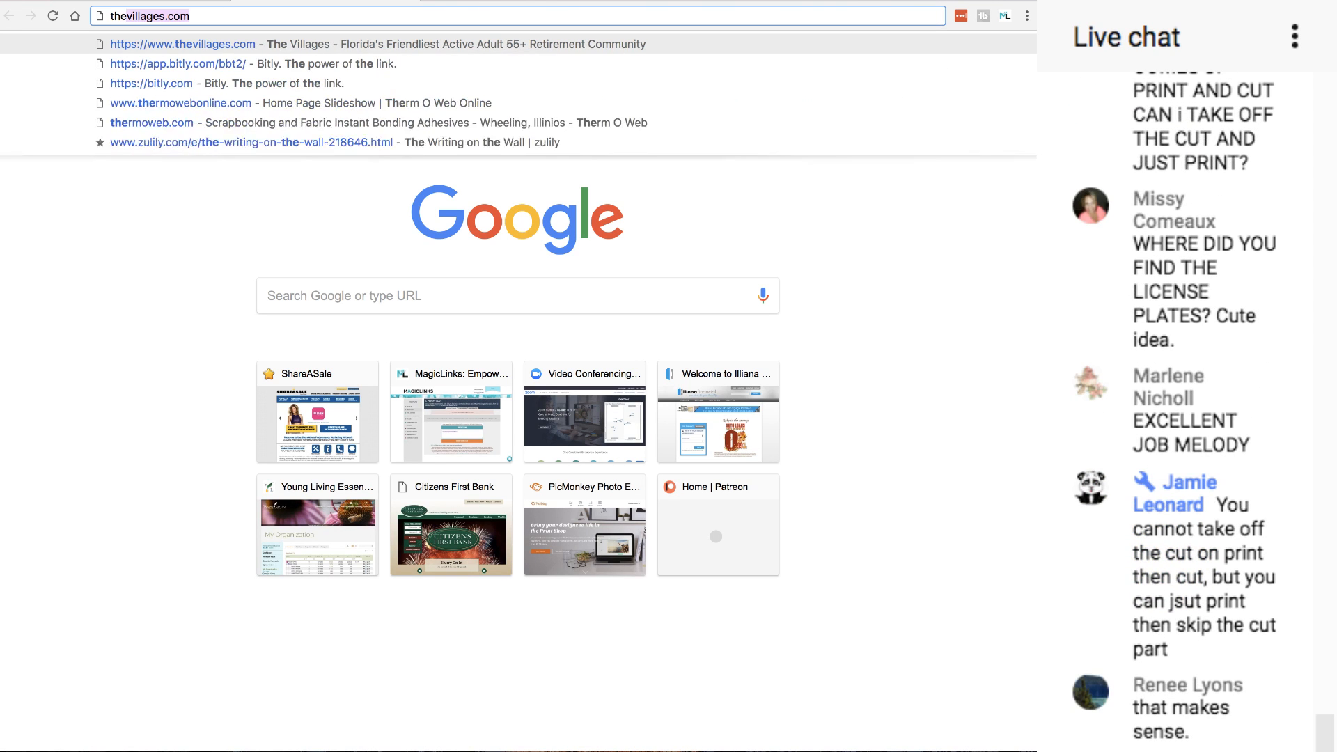
type(" villa")
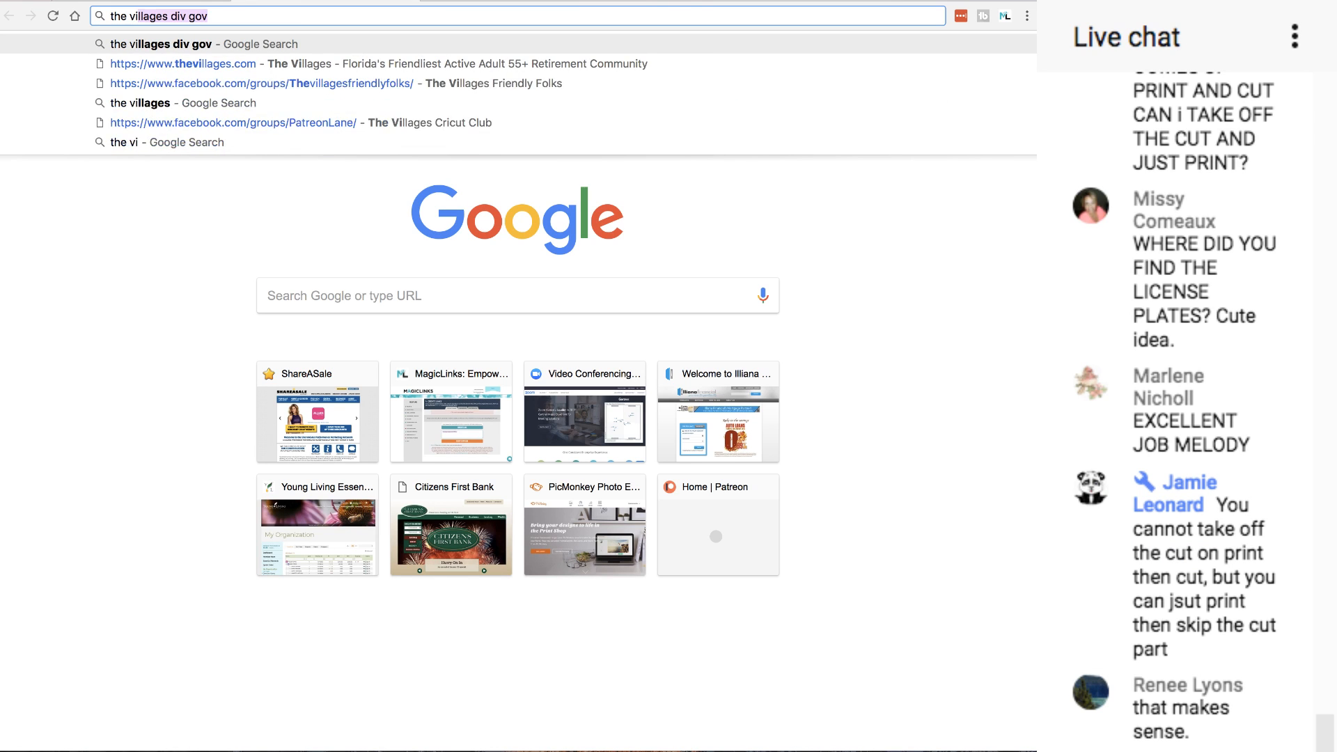
type("ges ")
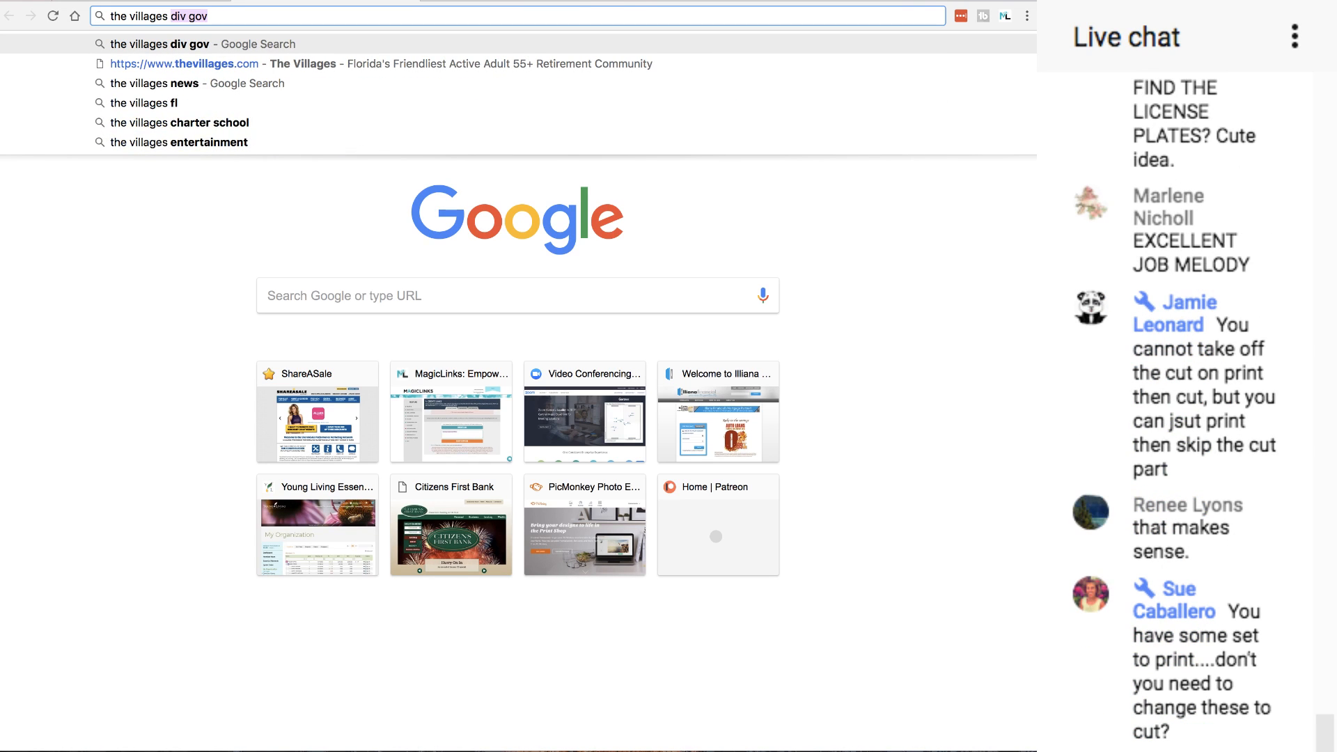
type("logo")
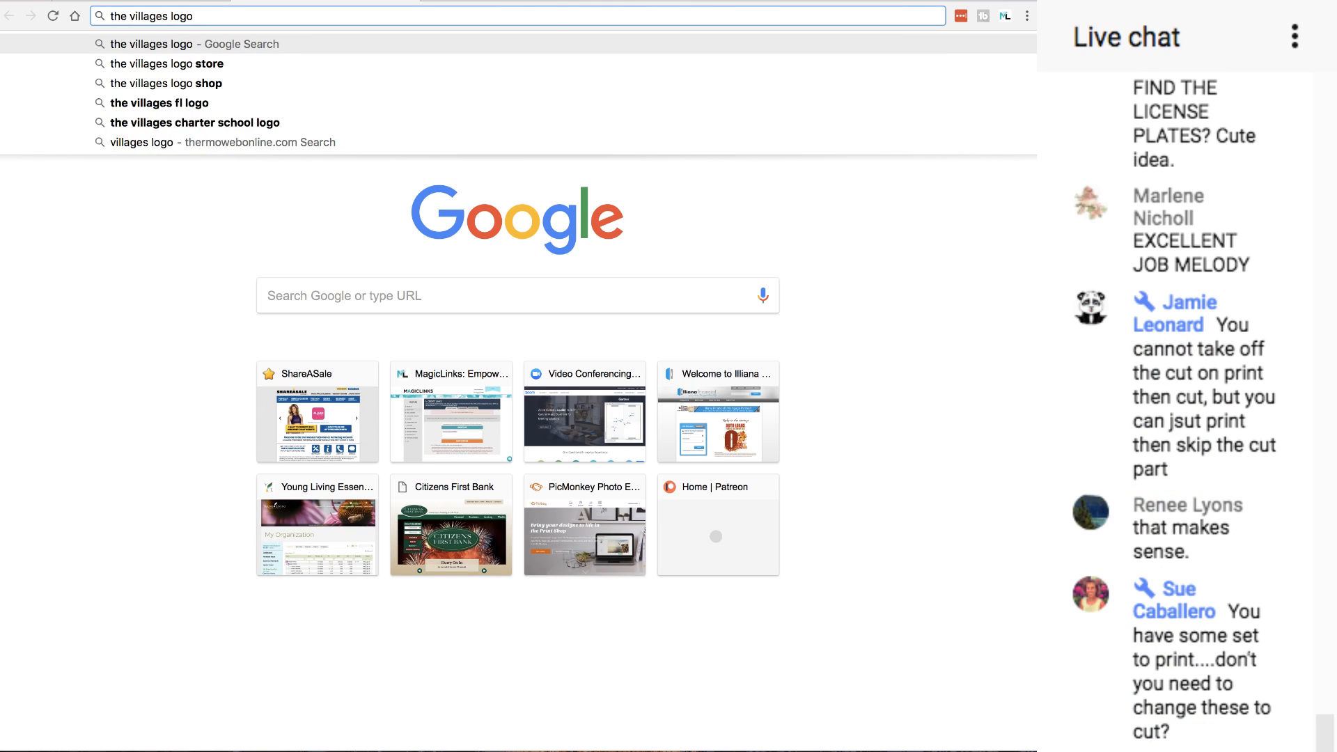
key("Return")
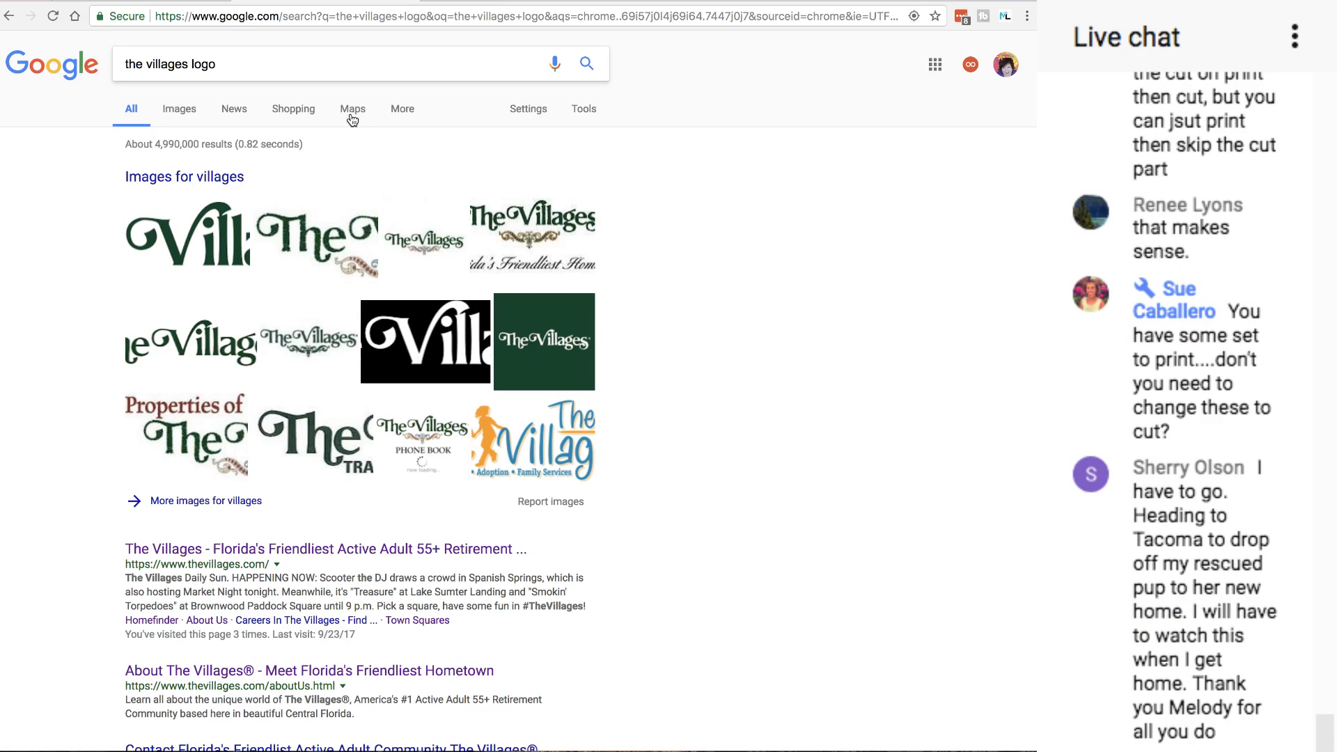
left_click(184, 178)
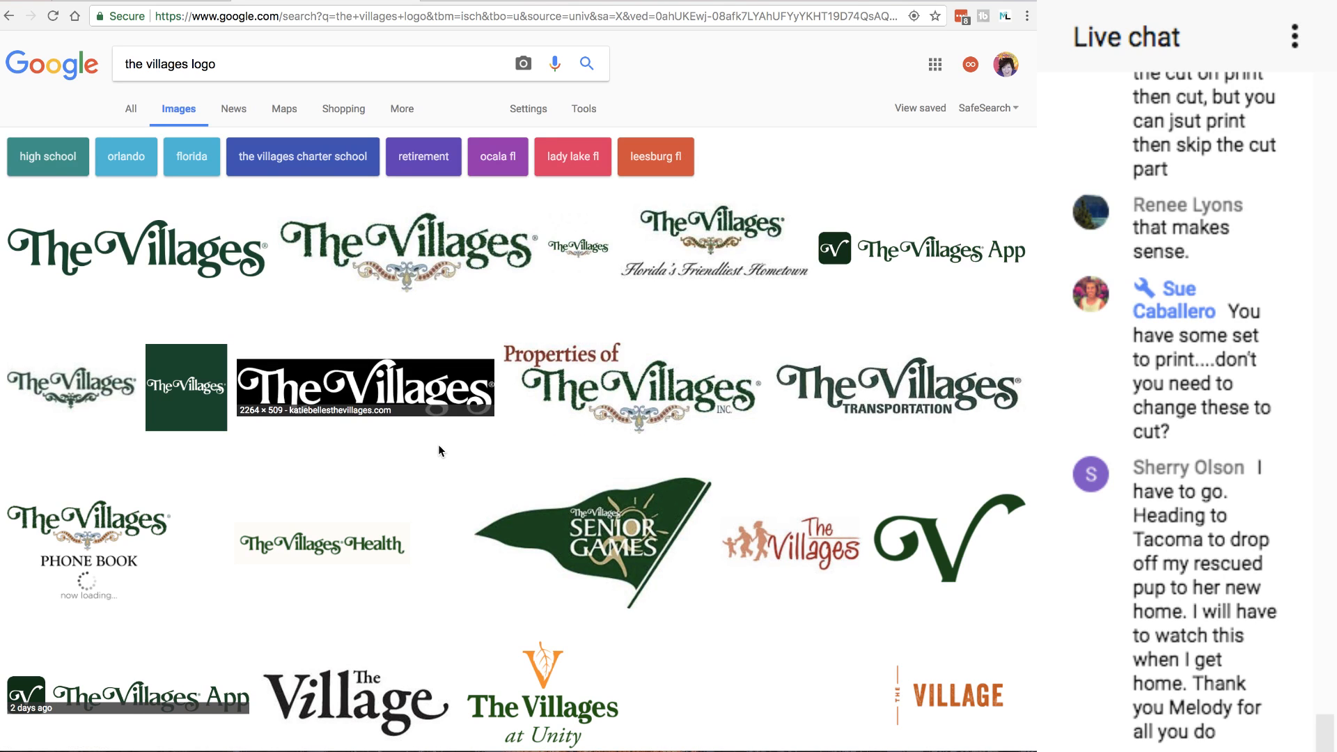
left_click(134, 246)
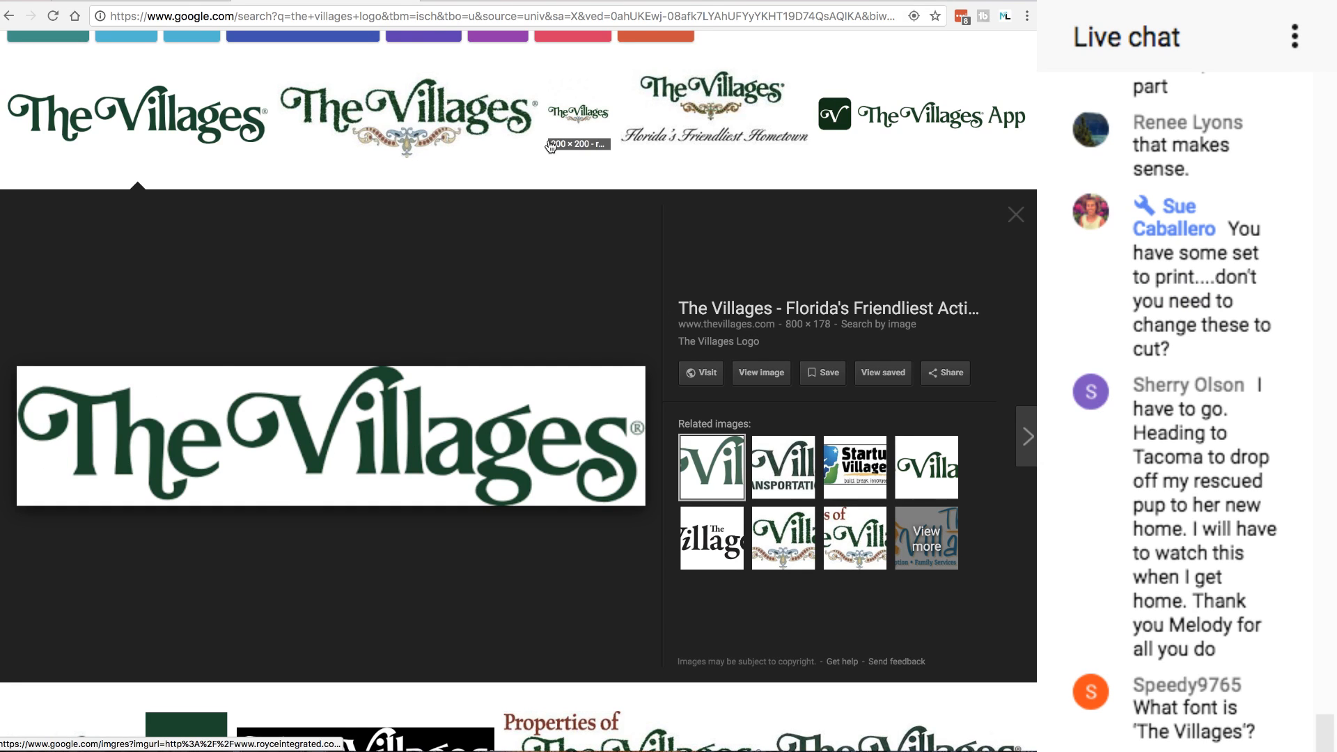
scroll(550, 146, "up", 2)
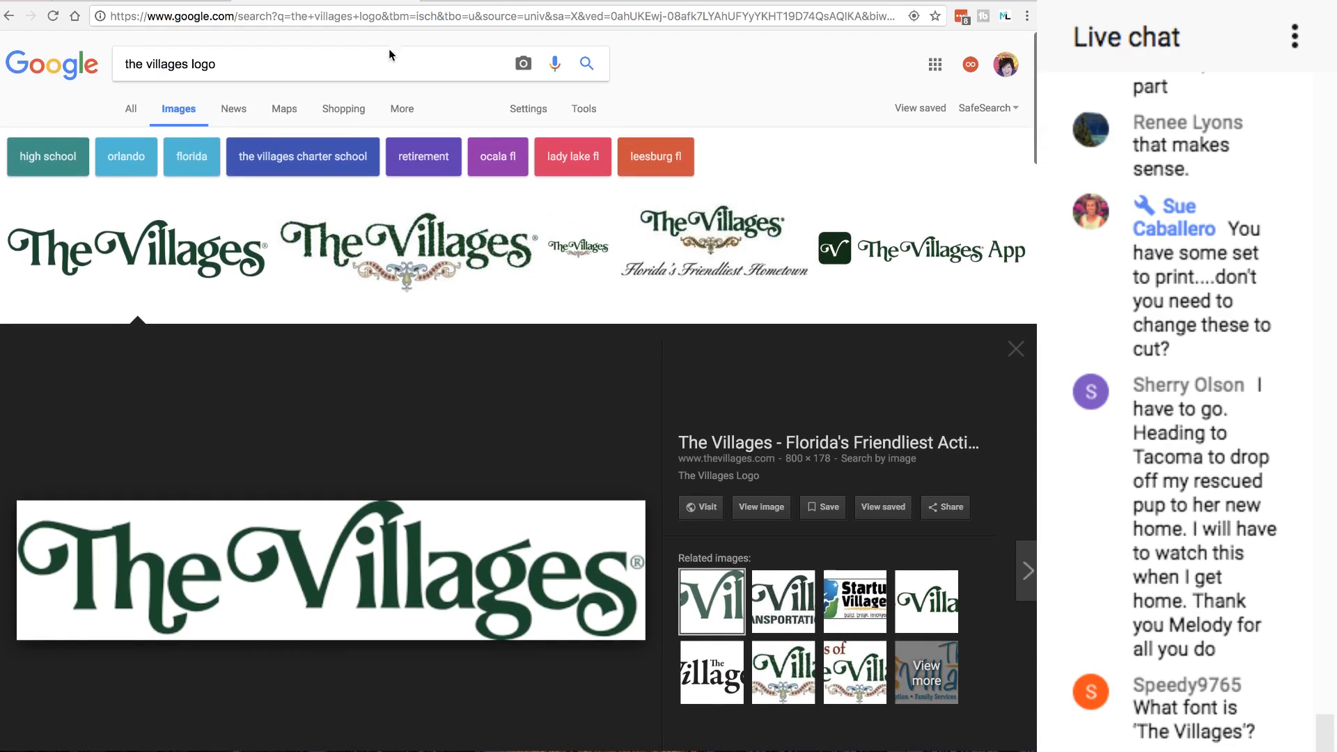
Refine the image search to "the villages logo png"
left_click(389, 70)
type("p")
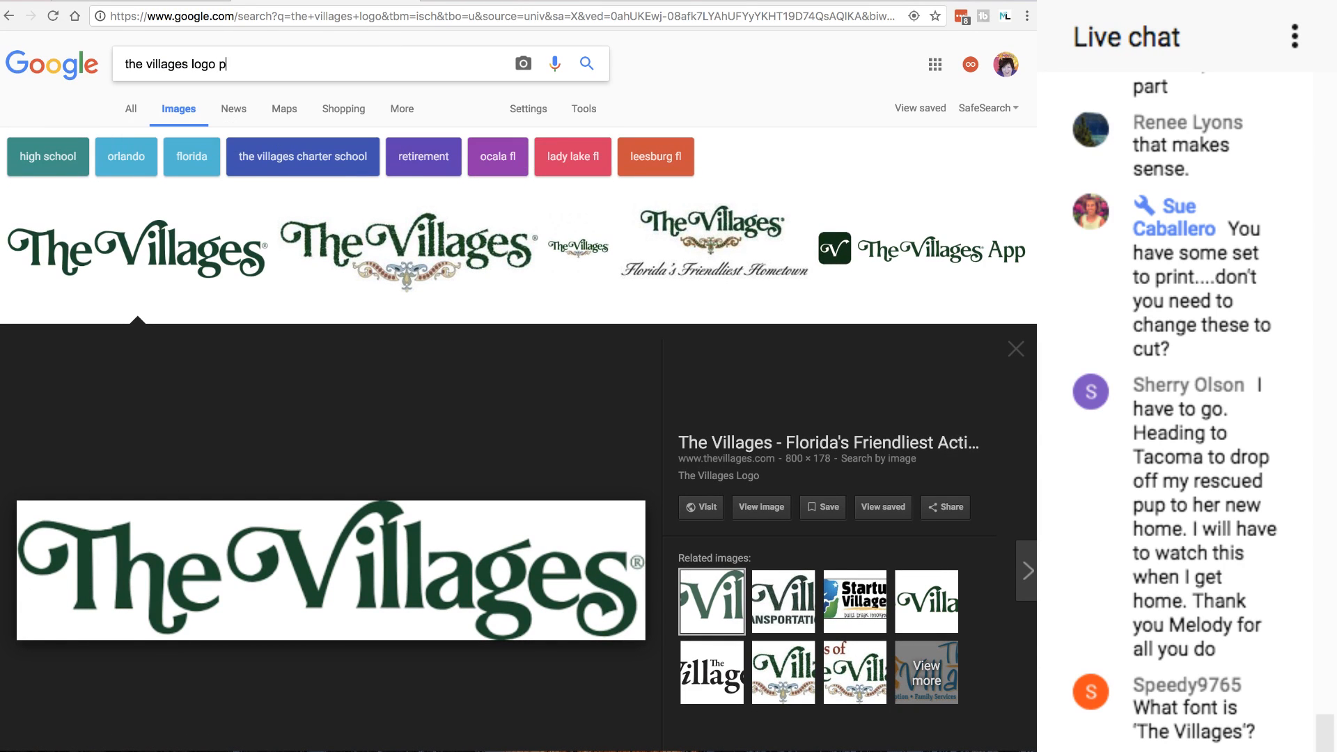
type("ng")
key("Return")
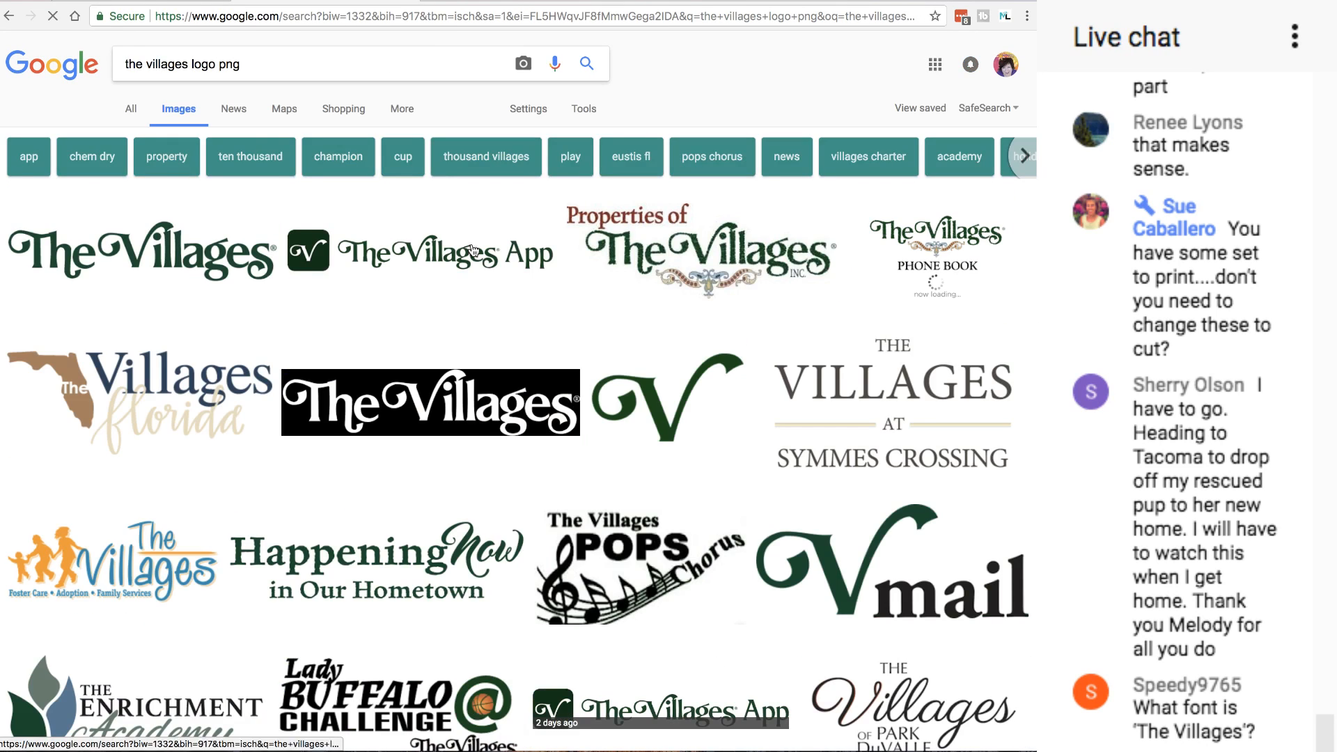
Look through the PNG image results for a usable The Villages logo
scroll(442, 328, "down", 2)
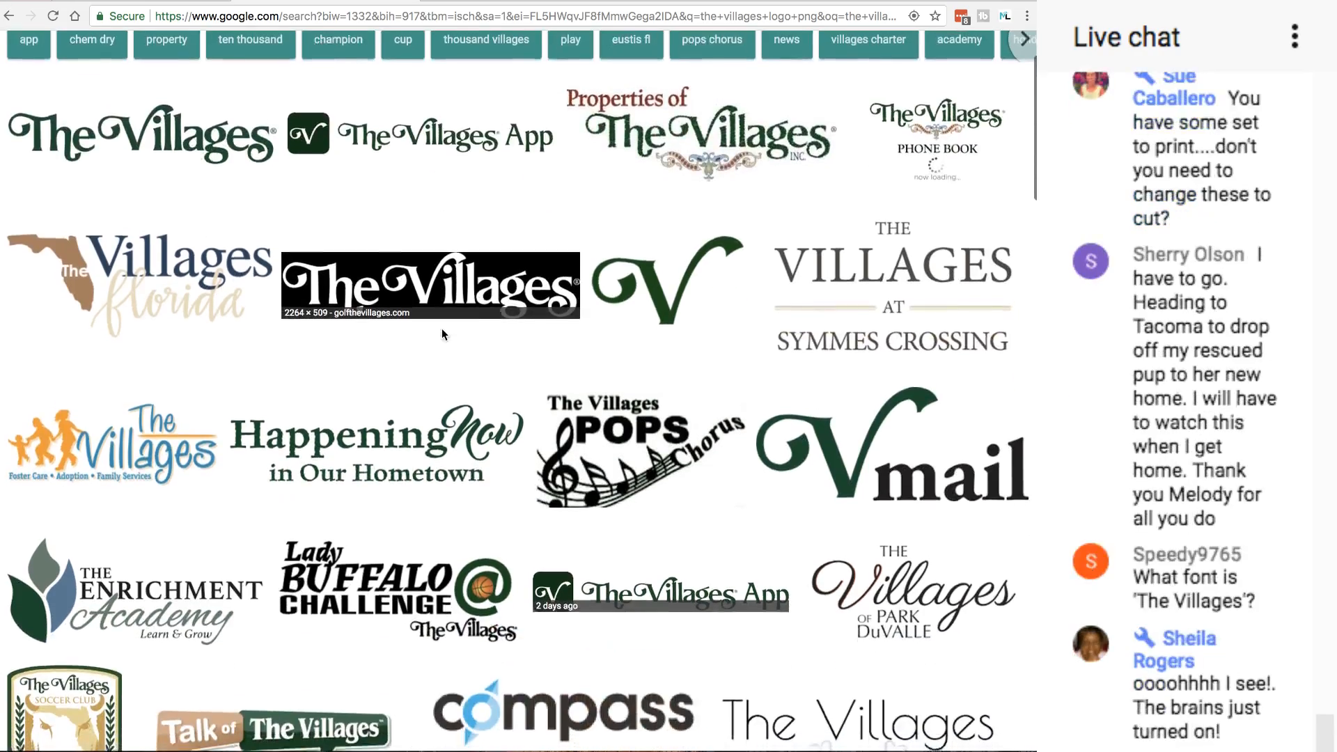
scroll(442, 328, "down", 4)
scroll(442, 333, "down", 2)
scroll(442, 333, "down", 4)
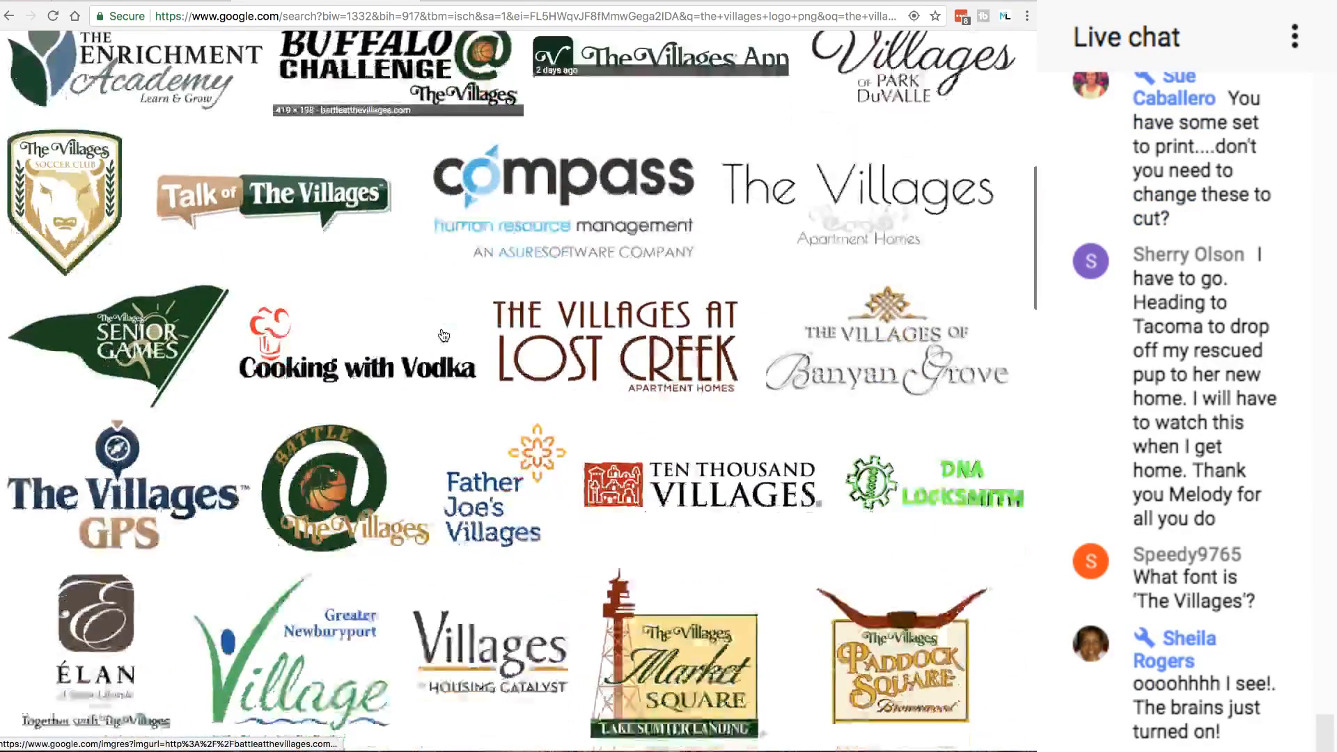
scroll(442, 333, "down", 4)
scroll(443, 334, "down", 5)
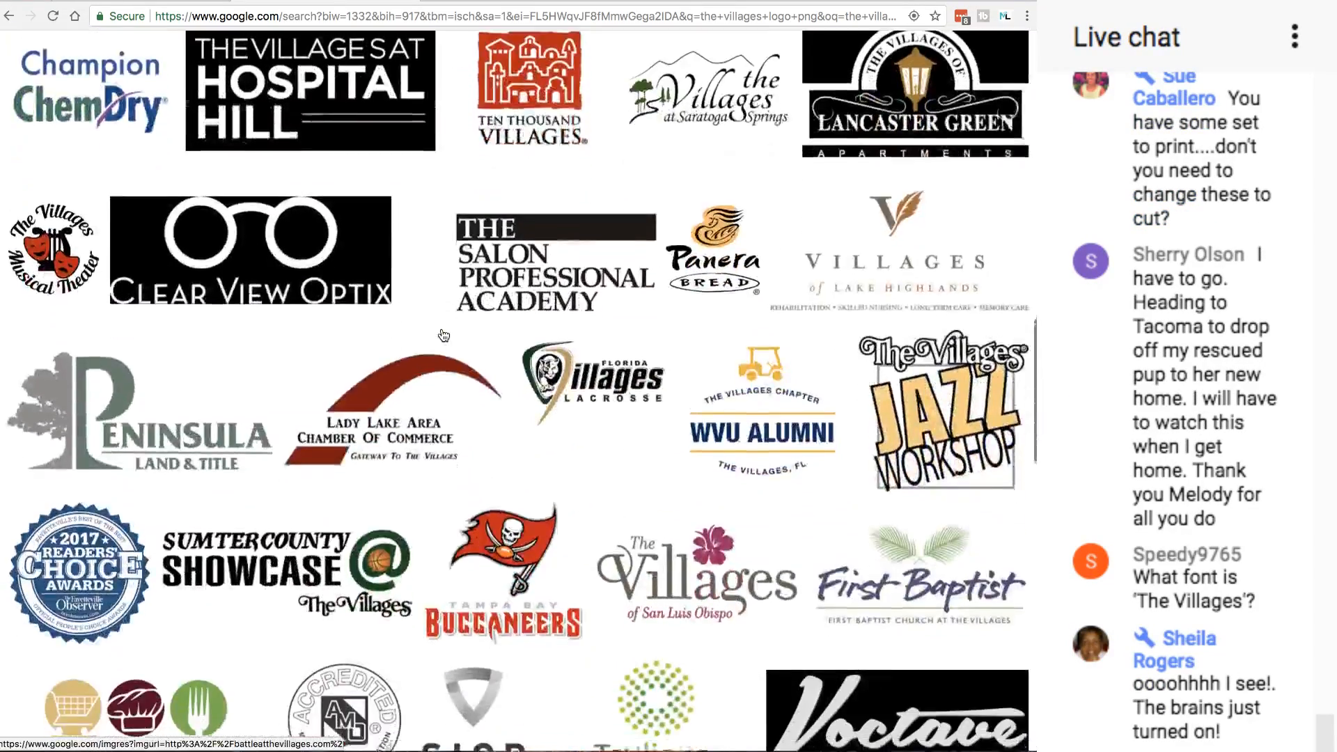
scroll(443, 335, "down", 5)
scroll(443, 335, "down", 6)
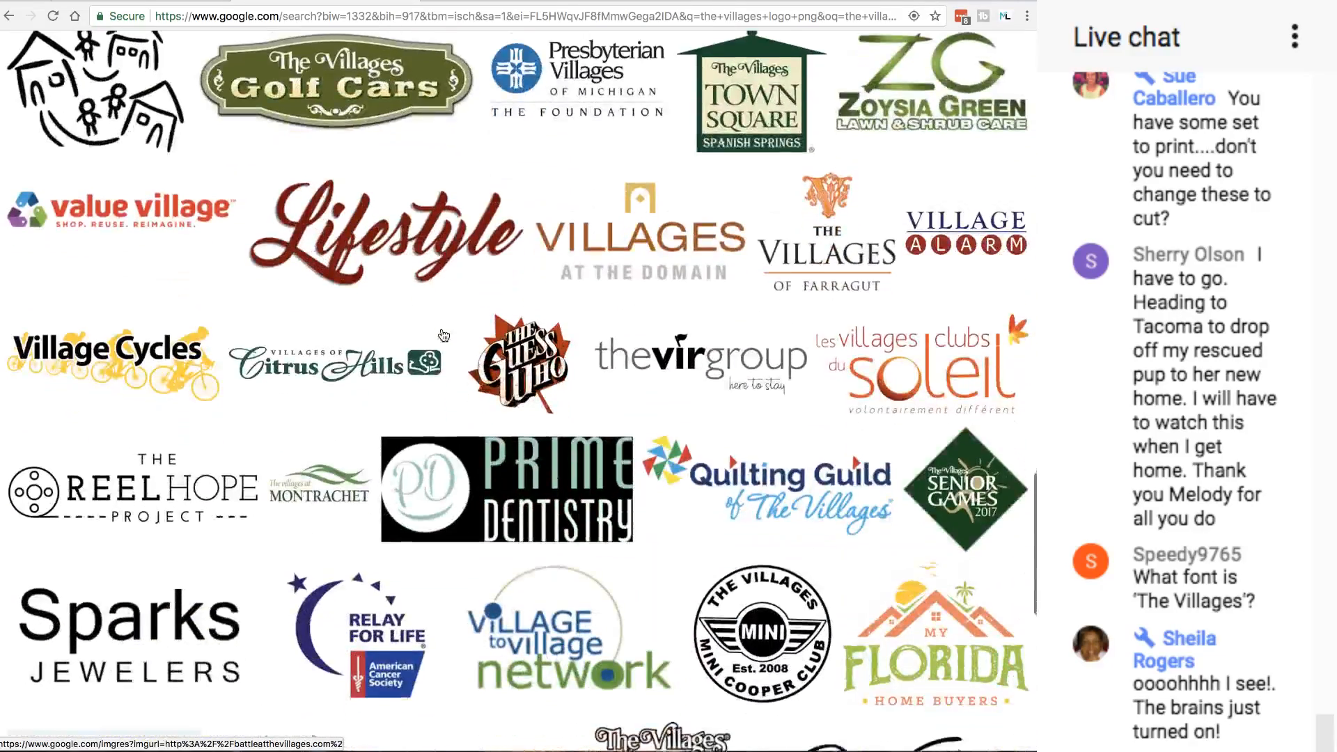
scroll(443, 335, "up", 20)
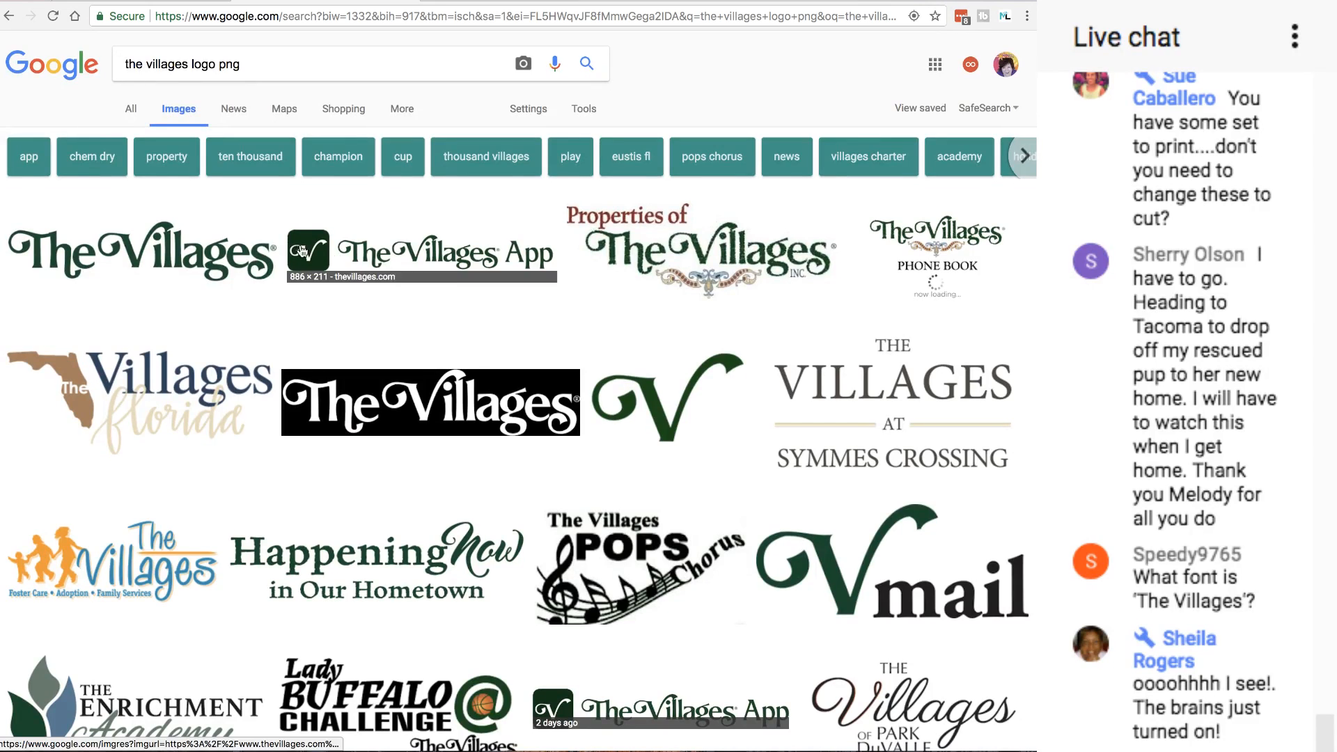
Save the transparent green The Villages logo as the-villages-logo_green in PNG format to Downloads
left_click(237, 258)
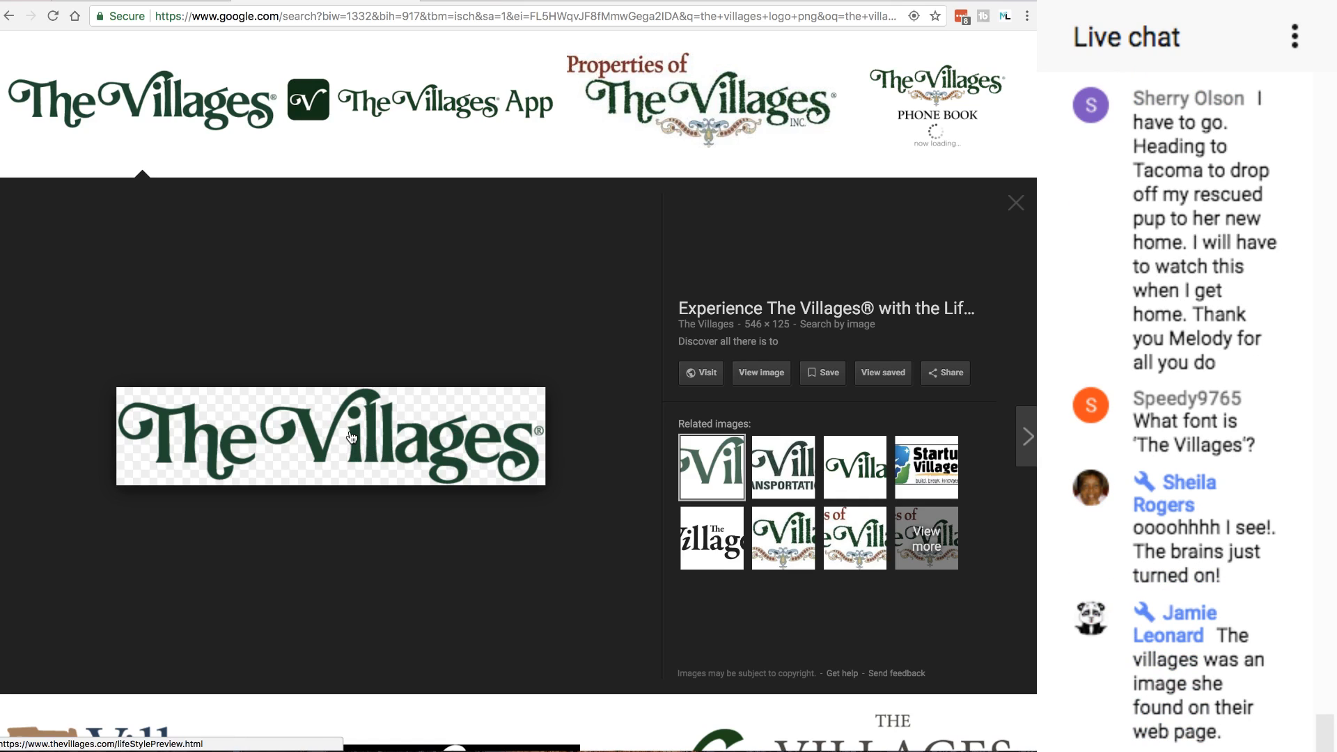
right_click(350, 430)
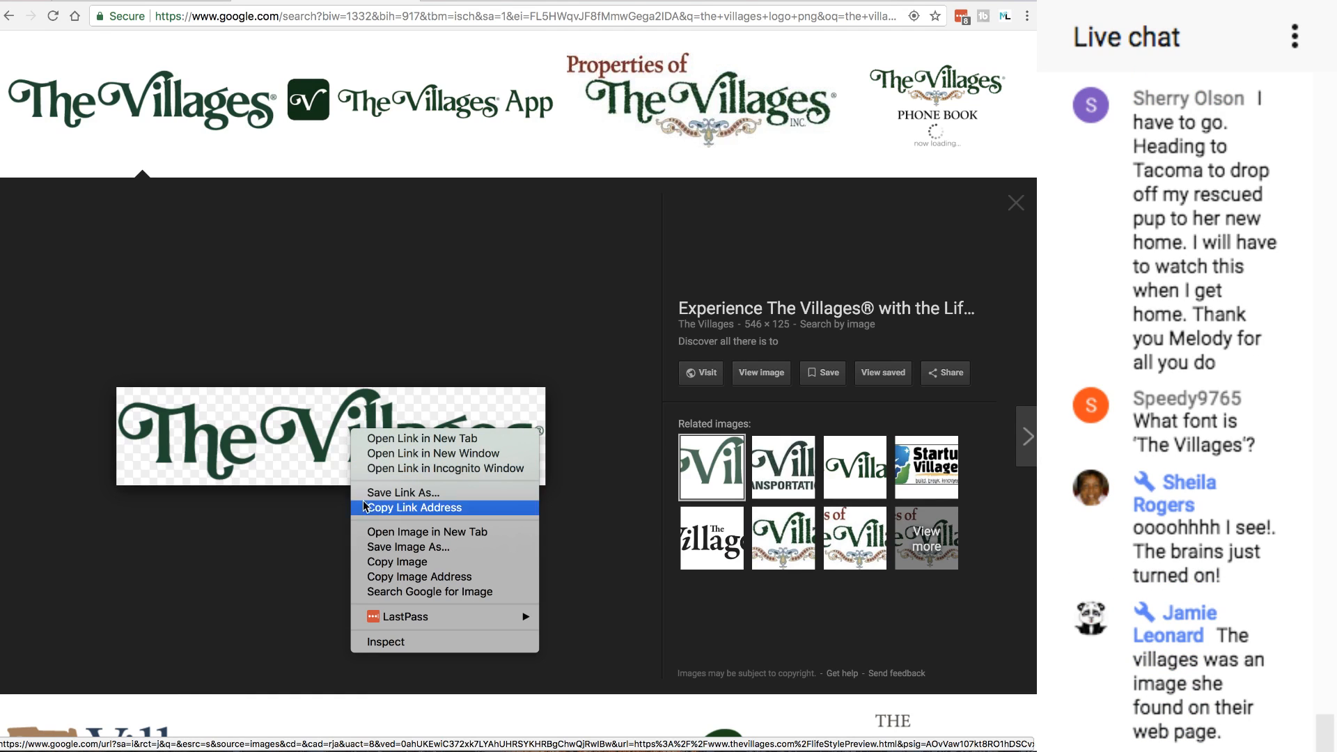
left_click(402, 550)
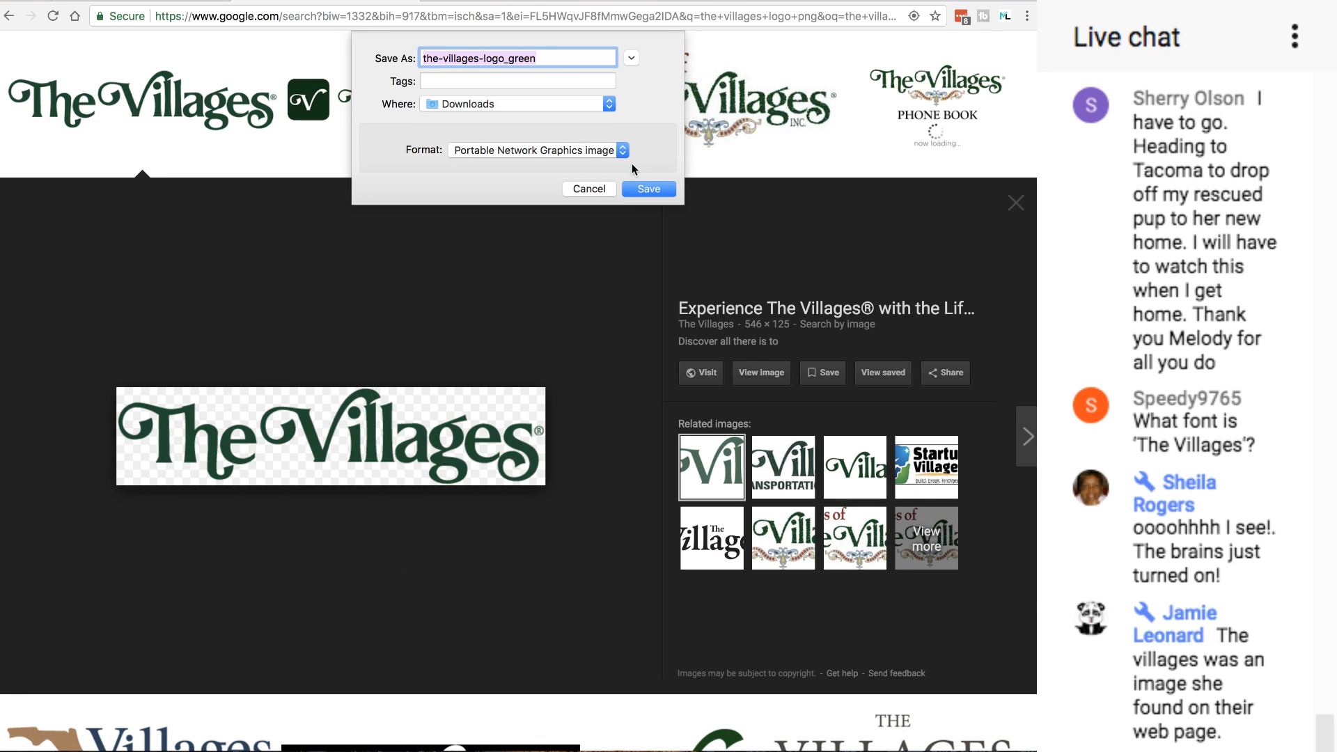
left_click(654, 189)
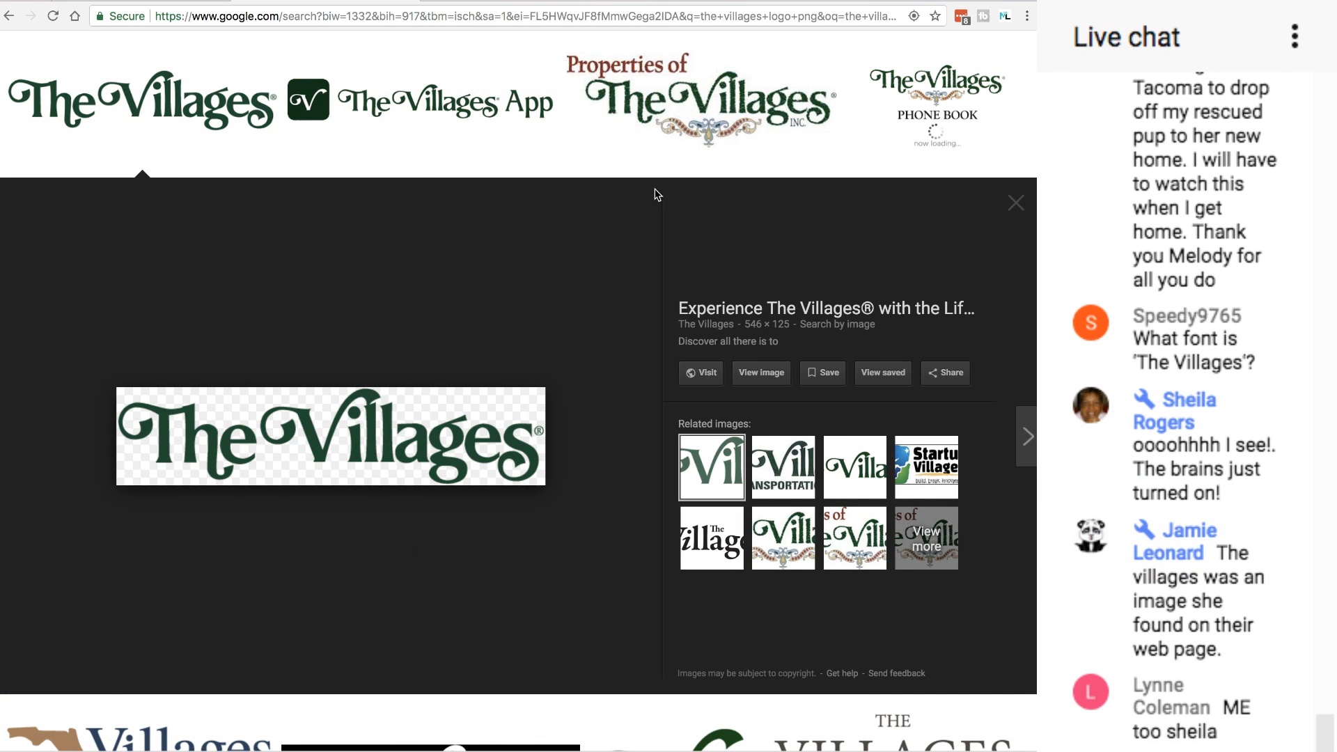
Switch to Cricut Design Space and choose the-villages-logo_green.png from Downloads for a new image upload
left_click(143, 2)
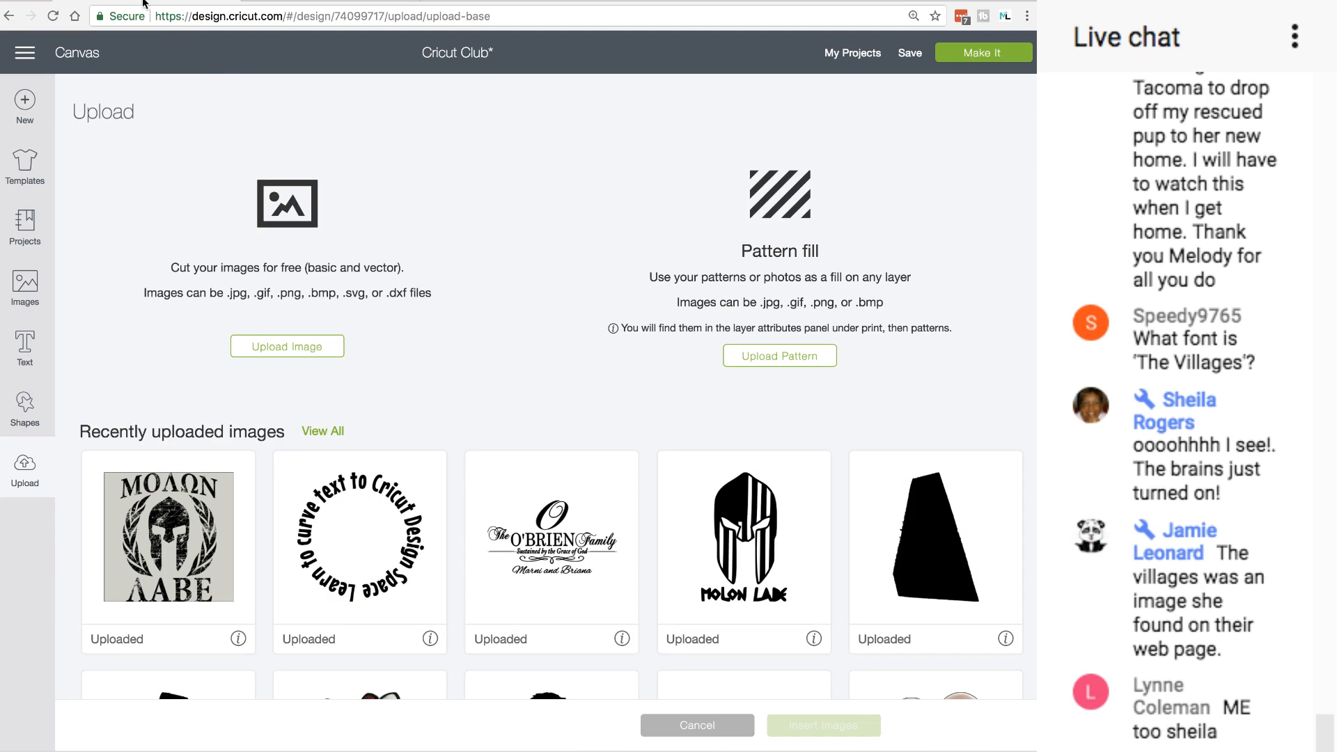
left_click(270, 347)
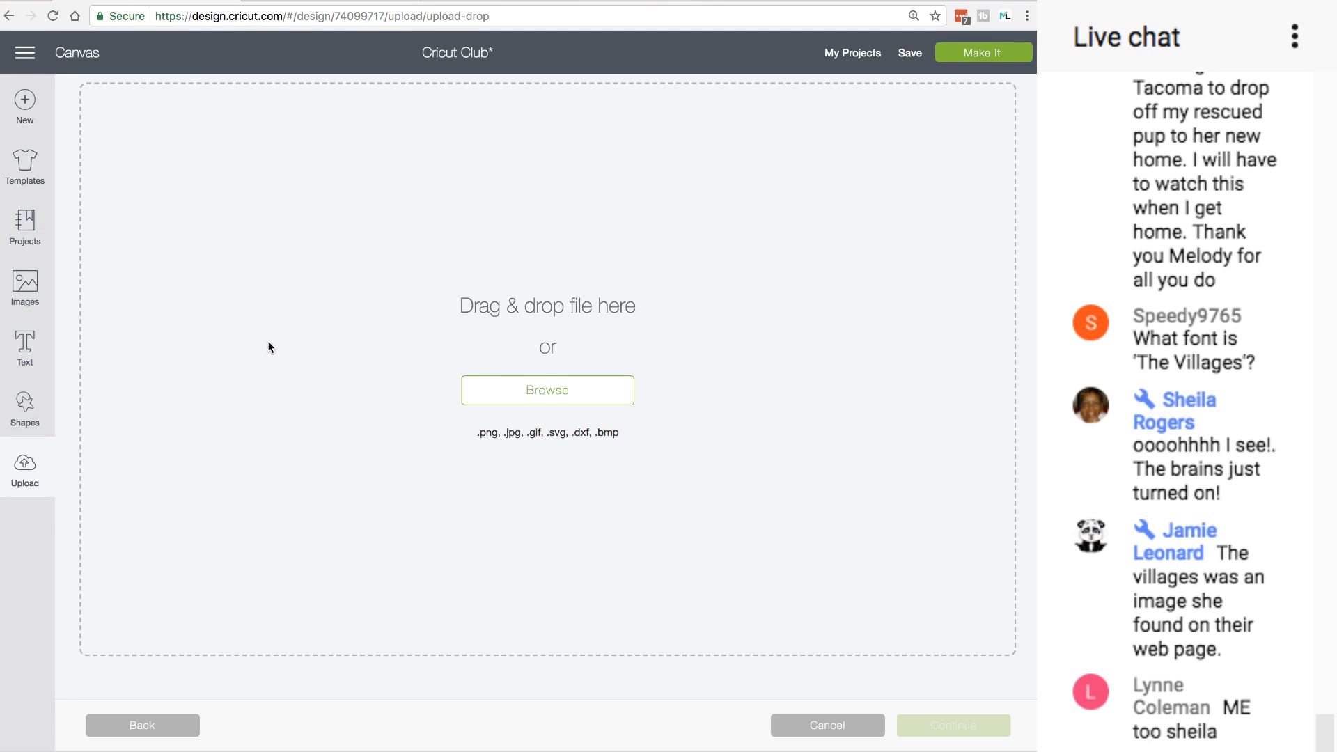
left_click(550, 390)
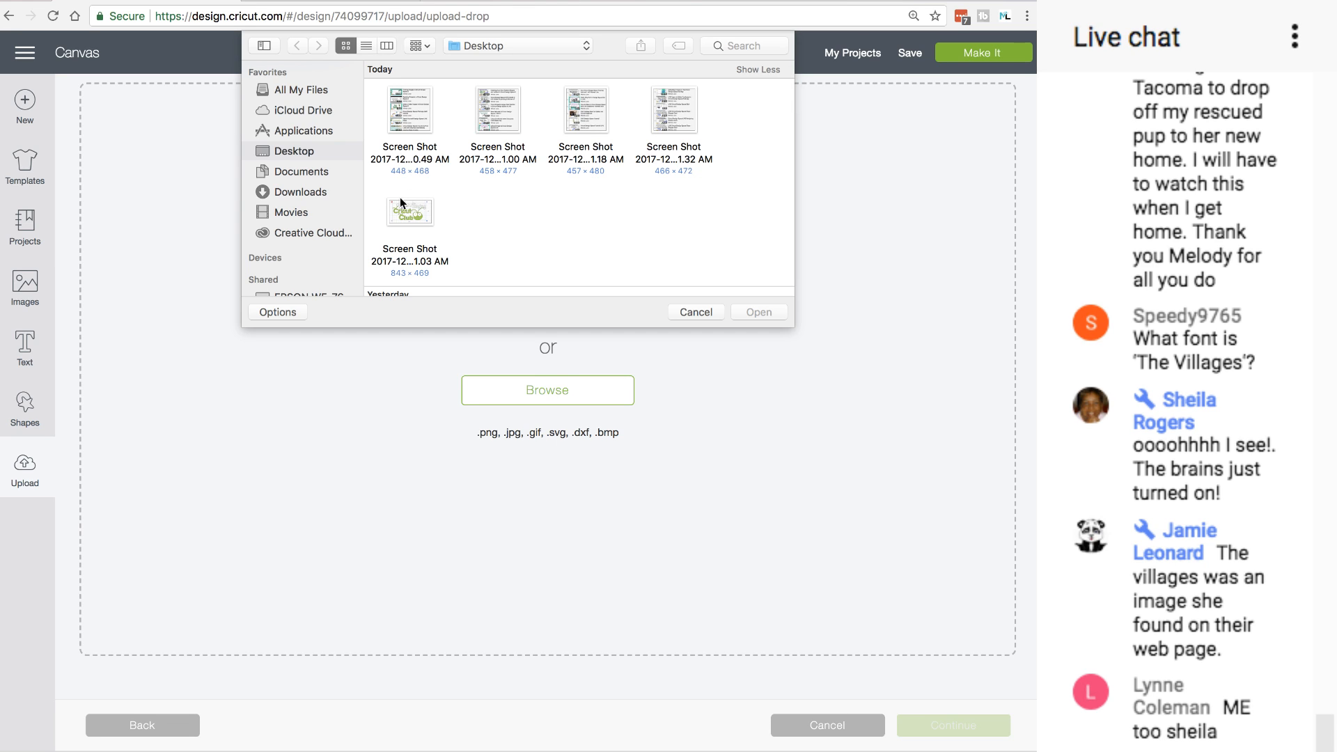
left_click(295, 193)
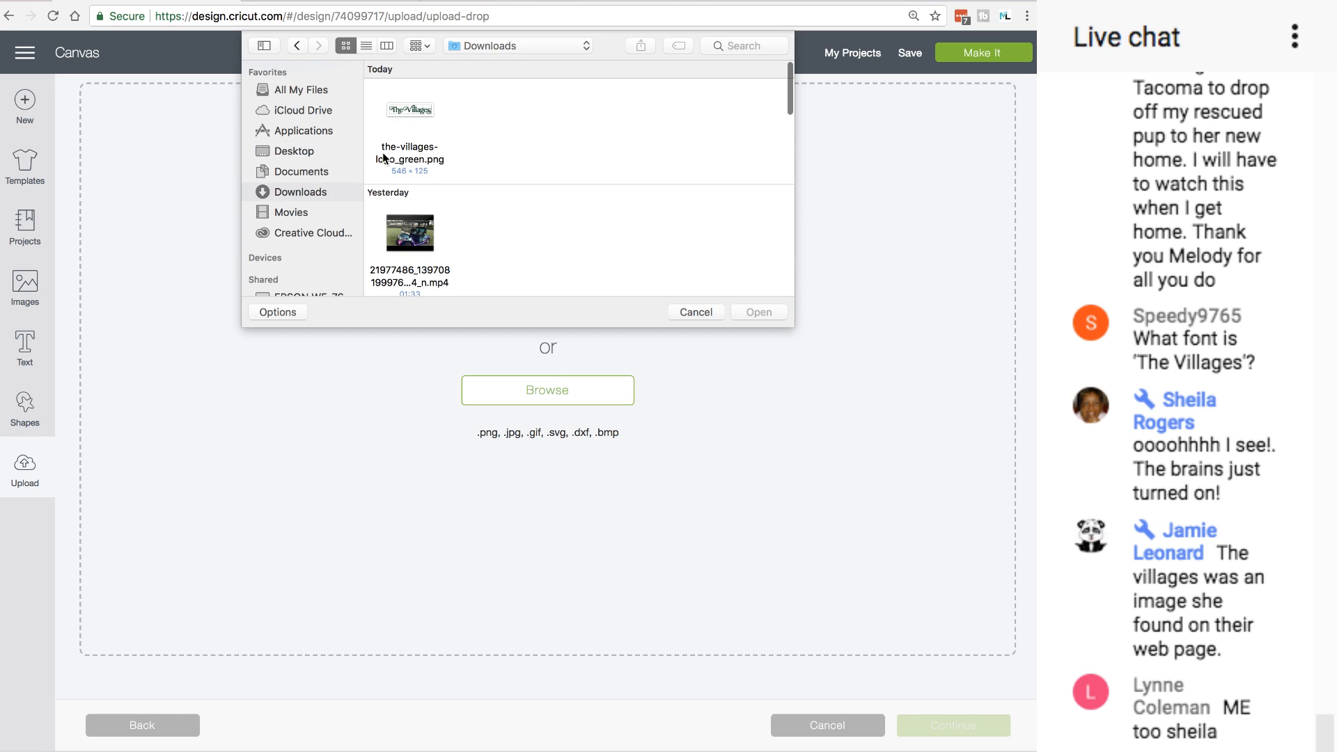
double_click(404, 106)
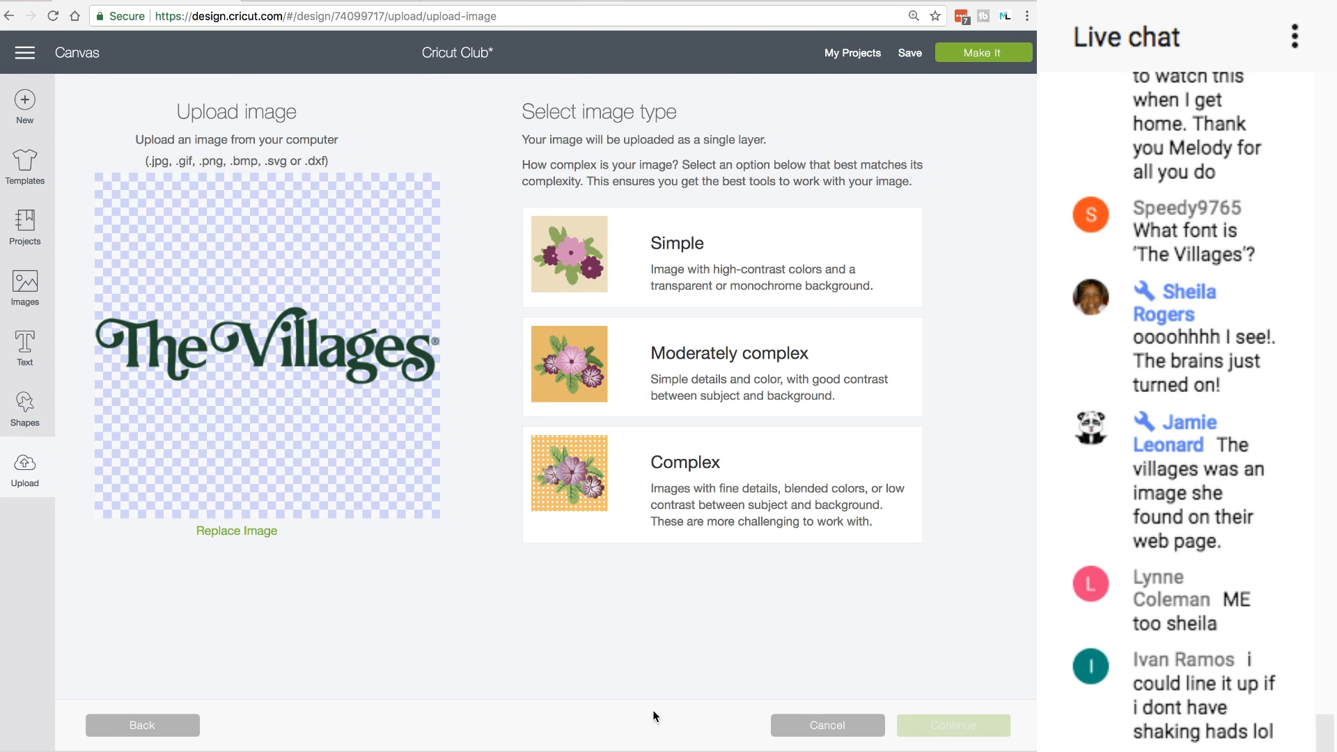
Set the logo's image type to Complex, continue without erasing anything, and choose to save it as a cut image
left_click(734, 459)
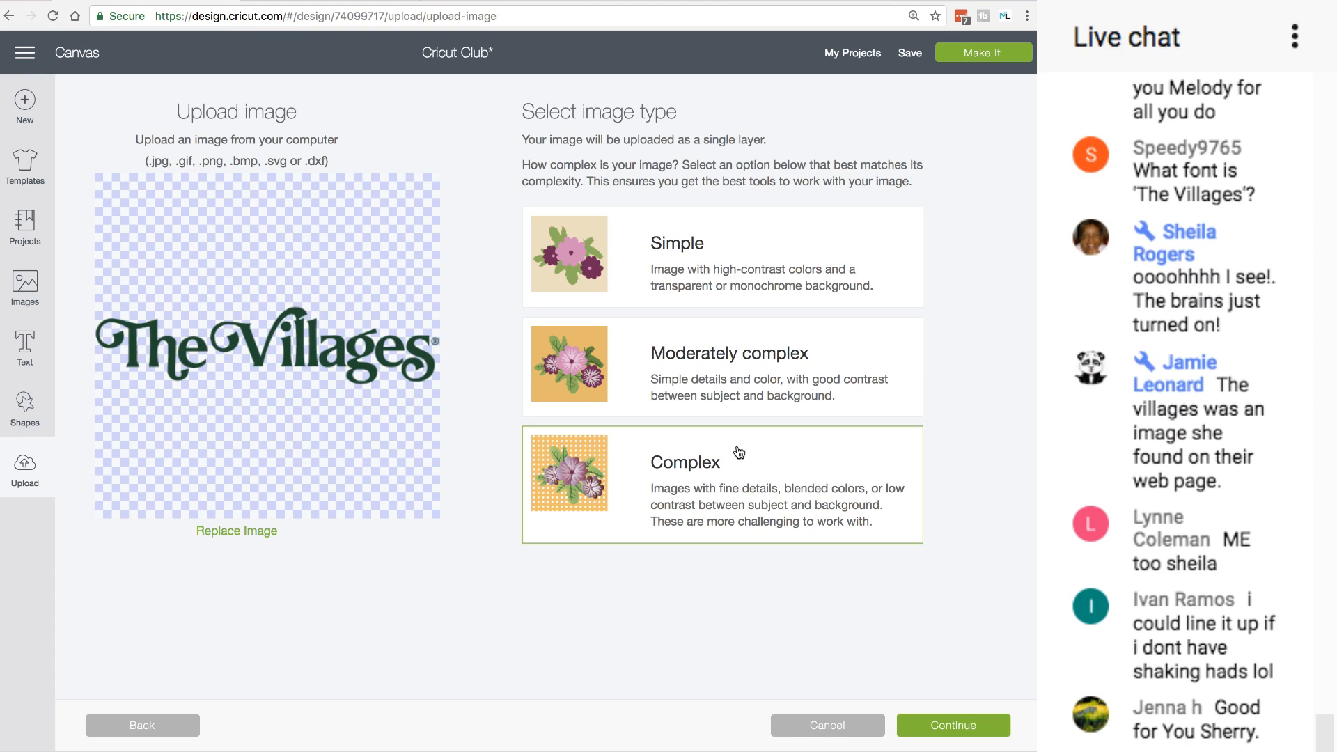
left_click(942, 727)
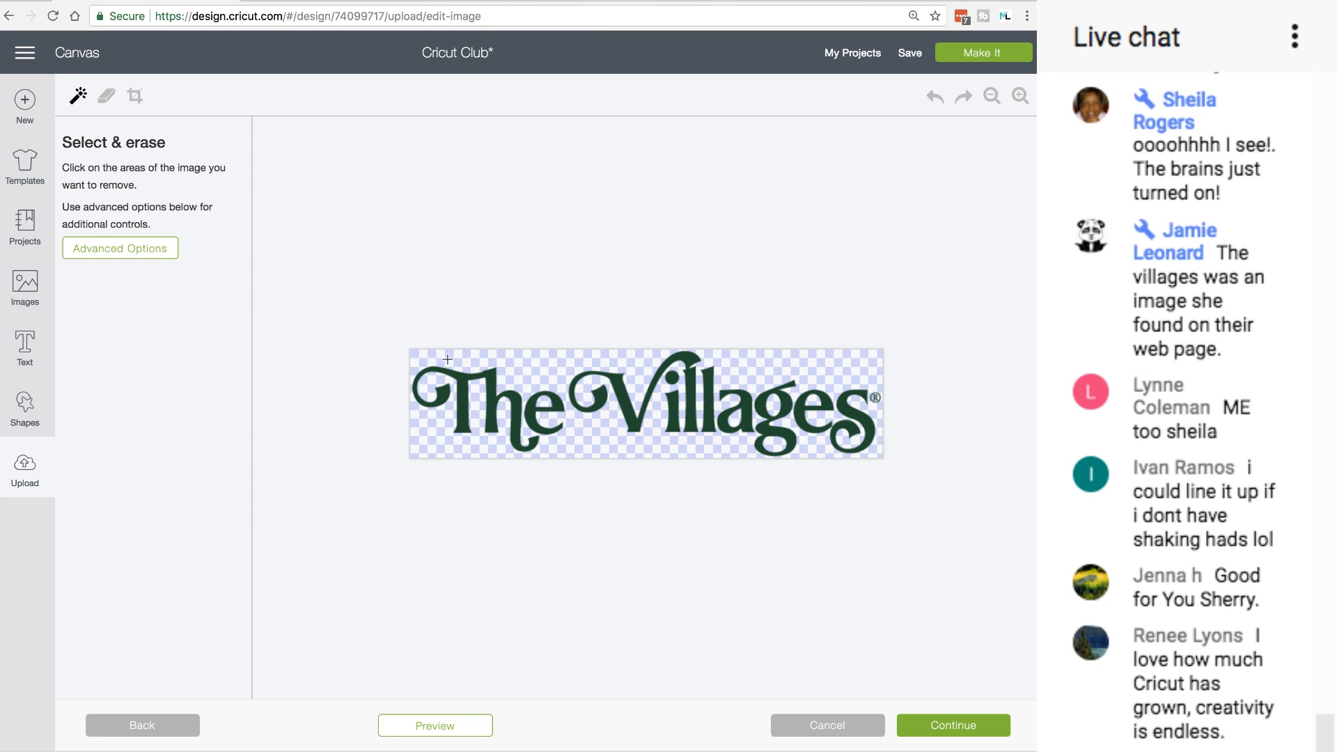
left_click(964, 727)
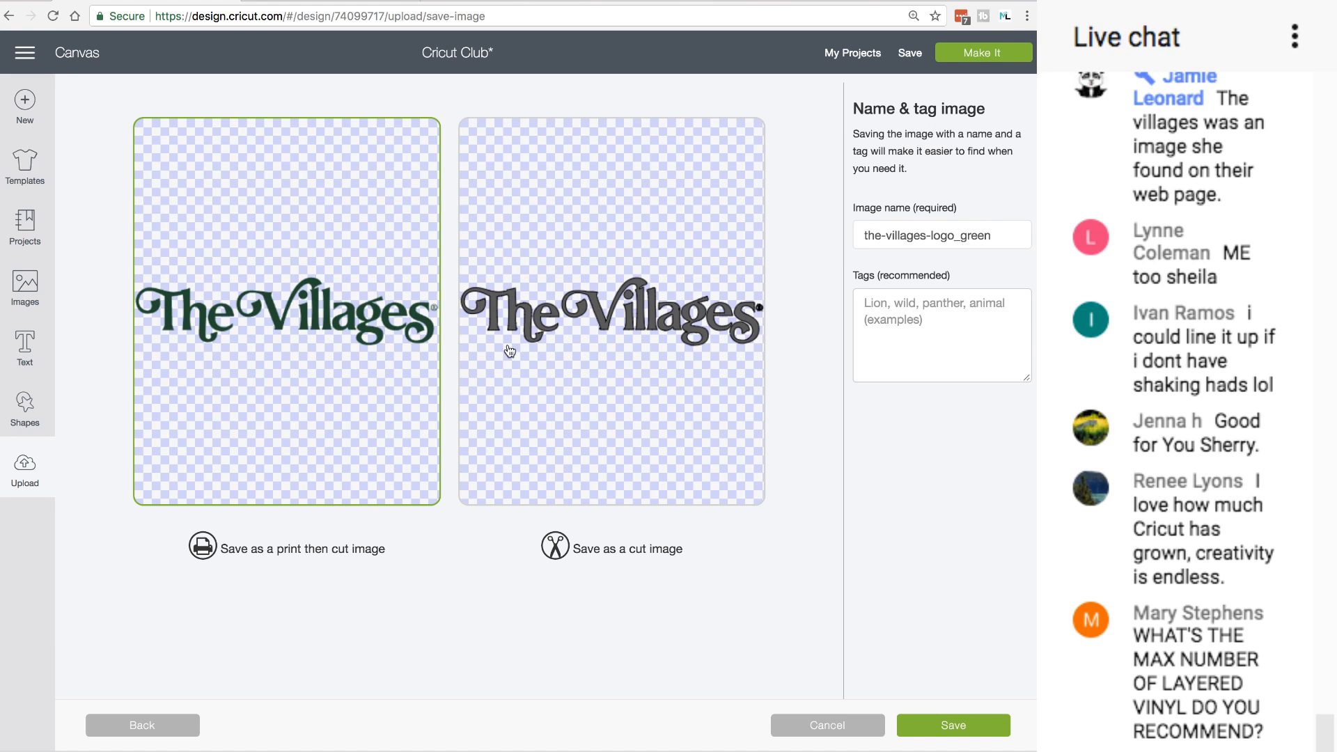
left_click(600, 351)
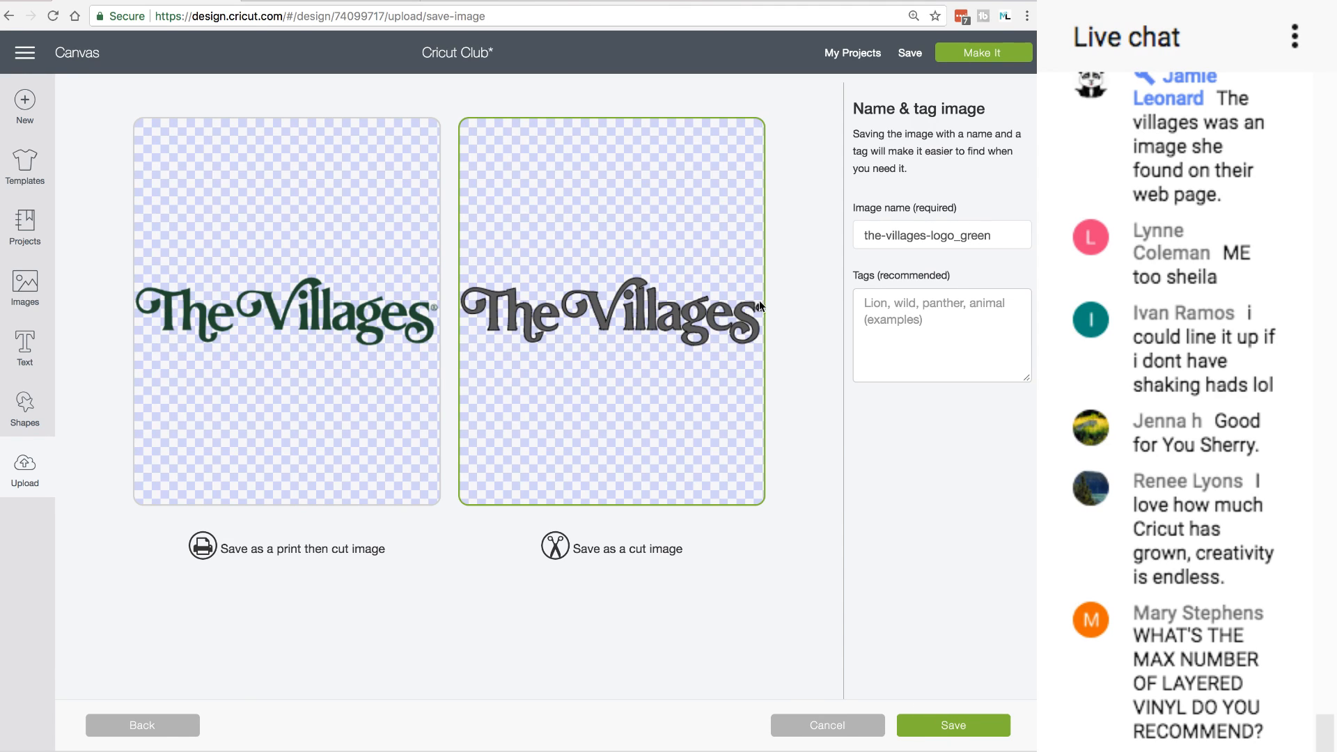
Return to image editing, erase the ® mark after the logo's last letter, and save the upload as a print then cut image
left_click(146, 728)
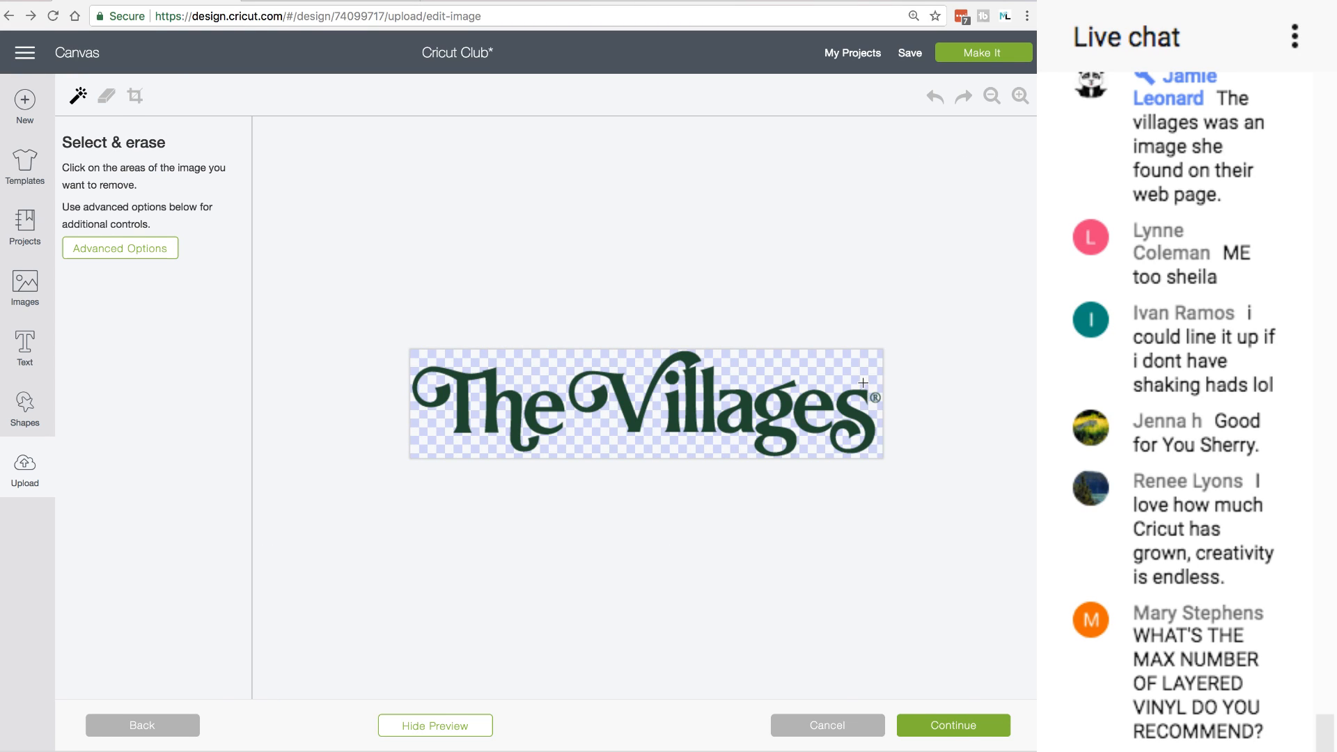
left_click(107, 96)
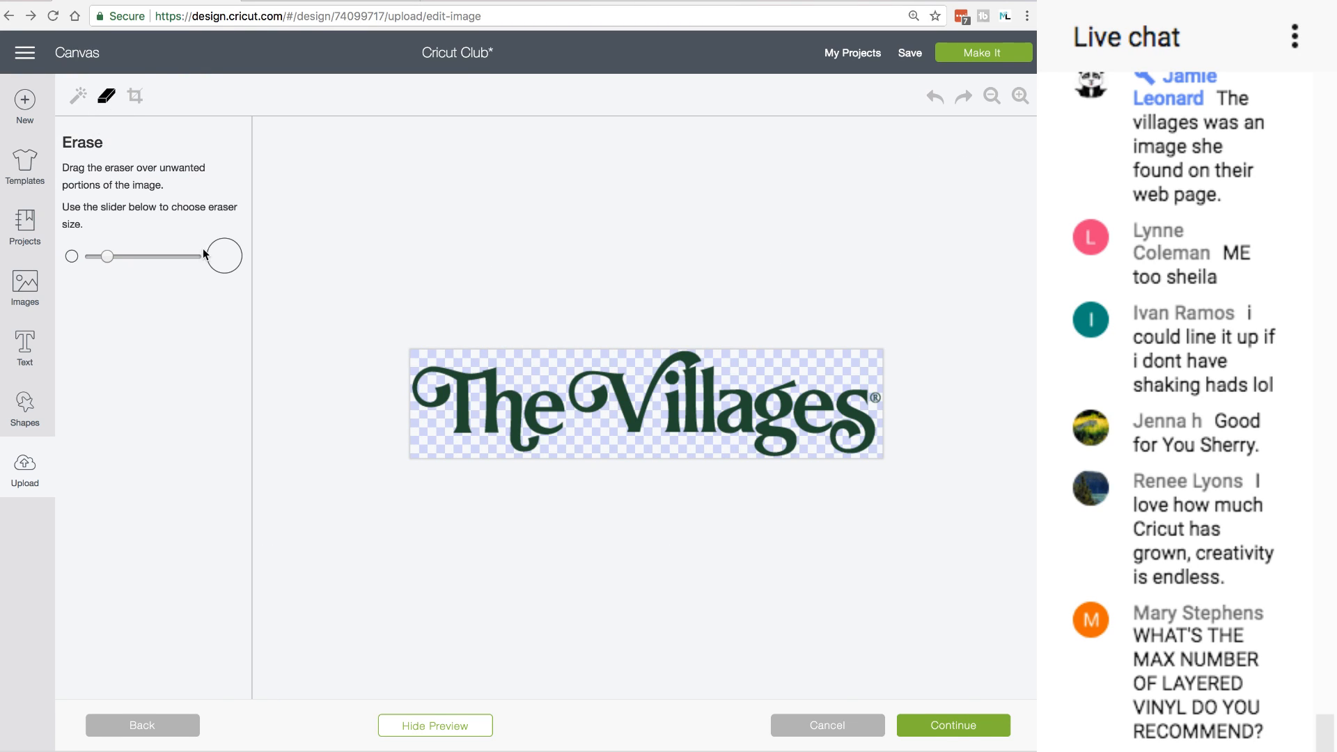
left_click_drag(828, 377, 878, 391)
left_click(942, 730)
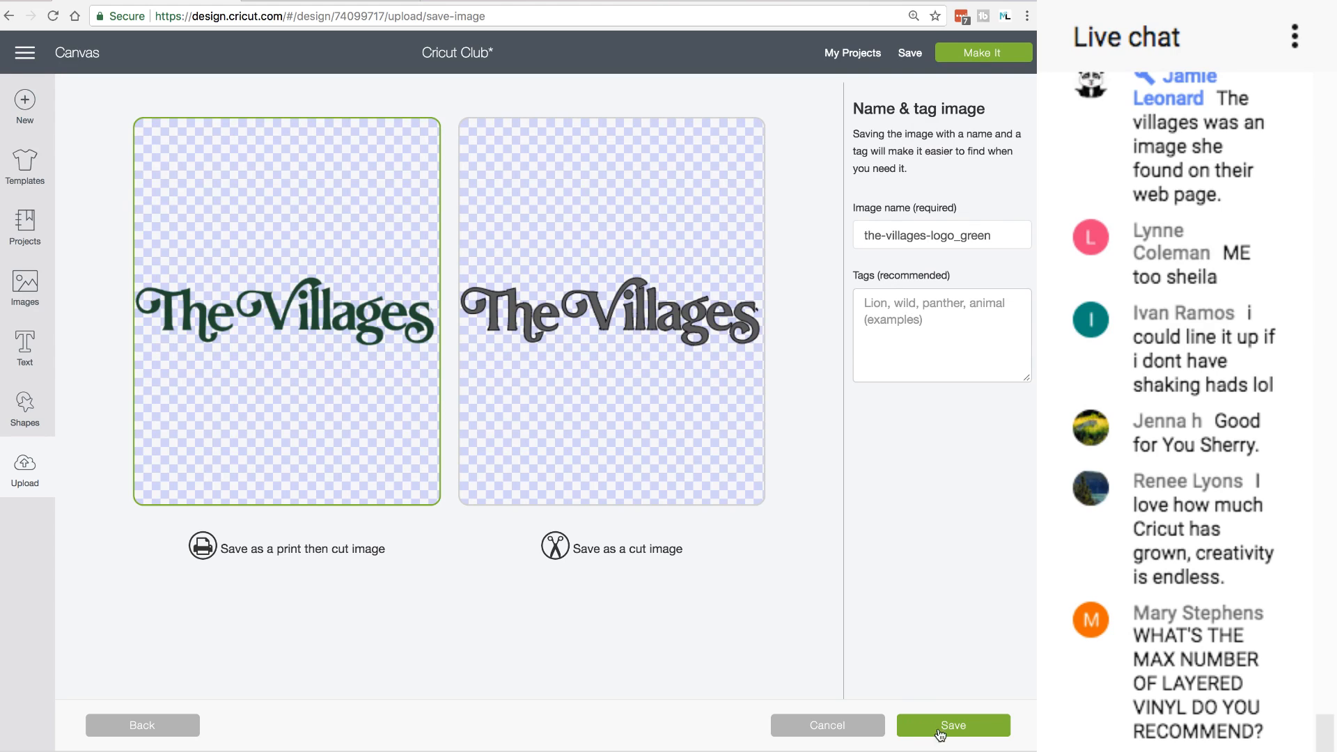
left_click(947, 726)
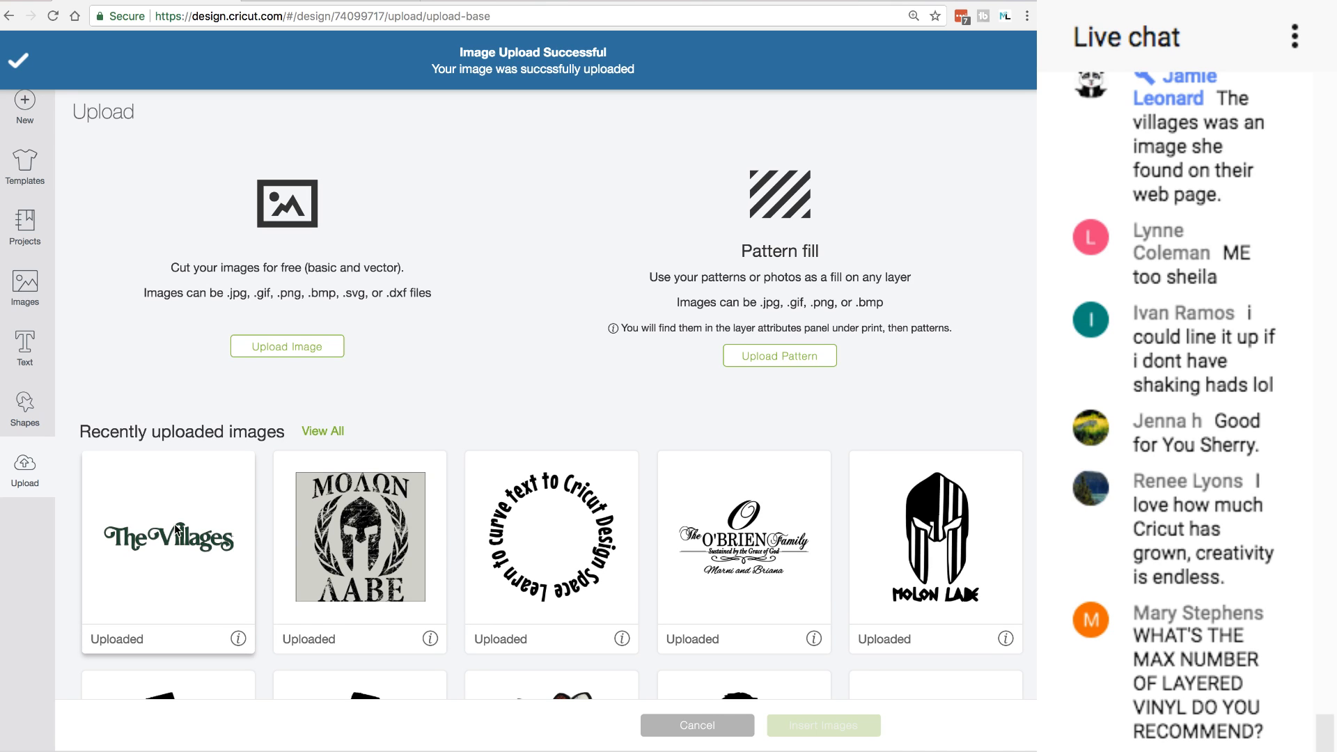
Insert the uploaded The Villages logo on the canvas and enlarge it to about 9.09 by 2.055 inches
left_click(225, 566)
left_click(823, 726)
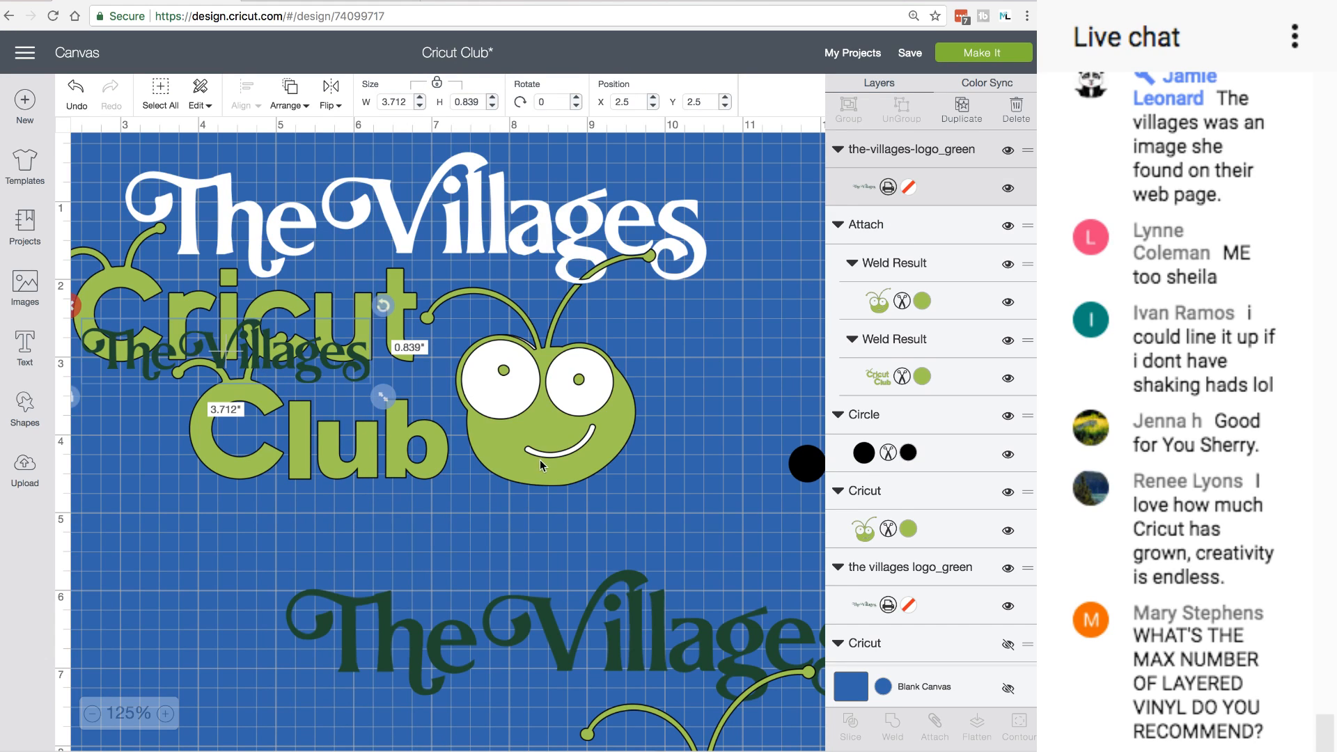
left_click_drag(384, 397, 801, 491)
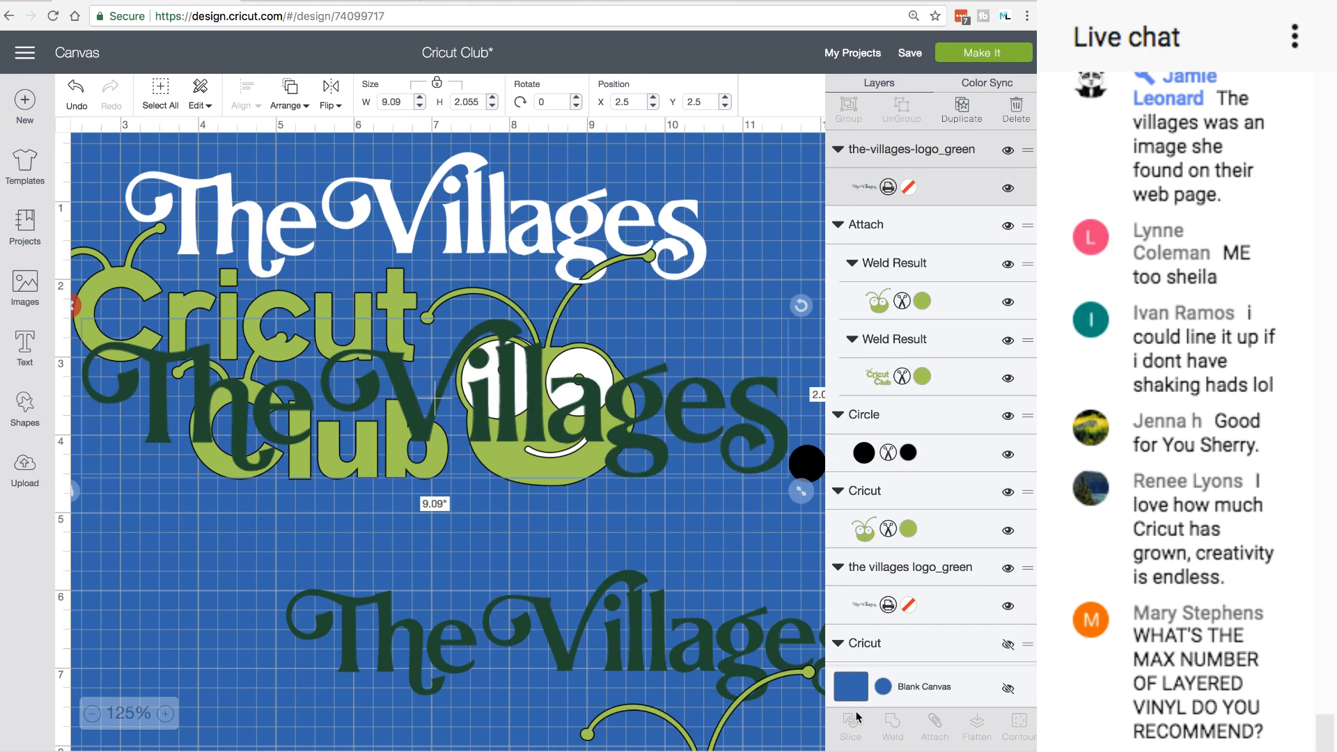
Change the newly inserted logo layer from Print to Cut, and from Cut to Write
left_click(906, 190)
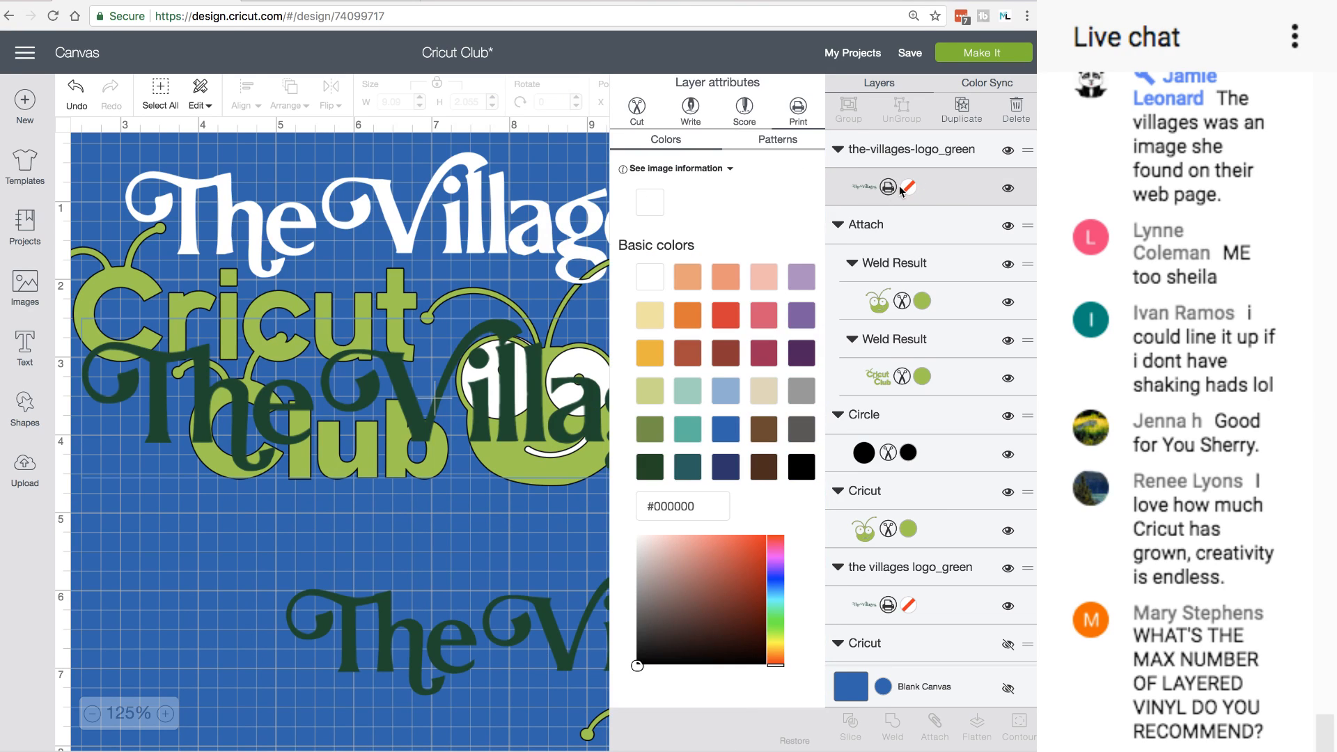
left_click(638, 106)
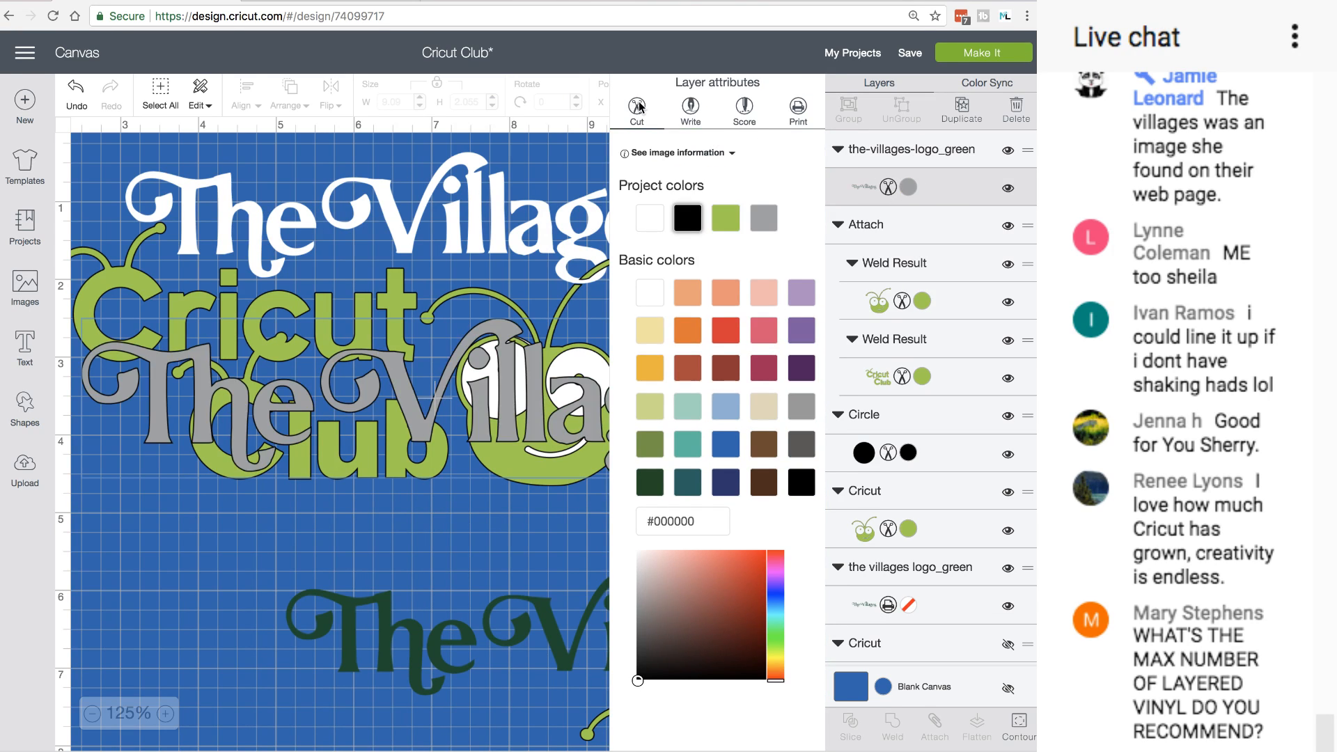
left_click(694, 110)
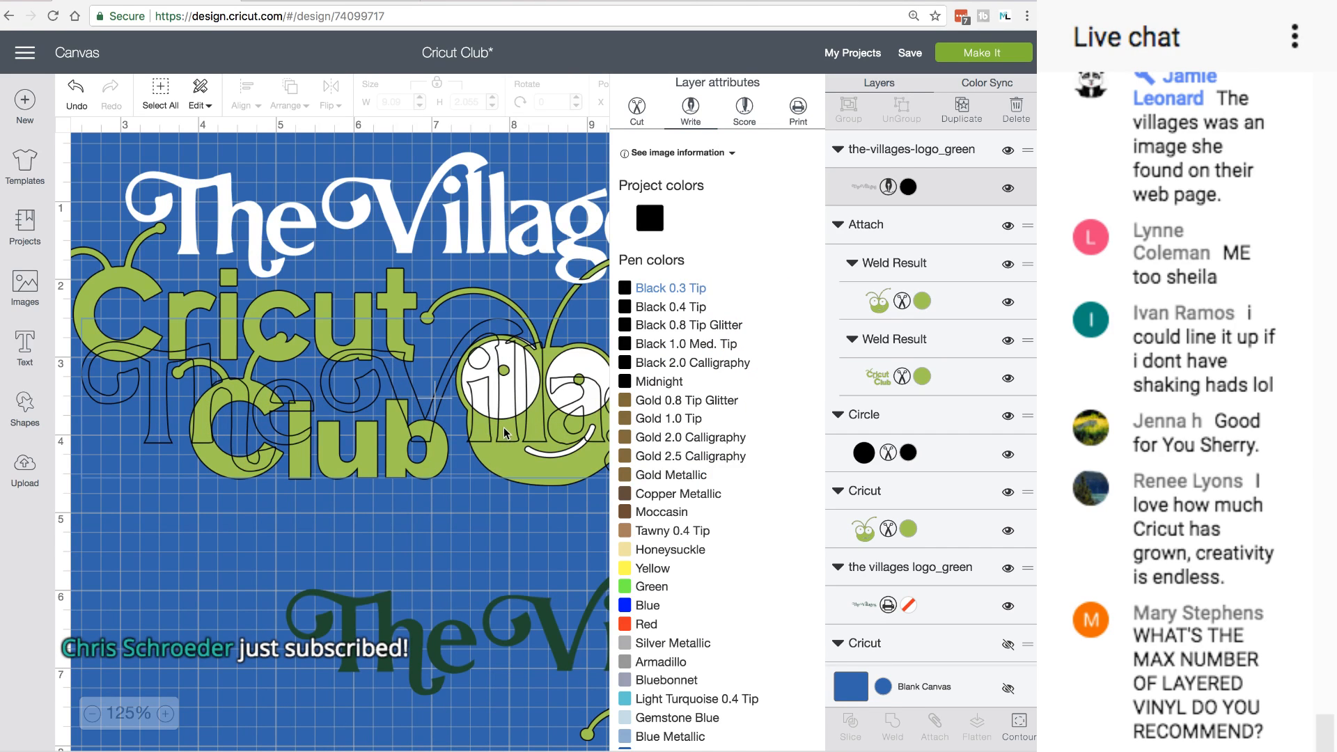
Move the outlined logo copy below the Cricut Club artwork and delete it from the canvas
left_click_drag(505, 425, 547, 408)
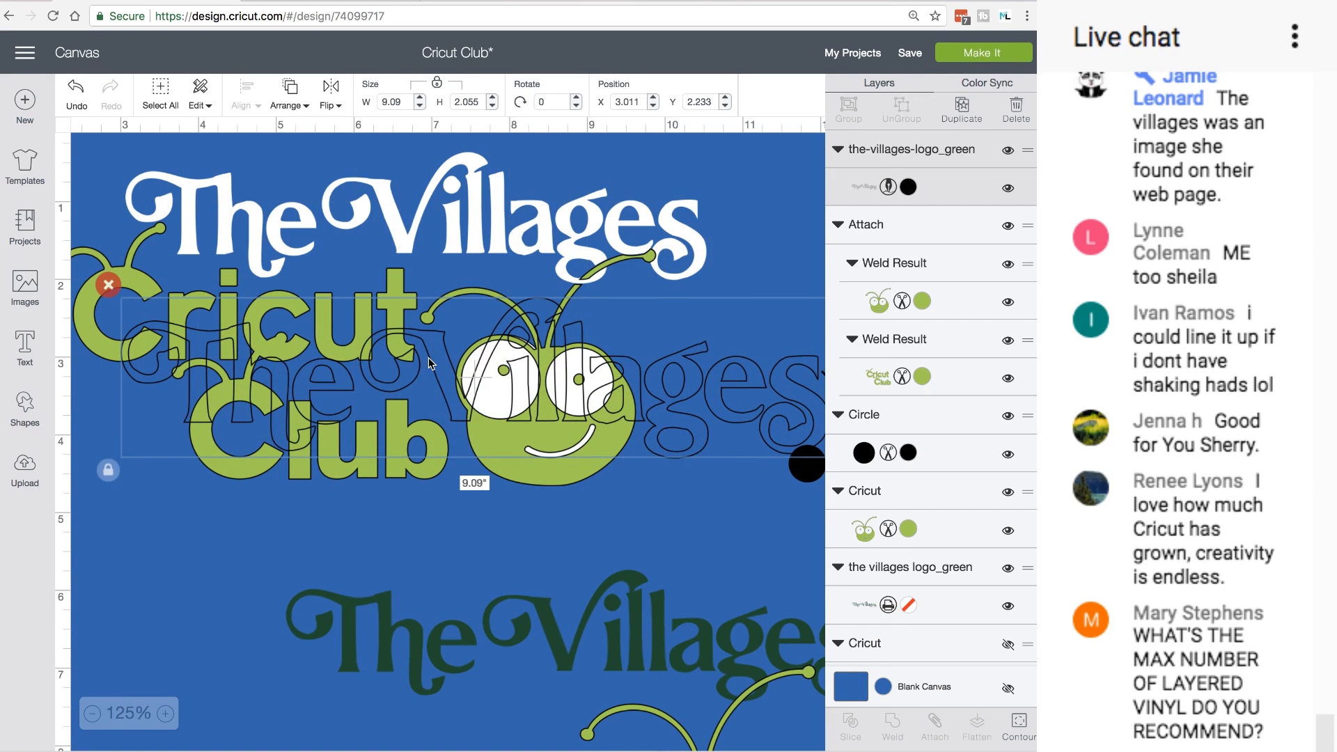
left_click_drag(428, 358, 394, 522)
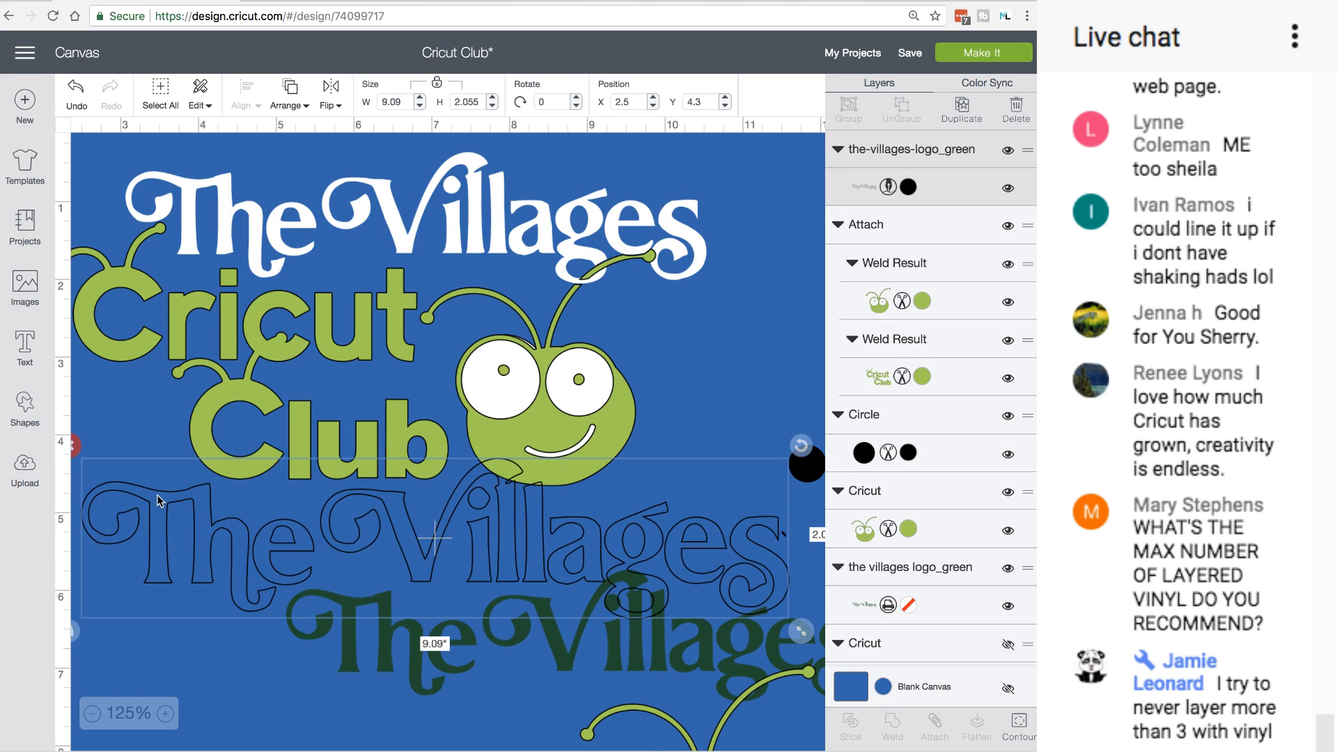
left_click_drag(157, 496, 204, 470)
left_click(117, 423)
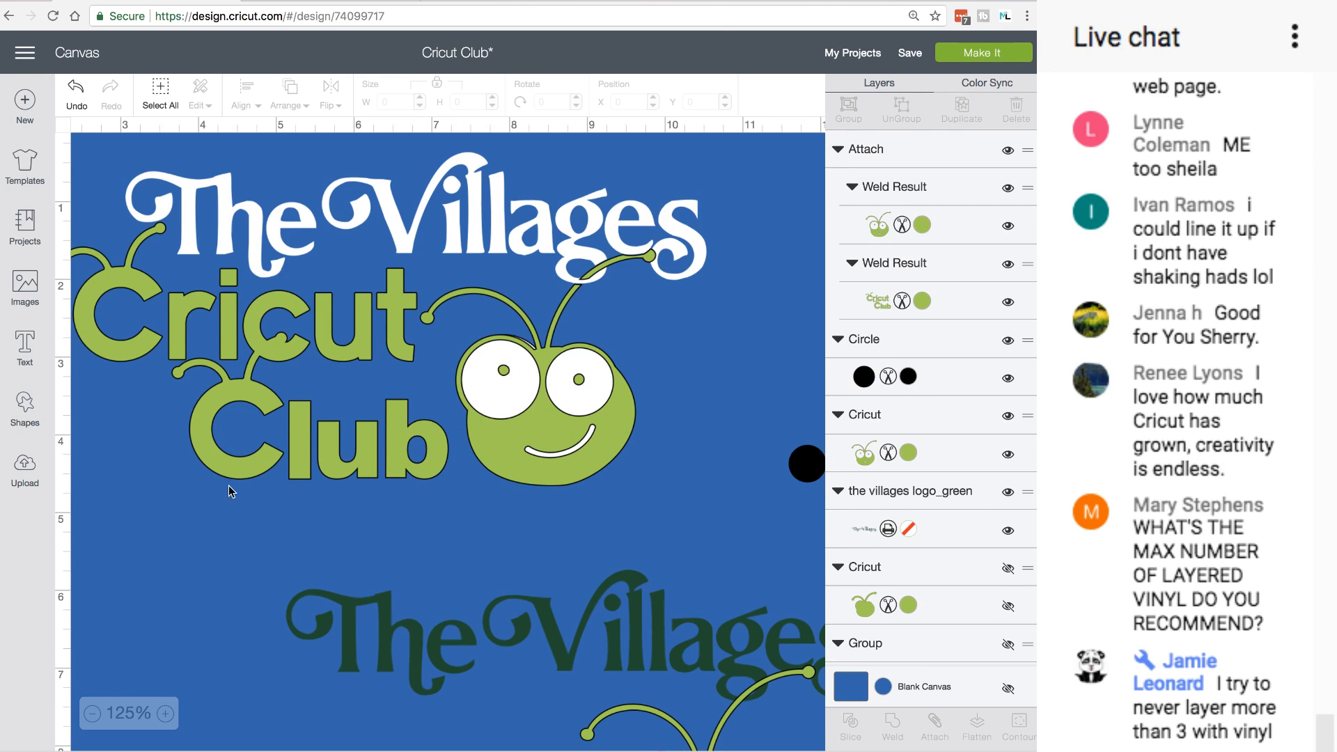
Enlarge the cricket face below the dark green logo to about 4.291 by 4.32 inches, with its antenna overlapping the lettering of Villages
scroll(229, 493, "down", 5)
scroll(225, 488, "right", 3)
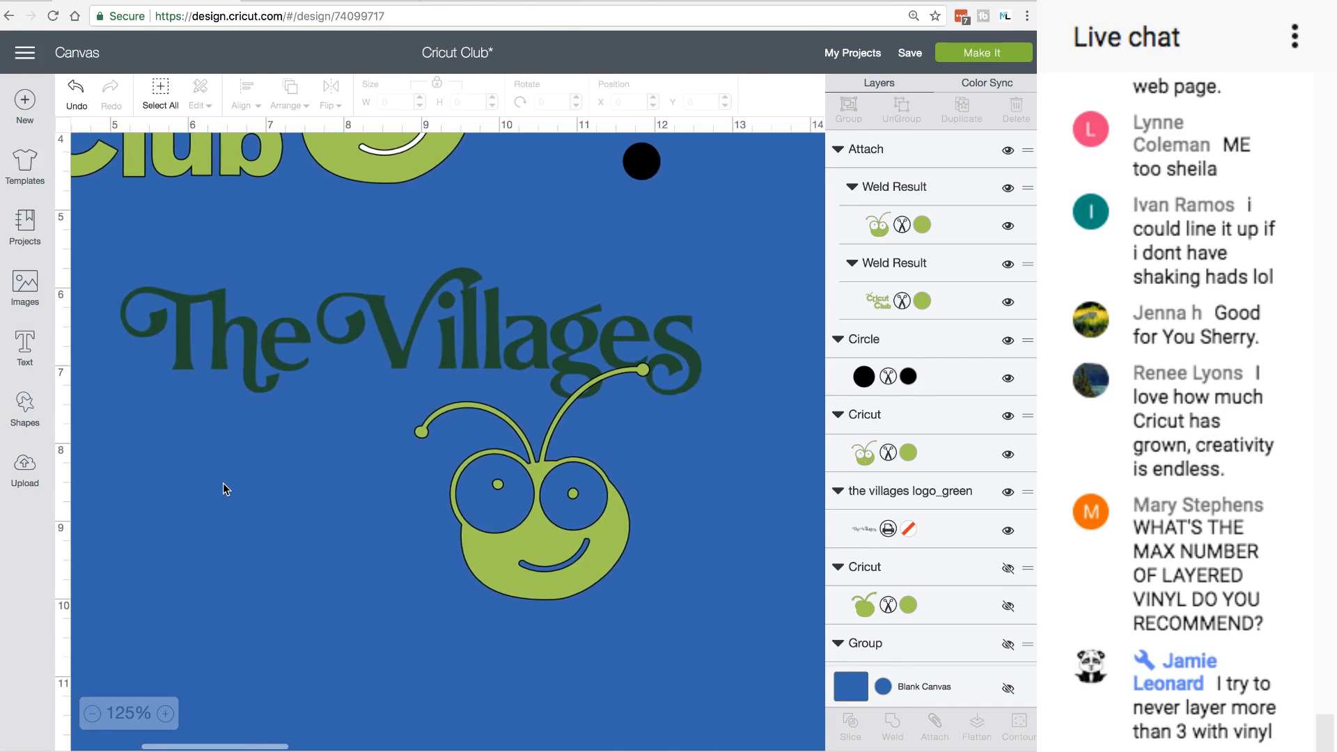
scroll(223, 482, "right", 2)
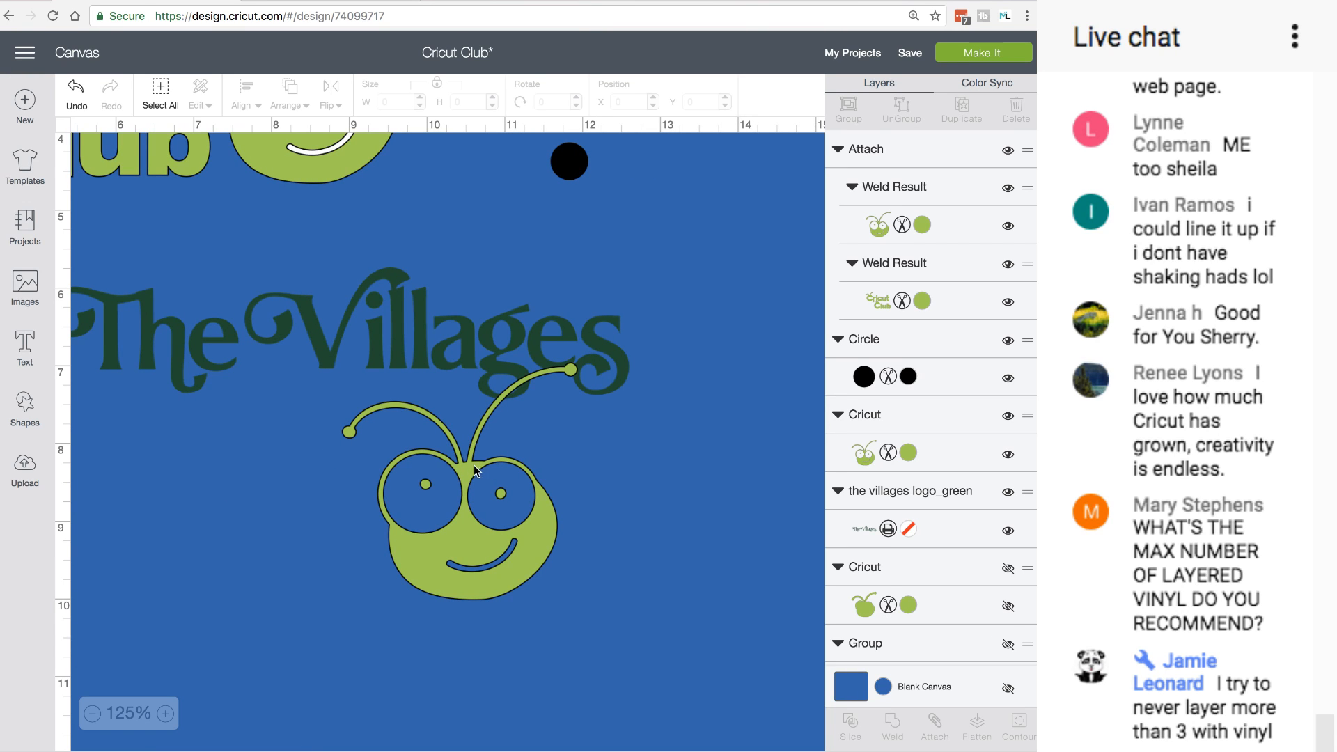
left_click_drag(473, 465, 470, 460)
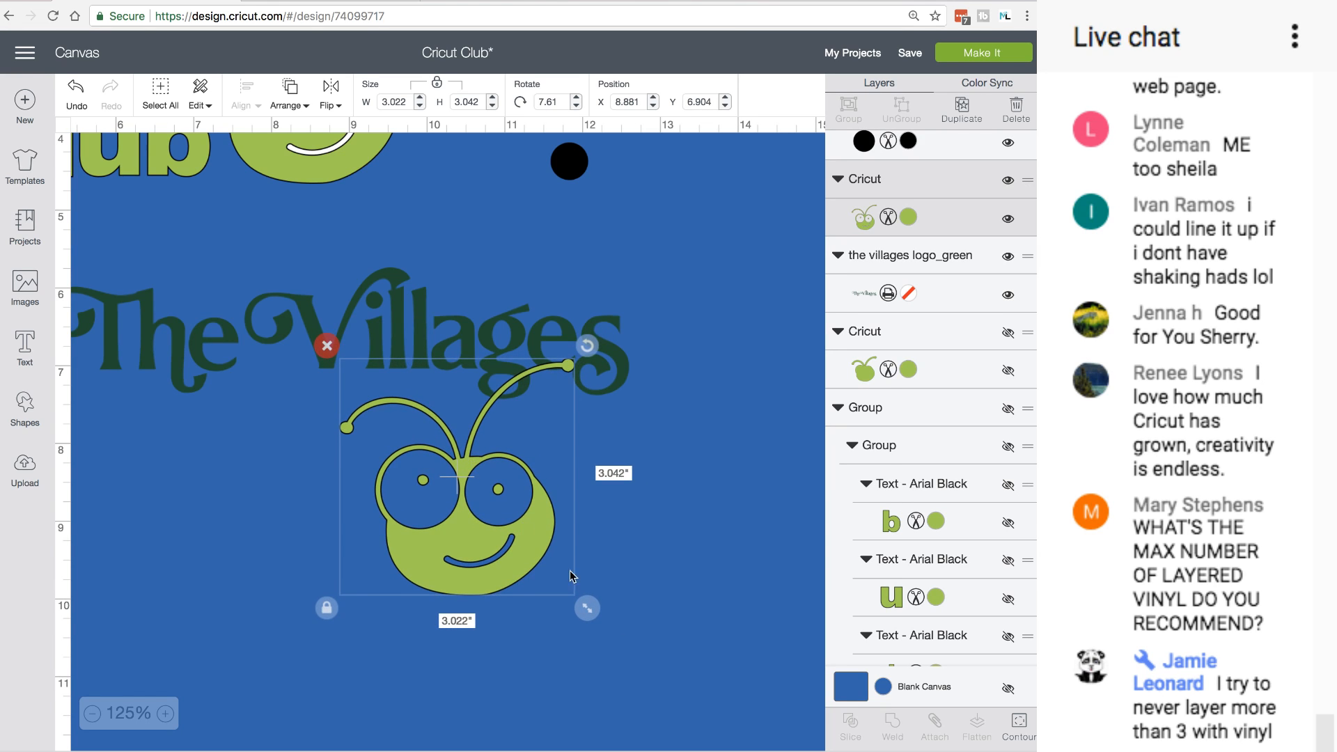
left_click_drag(590, 611, 667, 676)
left_click_drag(564, 581, 511, 573)
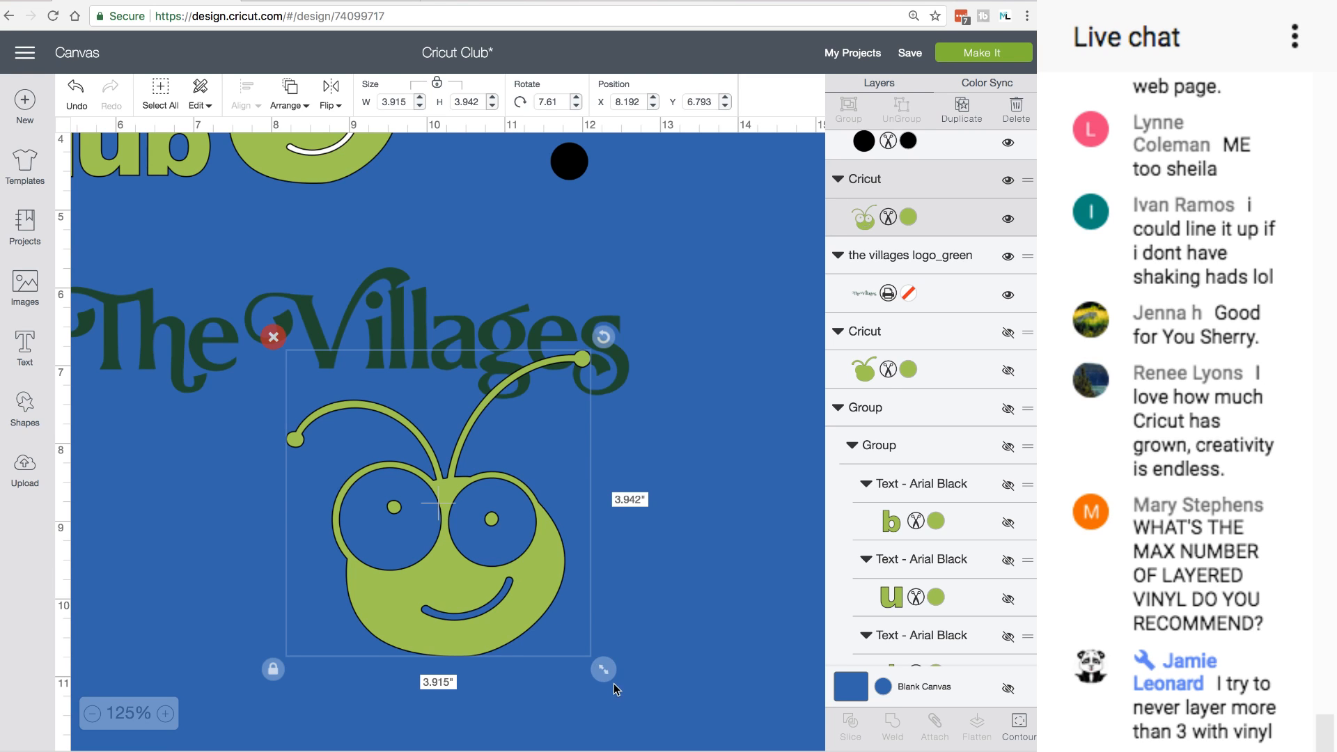
left_click_drag(603, 669, 632, 699)
left_click_drag(554, 624, 538, 613)
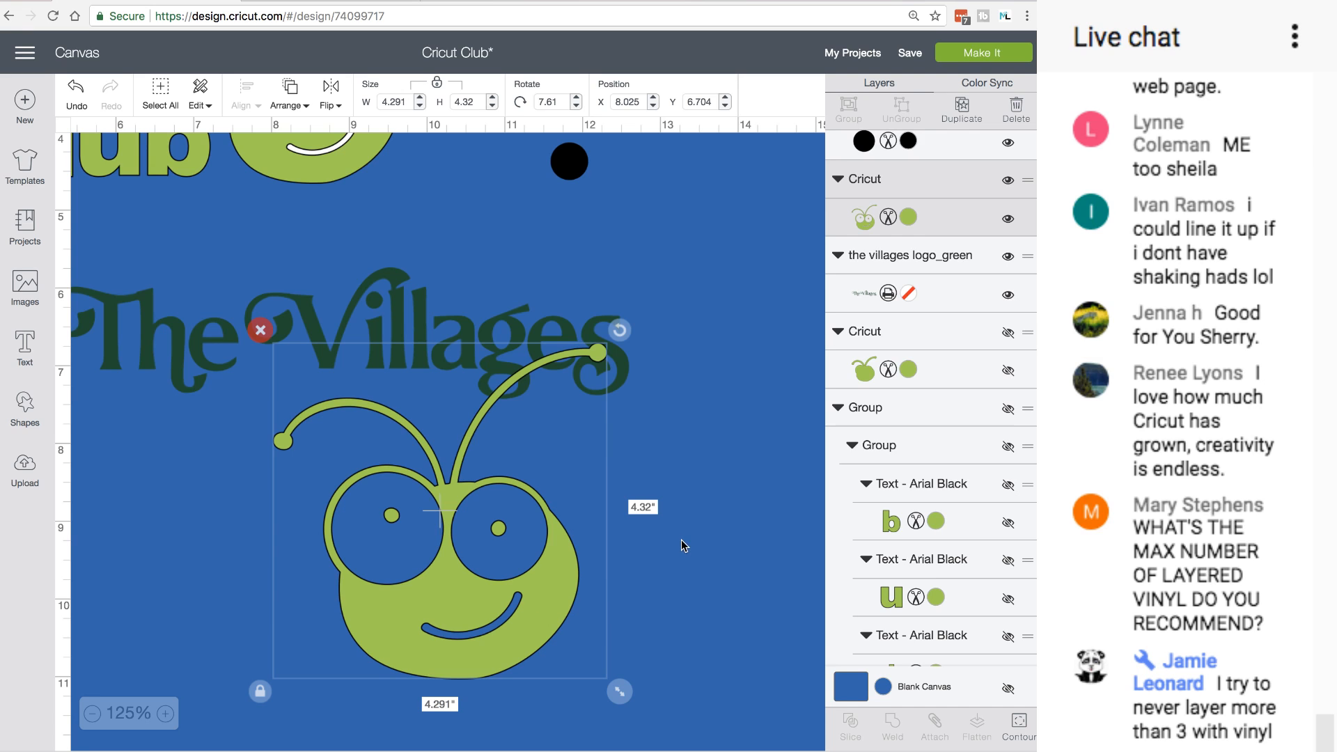
Change the canvas color from blue to white
left_click(166, 713)
scroll(550, 634, "right", 5)
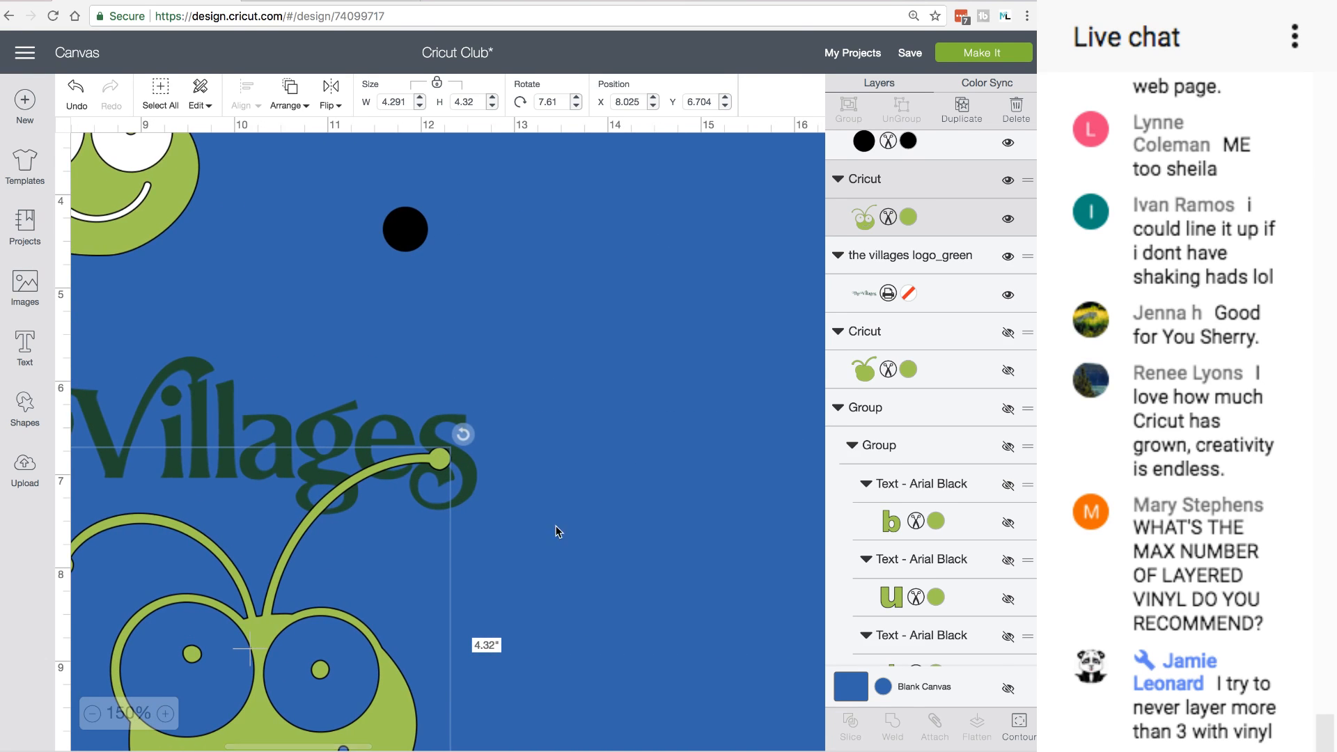
left_click(358, 382)
left_click_drag(547, 481, 253, 647)
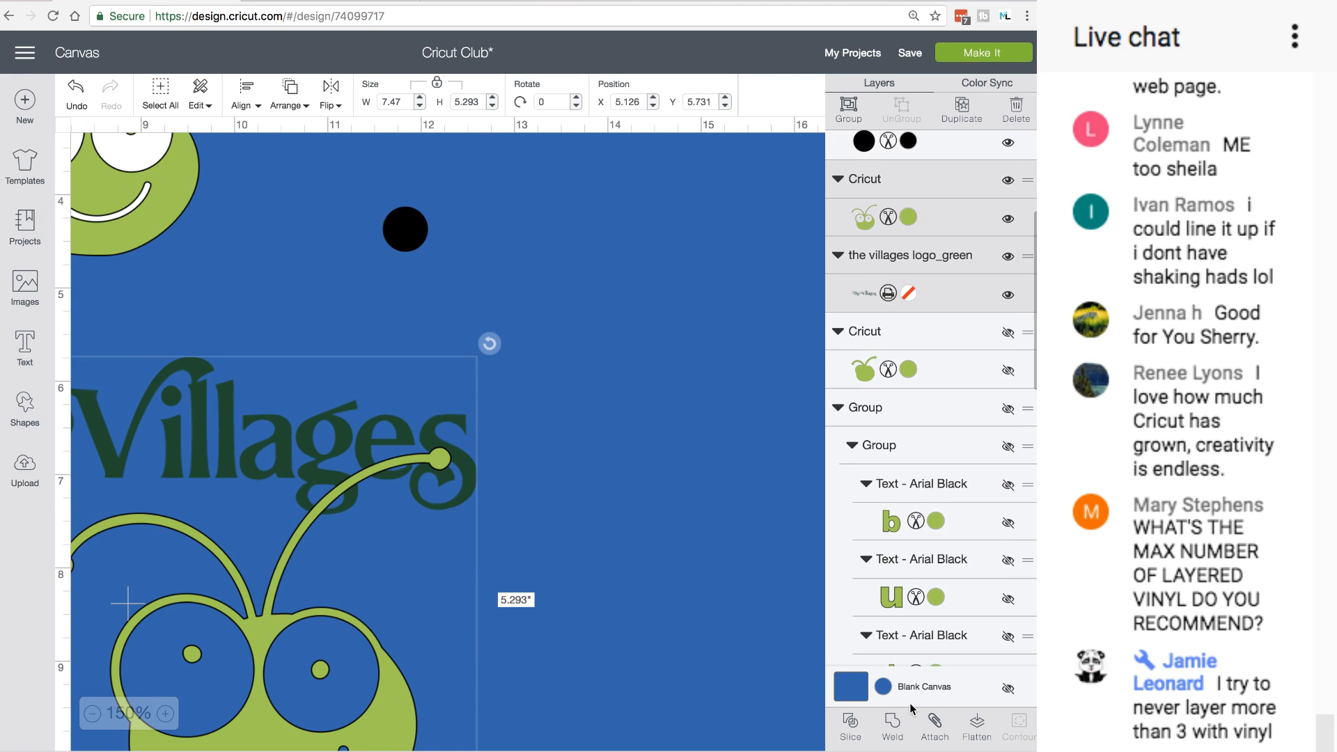
left_click(859, 691)
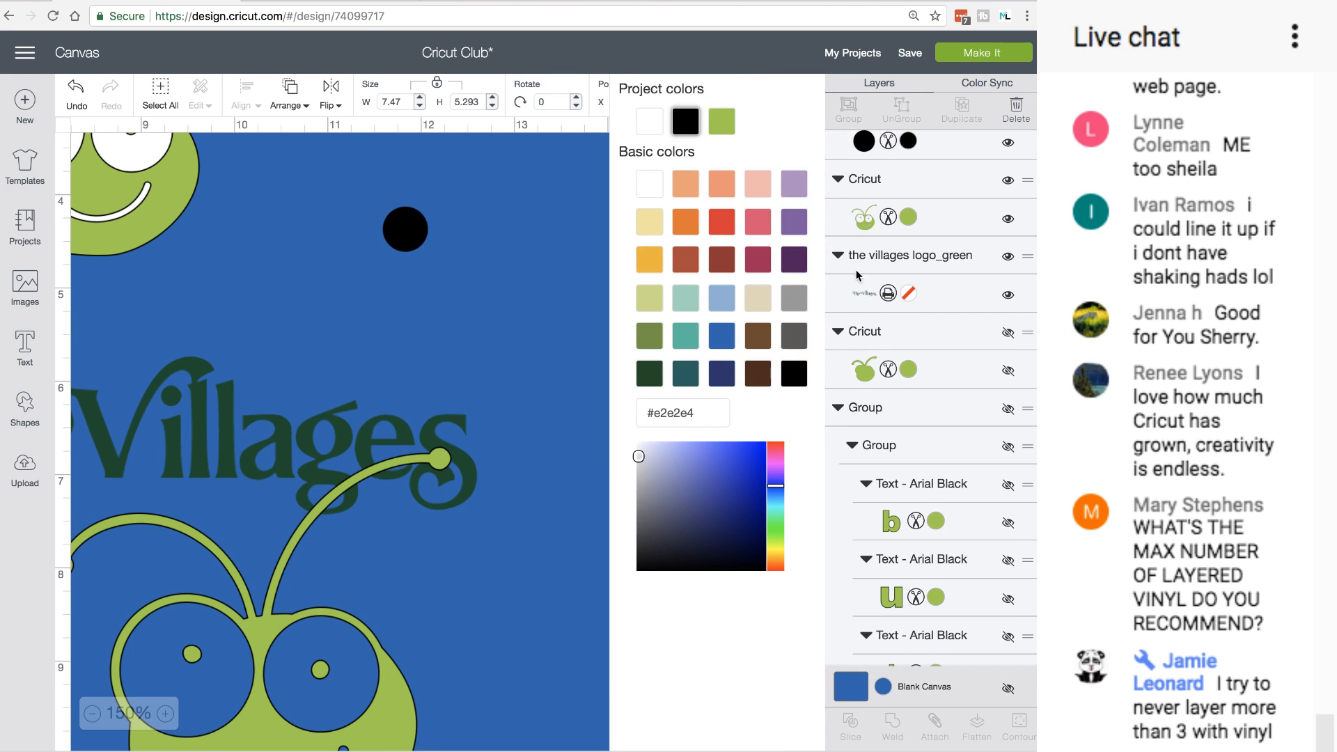
left_click(653, 180)
left_click(550, 268)
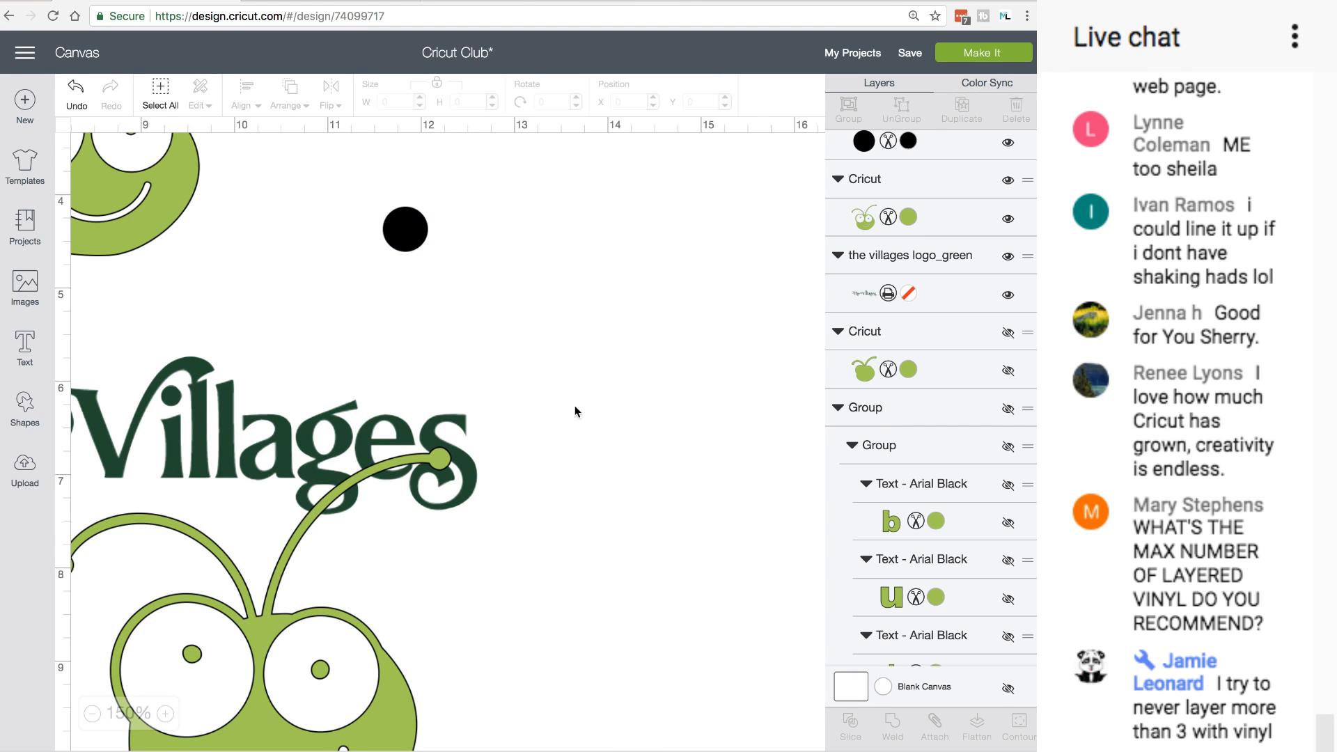
Slice the overlapping cricket face and Villages logo, and move the green overlap pieces off the lettering into the empty area beside it
left_click_drag(541, 437, 209, 698)
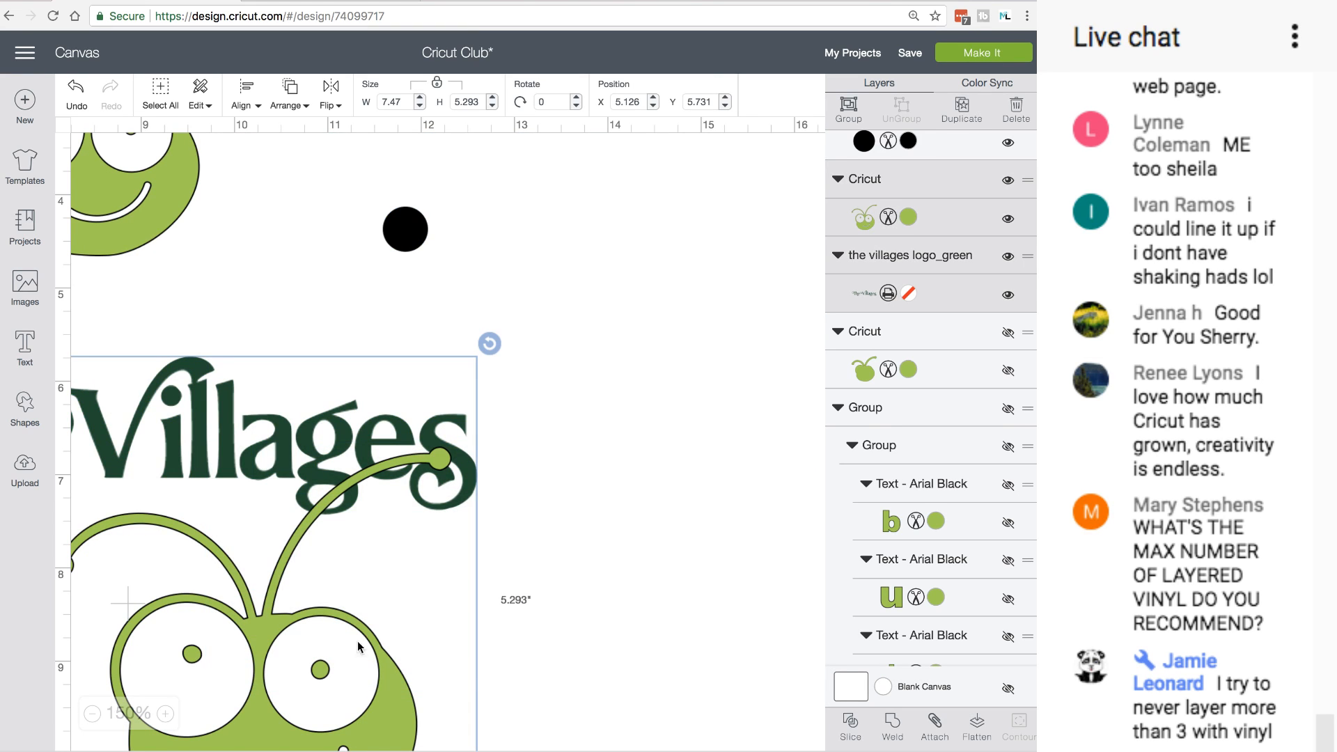
left_click(850, 728)
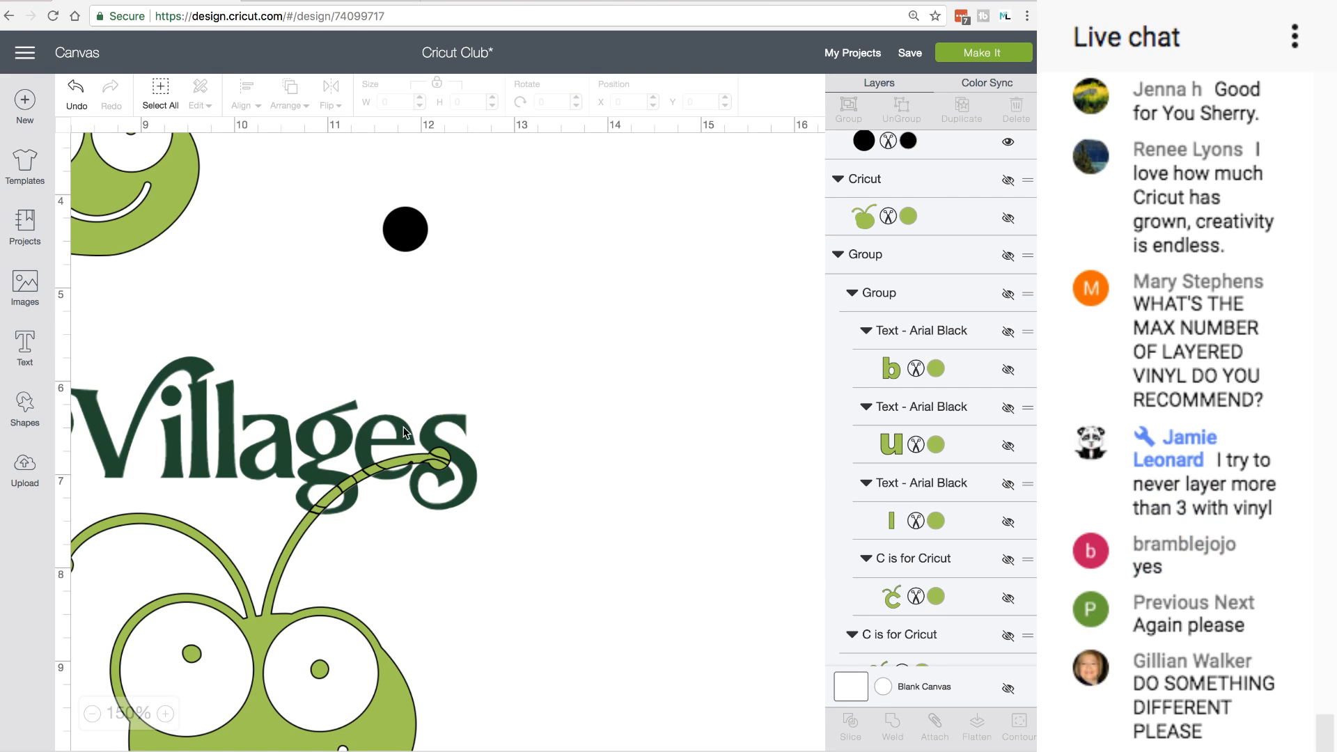
left_click(401, 462)
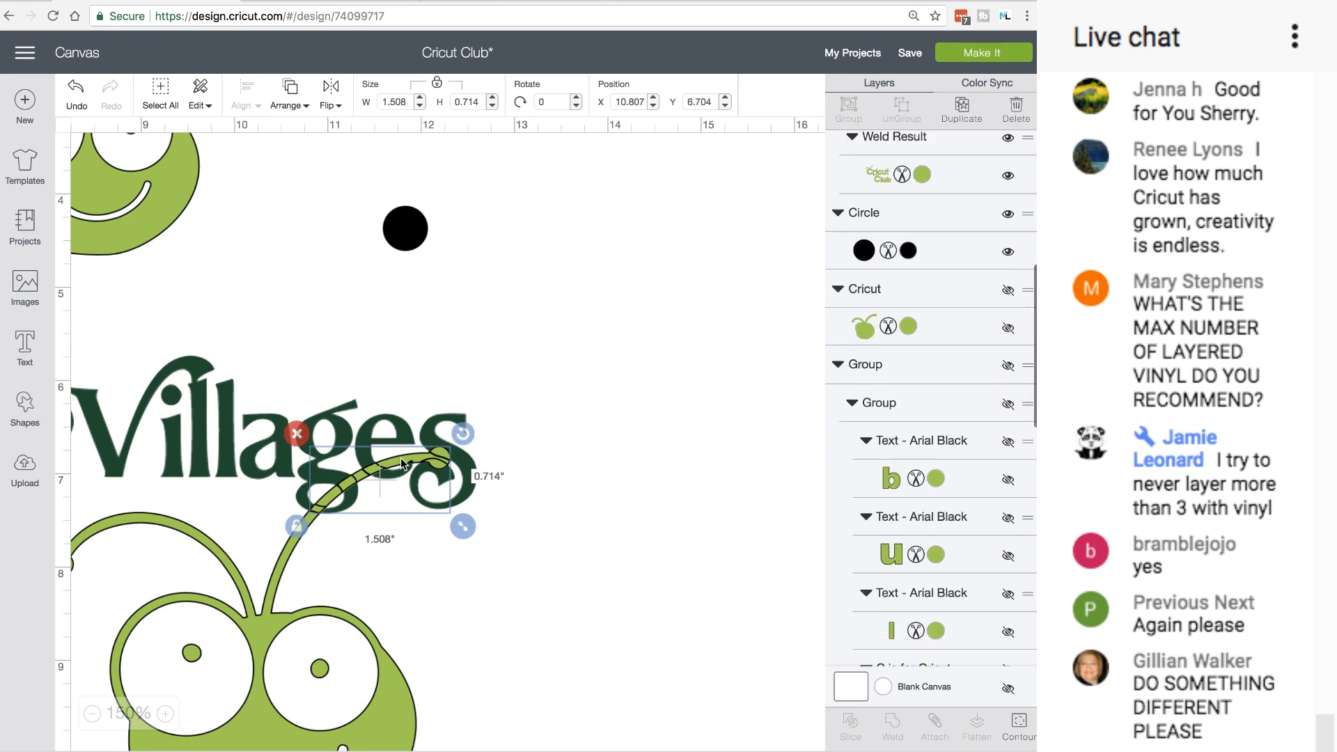
left_click_drag(401, 460, 583, 516)
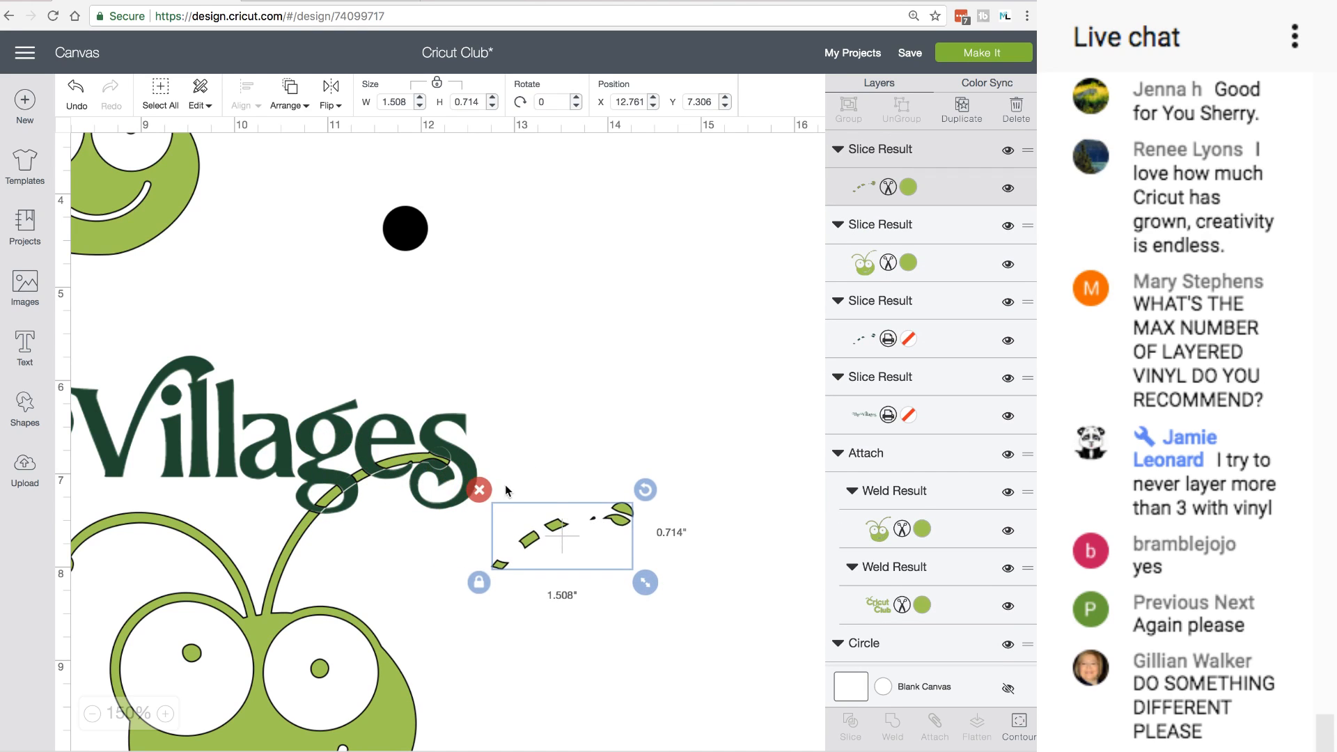
Move the dark green overlap pieces clear of the lettering and reposition the cricket face with its antenna back over the logo's cutouts
left_click(405, 459)
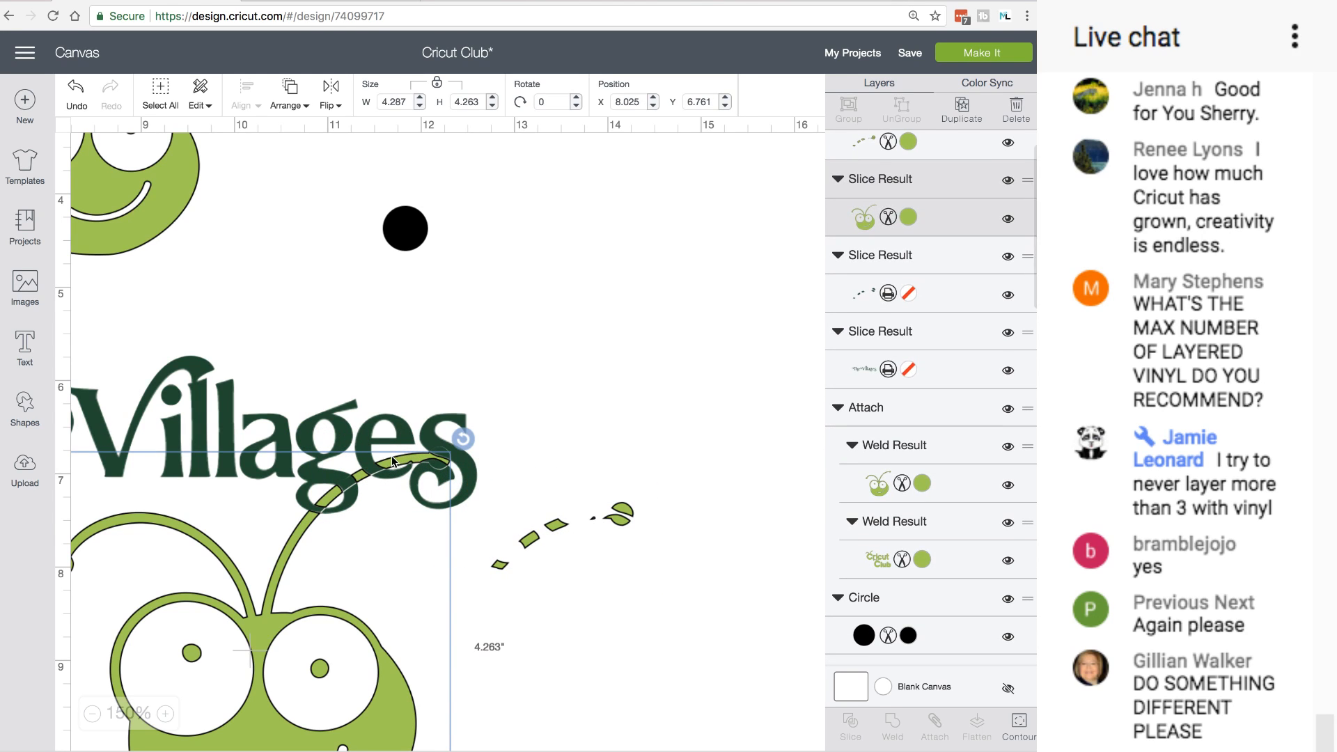
left_click(566, 446)
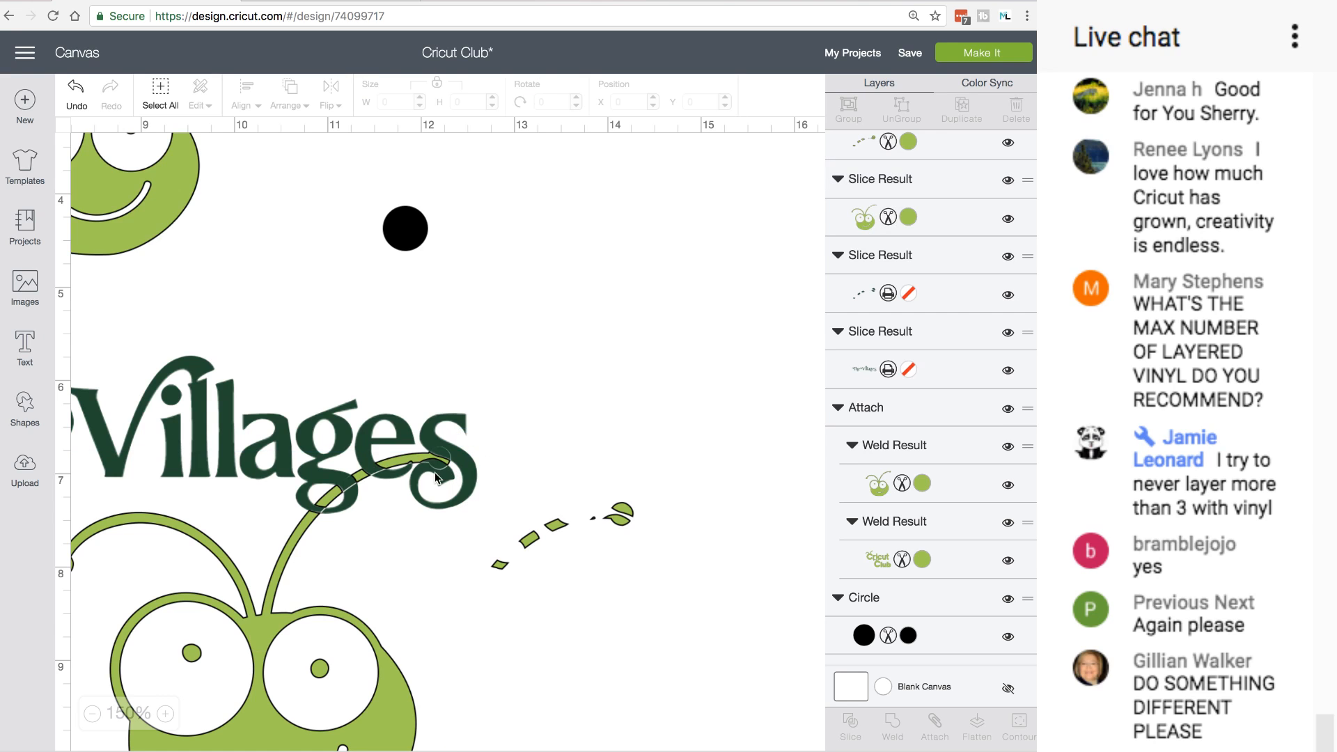
left_click_drag(436, 466, 682, 454)
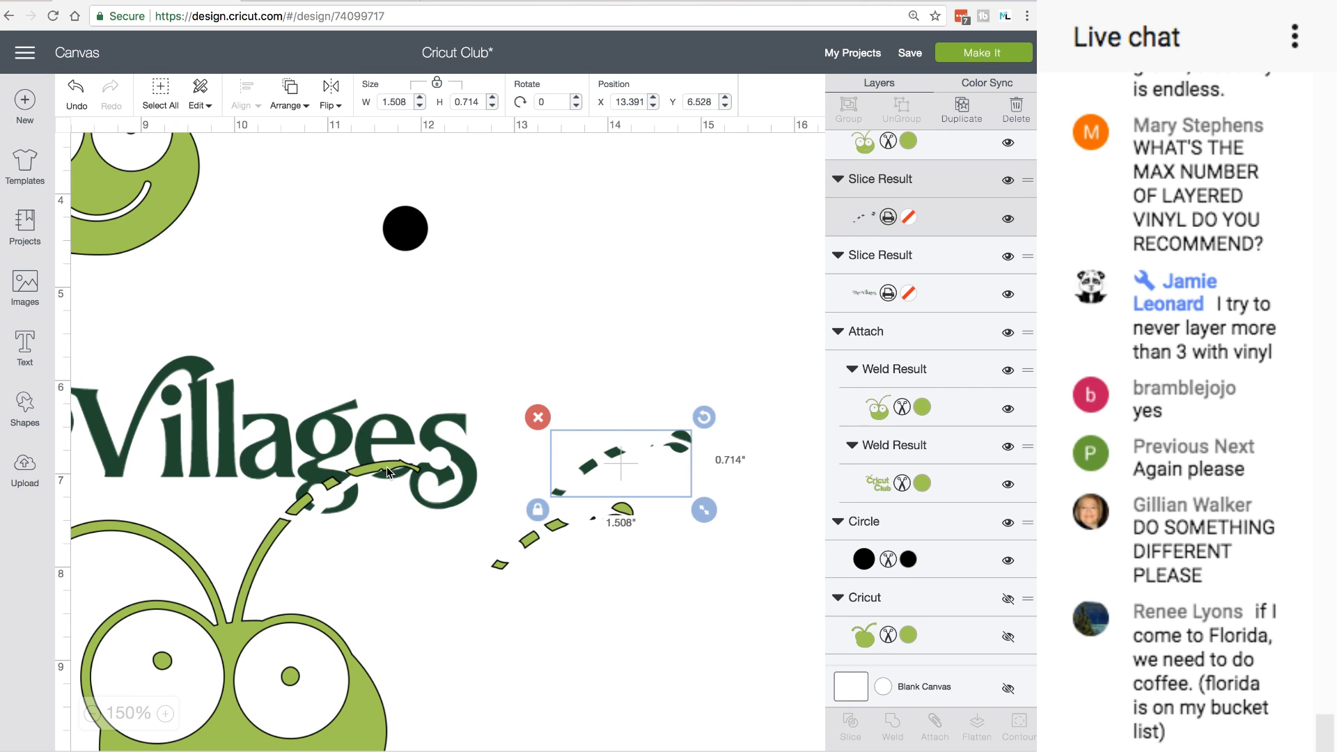
left_click_drag(388, 472, 419, 459)
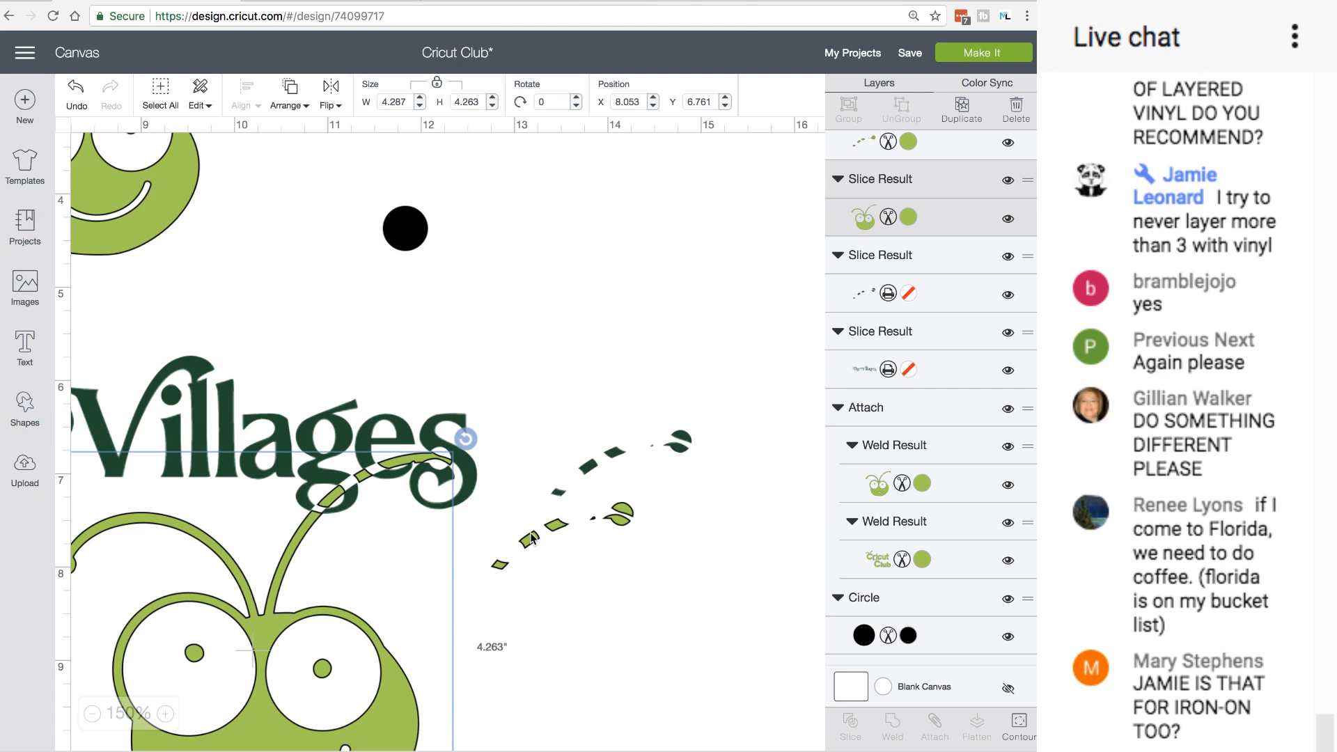
Move the green overlap pieces closer to the logo and hide their lowest fragment with Contour
left_click(591, 554)
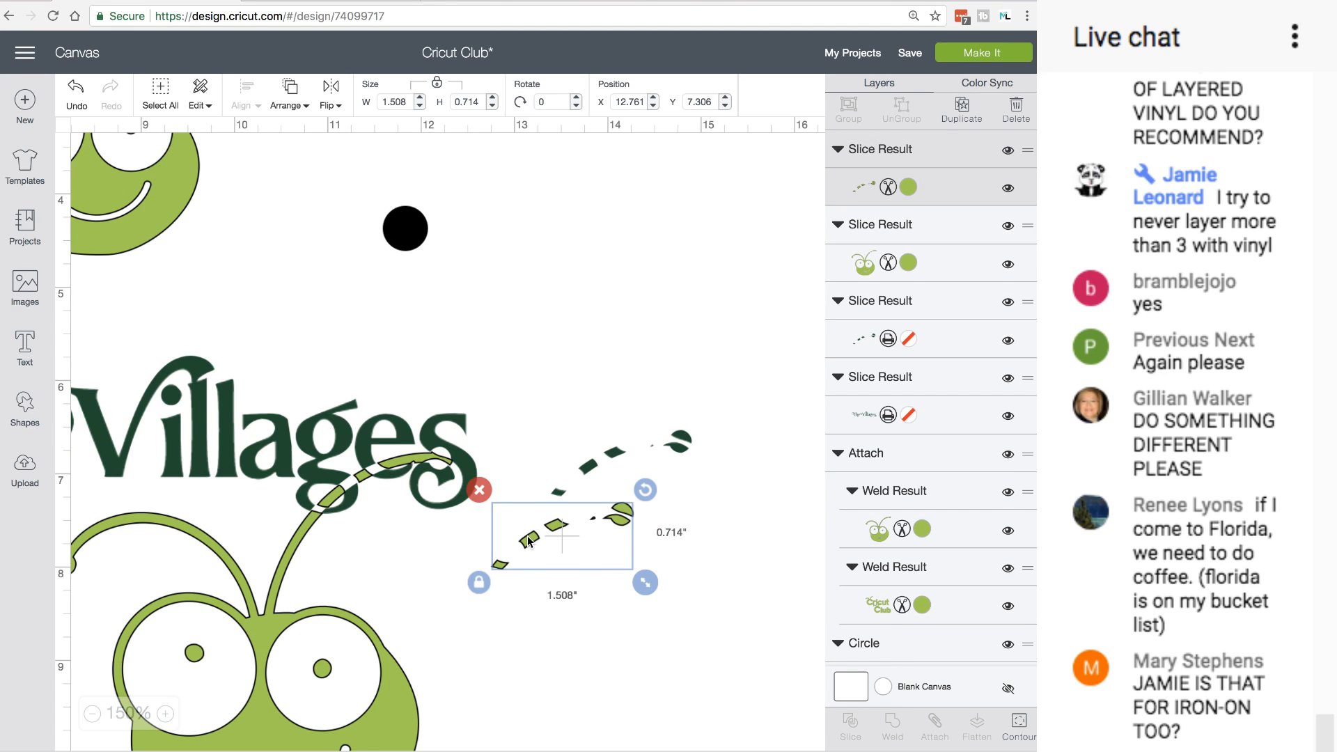
left_click_drag(528, 537, 467, 551)
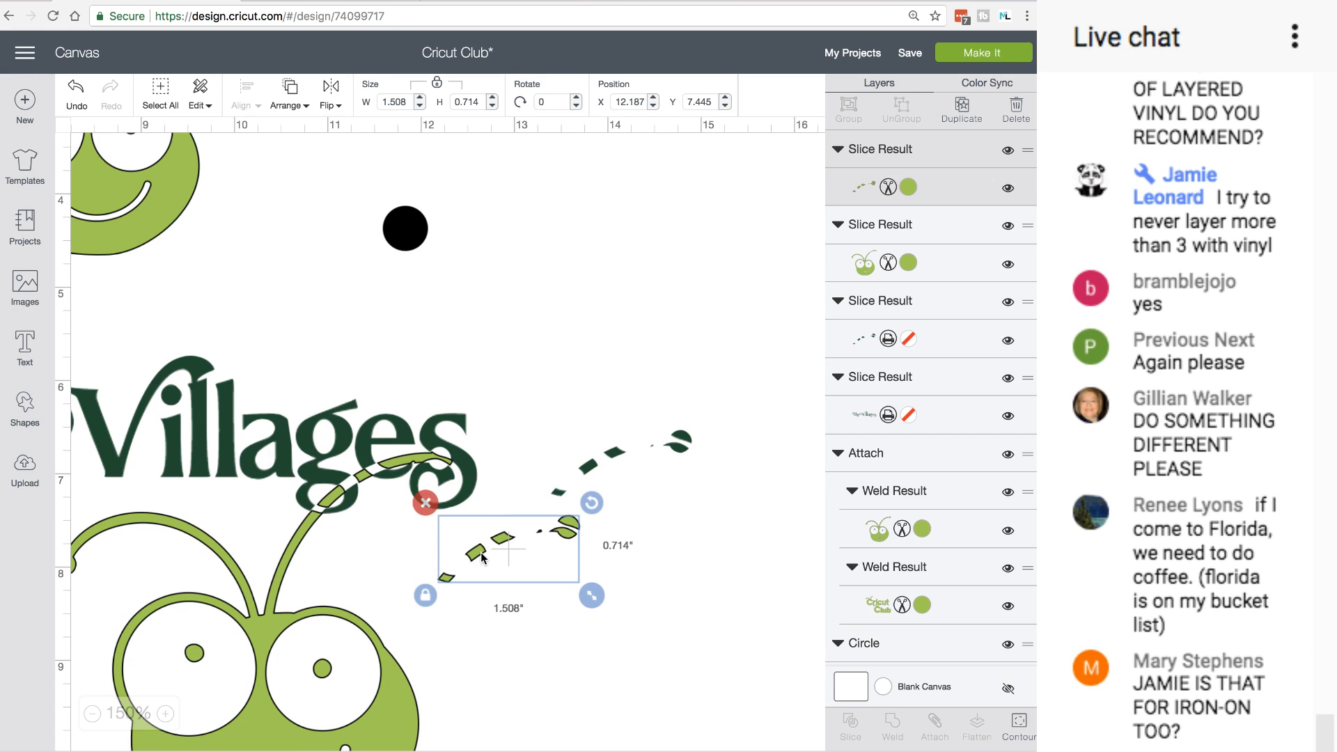
left_click(1020, 728)
left_click(184, 417)
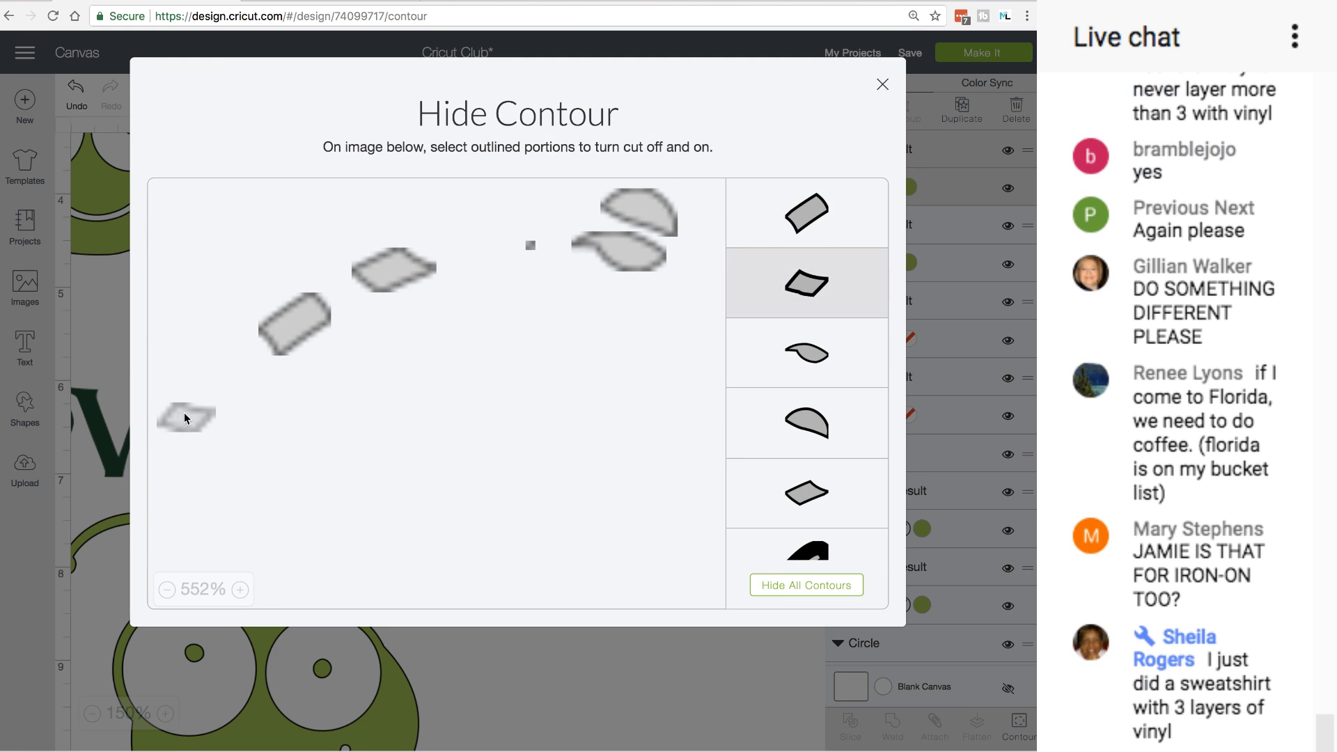
left_click(882, 85)
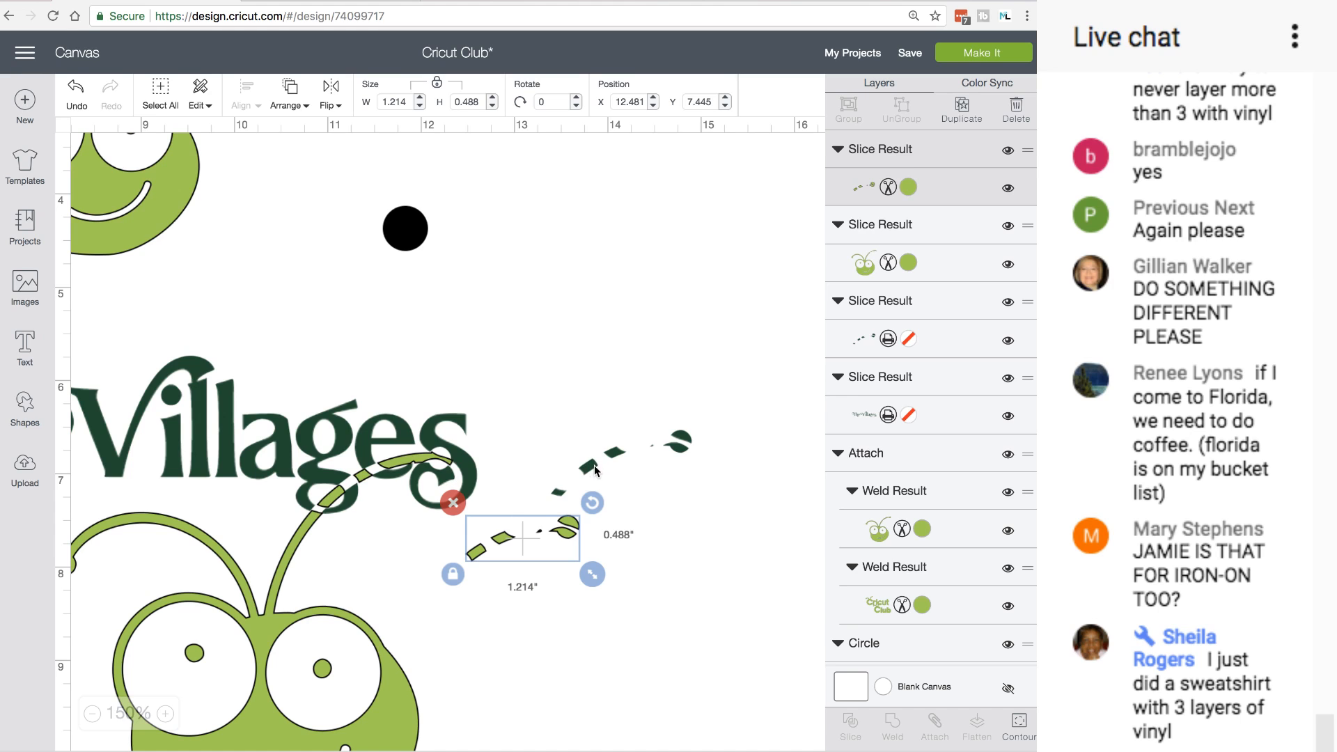
Place the dark green overlap pieces and the remaining green overlap pieces close together beside the lettering for comparison
left_click_drag(590, 467, 663, 483)
left_click(631, 567)
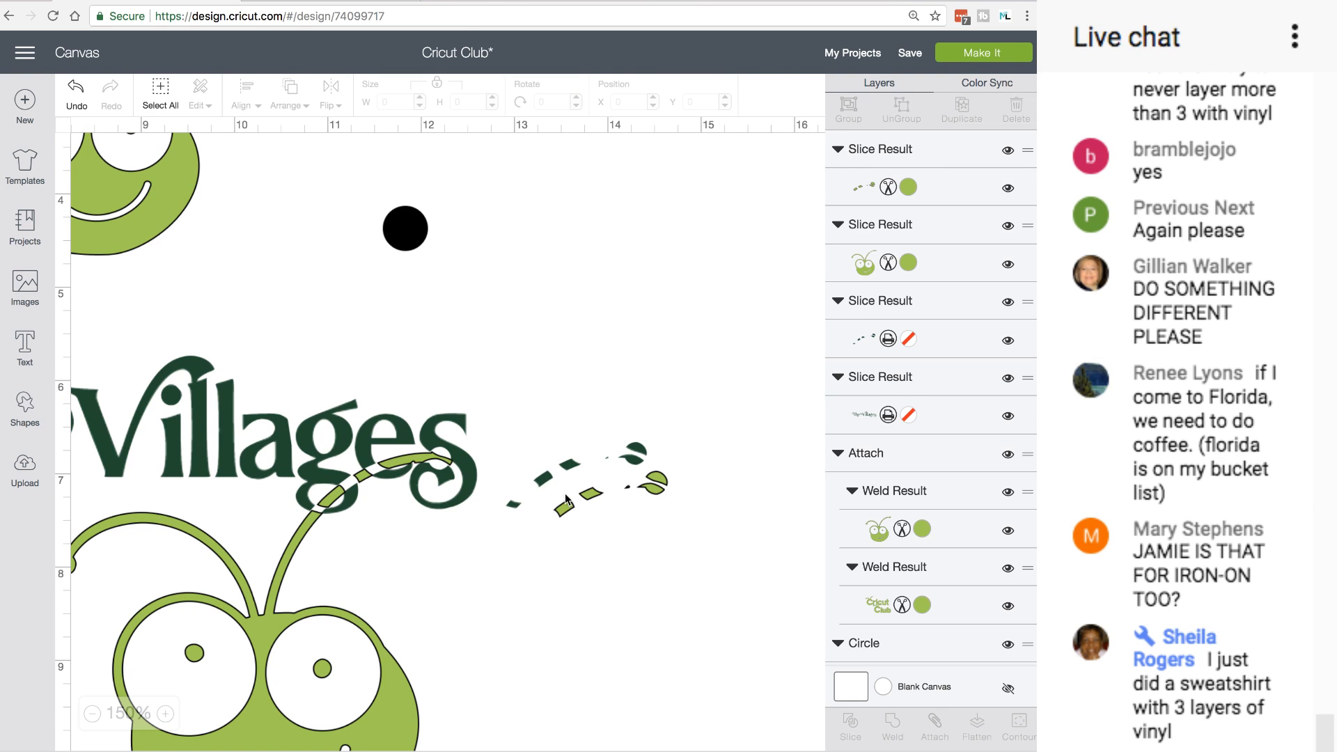
left_click_drag(547, 482, 561, 485)
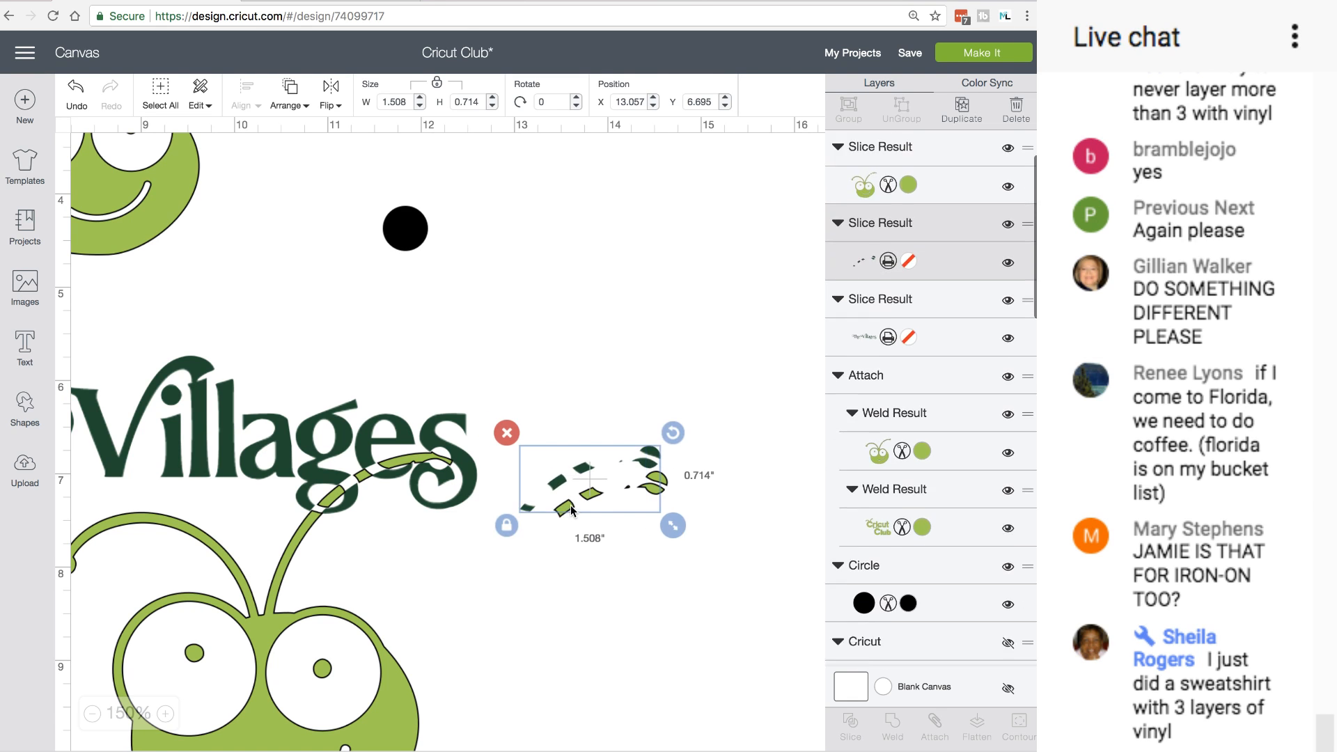
Make three duplicates of the black circle and place one over the second-lowest fragment of the dark green overlap pieces
left_click(422, 236)
left_click(951, 120)
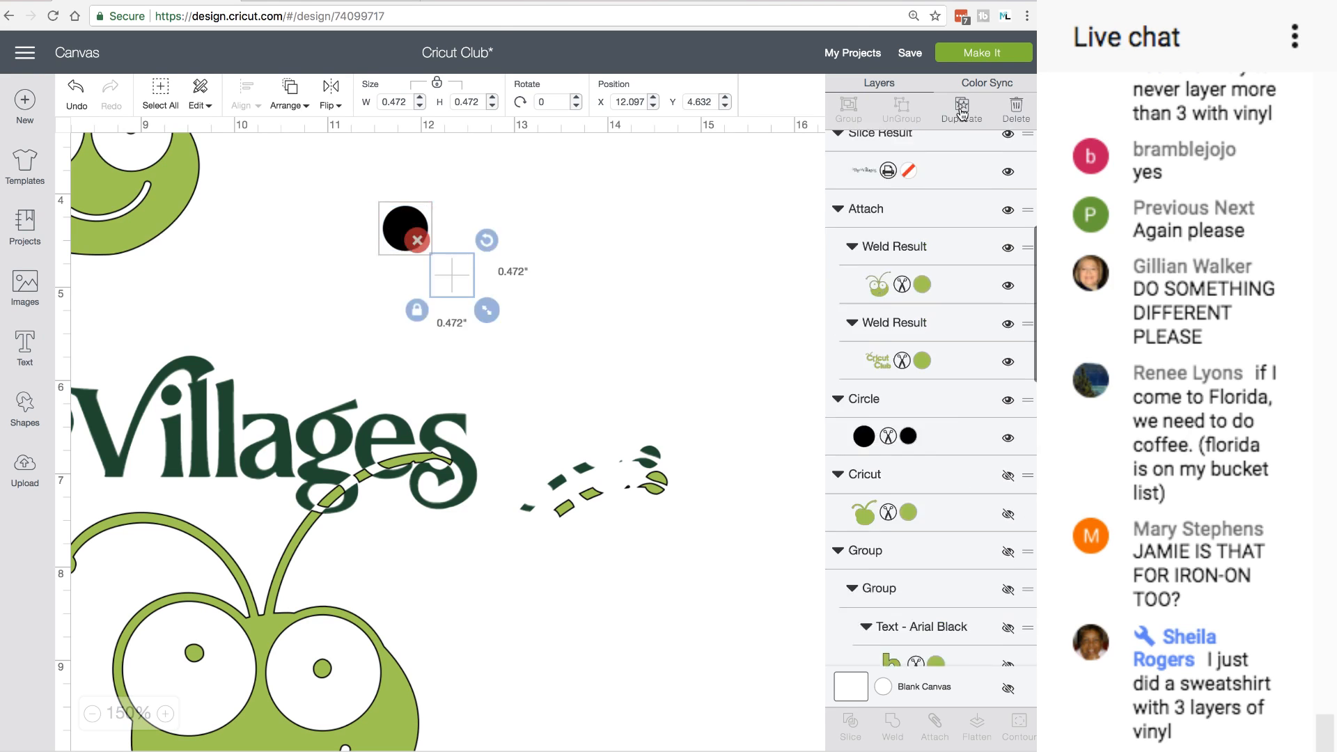
left_click(951, 120)
left_click(951, 120)
left_click_drag(545, 367, 568, 477)
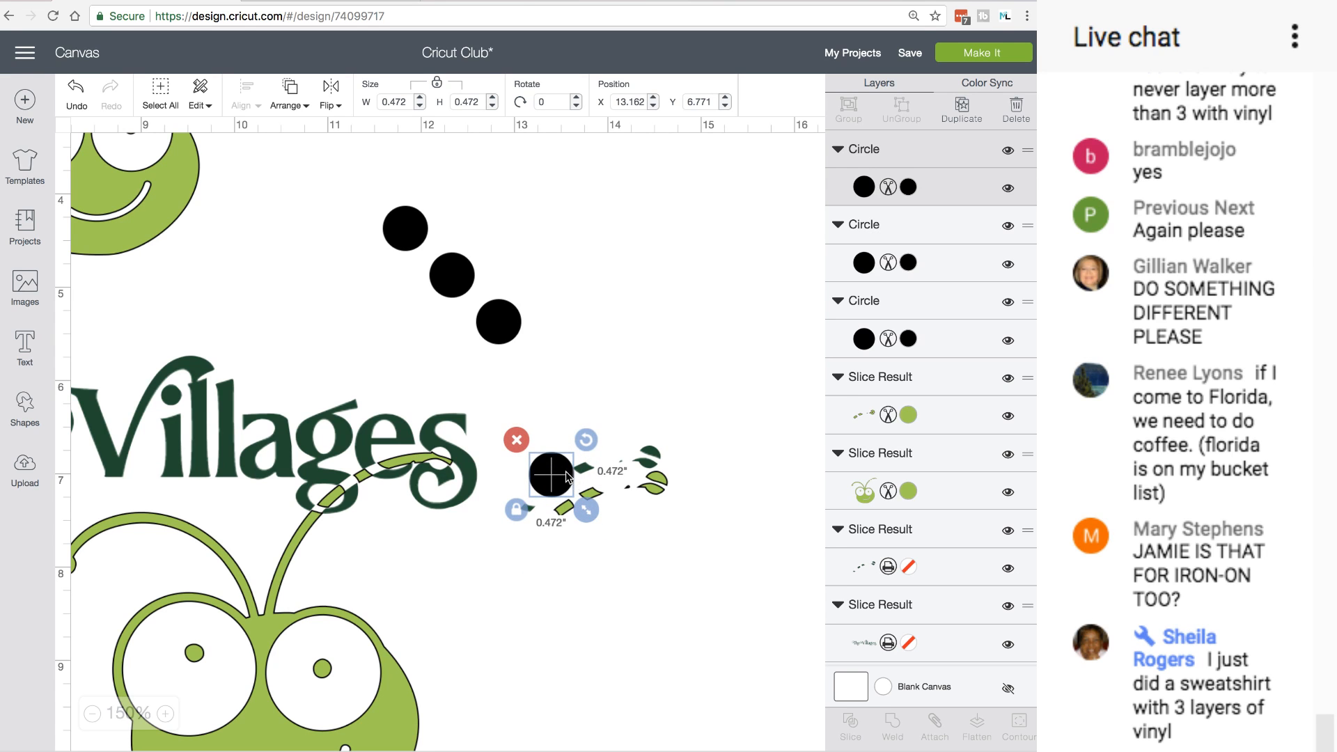
Move the green pieces out of the way, slice the black circle with the dark green overlap pieces, and move the cut parts above them
left_click(584, 473)
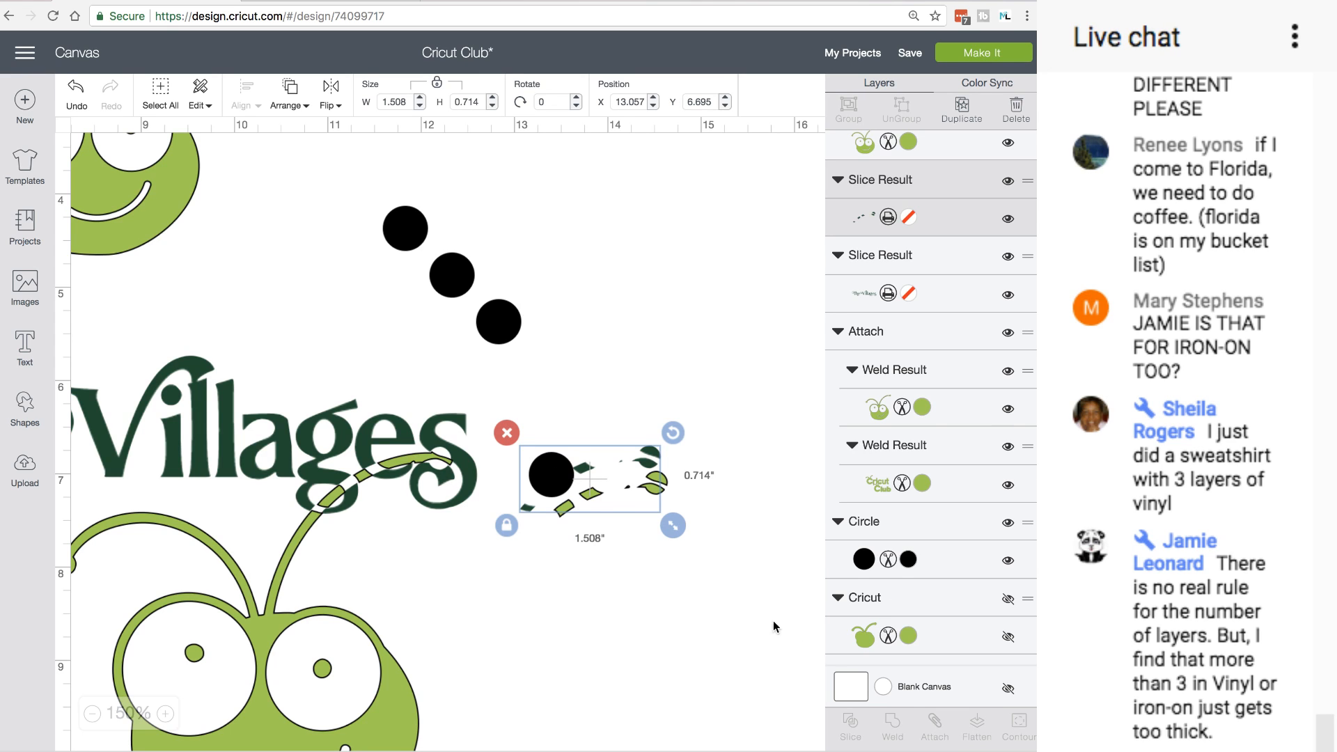
left_click(742, 603)
left_click_drag(655, 491, 661, 600)
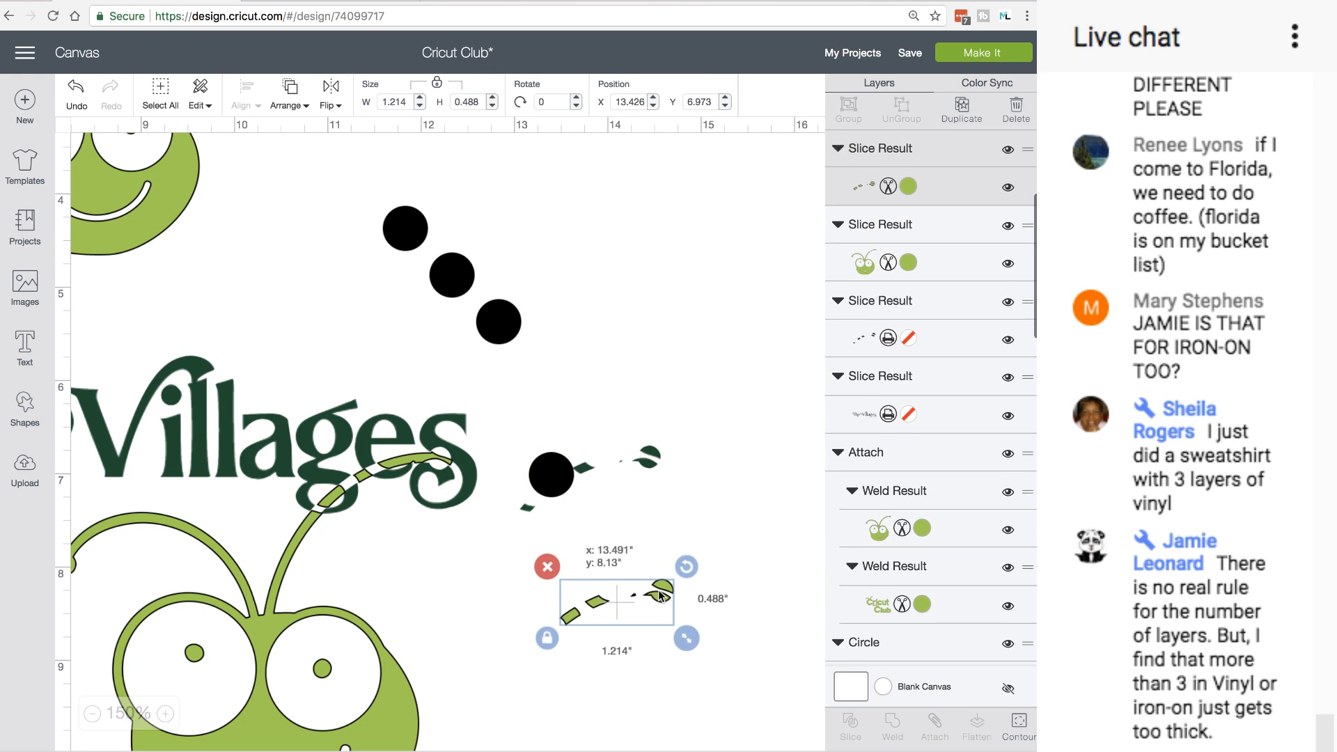
left_click(583, 429)
left_click_drag(657, 419, 523, 496)
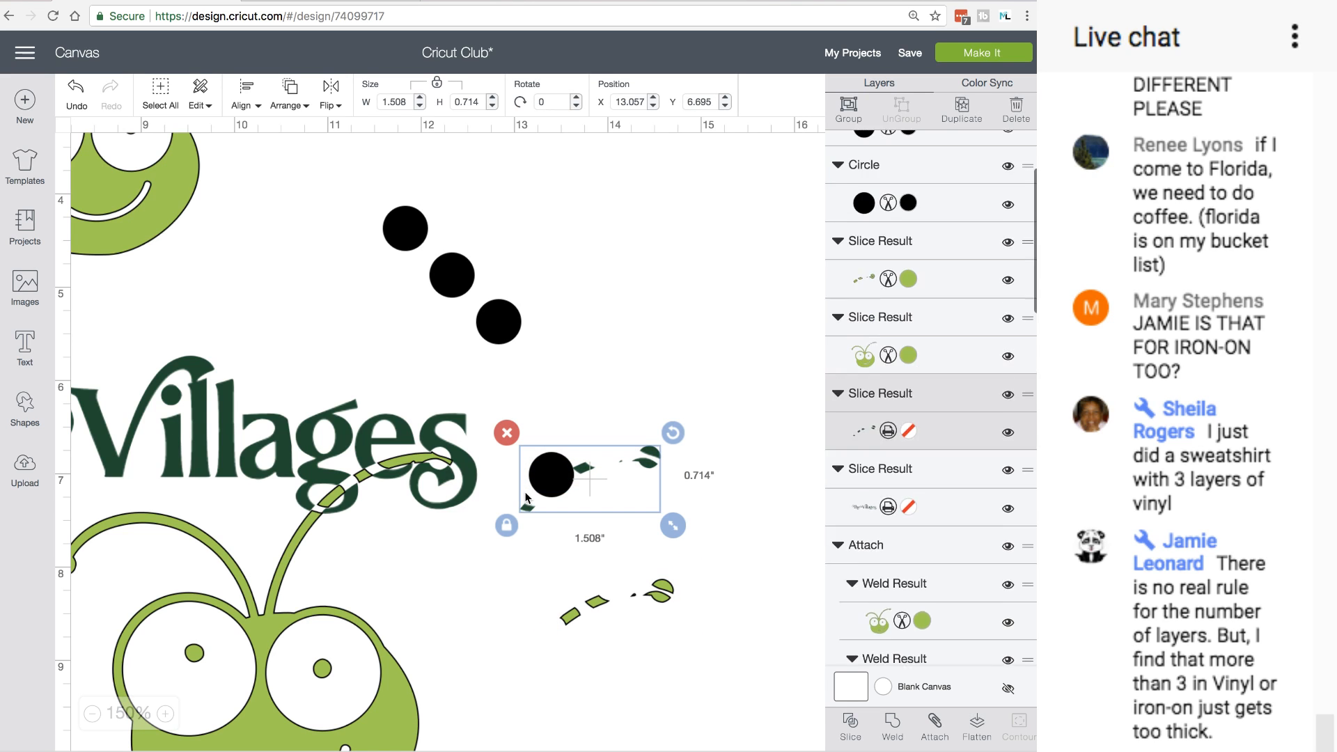
left_click(851, 723)
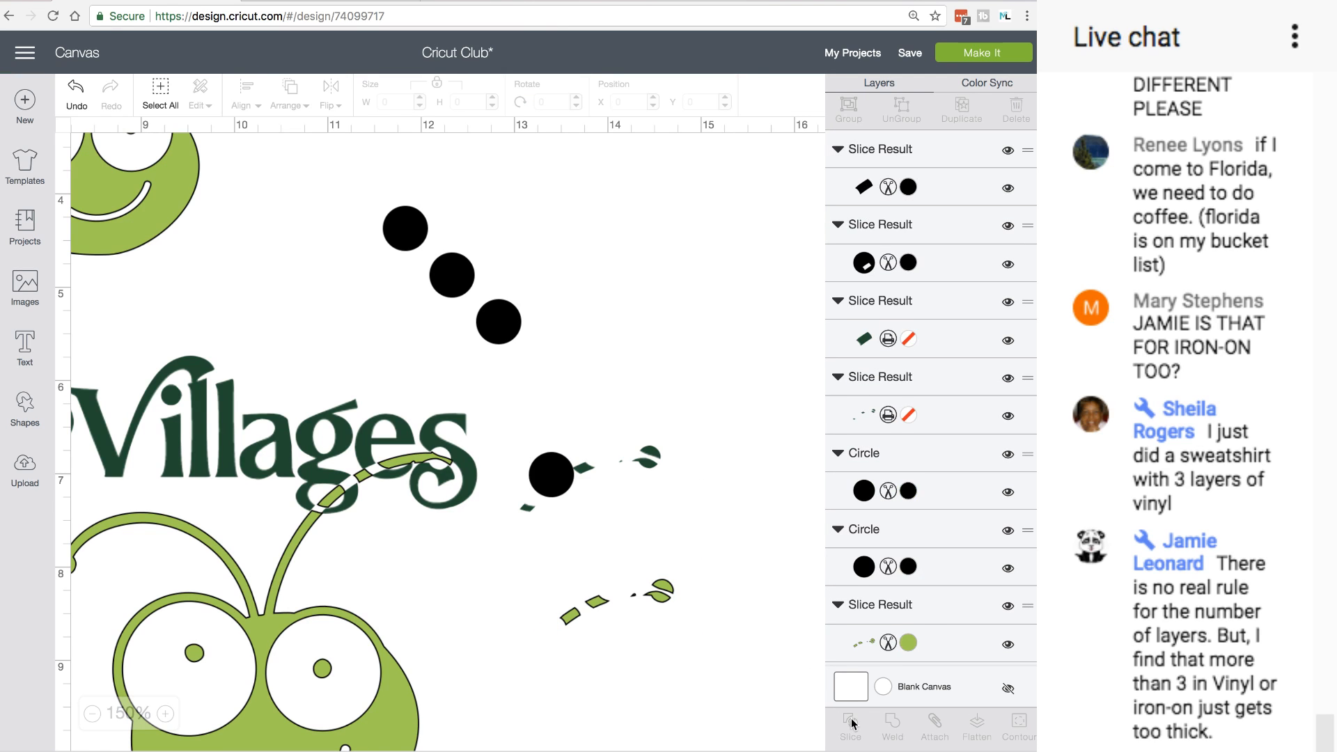
left_click_drag(554, 461, 640, 367)
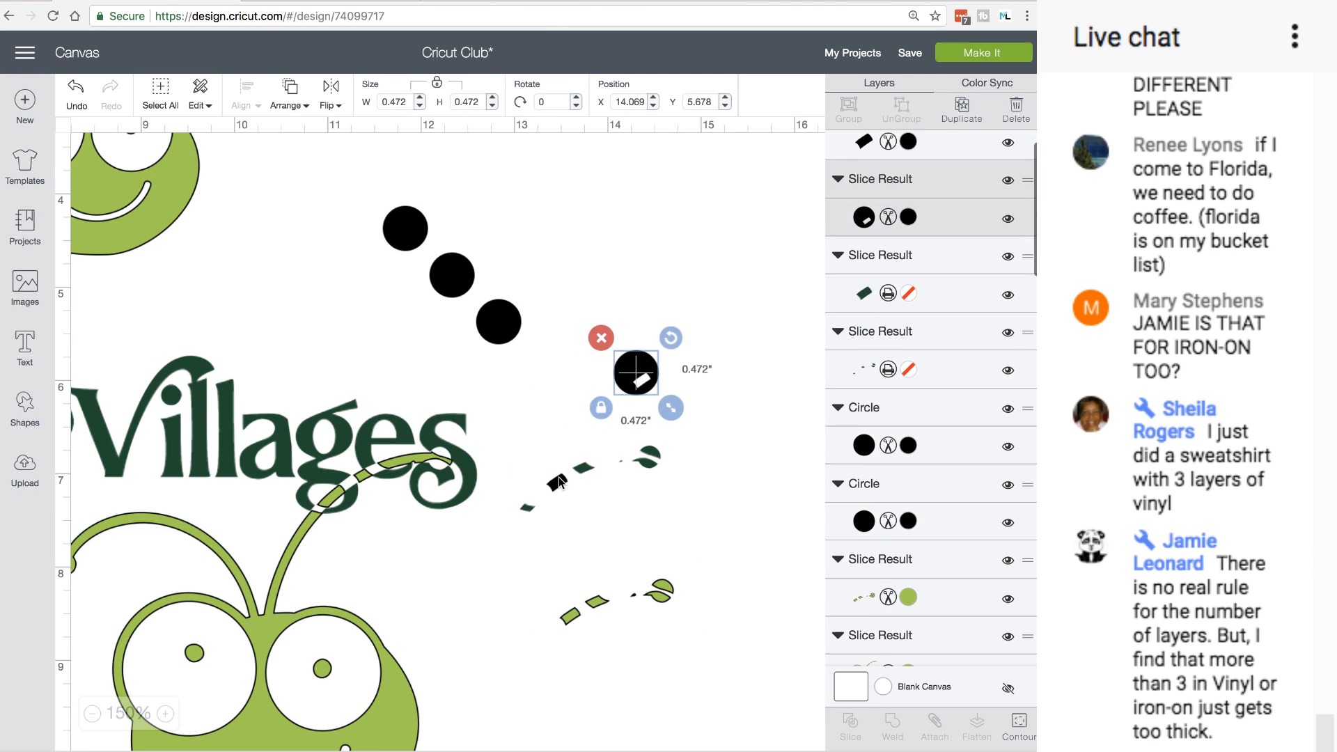
left_click_drag(561, 482, 633, 354)
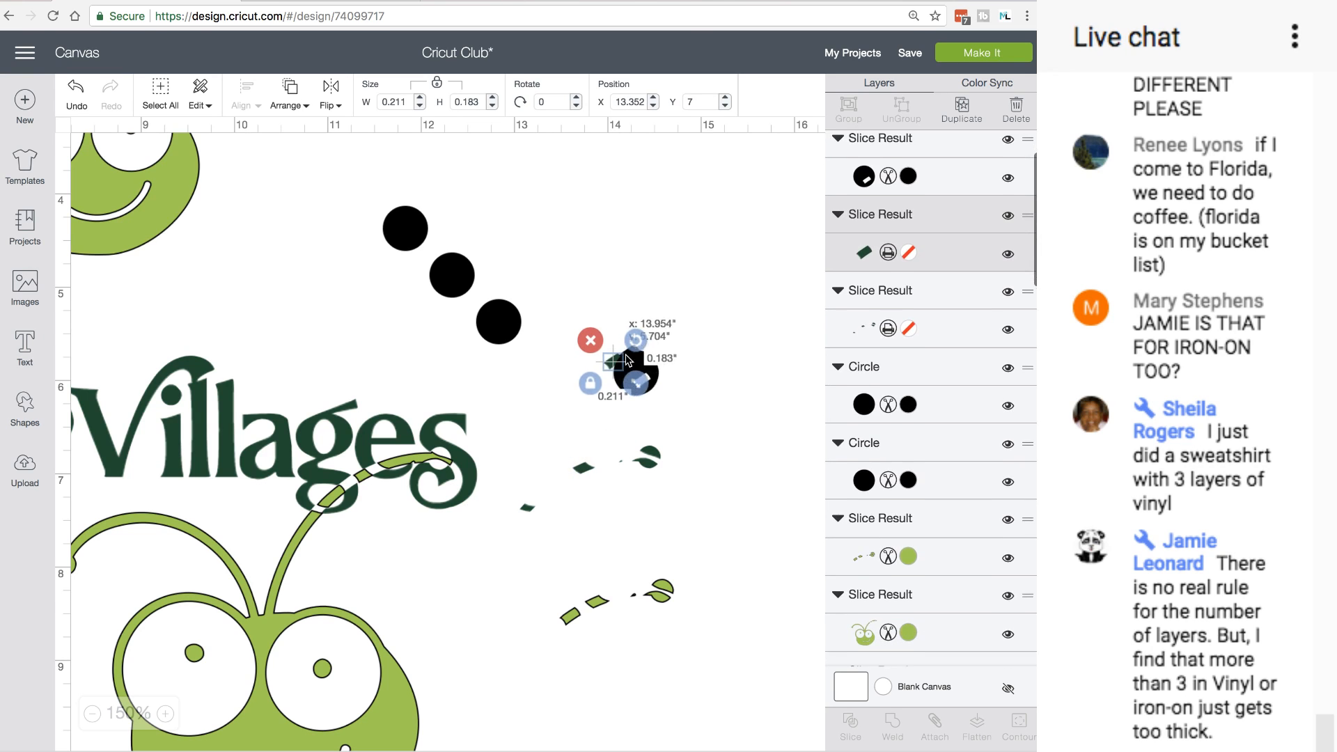
Bring the green overlap pieces back beside the dark green ones and hide the middle diamond-shaped fragment with Contour
left_click_drag(662, 592, 662, 478)
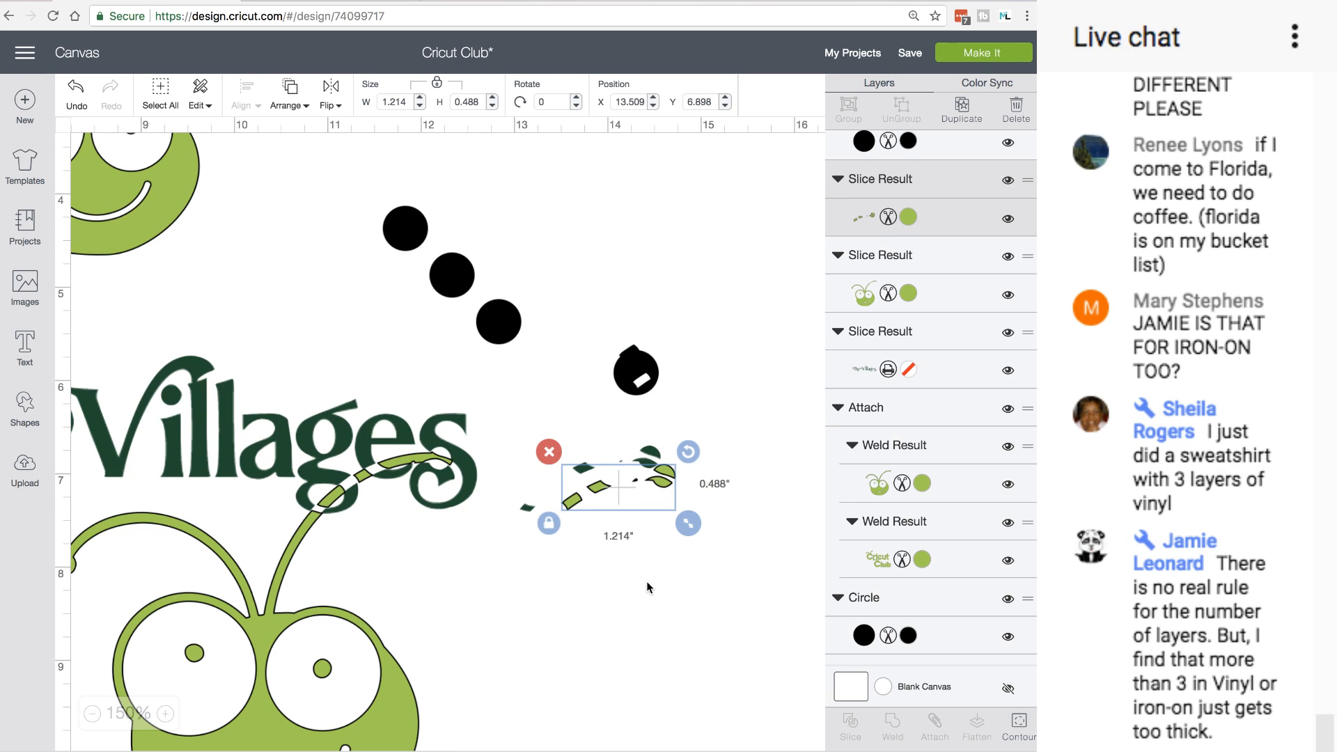
left_click(602, 491)
left_click(672, 474)
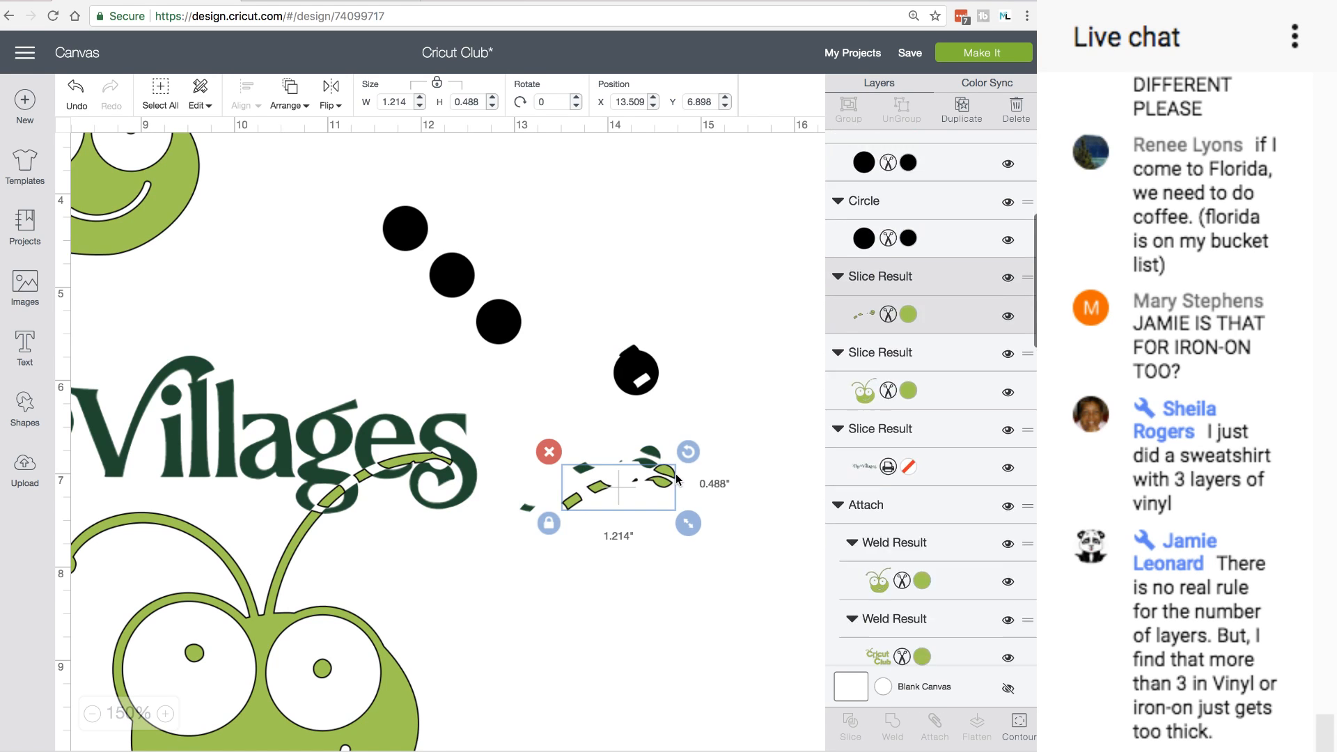
left_click(1019, 725)
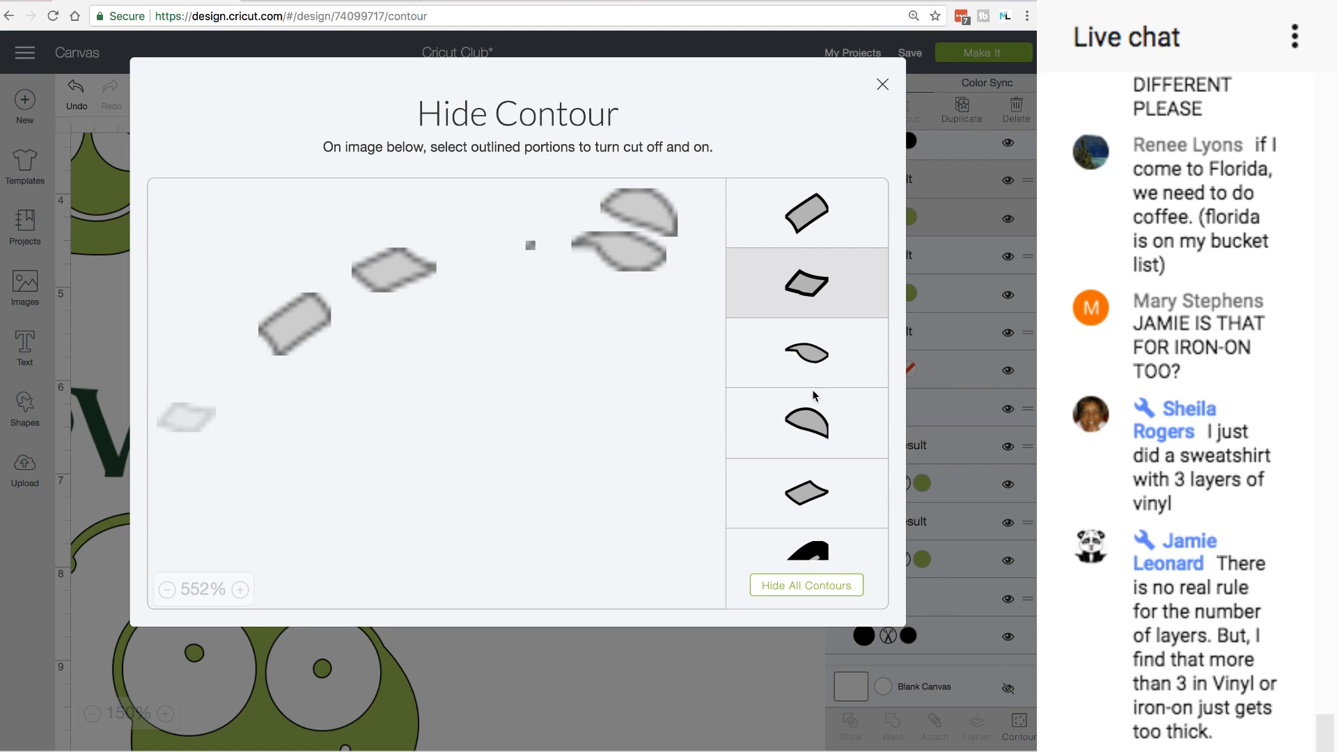
left_click(420, 270)
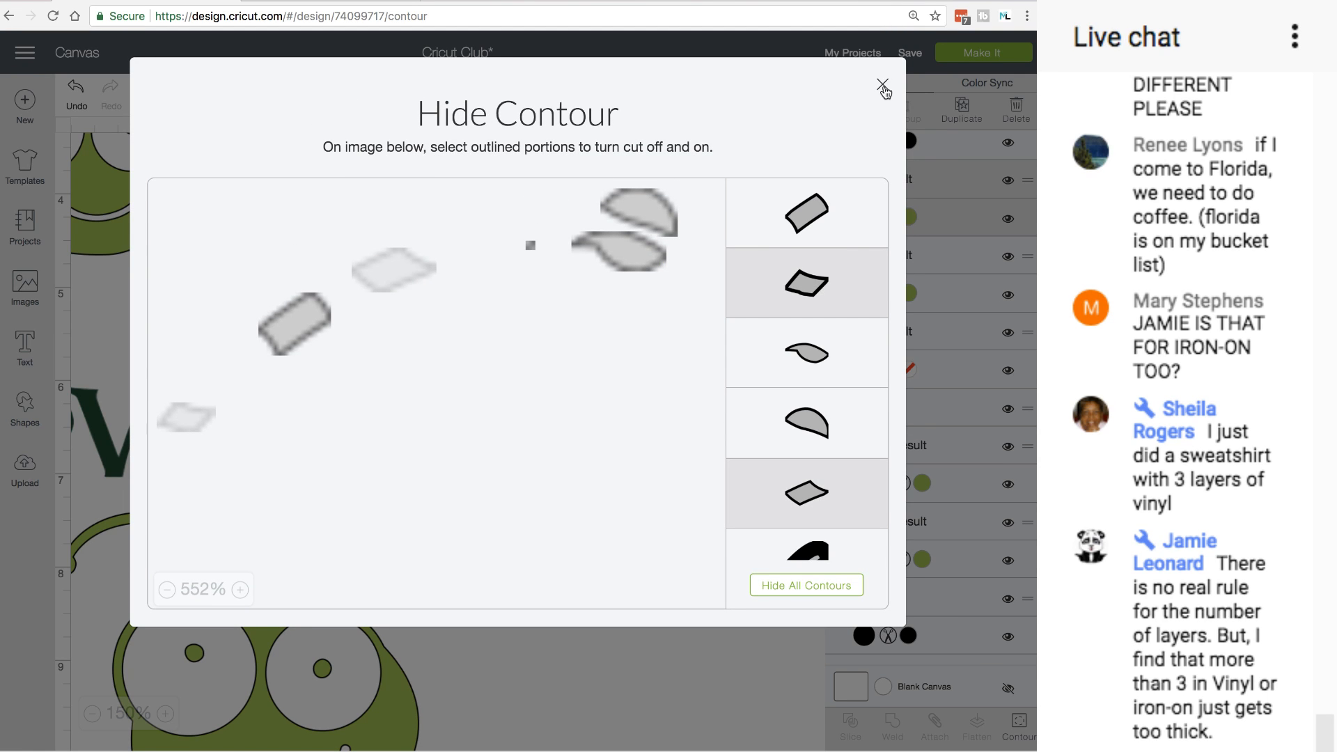
left_click(882, 85)
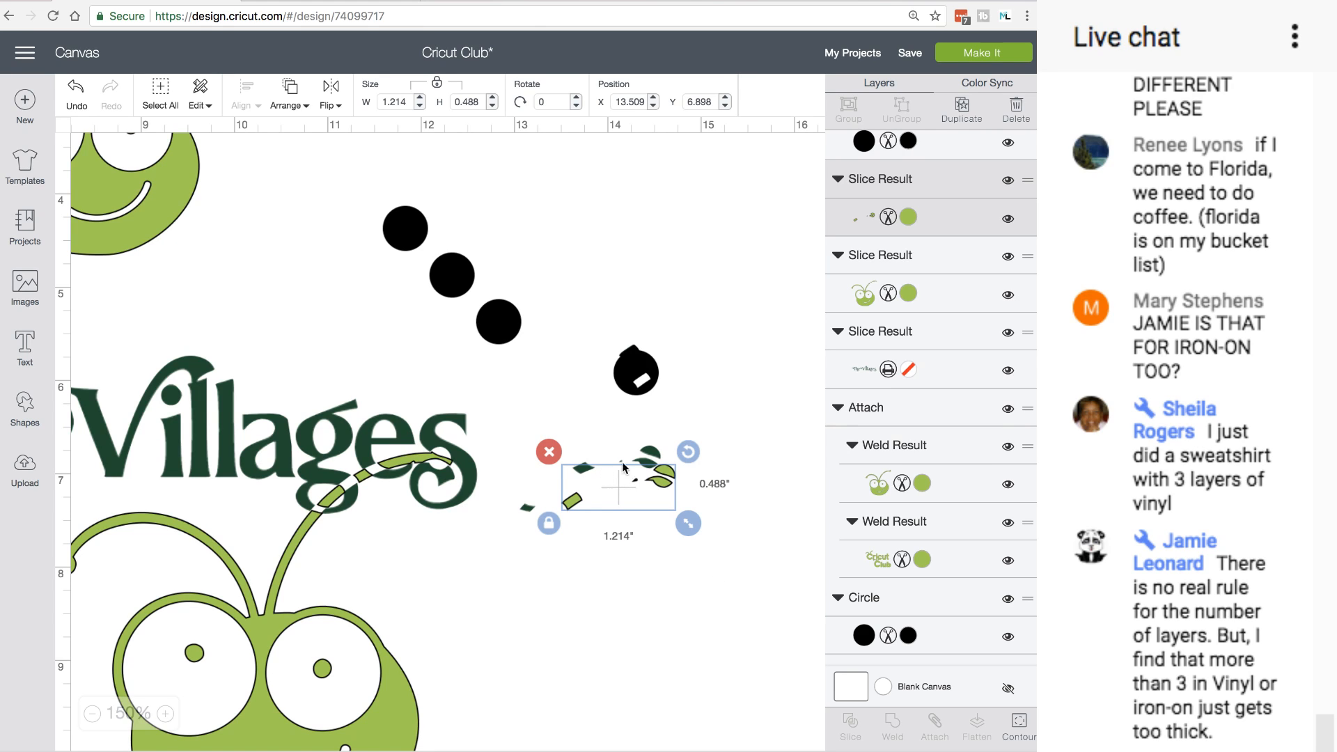
Fit the remaining green fragments over the antenna gaps in the logo, and move them back out below the dark green pieces
left_click(659, 484)
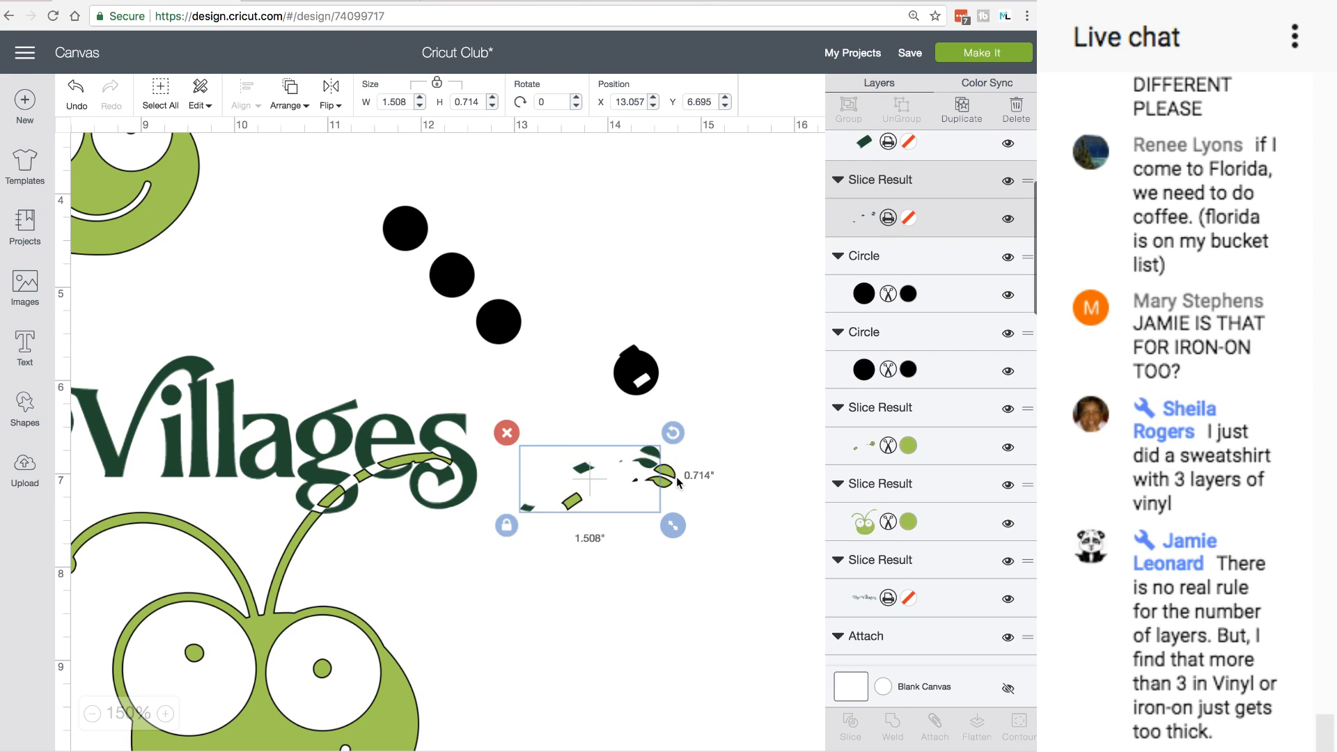
left_click(676, 475)
left_click(667, 479)
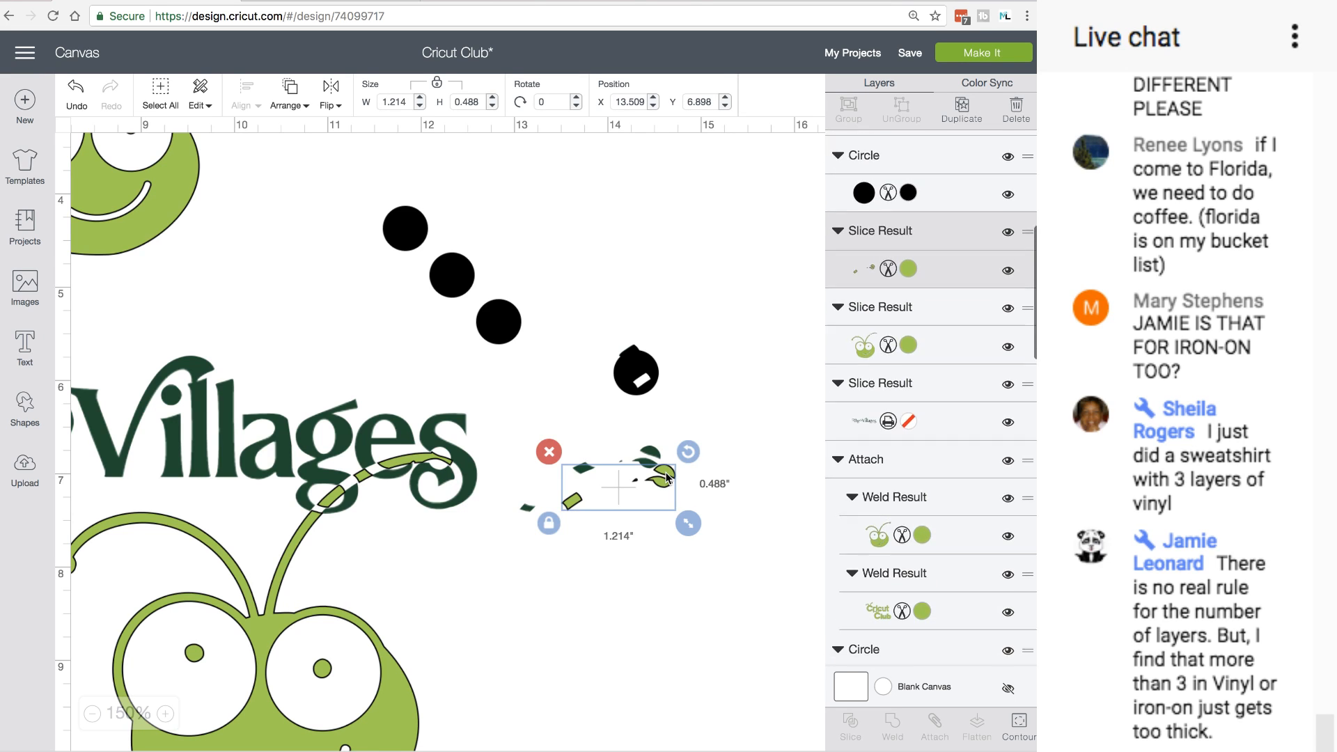
left_click_drag(666, 479, 441, 455)
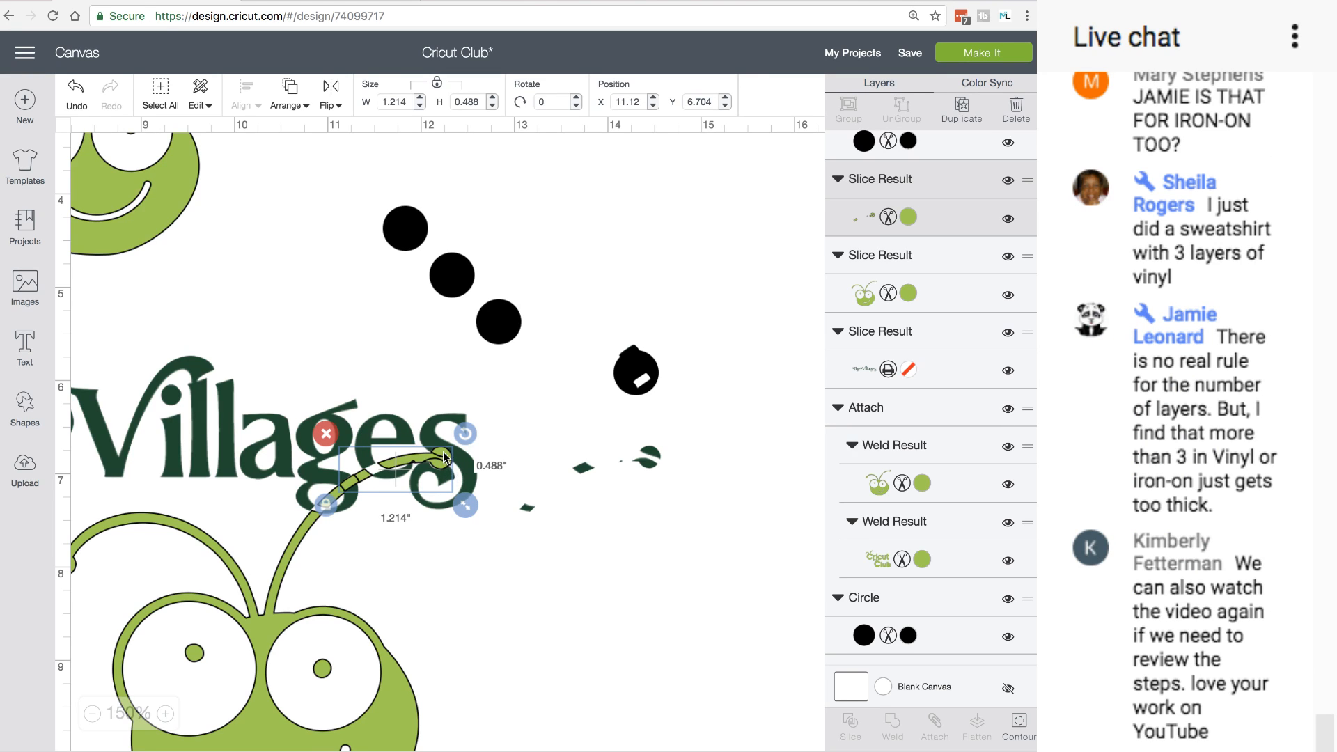
left_click_drag(441, 463, 689, 511)
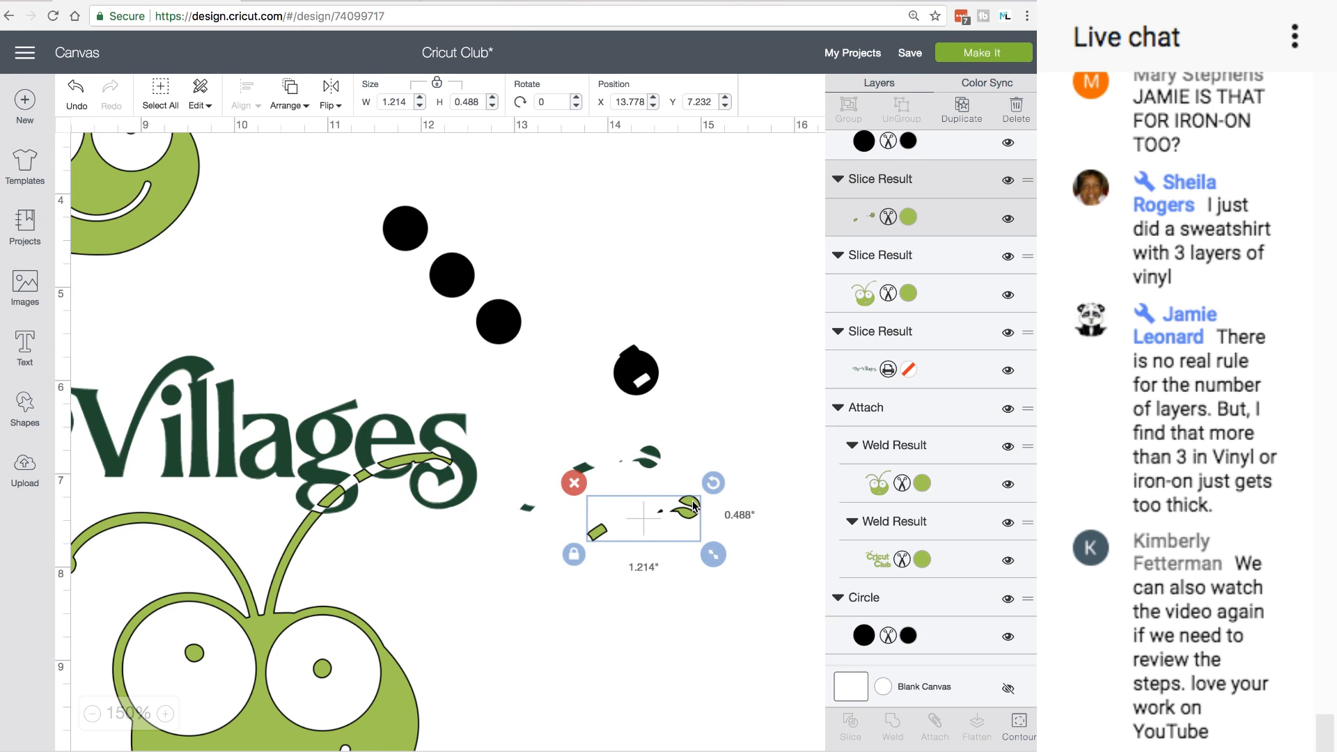
Hide the lower half of the antenna tip in the green overlap pieces with Contour, and select the dark green overlap pieces
left_click(1021, 725)
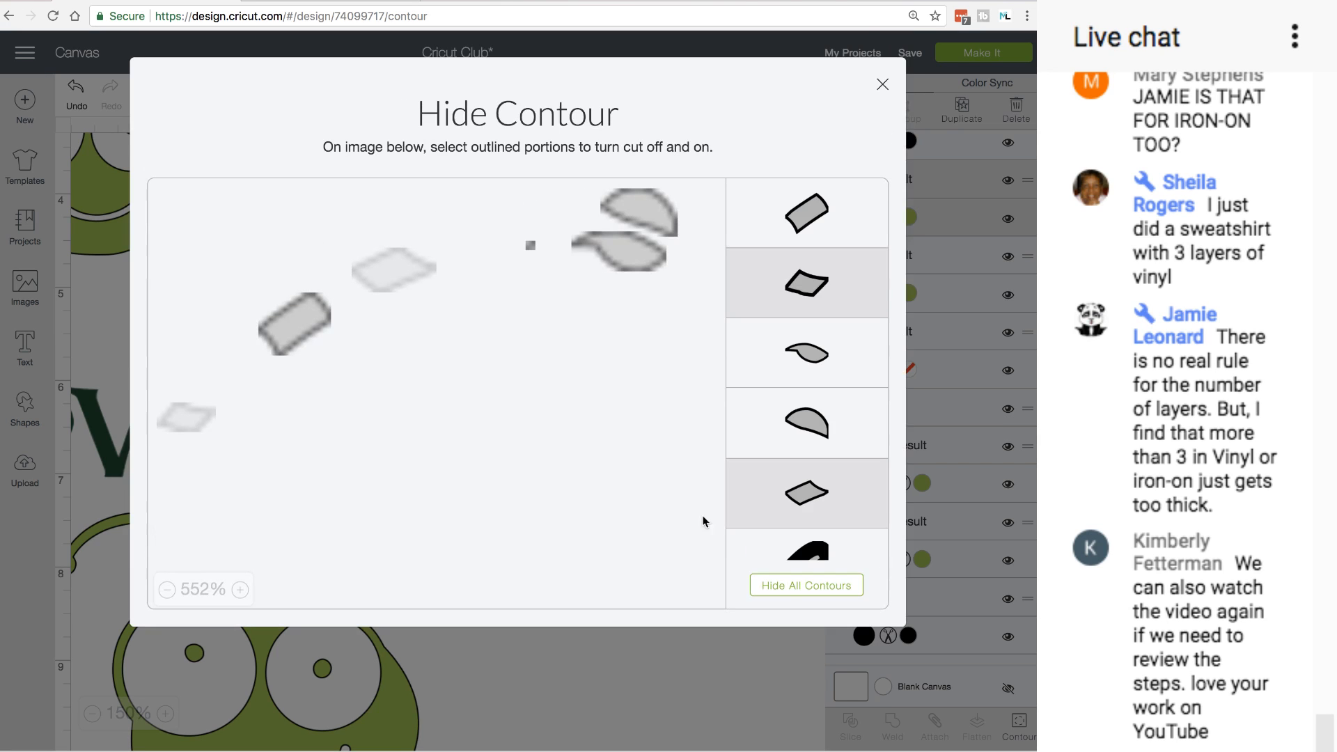
left_click(655, 261)
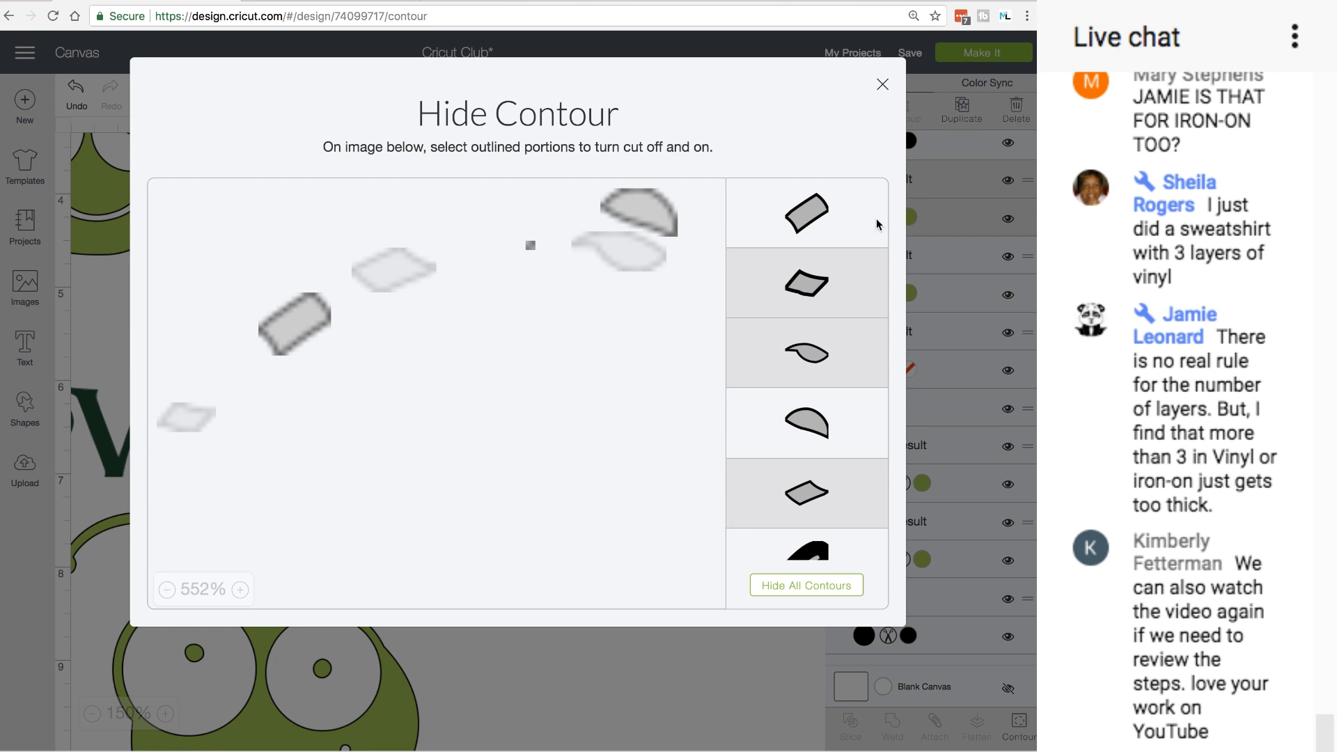
left_click(883, 86)
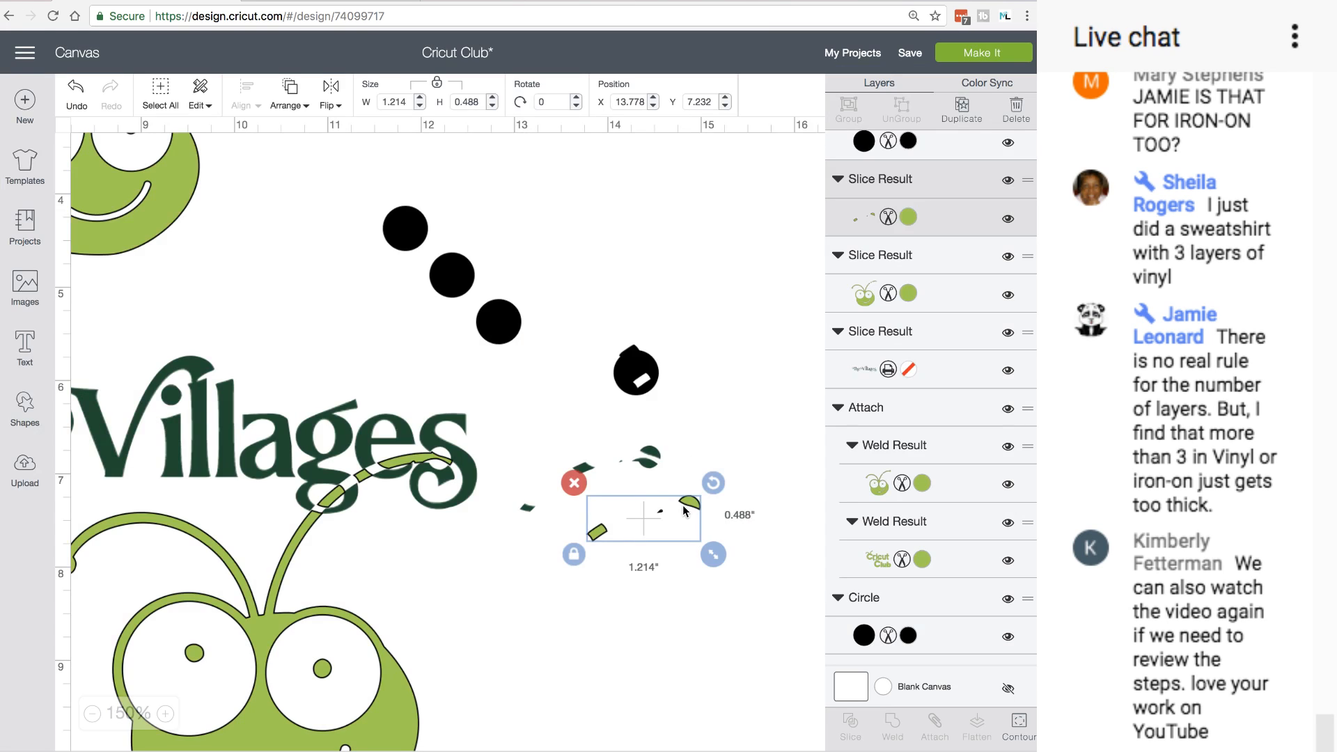
left_click(649, 460)
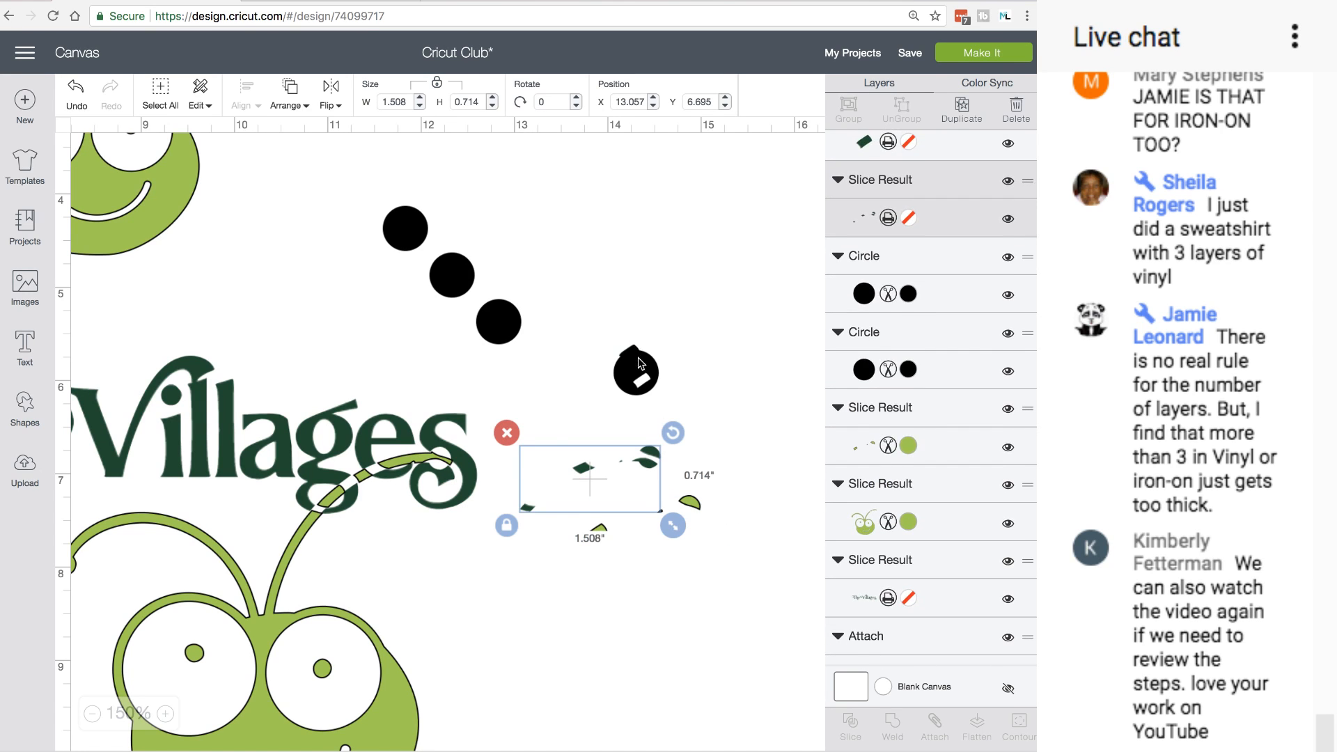
Place the cut black circle over the leaf-shaped dark green overlap piece, slice it free, and move the resulting parts away from the remaining pieces
left_click_drag(633, 351, 742, 364)
left_click_drag(631, 371, 637, 472)
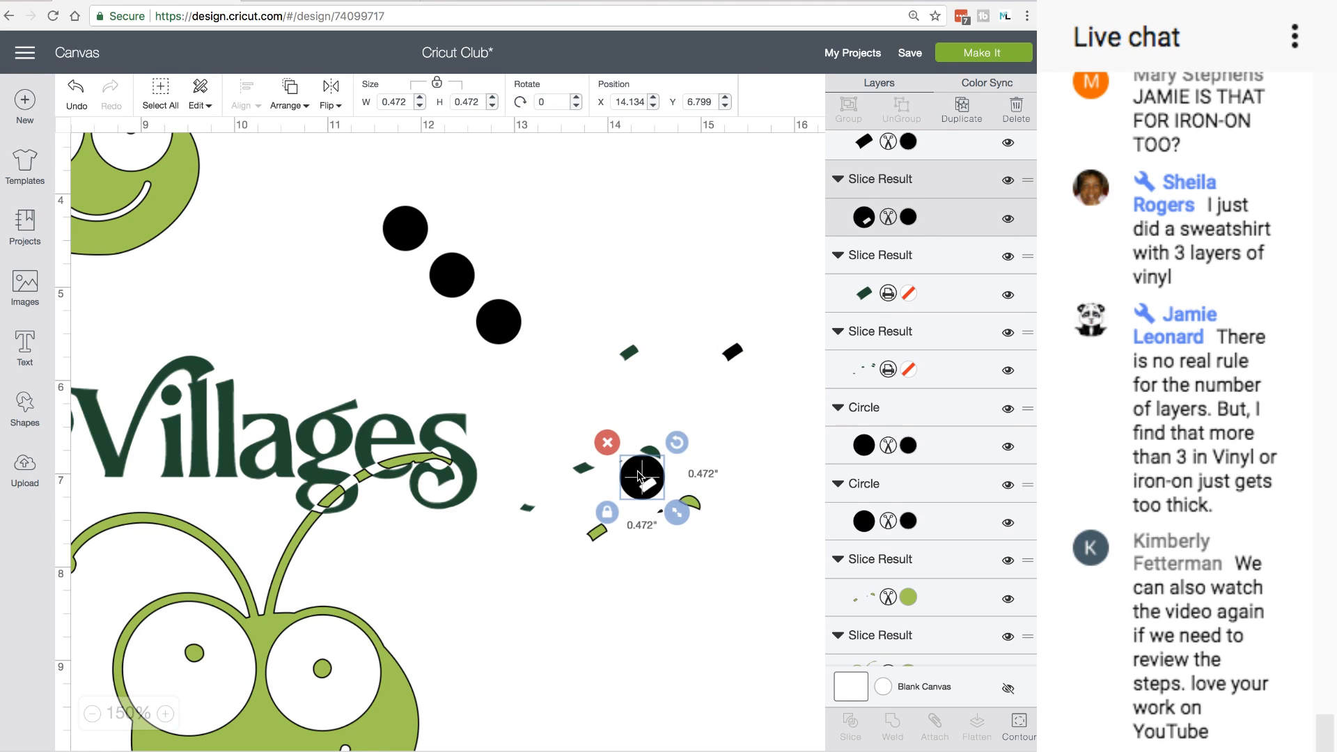
left_click_drag(546, 421, 704, 489)
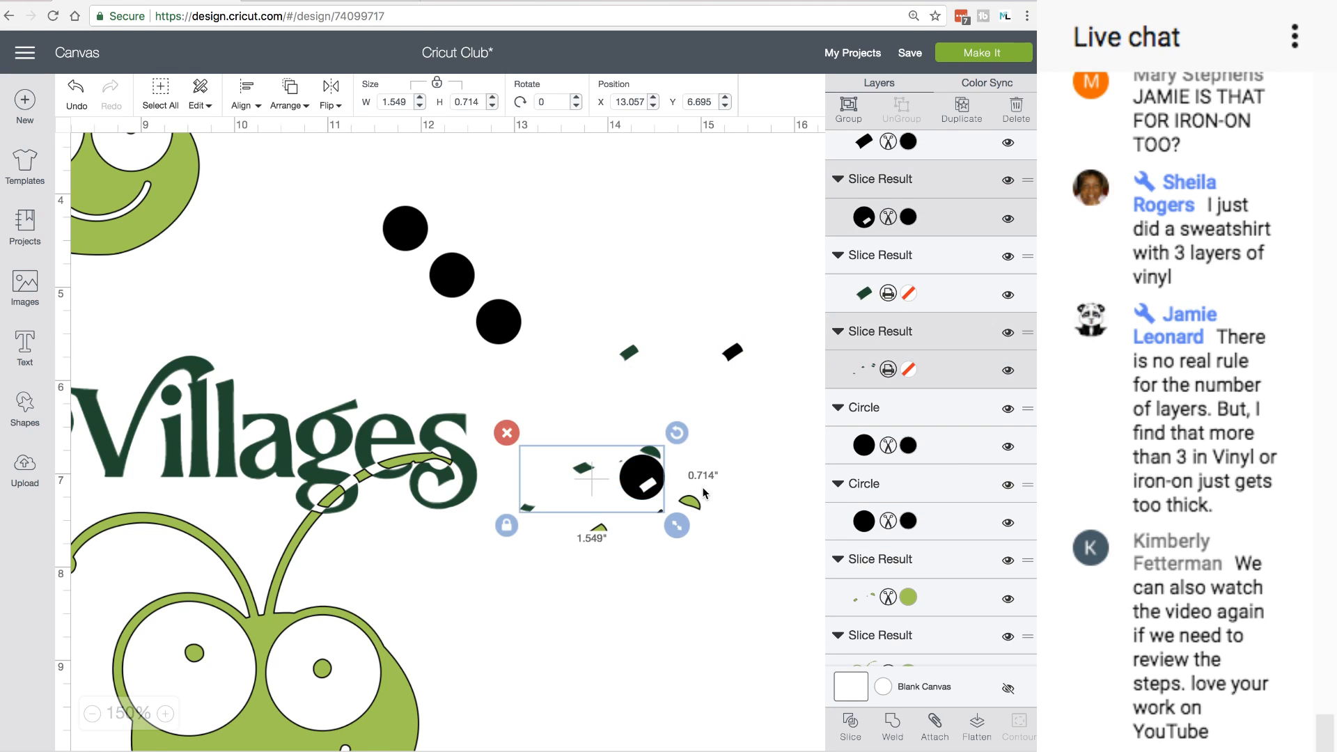
left_click(857, 728)
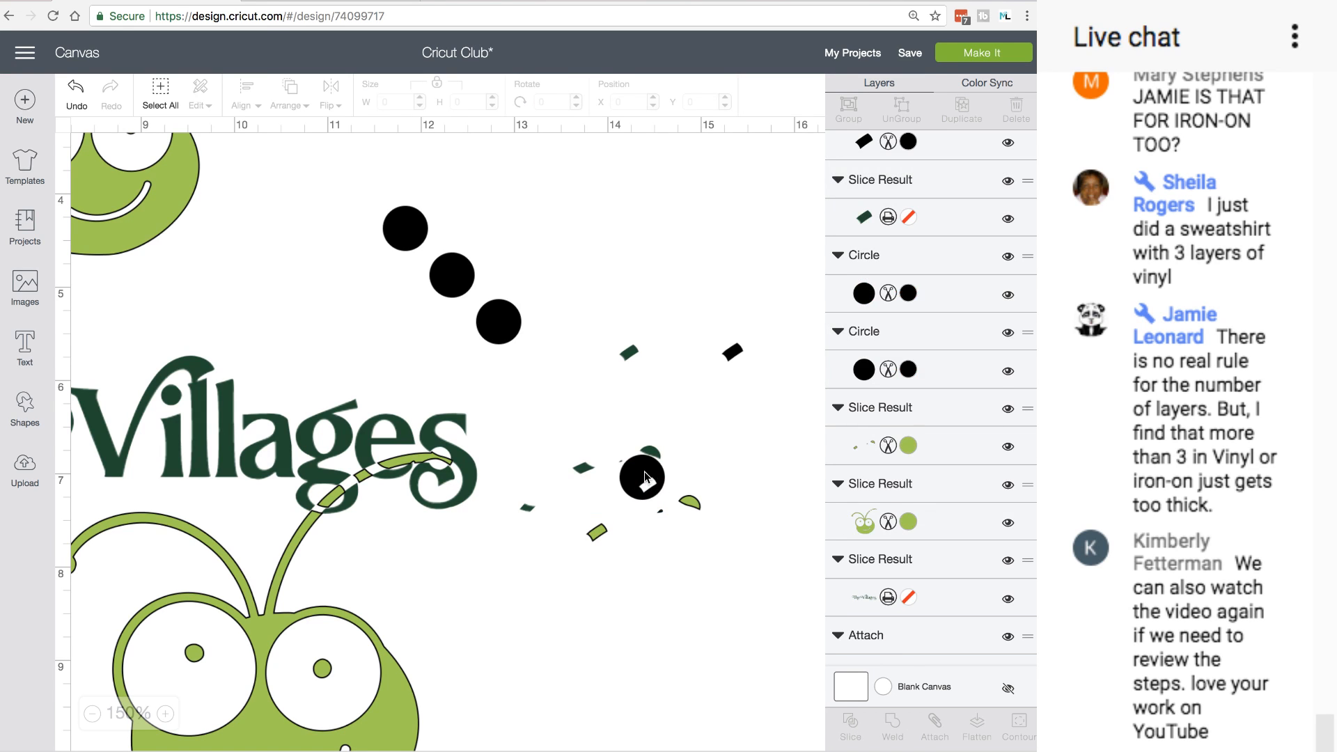
left_click_drag(647, 480, 732, 397)
left_click_drag(649, 465, 681, 387)
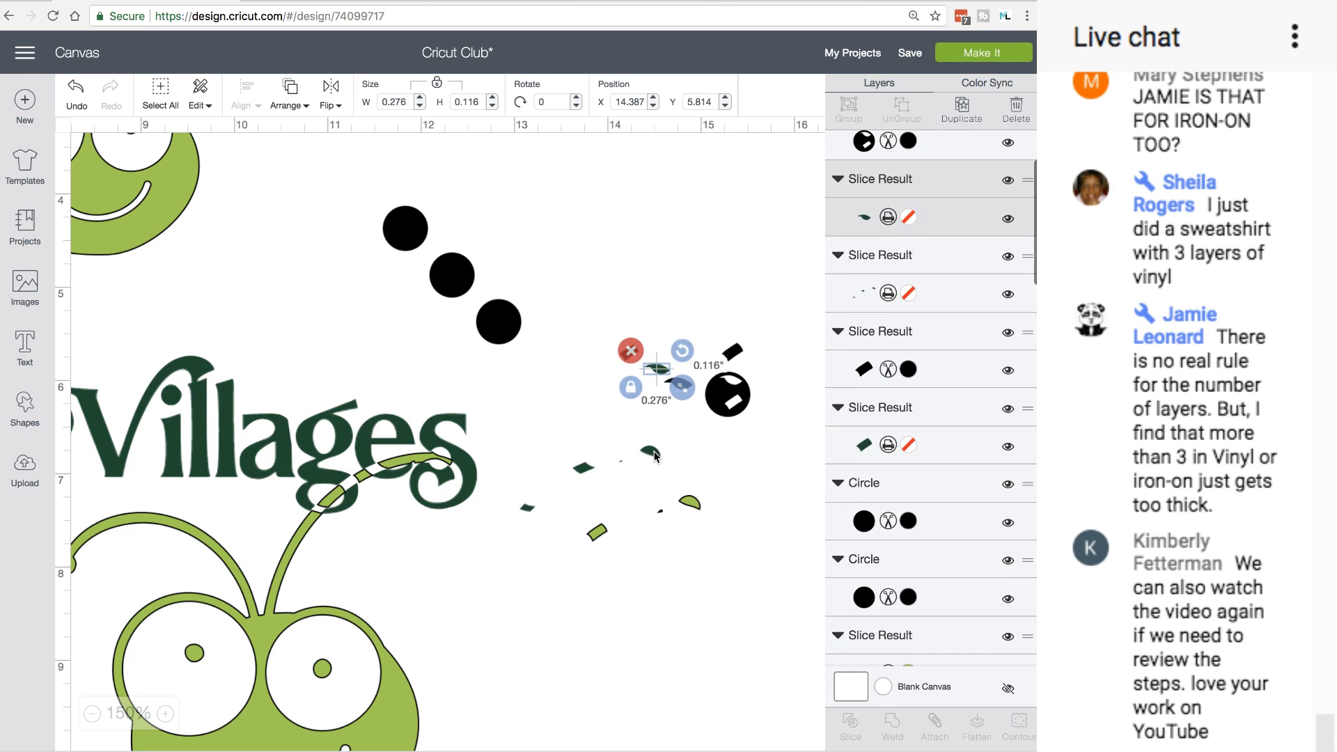
Fit the sliced leaf-shaped dark green piece and the green overlap pieces over the antenna in the Villages lettering
left_click(654, 456)
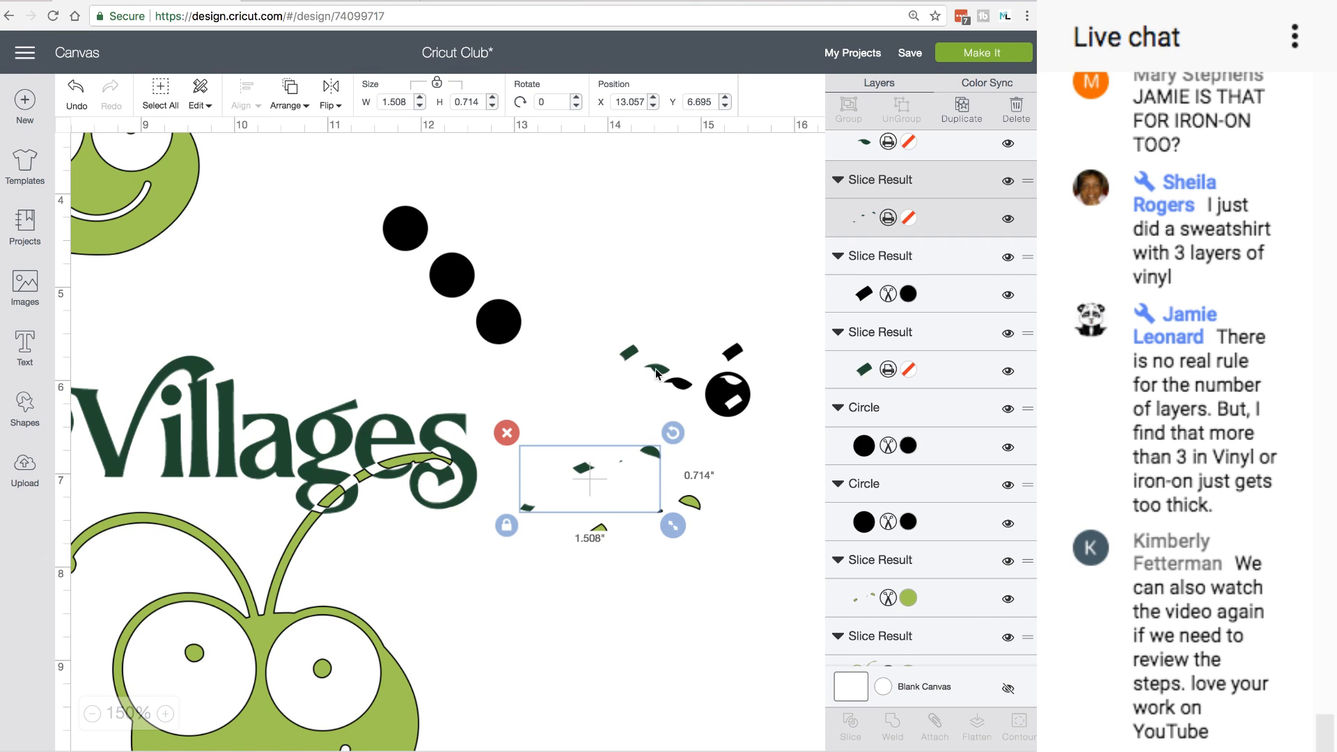
left_click_drag(658, 372, 432, 467)
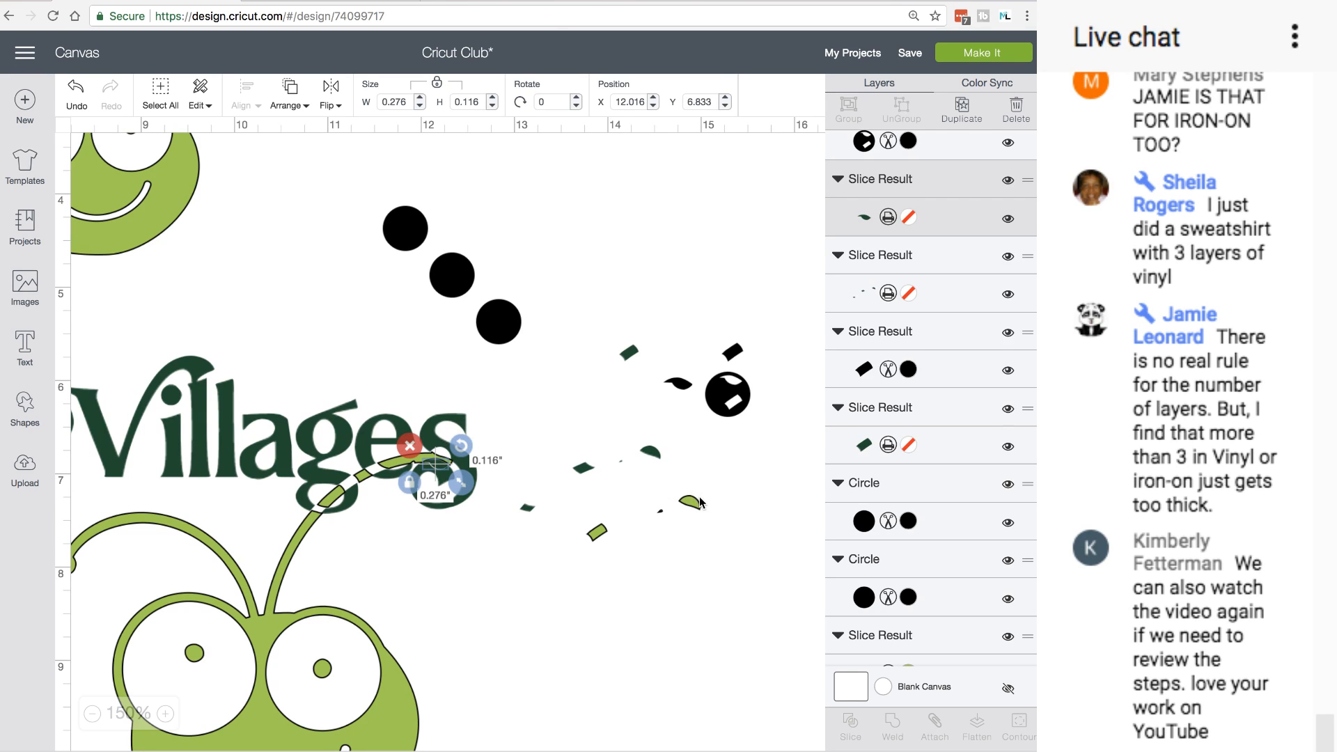
left_click_drag(696, 508, 441, 457)
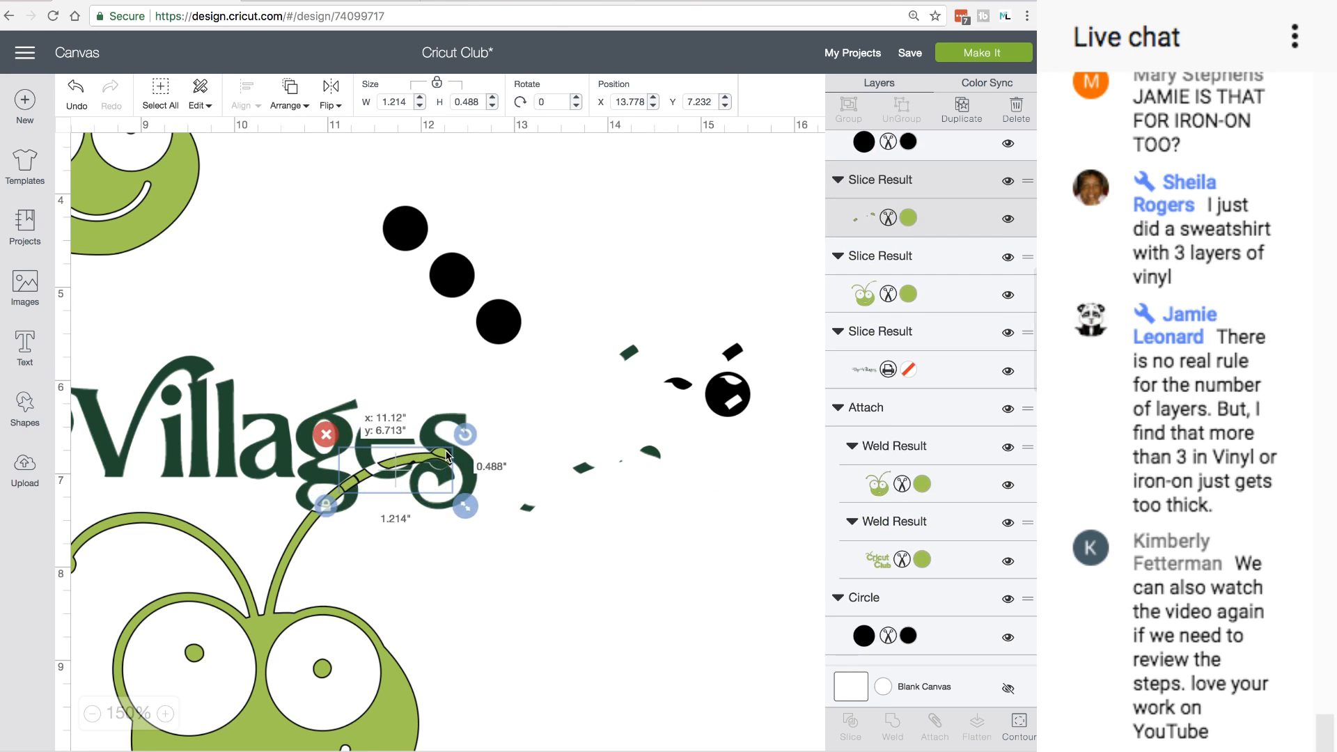
Shift the remaining dark green pieces aside, slice off the half-moon piece with a fresh black circle, and move the cut parts away
left_click_drag(584, 469, 553, 480)
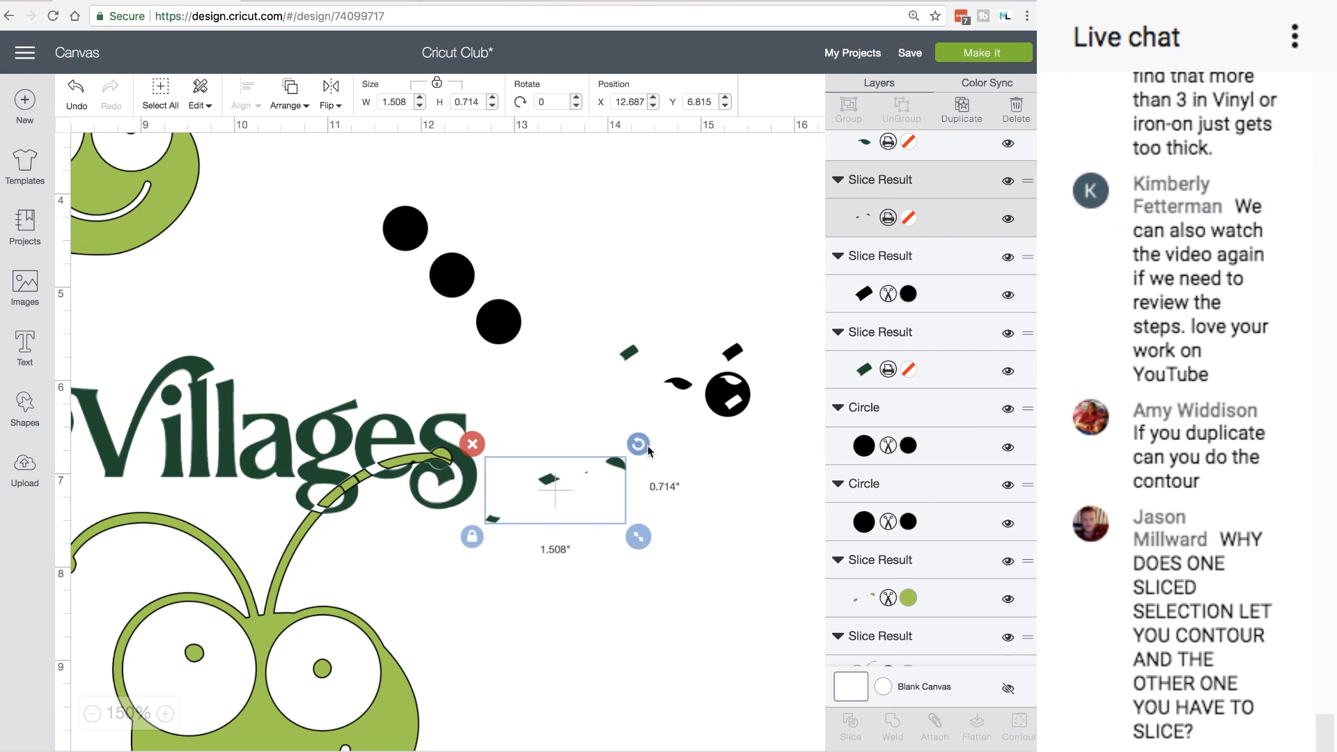
left_click_drag(724, 401, 618, 465)
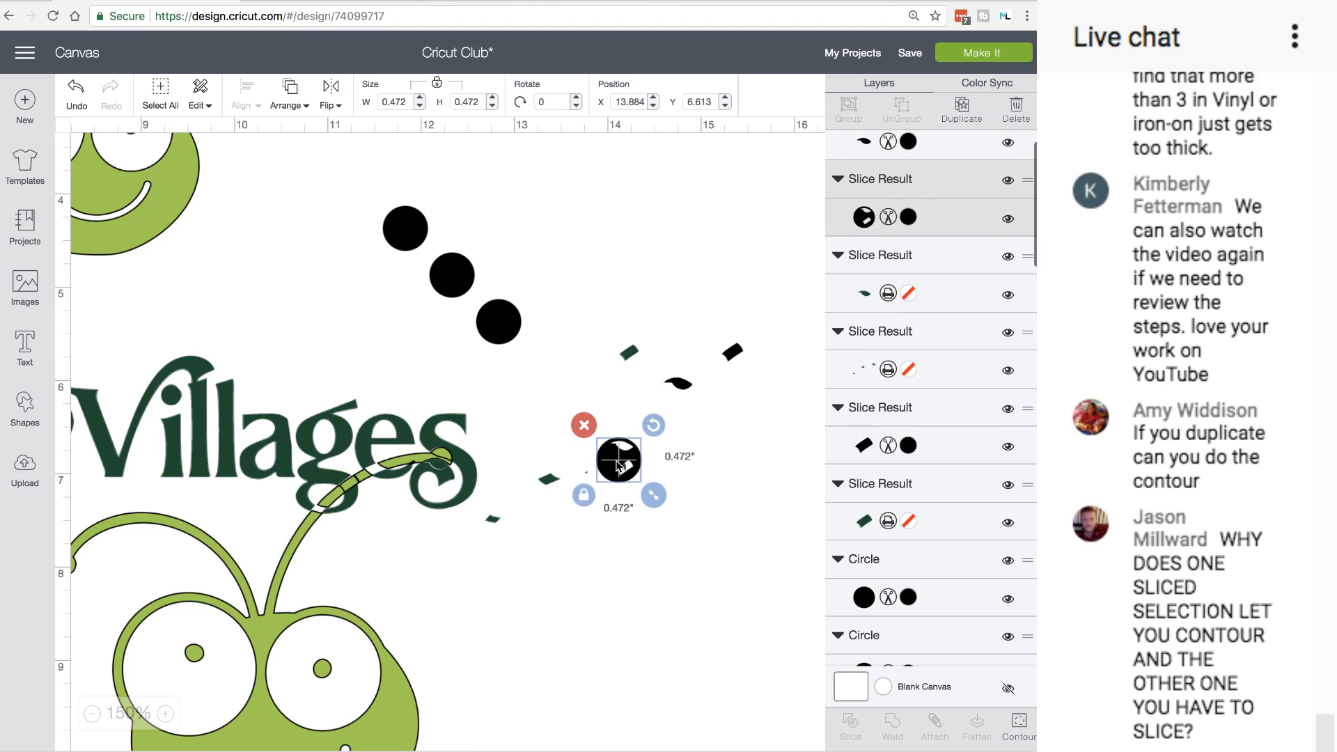
key("ctrl+z")
left_click_drag(512, 335, 636, 475)
left_click(663, 586)
left_click_drag(671, 552, 481, 411)
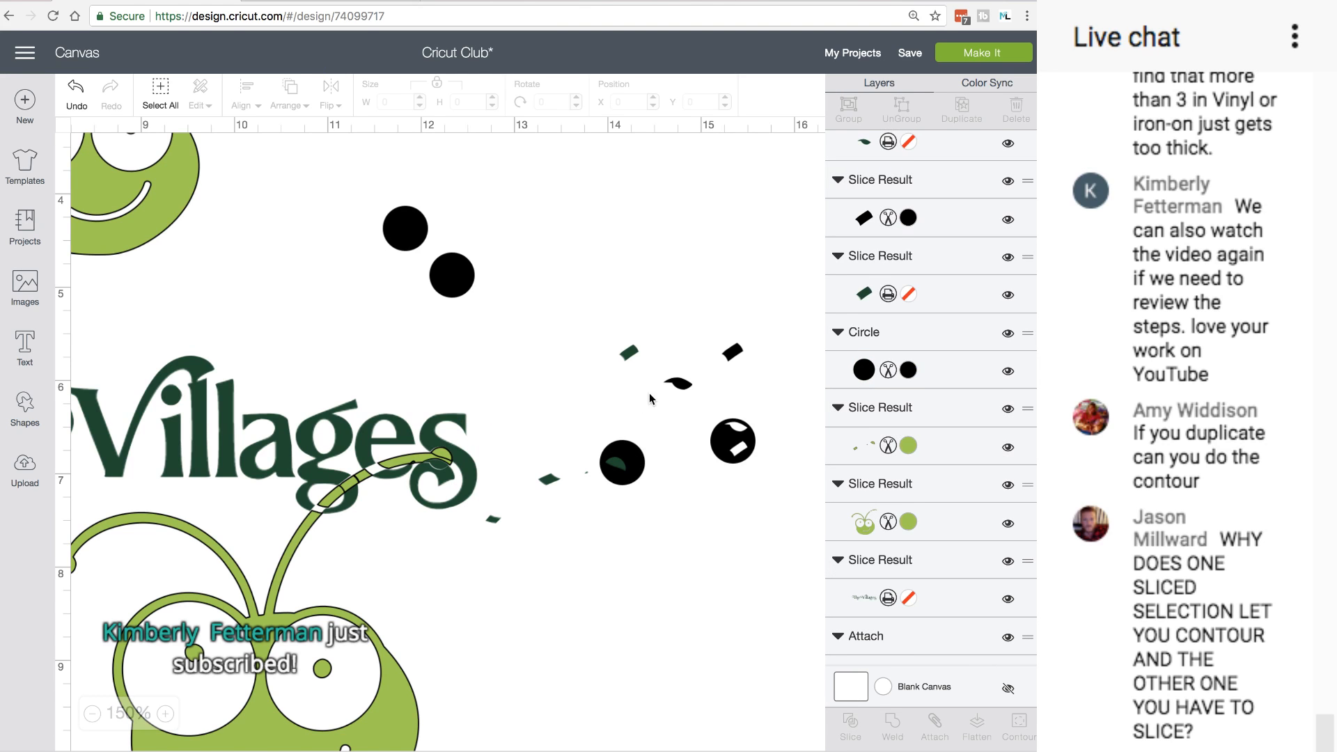
left_click_drag(633, 461, 596, 413)
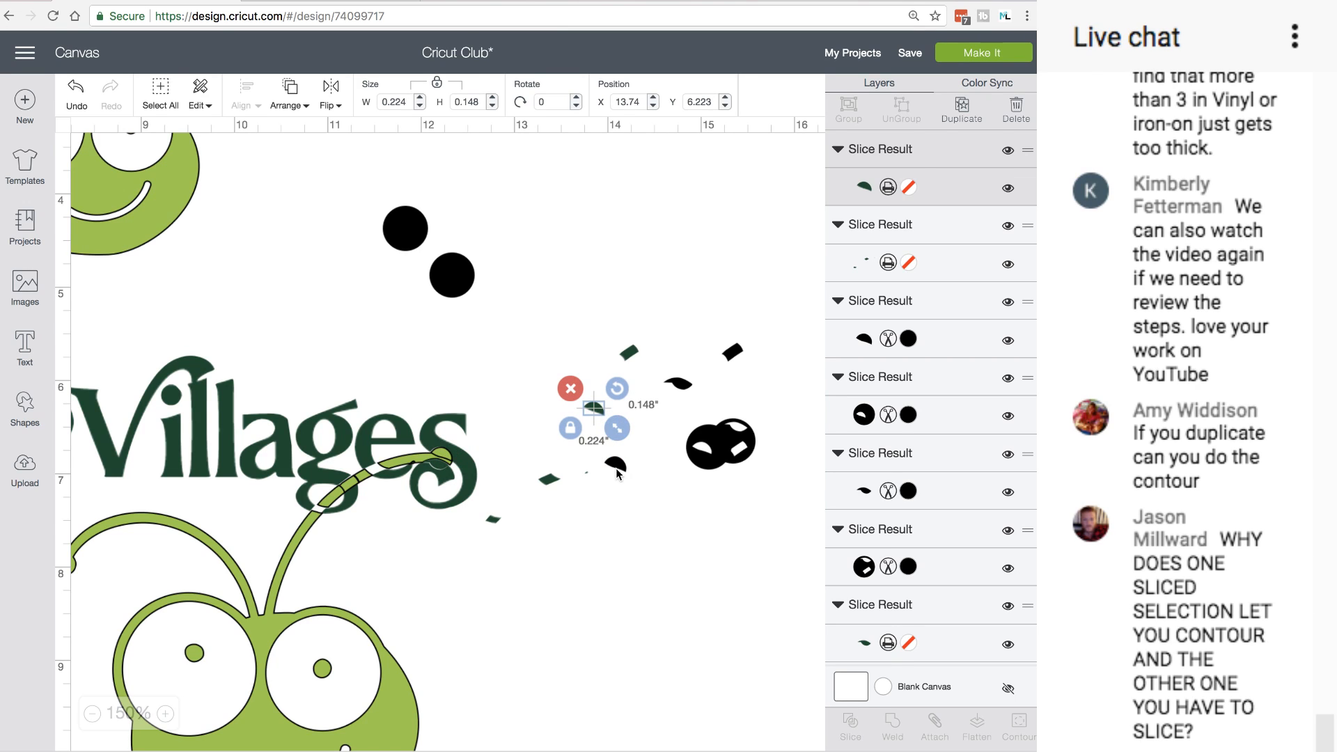
Fit the remaining dark green fragments over the gaps in the logo along the cricket's antenna
left_click_drag(550, 478, 375, 466)
left_click(552, 485)
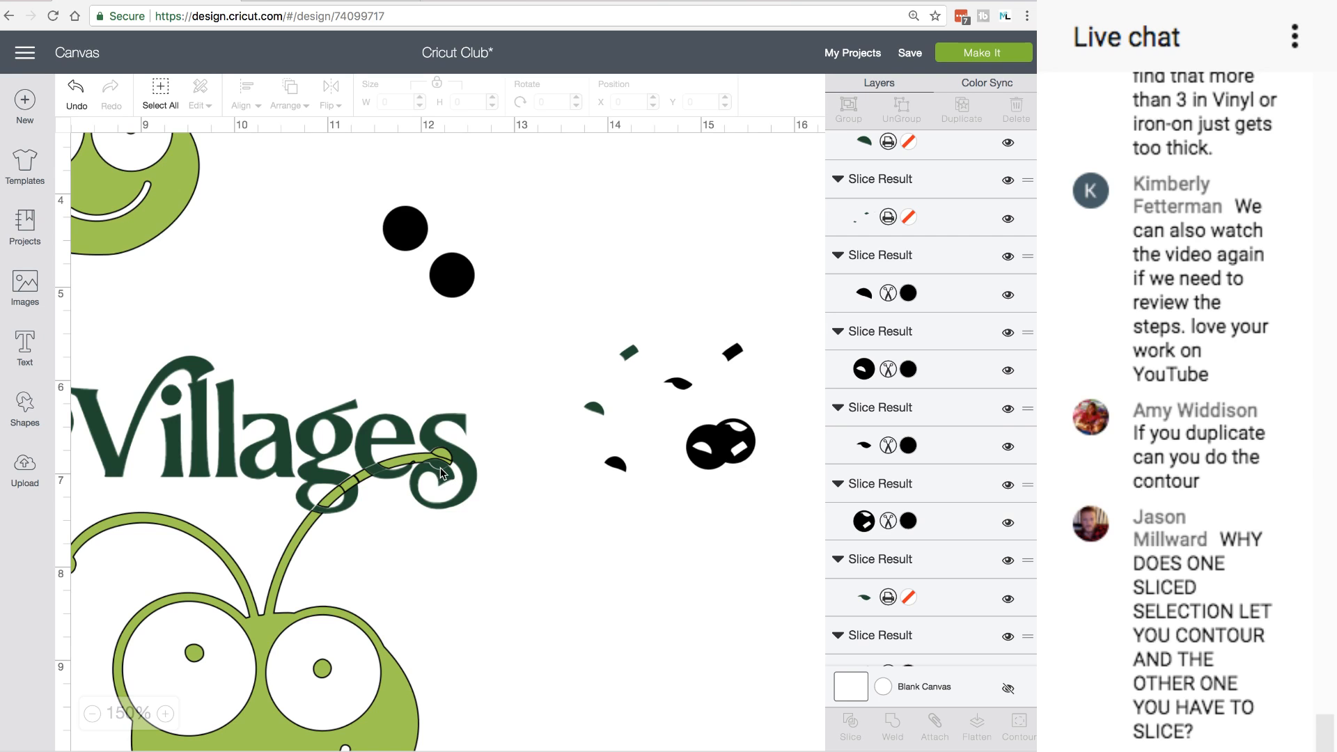
left_click(166, 713)
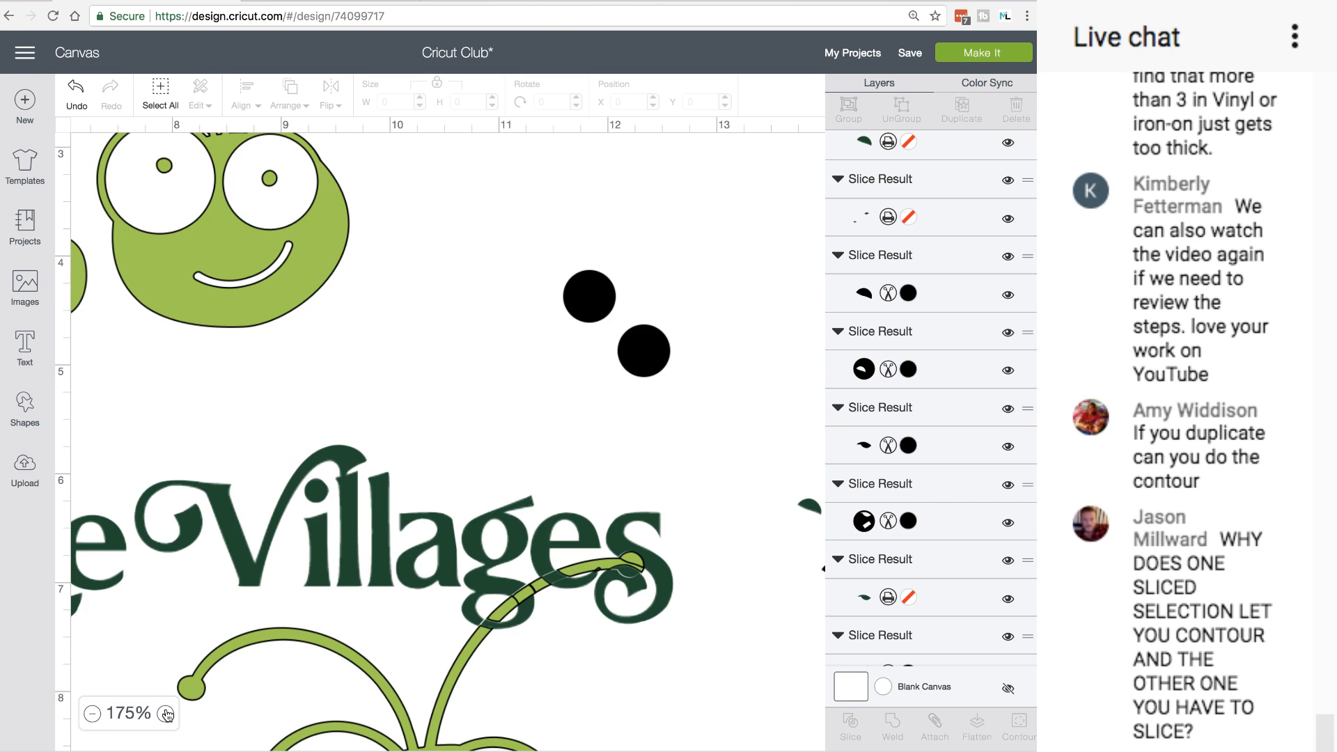
left_click(166, 714)
scroll(331, 624, "down", 5)
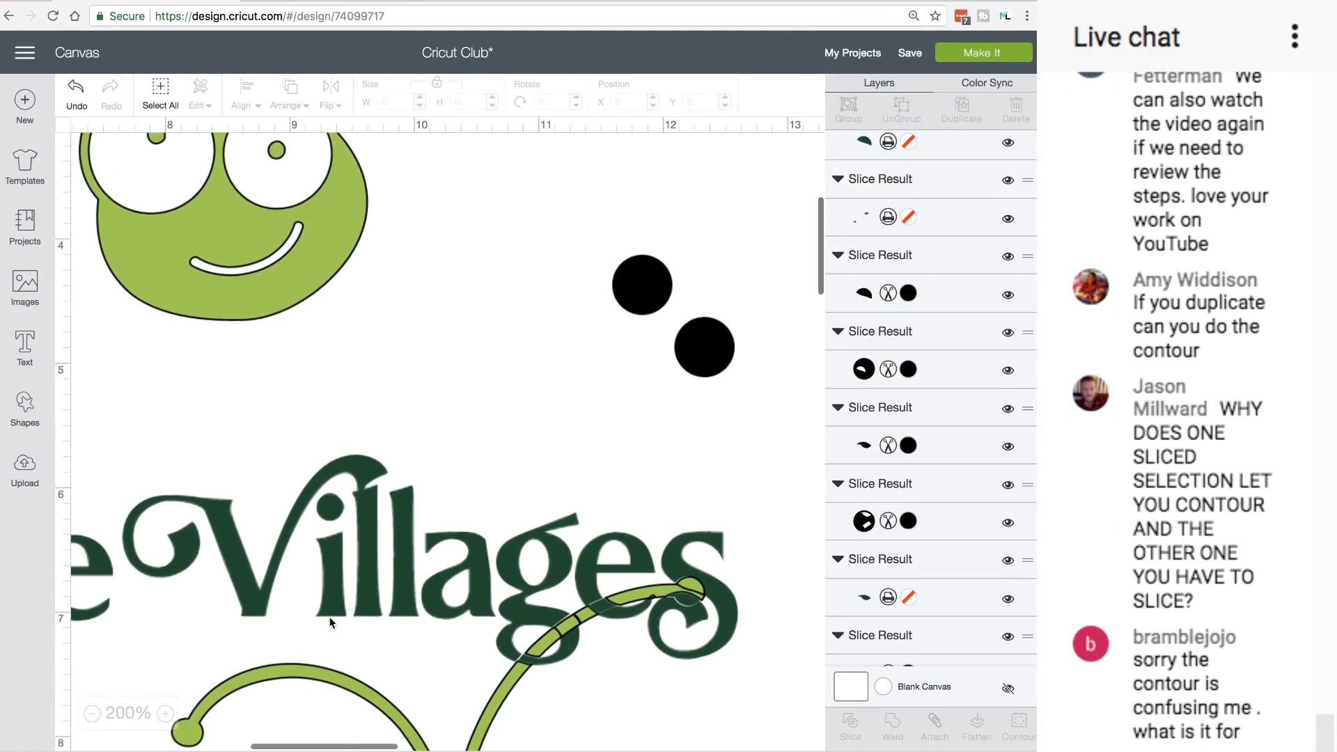
scroll(331, 624, "down", 1)
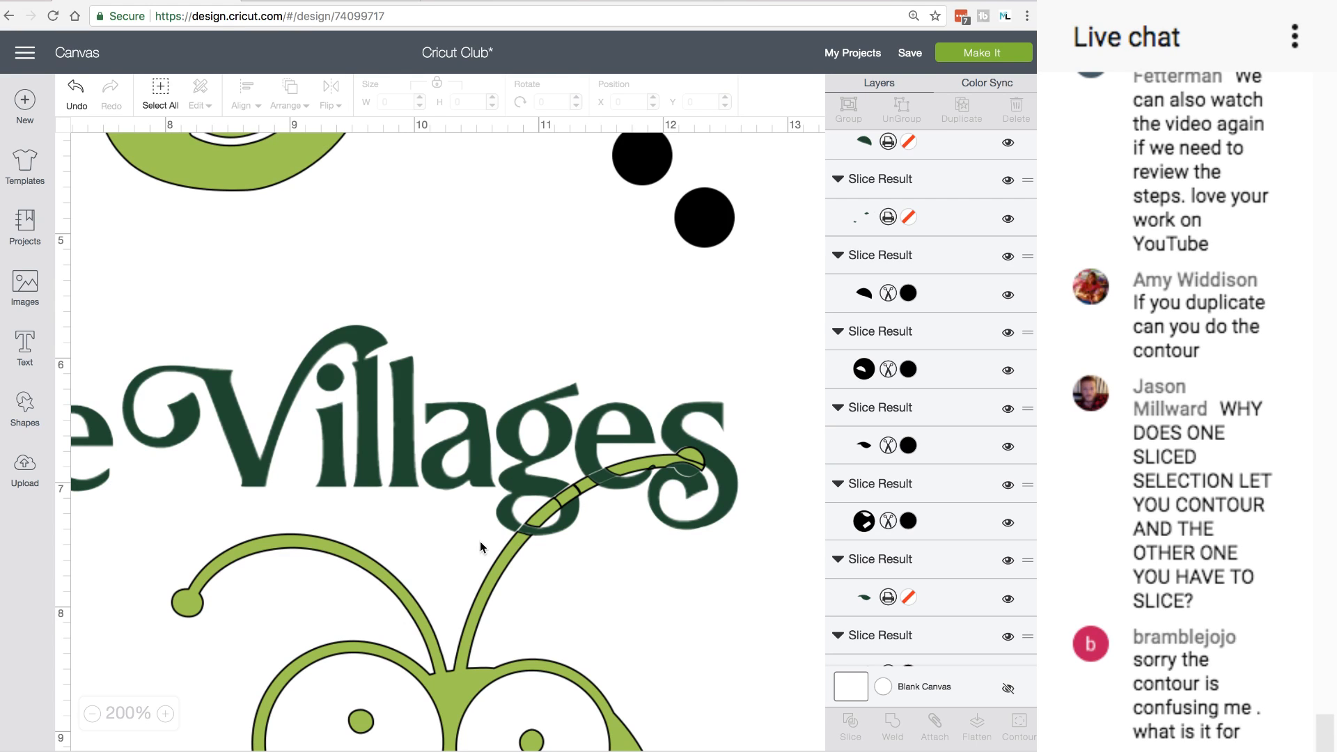
left_click(529, 528)
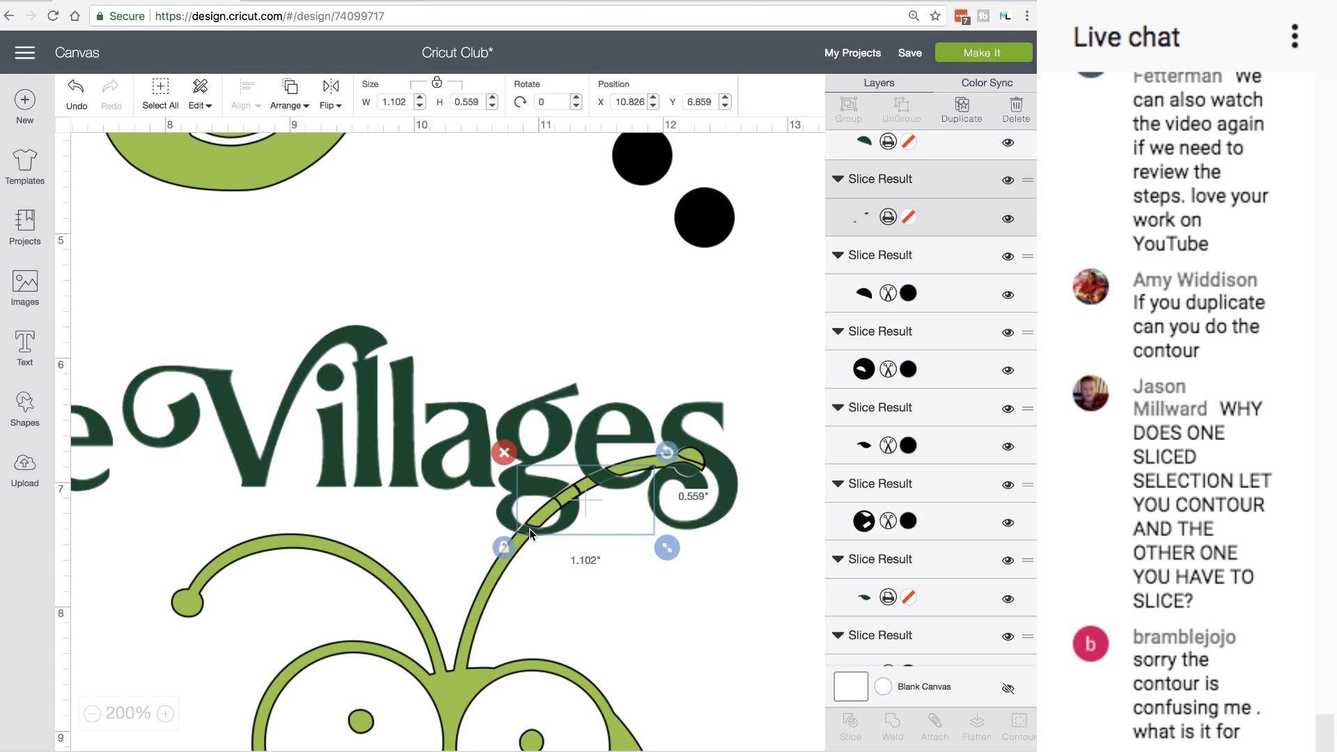
left_click_drag(529, 529, 528, 529)
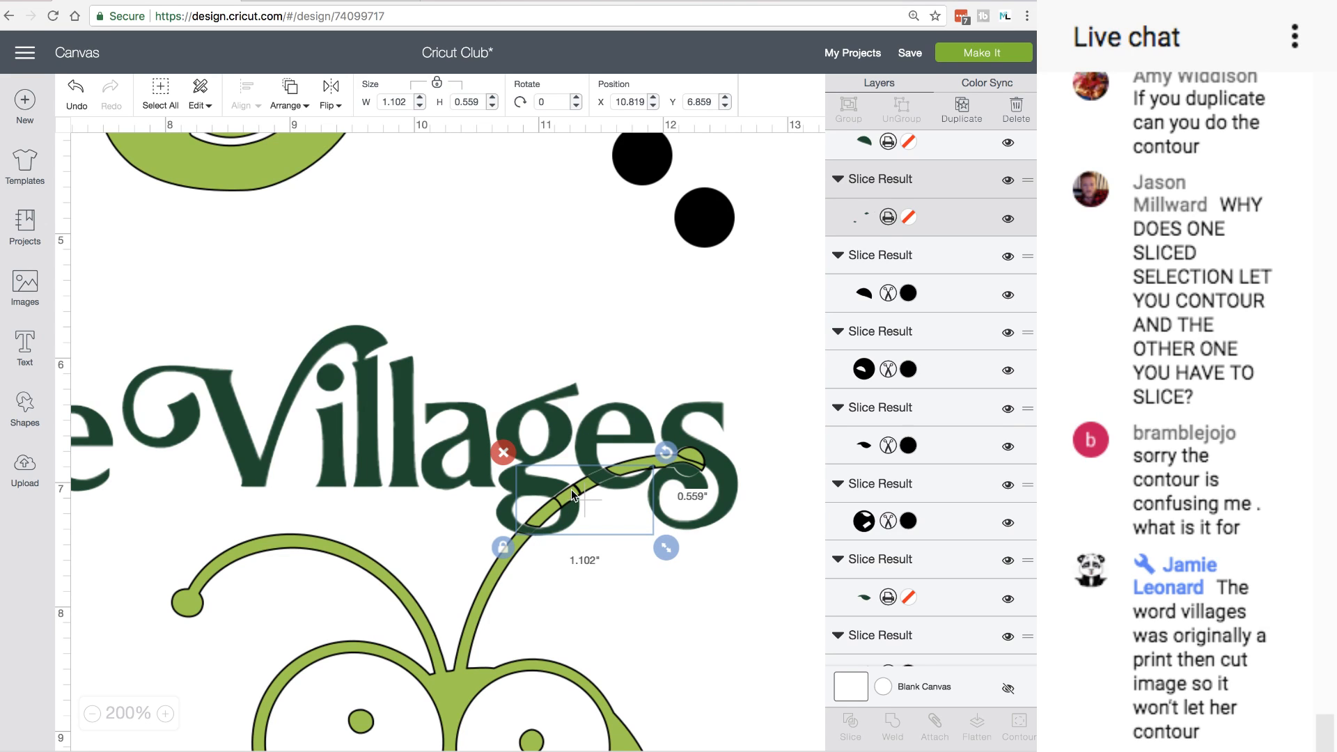
Try to weld the dark green fragments to The Villages lettering, and undo the weld
left_click(549, 403, "shift")
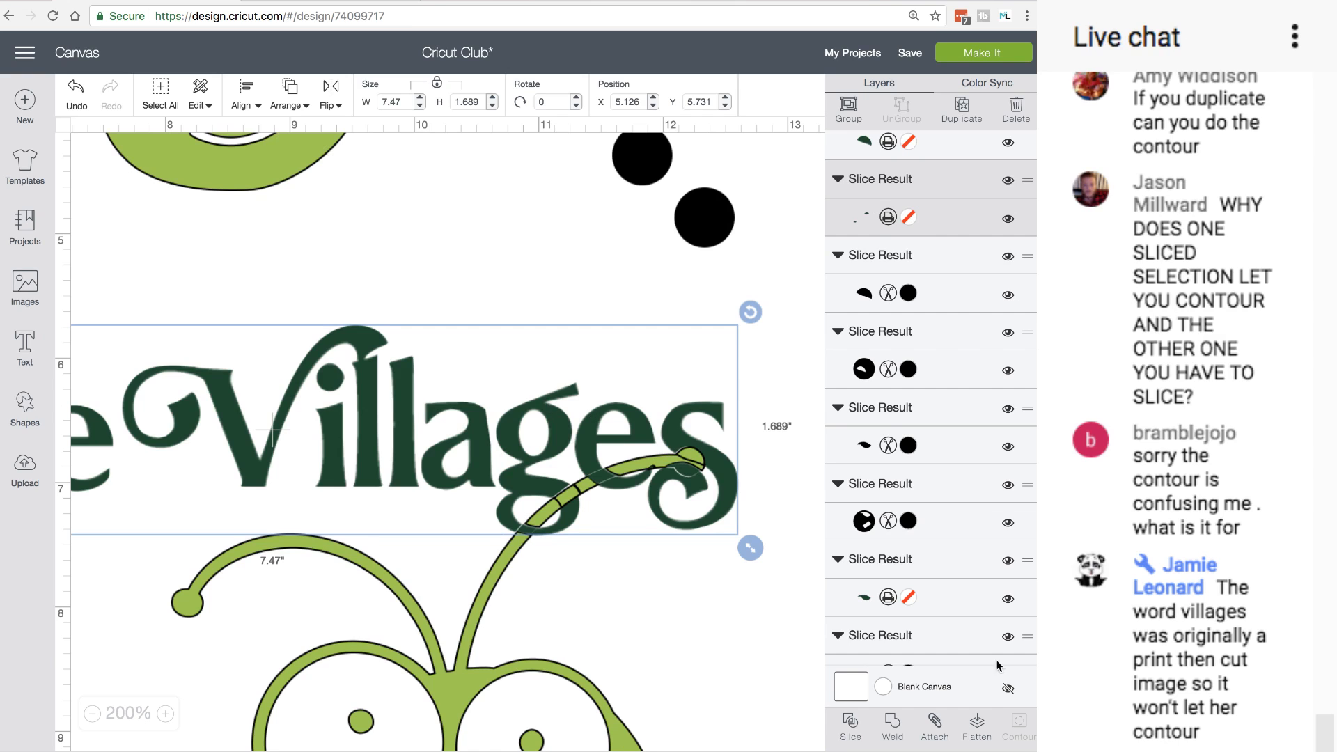
left_click(895, 724)
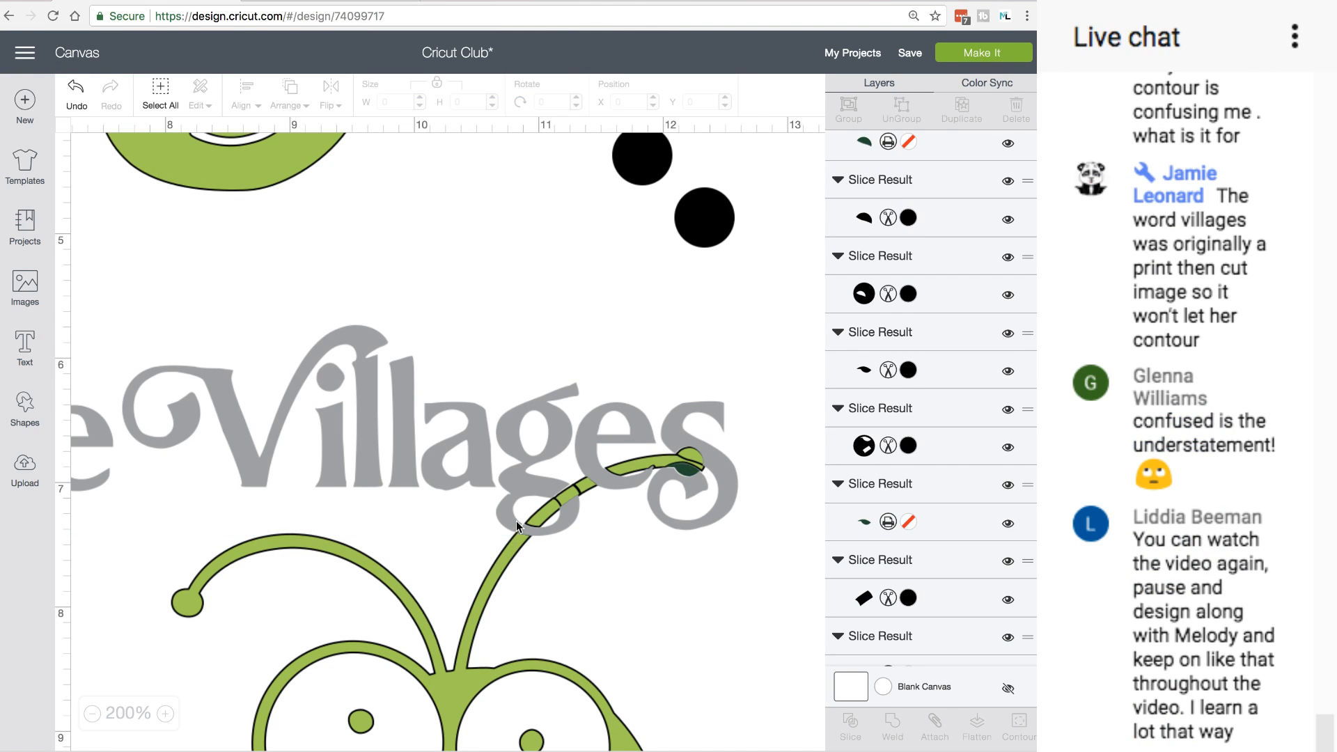
left_click(73, 90)
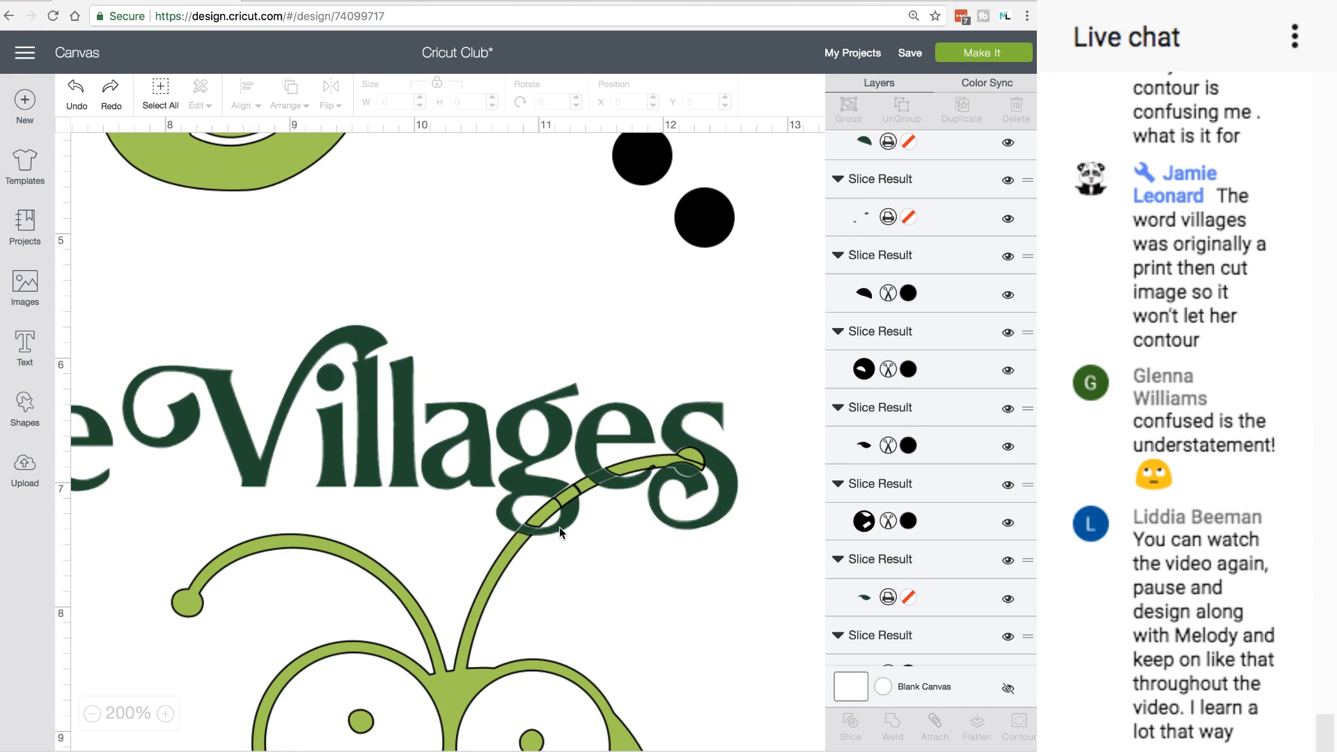
Enlarge the dark green fragments to 1.123 by 0.569 inches and nudge them into the gaps along the antenna
left_click(527, 485)
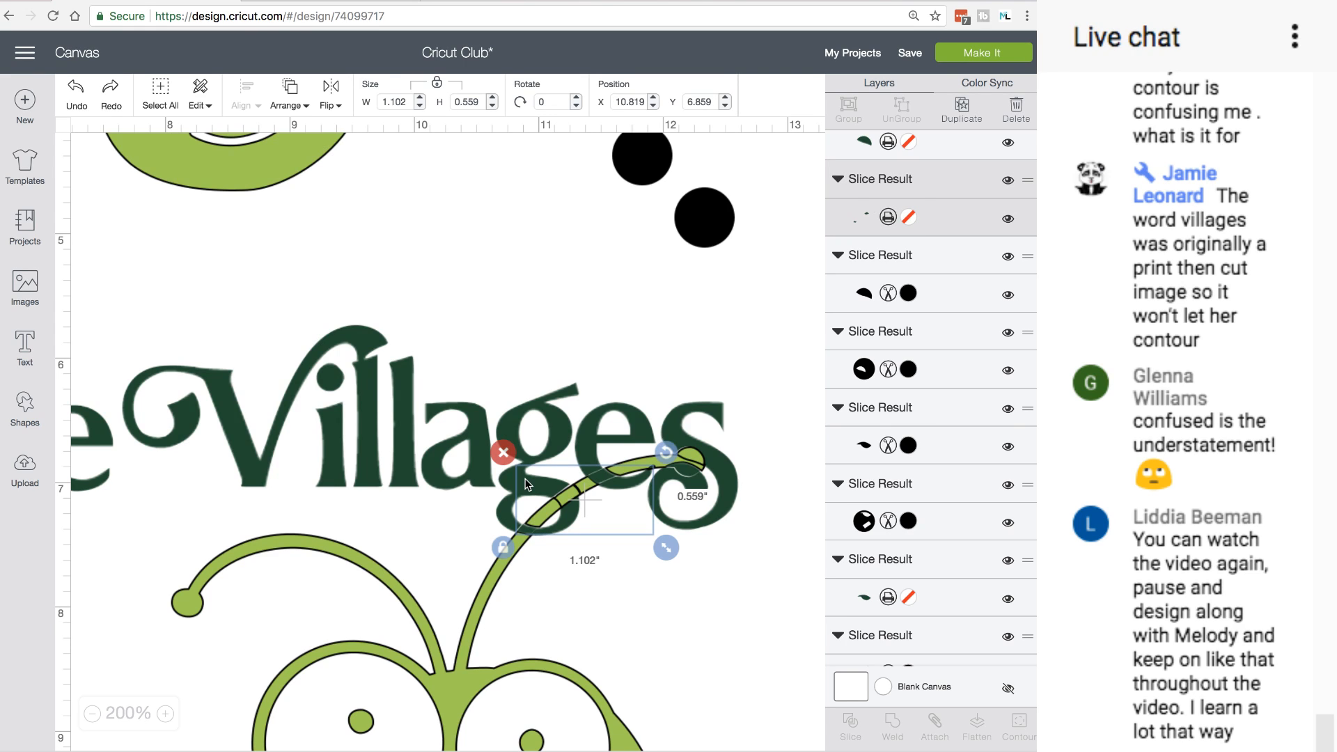
left_click_drag(527, 485, 527, 485)
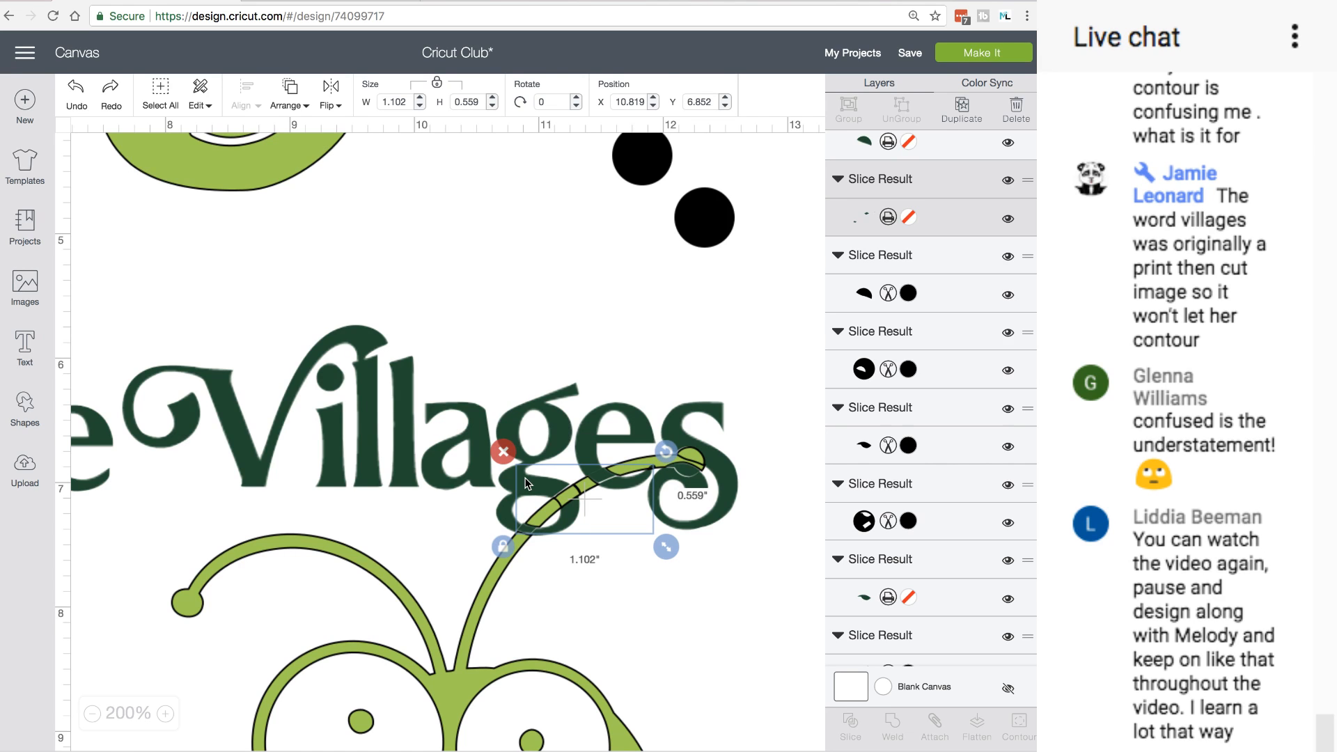
left_click_drag(664, 547, 668, 549)
left_click_drag(569, 515, 571, 515)
left_click_drag(571, 513, 570, 516)
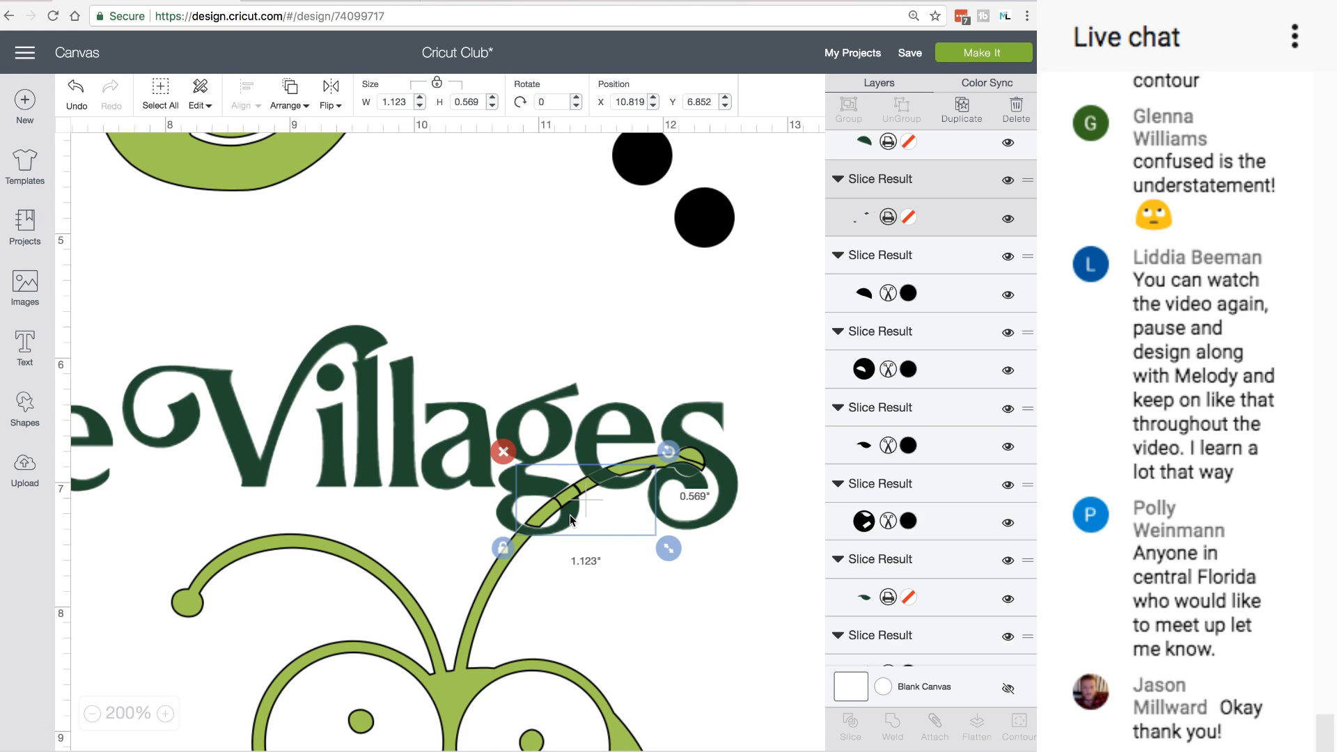
left_click(740, 481)
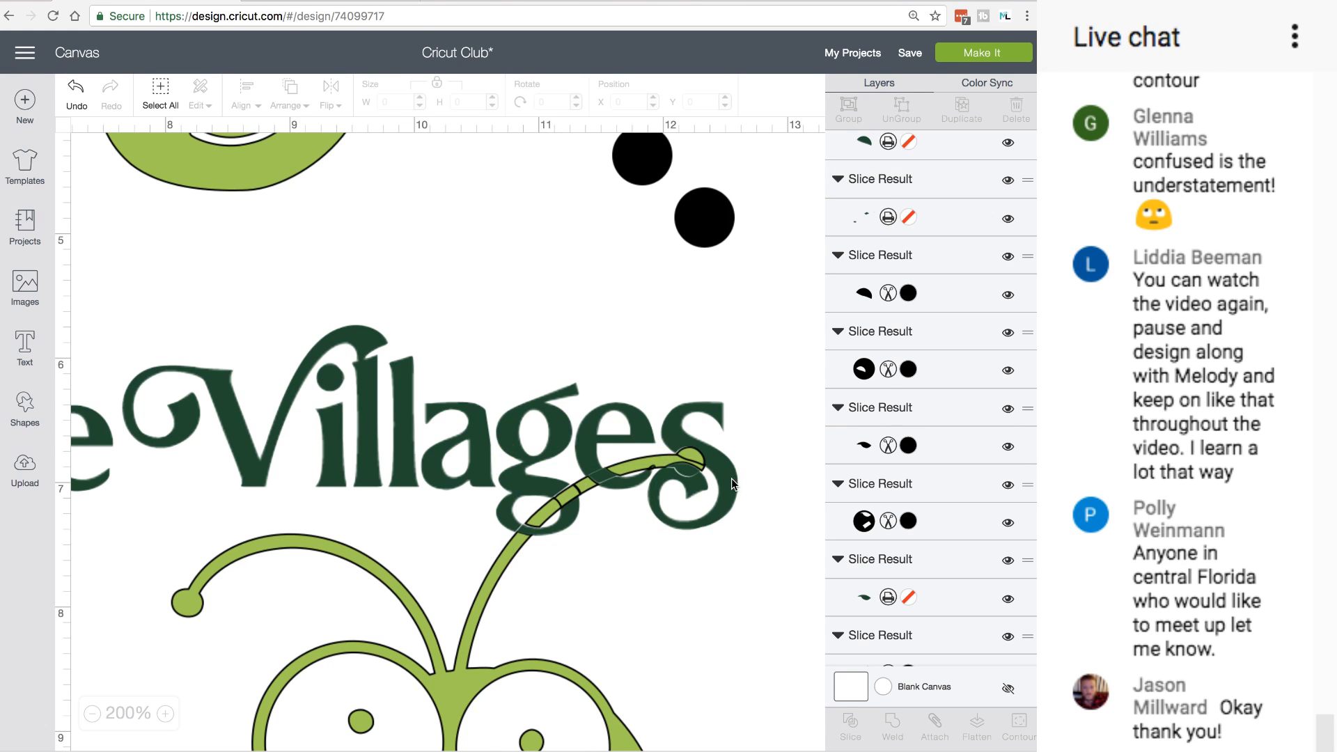
Move the dark green fragments out of the logo, place a black circle over the lowest one, and slice it free
left_click(533, 534)
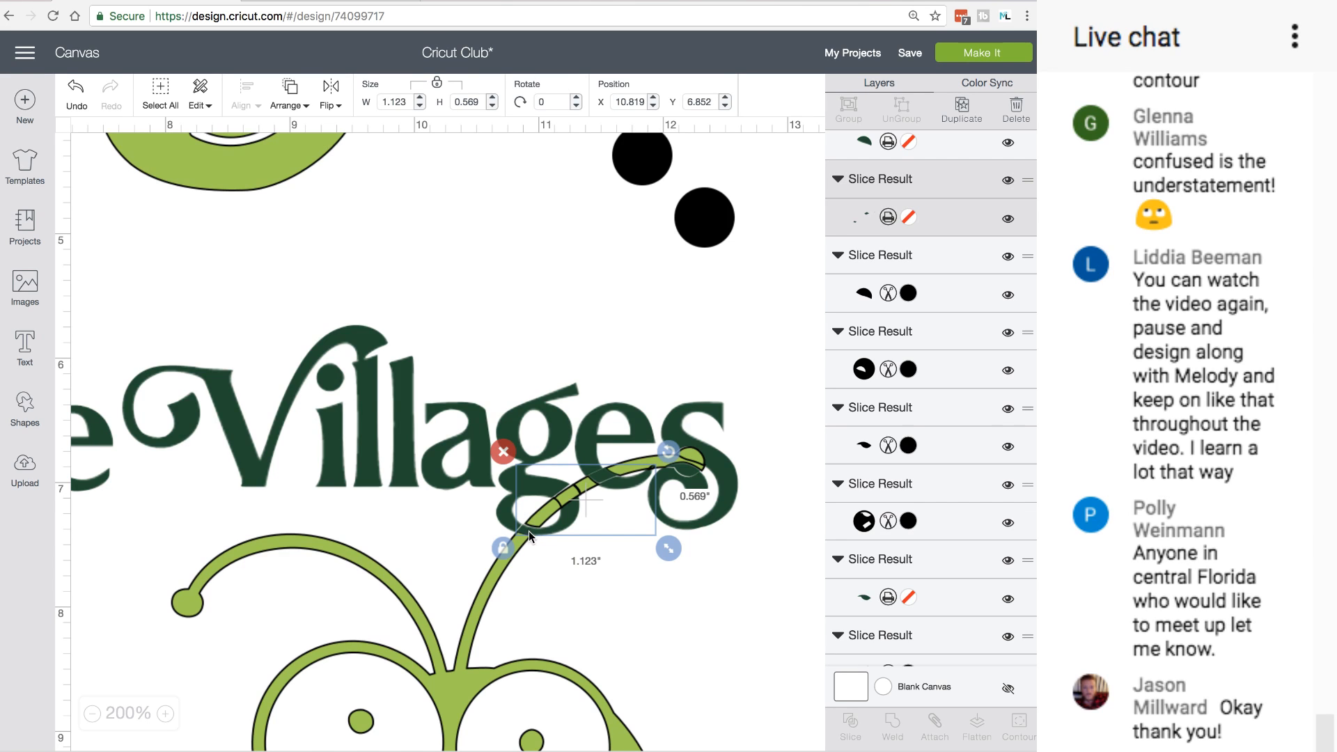
left_click_drag(528, 531, 632, 615)
left_click(700, 242)
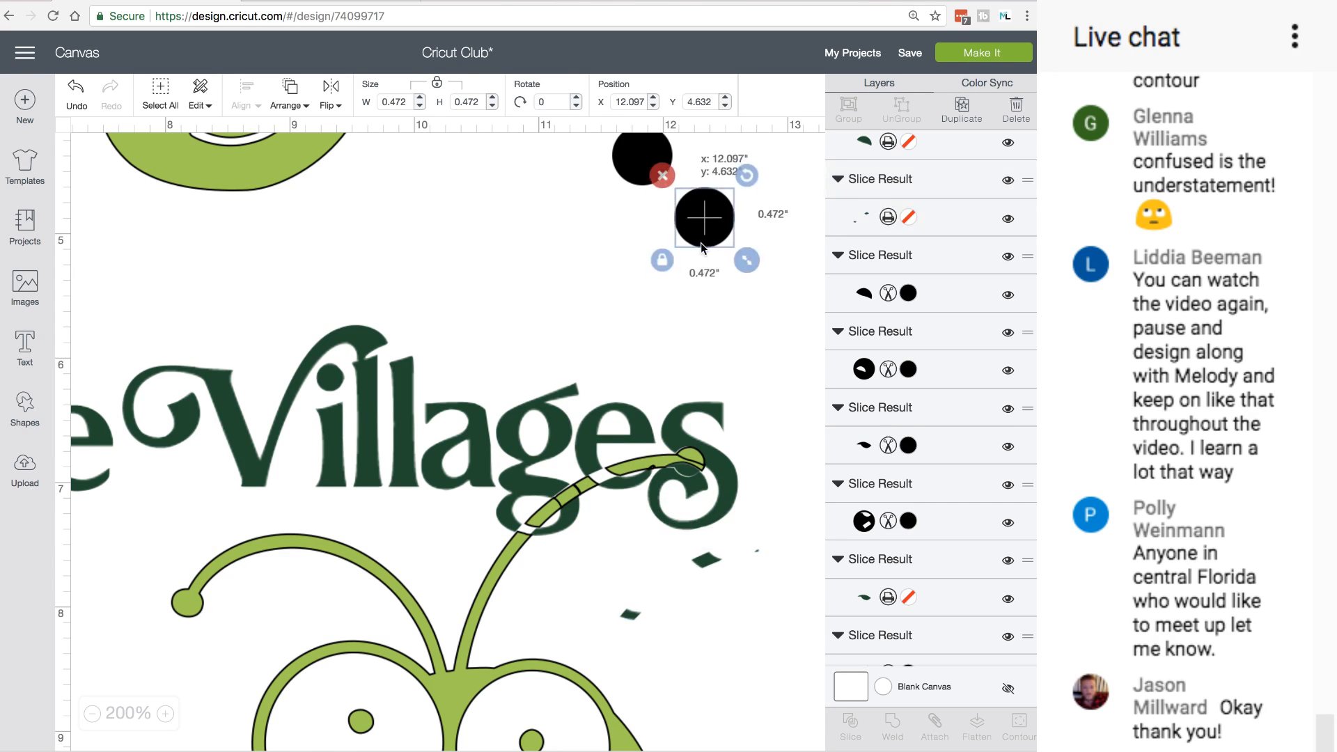
left_click_drag(701, 242, 625, 640)
left_click_drag(717, 633, 571, 593)
left_click(812, 604)
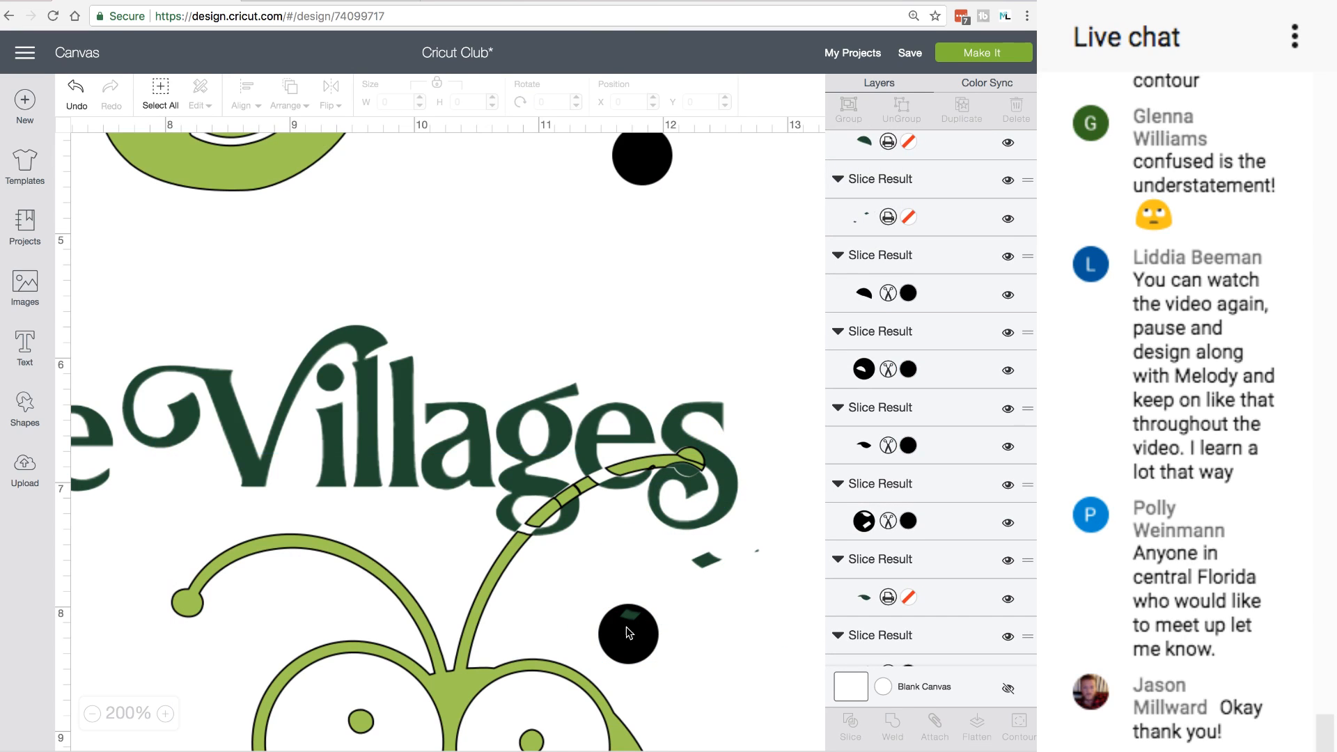
left_click(628, 616)
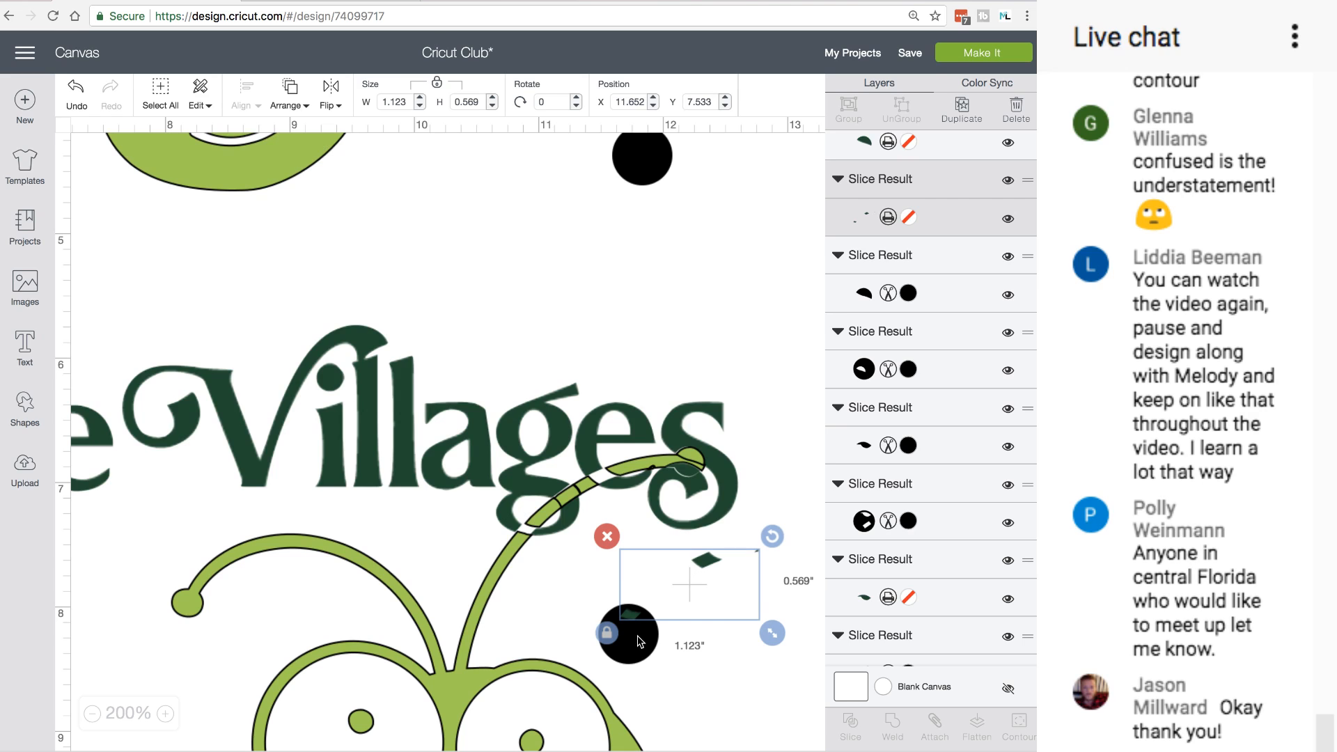
left_click(639, 642, "shift")
left_click(849, 723)
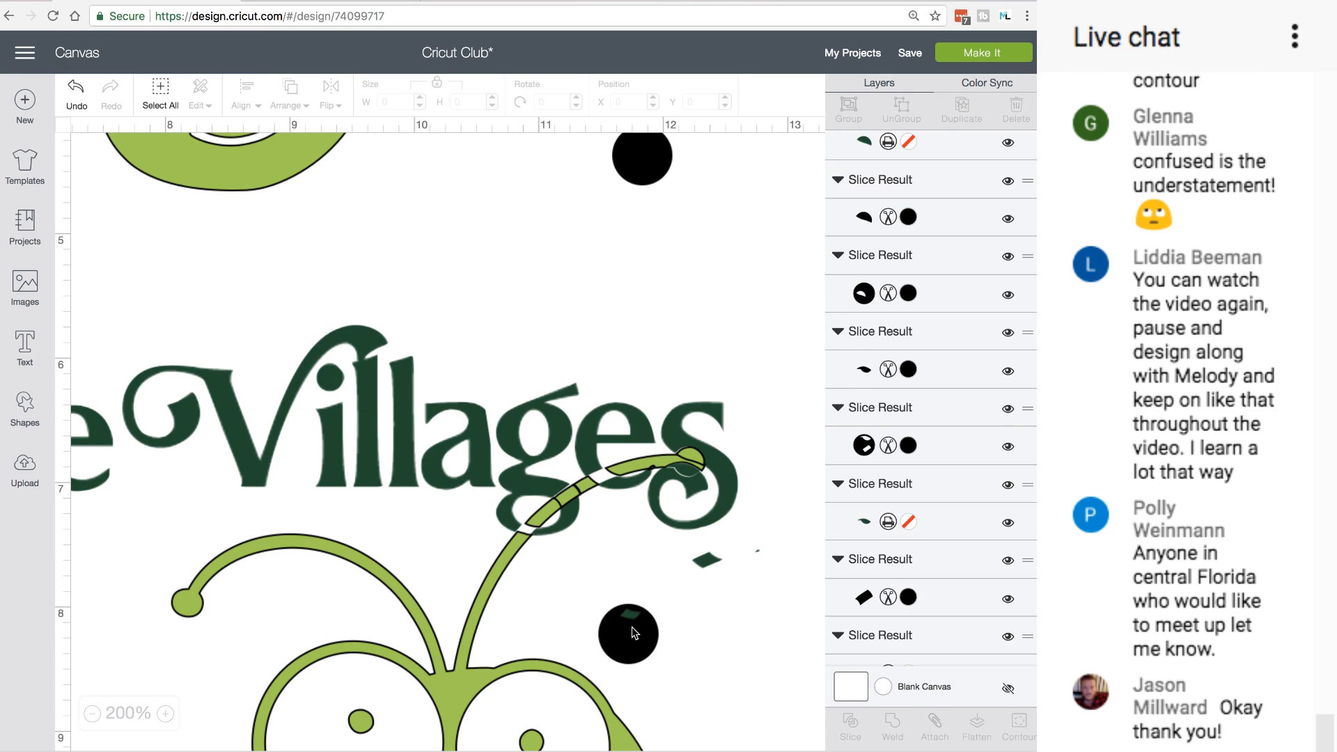
Fit the separated lowest fragment back over the antenna gap in the letter g and enlarge it to 0.193 by 0.106 inches
left_click_drag(620, 604, 528, 531)
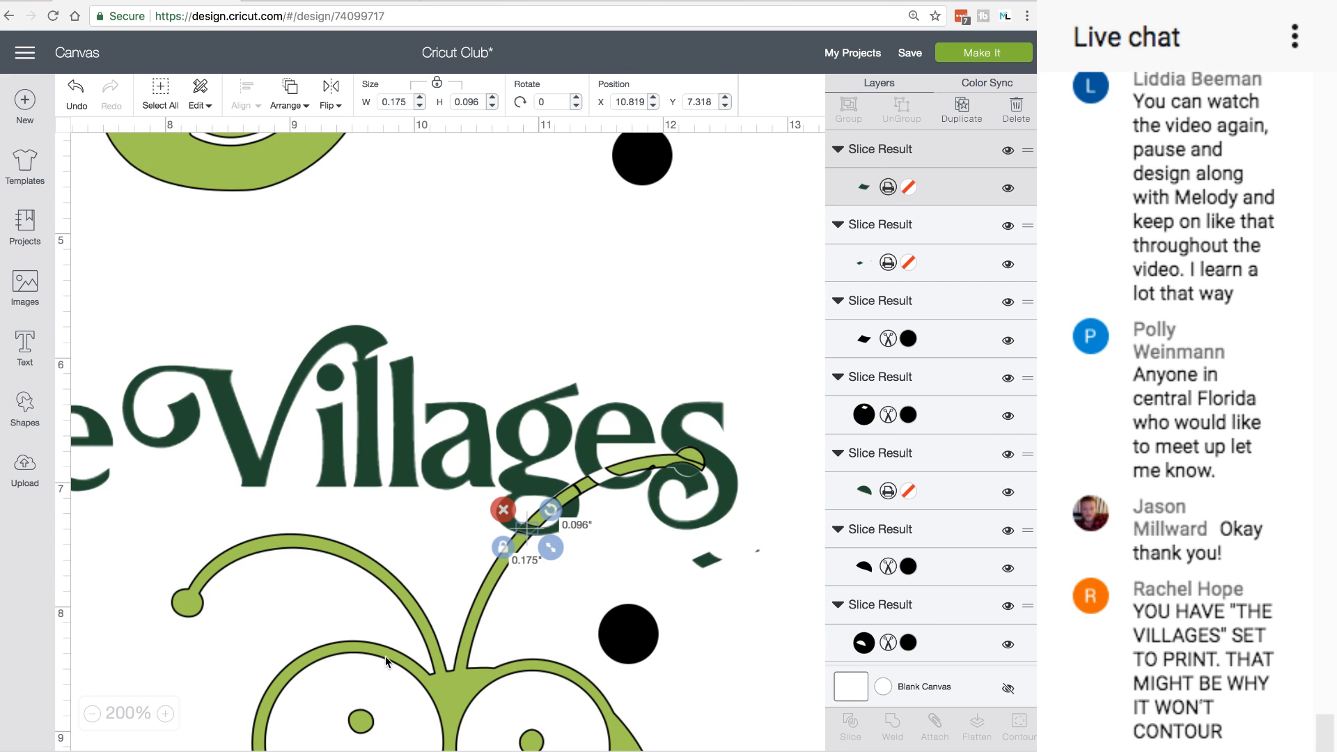
left_click(167, 714)
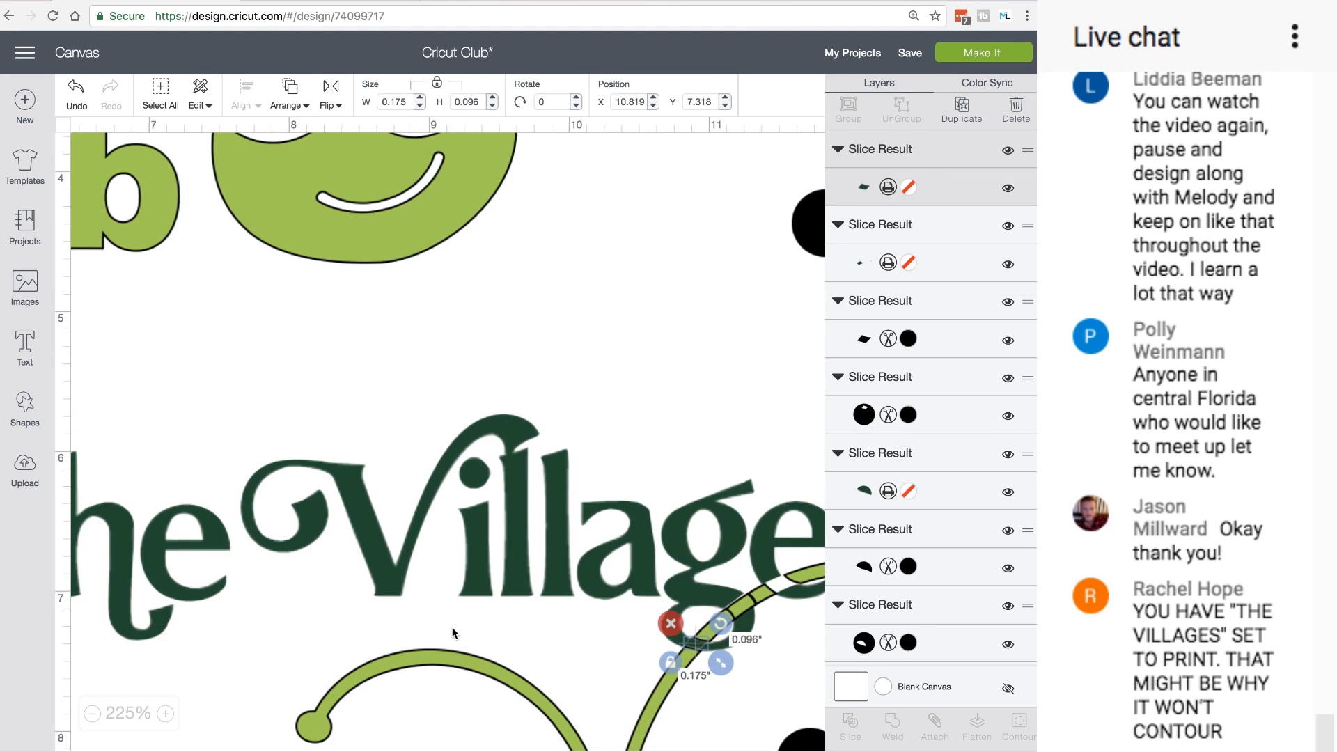
scroll(452, 634, "down", 5)
scroll(451, 634, "right", 5)
scroll(451, 634, "down", 2)
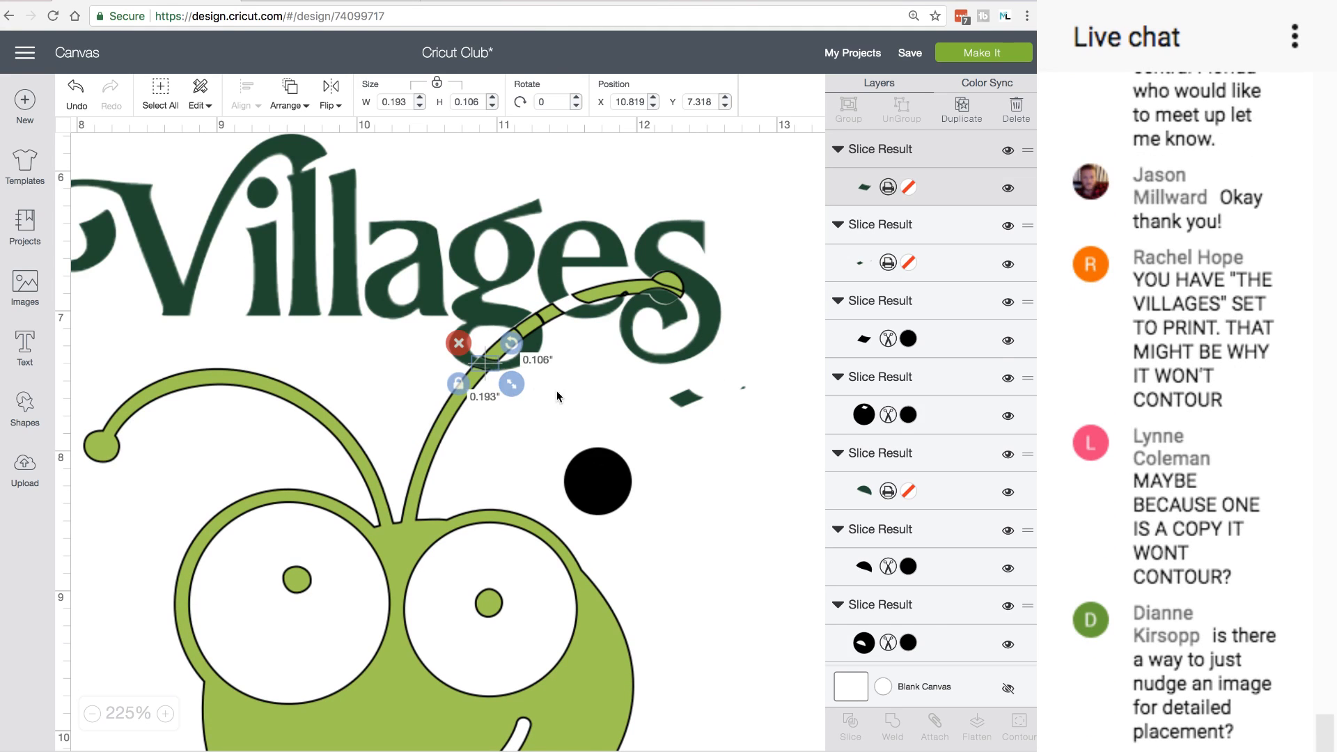
left_click(499, 370)
left_click(486, 365)
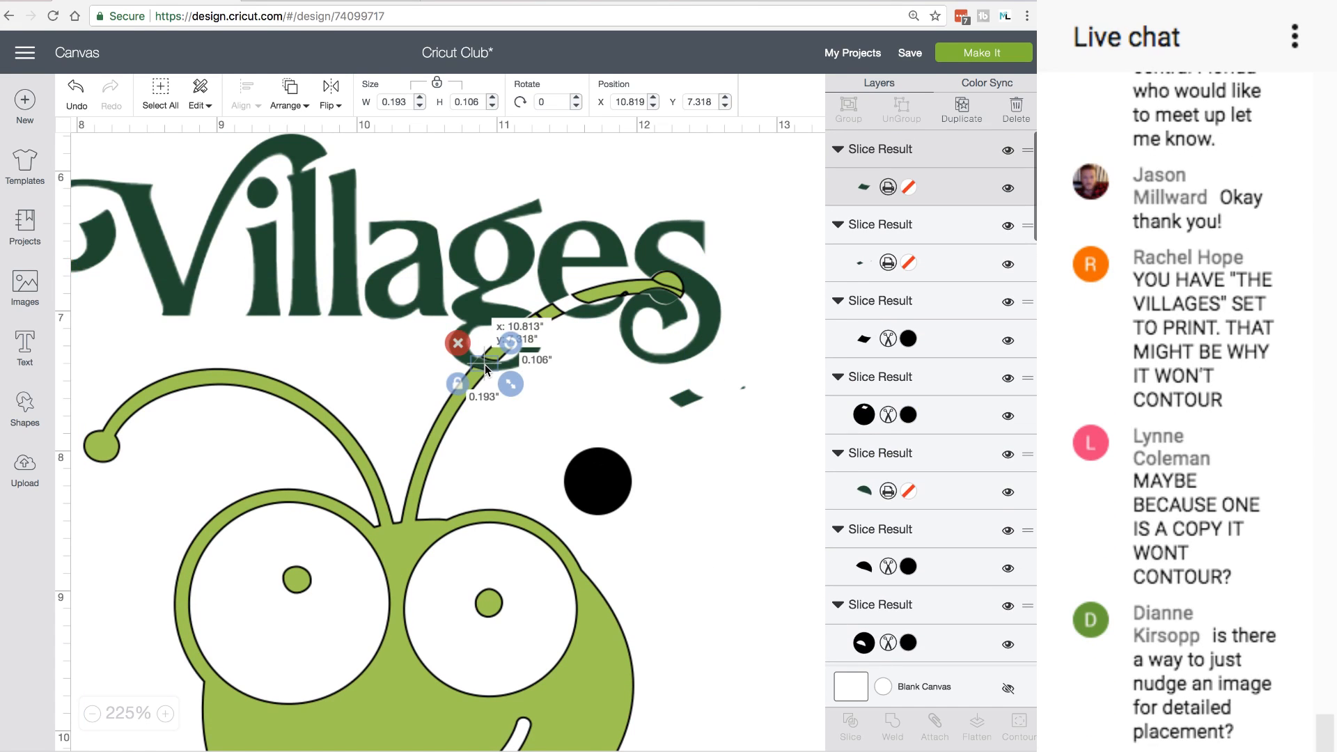
left_click(807, 397)
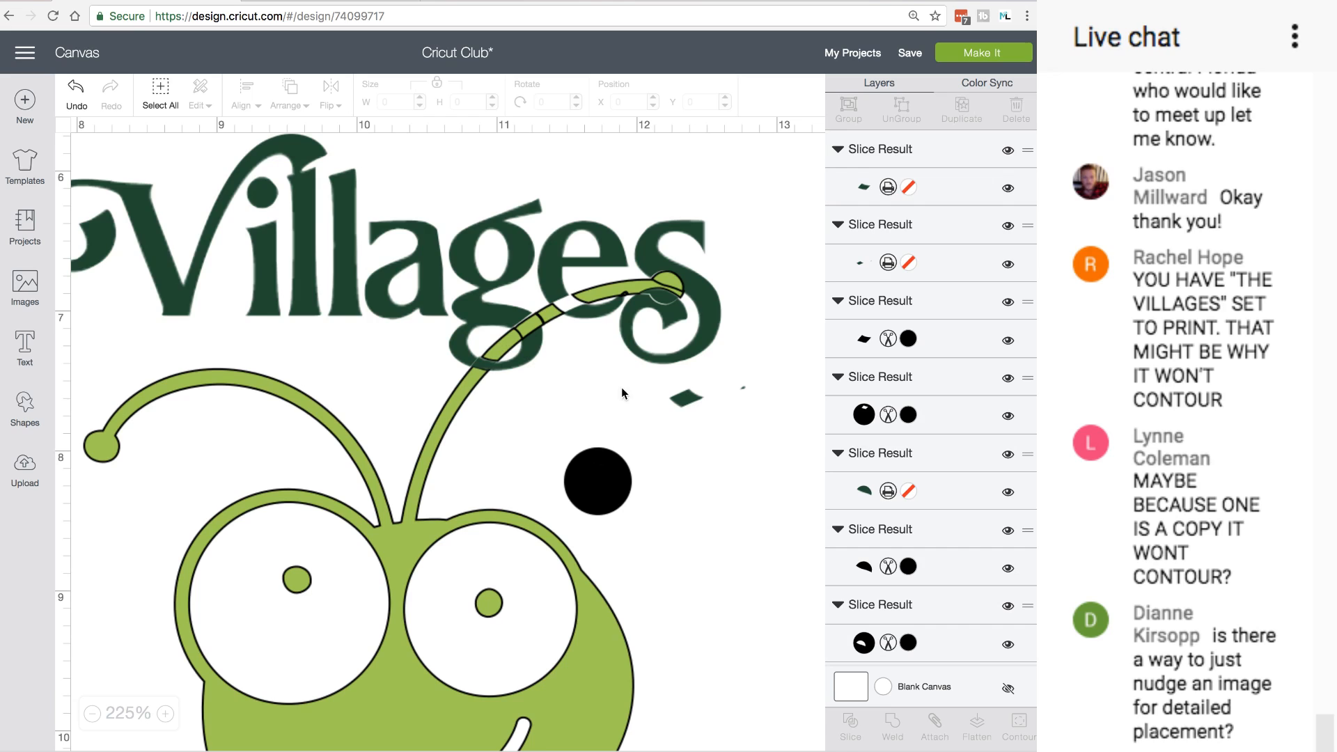
Try to weld the dark green fragment in the letter g to the Villages lettering, switch the result to Cut, and undo the weld
left_click(485, 370)
left_click(480, 278, "shift")
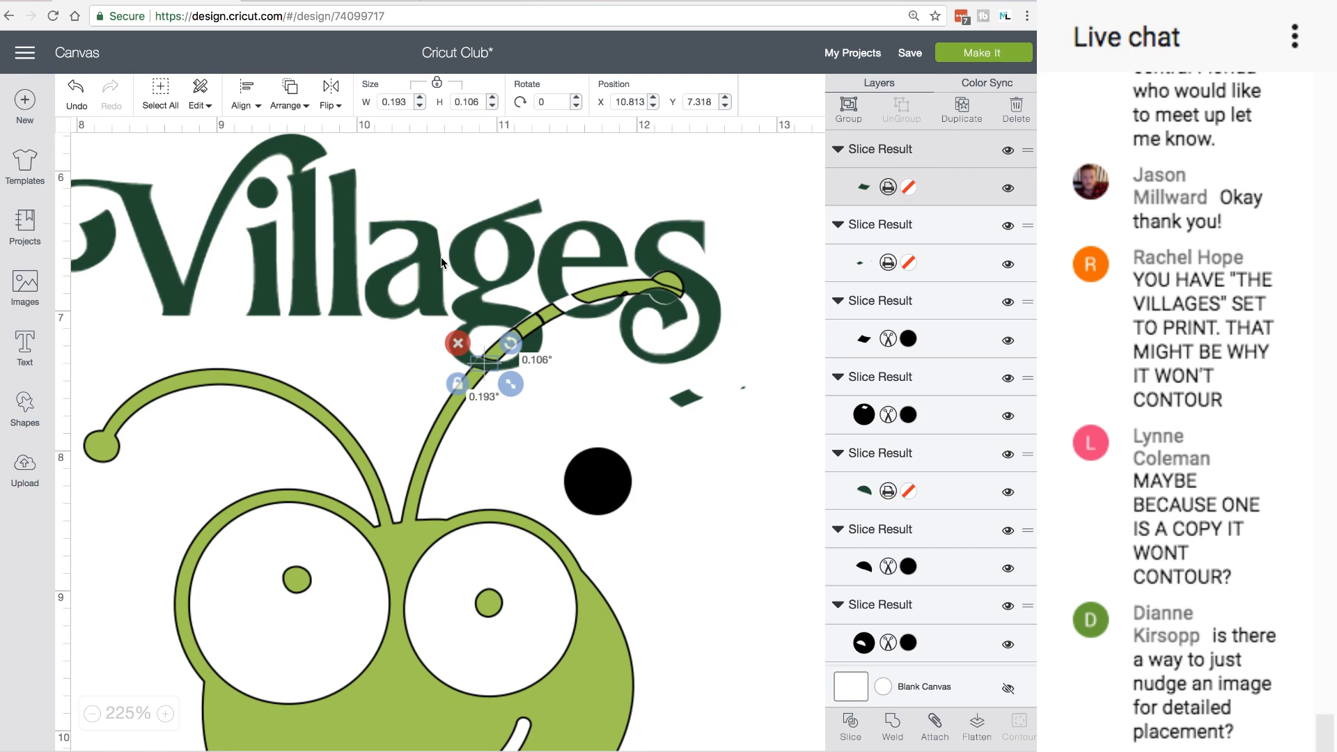
left_click(894, 726)
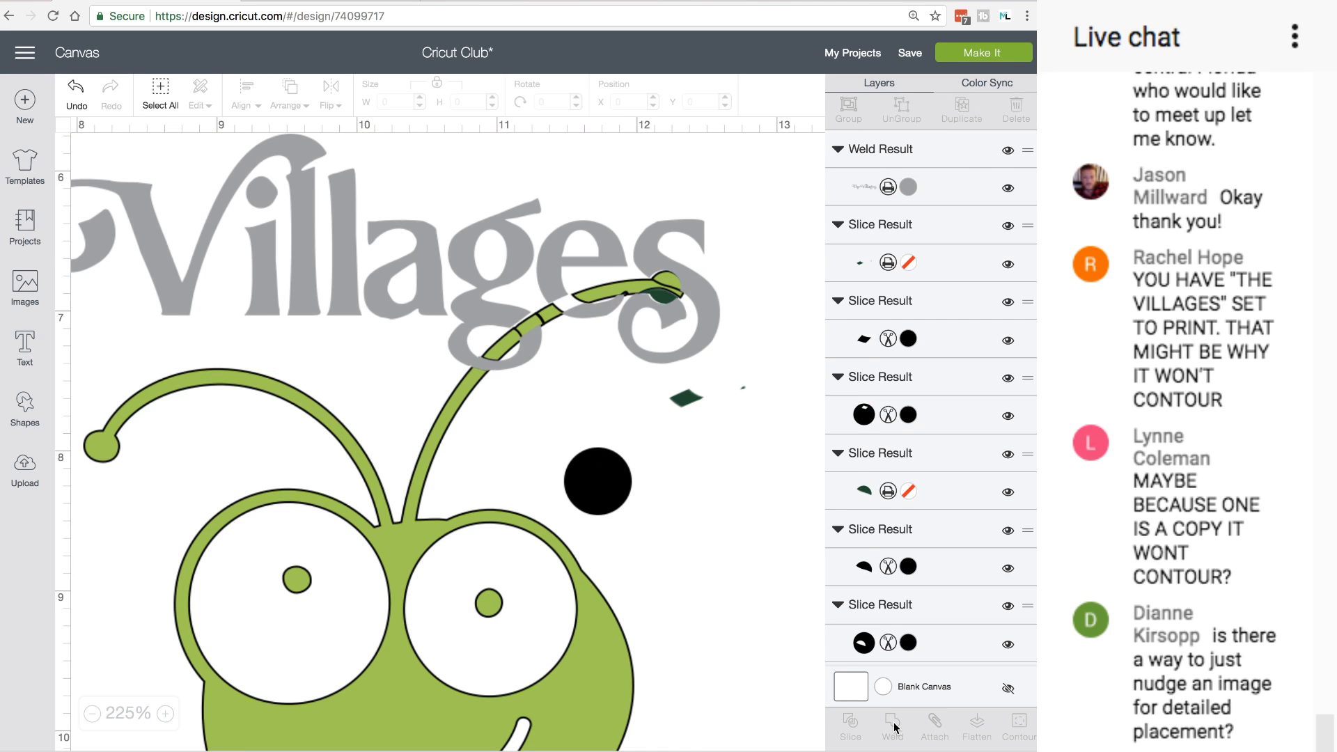
left_click(888, 187)
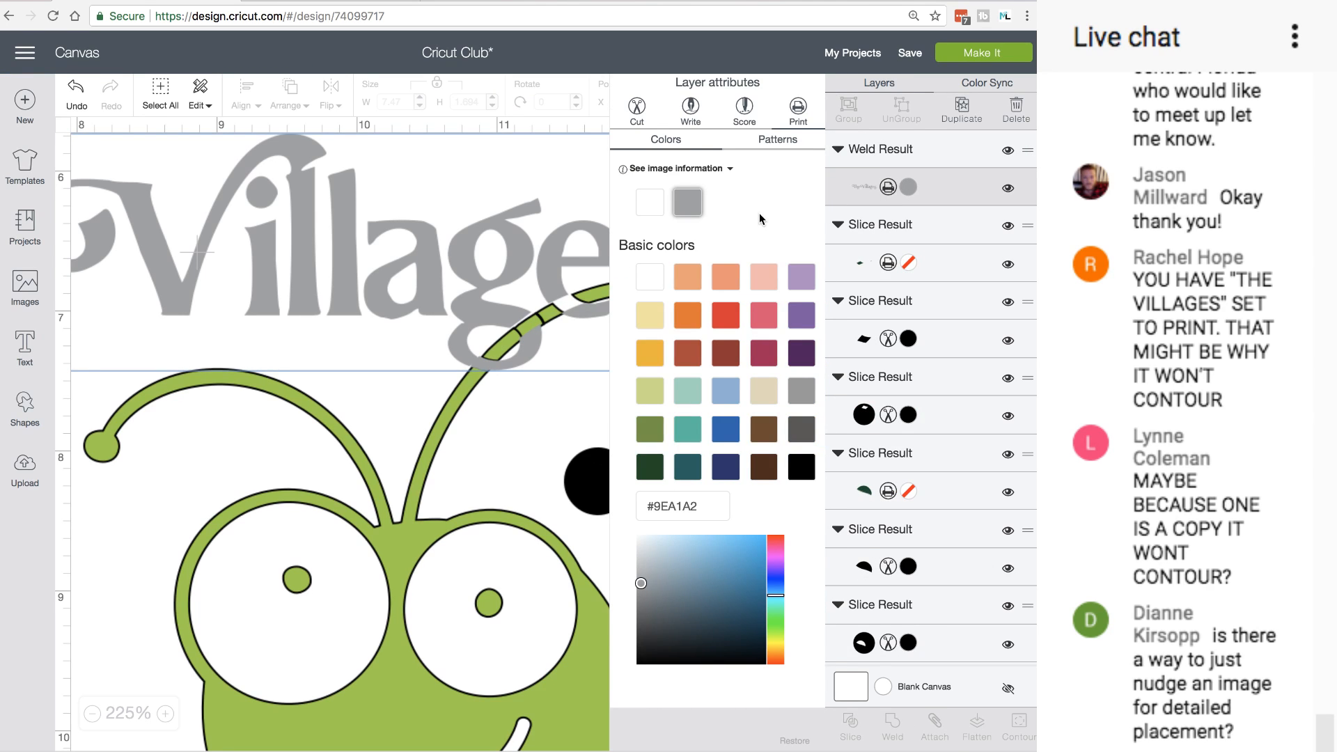
left_click(639, 109)
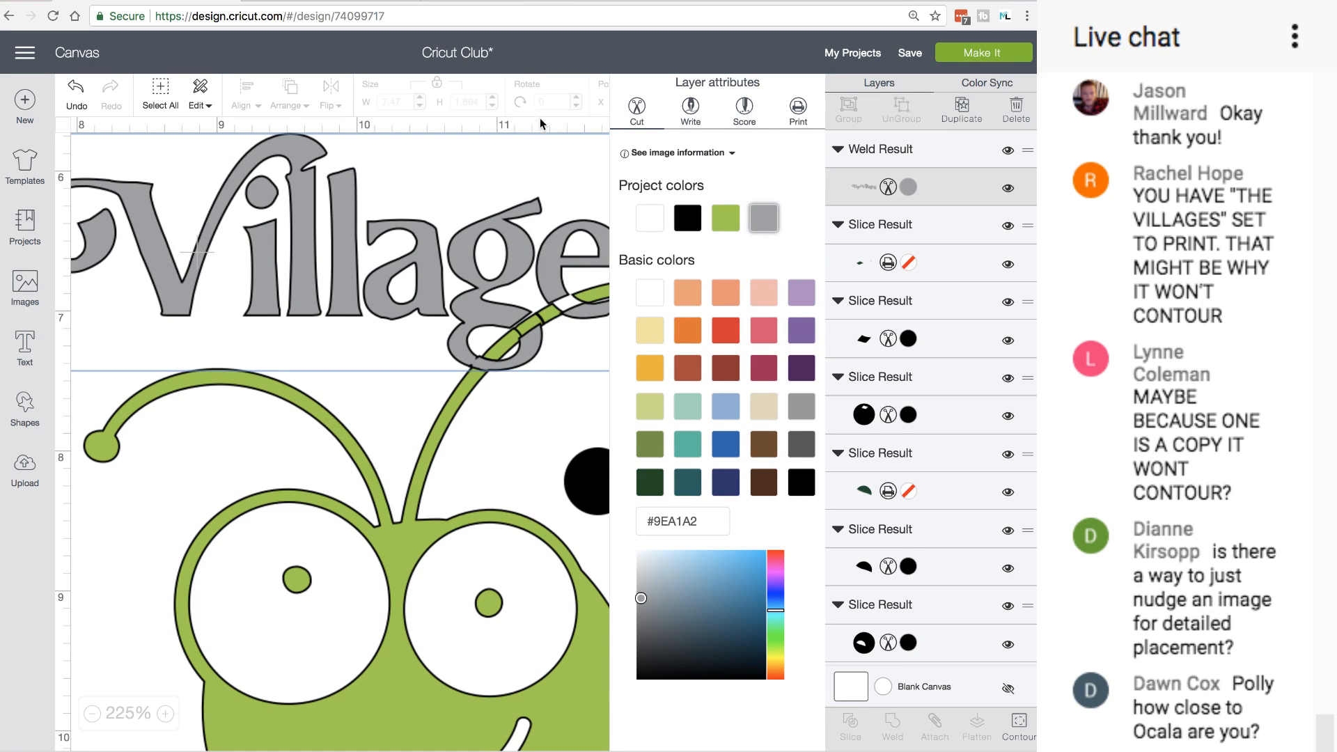
left_click(534, 402)
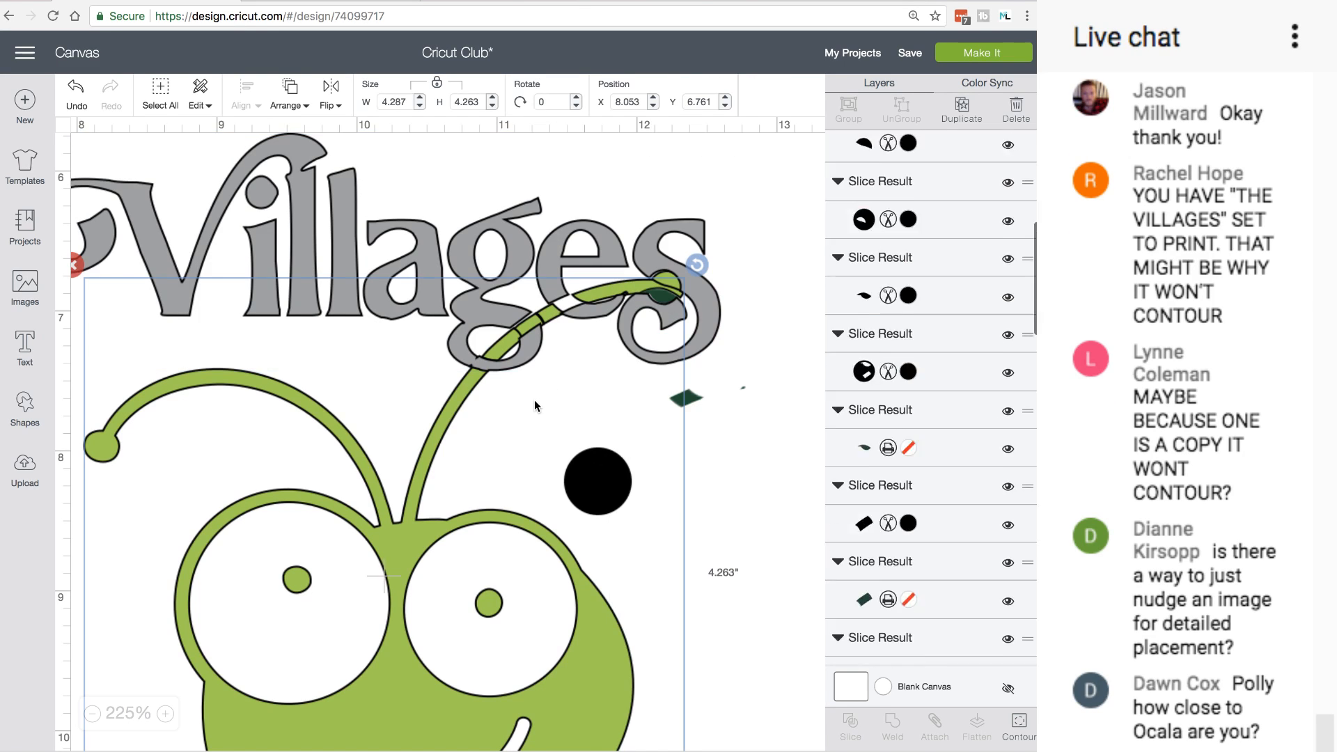
left_click(486, 361)
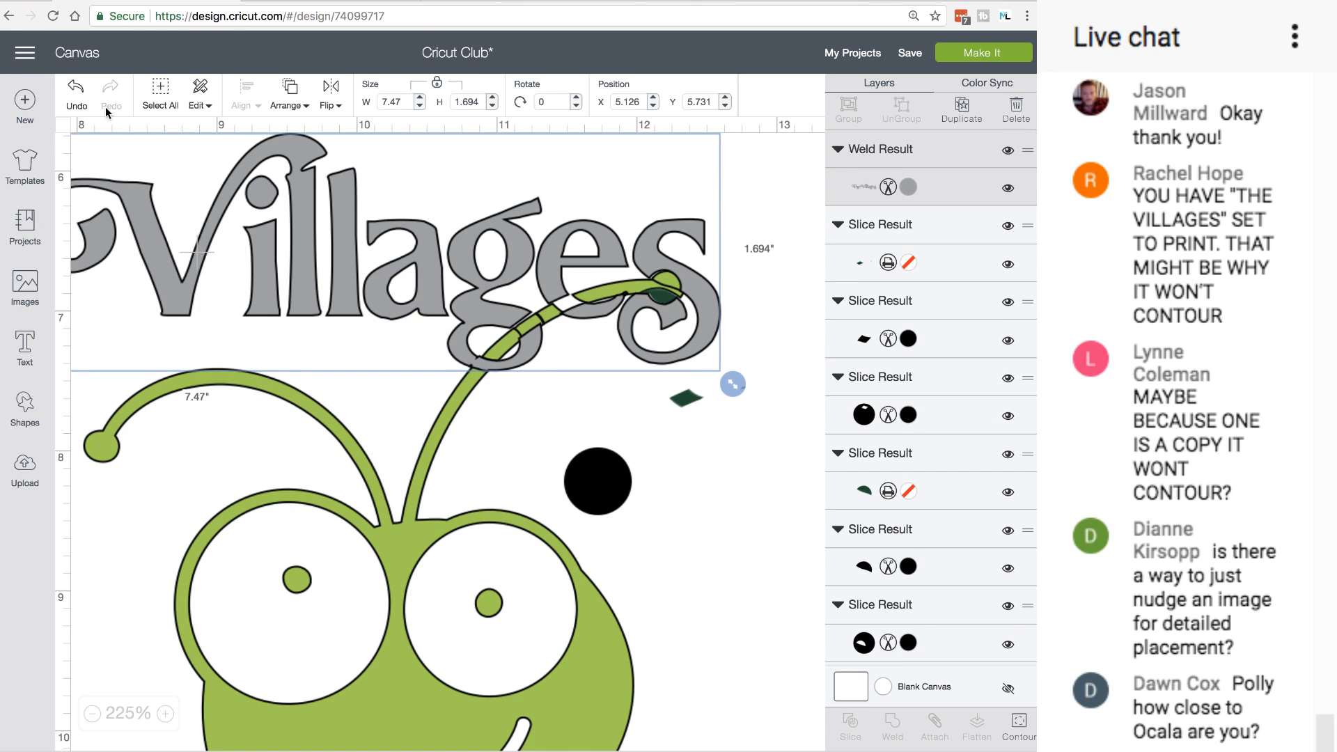
left_click(76, 88)
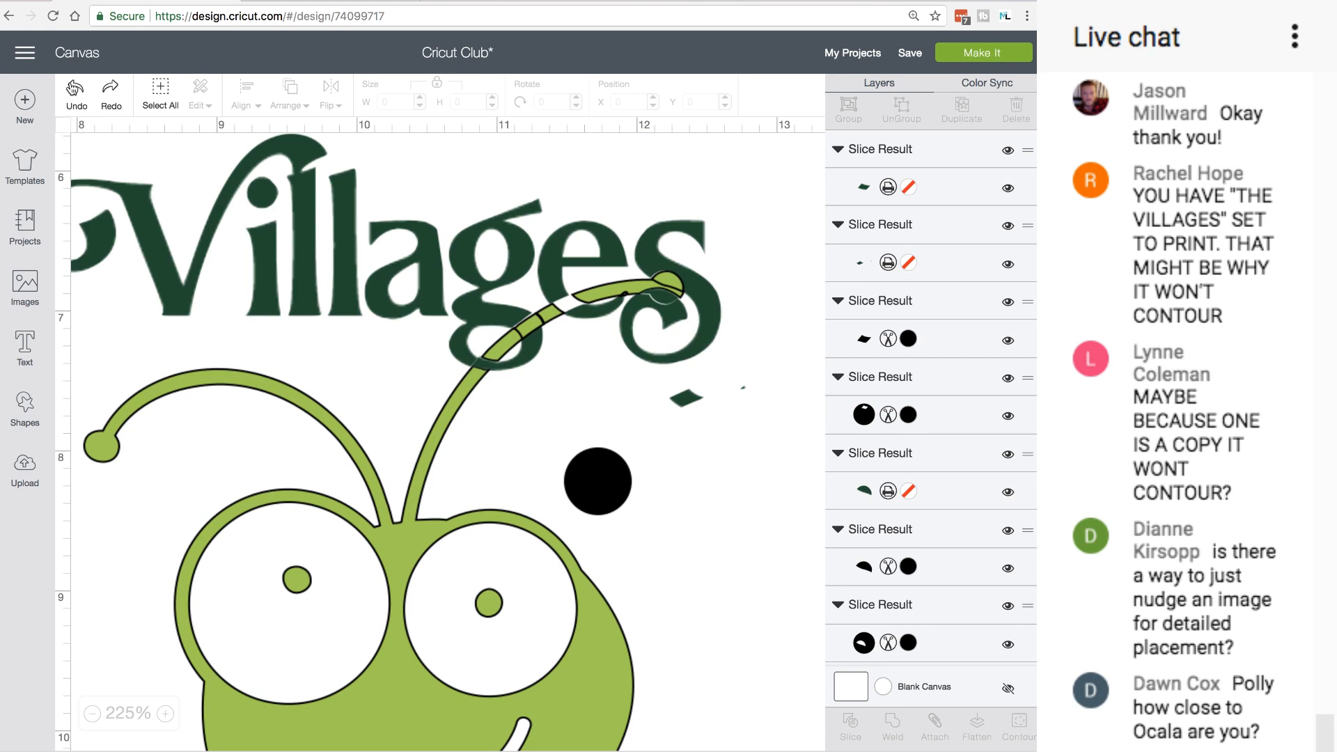
Change the dark green Villages lettering layer from Print to Cut
left_click(602, 241)
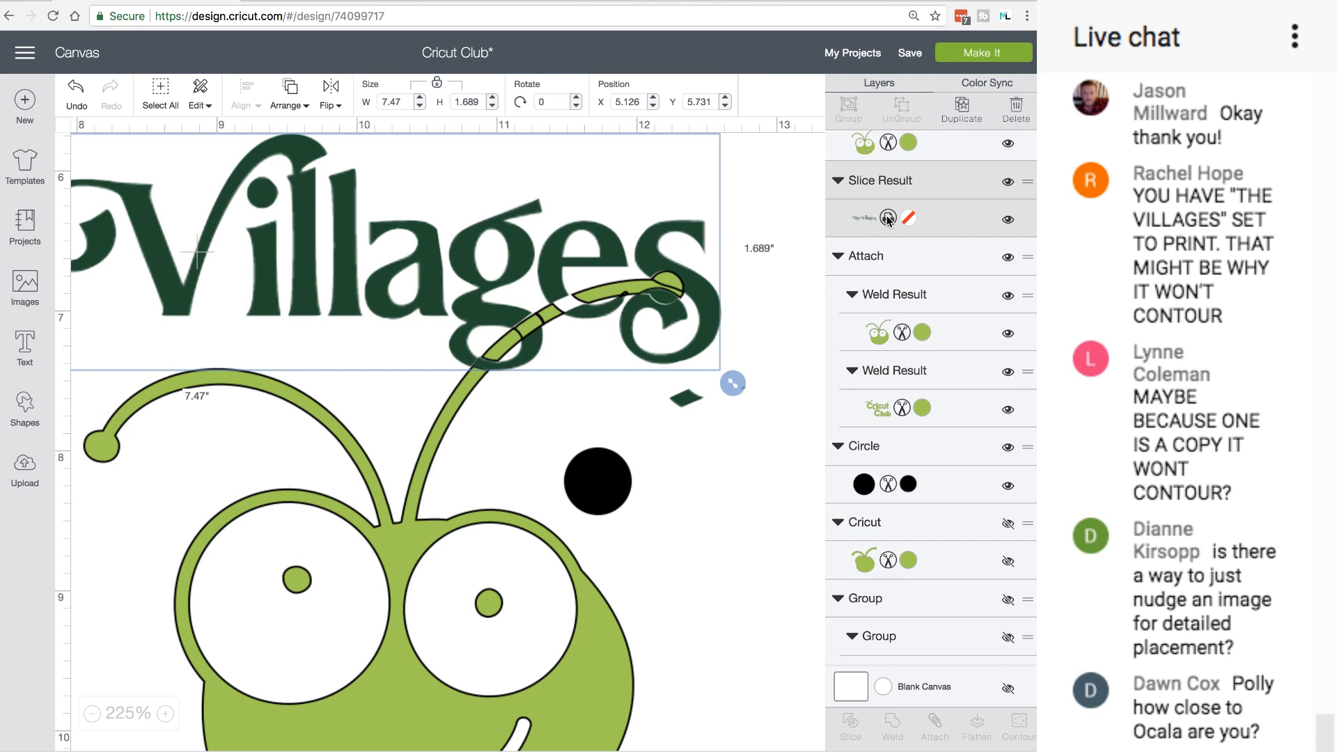
left_click(888, 218)
left_click(640, 109)
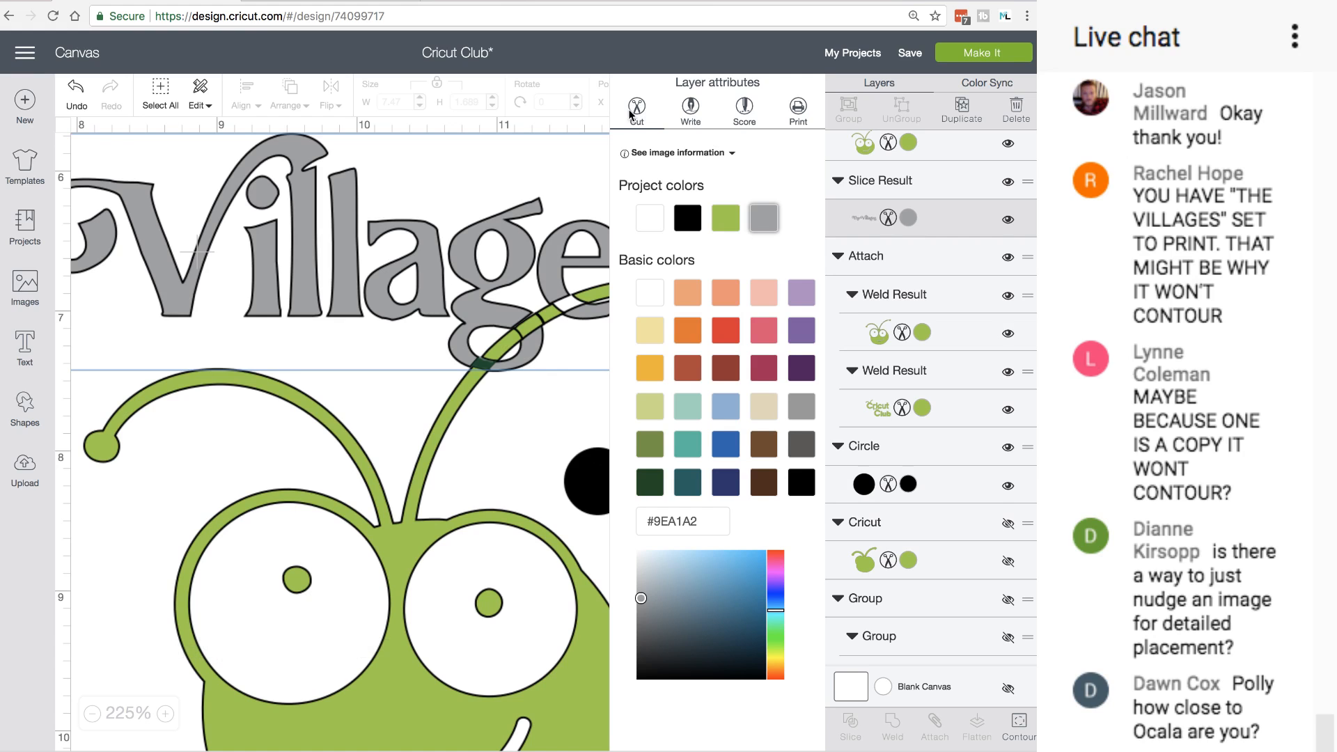
left_click(551, 433)
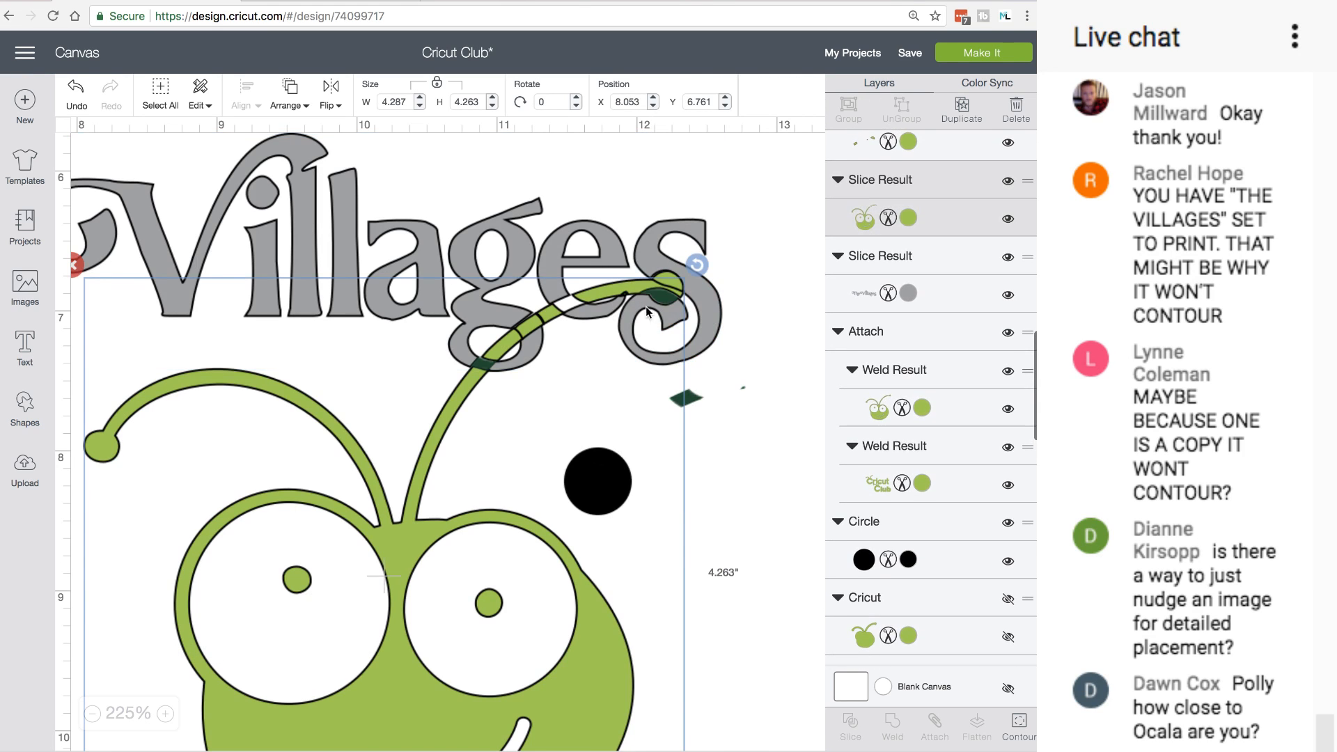
left_click(615, 253)
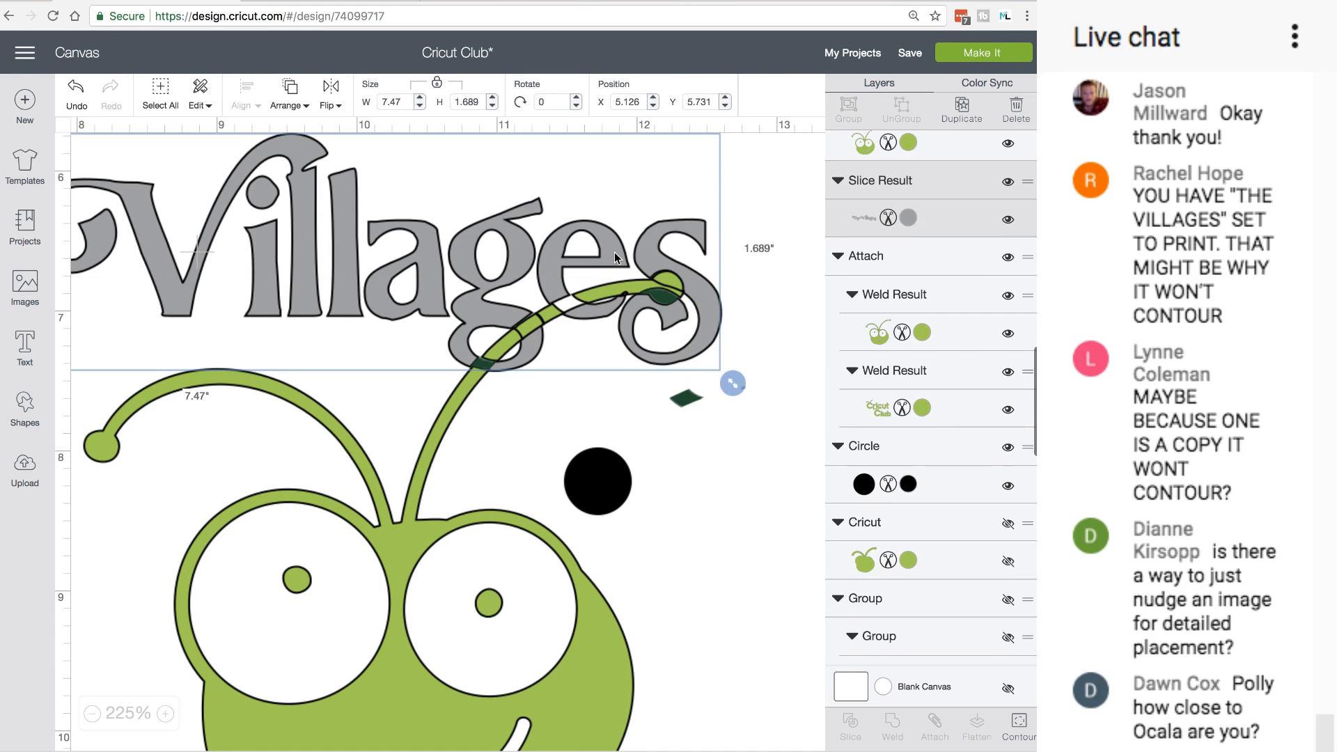
Enlarge the fragment over the gap in the letter g to 0.2 by 0.109 inches and weld it to the Villages lettering
left_click(483, 365)
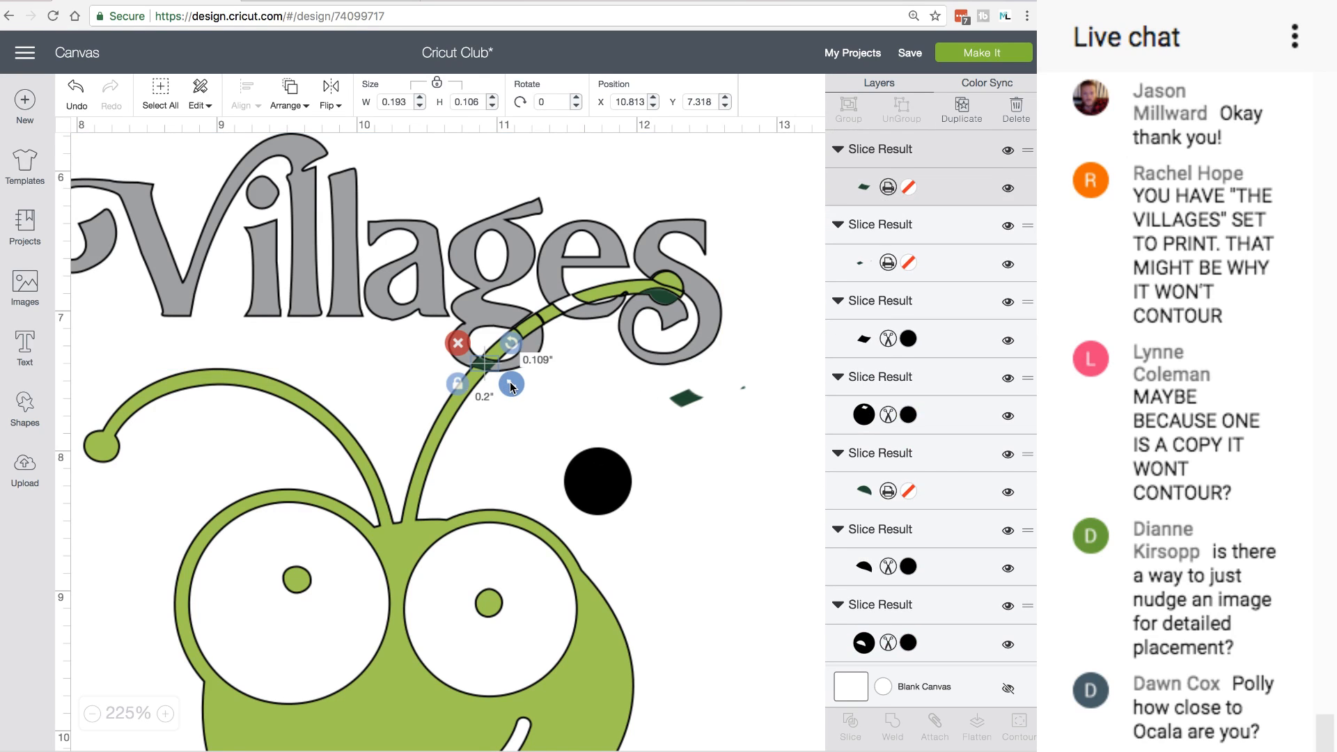
left_click_drag(510, 388, 486, 370)
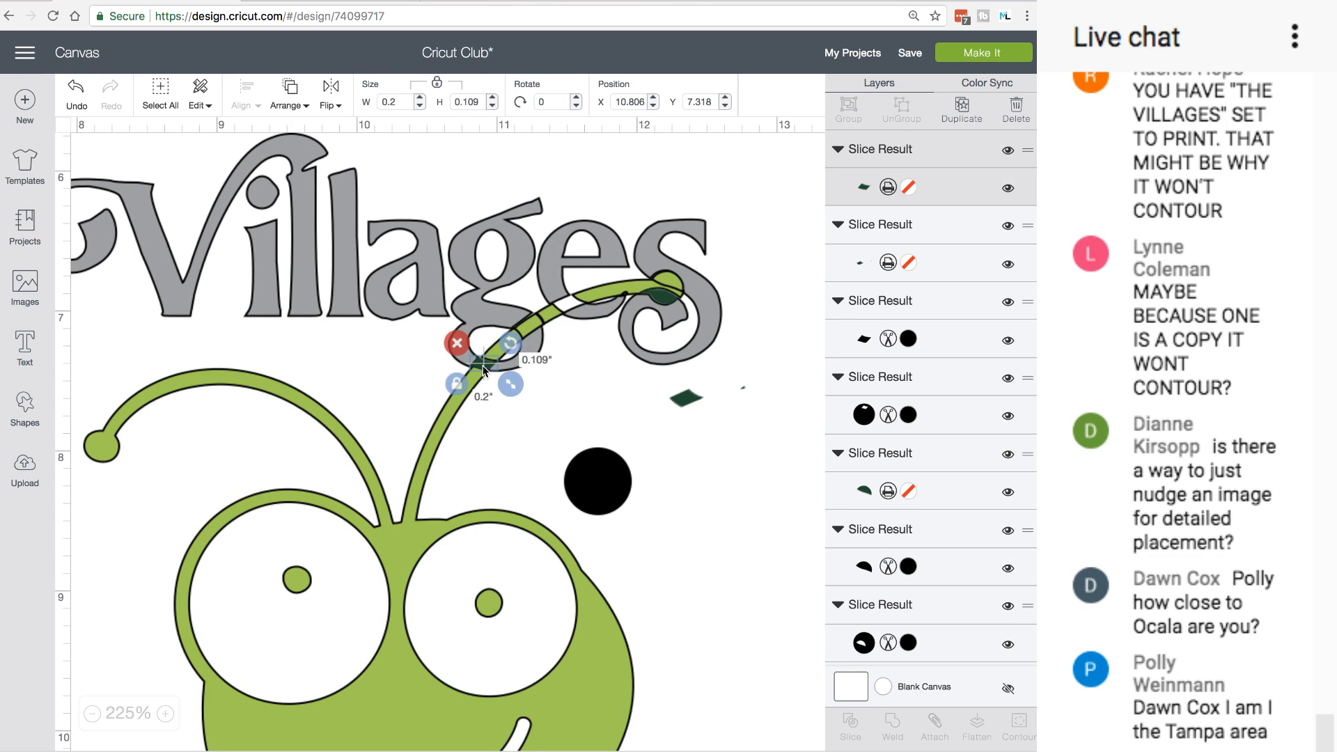
left_click(520, 232)
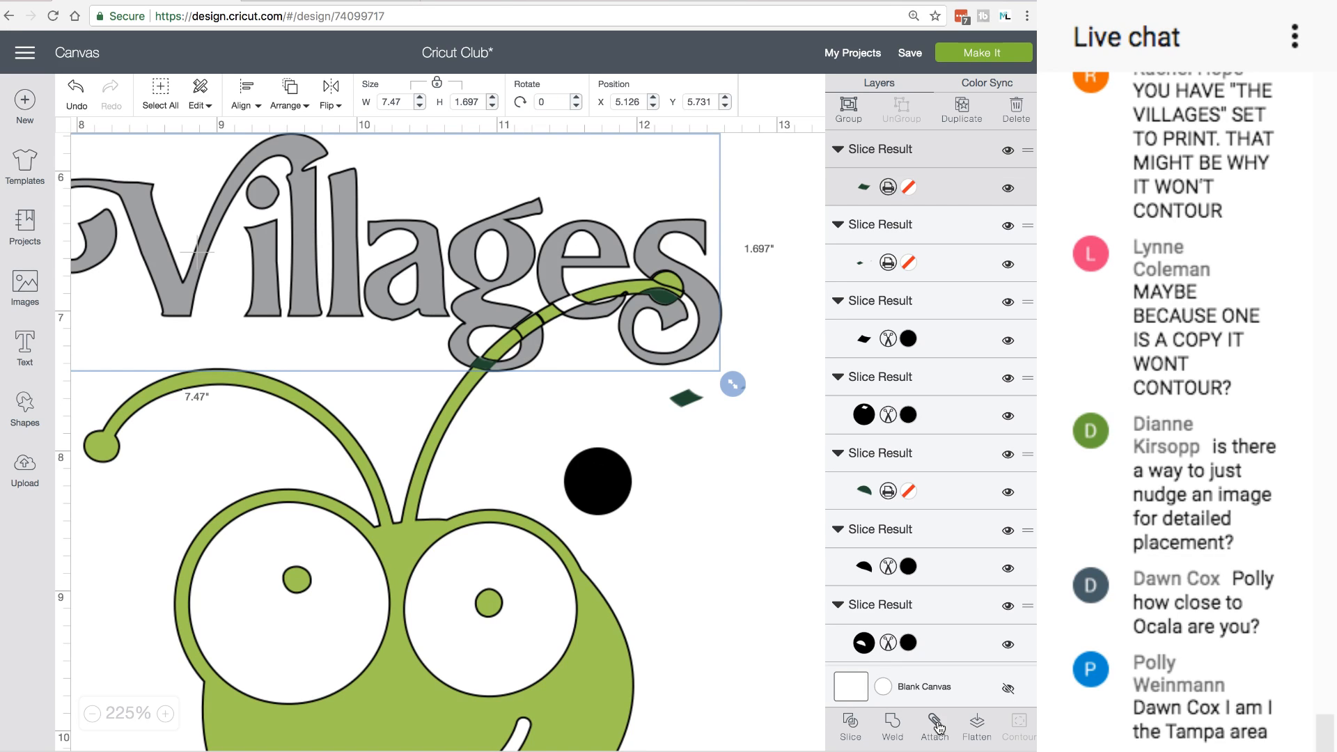
left_click(894, 725)
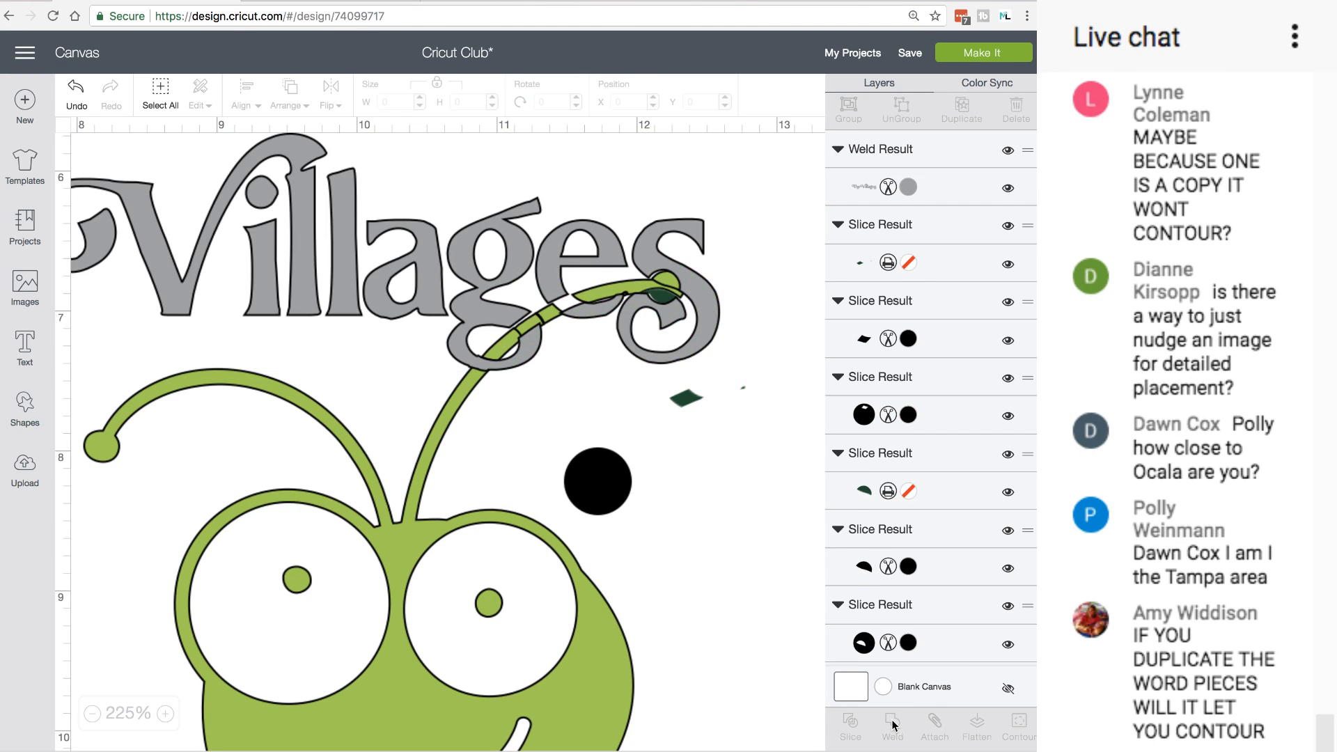
Select the remaining dark green fragments lying outside the logo below the letter s
left_click(691, 399)
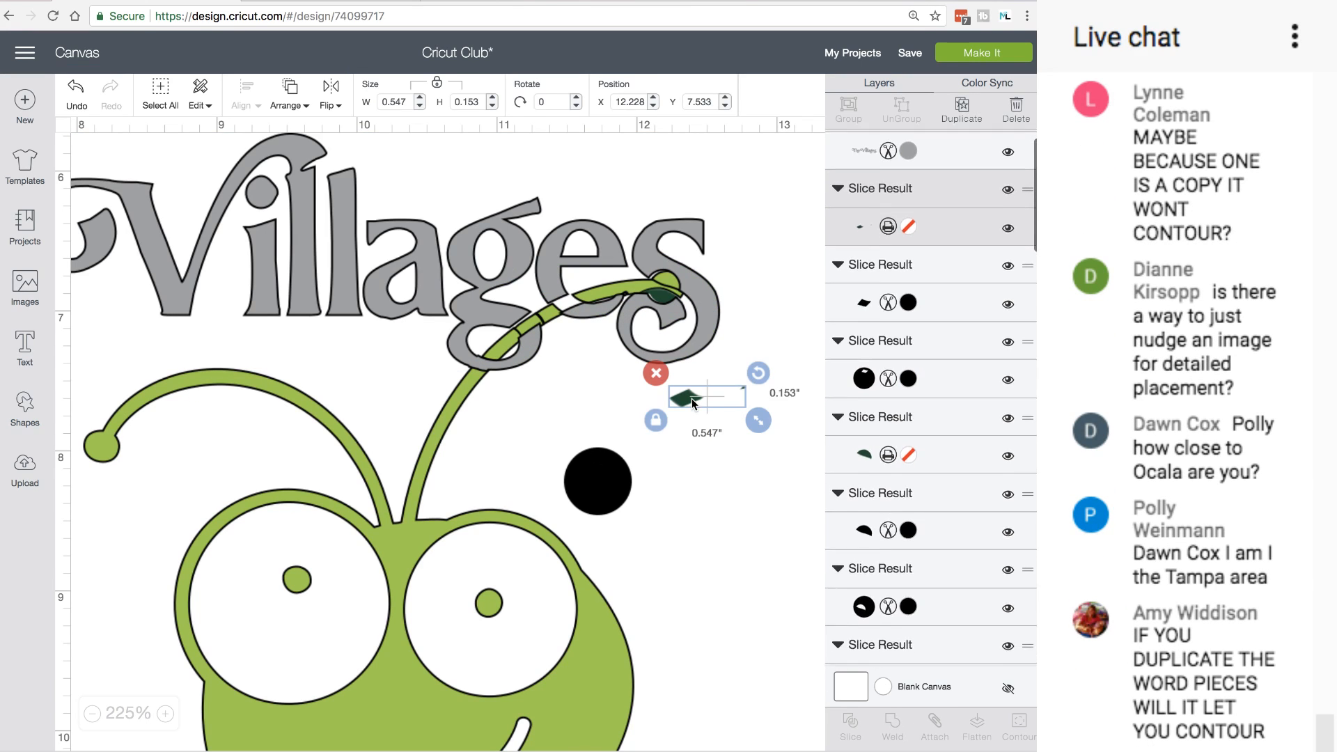
Set the small dark green diamond-shaped slice piece below the lettering to a gray Cut layer
left_click(908, 218)
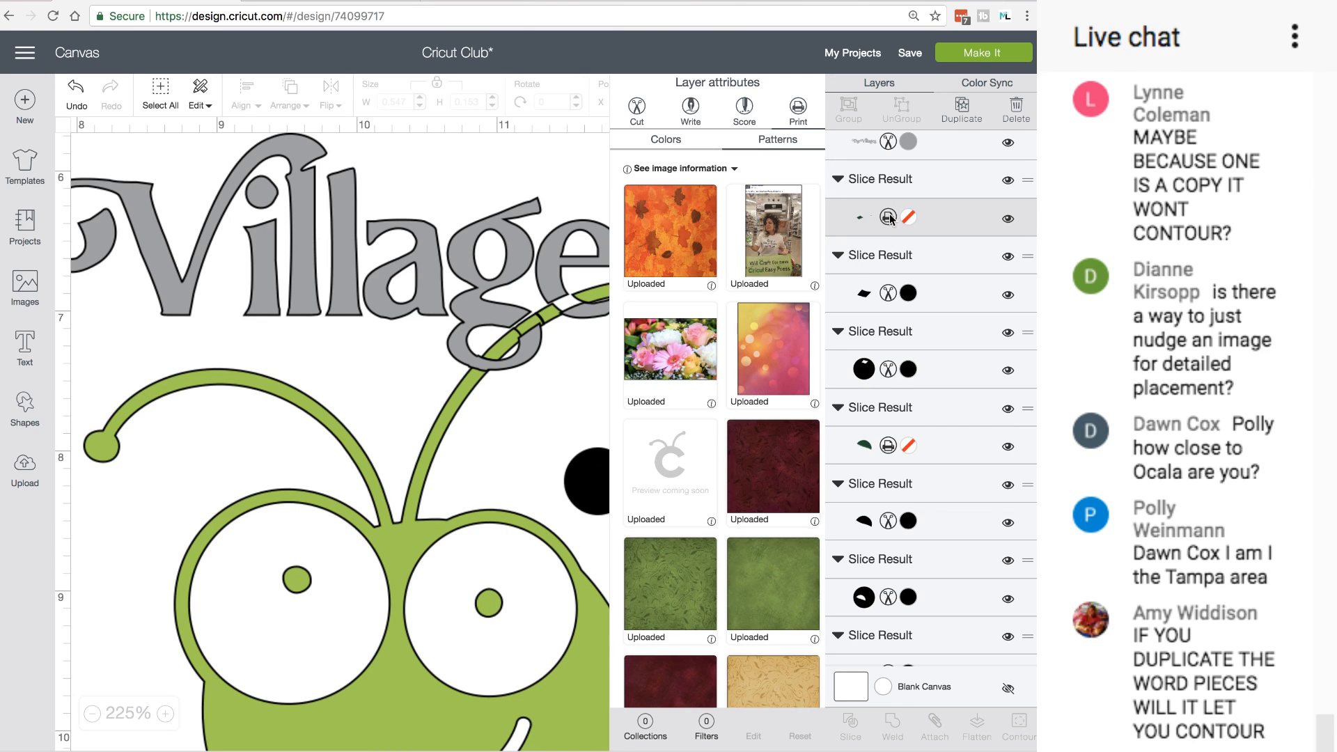
left_click(639, 112)
left_click(608, 183)
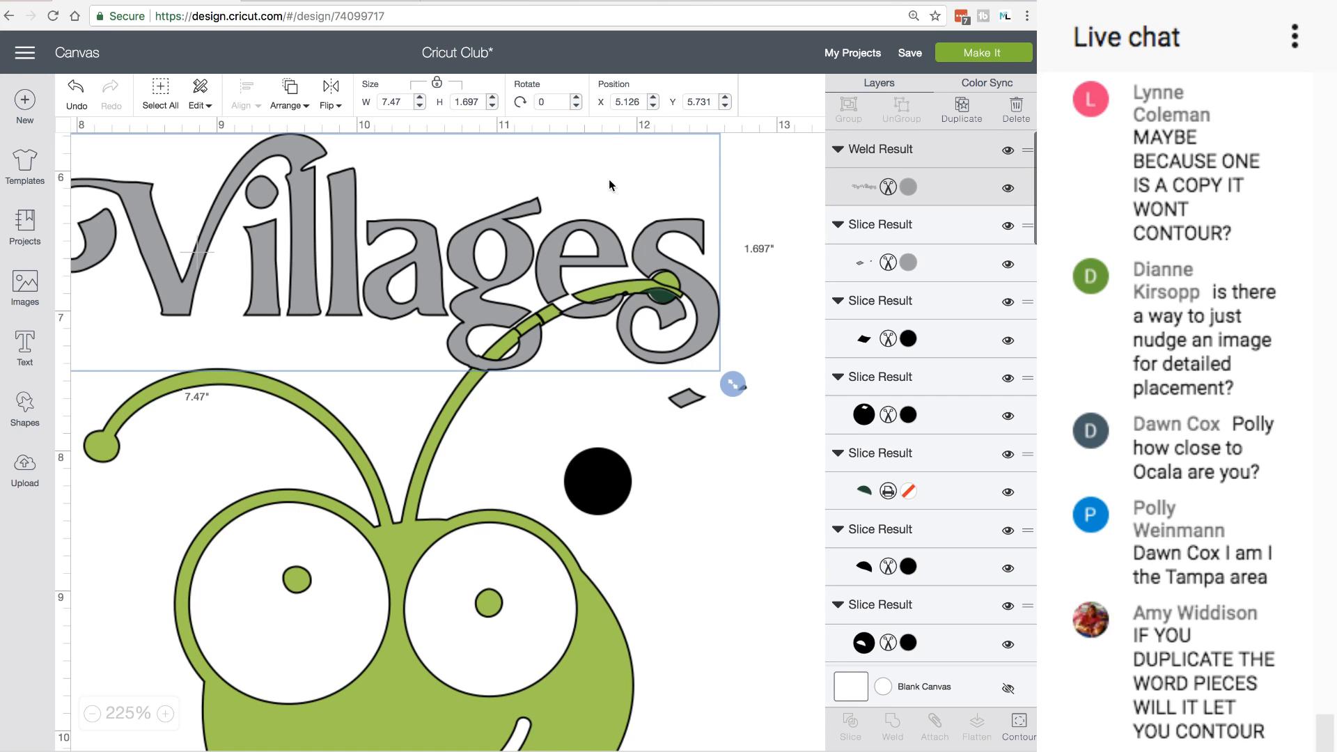
Move the gray diamond piece into the gap in the "e" of Villages and weld it to the lettering
left_click_drag(690, 399, 570, 304)
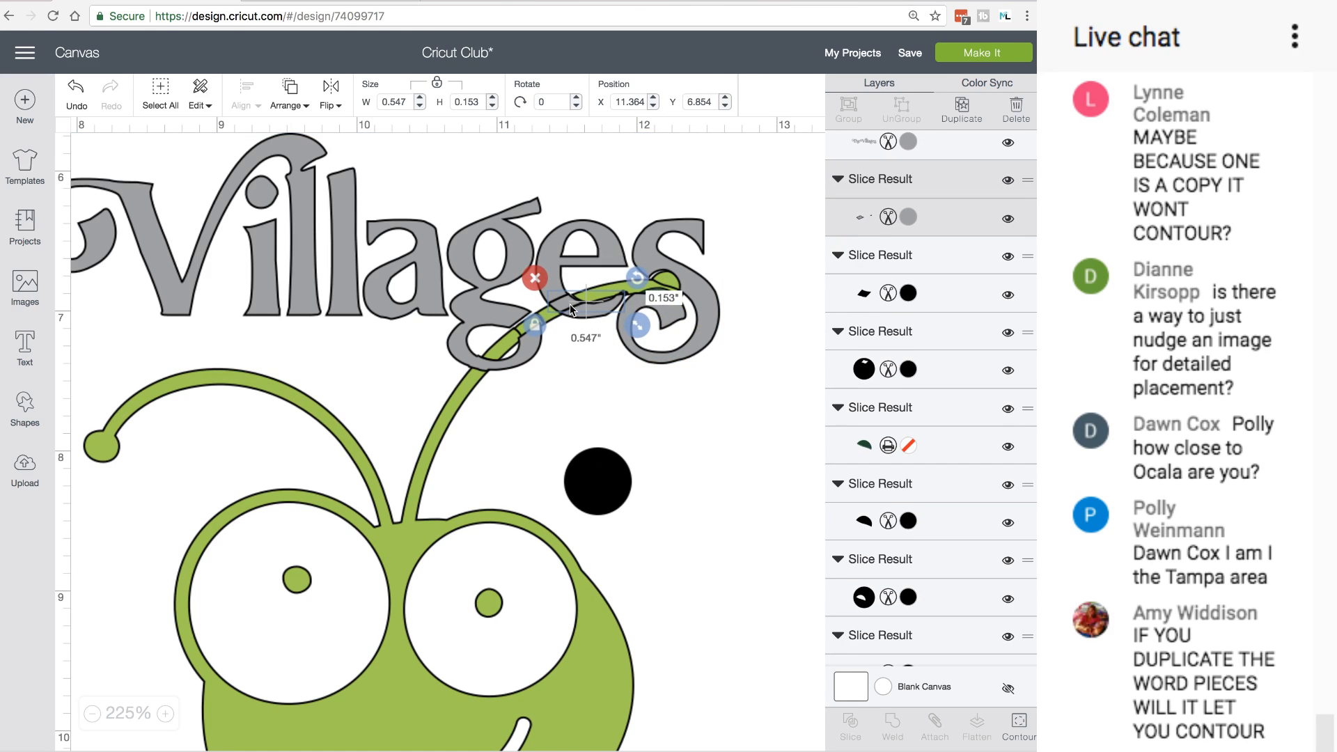
left_click(599, 231)
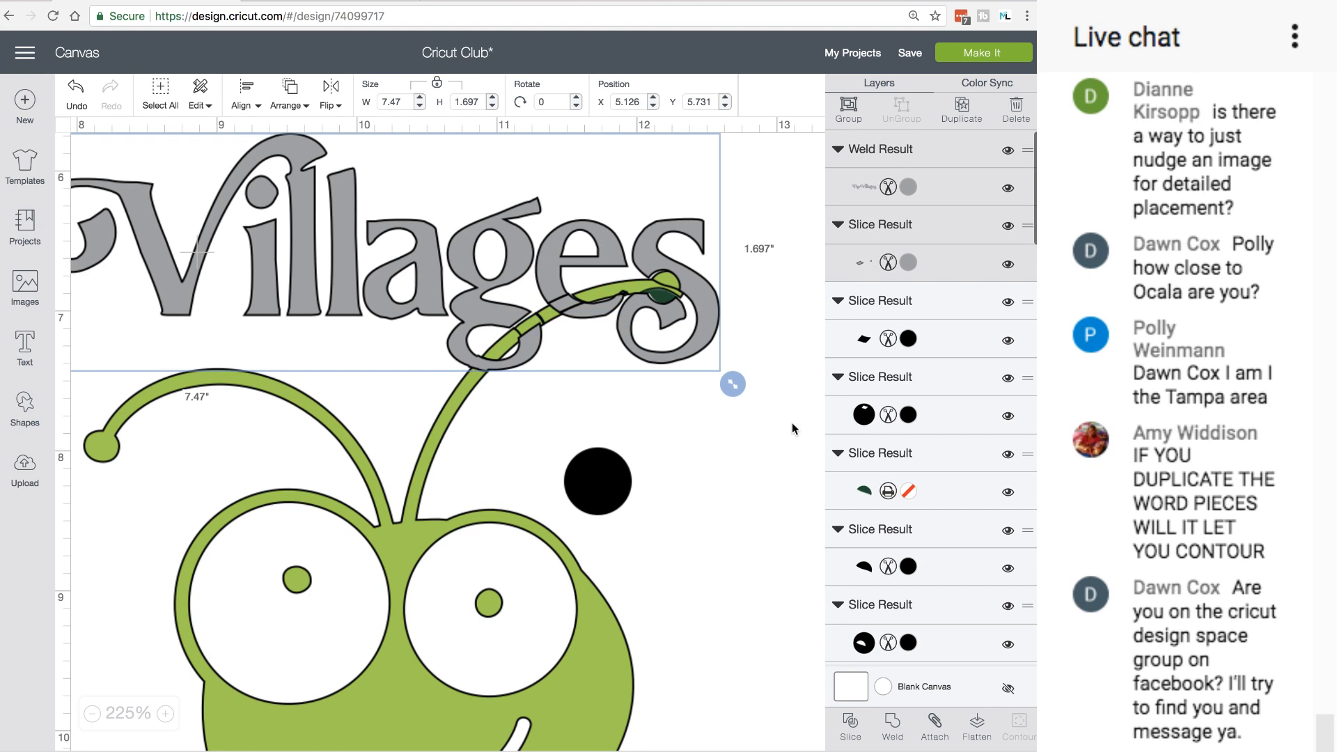
left_click(890, 727)
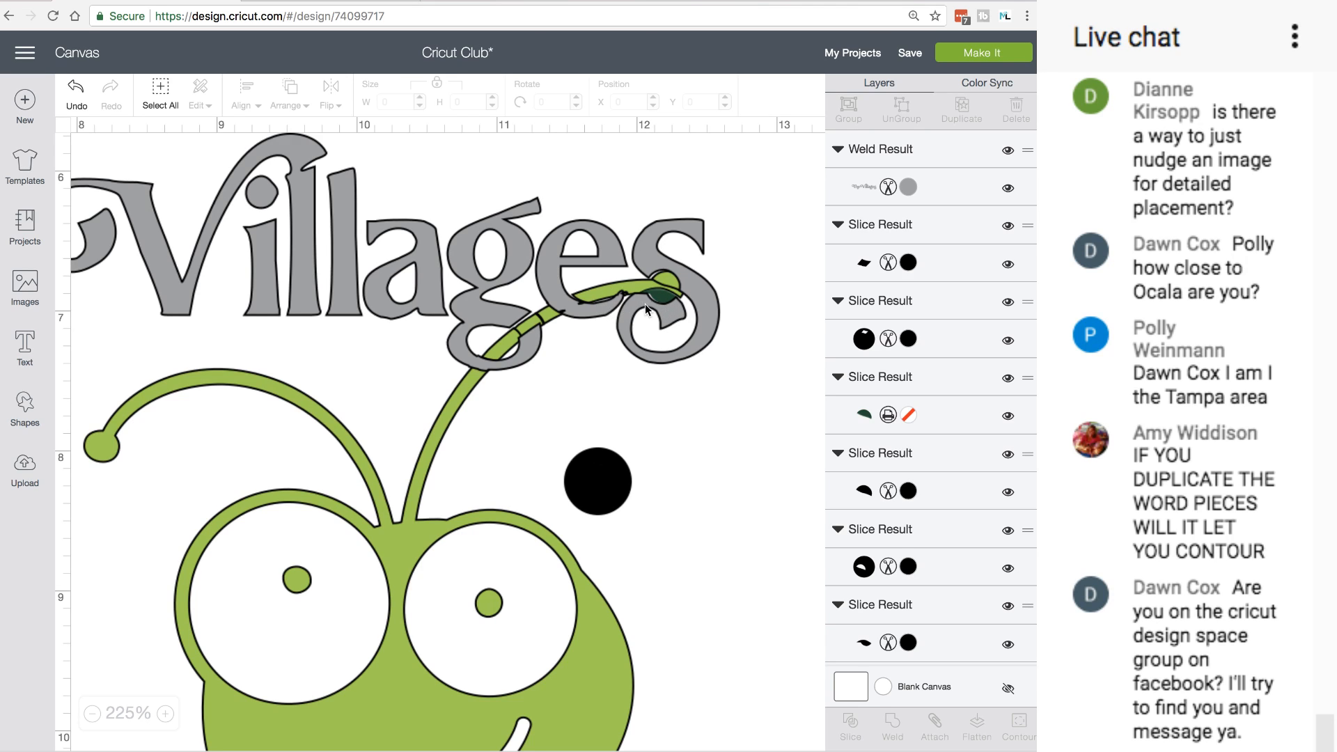
Send the Villages lettering behind all other layers
left_click(662, 296)
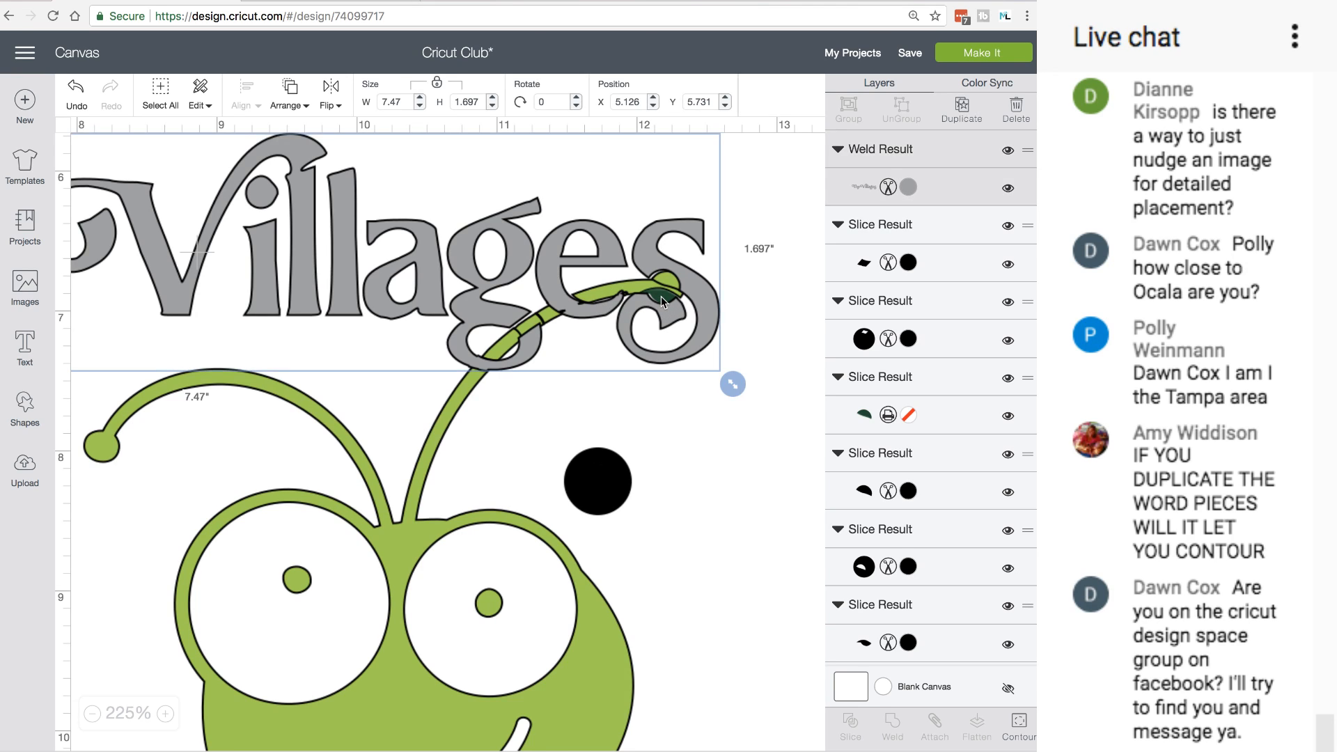
left_click(736, 284)
left_click(700, 288)
left_click(292, 92)
left_click(291, 136)
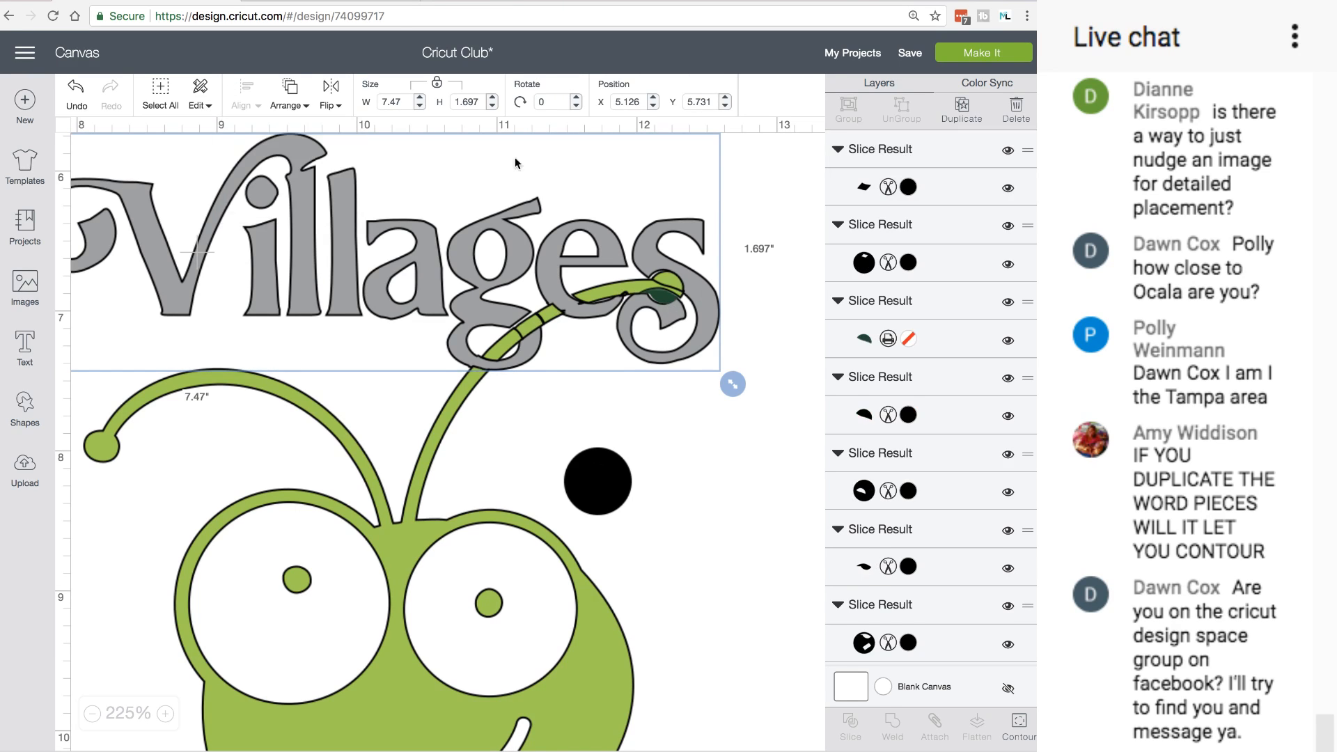
Nudge the dark green sliver below the antenna tip to about X 12.004, Y 6.833 and set it to a gray Cut layer
left_click(753, 254)
left_click(663, 296)
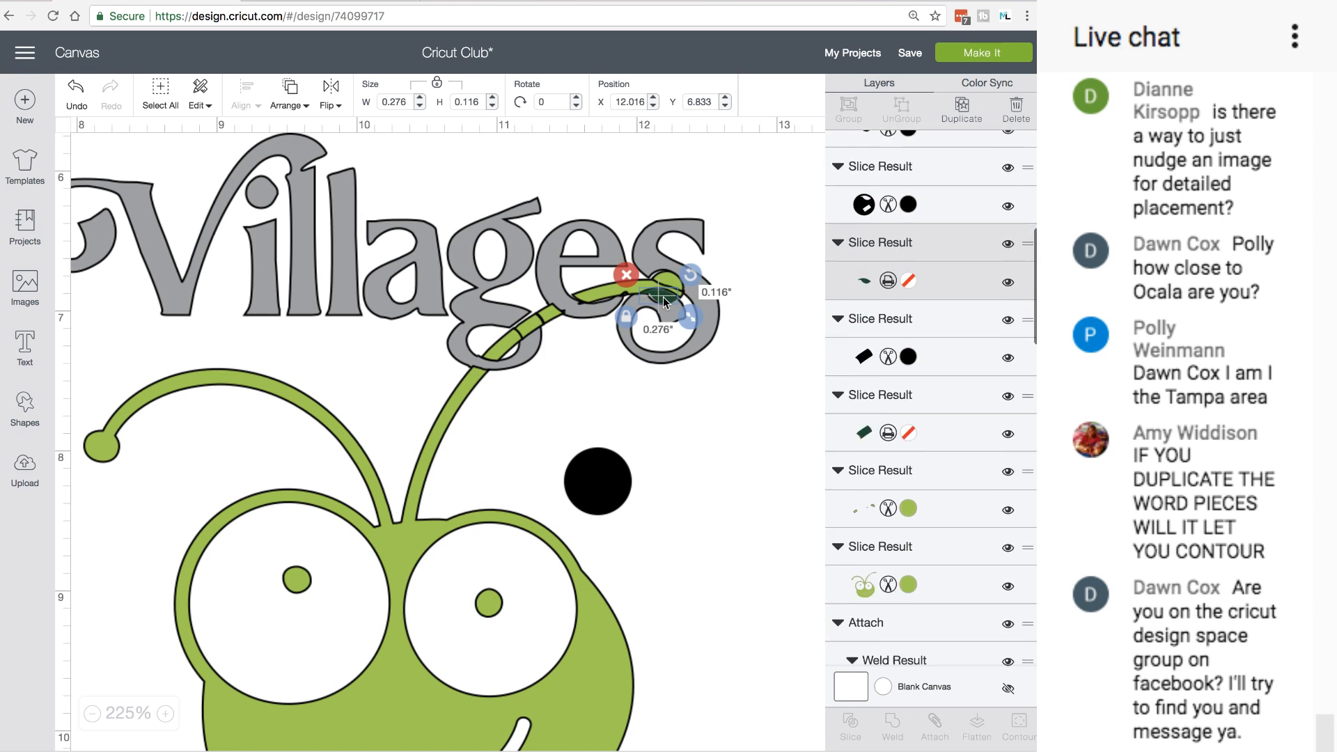
left_click_drag(663, 298, 662, 297)
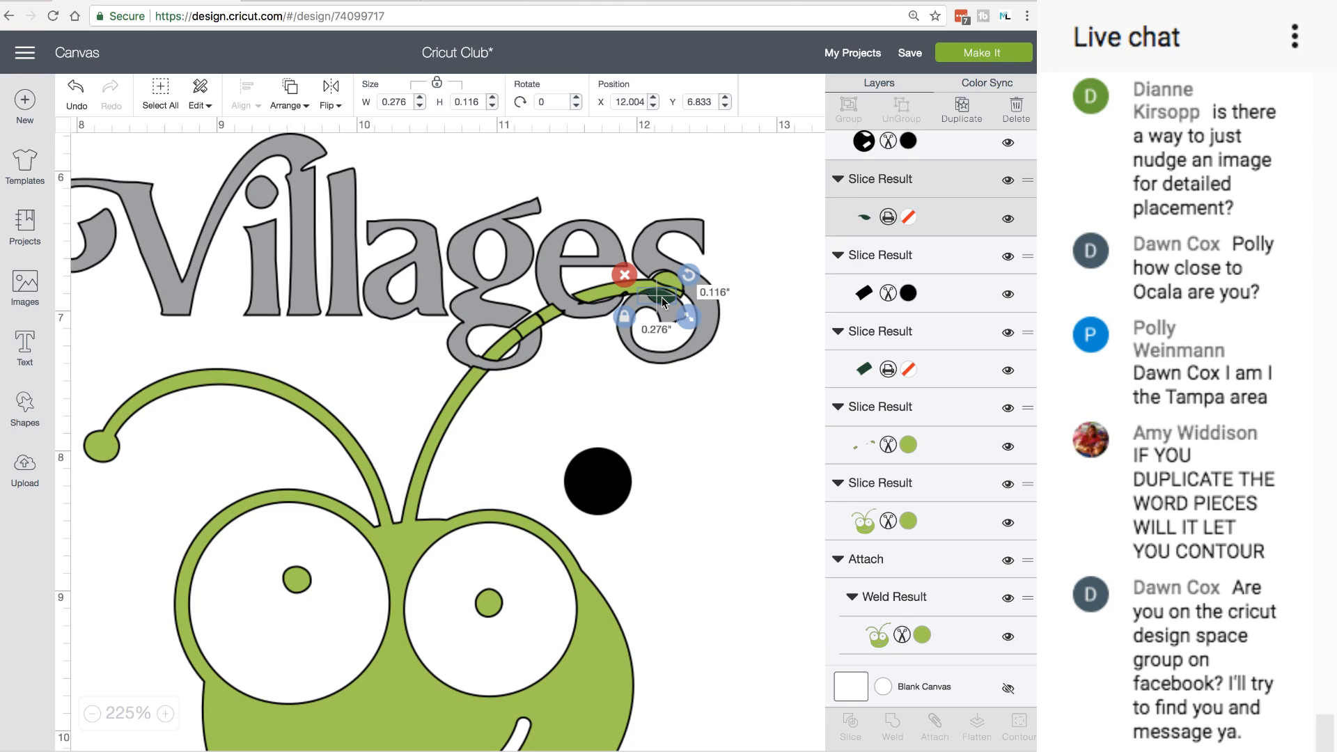
left_click(889, 217)
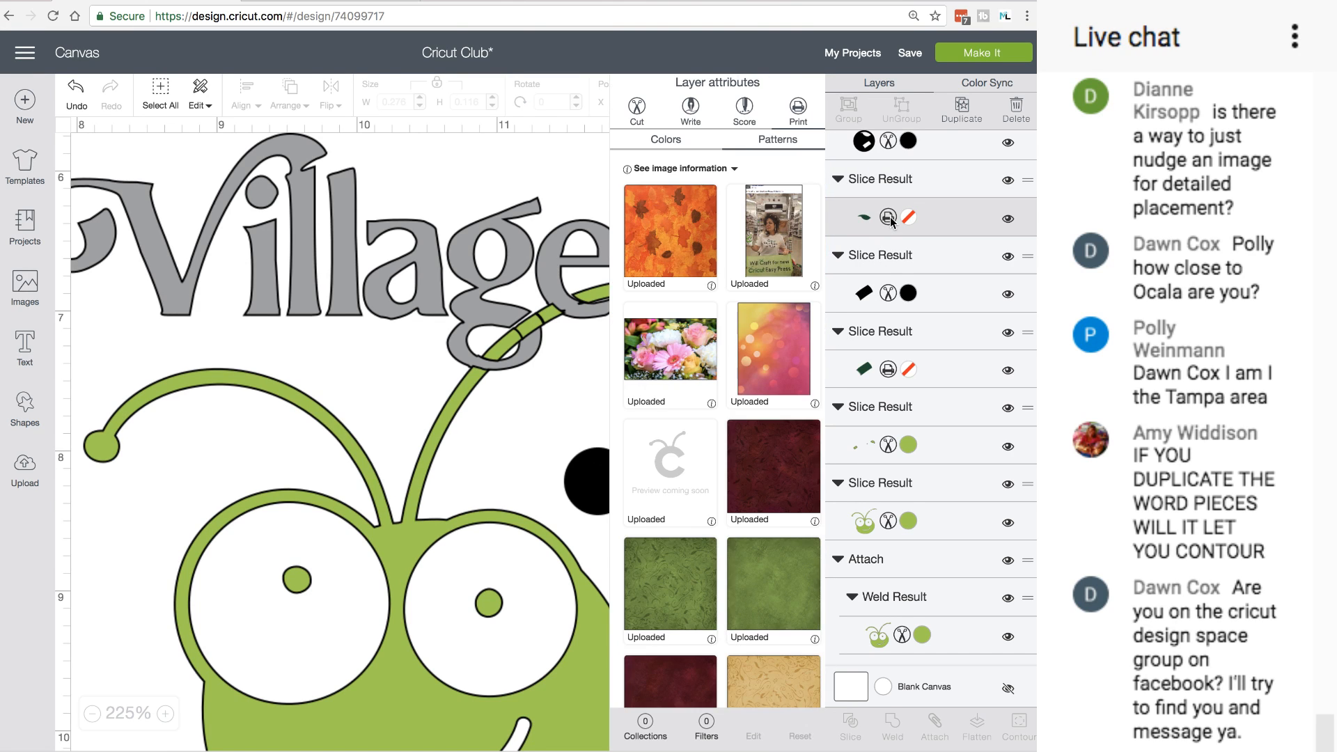
left_click(638, 108)
left_click(546, 173)
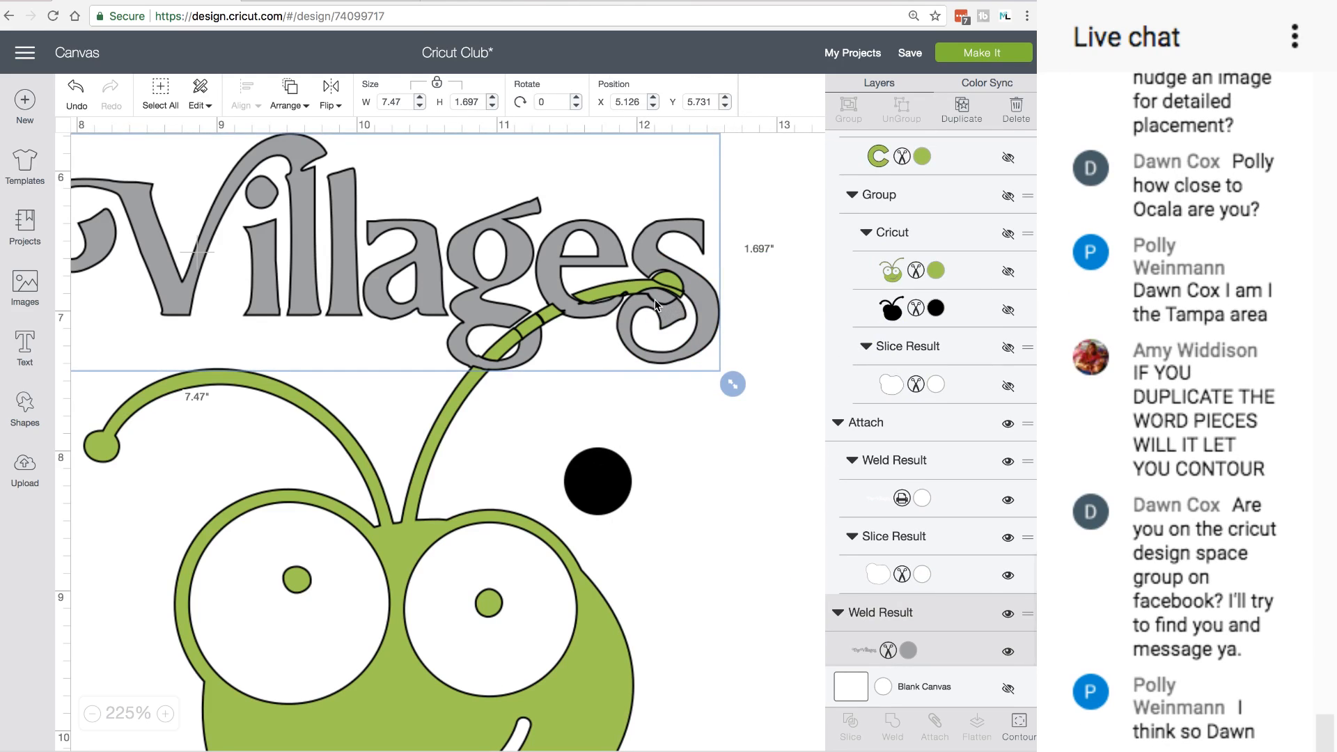
Weld the gray sliver below the antenna tip to the "s" of the Villages lettering
left_click(655, 299)
left_click(710, 324, "shift")
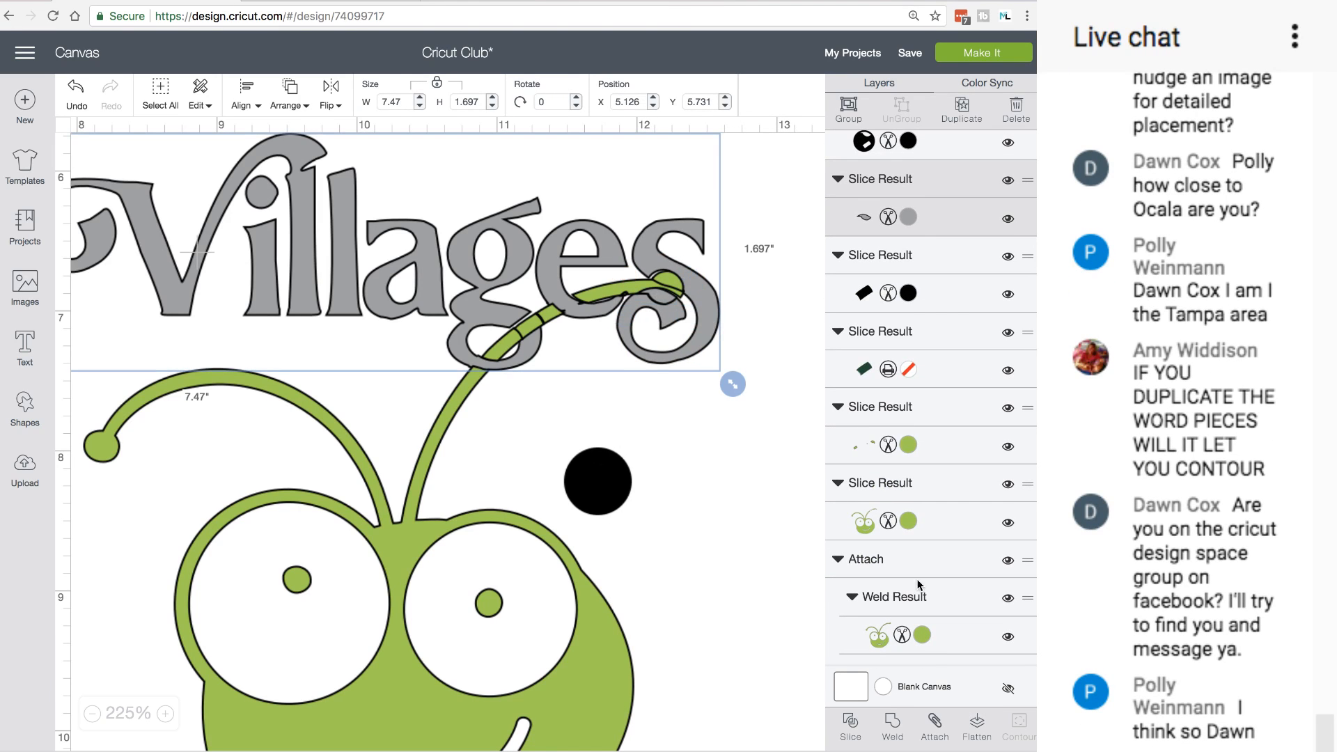
left_click(893, 725)
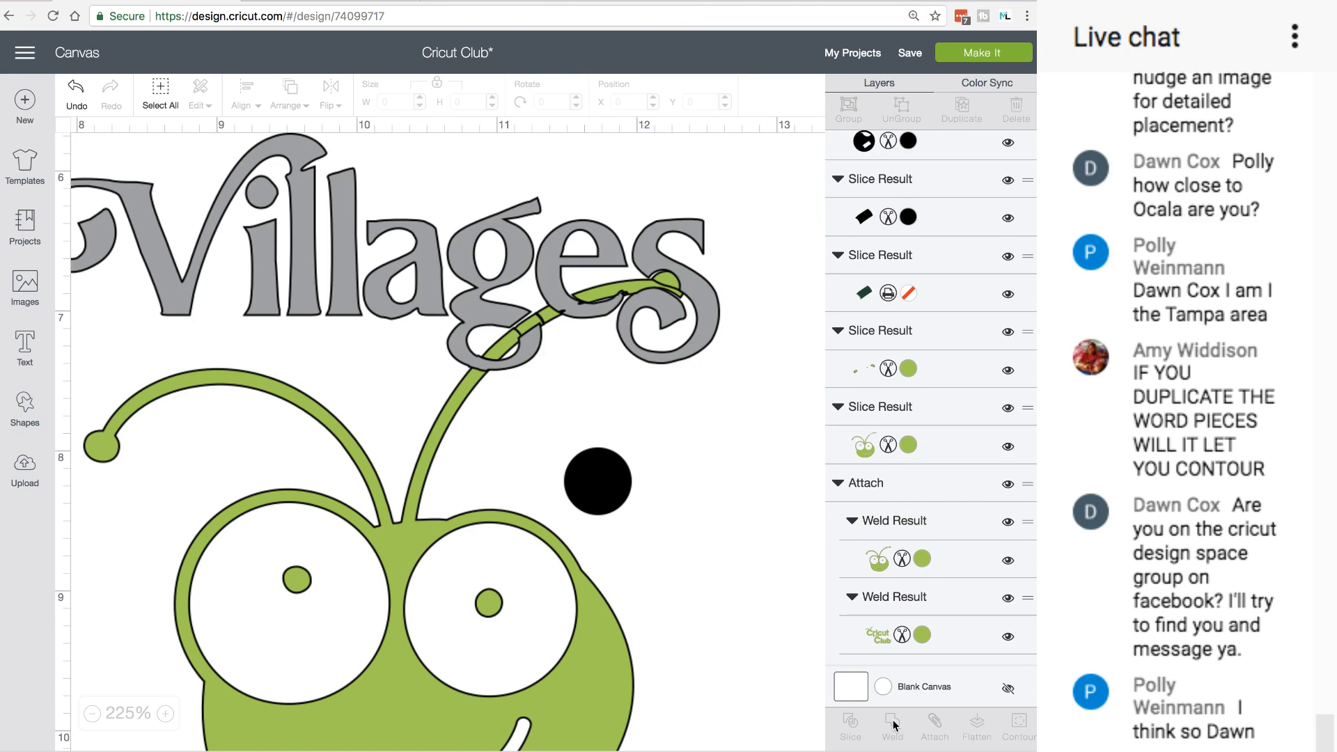
Move the newly welded Villages lettering to the back so the green antenna lies over it
left_click(670, 282)
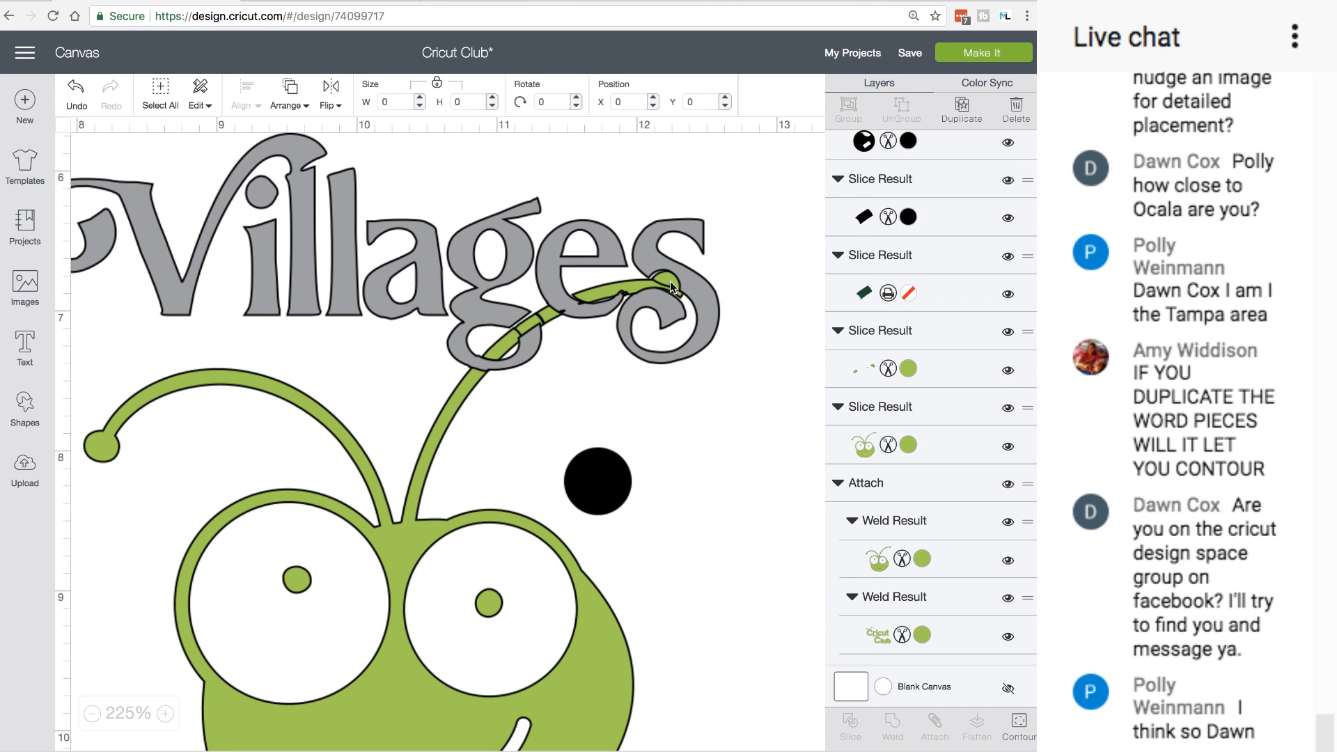
left_click(772, 325)
left_click(707, 303)
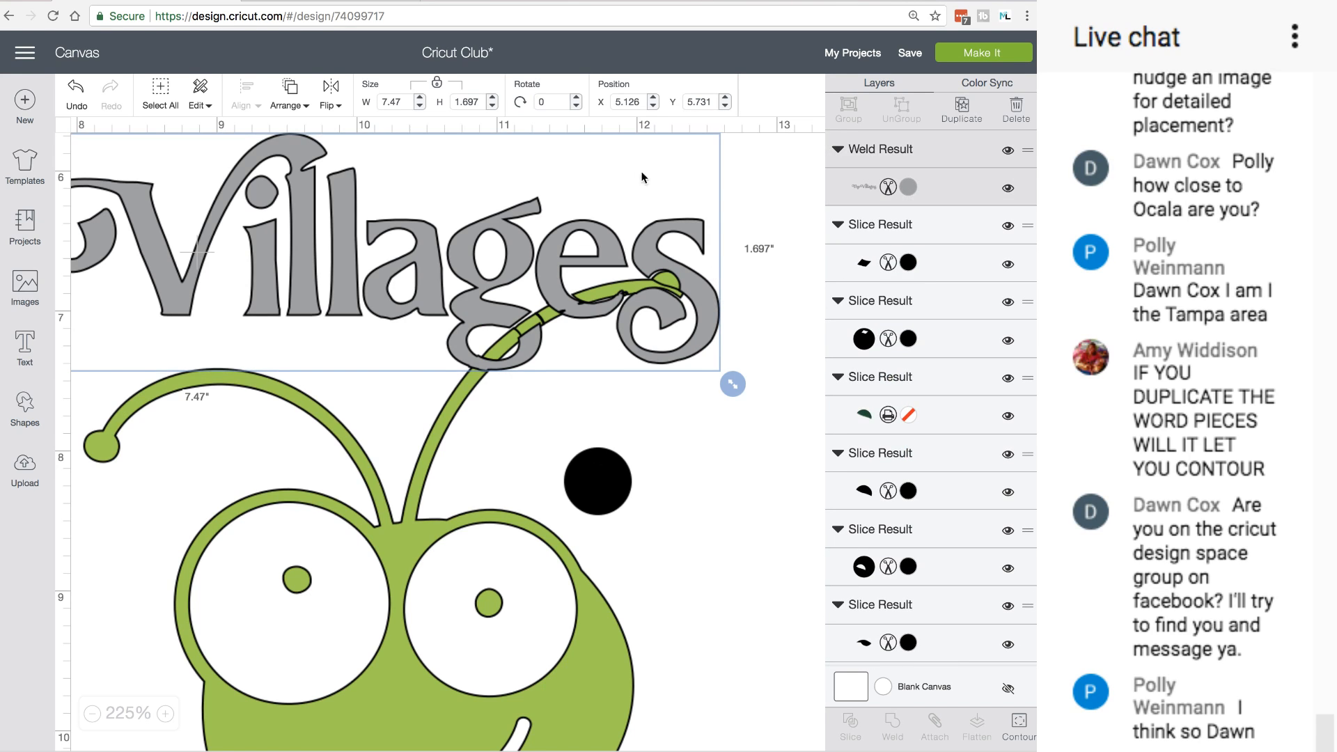
left_click(293, 97)
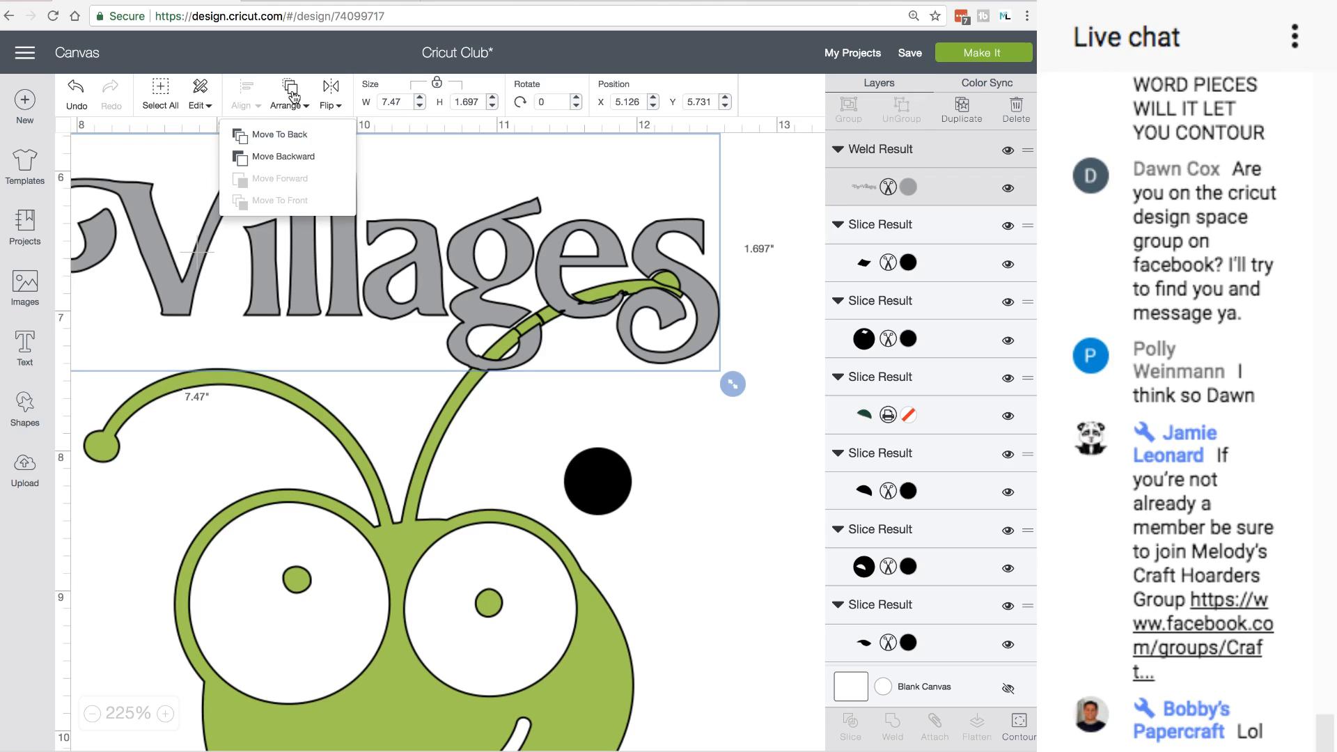
left_click(287, 135)
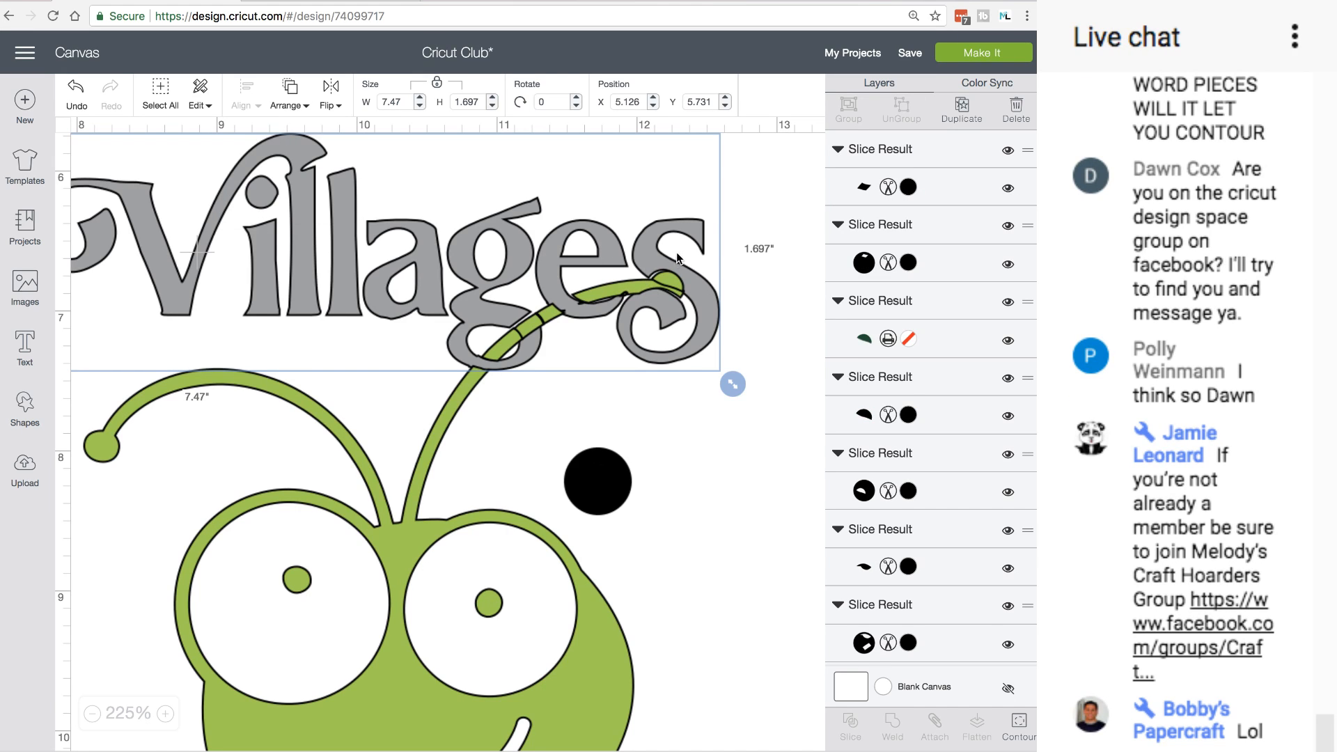
Try to weld the loose green antenna pieces to the bug's head, and undo the operation
left_click(529, 324)
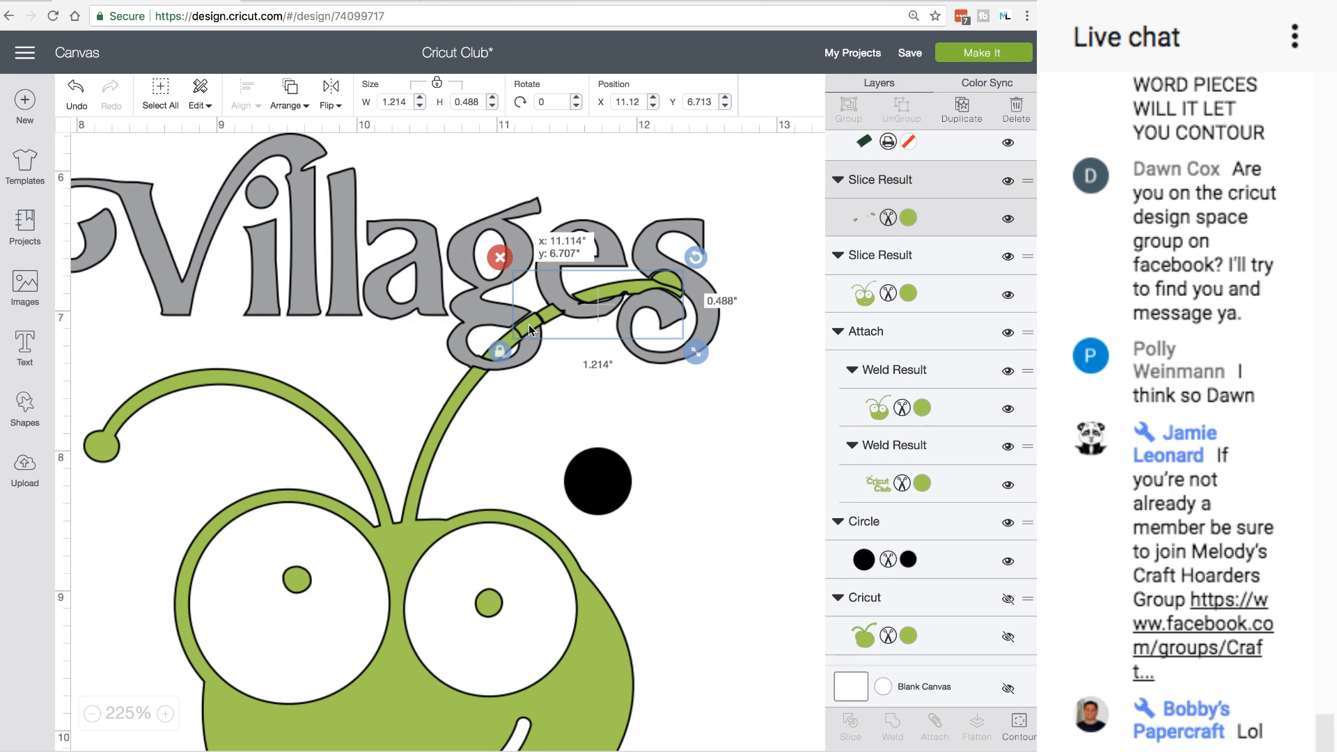
left_click(416, 534, "shift")
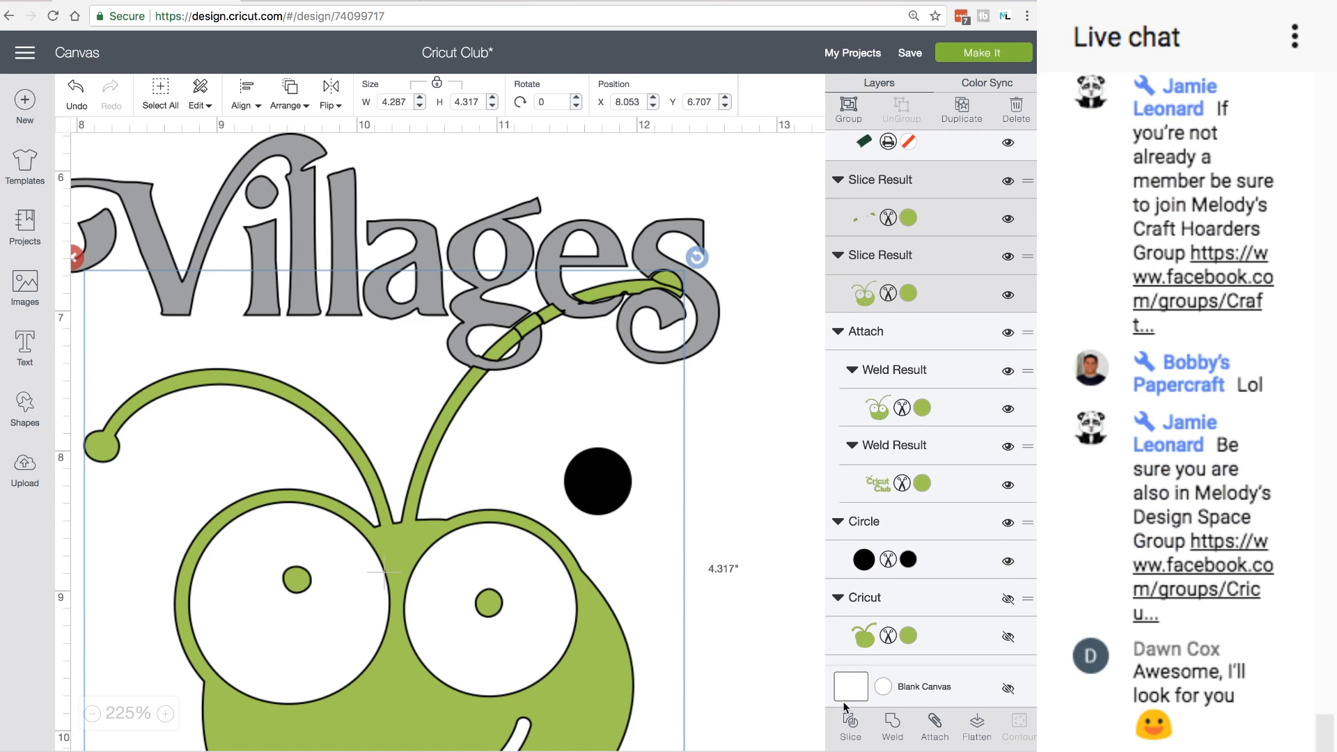
left_click(853, 726)
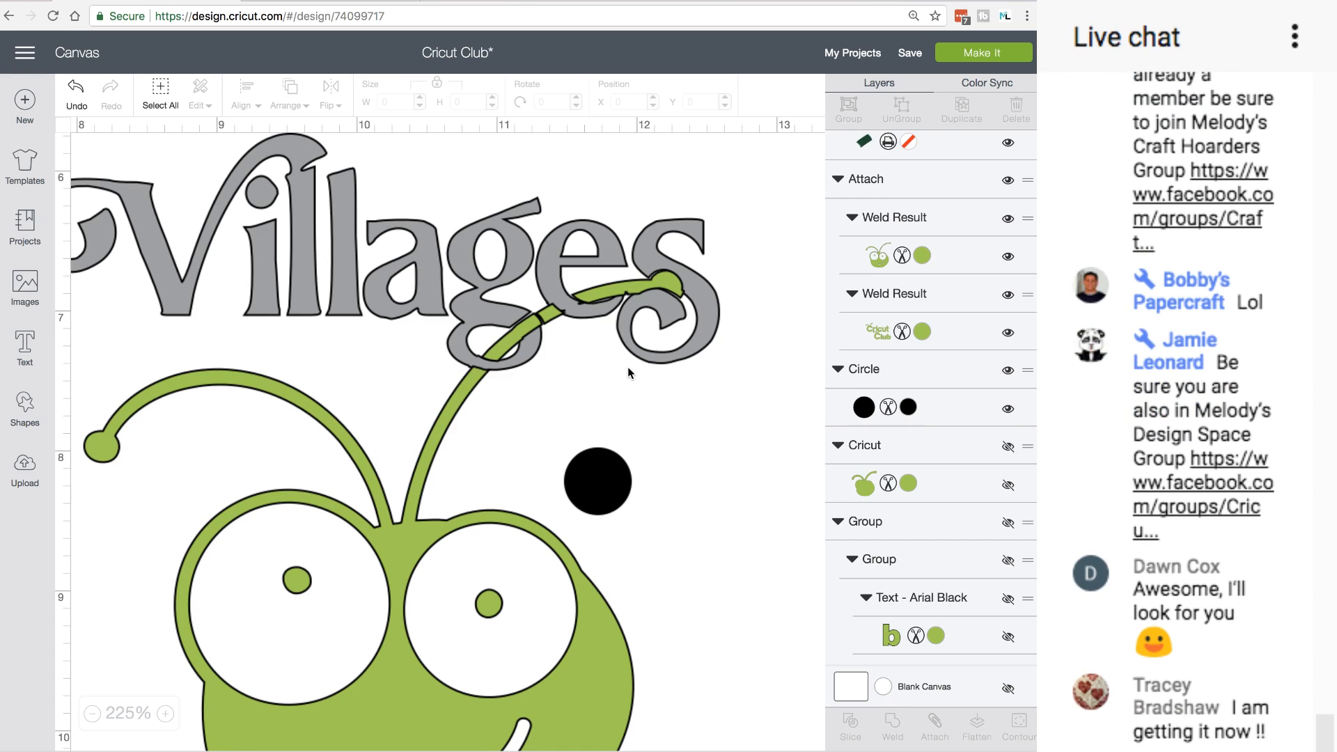
left_click(76, 93)
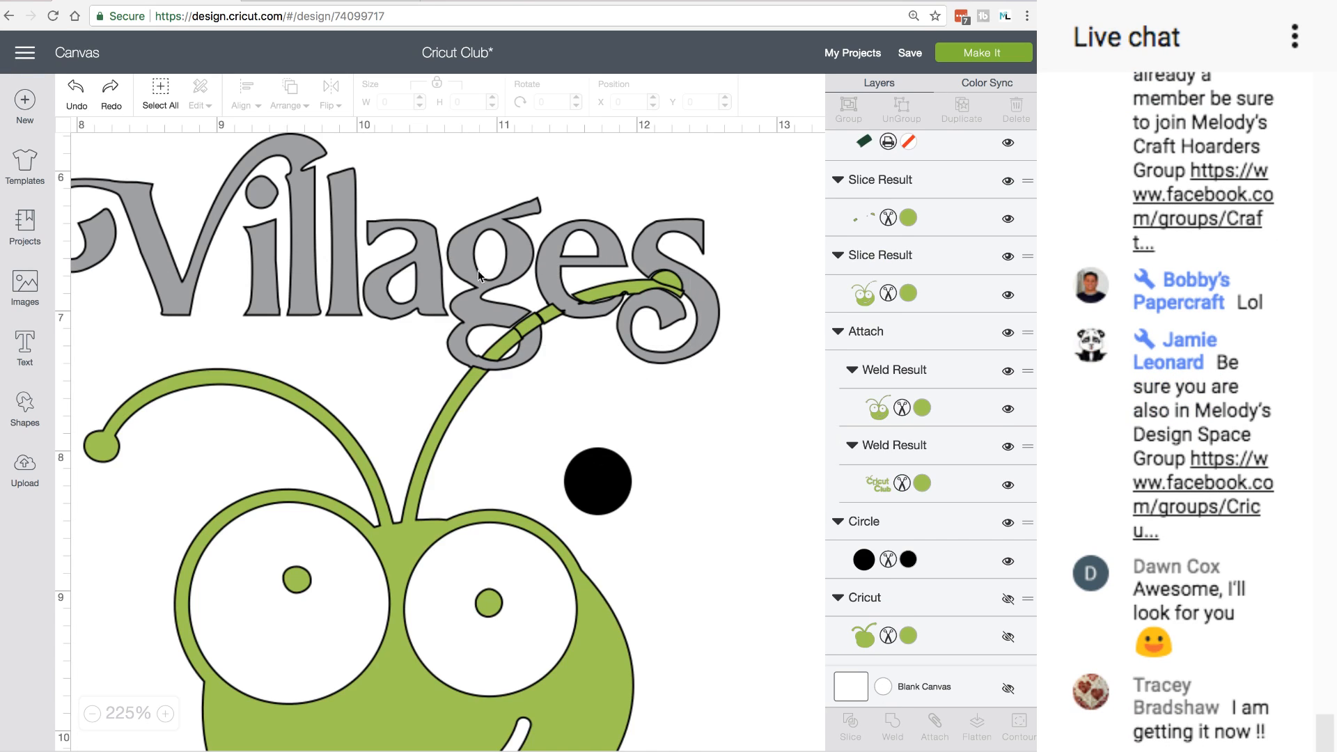
Enlarge the loose green antenna pieces to about 1.232 × 0.496 in over the antenna and weld them to the bug's head
left_click(531, 318)
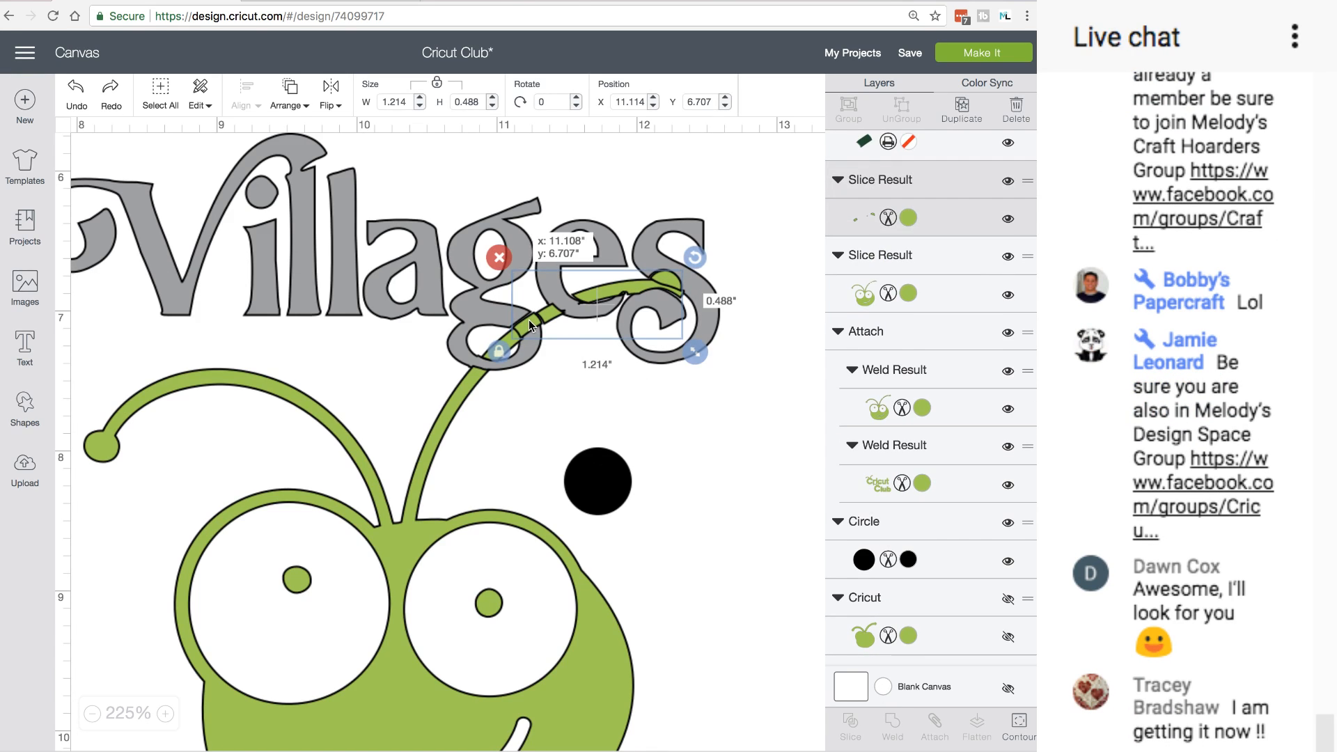
left_click_drag(531, 323, 531, 322)
left_click_drag(699, 352, 702, 353)
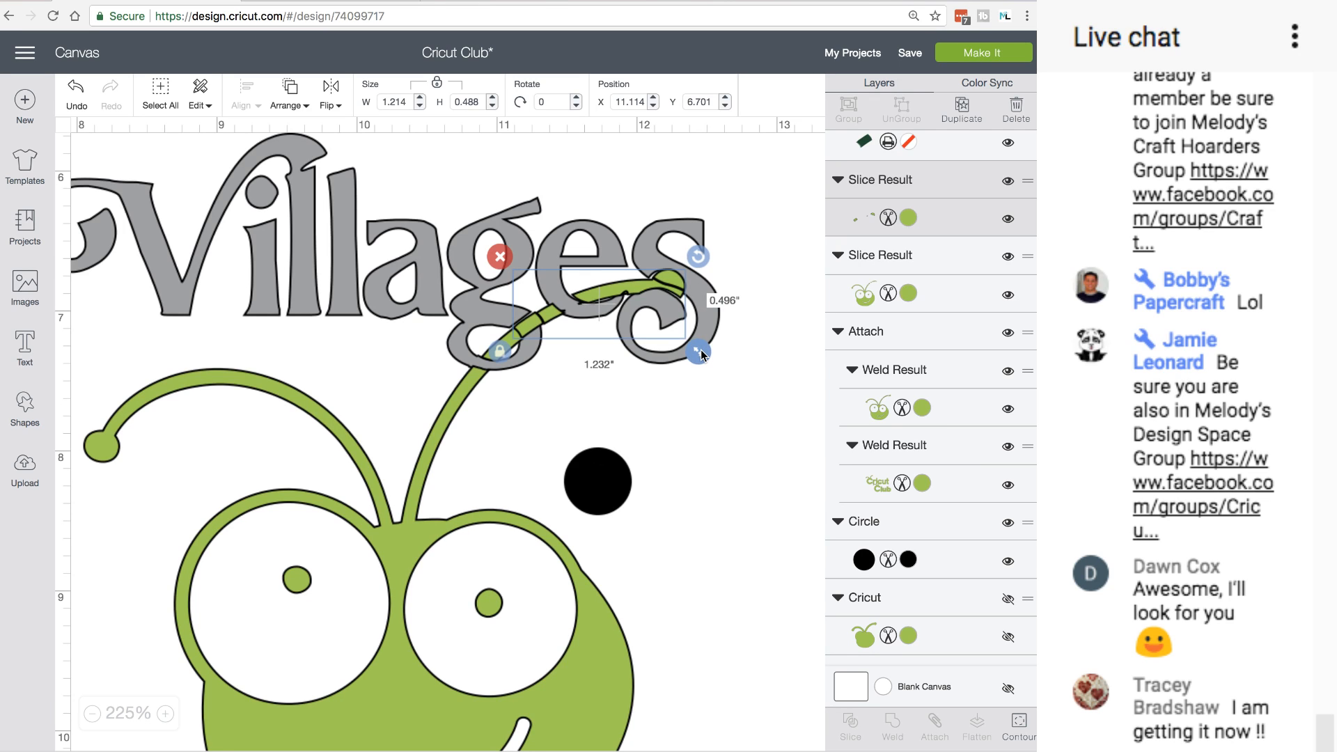
left_click_drag(533, 320, 535, 324)
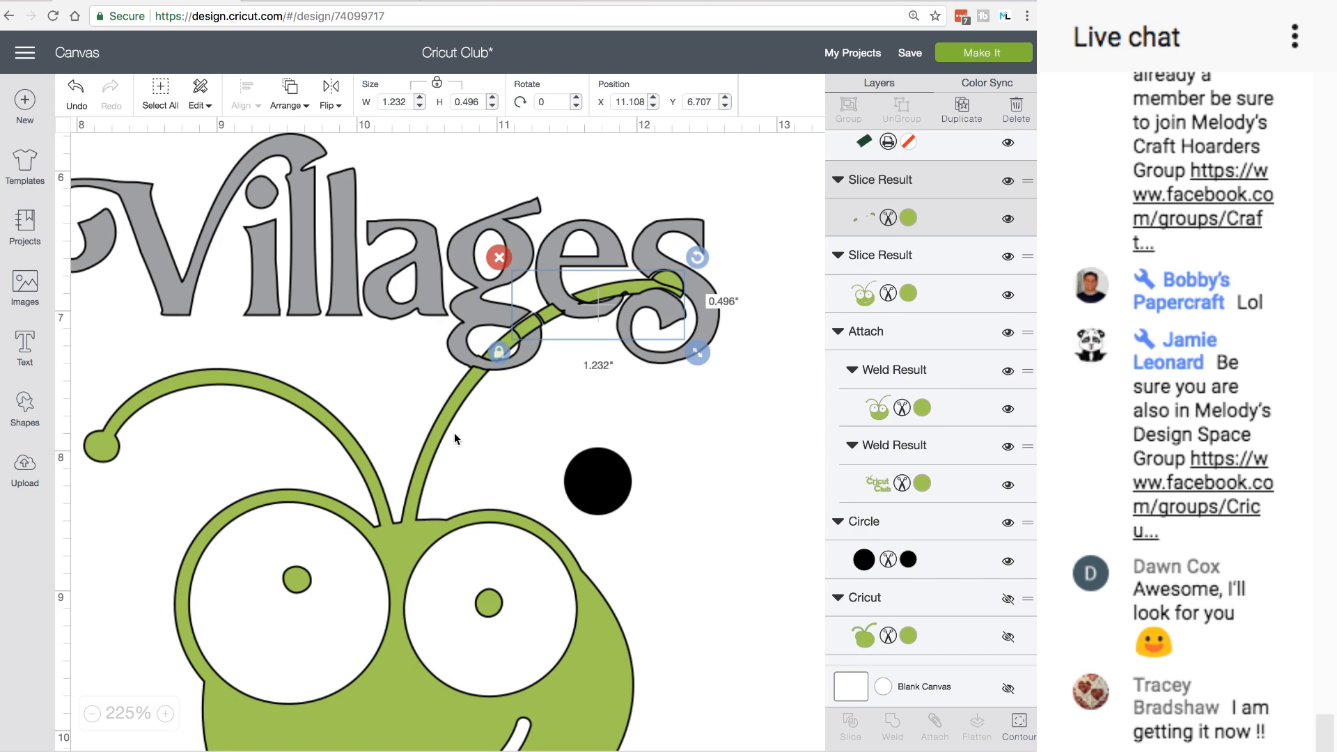
left_click(429, 445, "shift")
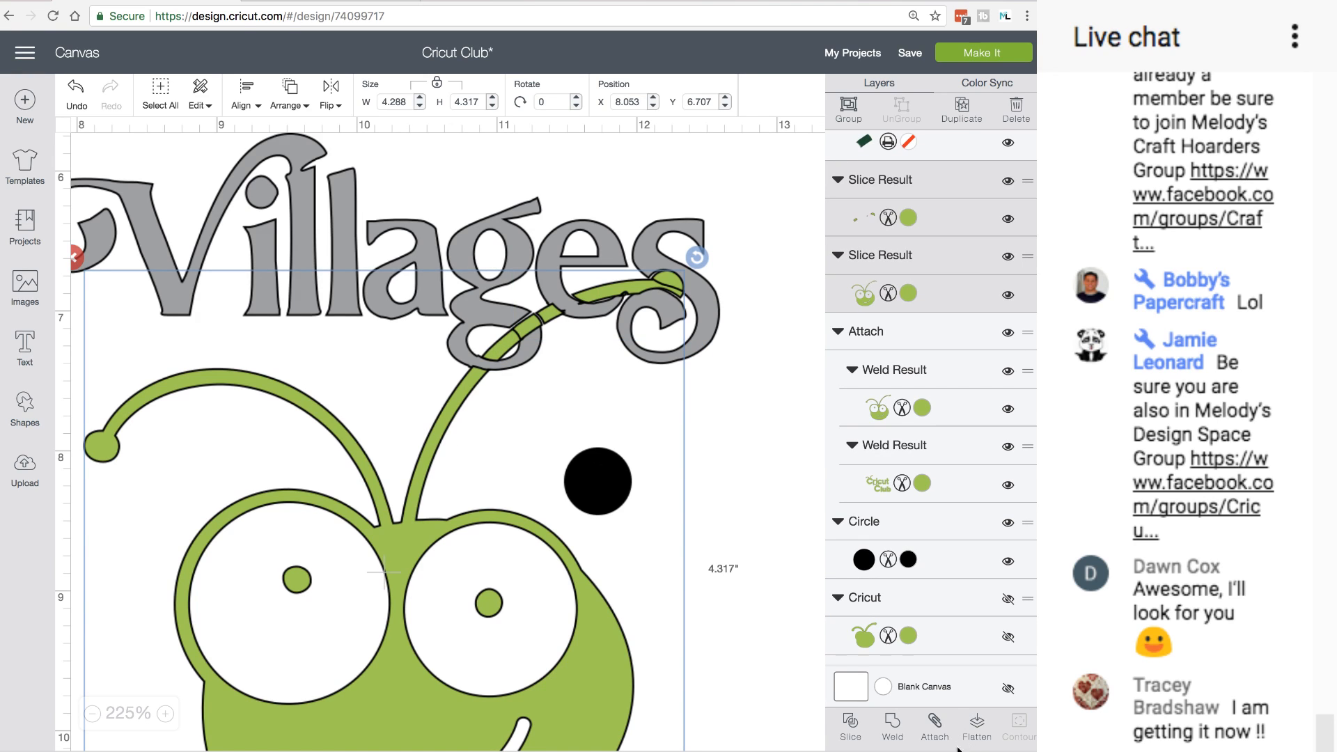
left_click(894, 740)
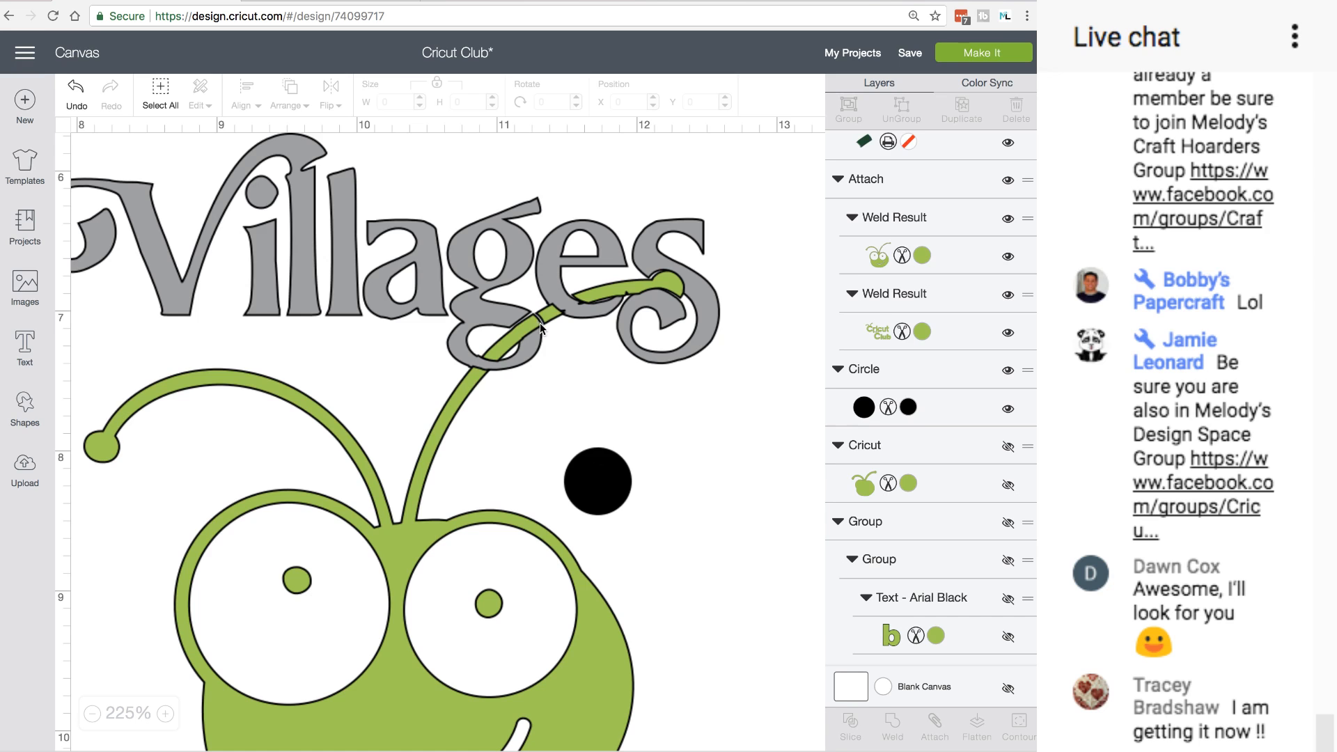
Examine the upper Cricut Club design, especially the bug and the gap in its antenna
scroll(474, 243, "up", 12)
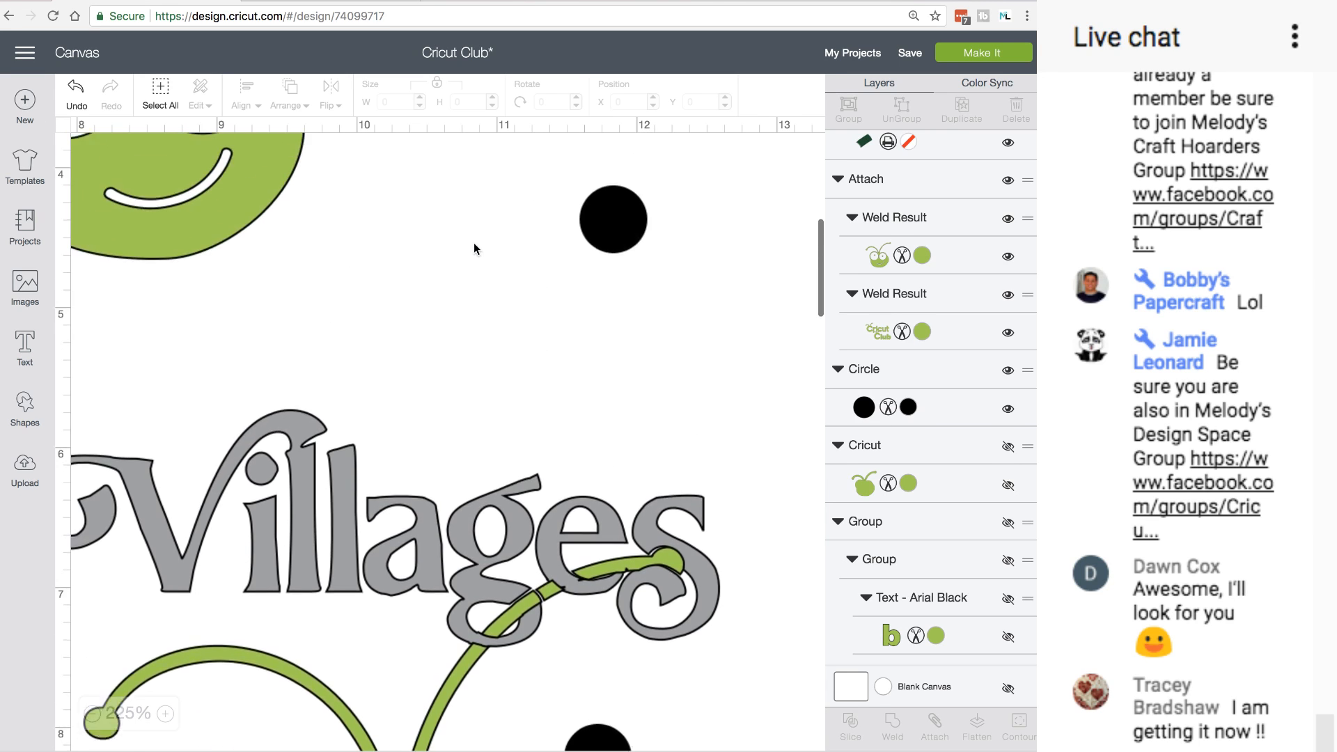
scroll(474, 244, "left", 10)
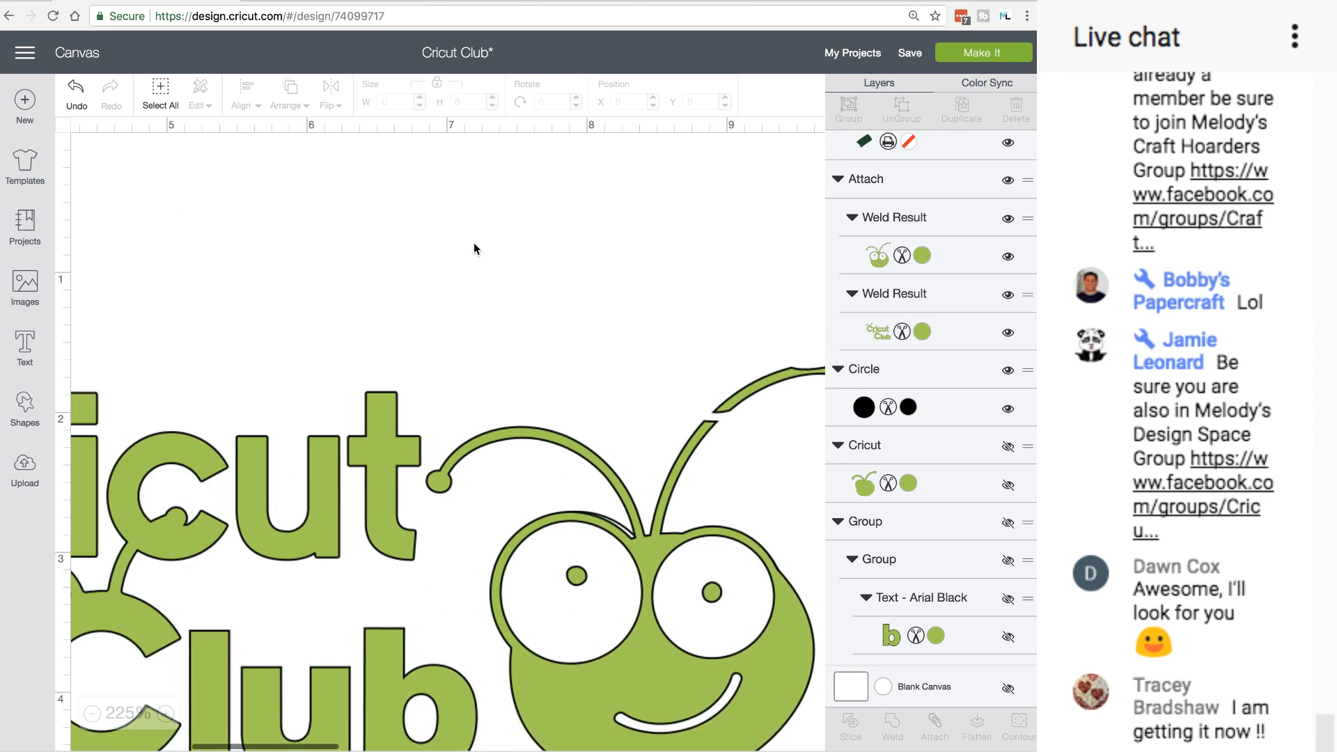
scroll(473, 249, "right", 2)
left_click(474, 249)
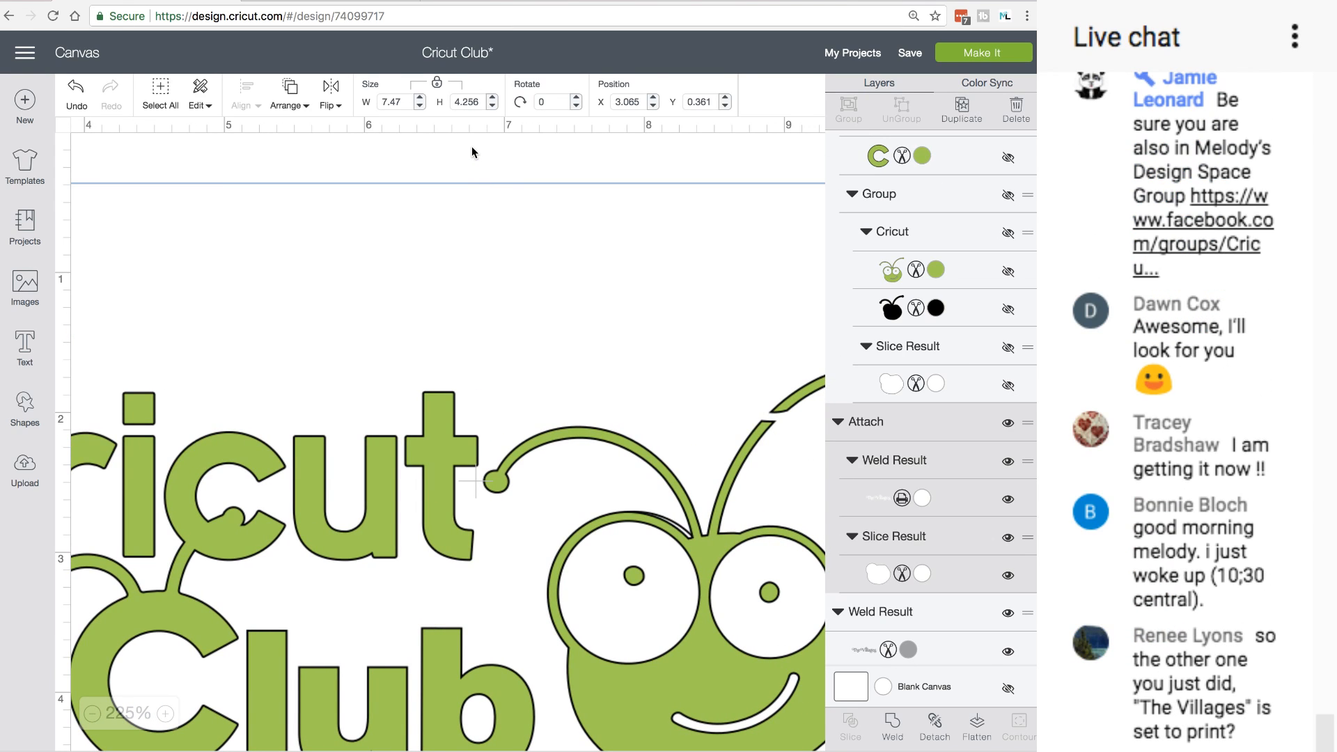
left_click_drag(471, 147, 468, 228)
scroll(468, 222, "down", 5)
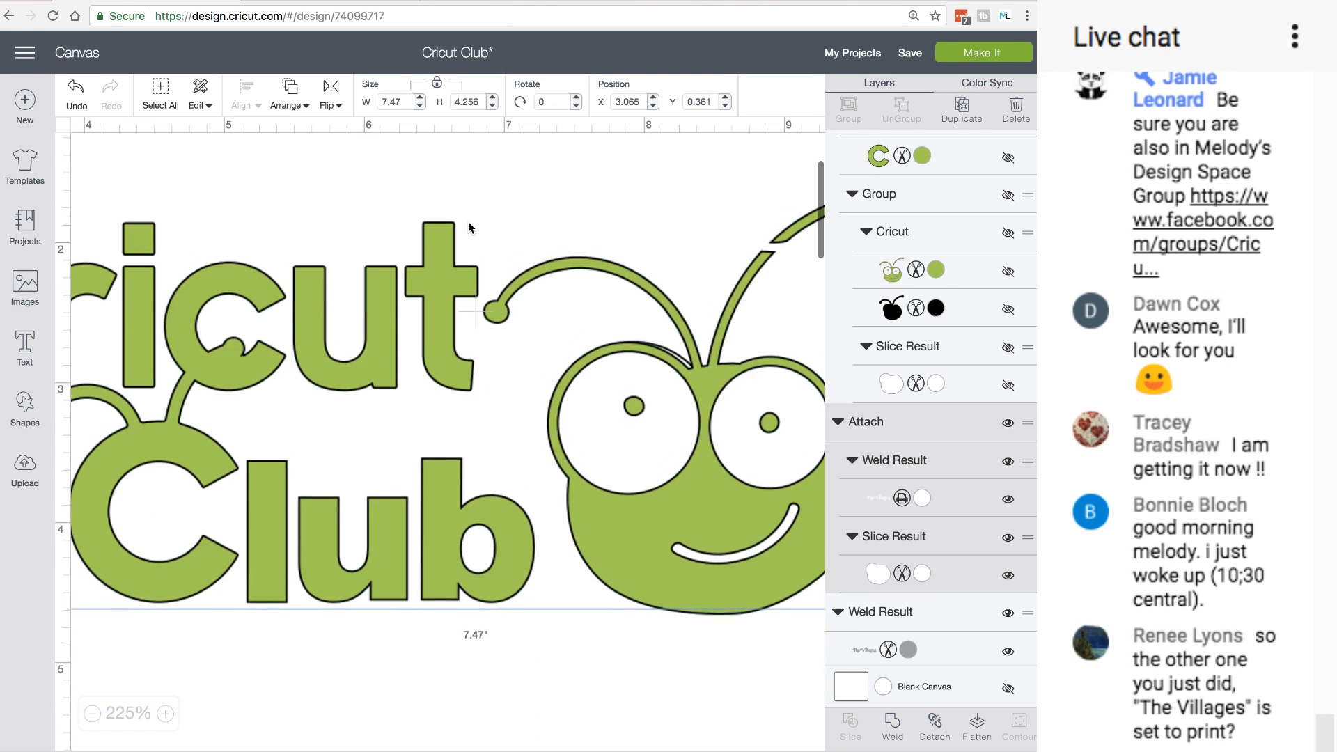
scroll(418, 204, "right", 2)
scroll(422, 209, "right", 1)
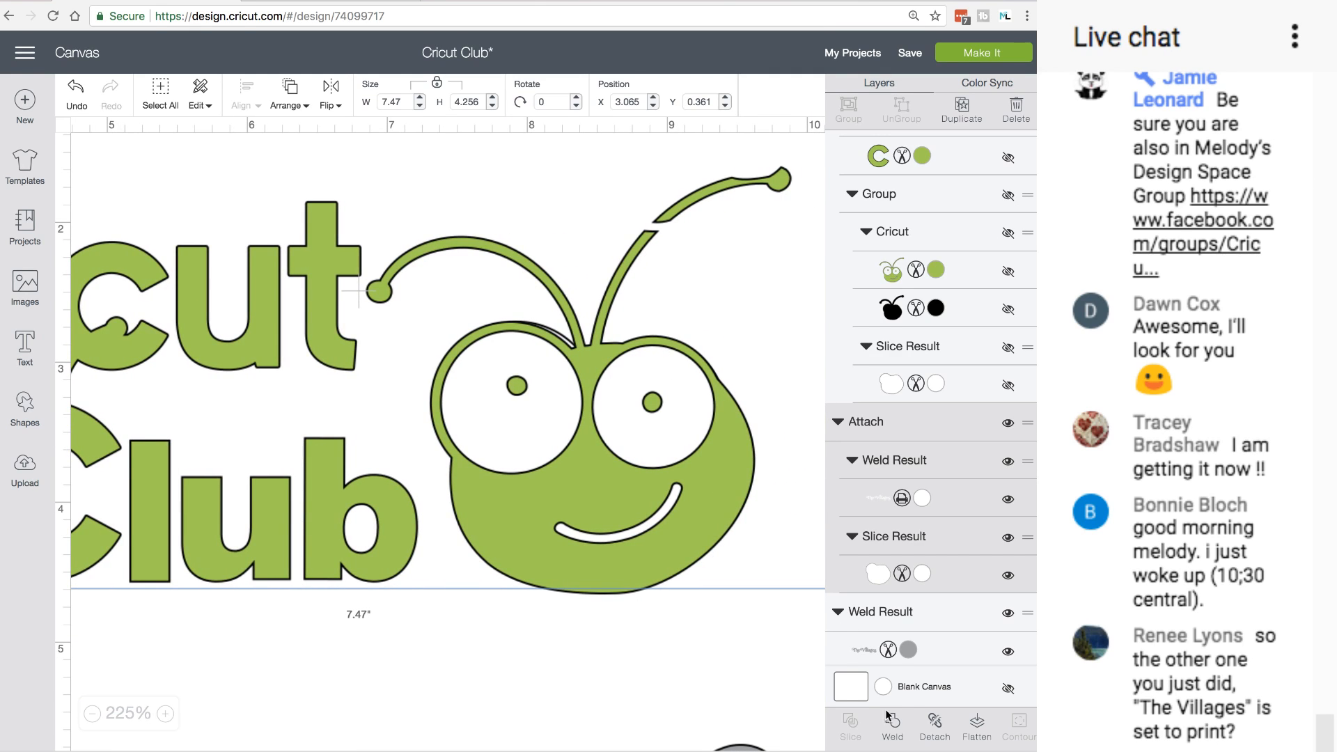
Set the blank canvas color to light purple #B08FC2 and select the white Villages design over it
left_click(861, 697)
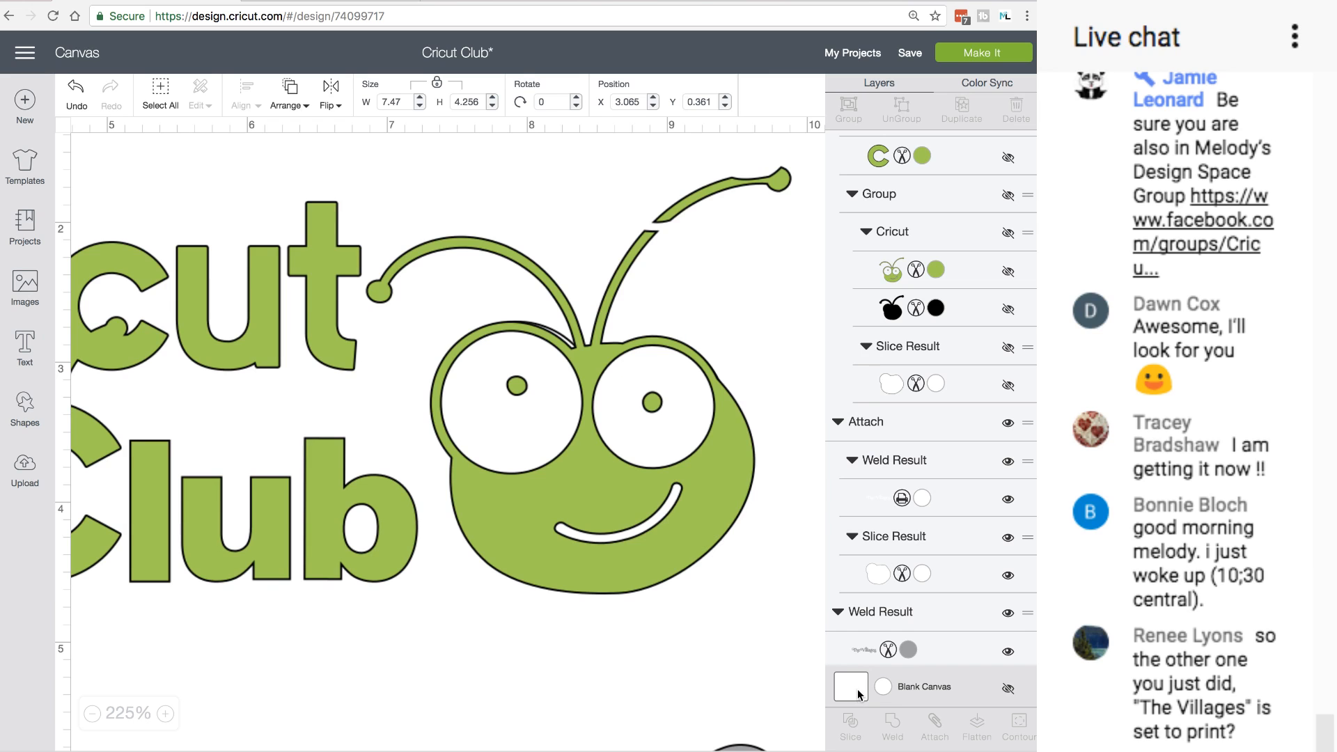
left_click(884, 687)
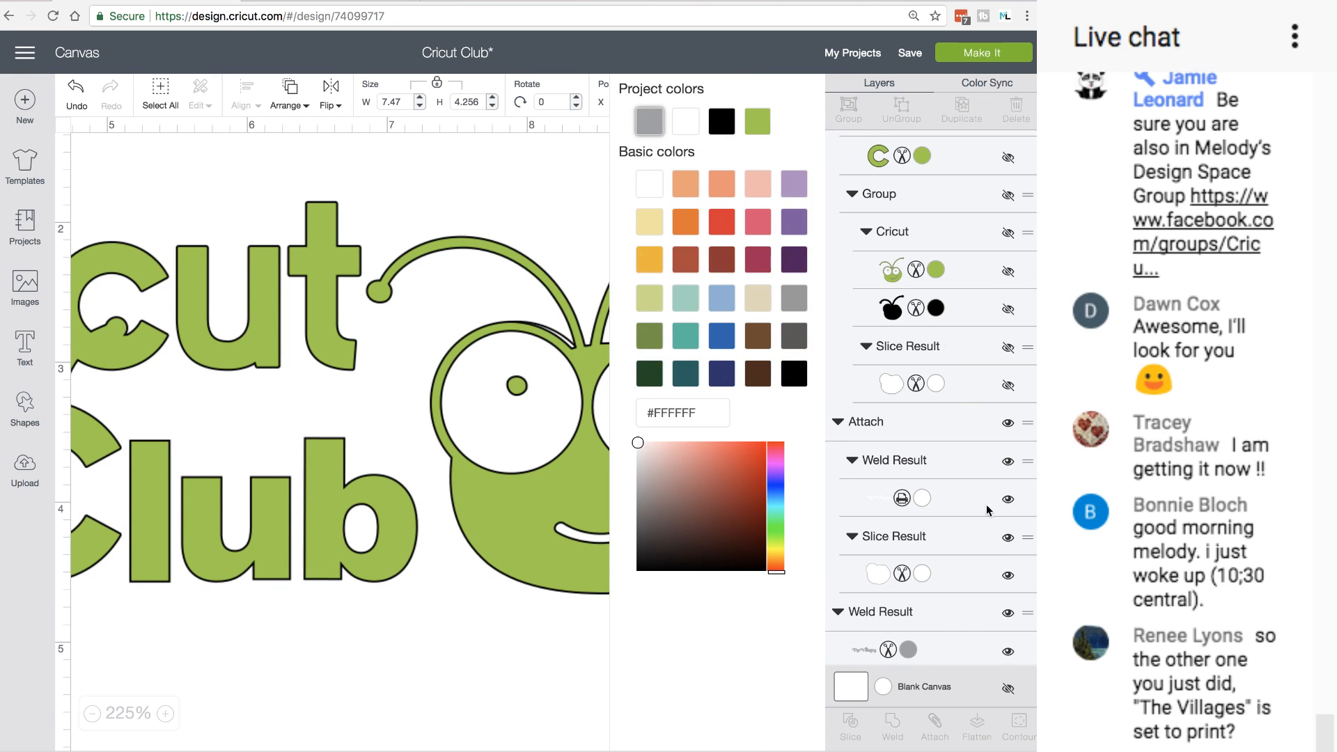
left_click(794, 184)
scroll(428, 418, "up", 3)
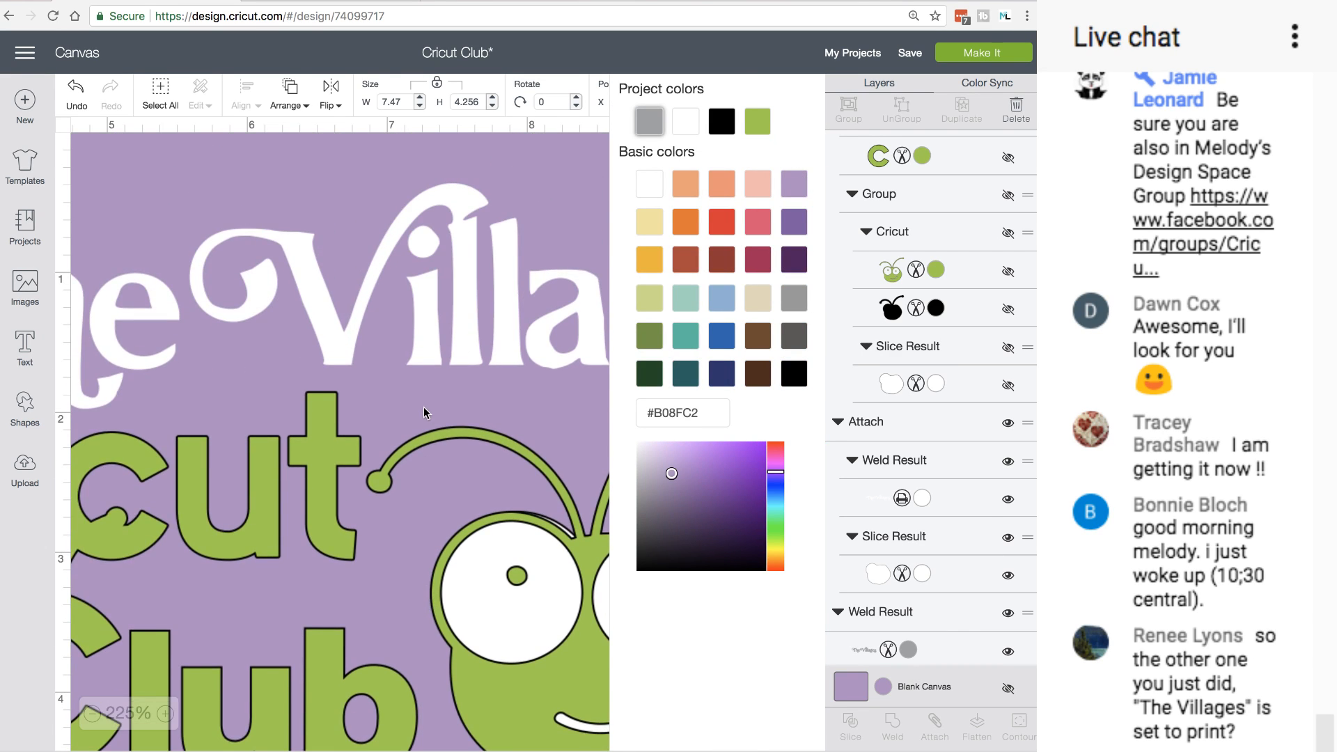
scroll(431, 404, "right", 3)
left_click(499, 351)
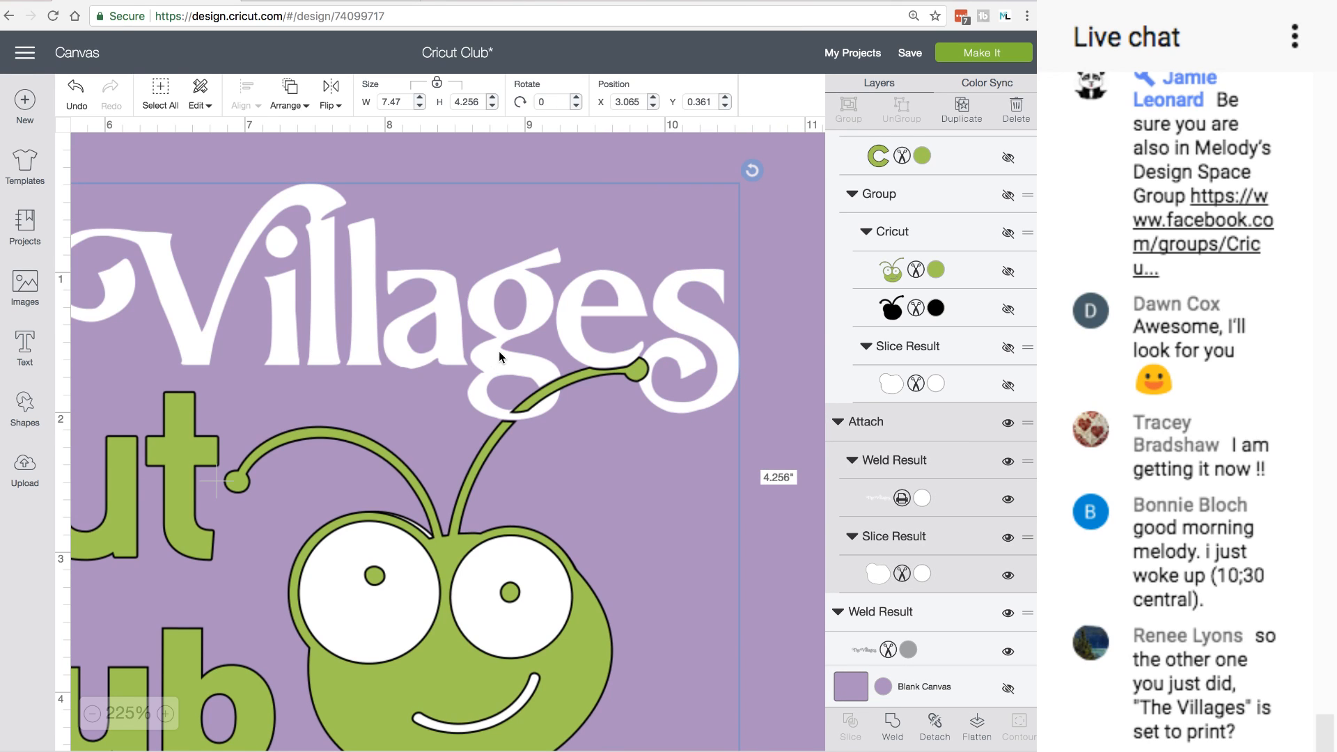
Change the white Villages lettering inside the attached design from Print to Cut
left_click(1008, 499)
left_click(1008, 501)
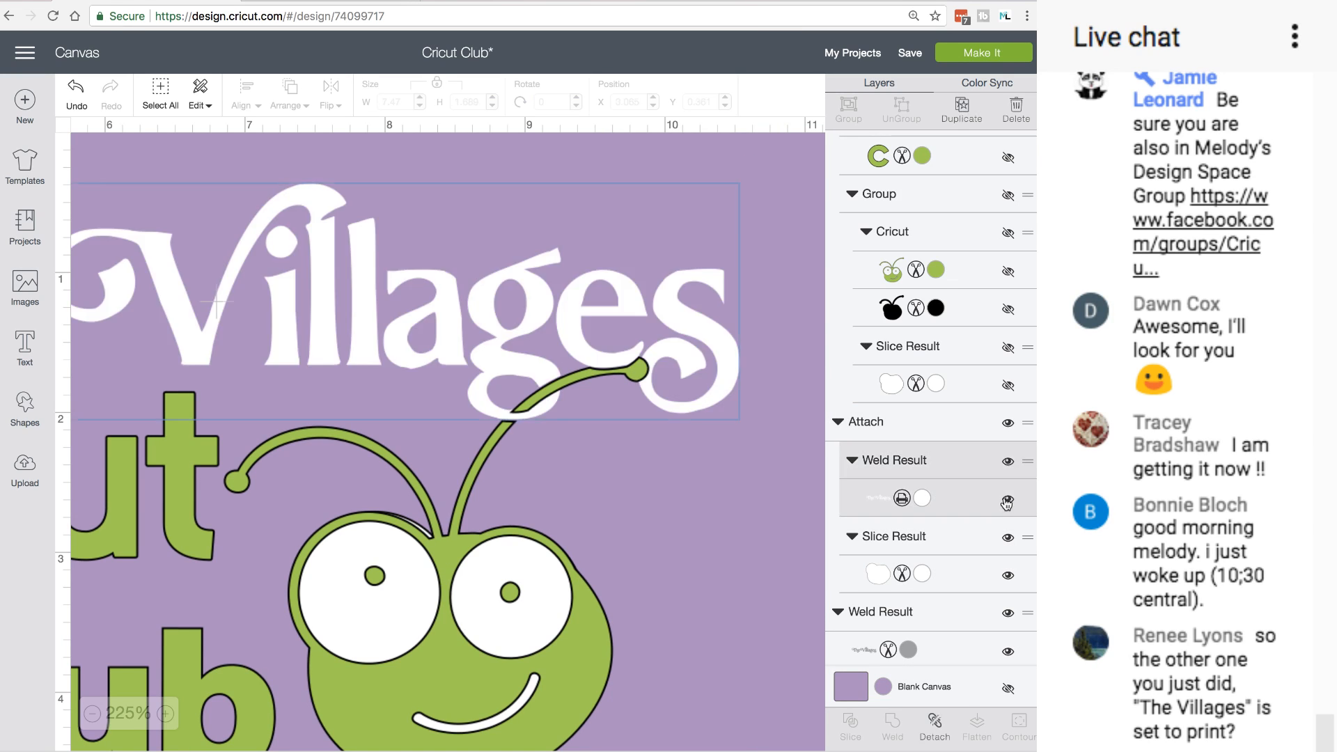
left_click(902, 498)
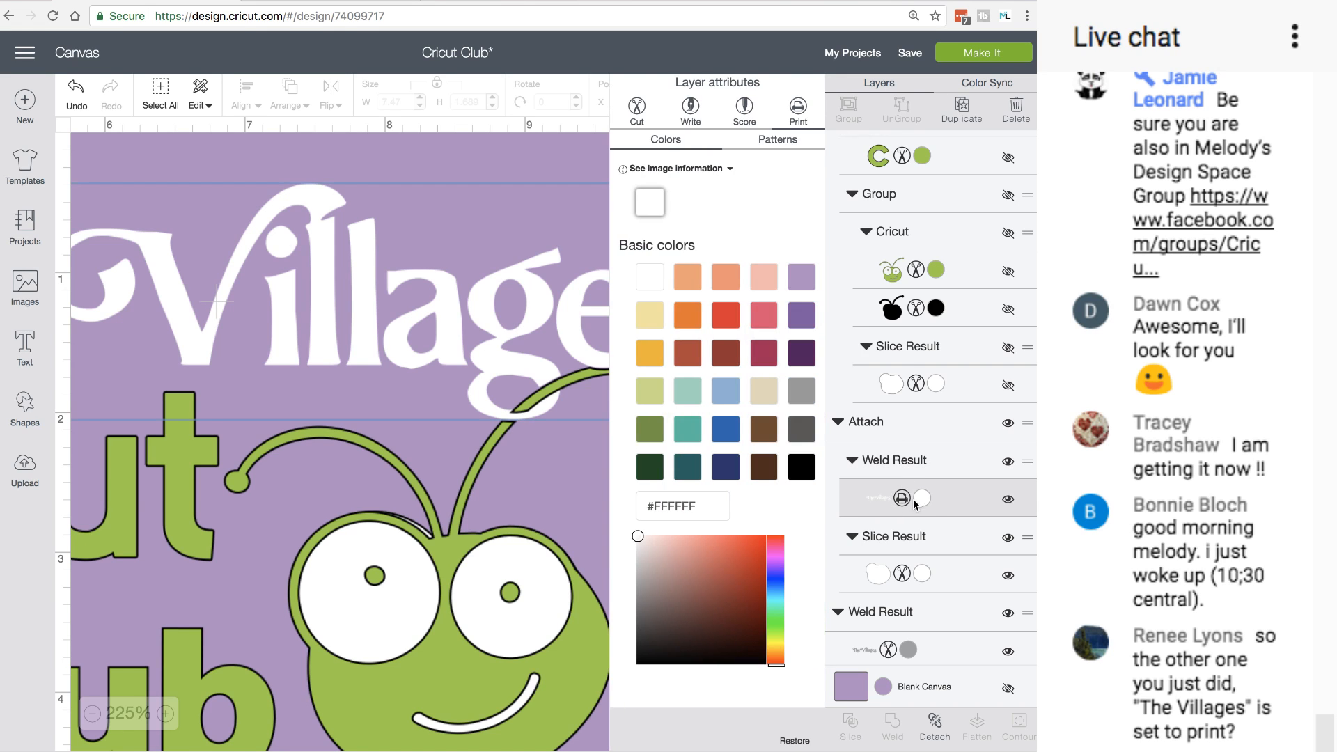
left_click(638, 107)
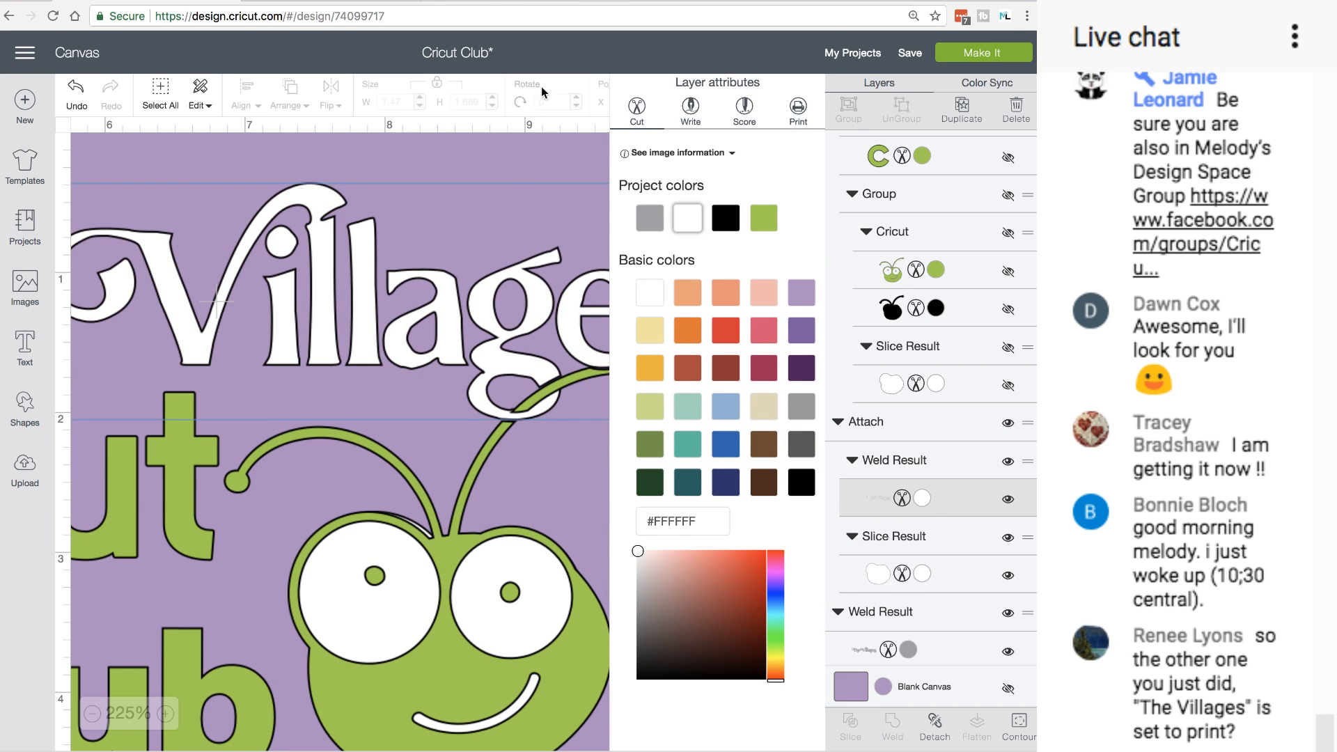
left_click(506, 170)
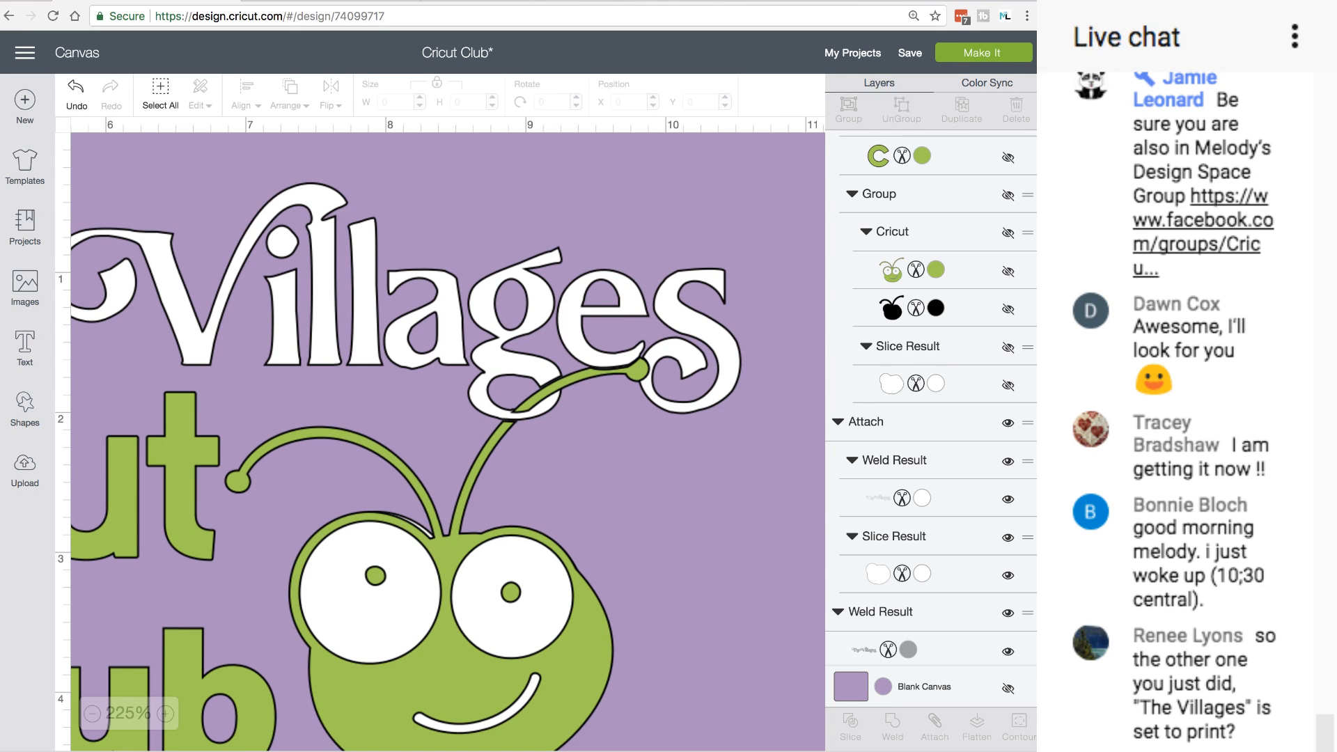
left_click(32, 283)
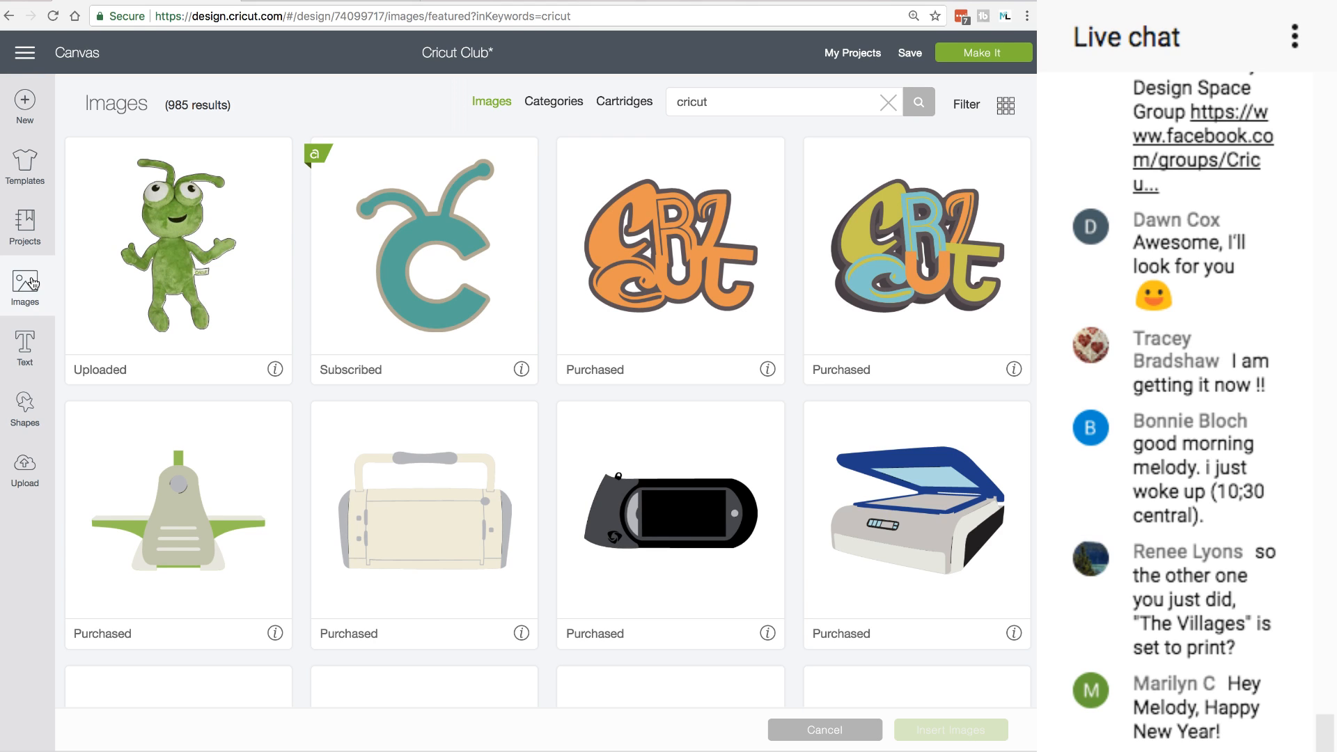
left_click(498, 105)
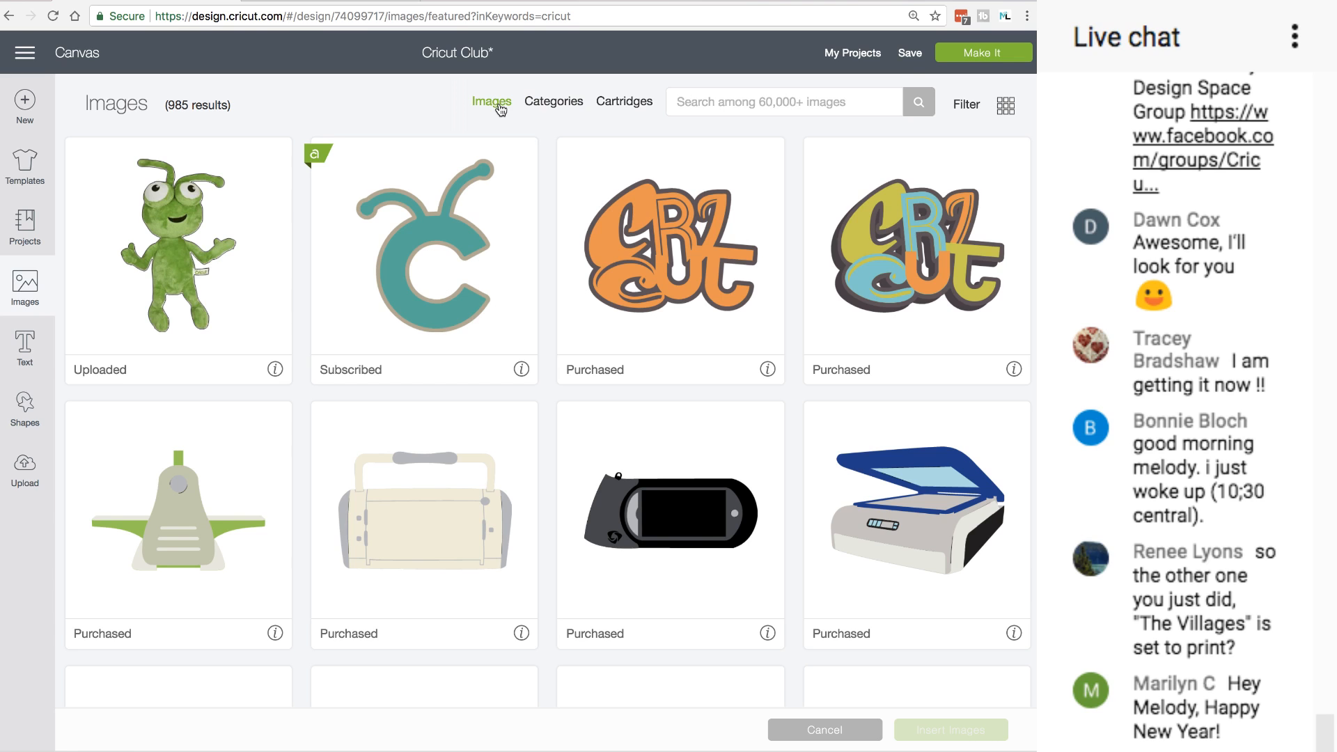
left_click(495, 103)
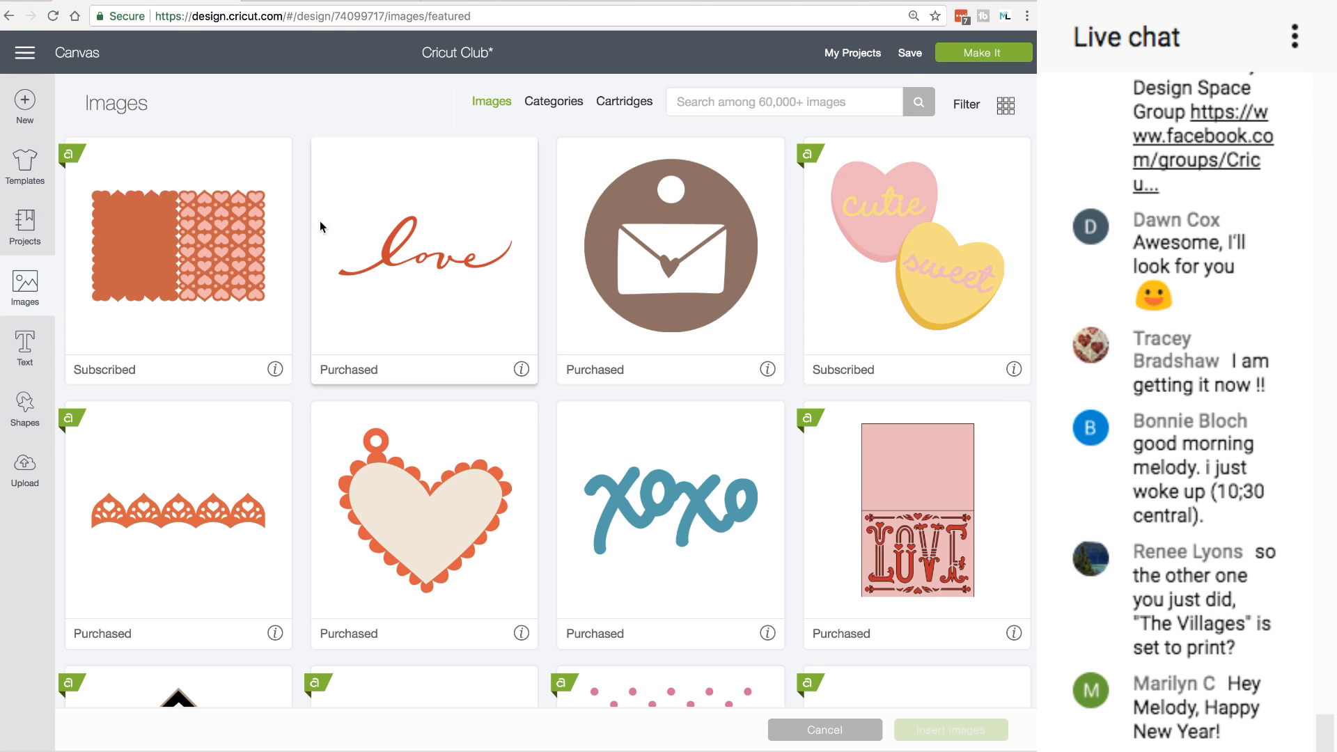
left_click(402, 286)
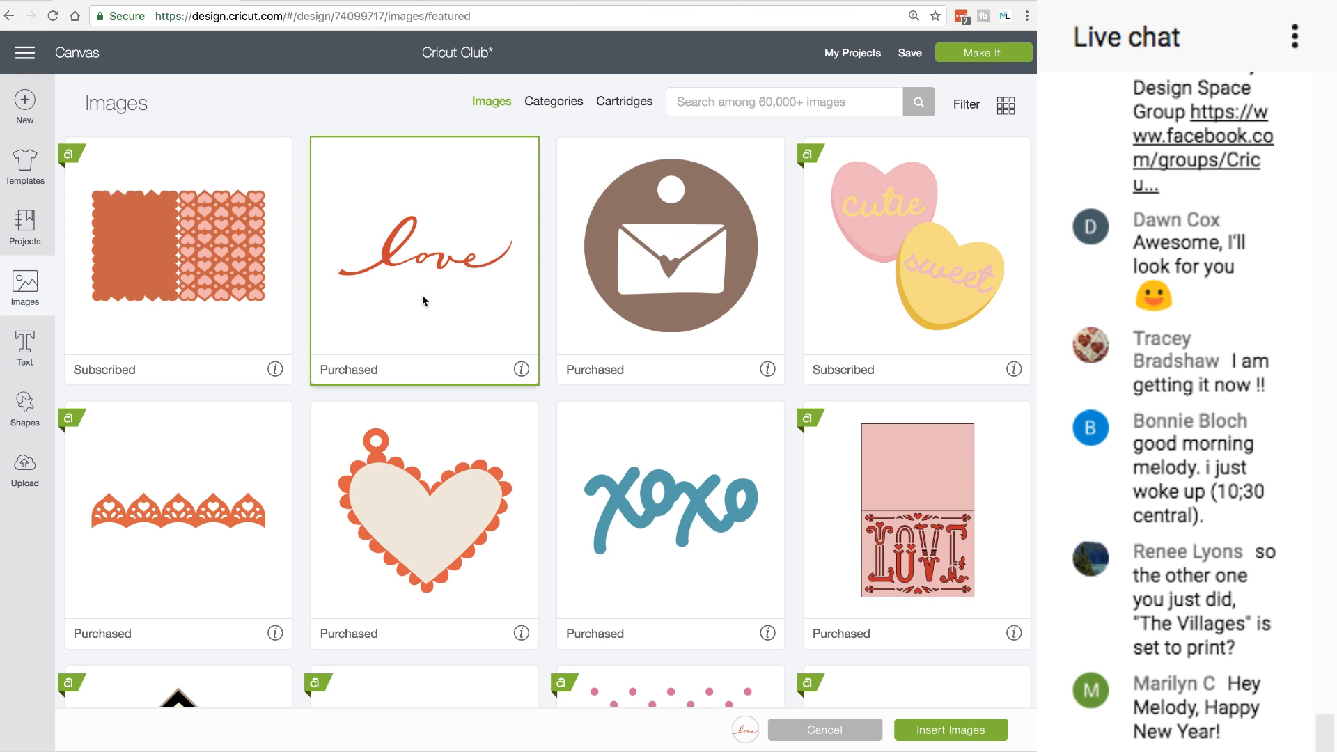
left_click(931, 733)
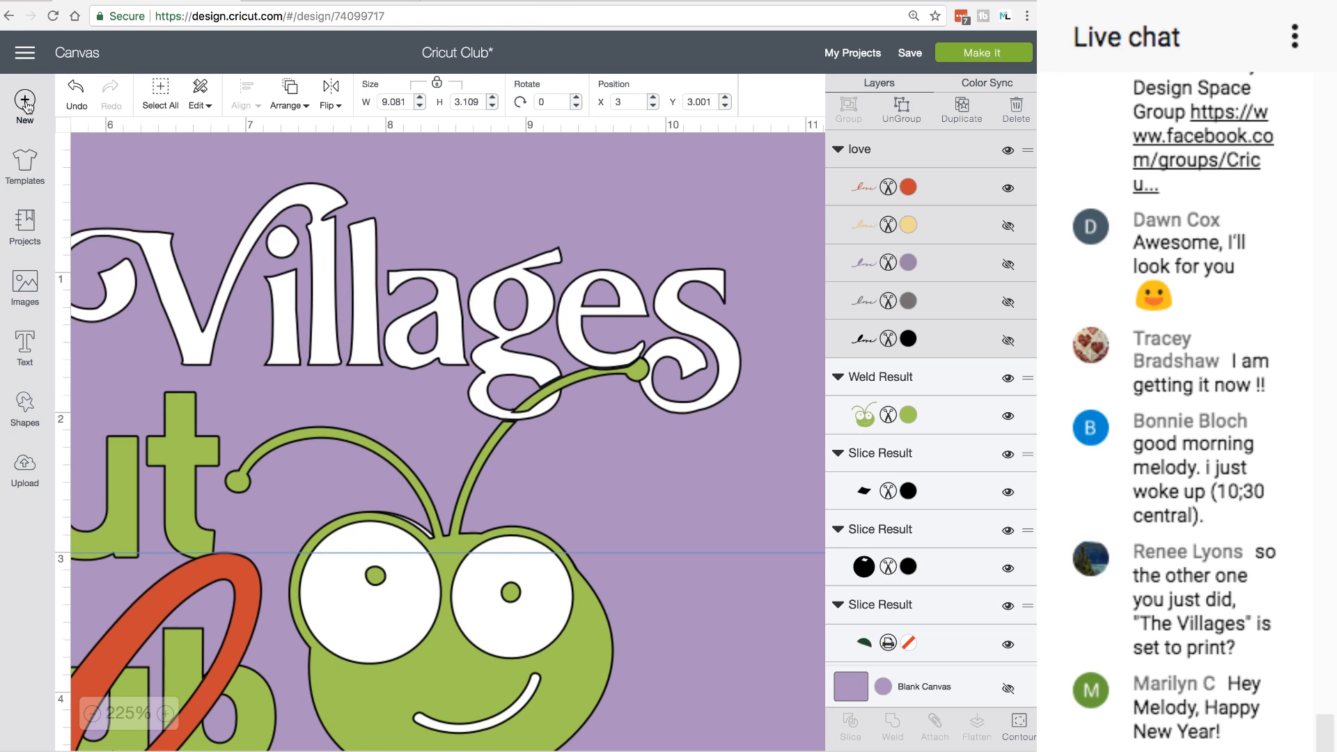
Start a new blank project, replacing the current one without saving its changes
left_click(25, 101)
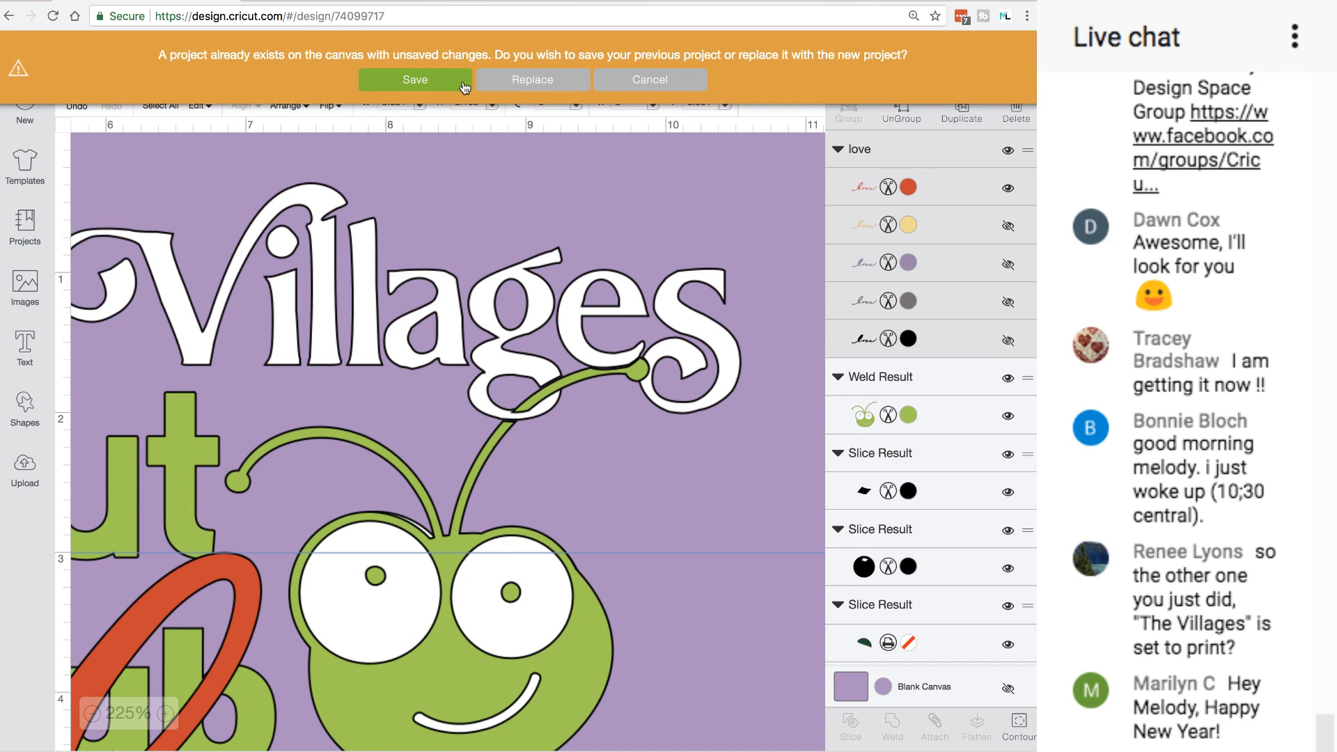
left_click(552, 82)
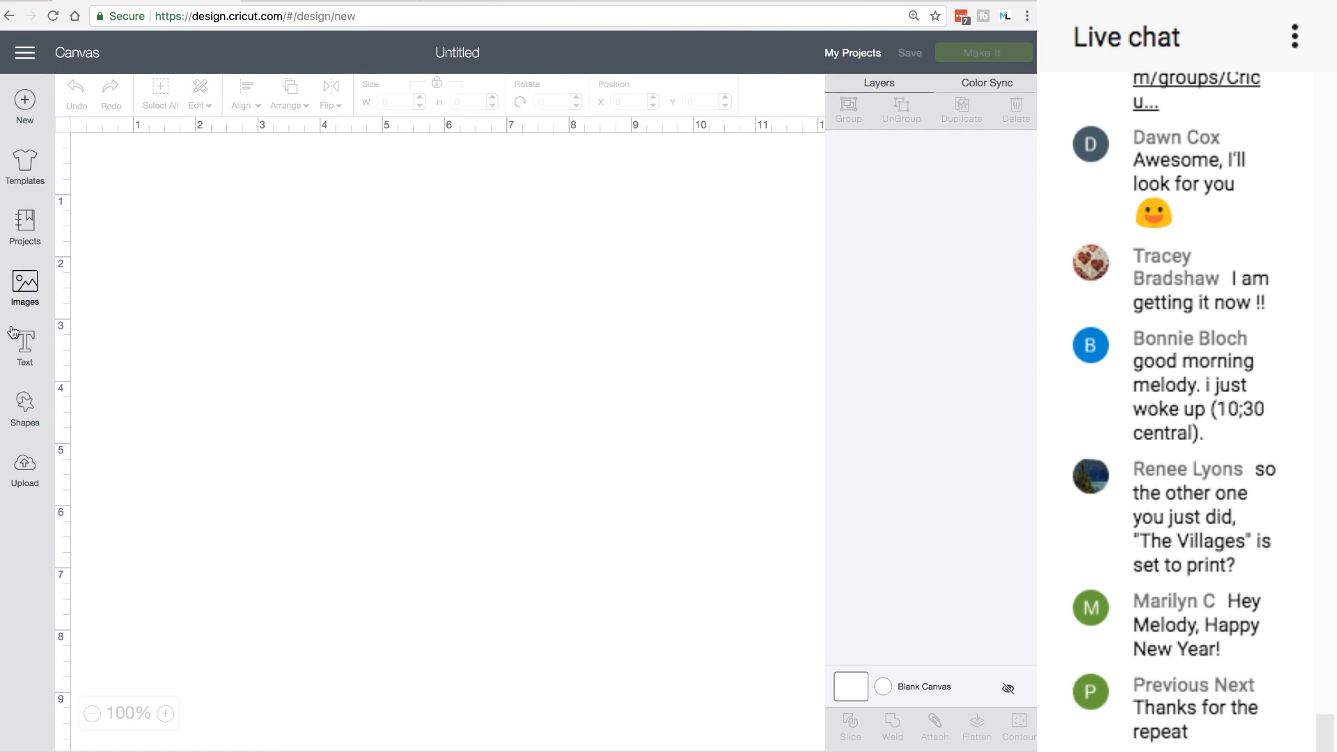
Insert the red script love image from the image library and move it to about X 1.444, Y 2.918 in
left_click(25, 287)
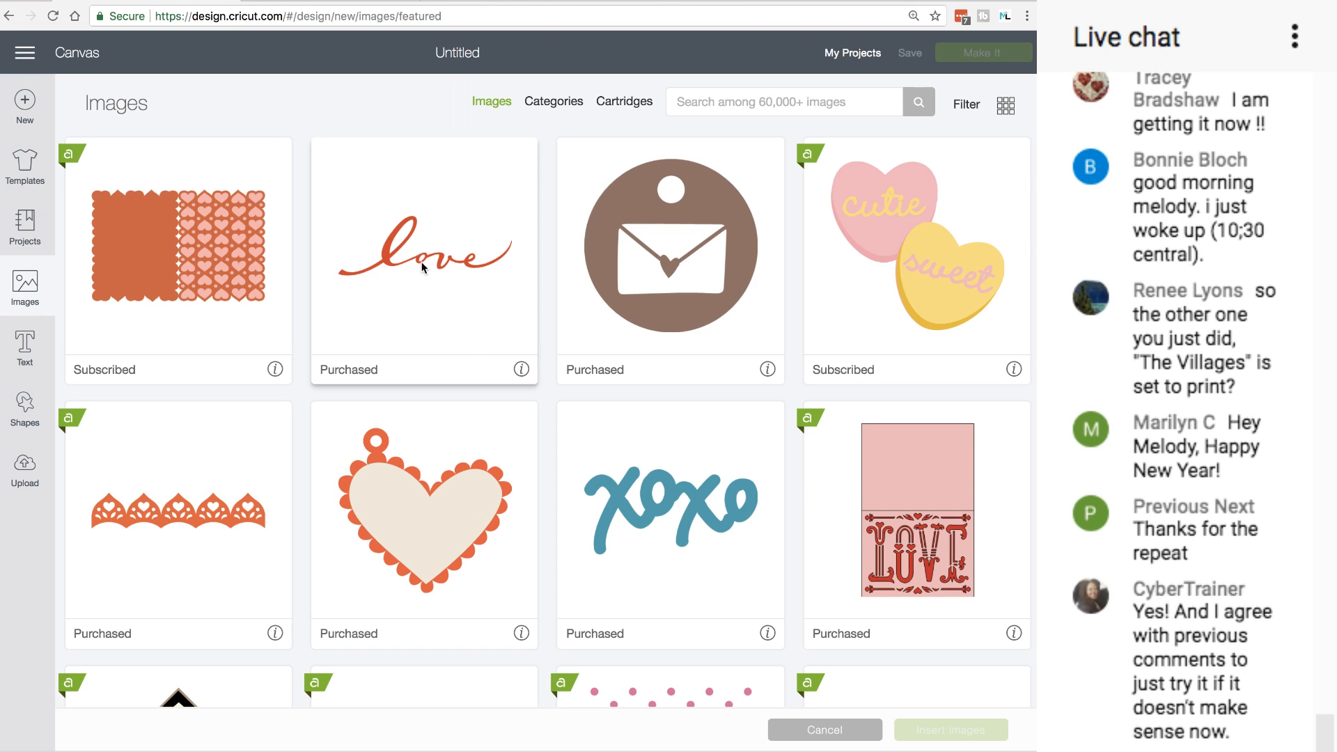
left_click(480, 341)
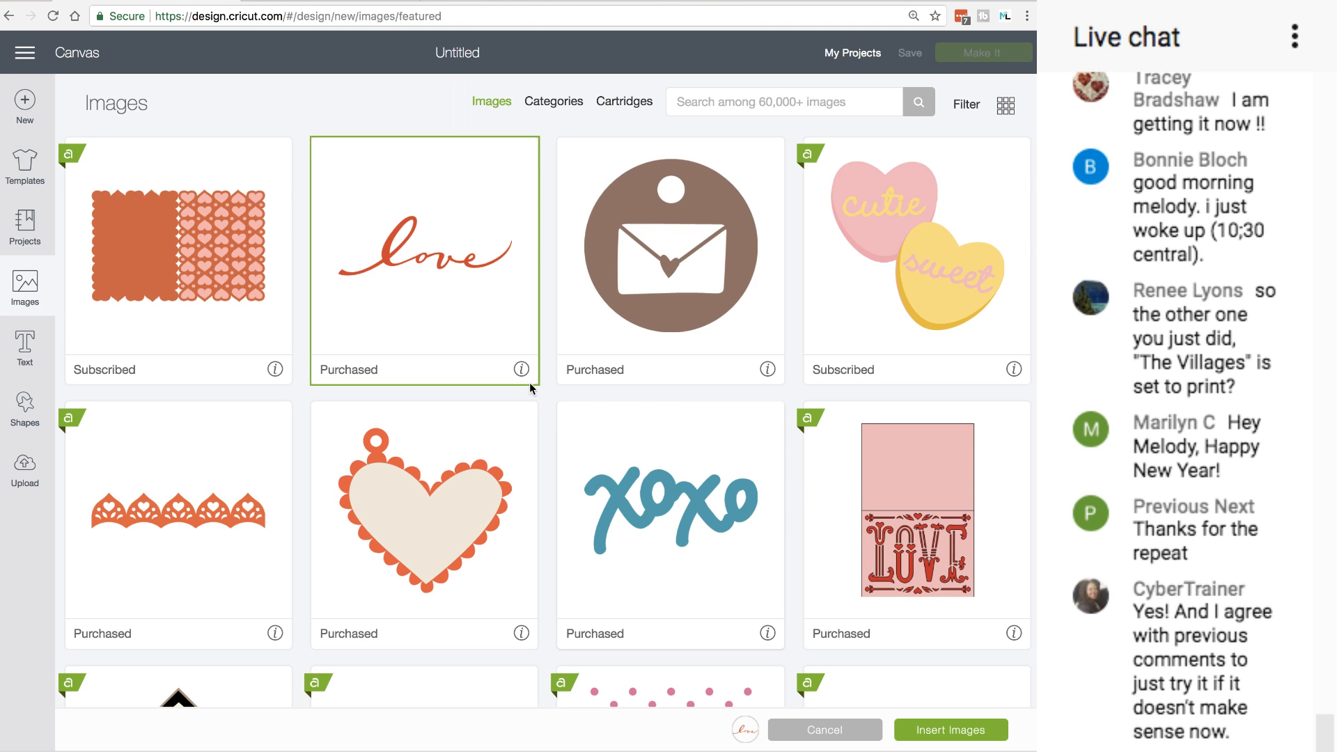
mouse_move(519, 371)
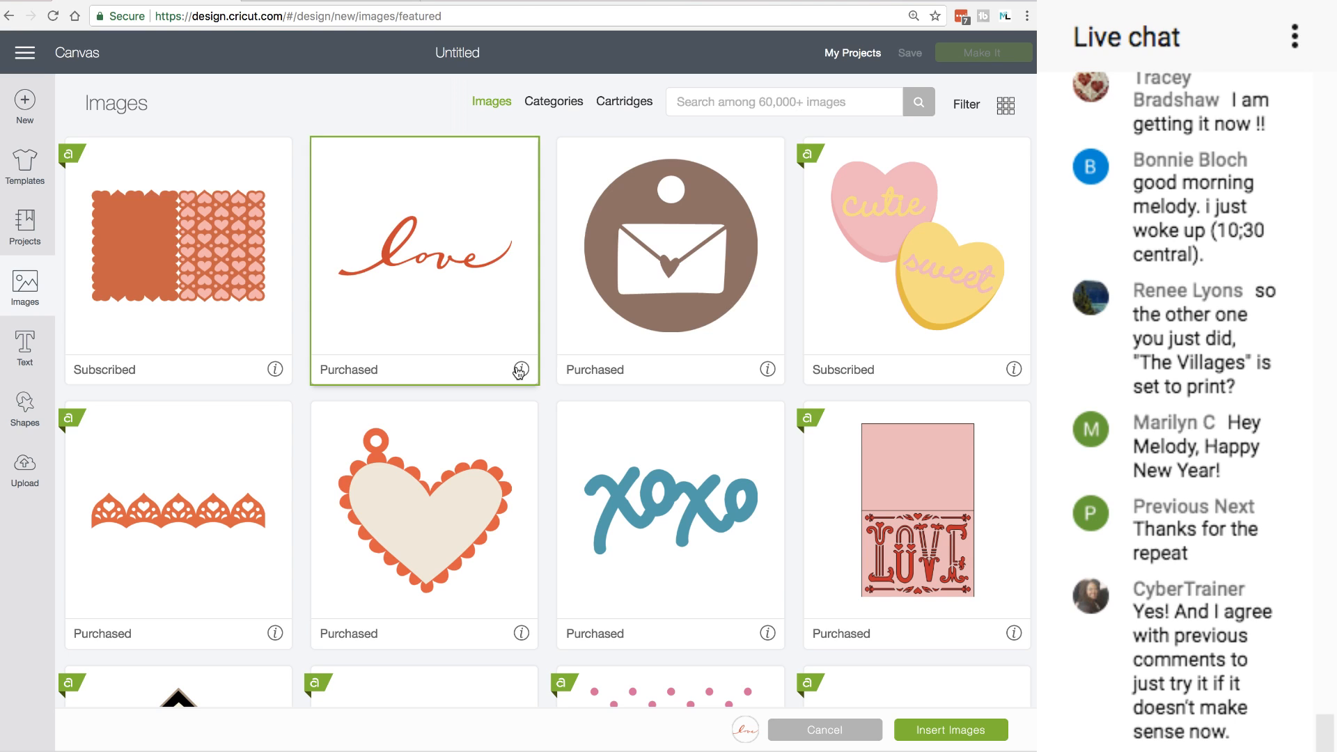
left_click(950, 730)
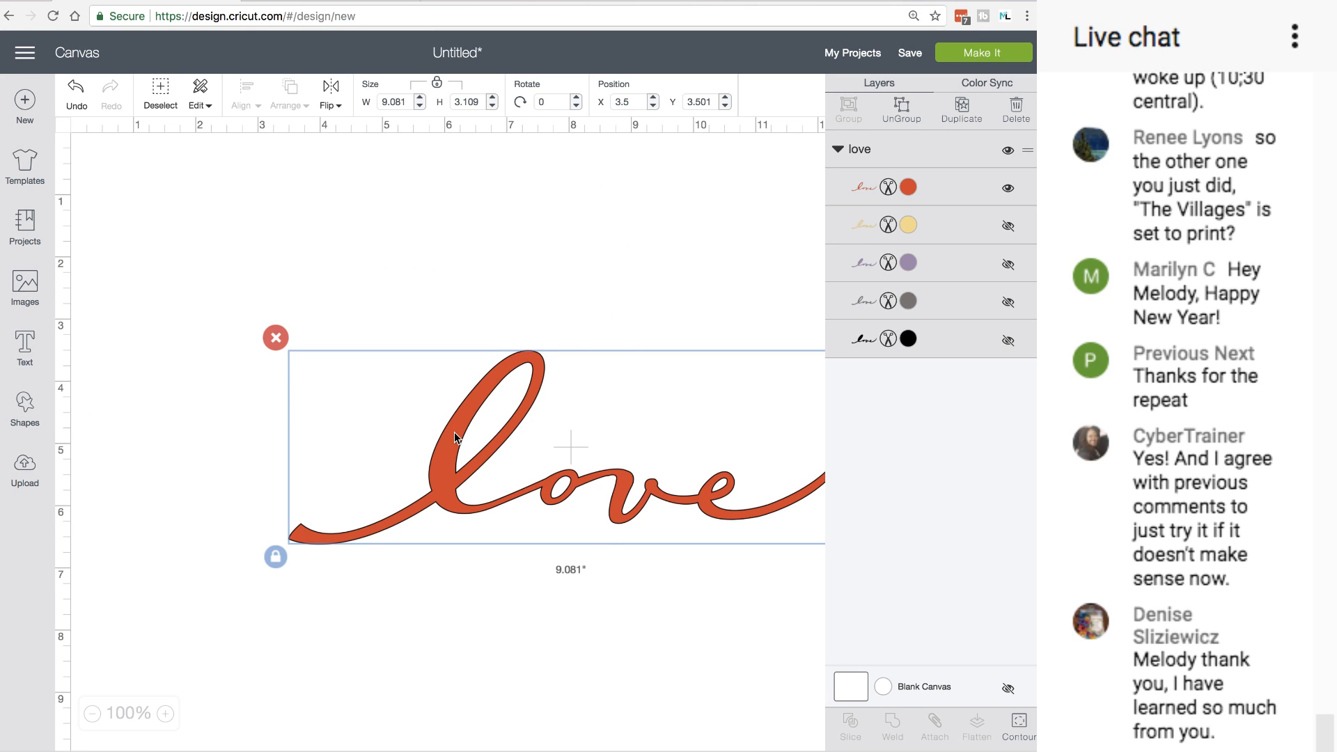
left_click_drag(454, 432, 324, 396)
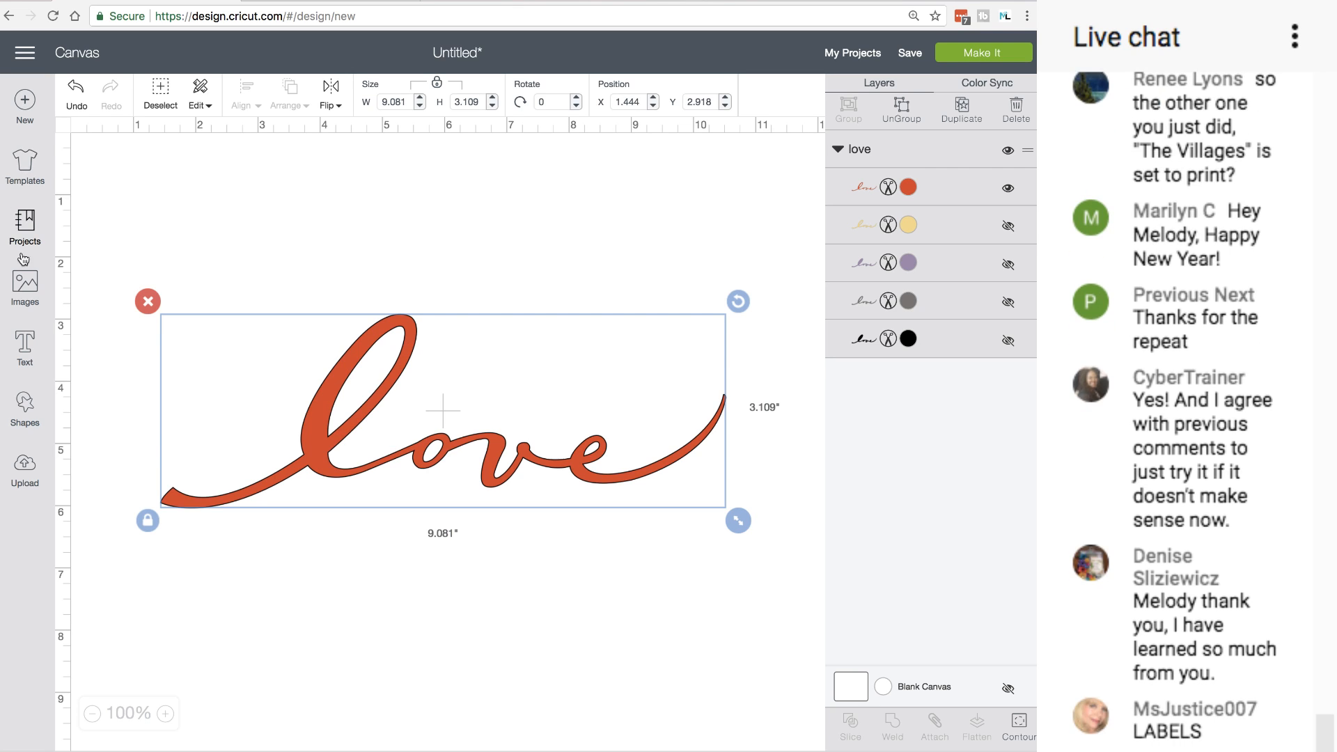
Add two heart shapes and enlarge the one covering the love lettering to about 5.616 × 5.314 in
left_click(28, 407)
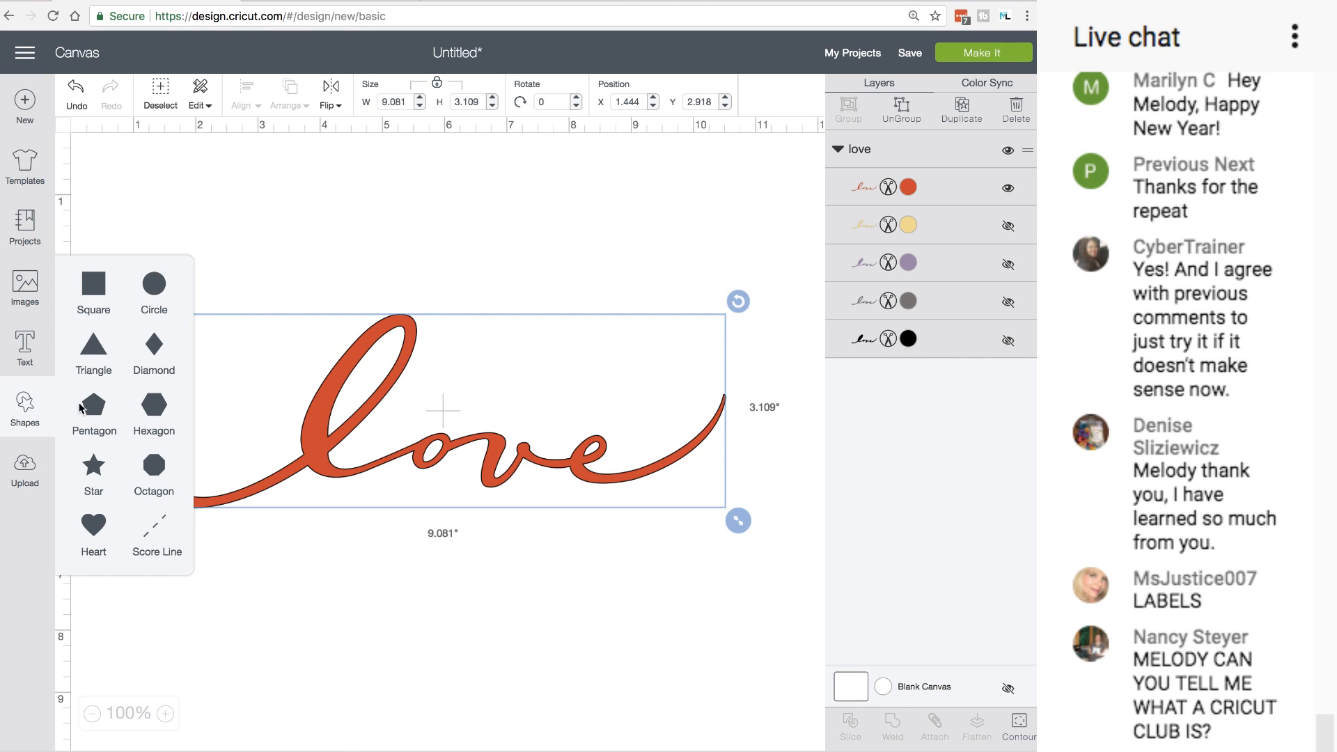
left_click(98, 528)
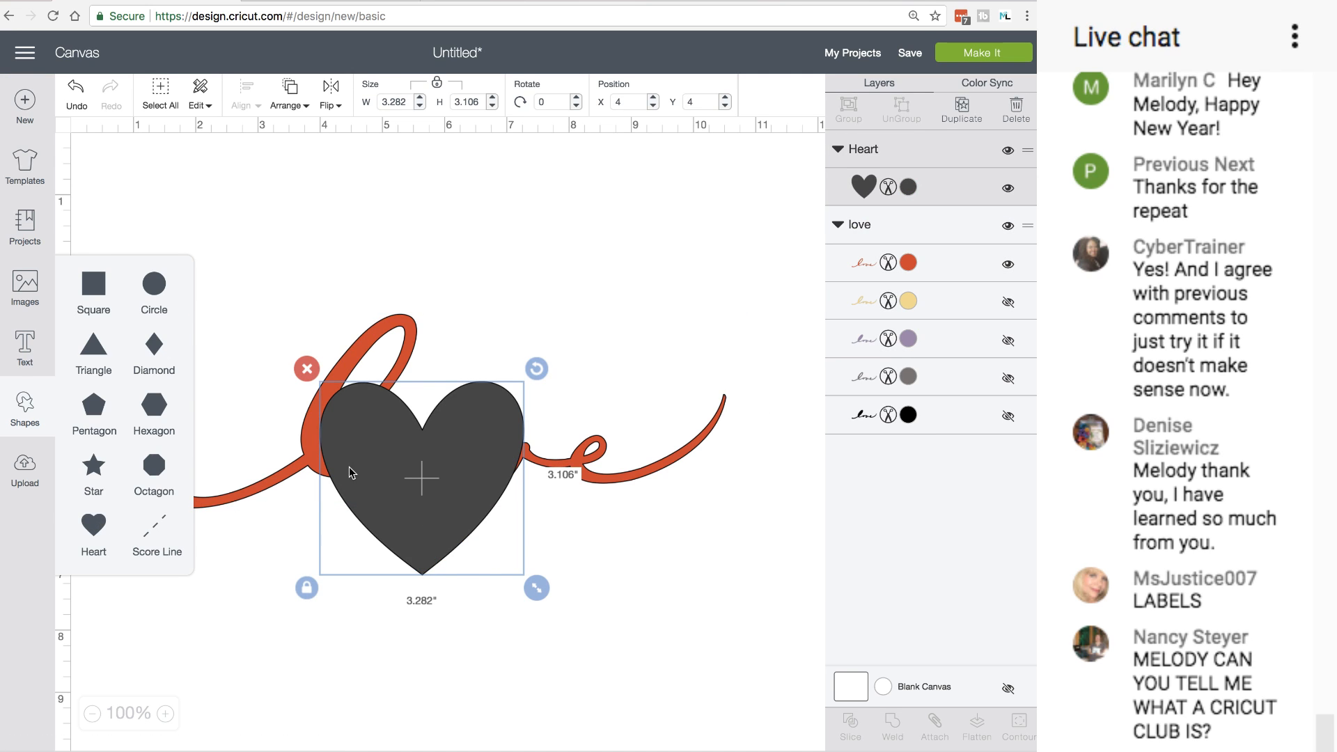
left_click(94, 525)
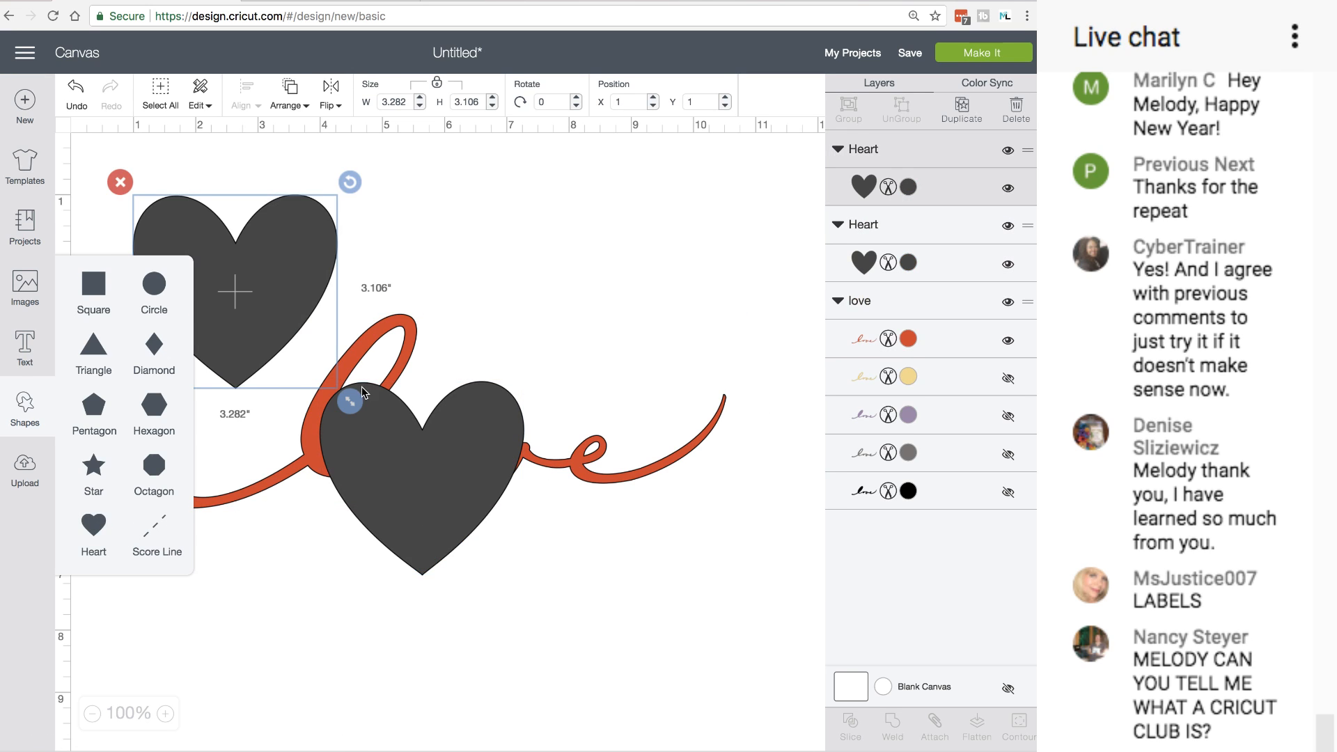
left_click(429, 468)
left_click_drag(543, 584, 683, 711)
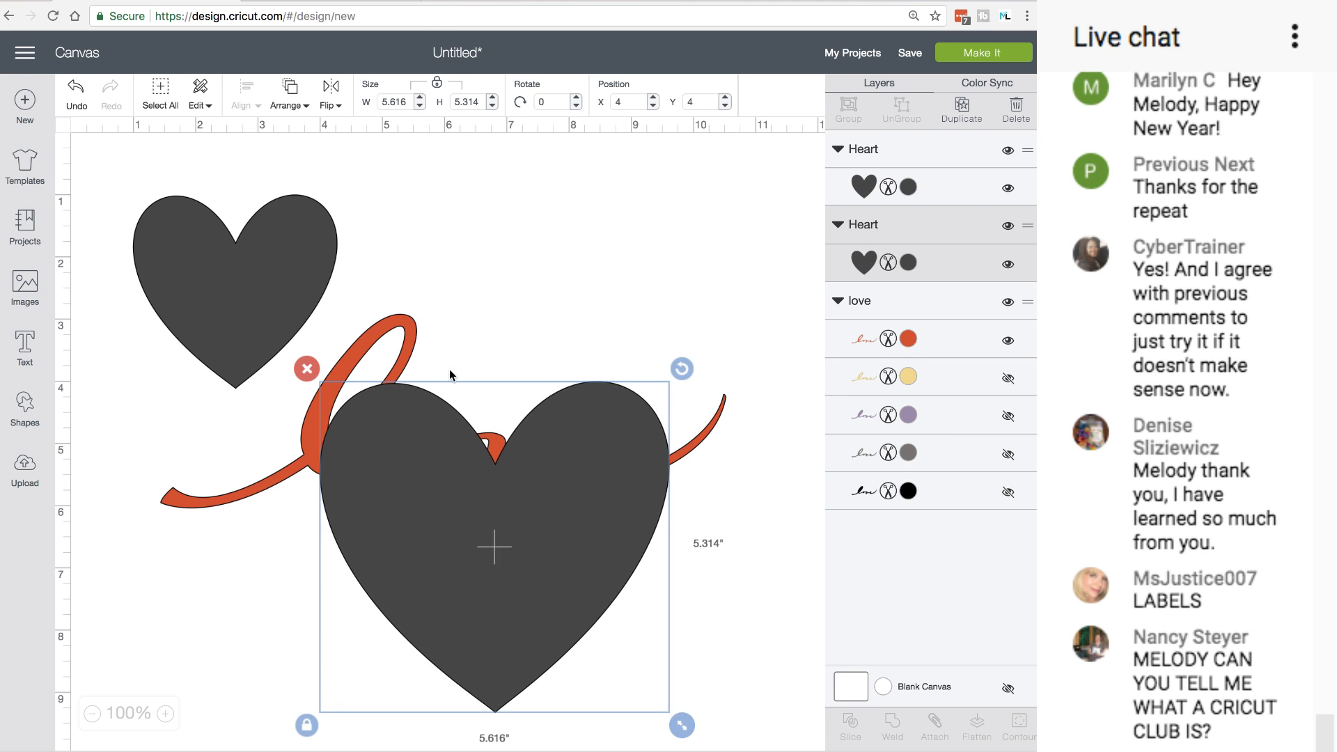
Move the smaller heart onto the large dark heart and recolor it with the project's red
left_click_drag(304, 298, 573, 545)
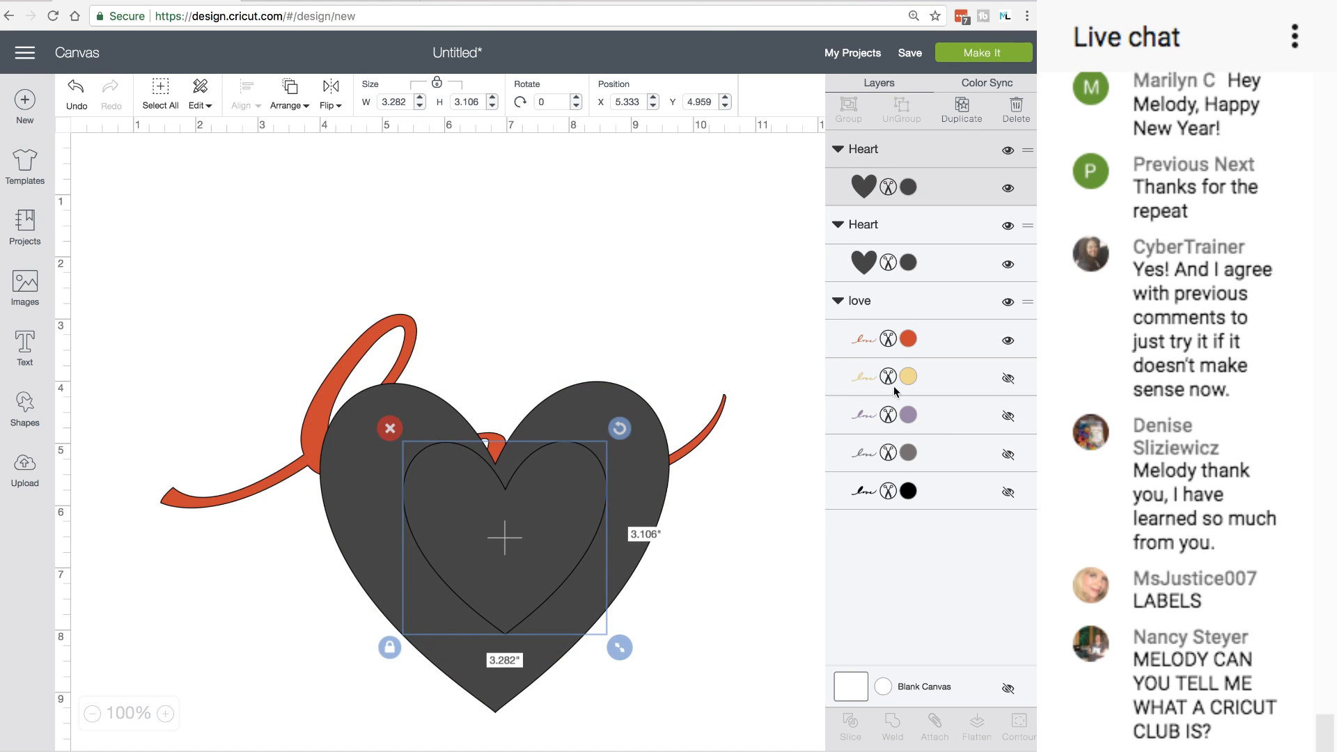
left_click(909, 185)
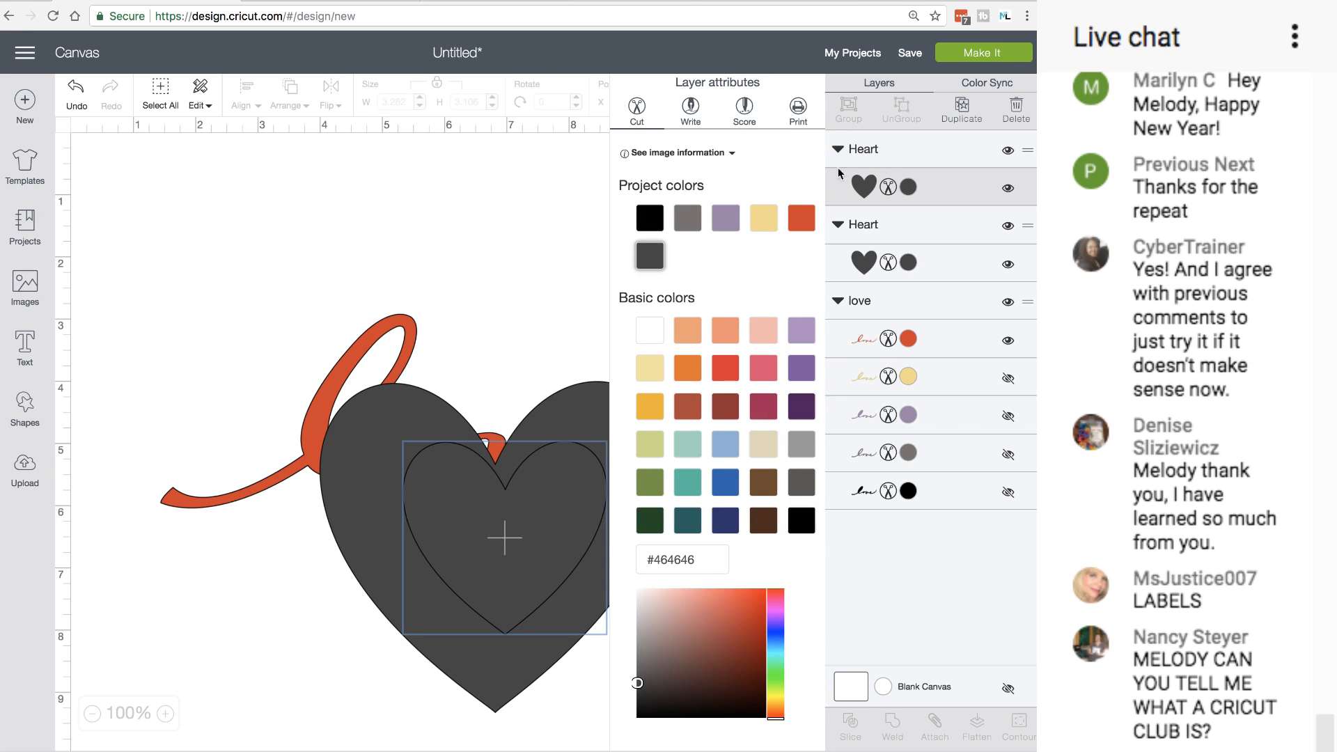
left_click(805, 220)
Enlarge the red heart to about 5.005 × 4.736 in and position it inside the dark heart, leaving a border around it
left_click(561, 529)
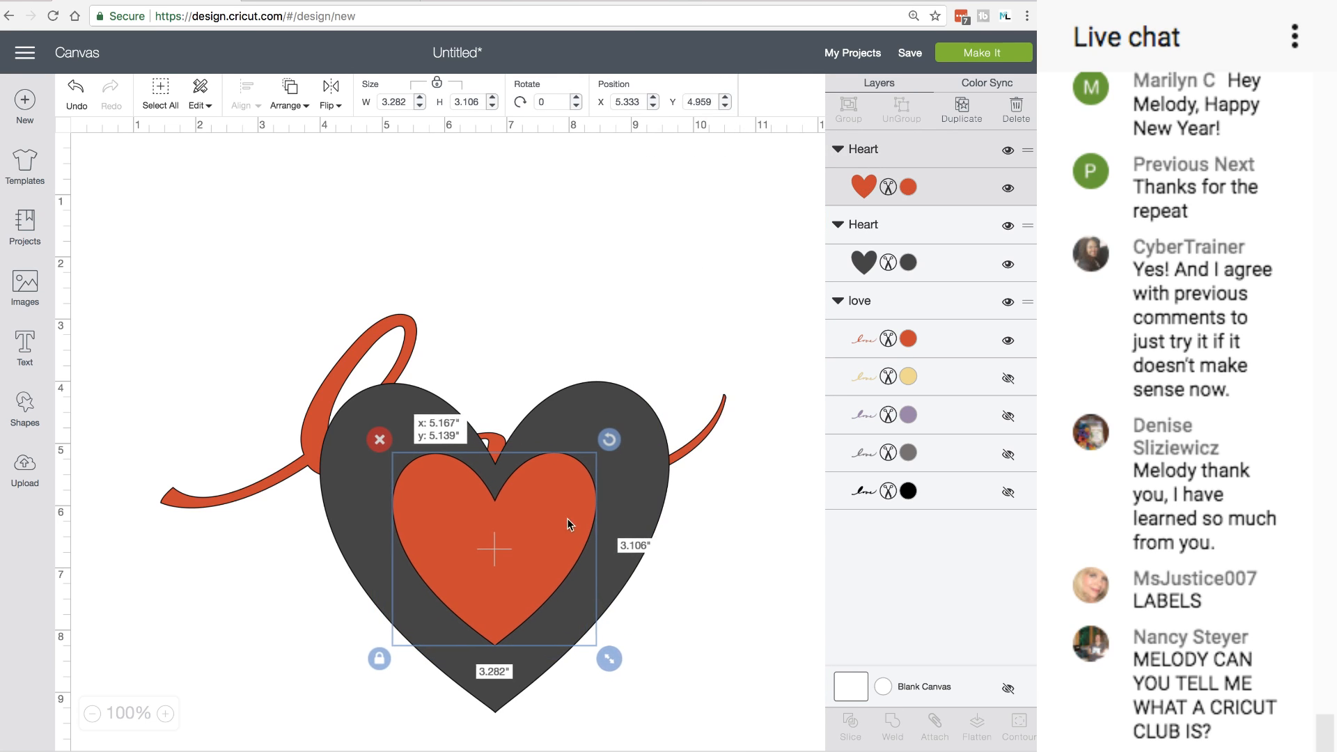
left_click_drag(609, 659, 703, 737)
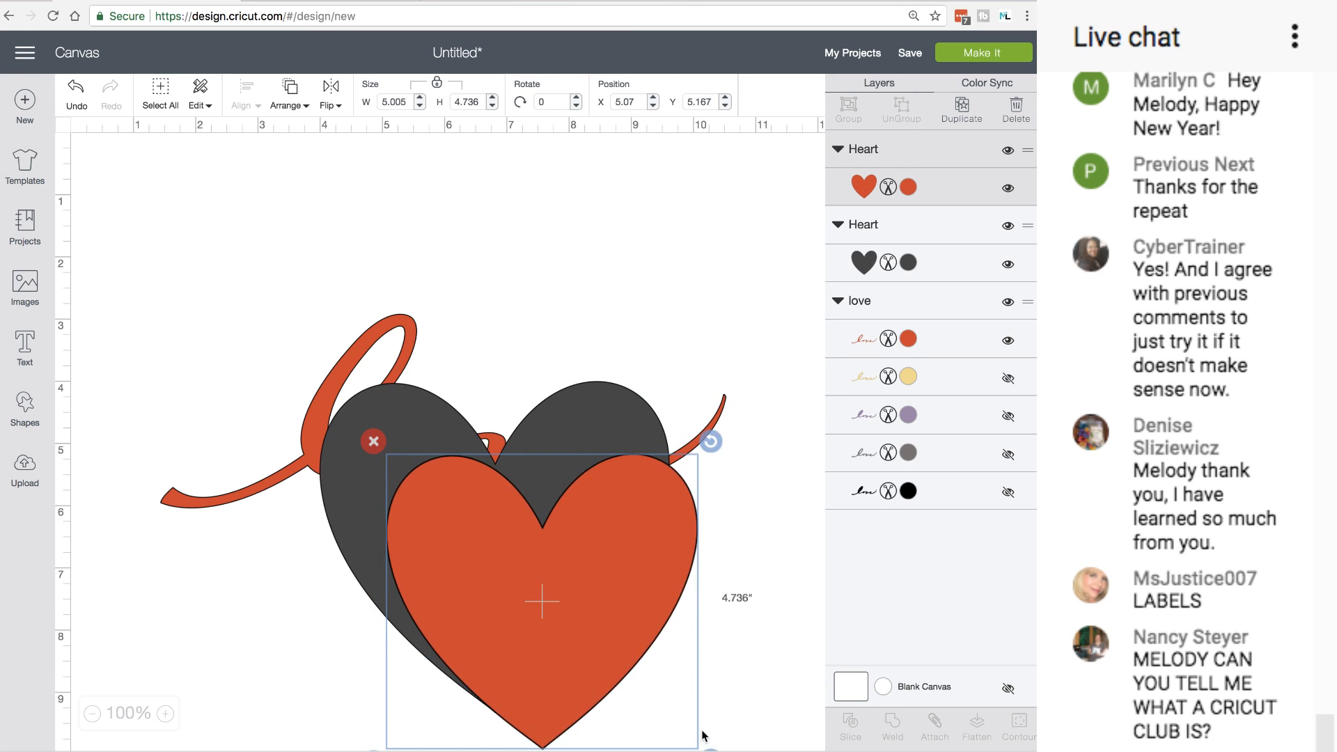
left_click_drag(599, 608, 554, 558)
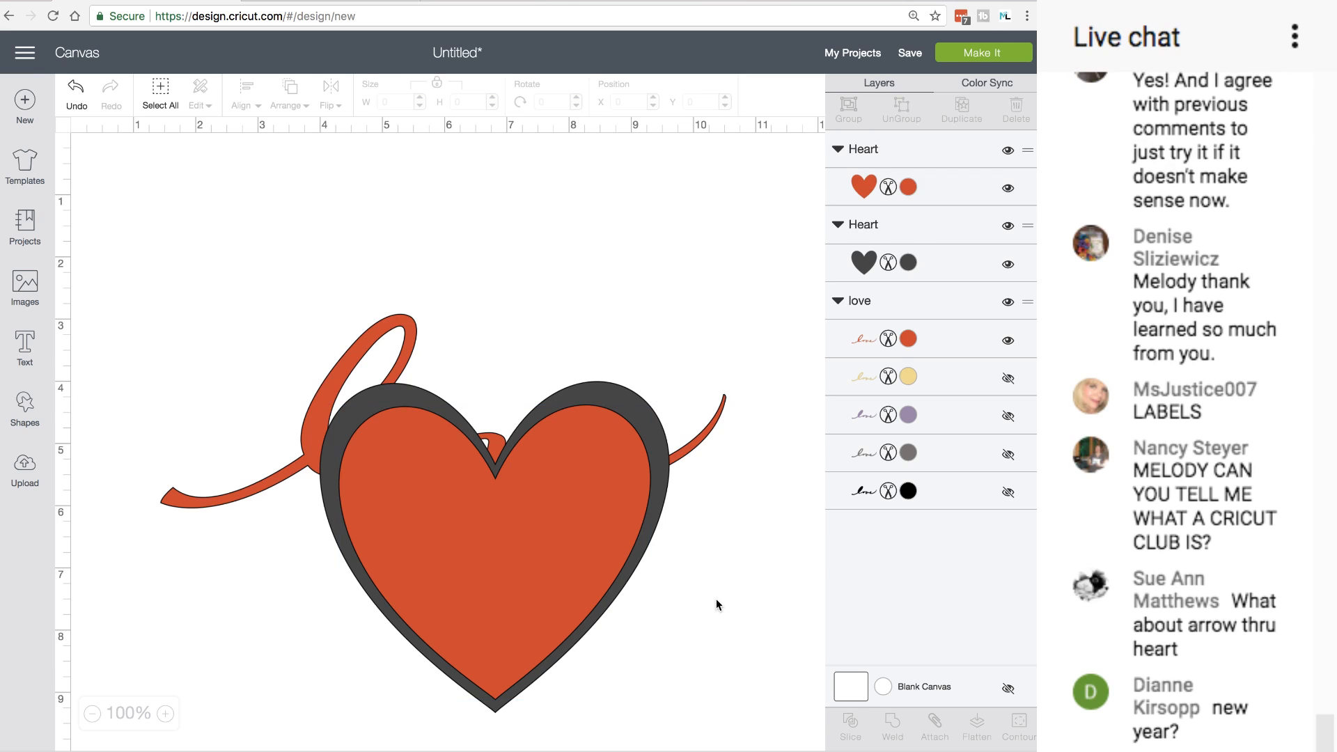
Select both hearts and align them with Center
left_click_drag(716, 599, 499, 620)
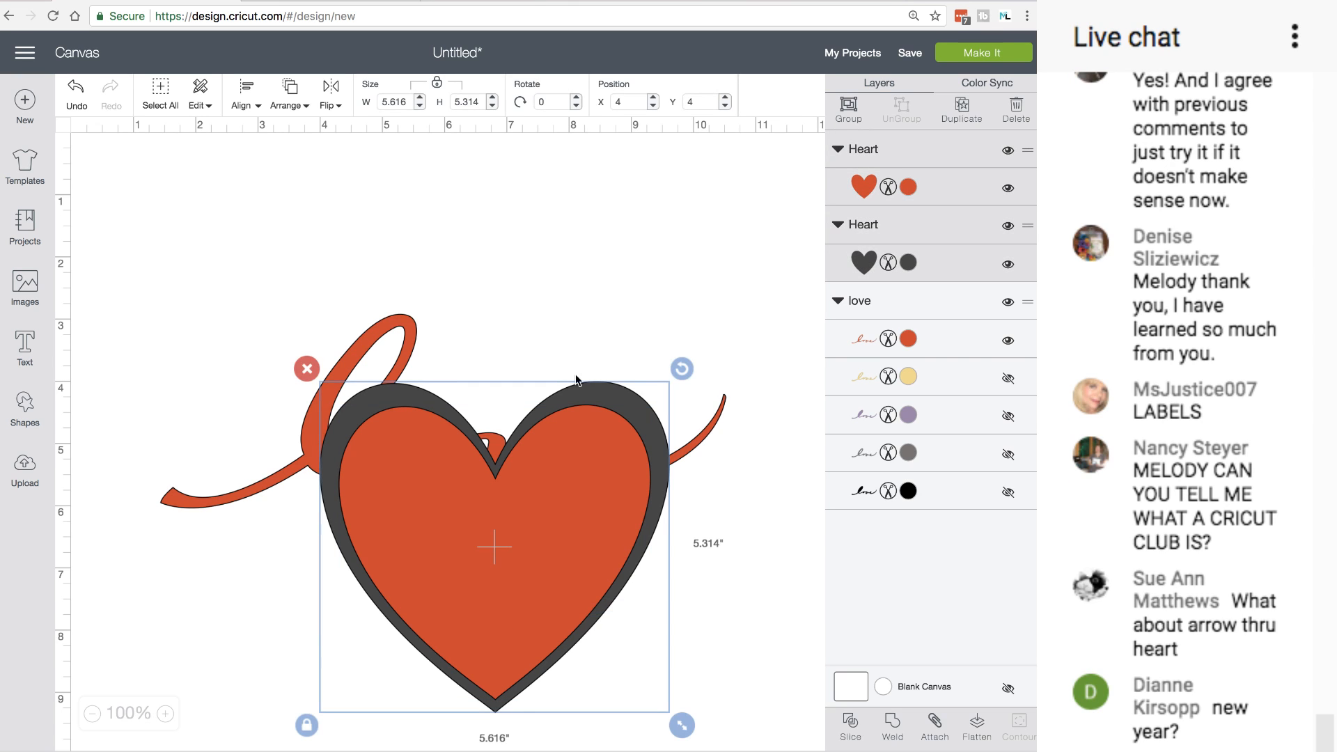
left_click(296, 104)
left_click(247, 91)
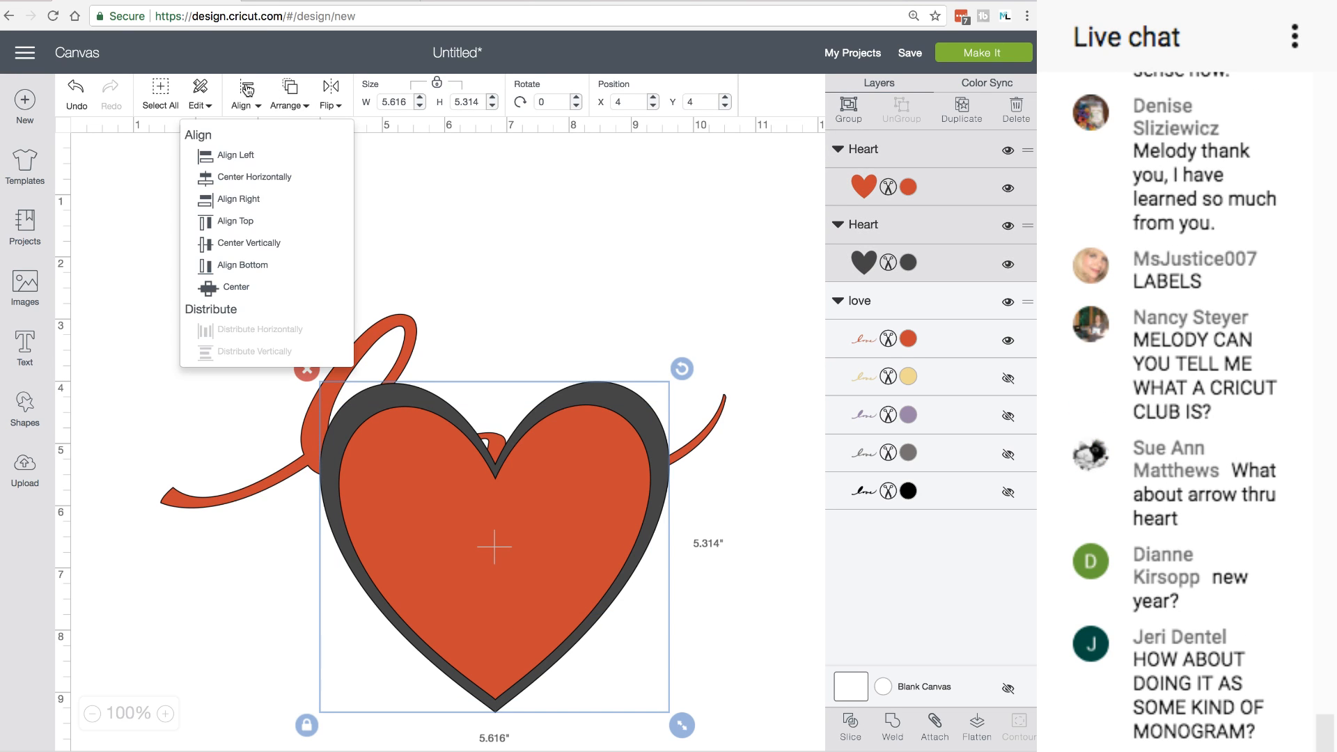
left_click(251, 289)
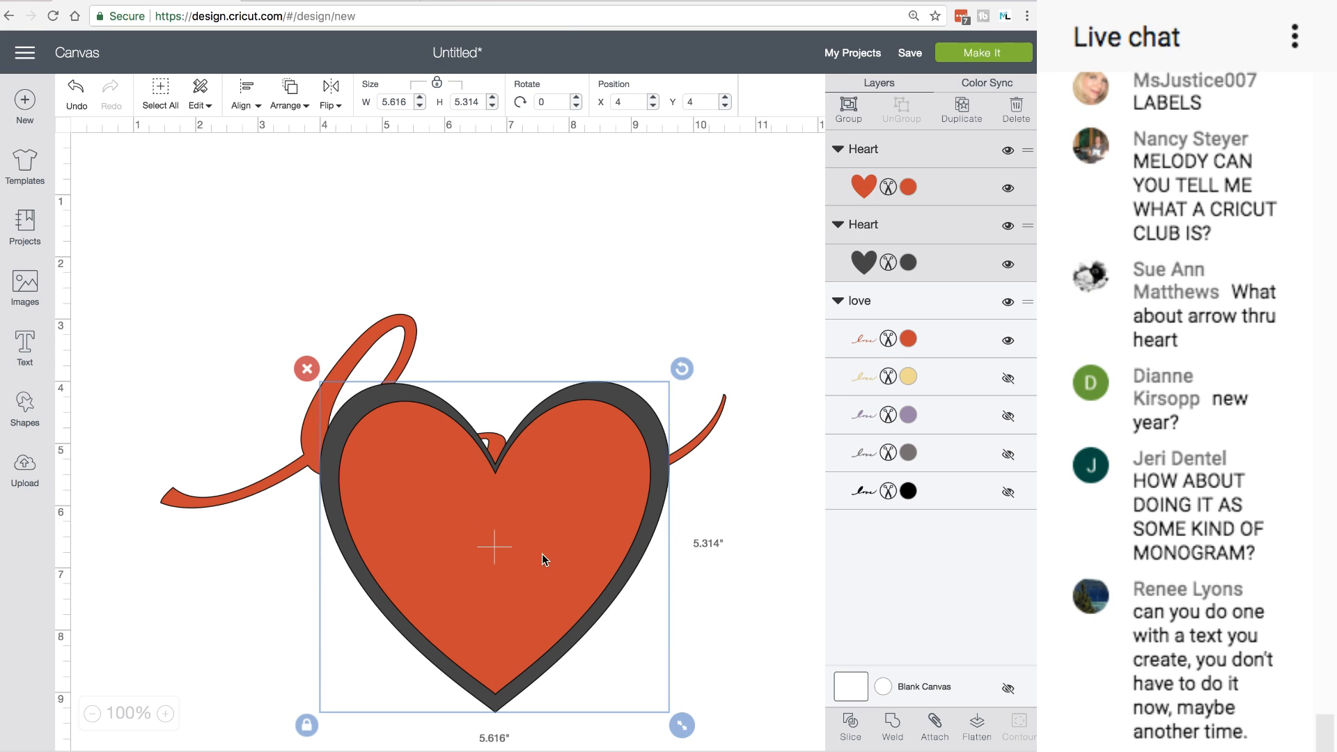
Shift the red heart slightly down to about X 4.32, Y 4.387 in and slice the two hearts
left_click_drag(542, 554, 519, 558)
left_click(717, 583)
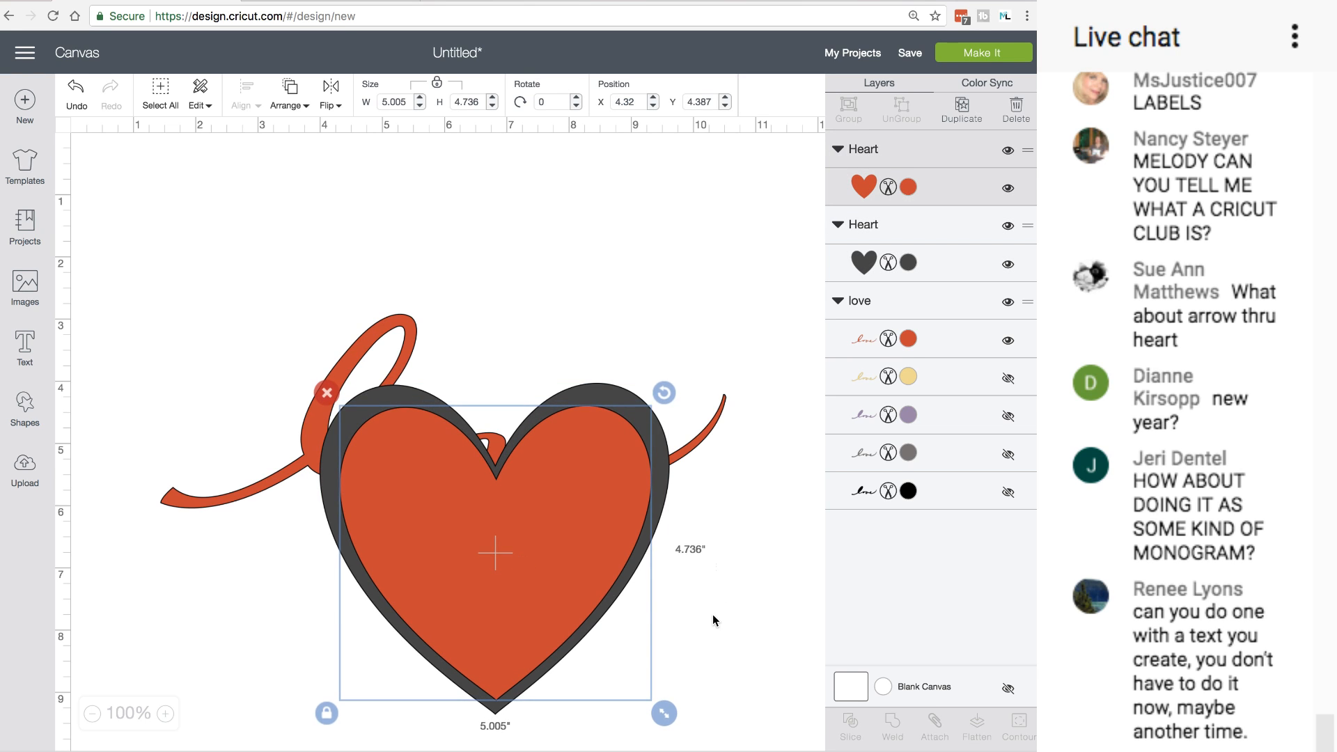
left_click_drag(729, 598, 515, 650)
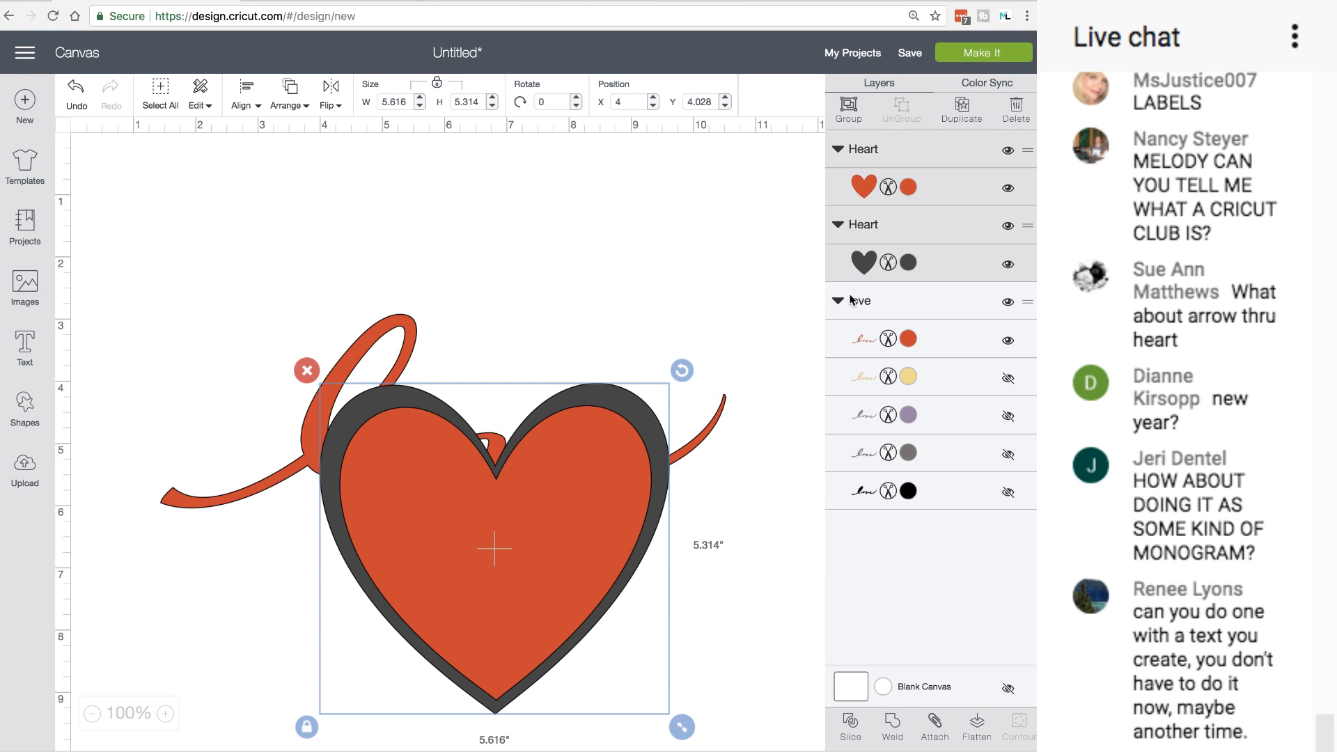
left_click(853, 724)
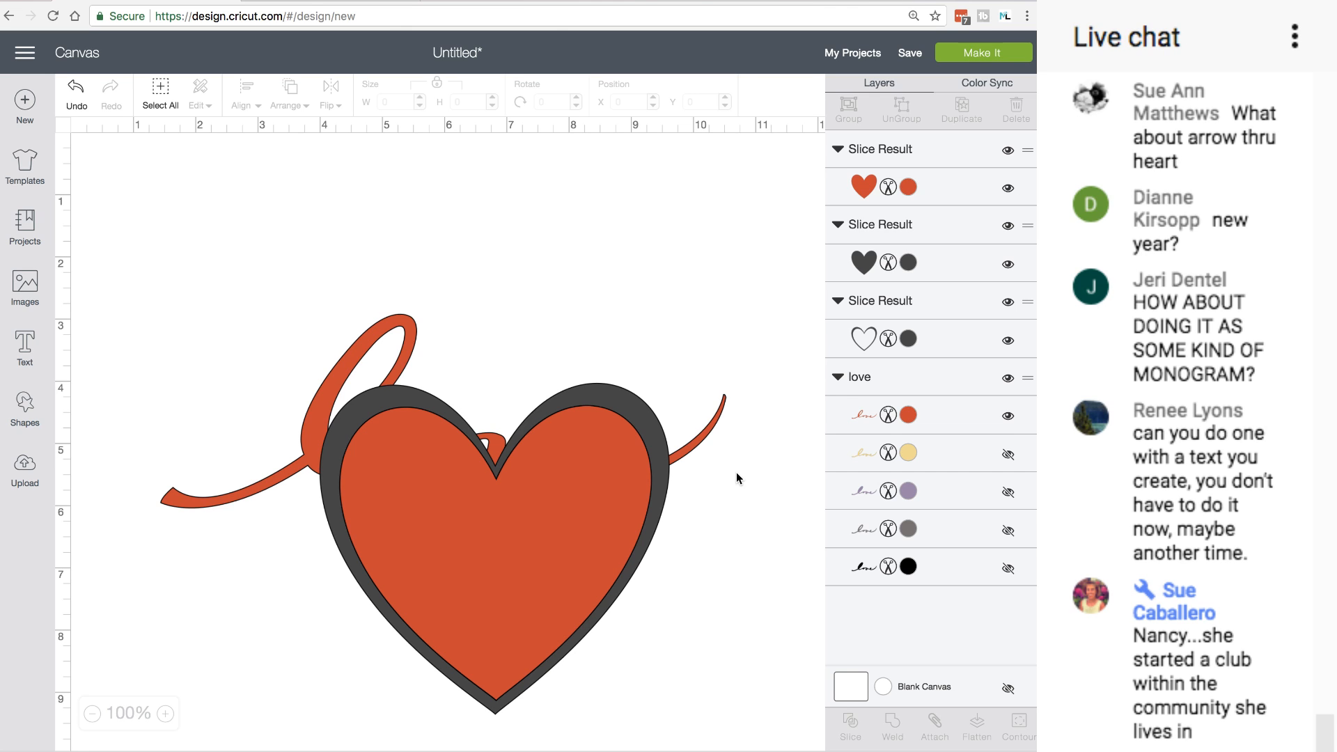
Delete the red and solid dark heart pieces and move the heart outline over the love lettering to about X 1.514, Y 1.32 in
left_click_drag(562, 507, 727, 657)
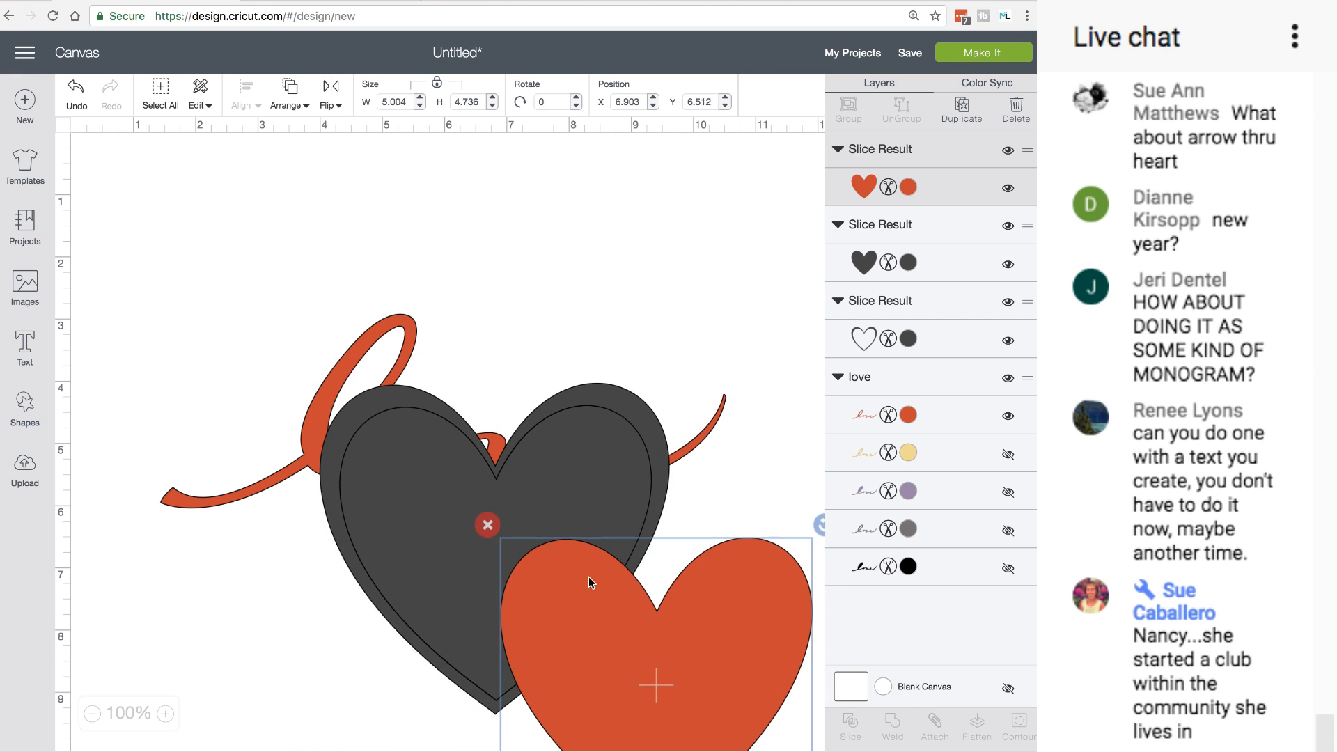
left_click(491, 528)
left_click_drag(493, 529, 445, 450)
left_click(397, 484)
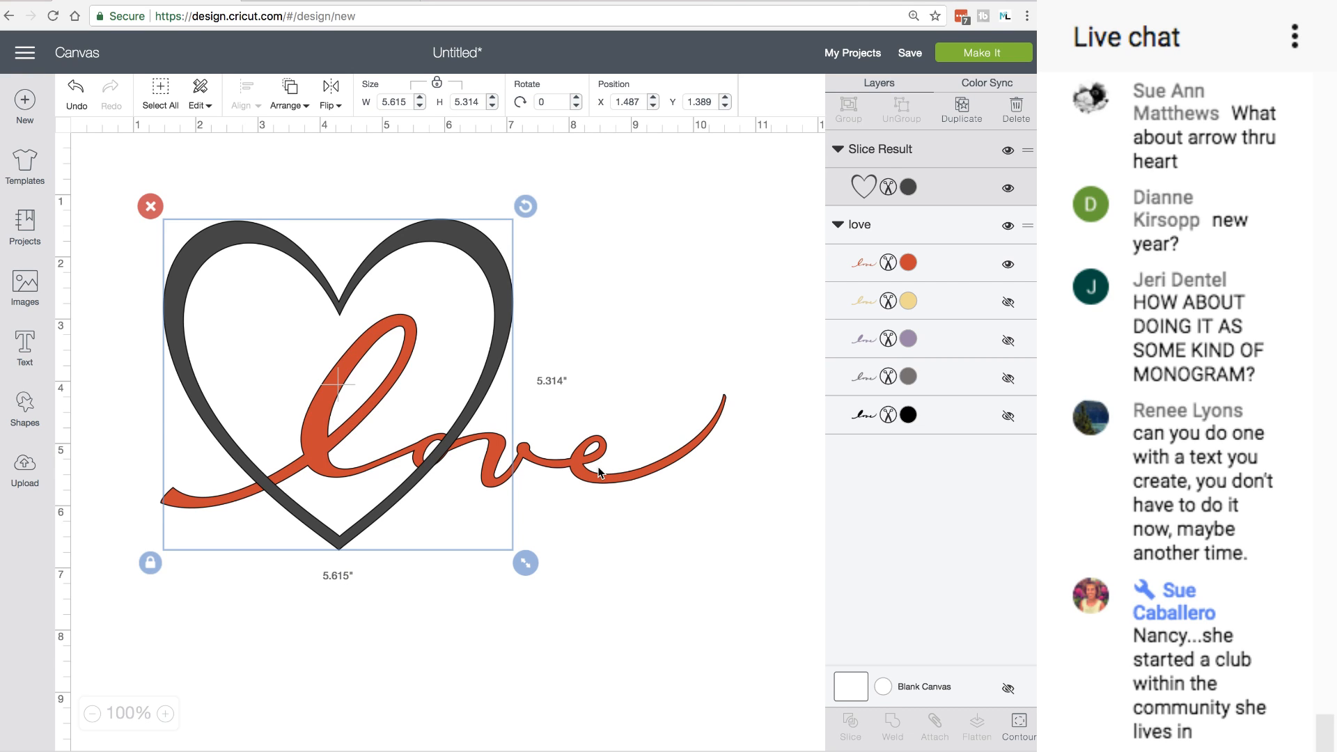
left_click(664, 535)
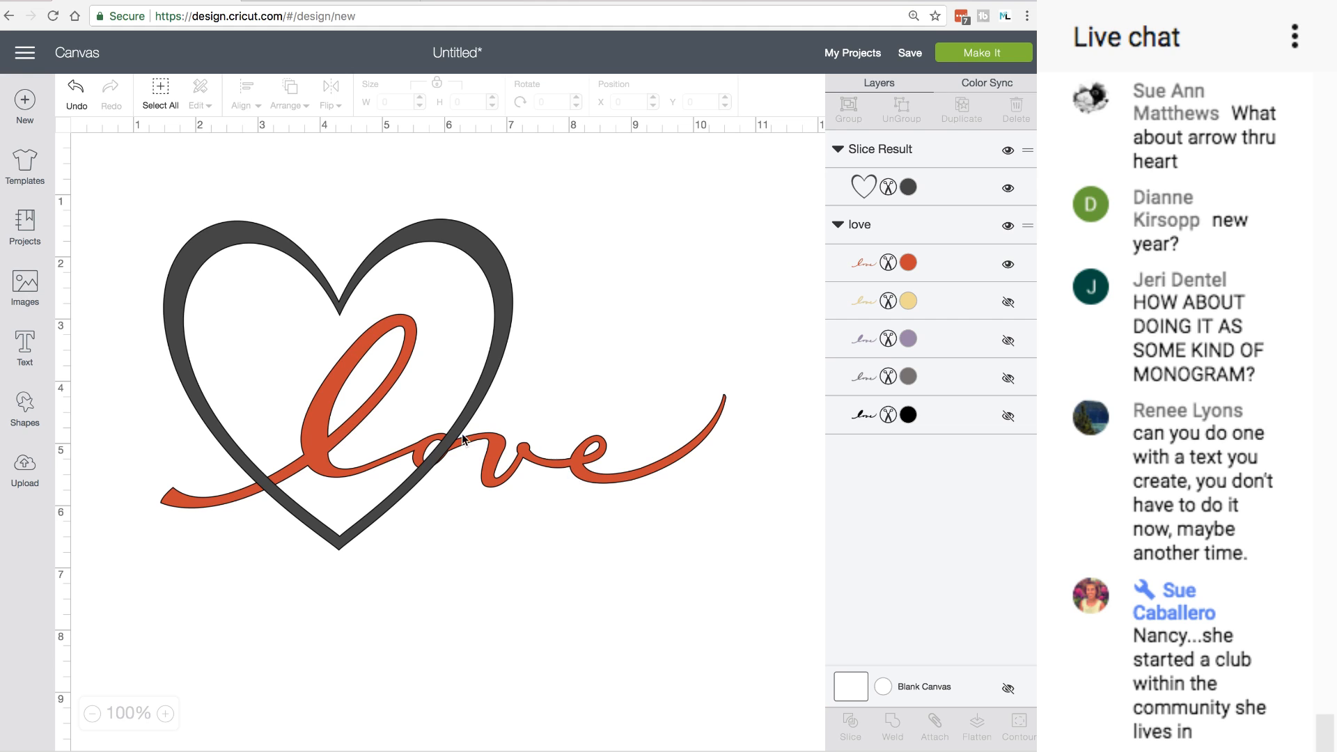
left_click_drag(462, 438, 464, 434)
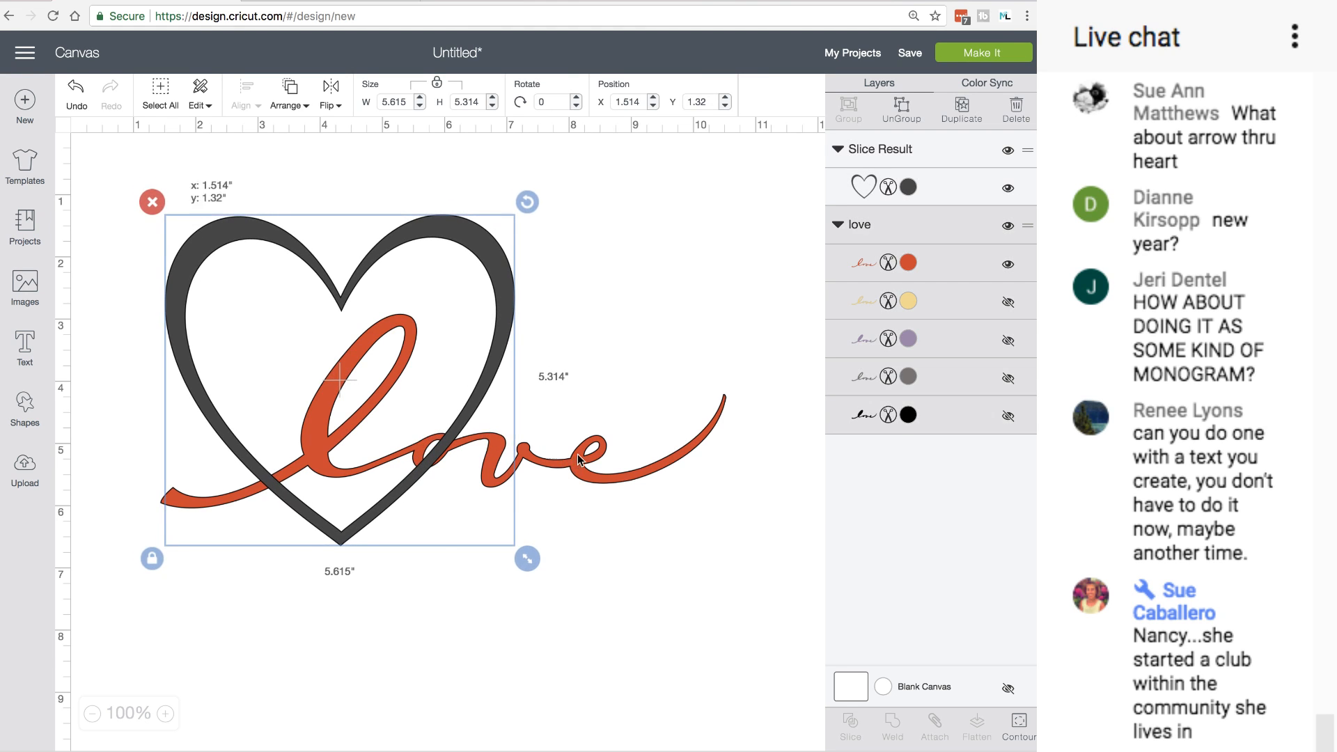
Move the love lettering to about X 1.236, Y 2.459 in across the heart outline and select both objects
left_click_drag(579, 460, 565, 433)
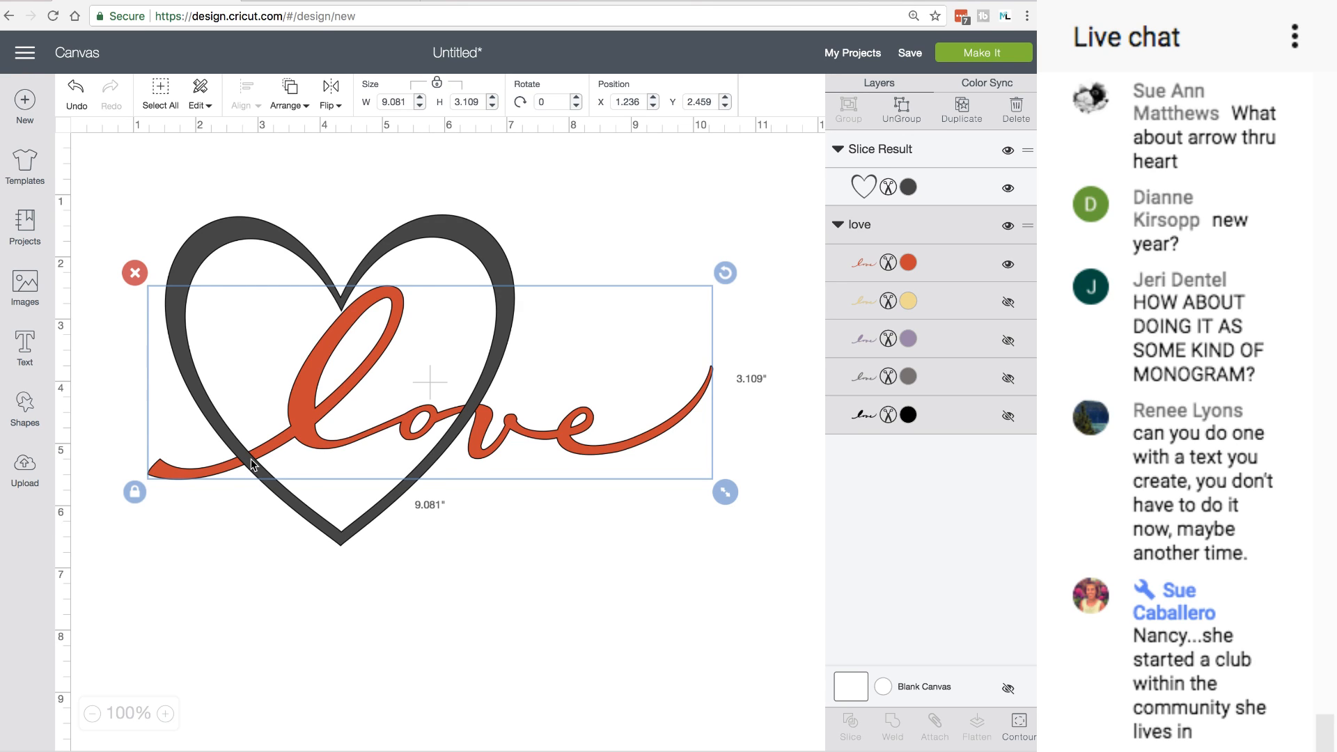
left_click(493, 585)
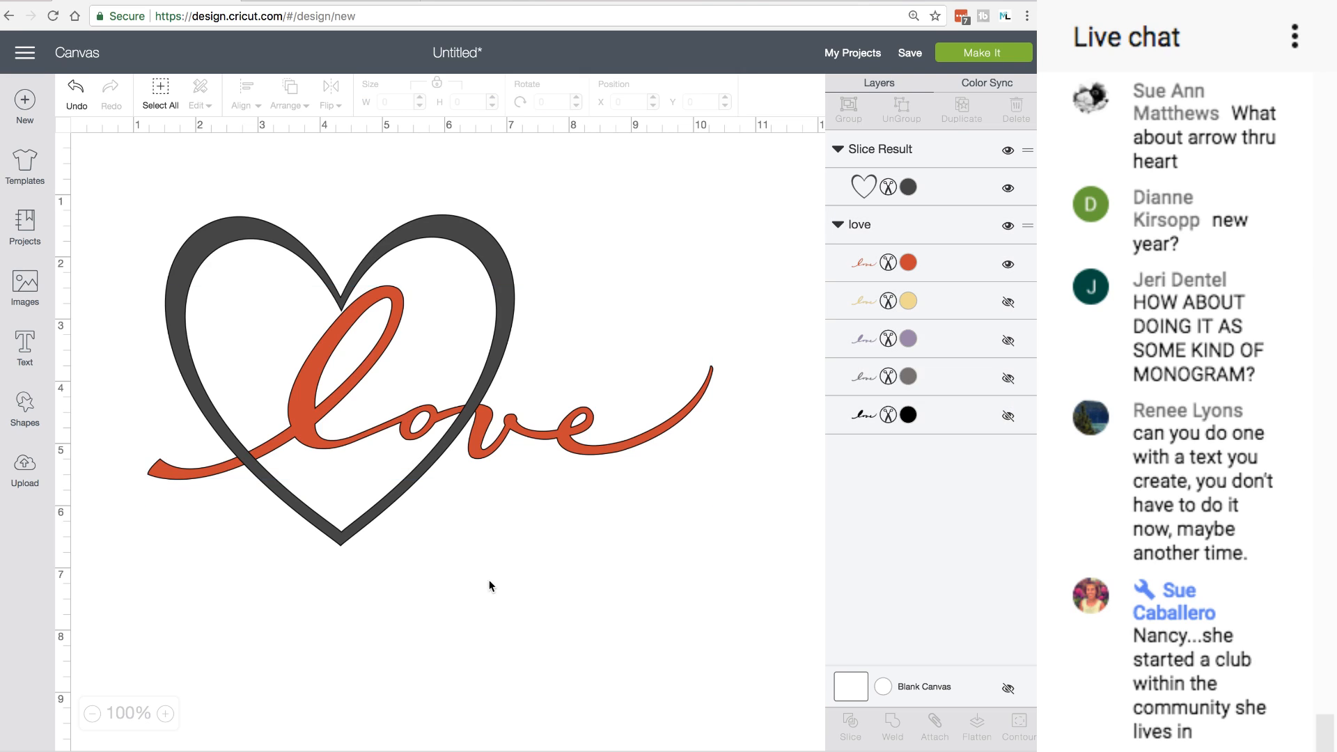
left_click_drag(575, 574, 226, 343)
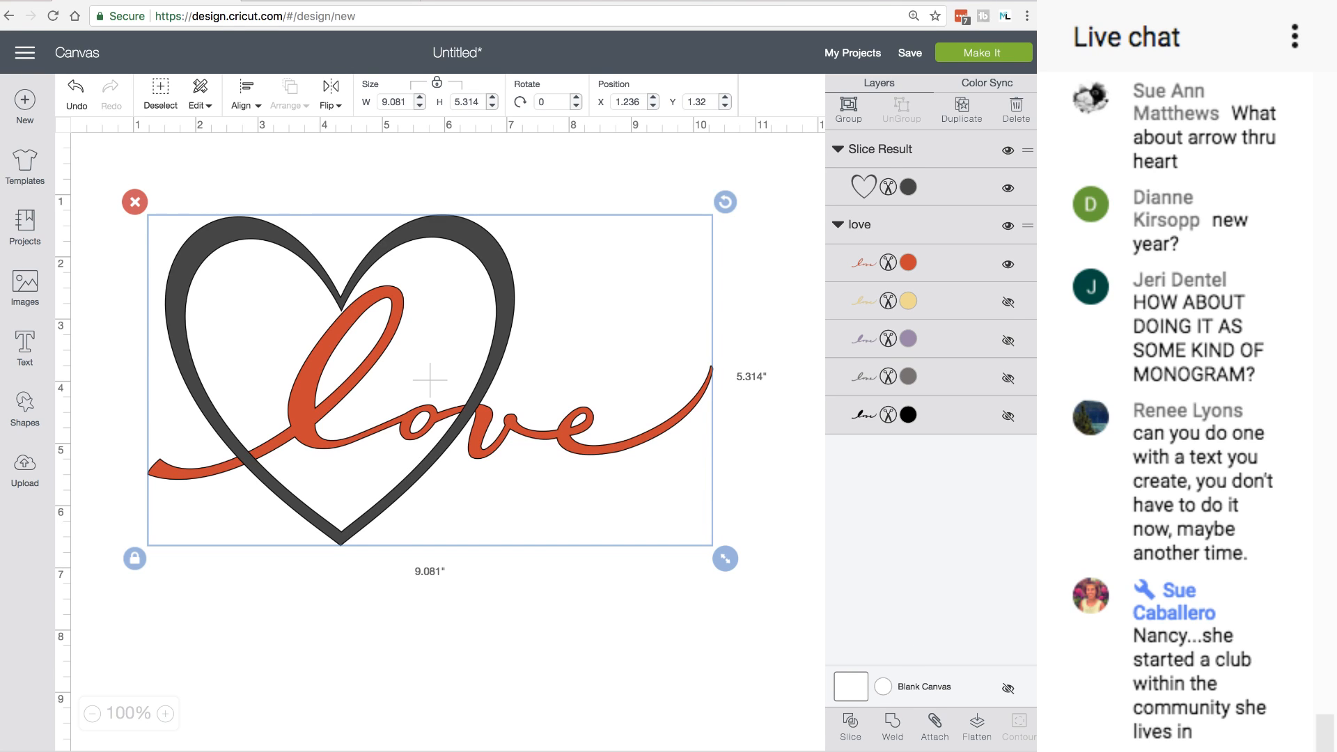
Show the hidden yellow, purple, grey and black love layers and hide them again
left_click(1008, 306)
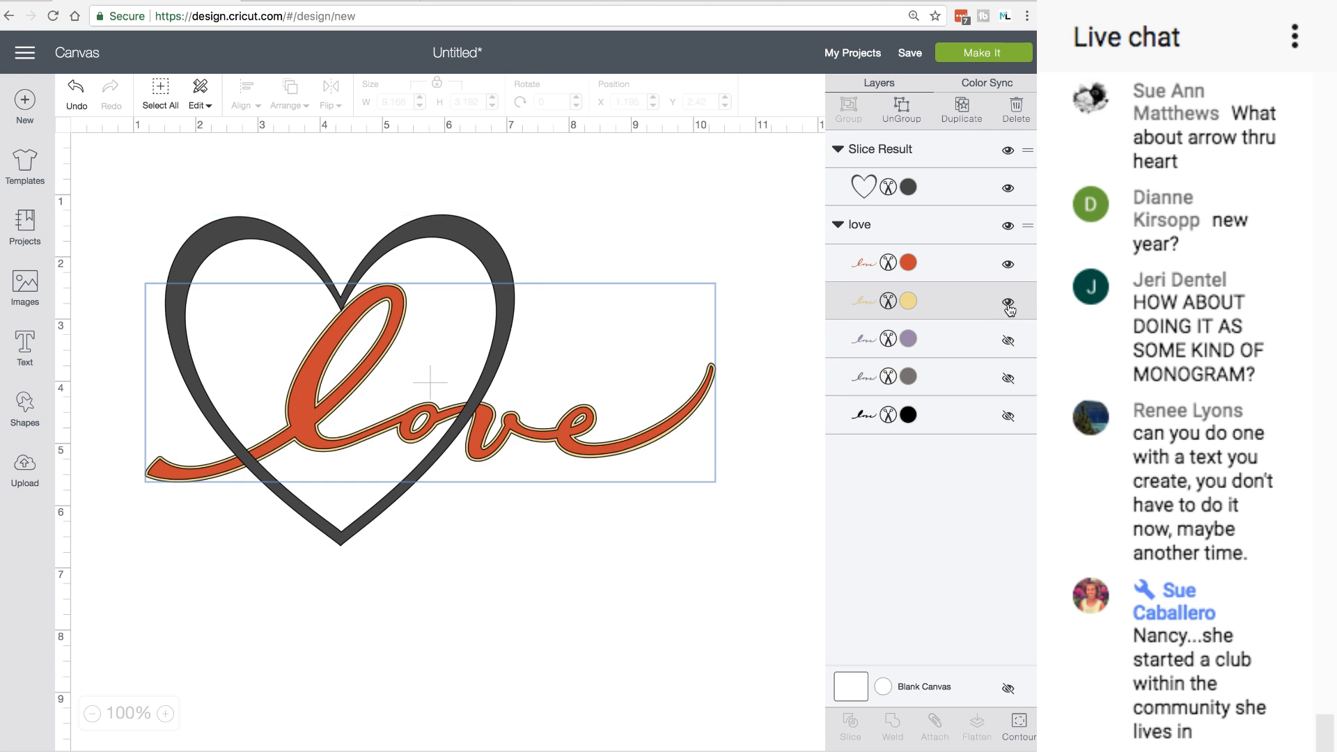
left_click(1009, 340)
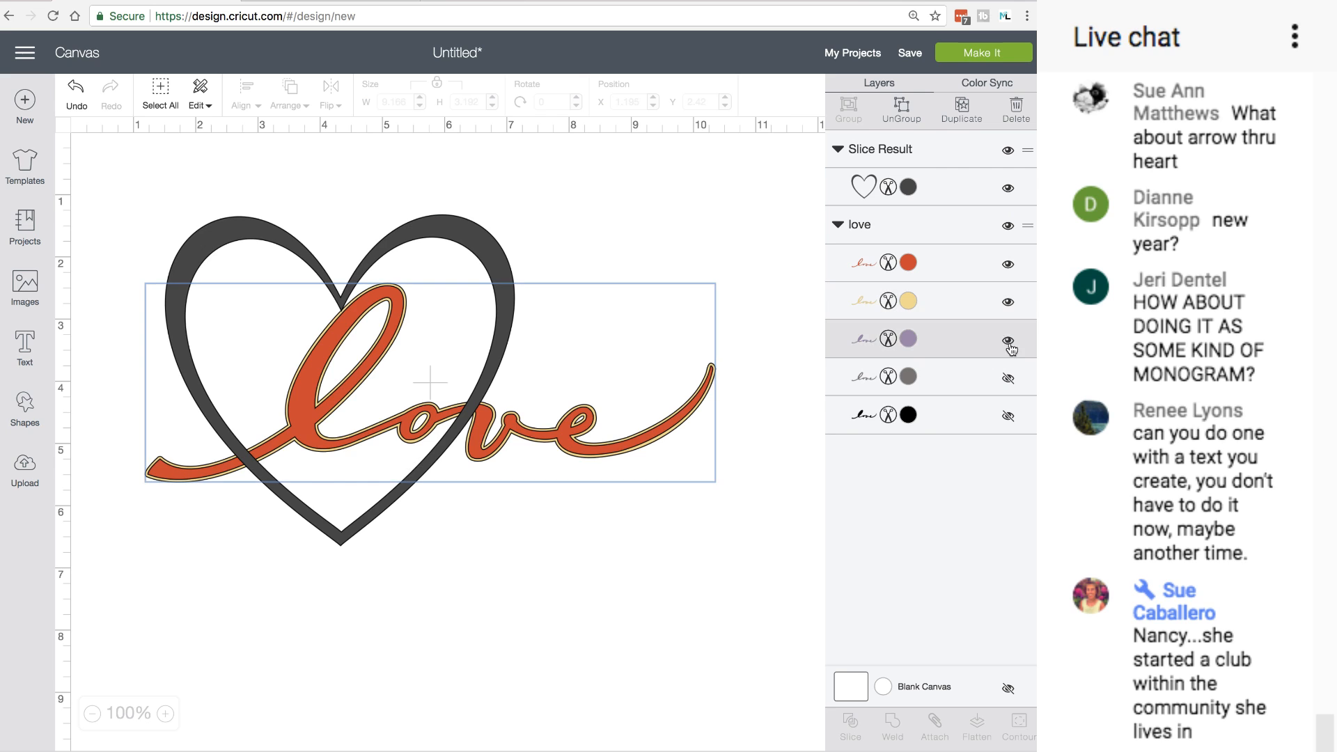
left_click(1009, 382)
left_click(1009, 417)
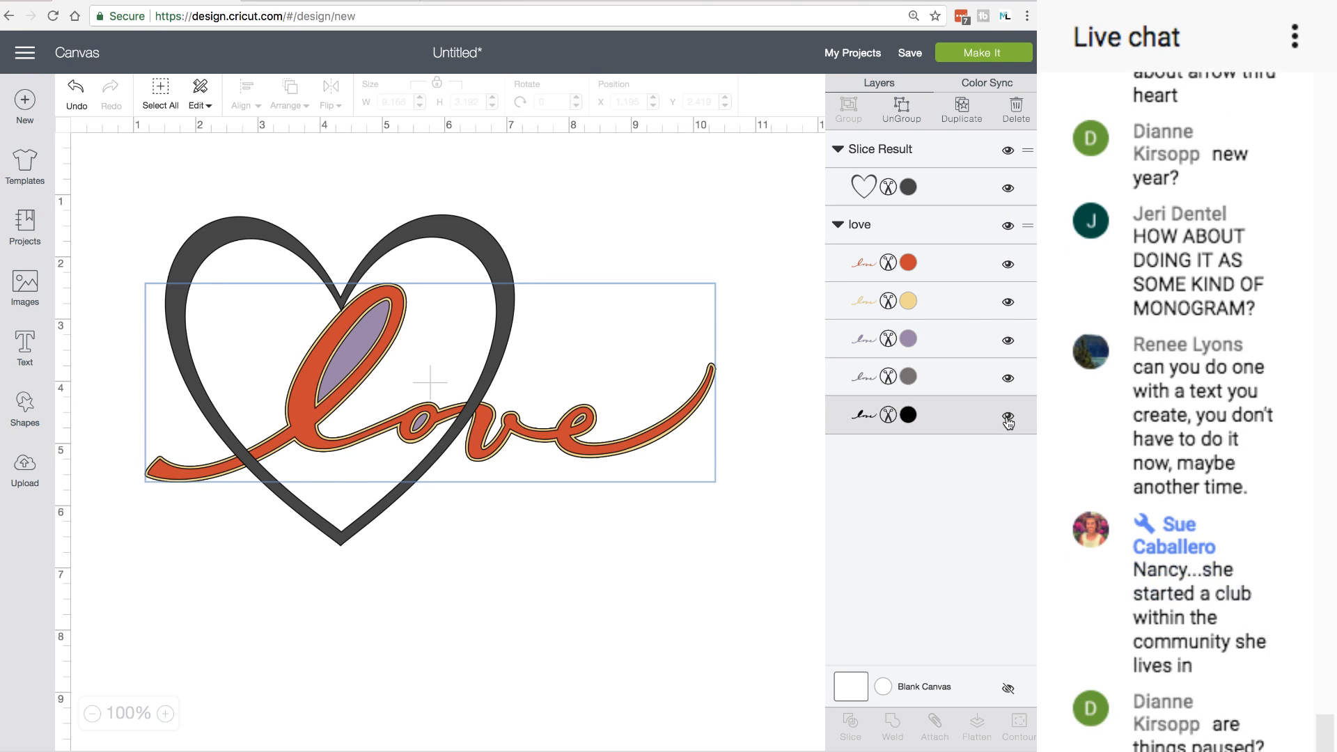
left_click(1008, 418)
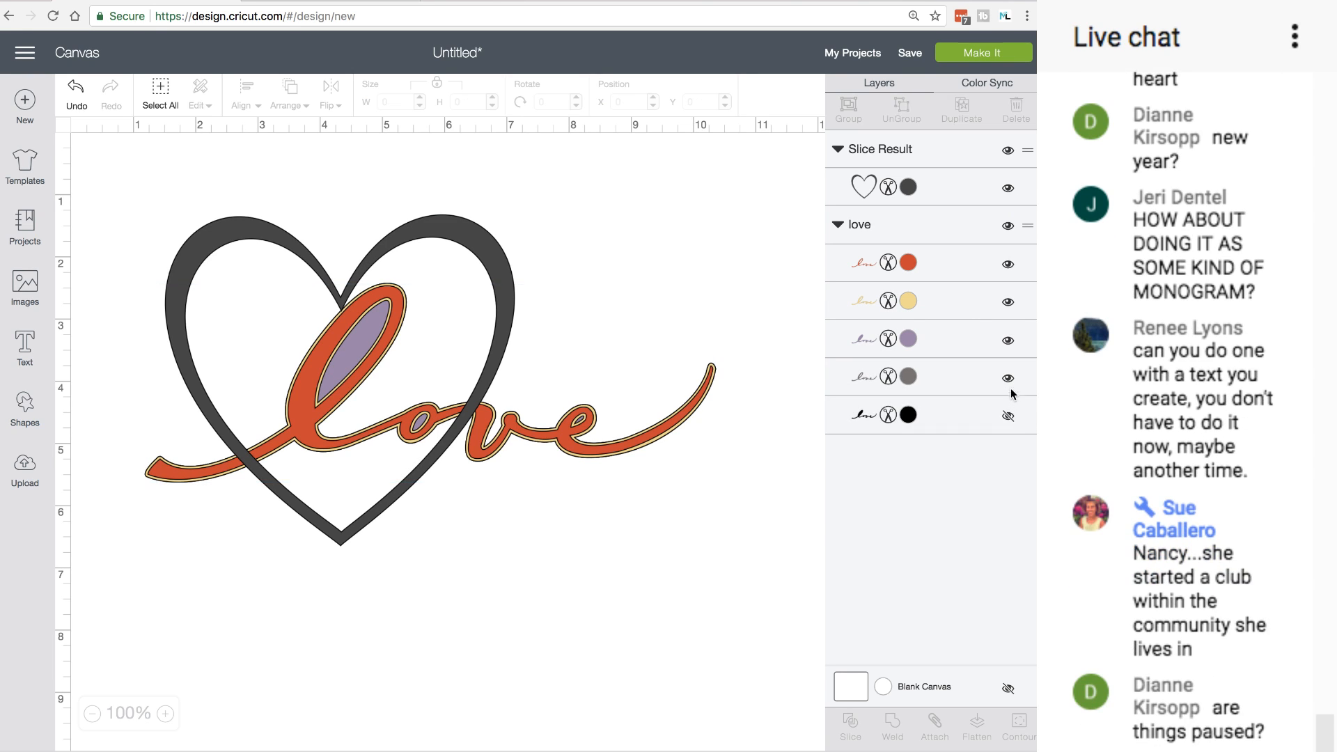
left_click(1009, 340)
left_click(1008, 302)
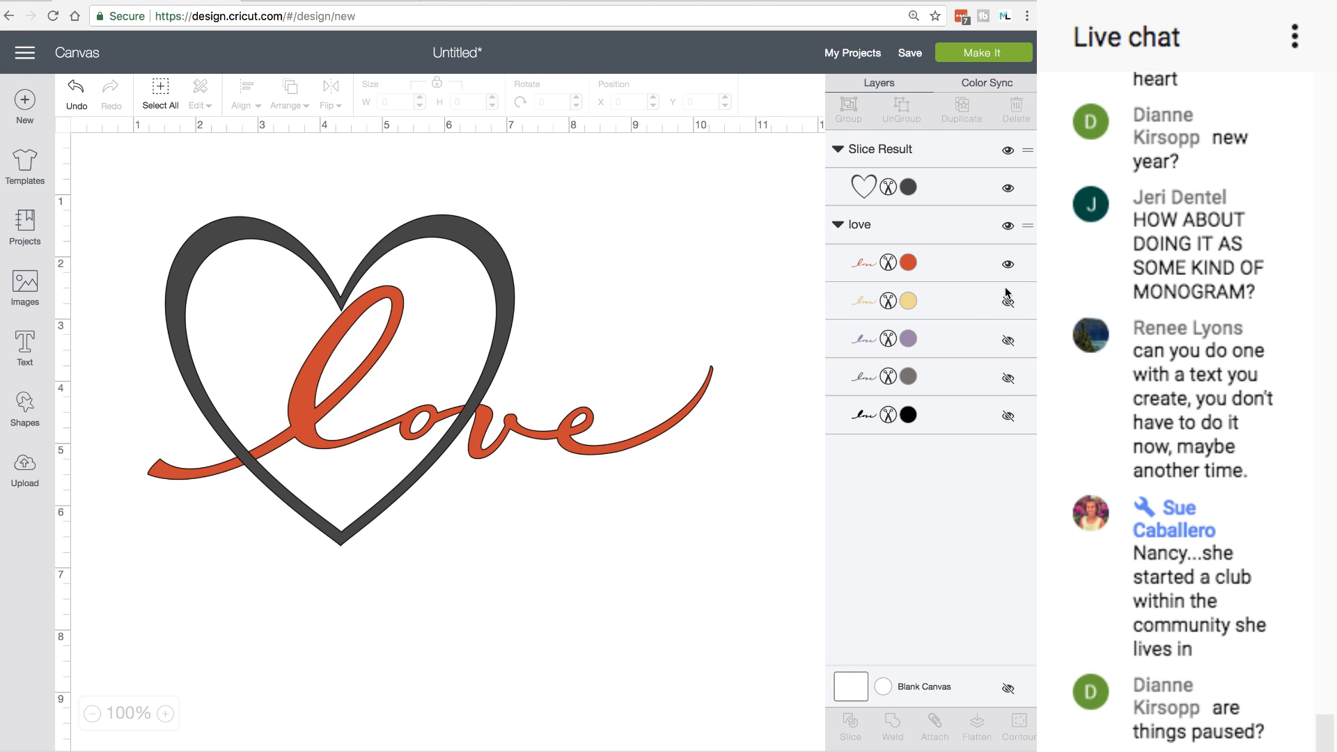
Select the heart outline and the red love lettering together and slice them
left_click(617, 466)
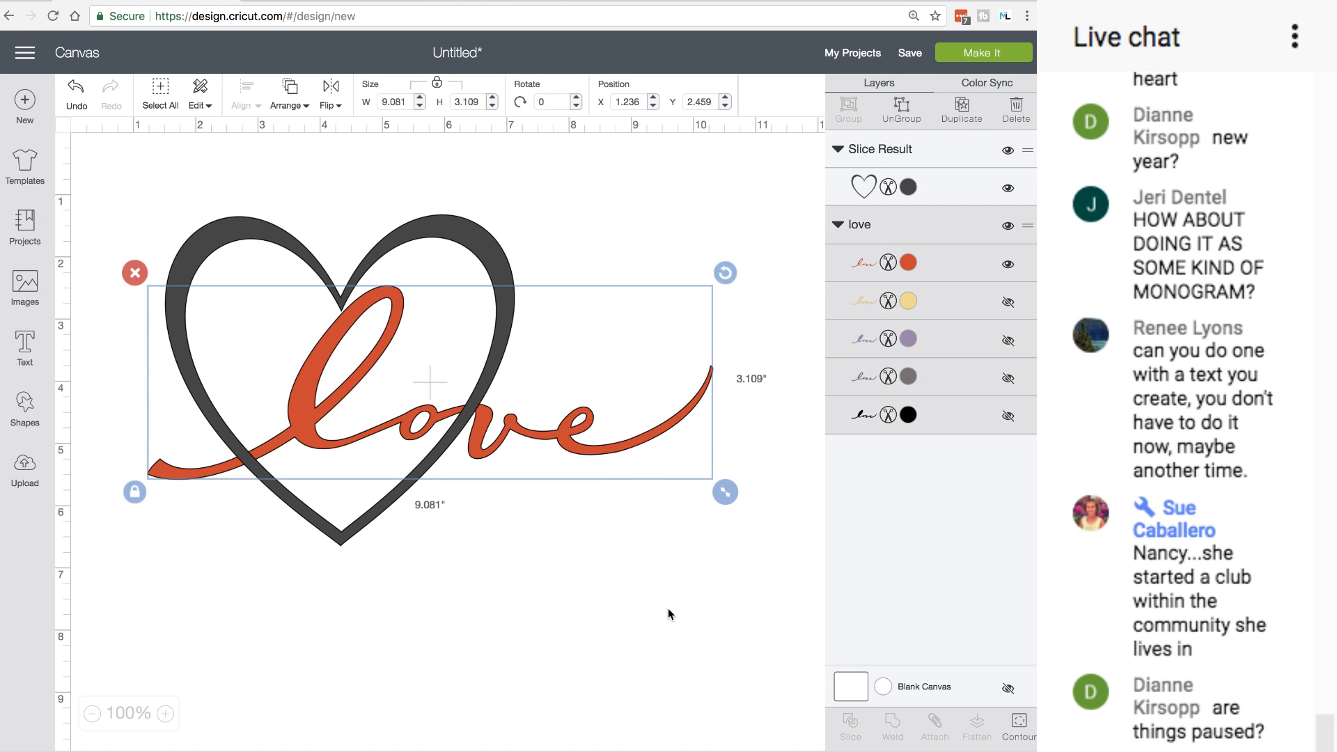
left_click_drag(667, 608, 232, 289)
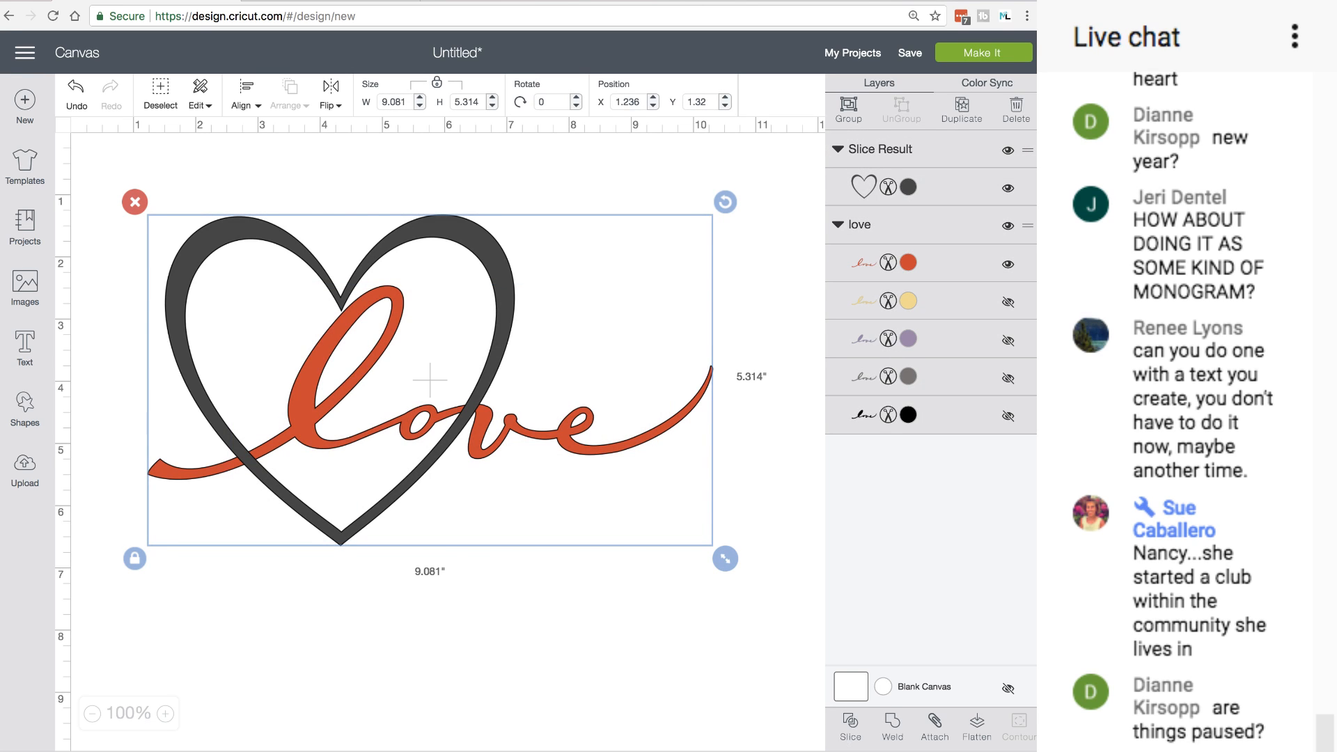
left_click(857, 728)
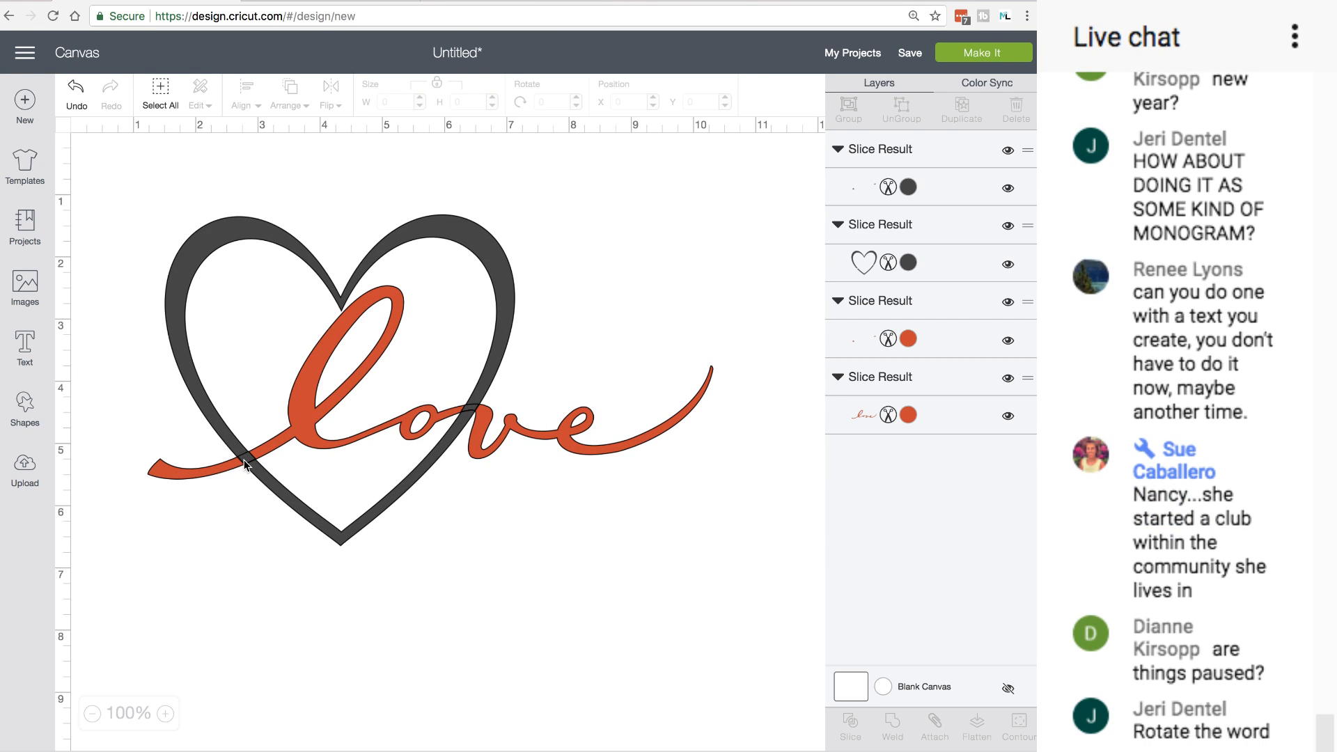
Move the dark overlap pieces below the heart to about X 3.257, Y 7.124 in and undo the stray move that follows
left_click_drag(245, 461, 281, 633)
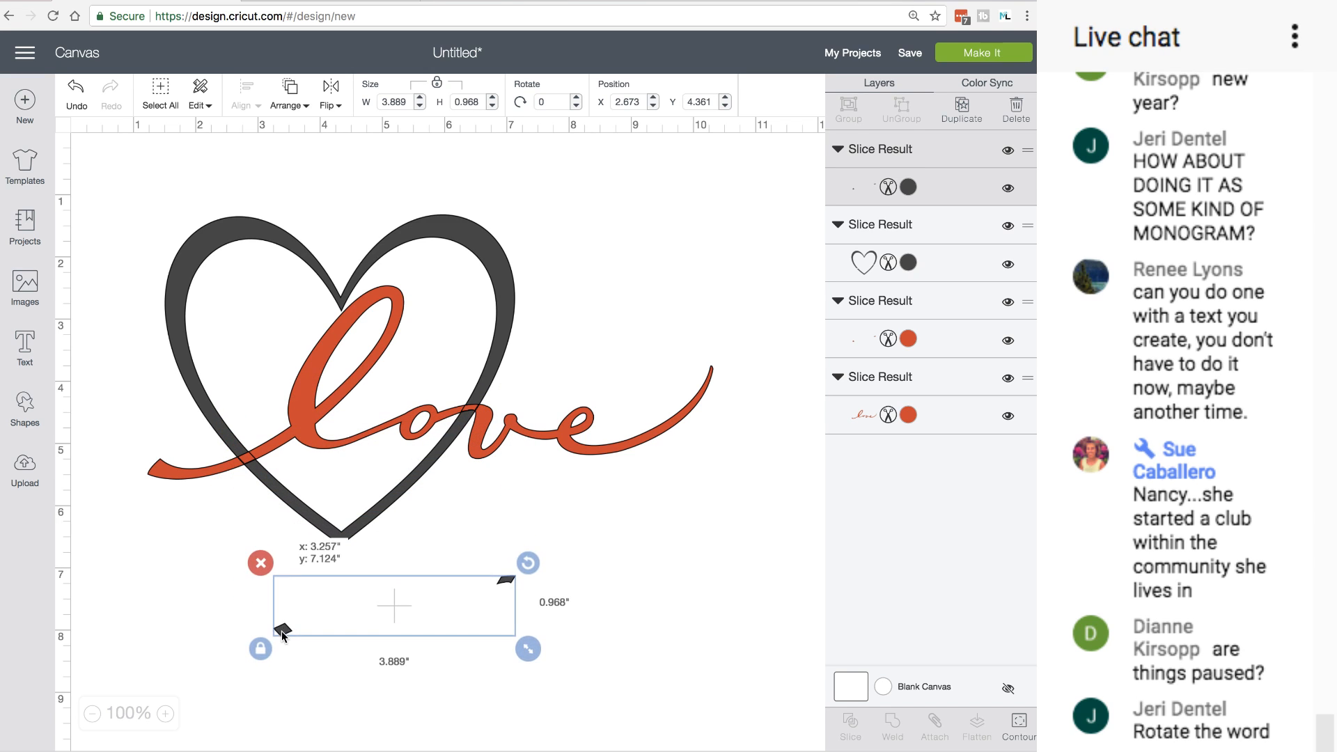
left_click(252, 471)
mouse_move(255, 474)
left_mouse_down()
mouse_move(262, 494)
mouse_move(248, 459)
left_mouse_up()
left_click(78, 92)
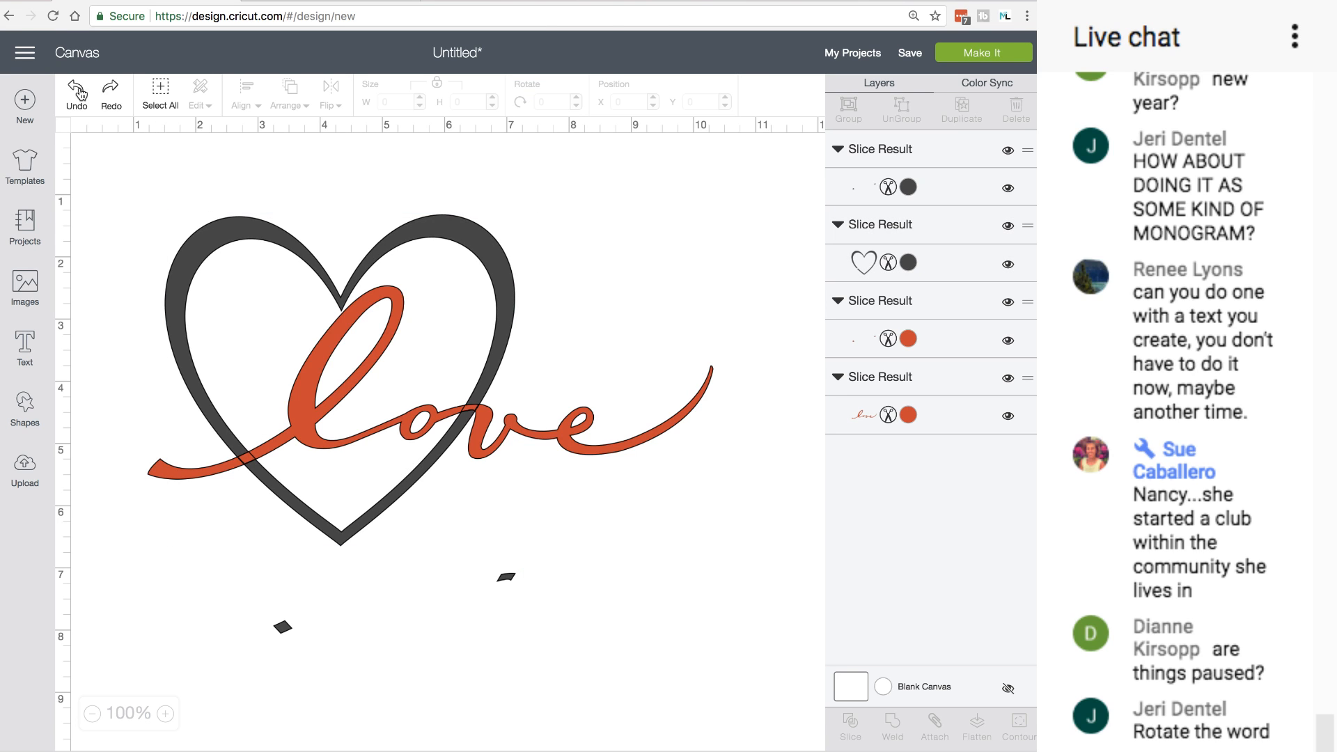
Send the heart outline to the back and move the red overlap pieces below it to about X 3.076, Y 6.444 in
left_click(248, 464)
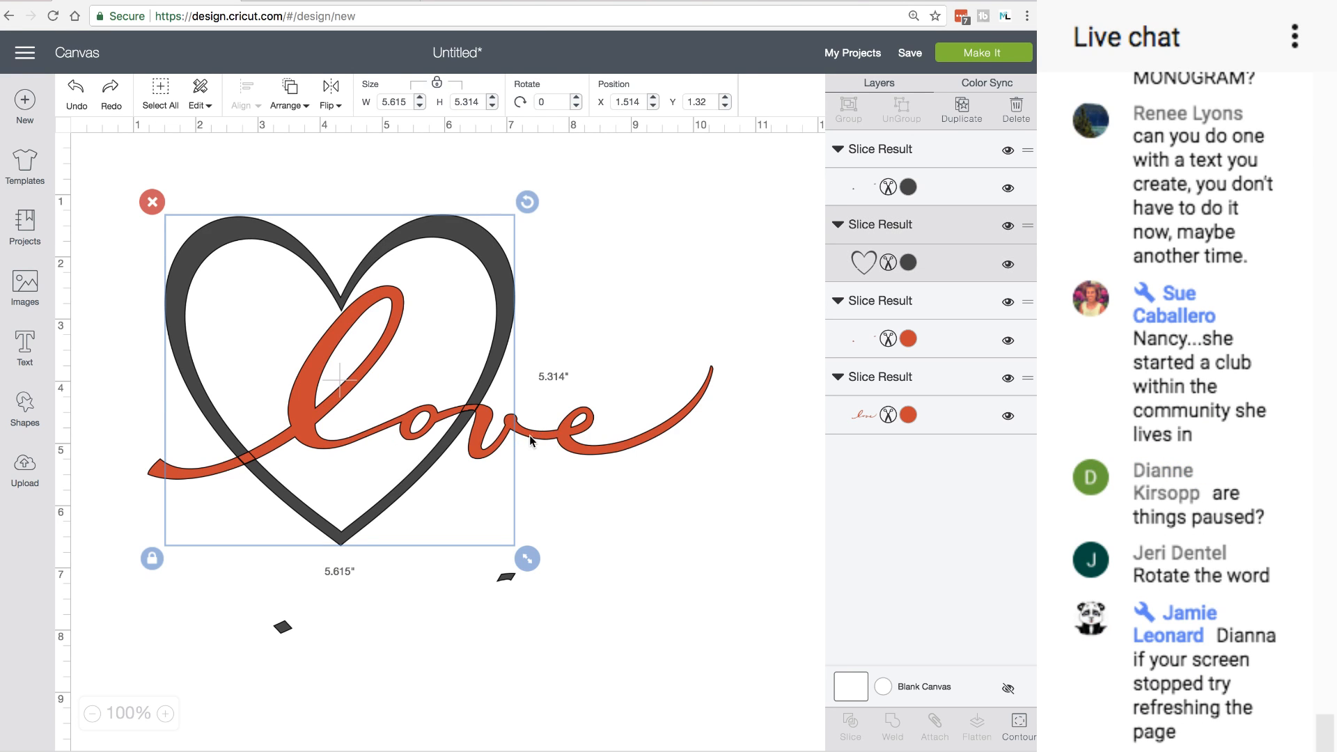
left_click(298, 94)
left_click(280, 134)
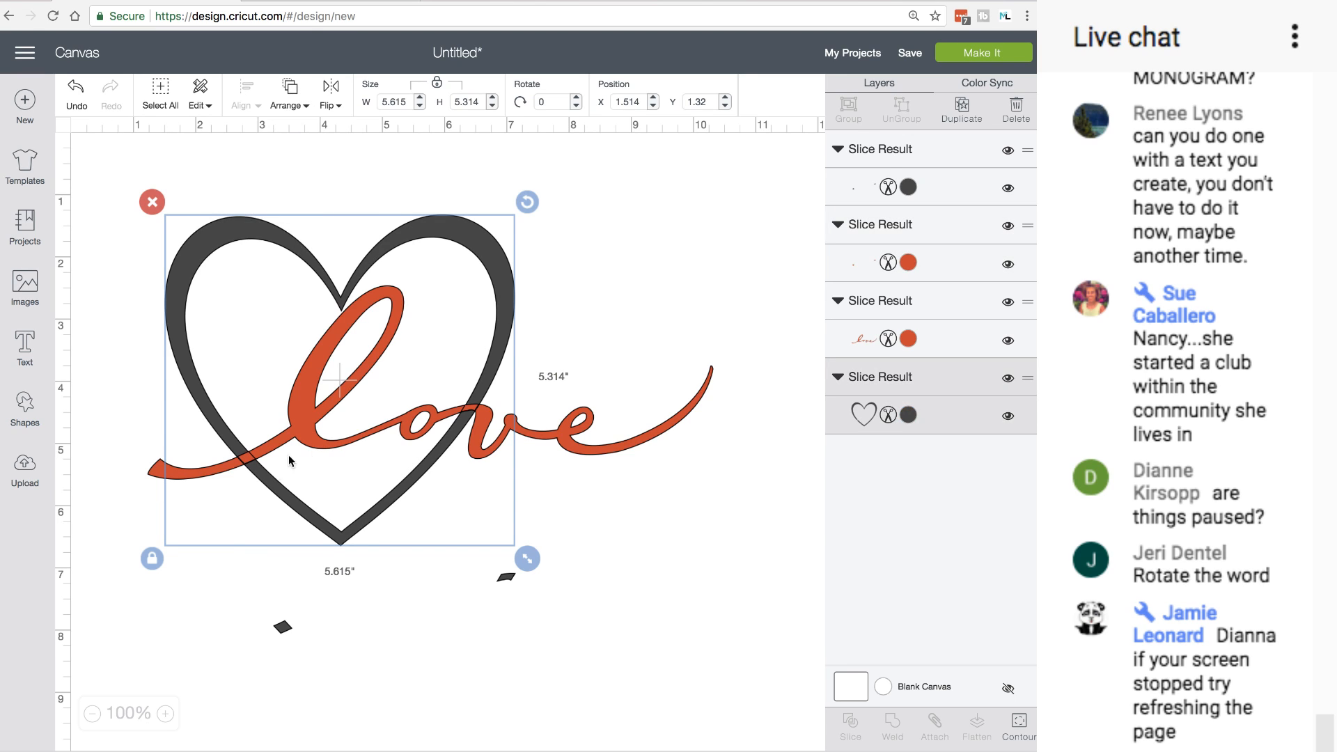
left_click(229, 607)
left_click_drag(250, 465, 273, 589)
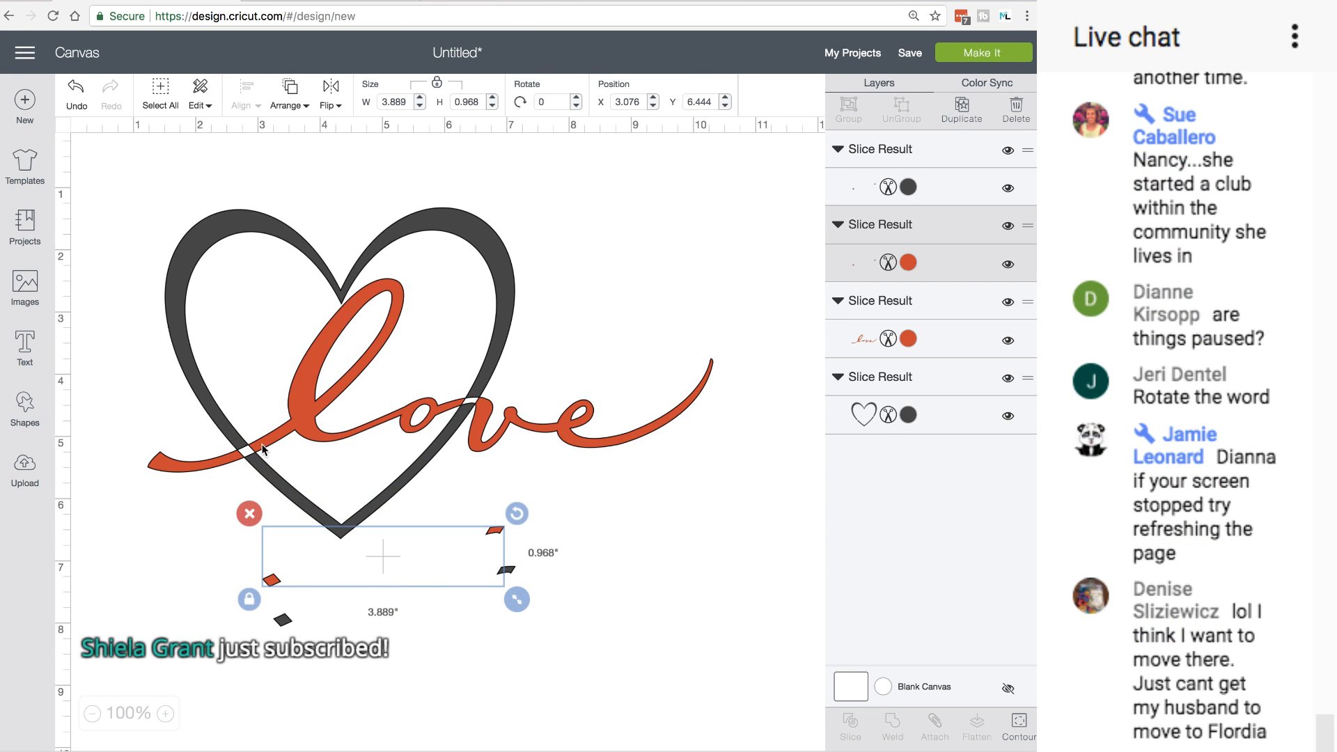
Hide the upper-right contour of the red overlap pieces, keeping only the lower-left diamond
left_click(1019, 725)
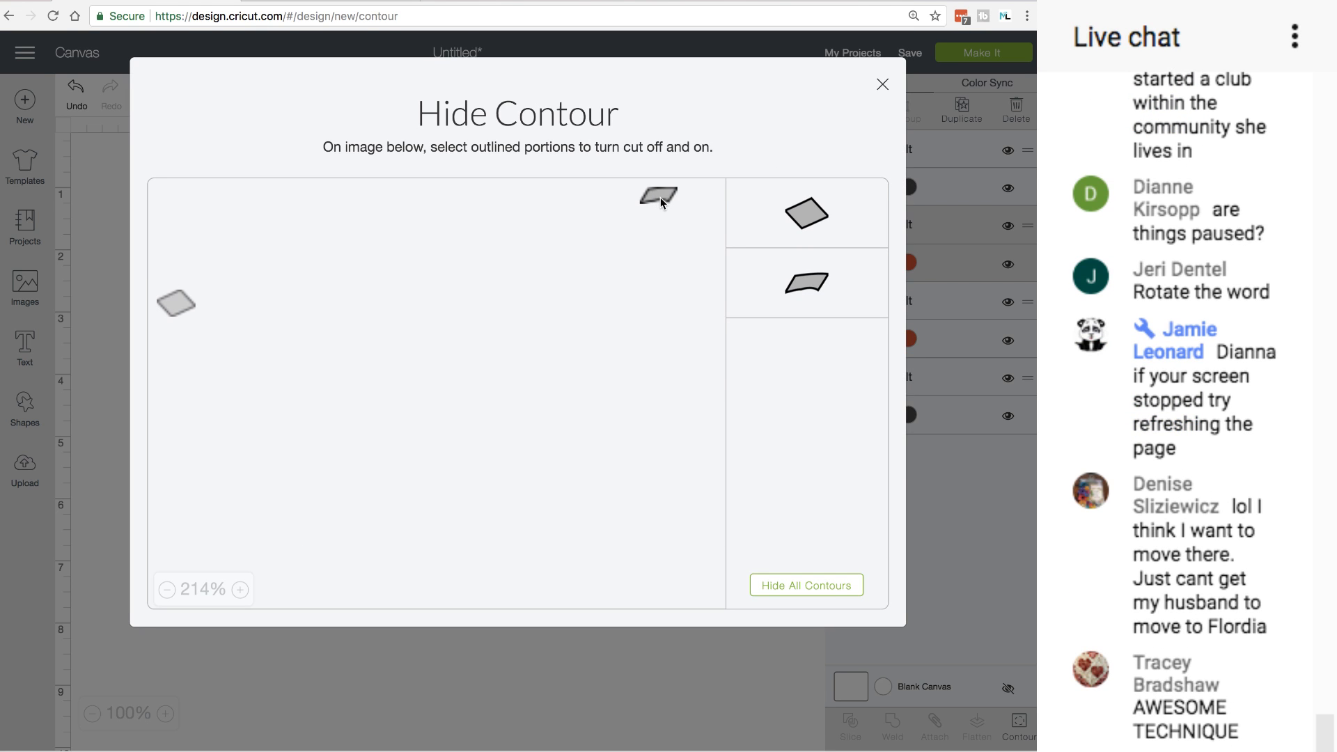
left_click(660, 198)
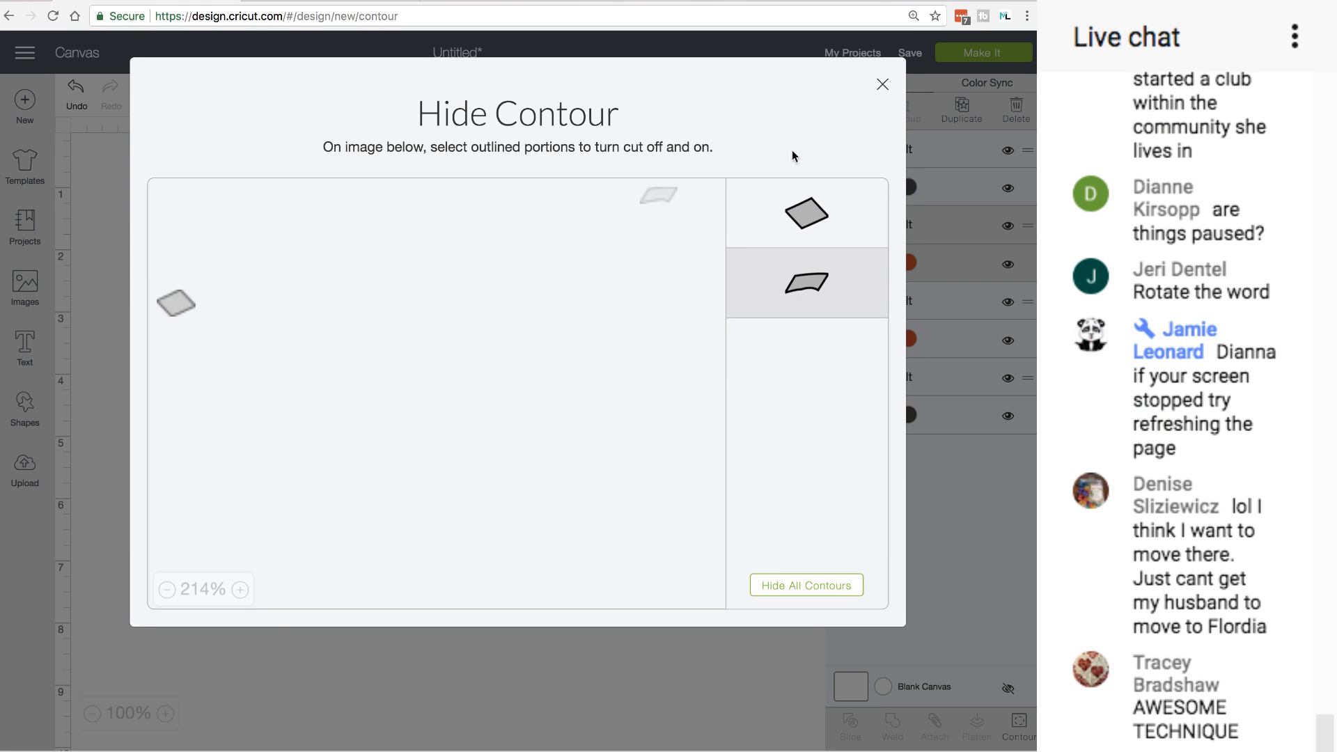
left_click(882, 86)
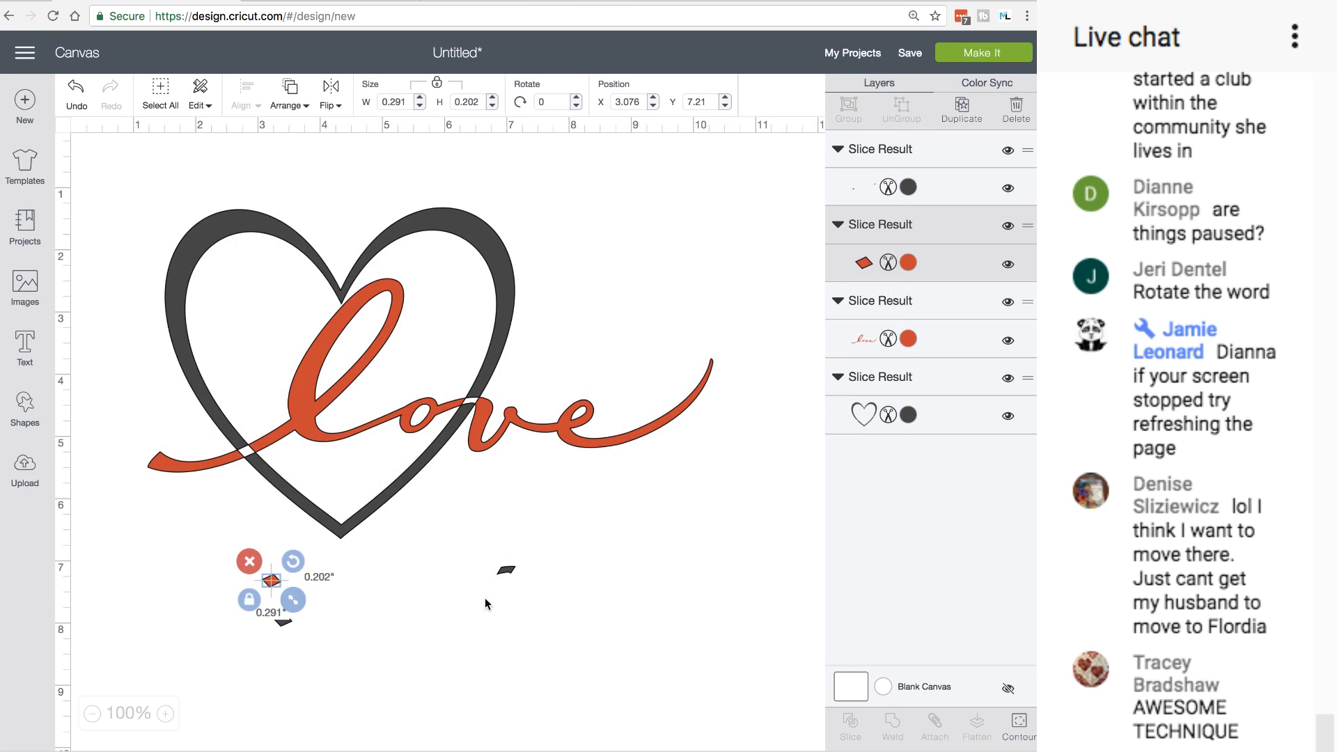
Hide the upper-right contour of the dark overlap pieces, keeping only the lower-left diamond
left_click(508, 570, "shift")
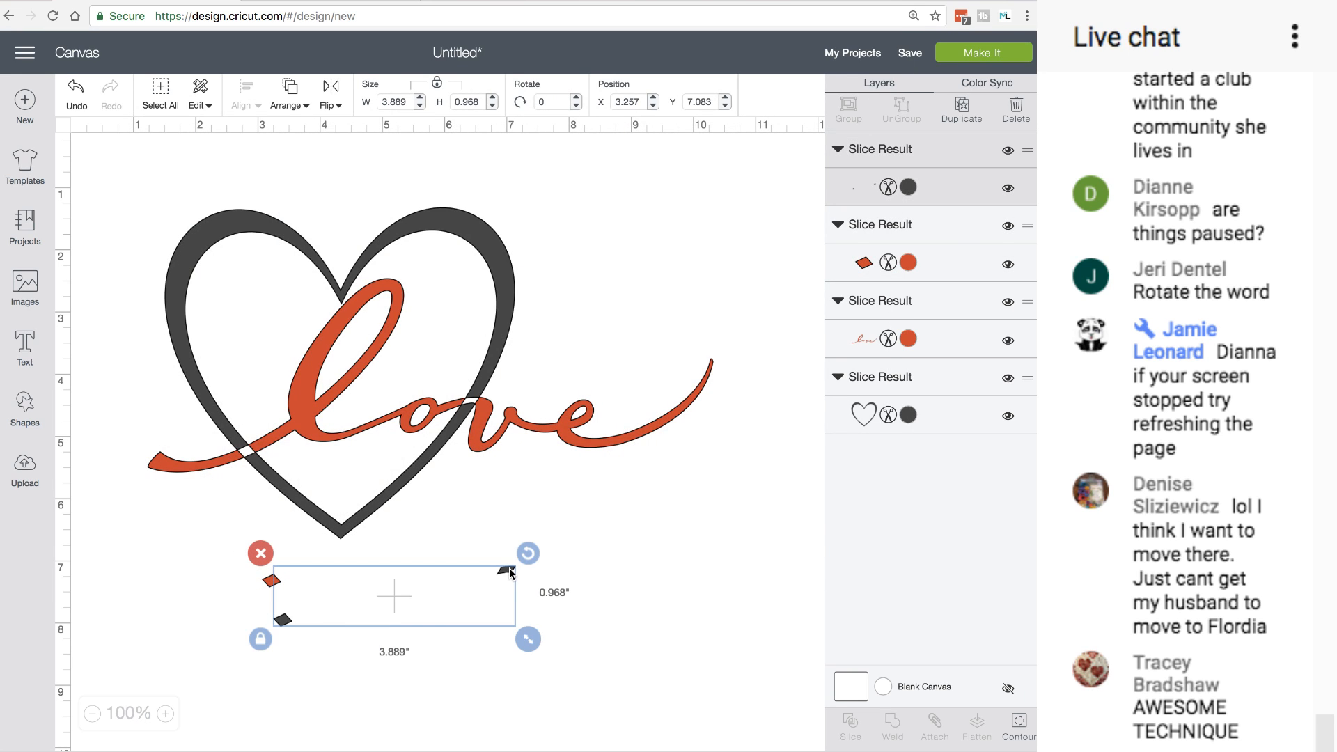
left_click(1022, 727)
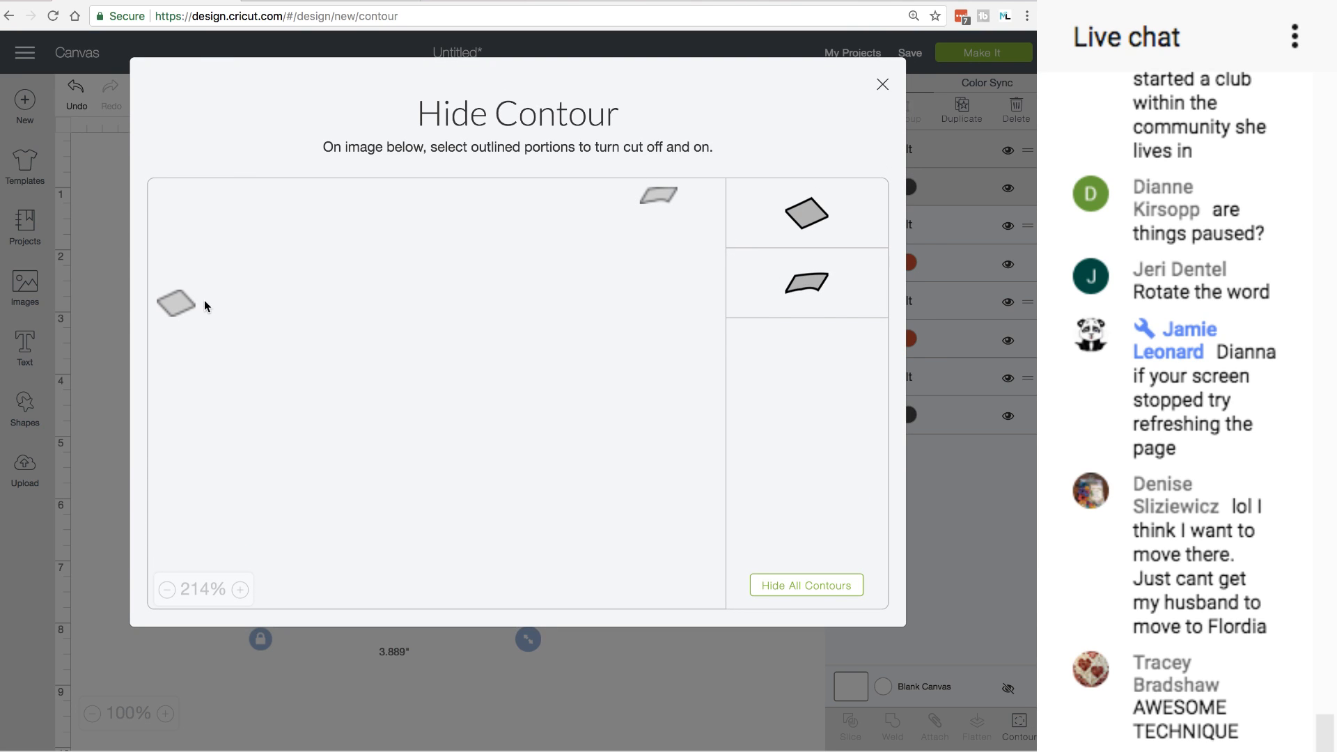
left_click(662, 196)
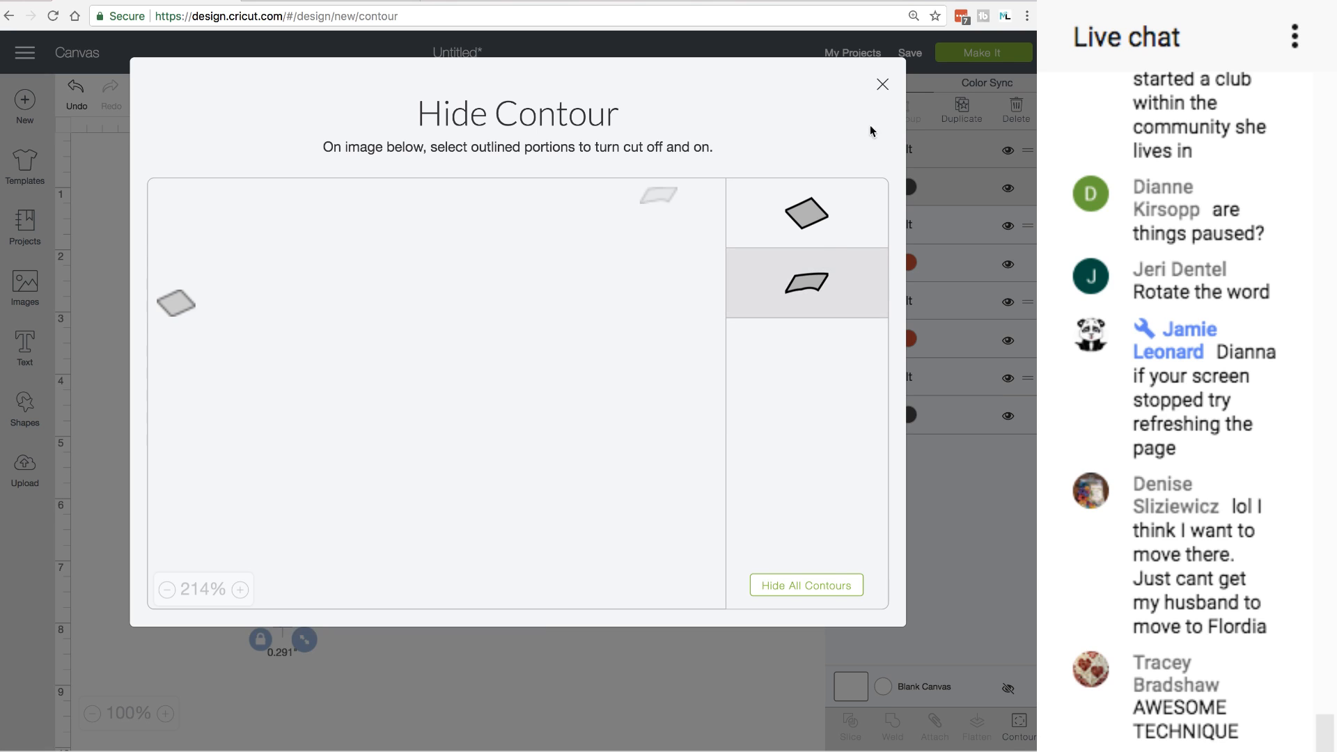
left_click(881, 85)
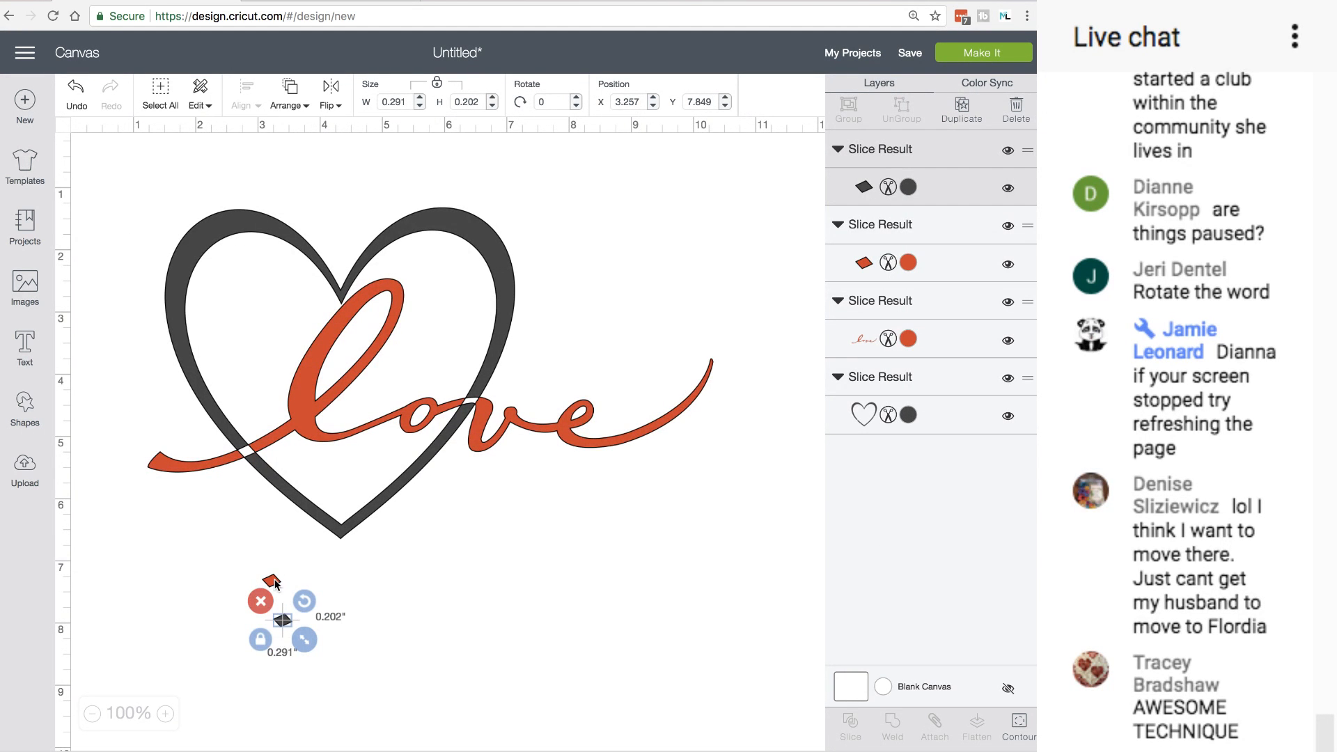
Place the red diamond over the heart's left crossing with the lettering and the dark diamond over the right crossing
left_click_drag(272, 581, 250, 453)
left_click_drag(283, 621, 471, 403)
left_click(513, 606)
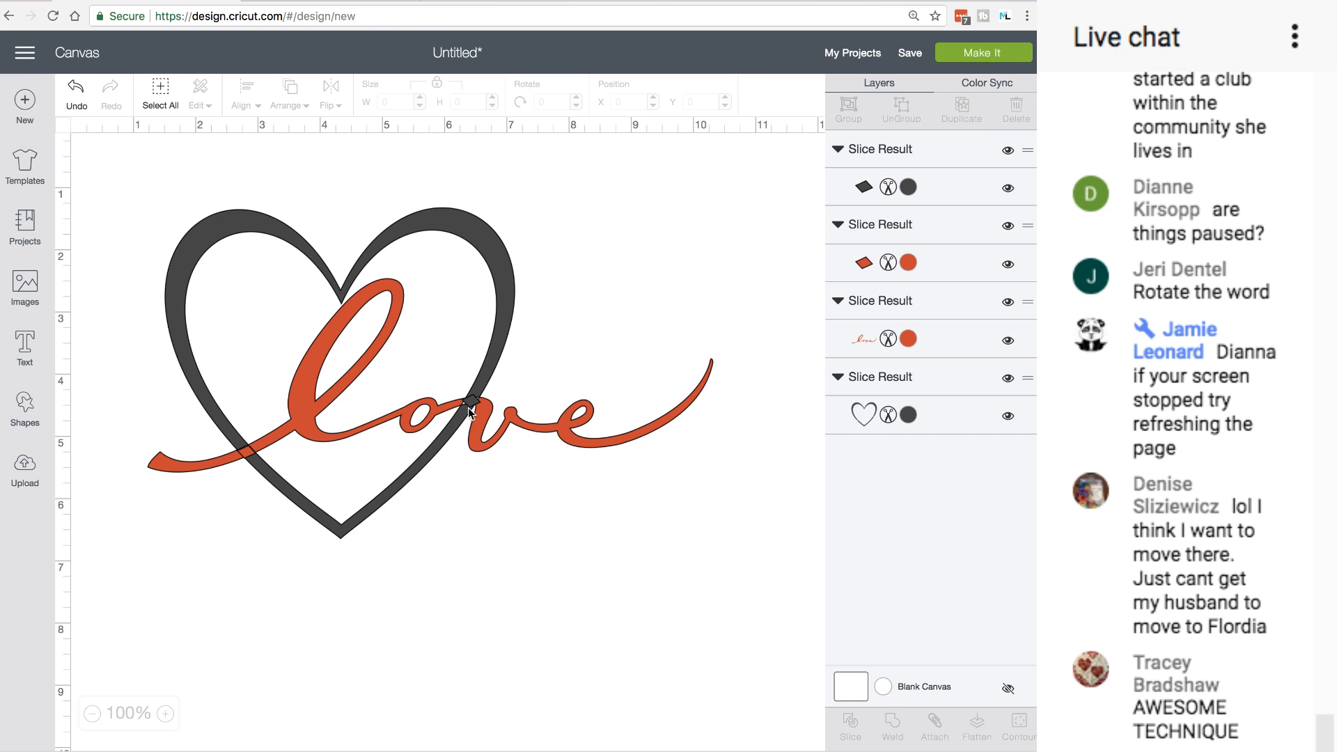
Enlarge the red diamond to about 0.33 × 0.229 in and position it over the left crossing at about X 2.658, Y 5.124 in
left_click(166, 714)
left_click(166, 713)
left_click(165, 713)
scroll(295, 574, "down", 5)
scroll(294, 574, "right", 3)
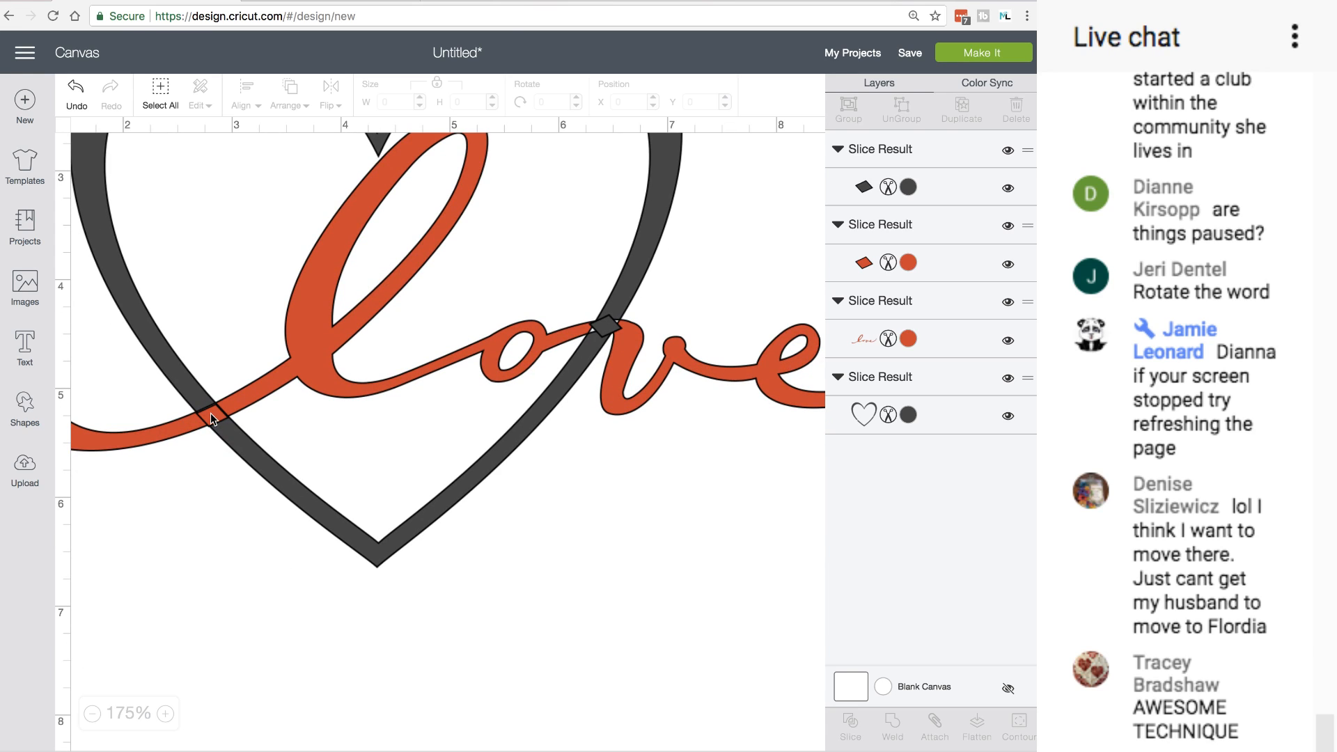
left_click(211, 414)
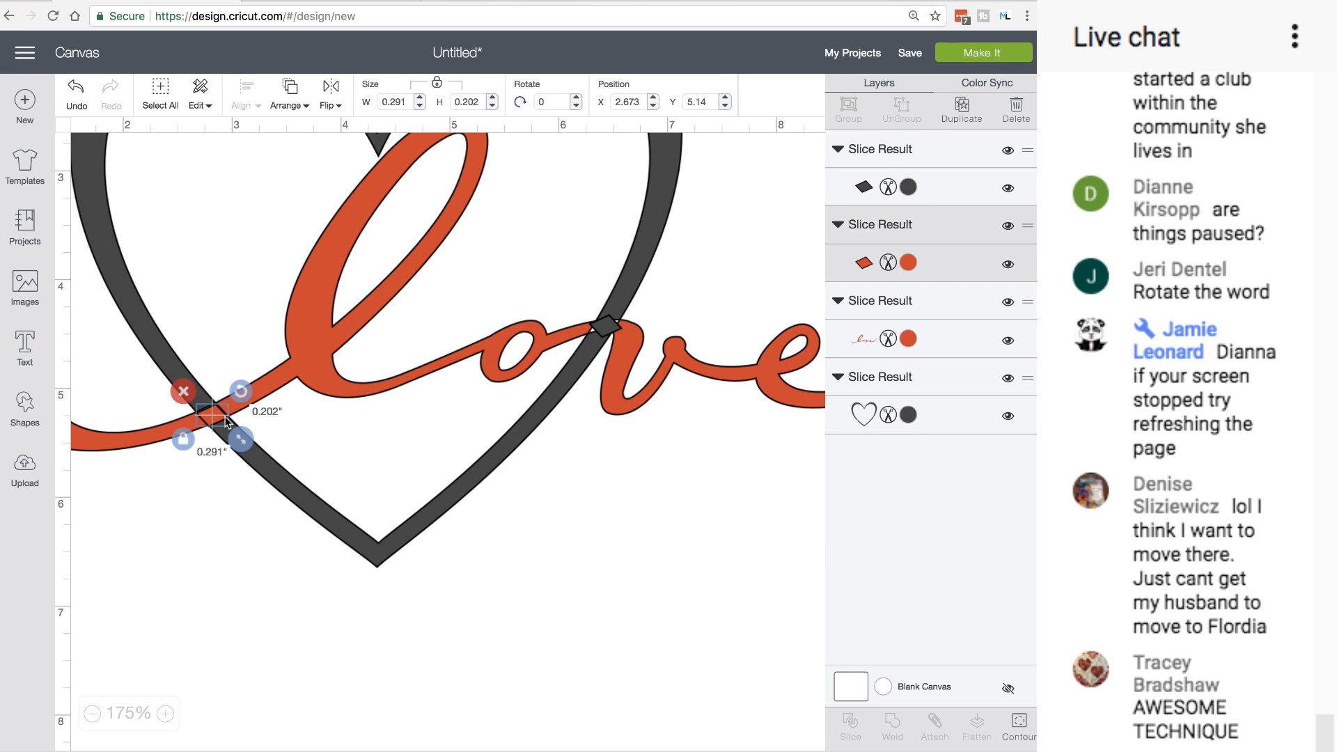
left_click_drag(240, 439, 207, 418)
Try to weld the enlarged red diamond to the love lettering, and undo the weld
left_click(131, 432)
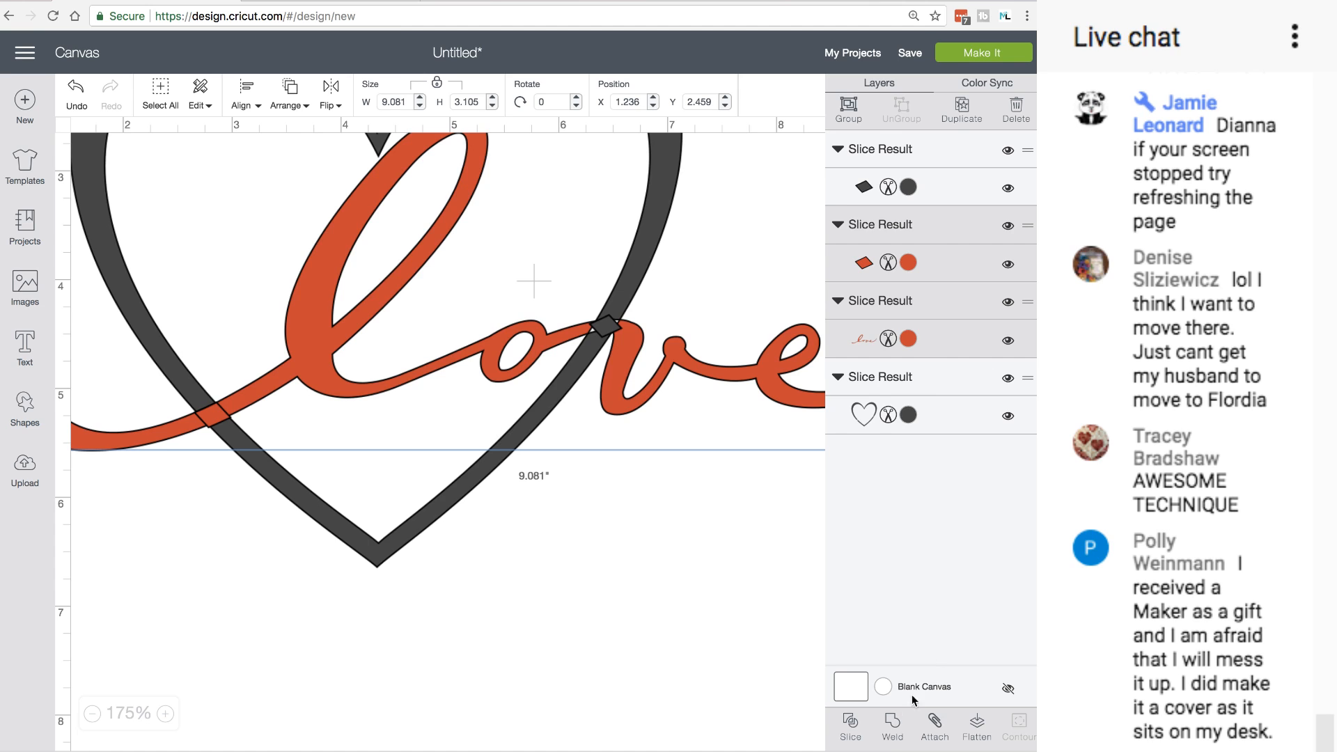
left_click(895, 731)
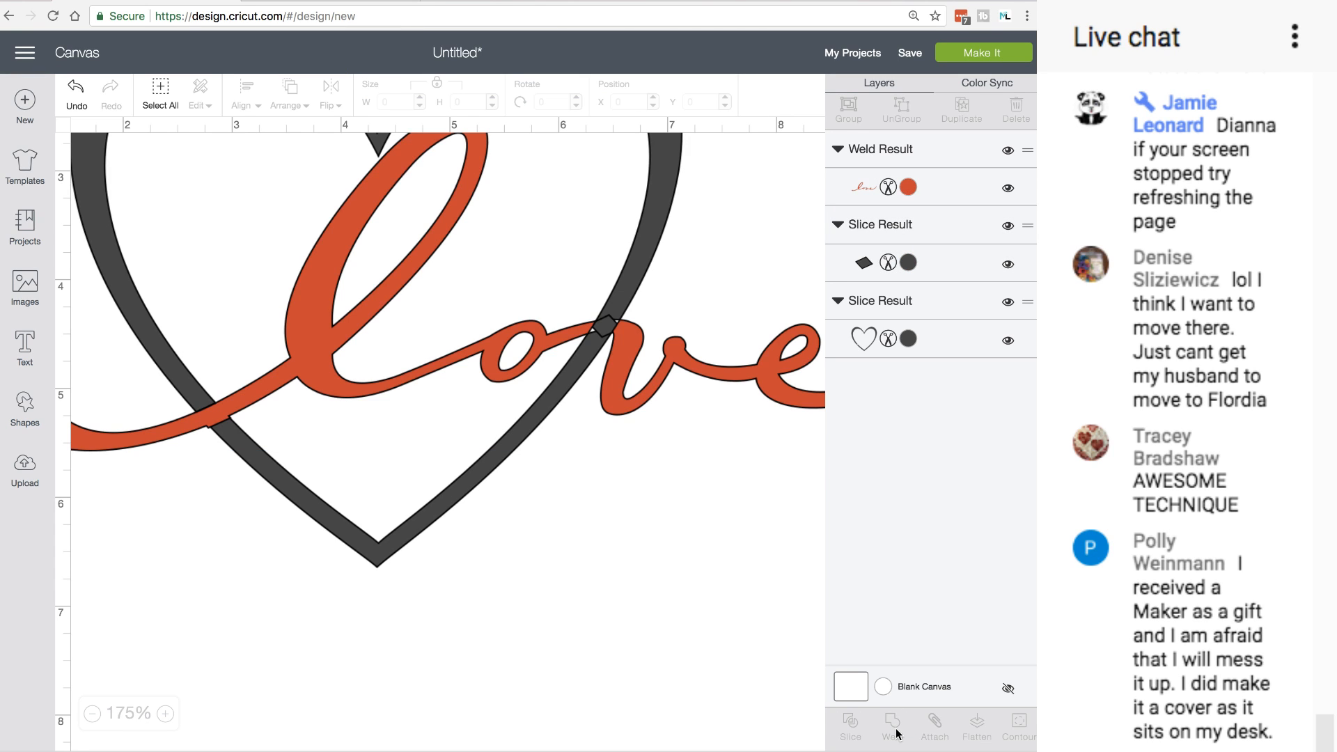
left_click(90, 88)
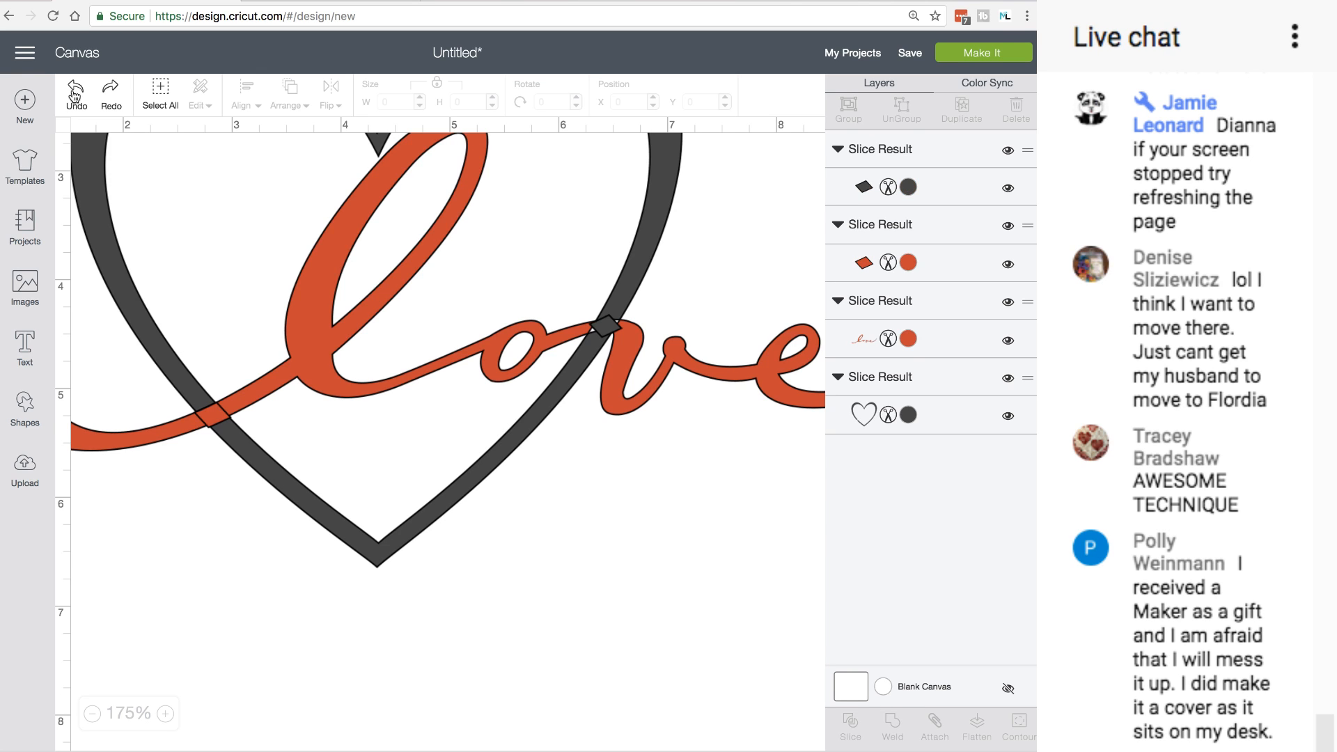
Shrink the red diamond to about 0.319 × 0.221 in and weld it to the love lettering
left_click(216, 420)
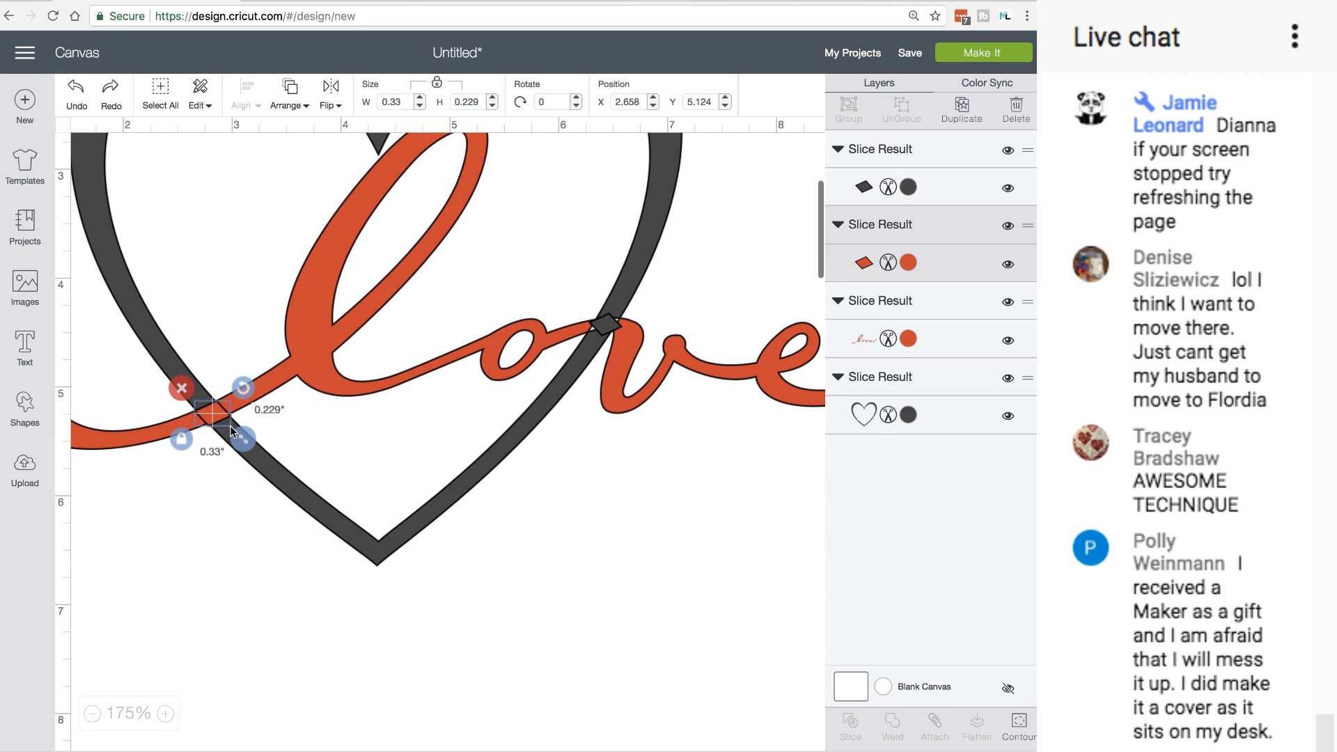
scroll(236, 432, "right", 1)
left_click_drag(236, 433, 230, 428)
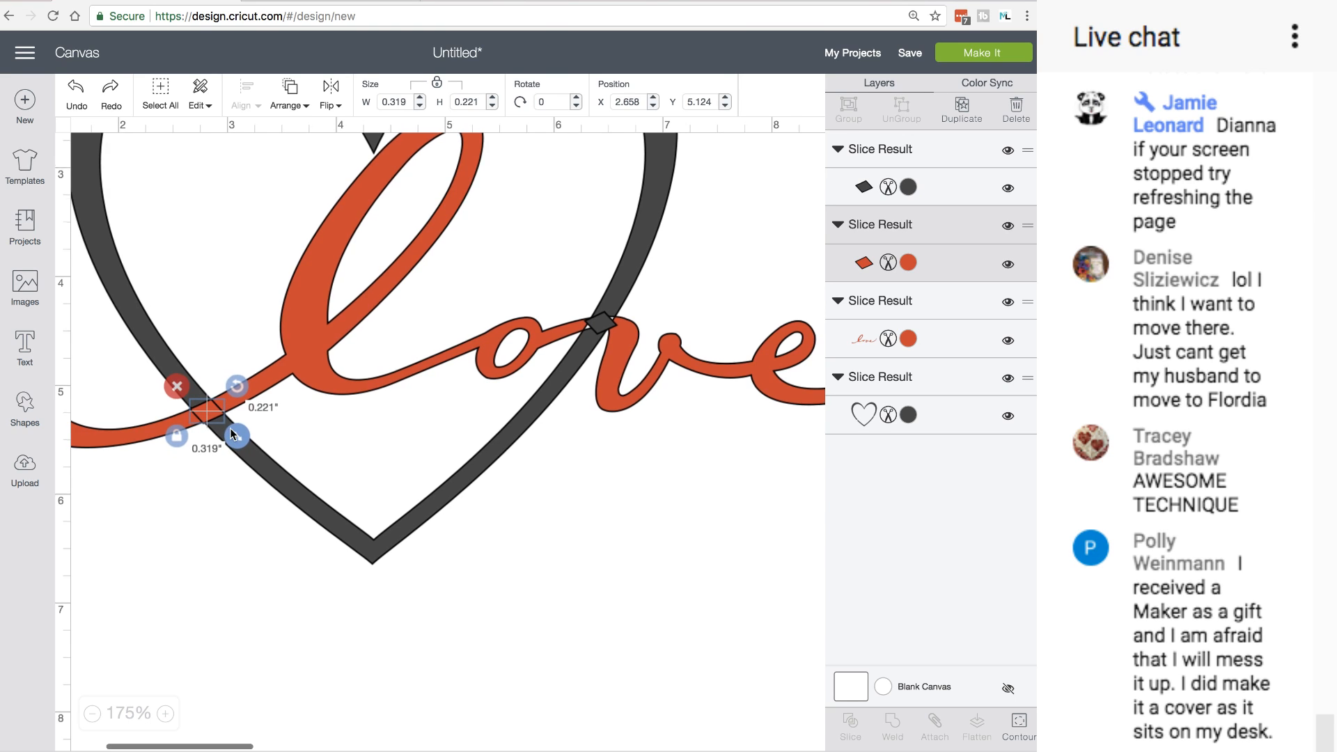
left_click(148, 420)
scroll(148, 420, "down", 1)
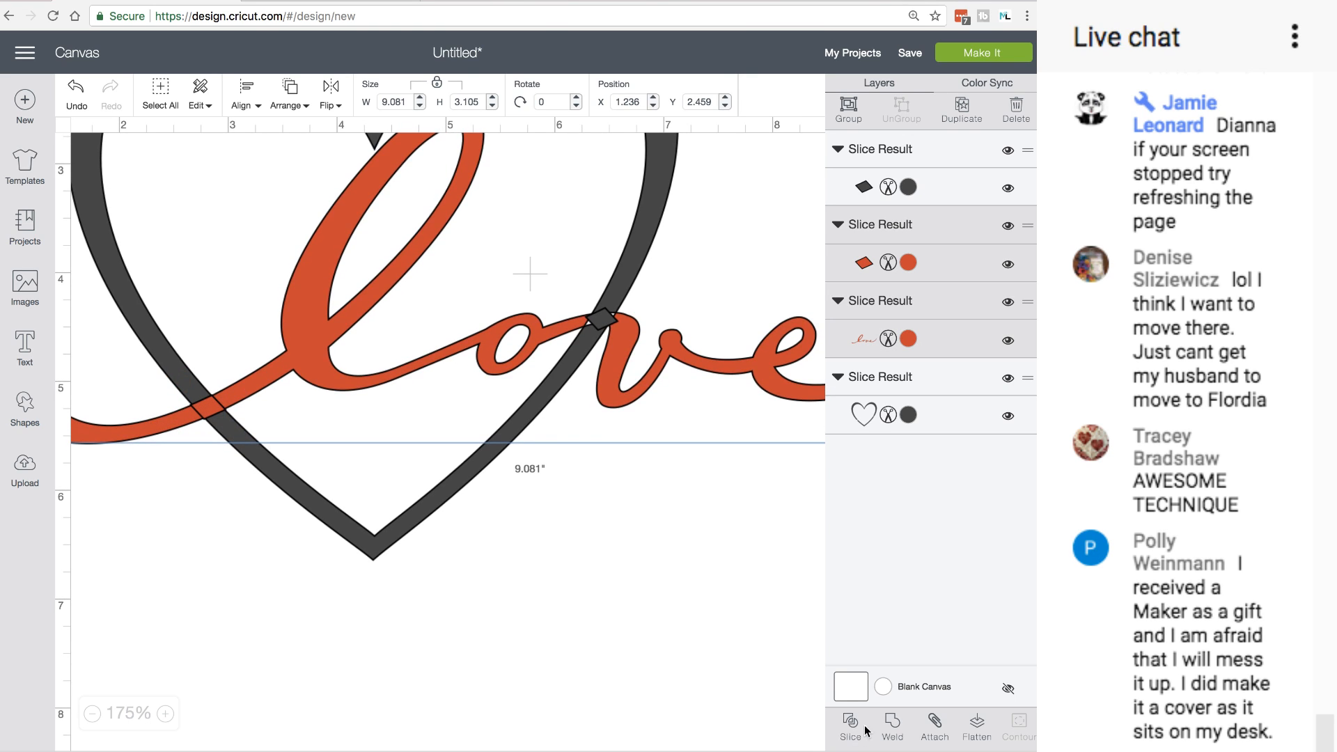
left_click(892, 724)
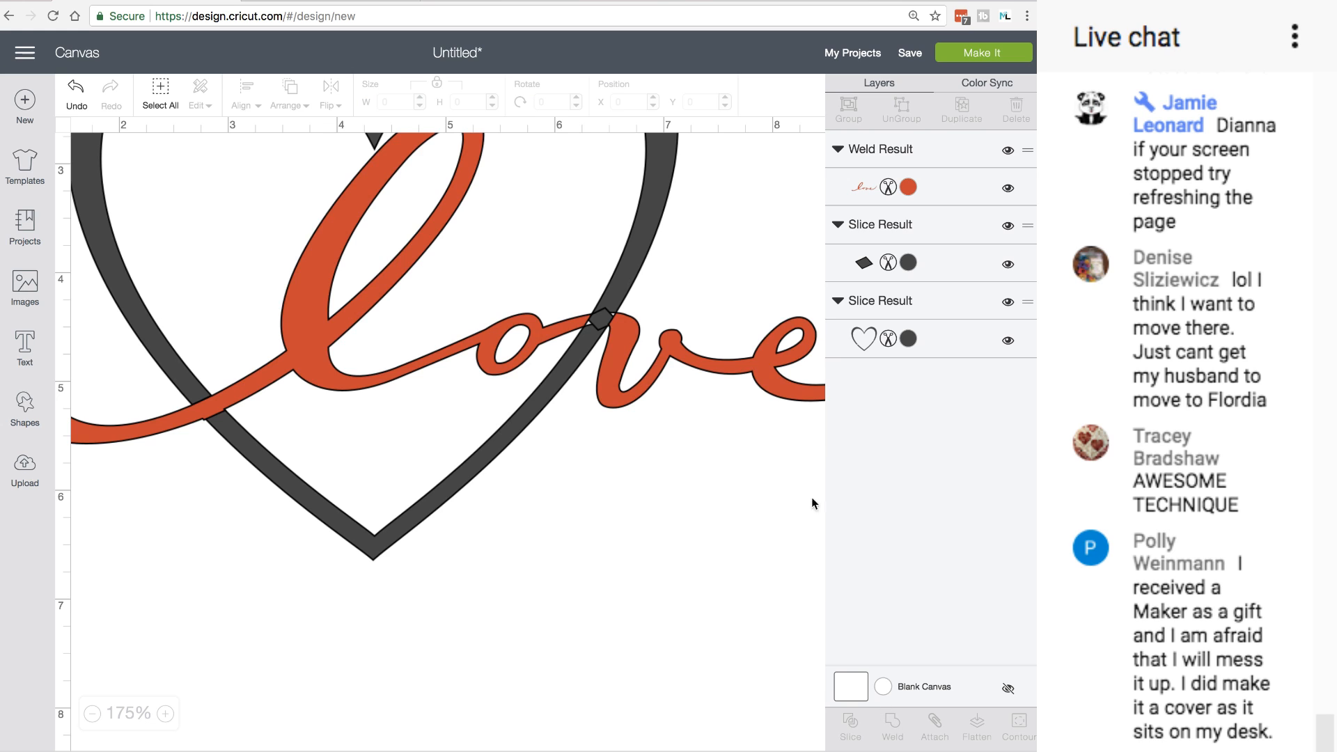
Send the red love lettering to the back, behind the dark heart and diamond
left_click(604, 321)
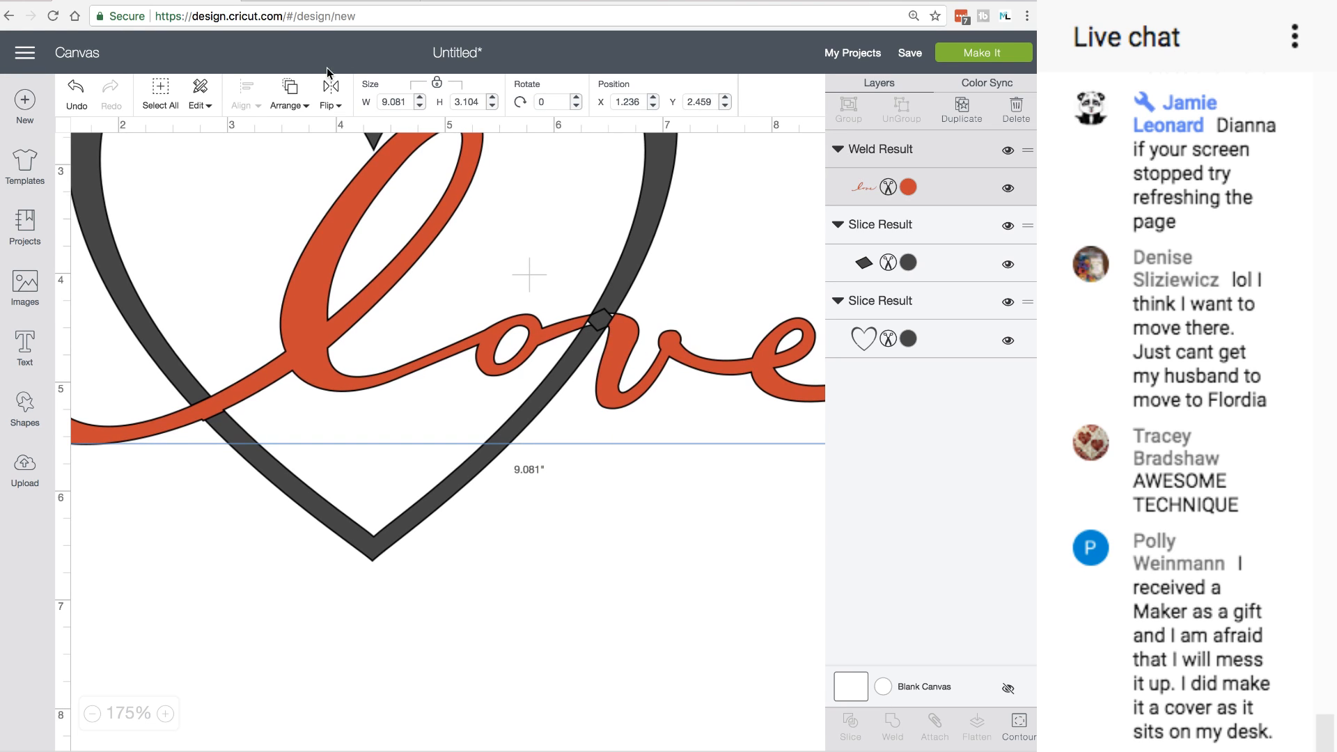
left_click(294, 96)
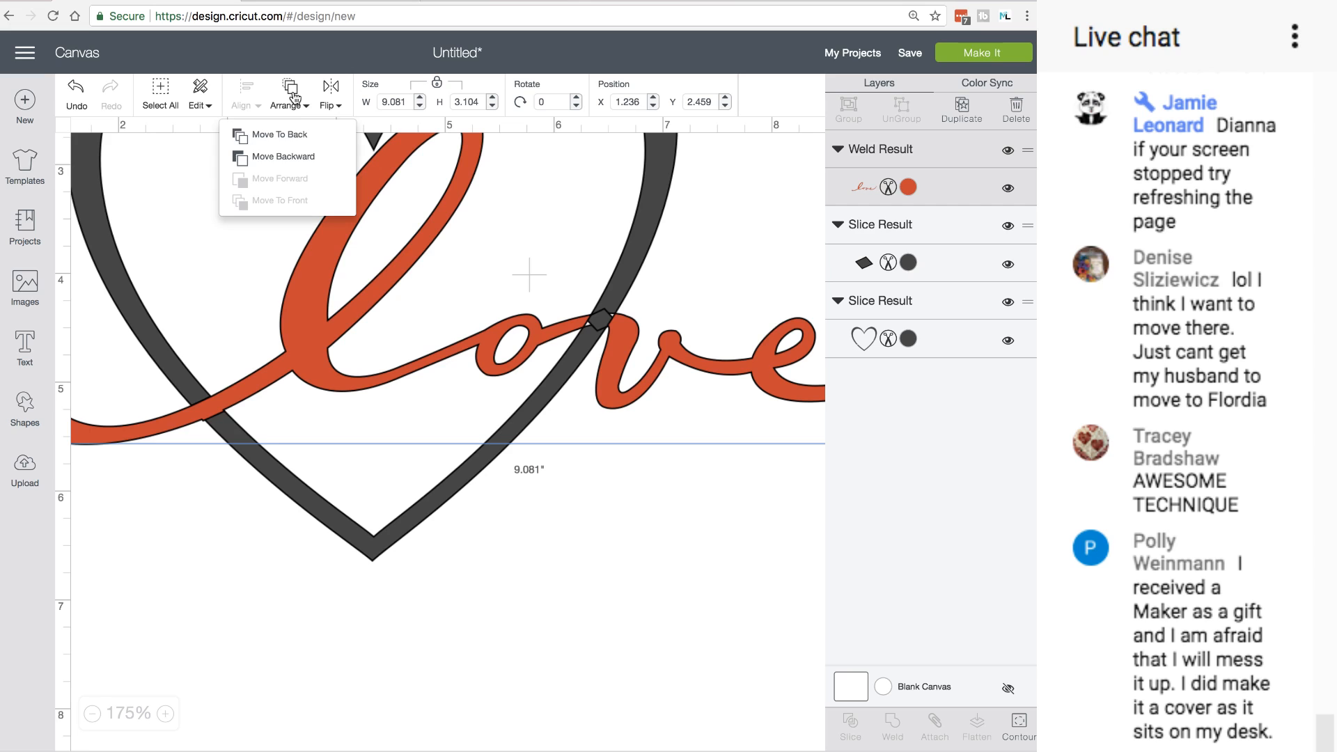
left_click(287, 135)
Move the dark diamond clear of the heart and use Contour to hide it and show the curved sliced piece instead
mouse_move(601, 319)
left_mouse_down()
mouse_move(553, 281)
mouse_move(601, 325)
left_mouse_up()
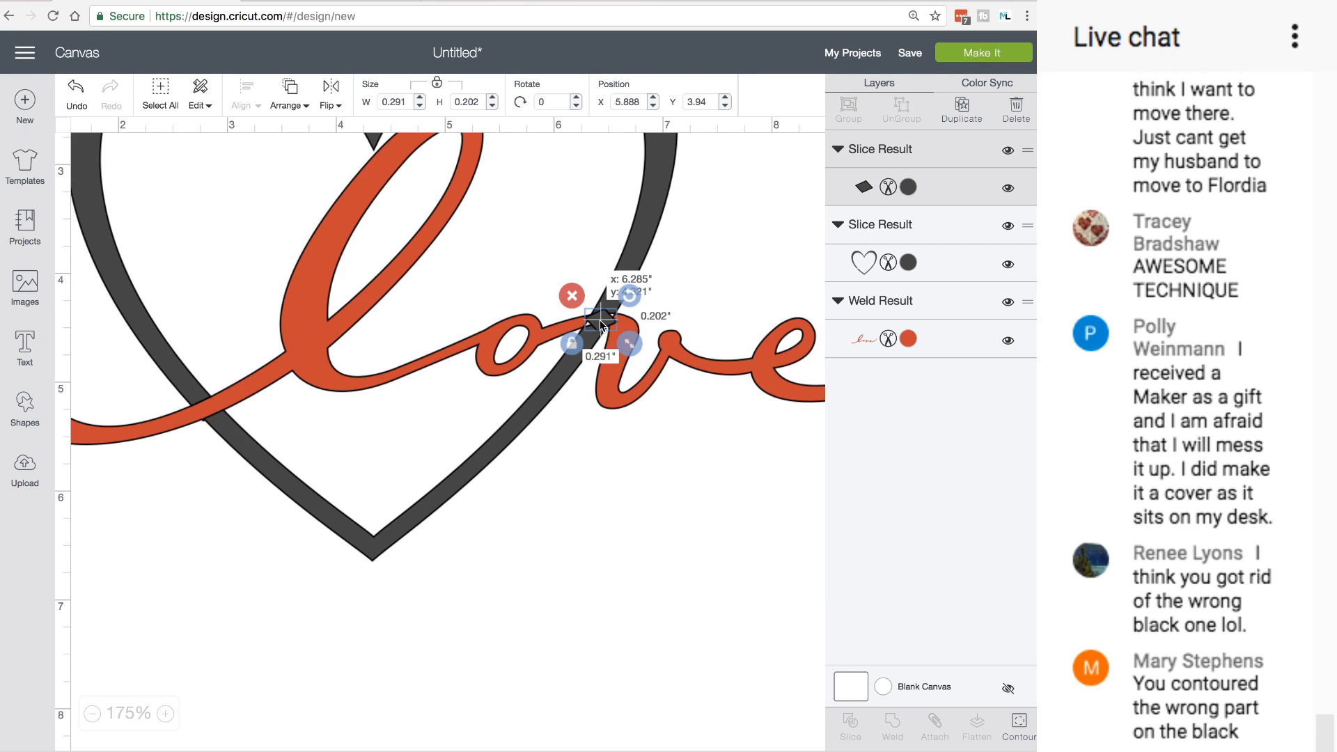
left_click_drag(602, 324, 606, 486)
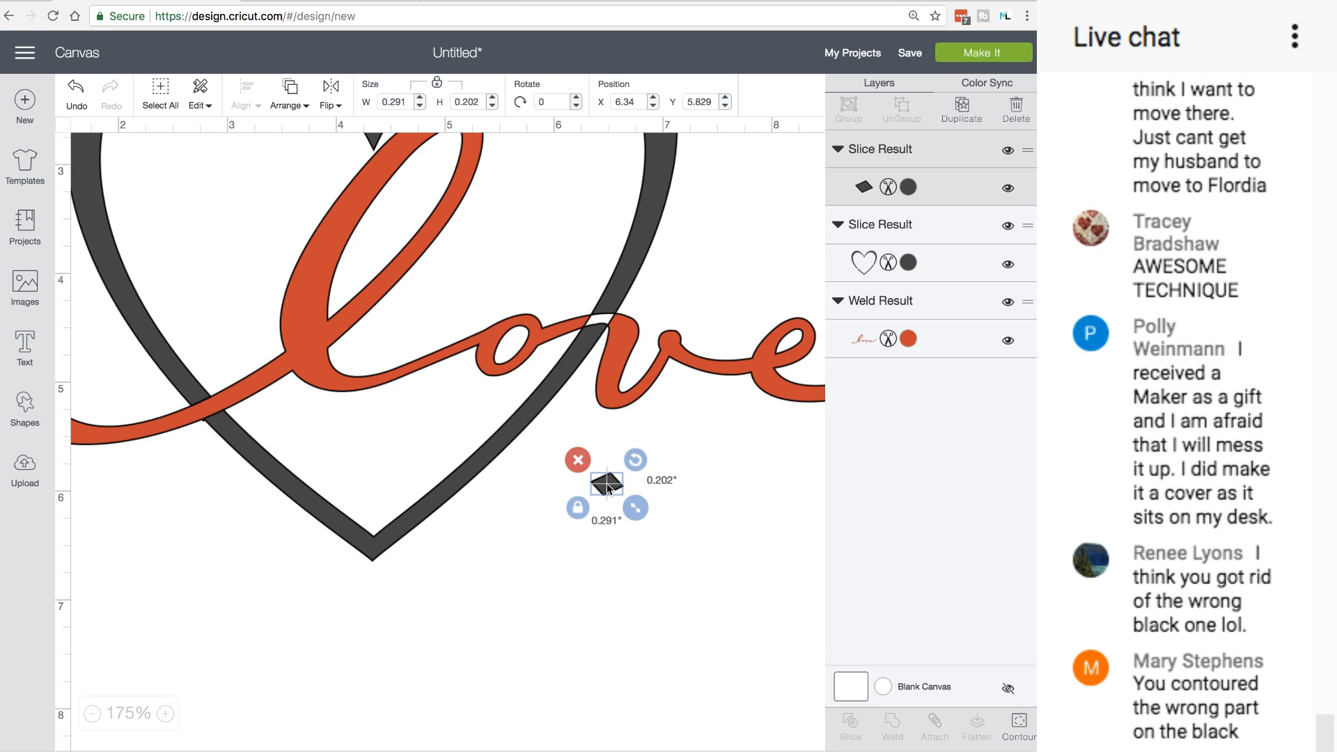
left_click(1019, 728)
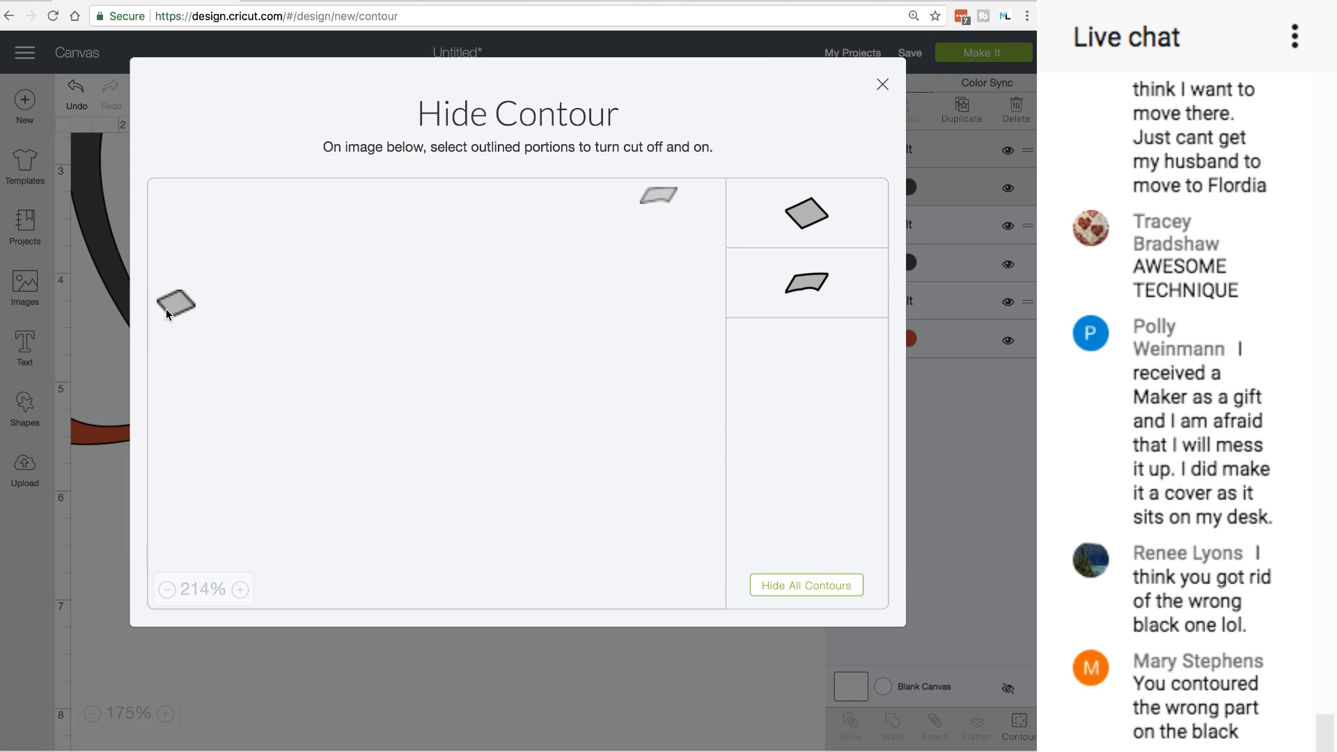
left_click(882, 85)
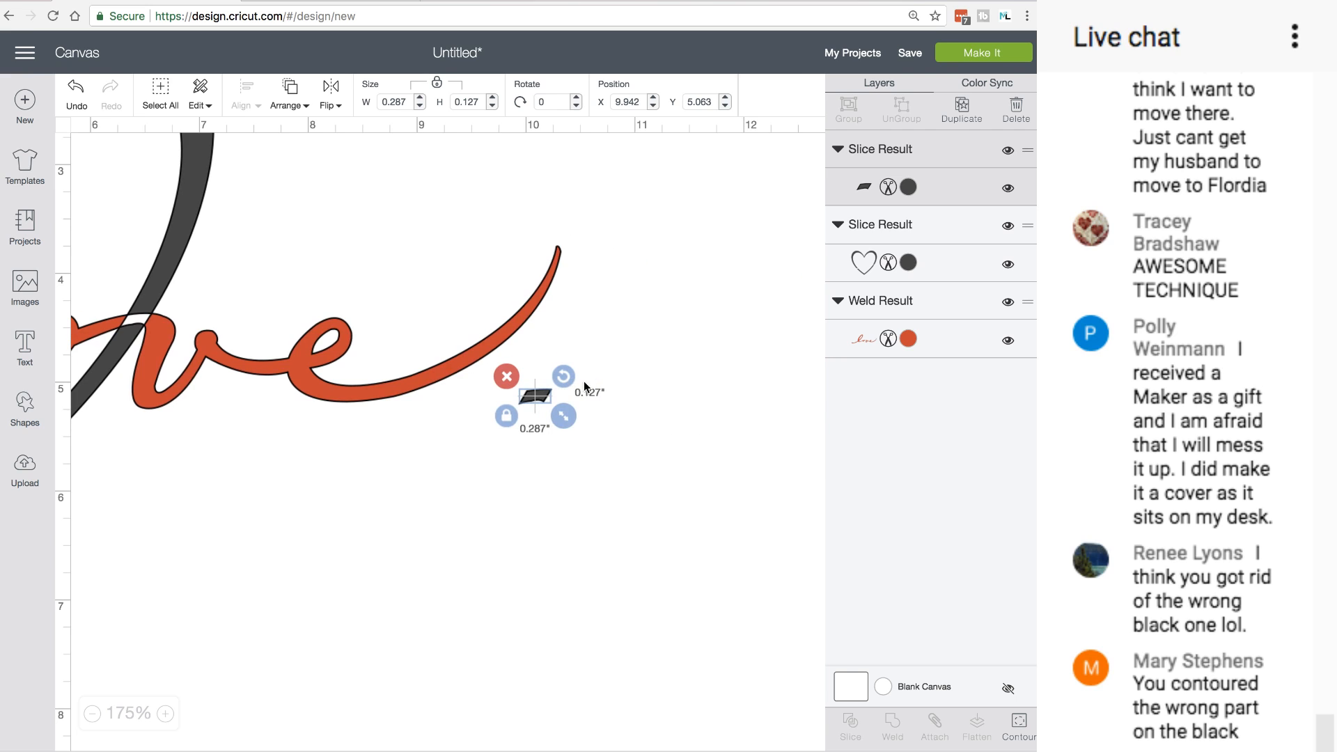
Place the curved dark piece over the gap at the heart's right crossing, at about X 6.259, Y 4.372 in
left_click_drag(535, 399, 136, 322)
scroll(215, 397, "left", 10)
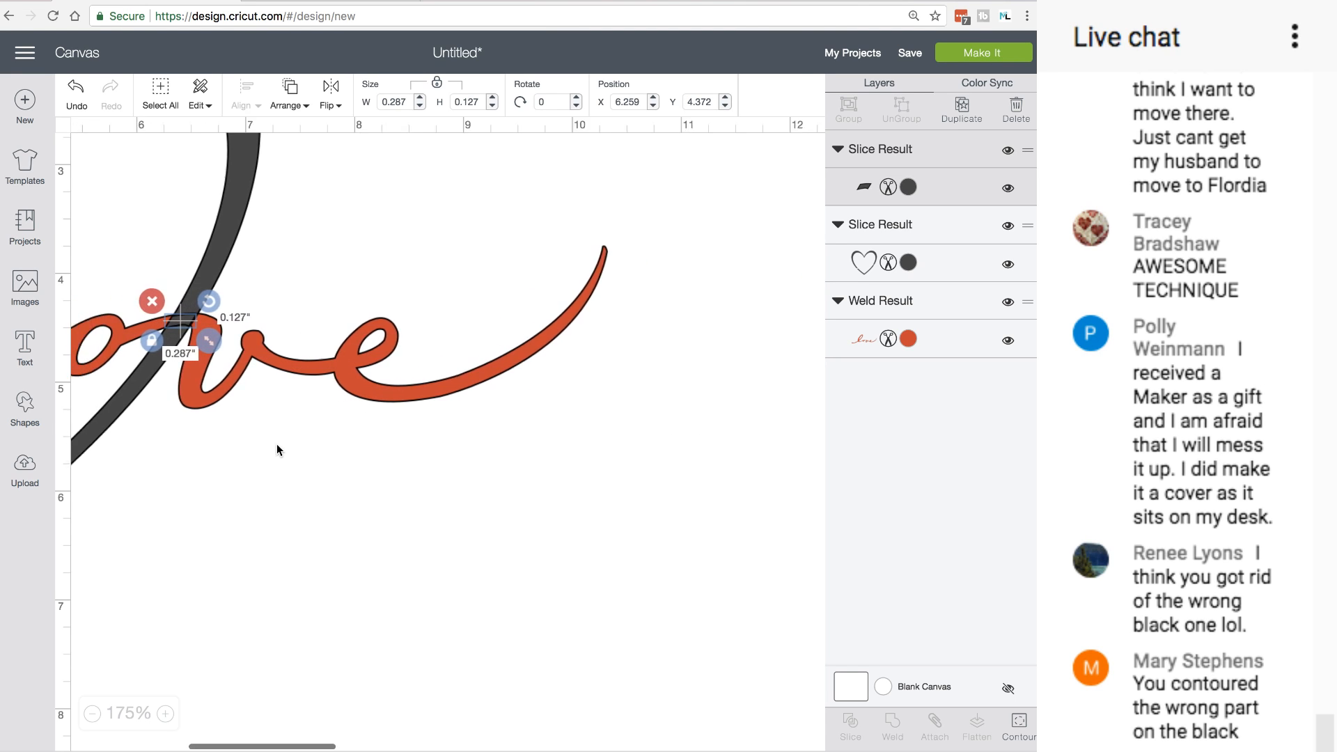
left_click(497, 450)
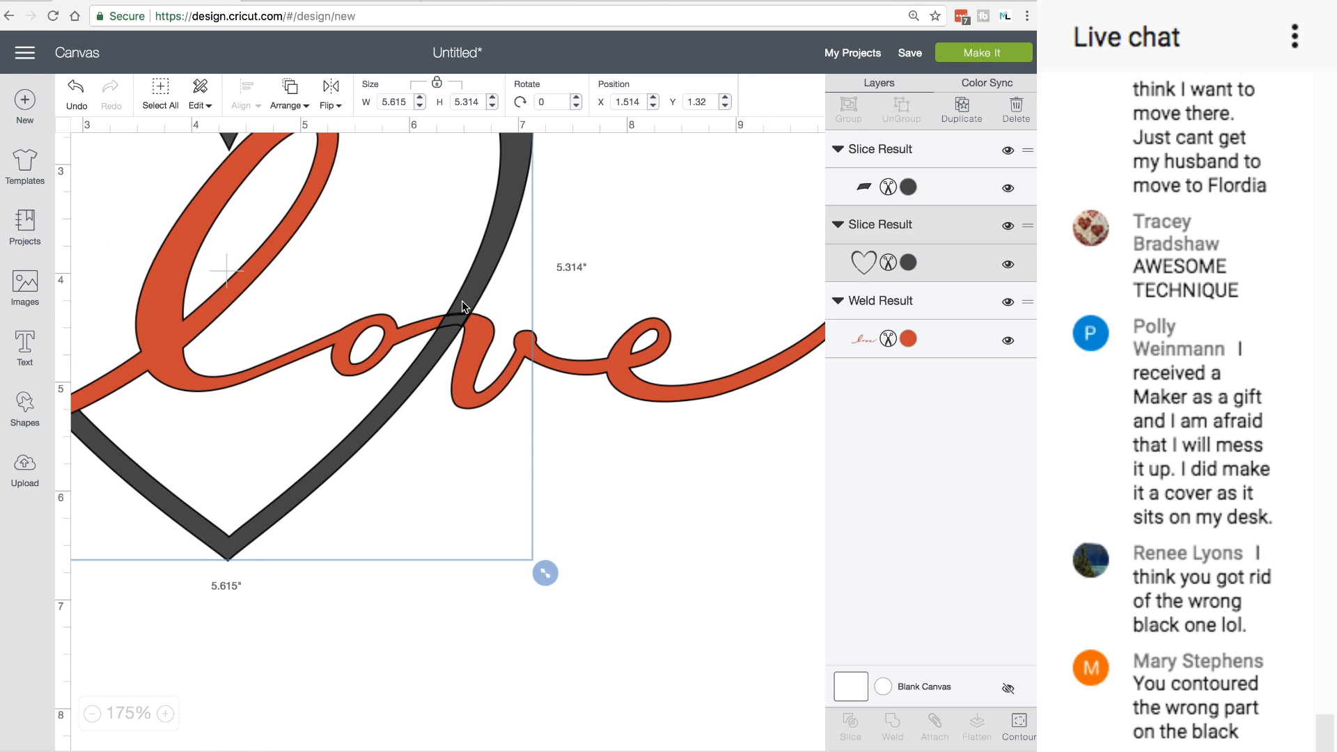
Try to weld the curved dark piece to the heart, and undo the weld
left_click(458, 323)
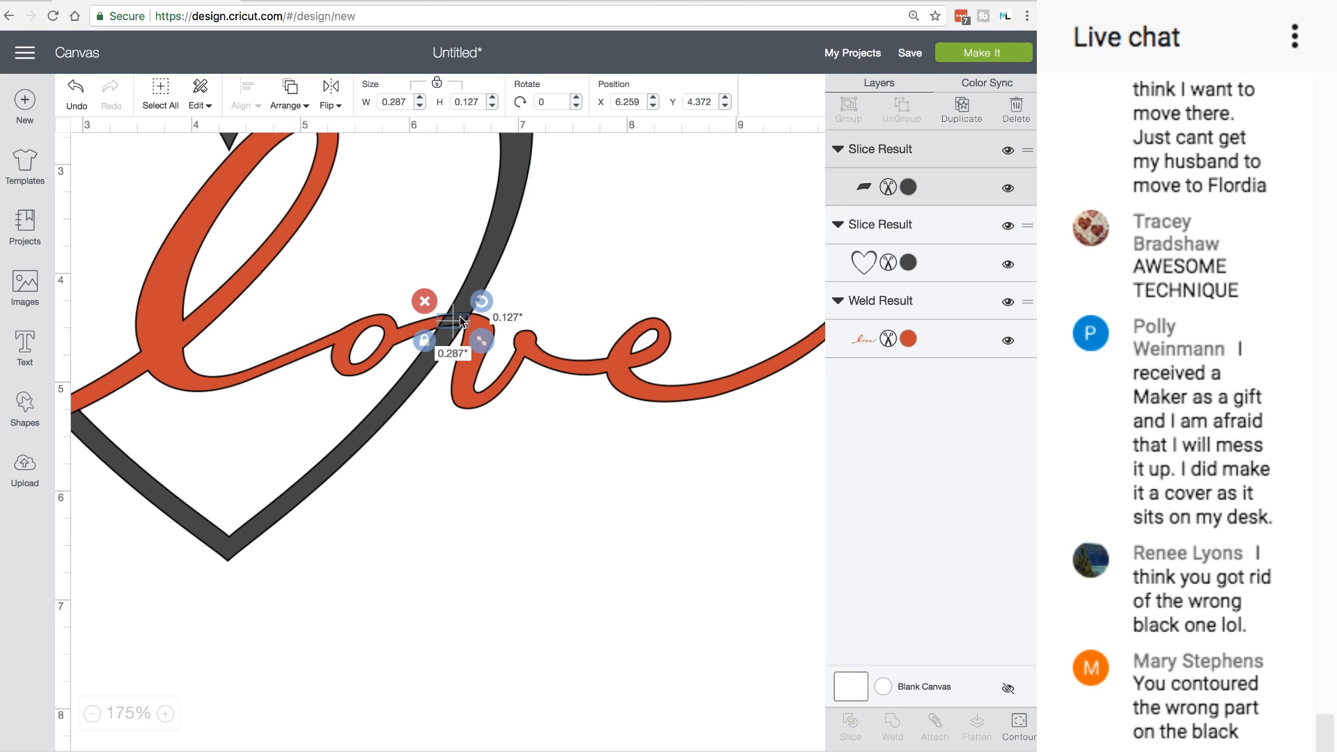
left_click(508, 204)
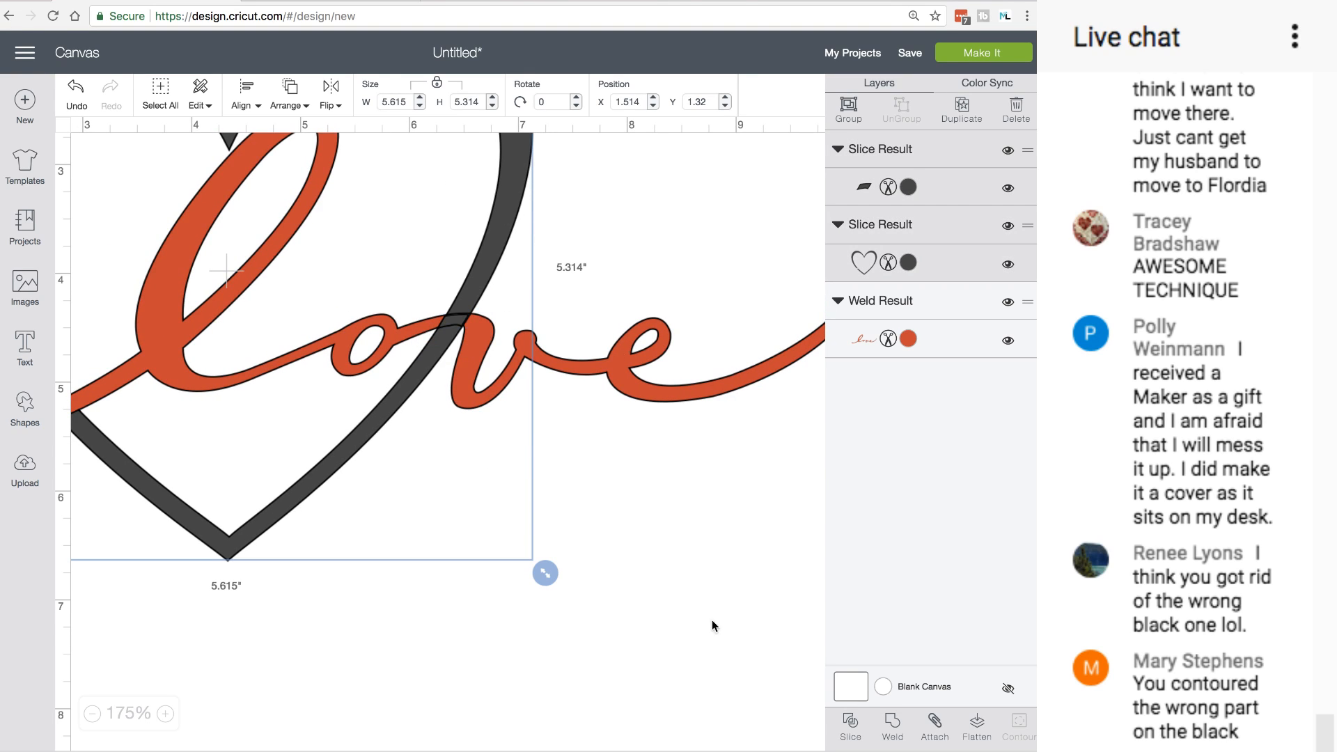
left_click(893, 731)
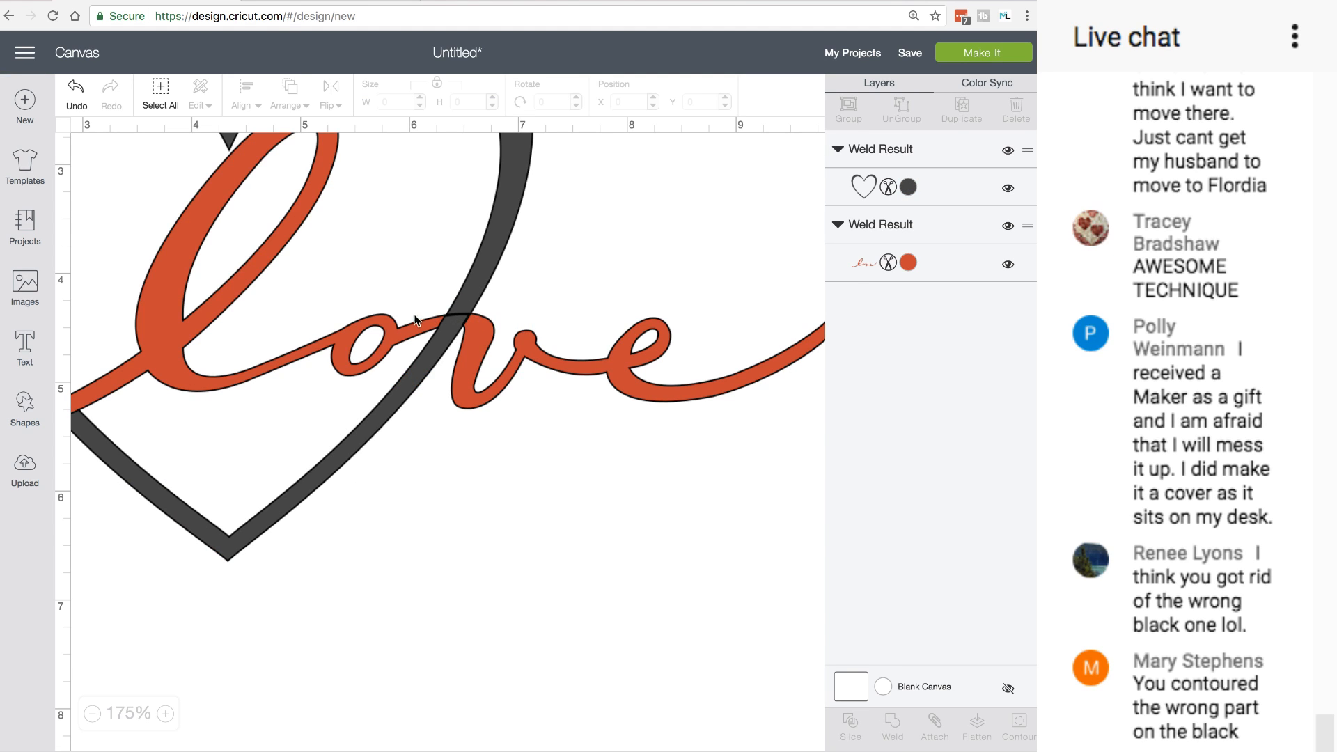
left_click(79, 94)
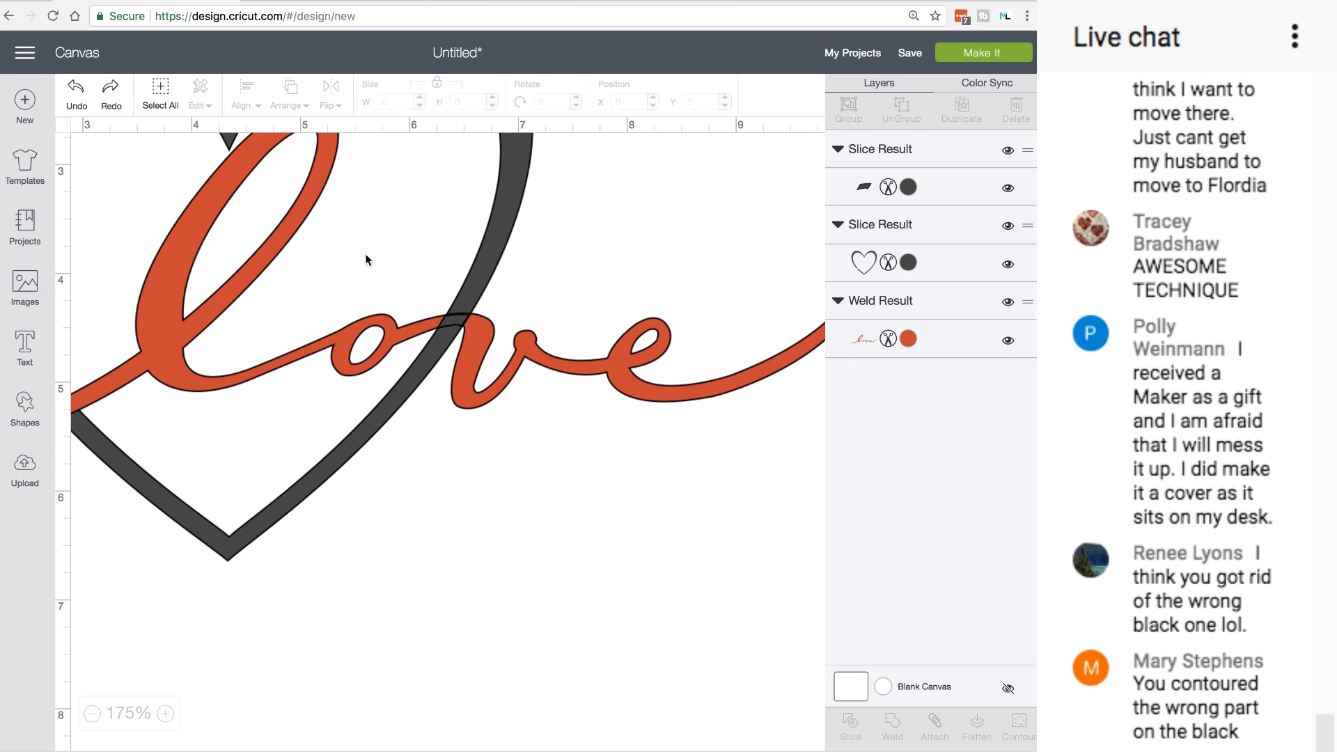
Unlock the curved piece's proportions, enlarge it to about 0.303 × 0.15 in at X 6.267, Y 4.365, and weld it to the heart
left_click(454, 316)
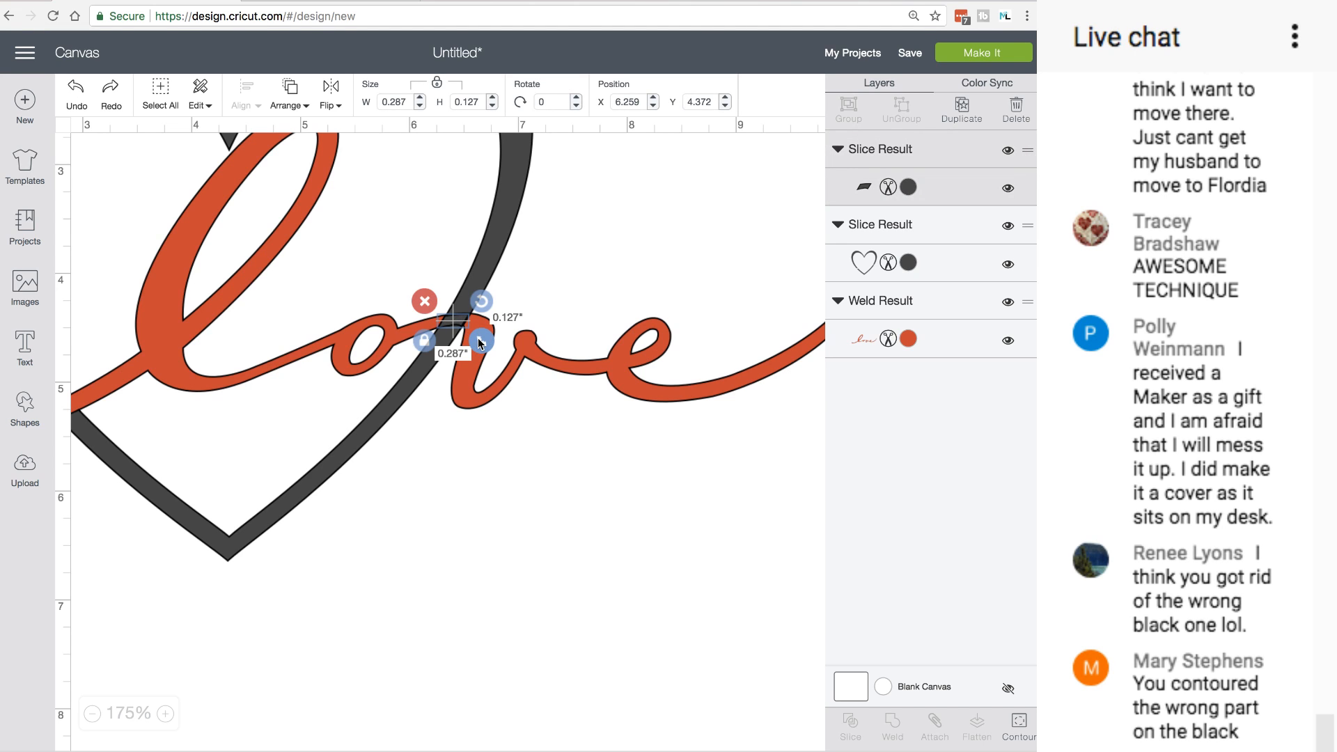
left_click(425, 341)
left_click_drag(485, 346, 463, 319)
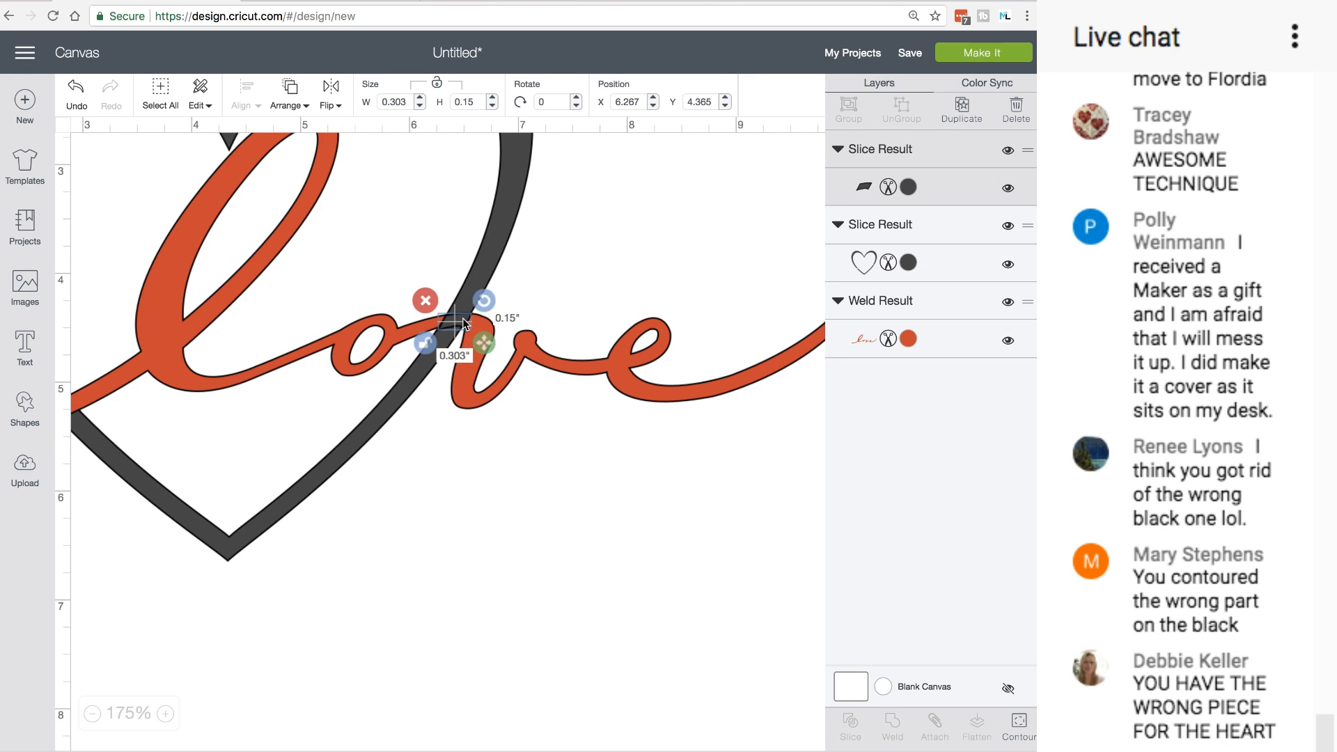
left_click(392, 414)
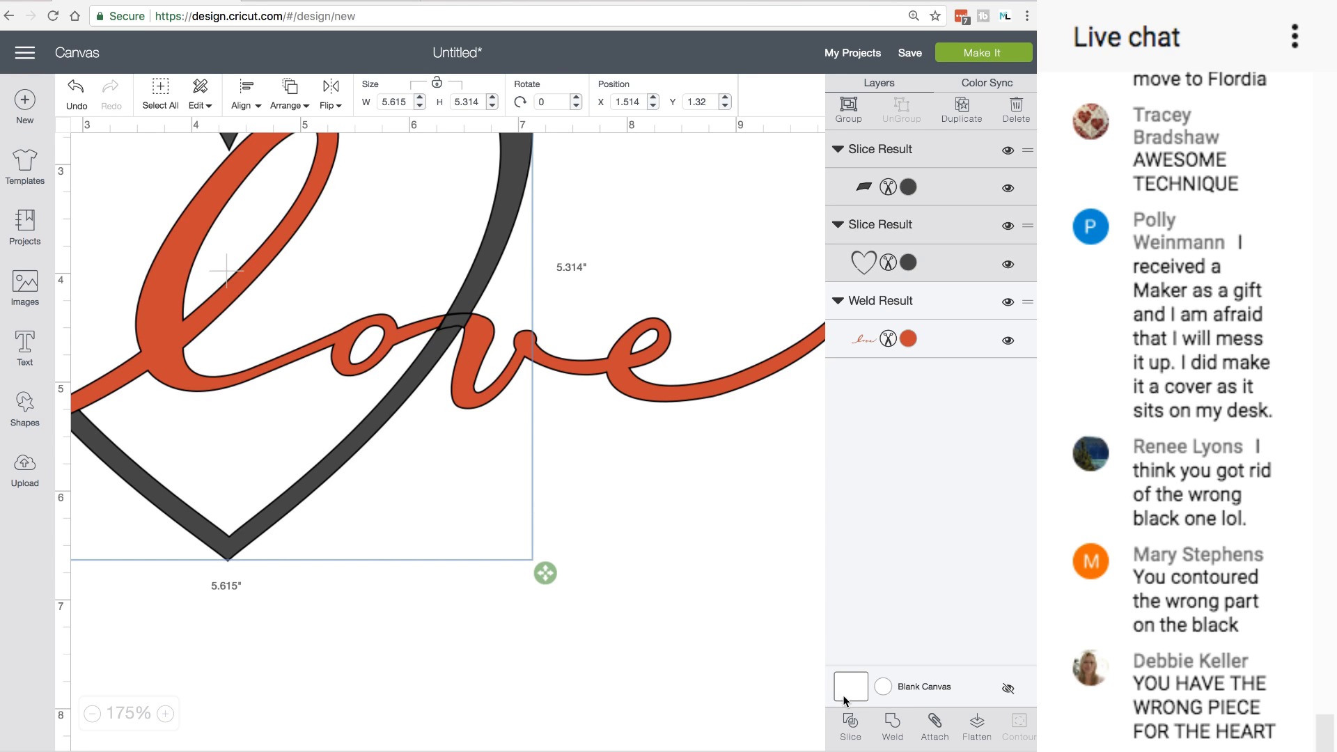
left_click(893, 726)
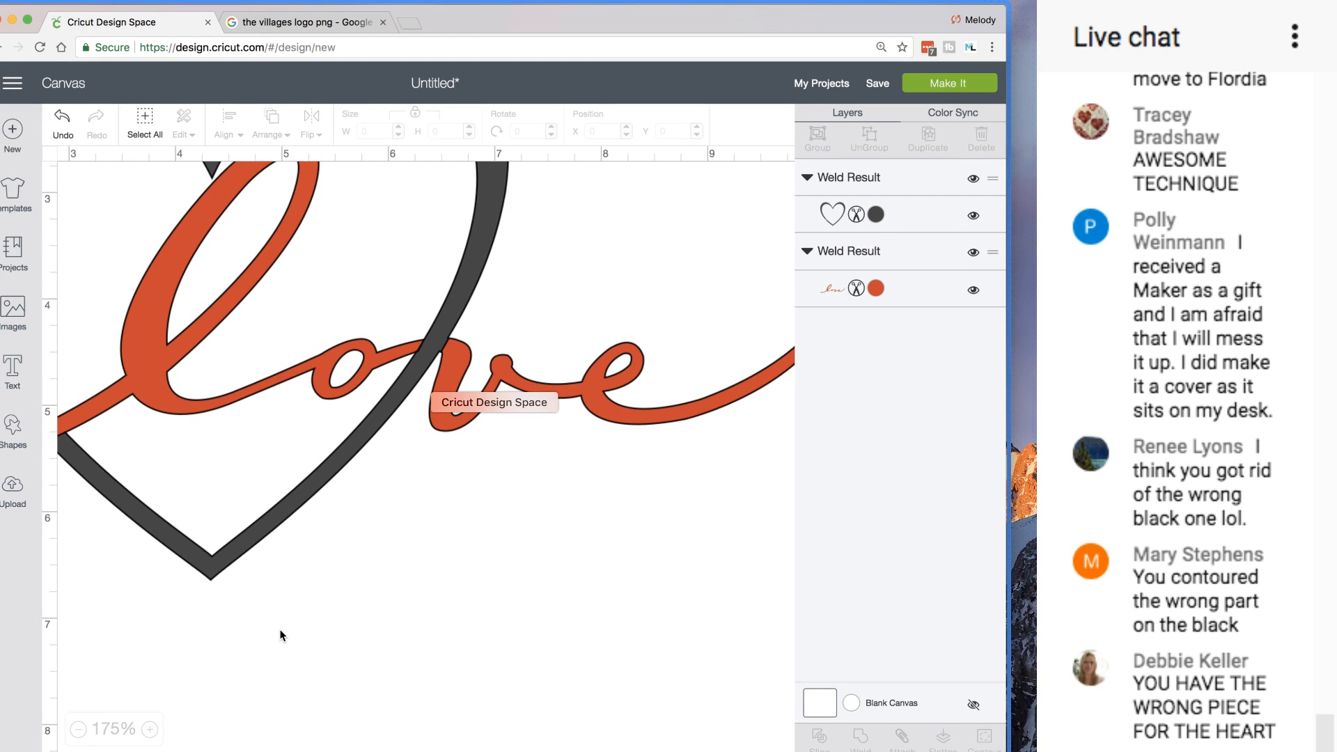
Recolor the welded heart, trying Rose Pink and settling on teal #35B99F
left_click(440, 437)
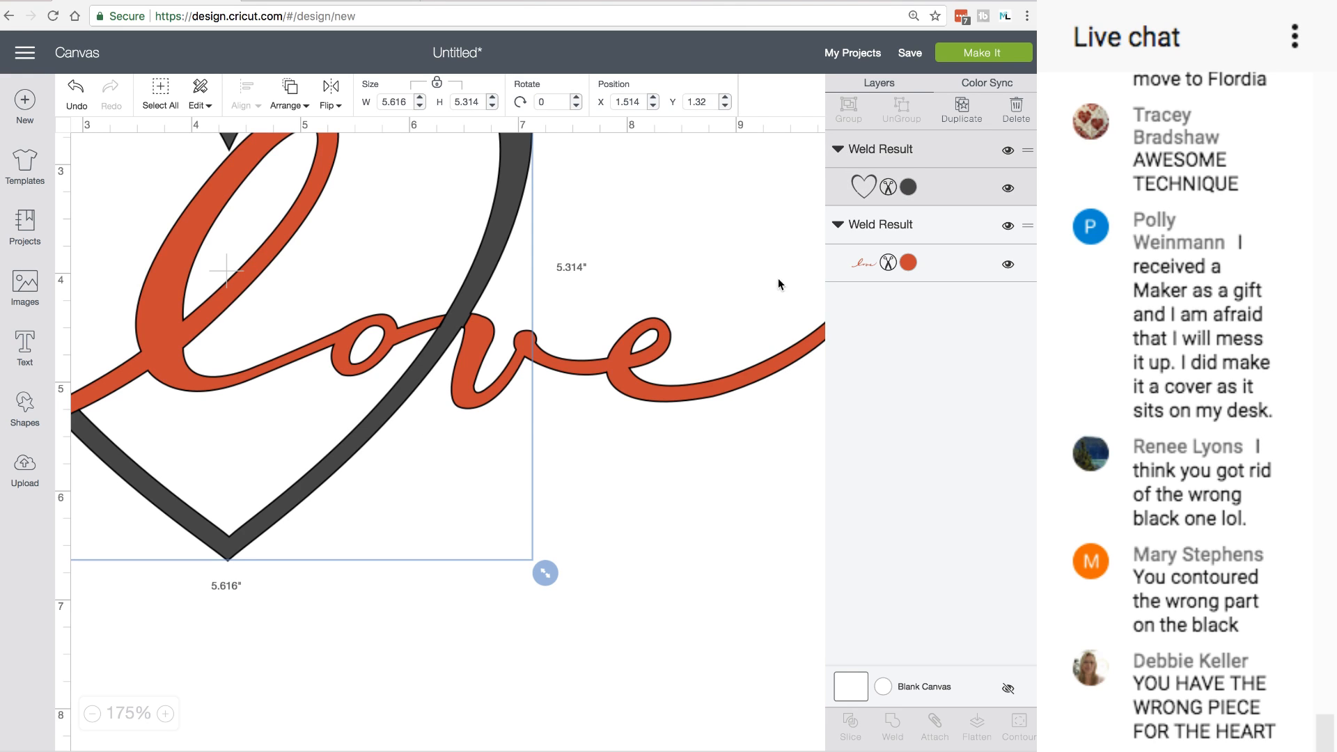
left_click(862, 186)
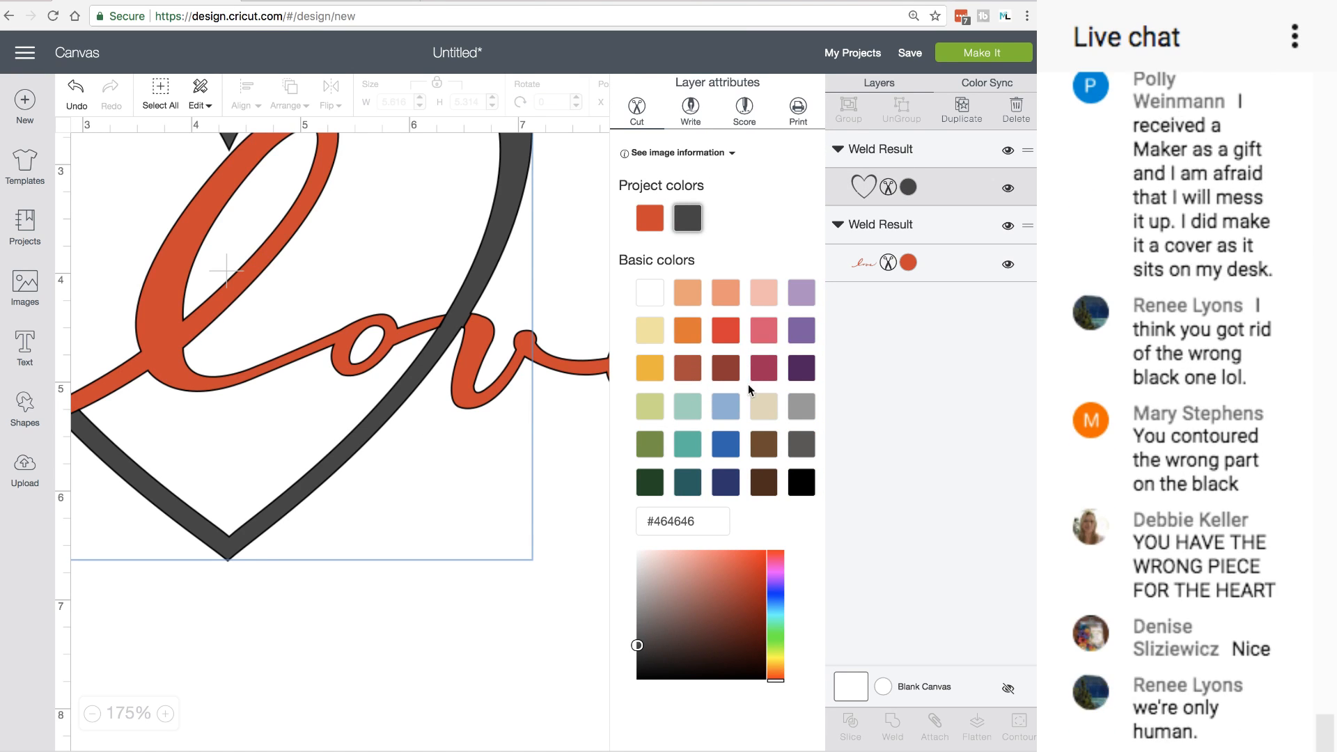
left_click(761, 335)
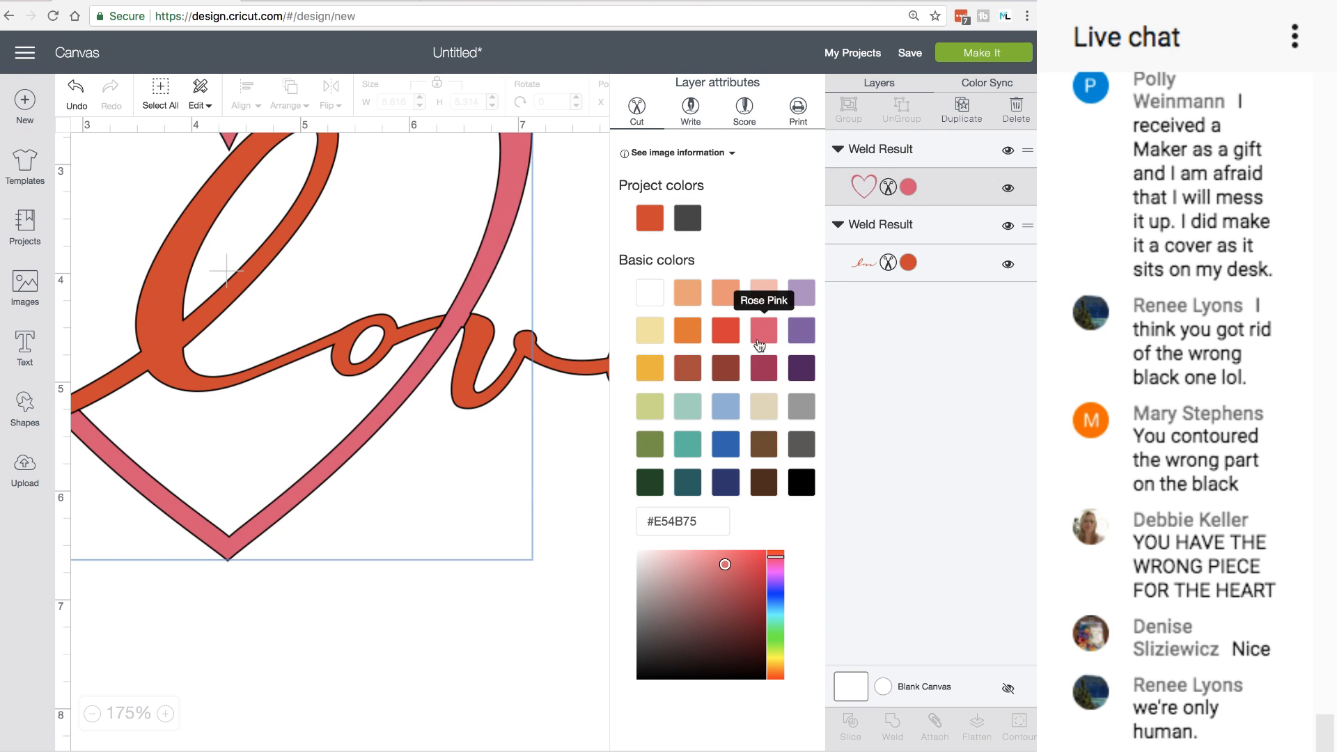
left_click(689, 444)
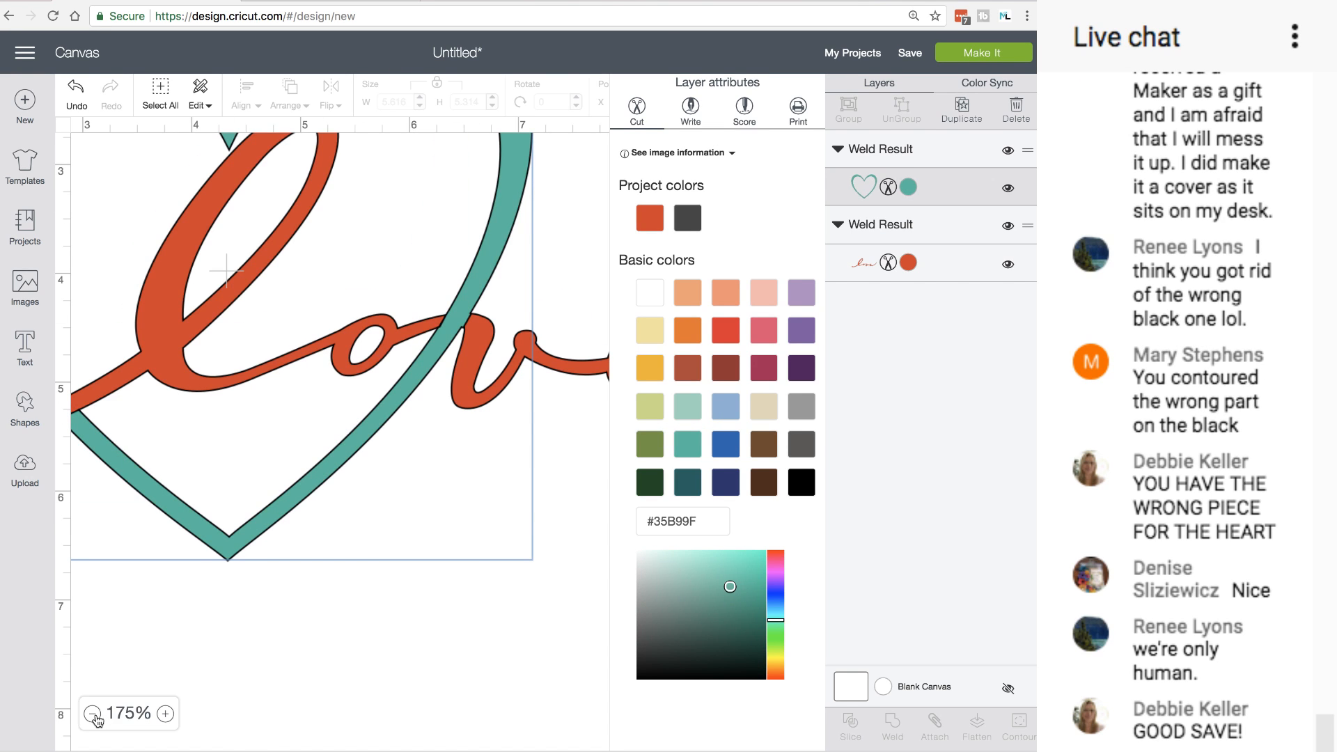
left_click(92, 713)
left_click(93, 713)
left_click(93, 713)
left_click(339, 648)
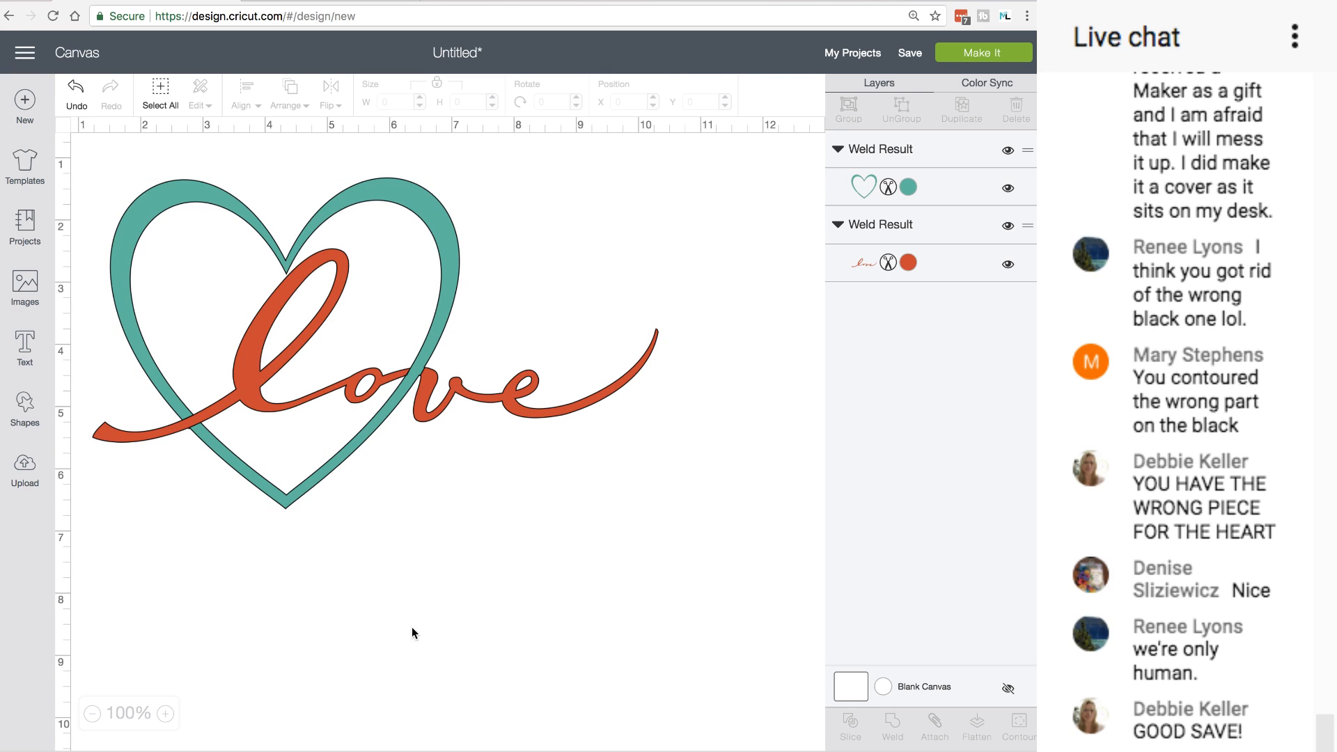
Move the teal heart below the lettering to inspect the cut gaps, and return it to its place around the word
left_click(259, 406)
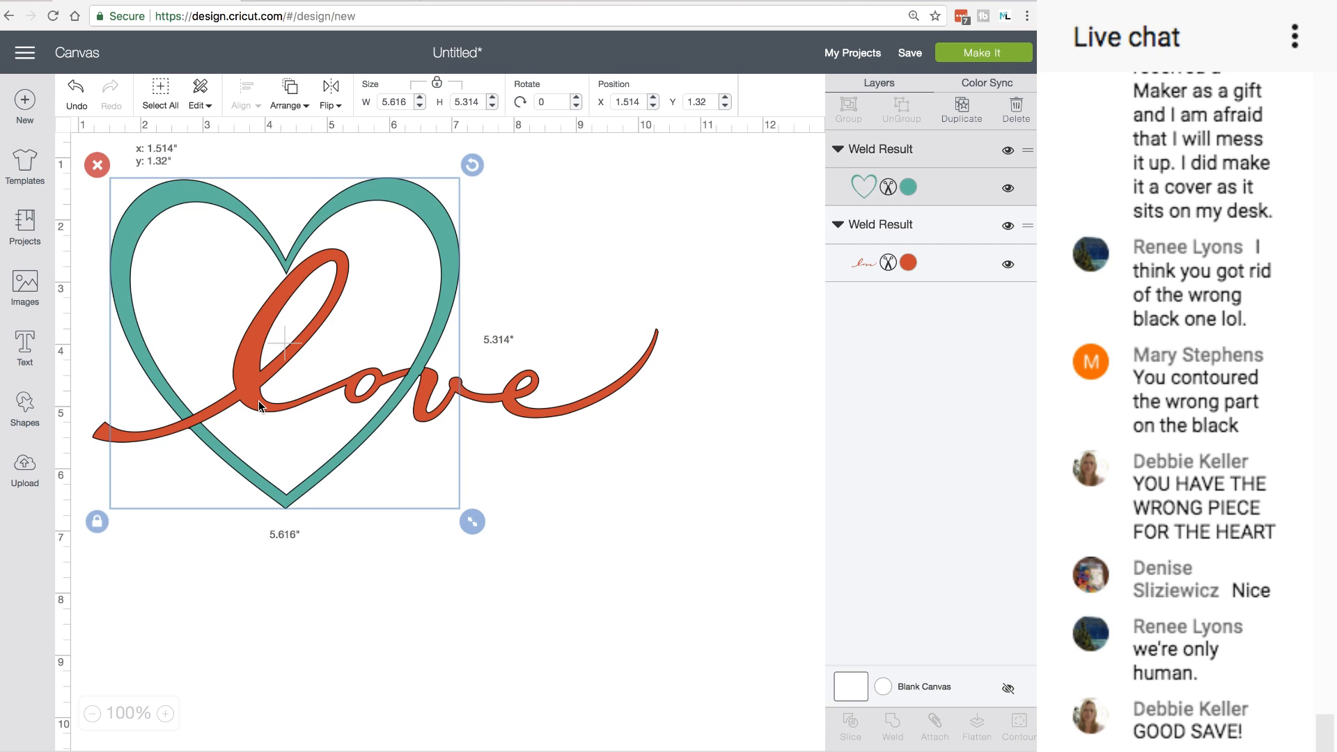
left_click_drag(272, 383, 396, 608)
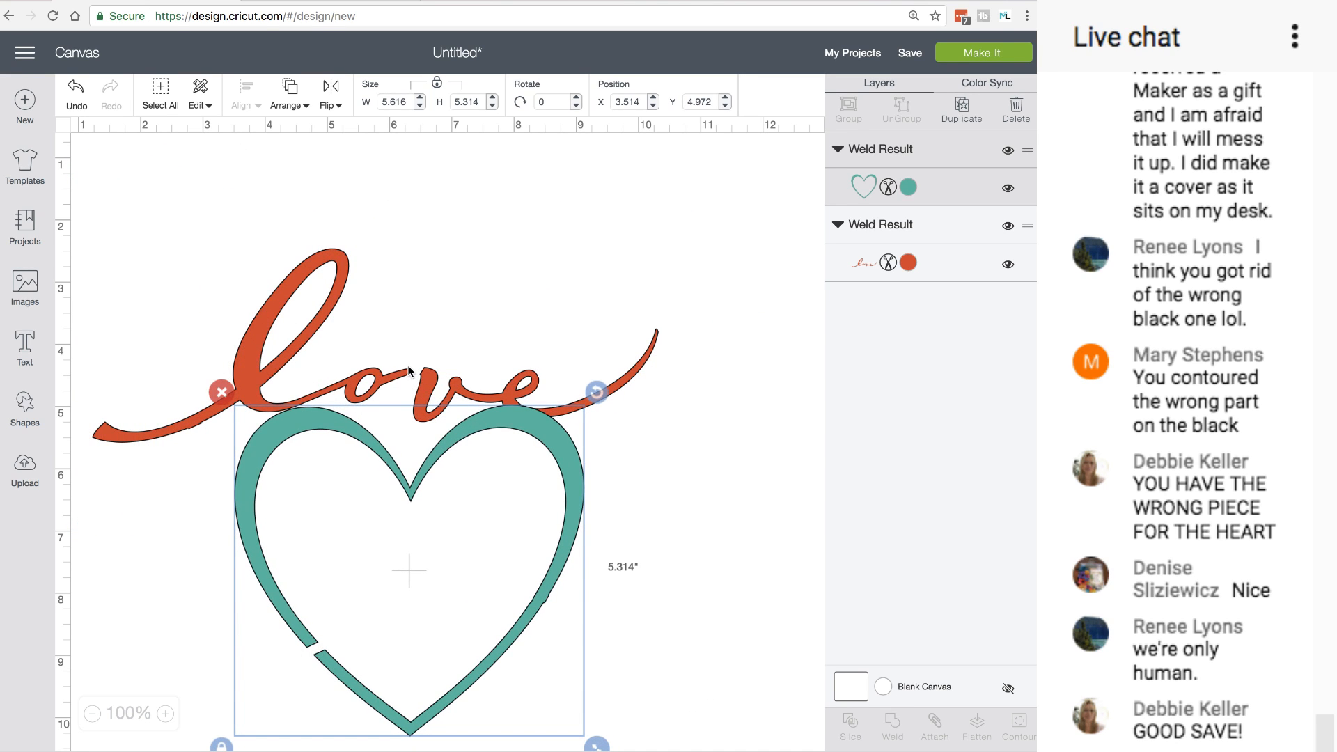
left_click_drag(491, 604, 367, 382)
left_click(405, 654)
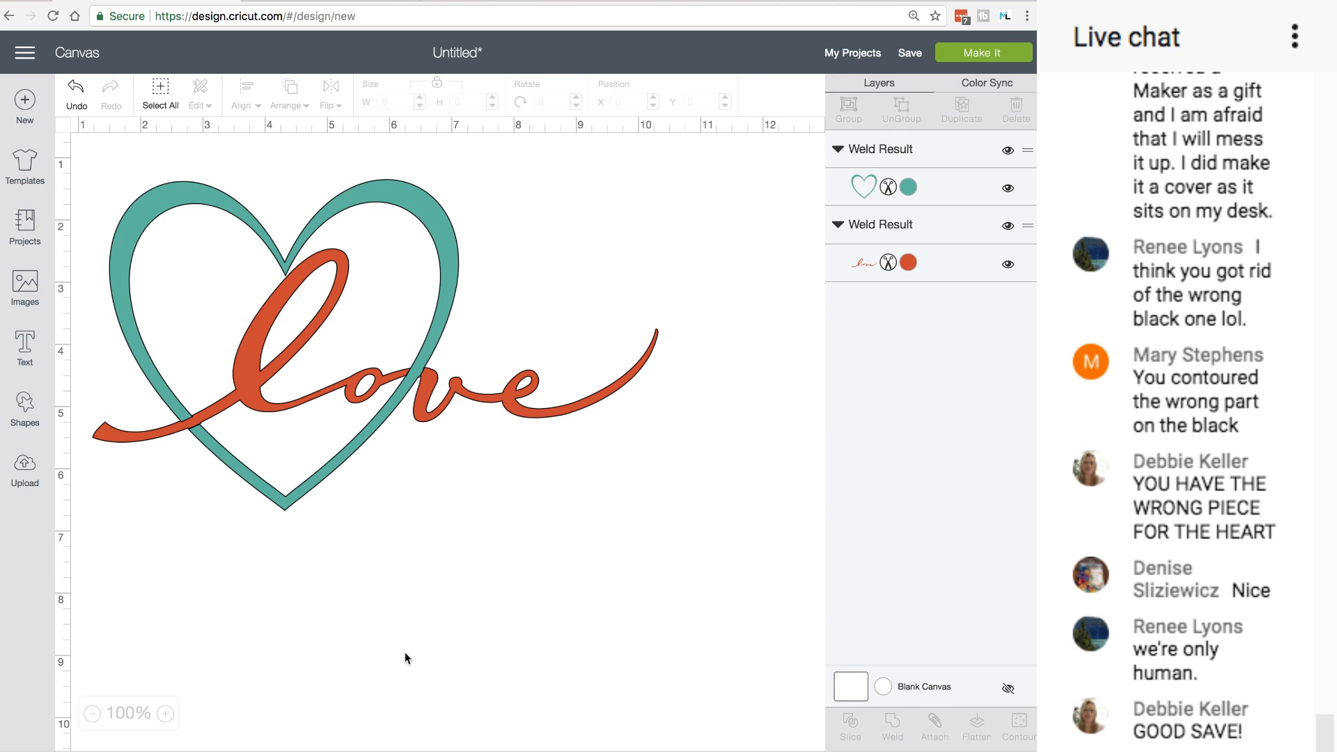
Select the heart and love lettering together and move them aside to free canvas space for new text
scroll(404, 652, "left", 2)
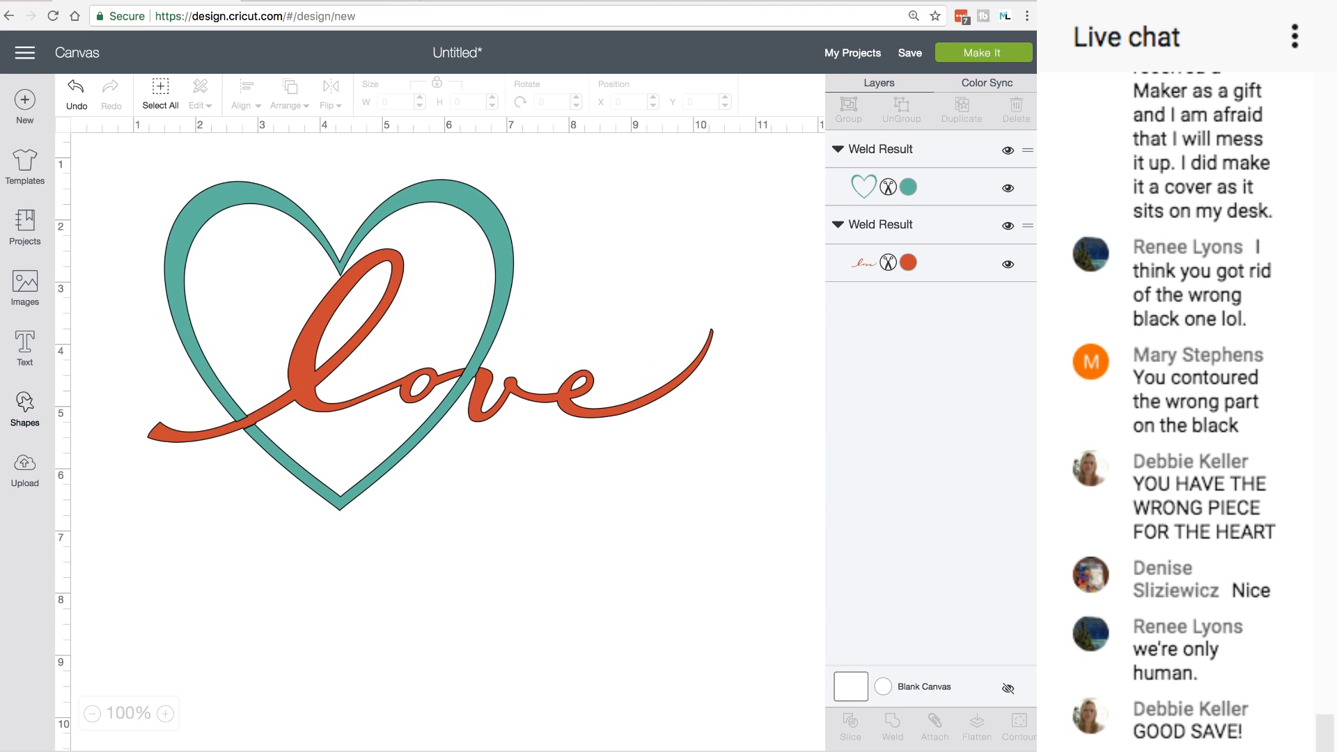
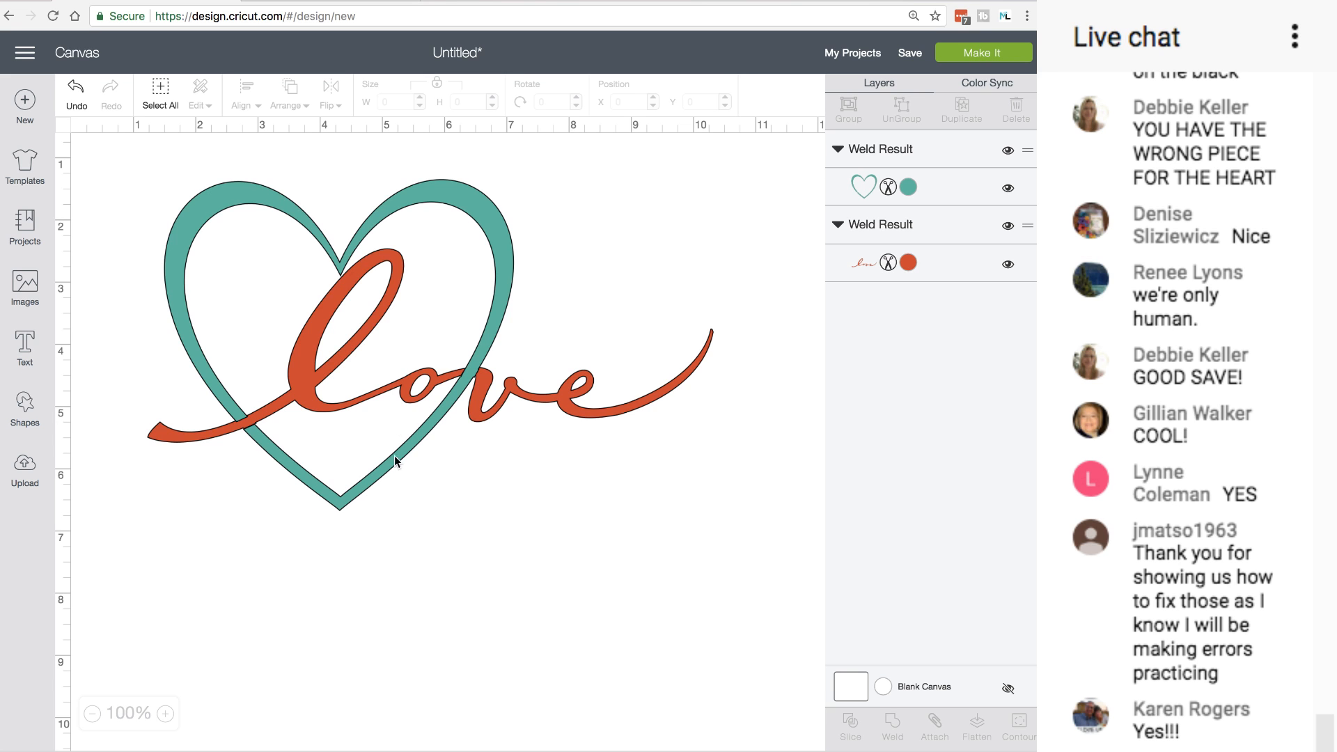
left_click_drag(173, 177, 537, 369)
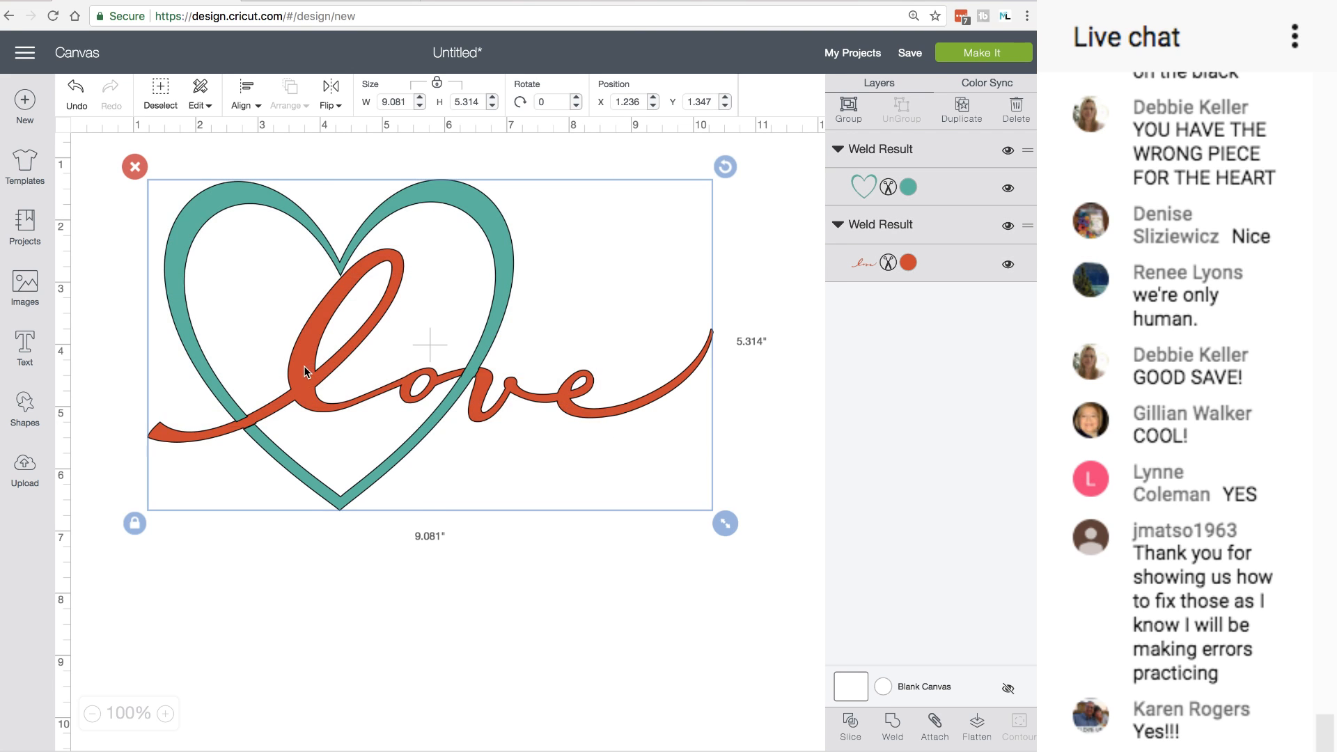
left_click_drag(306, 369, 699, 428)
left_click(167, 290)
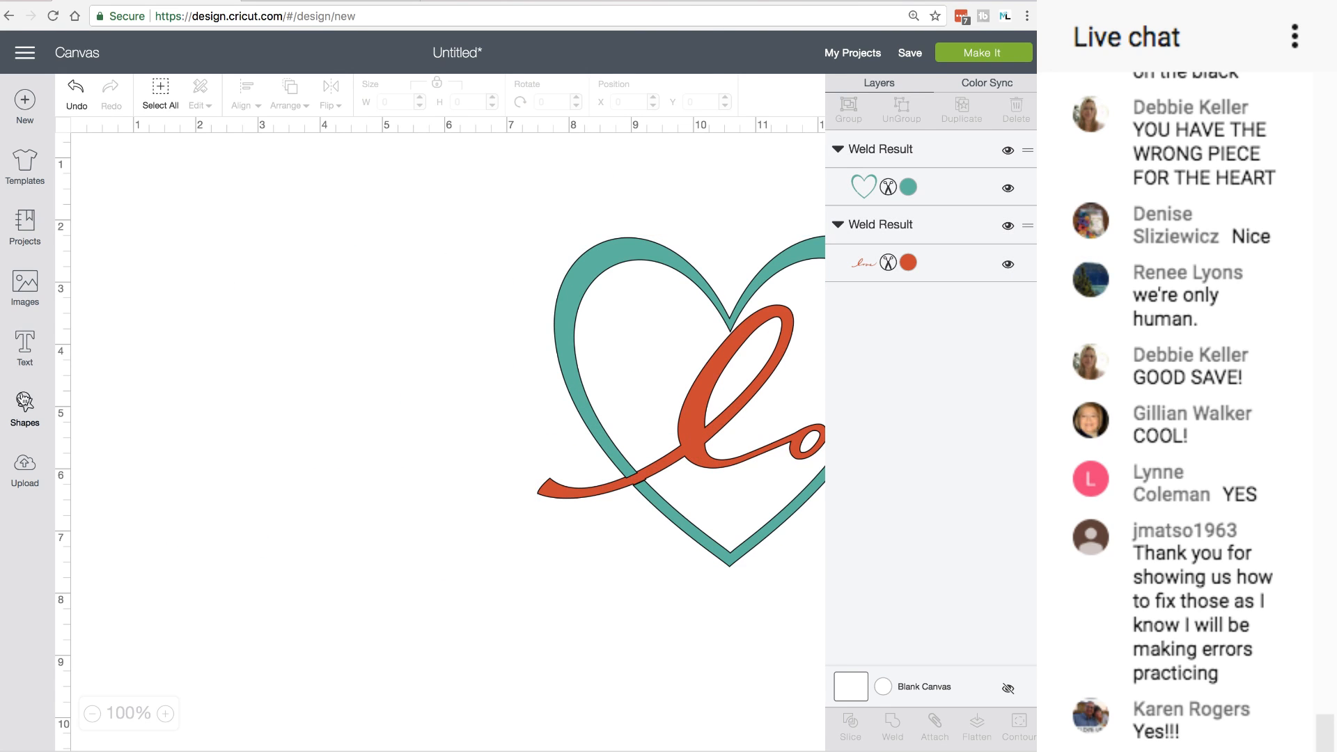
Add a text object containing a first name below the empty canvas area beside the heart
left_click(25, 343)
left_click(249, 559)
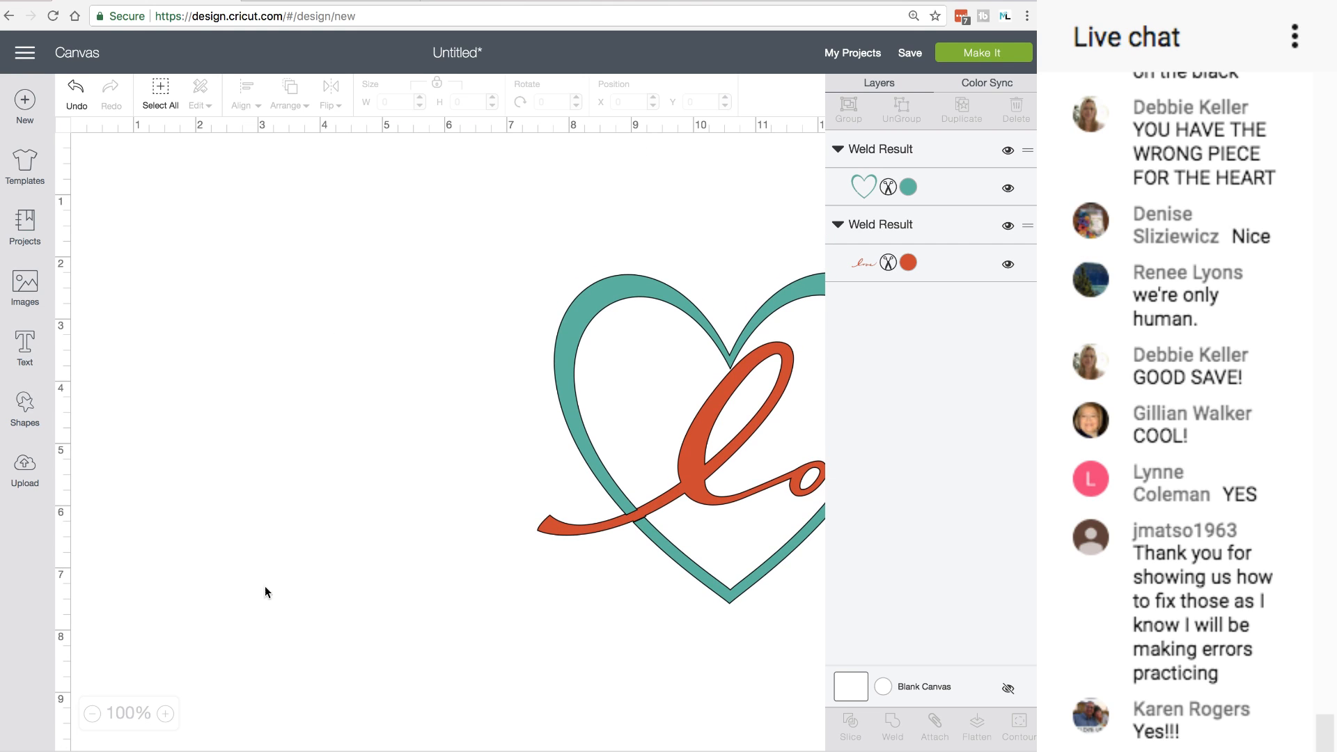
left_click(41, 371)
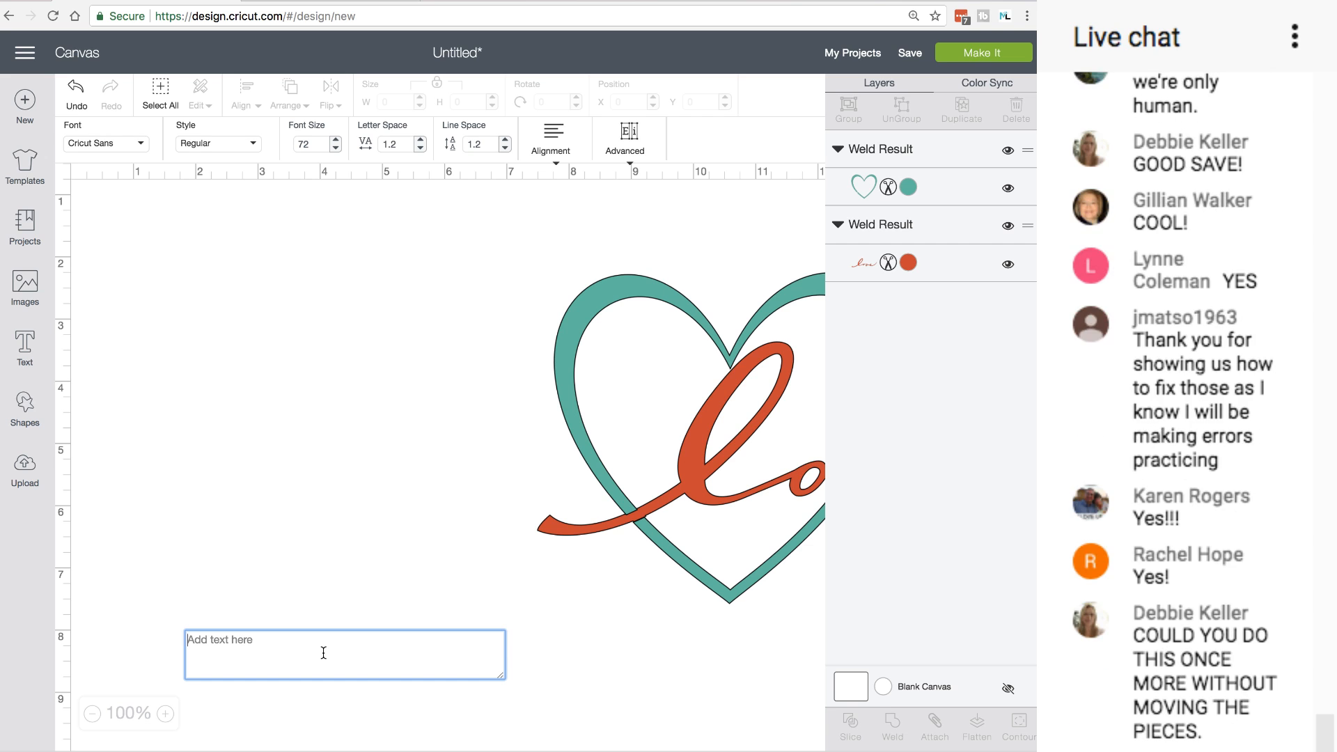
type("M")
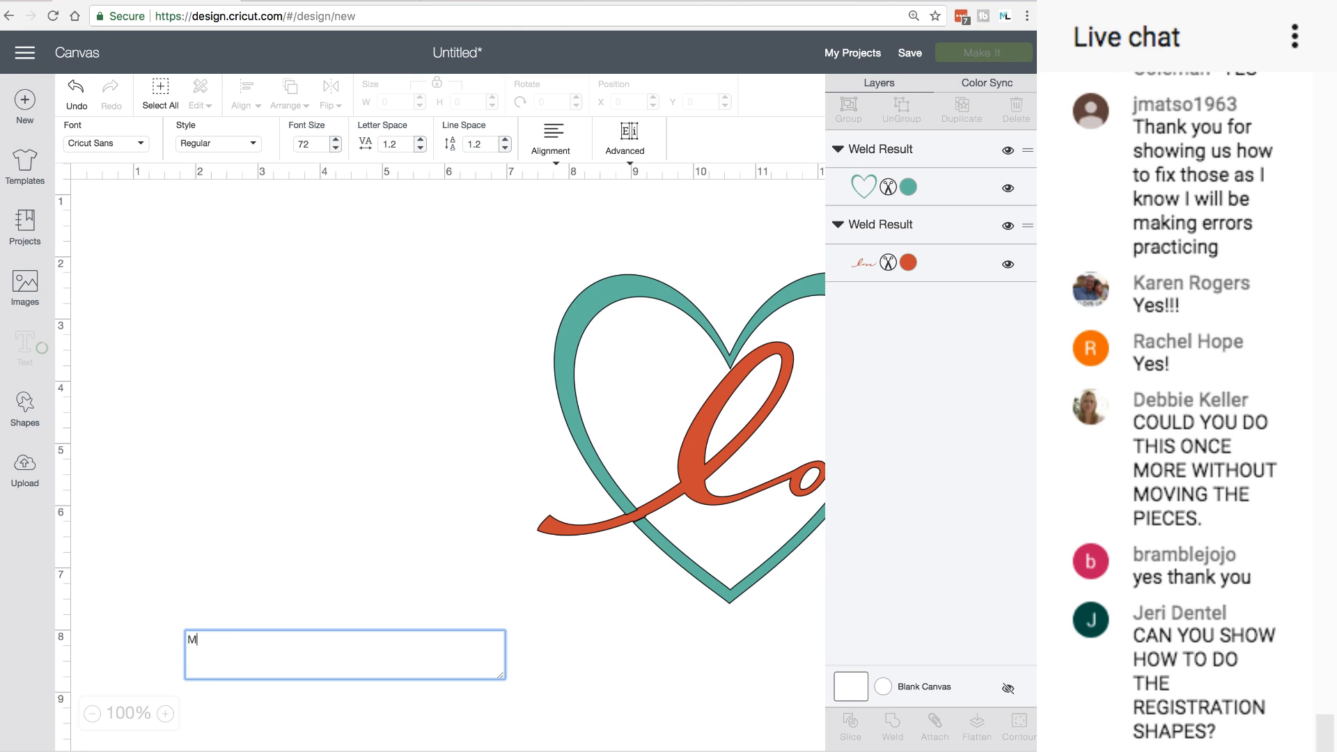
type("elody")
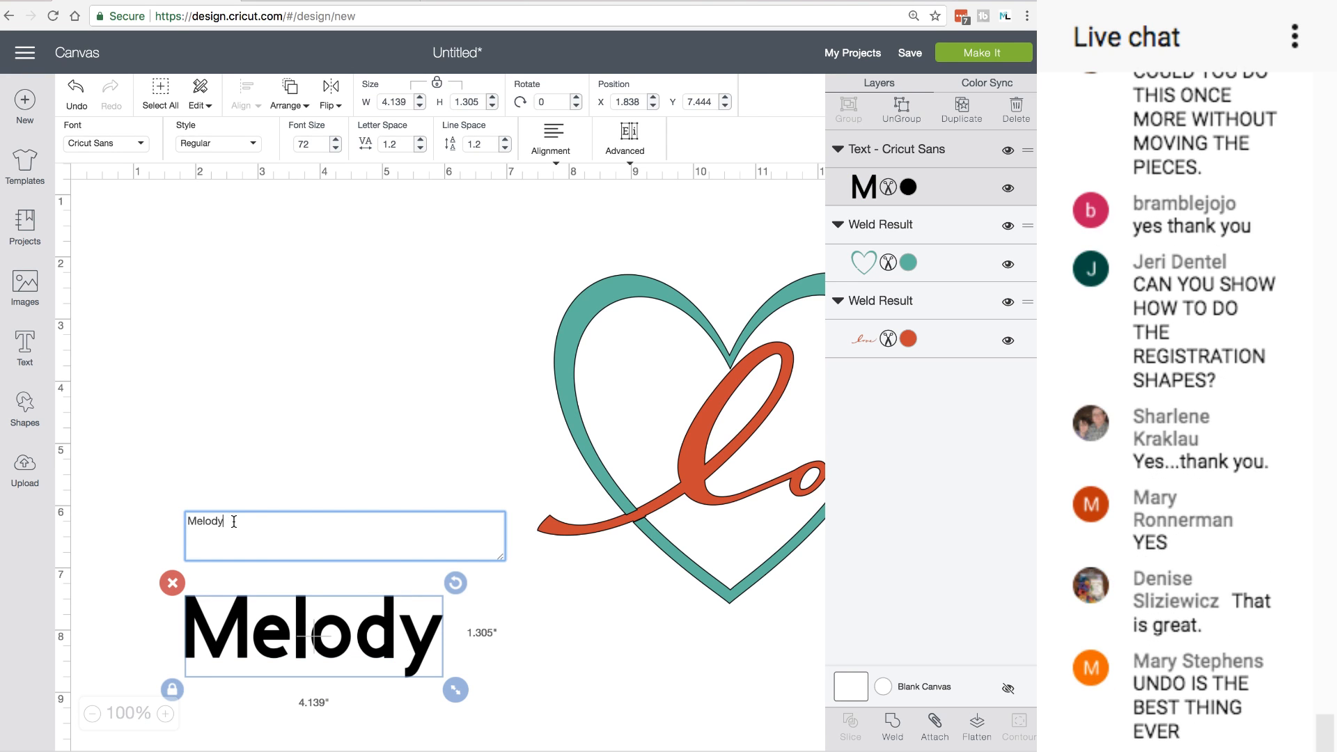
Set the name text in the Cricut font Ashlyn's Alphabet - Cursive and move it up to about X 1.199, Y 1.543
left_click_drag(229, 520, 164, 519)
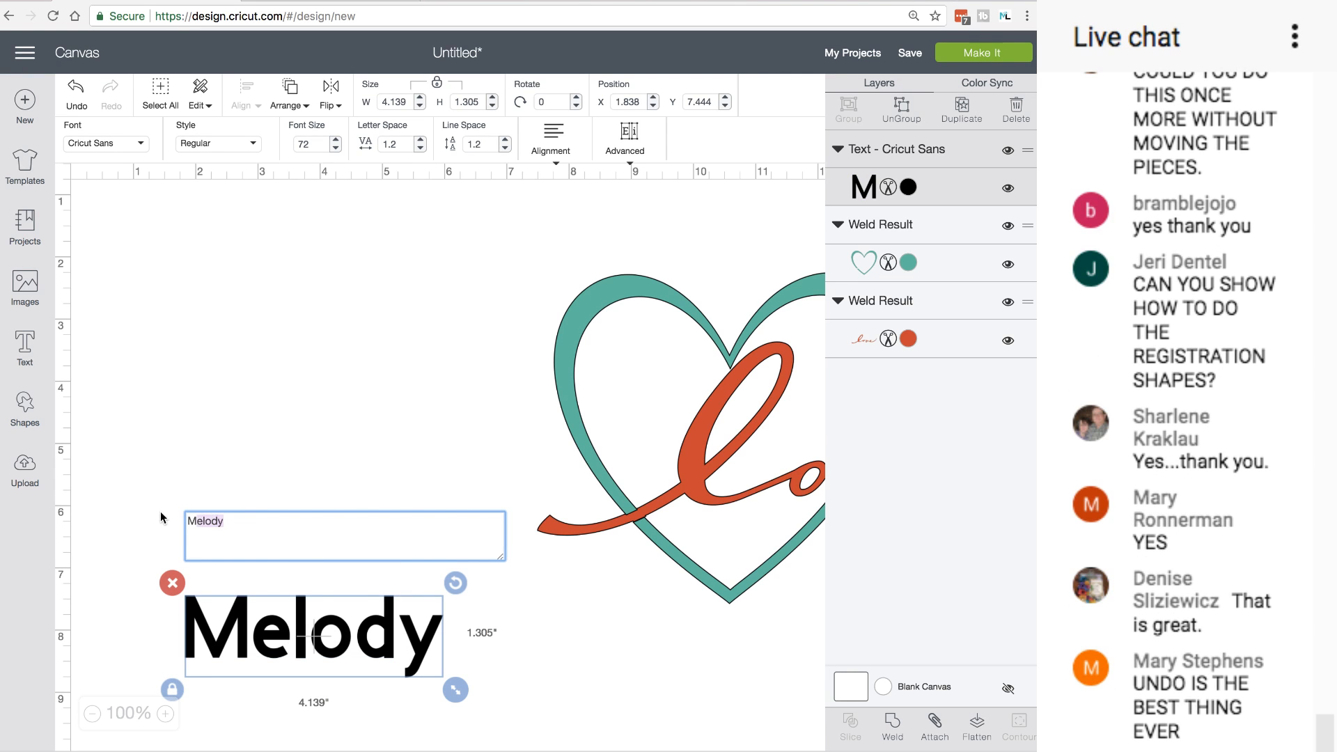
left_click(144, 146)
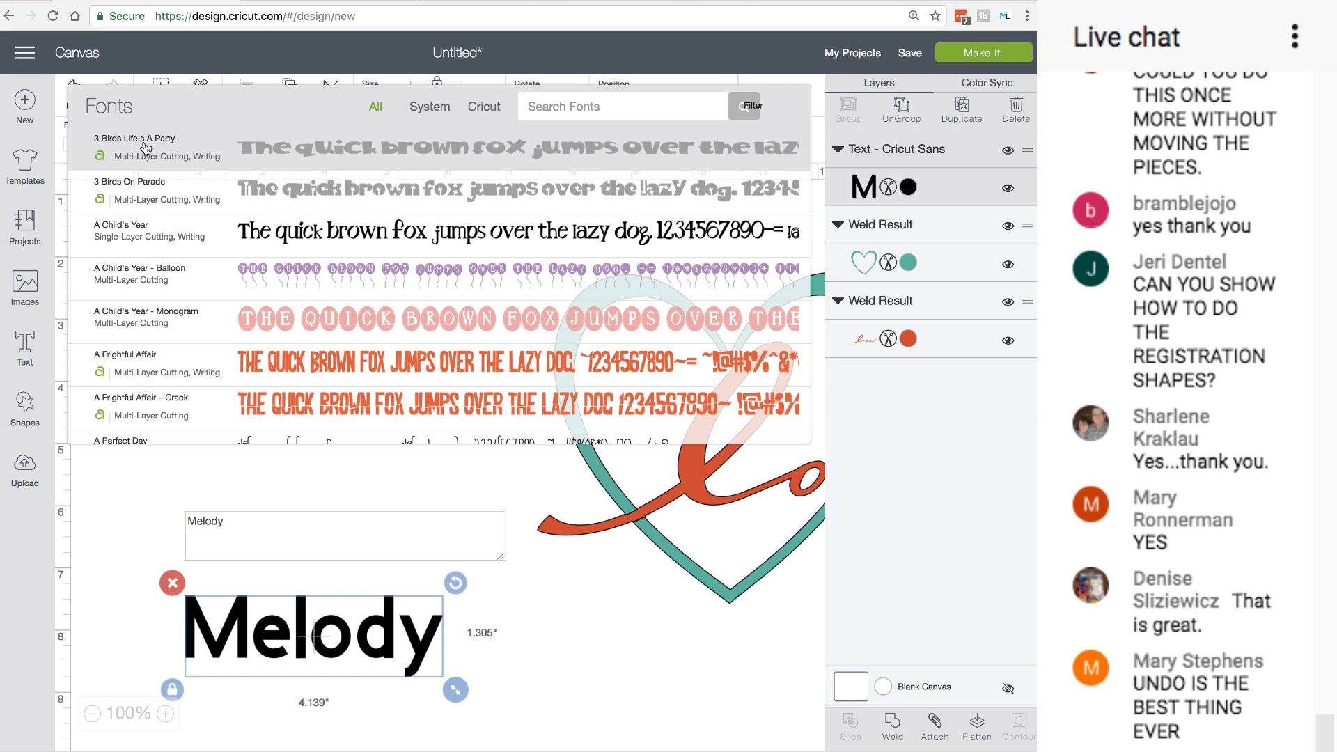
left_click(489, 109)
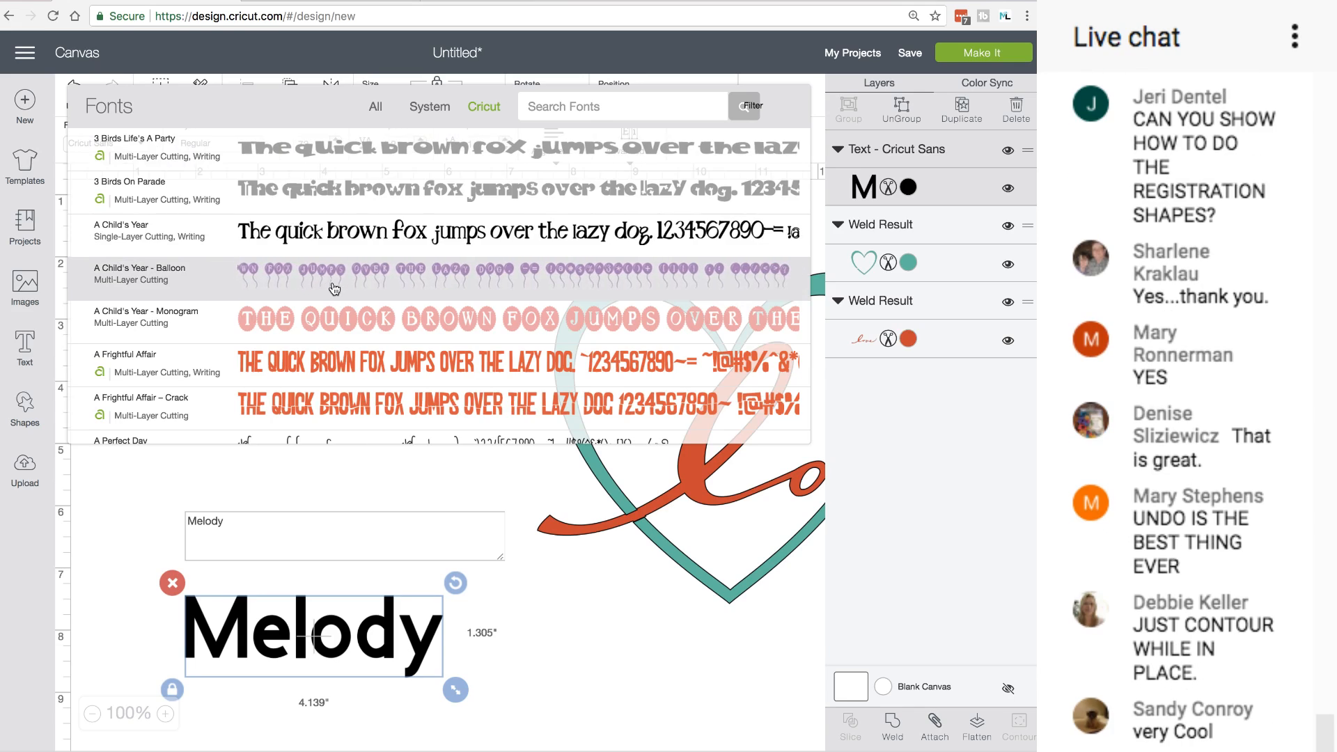
scroll(335, 289, "down", 1)
scroll(334, 289, "down", 10)
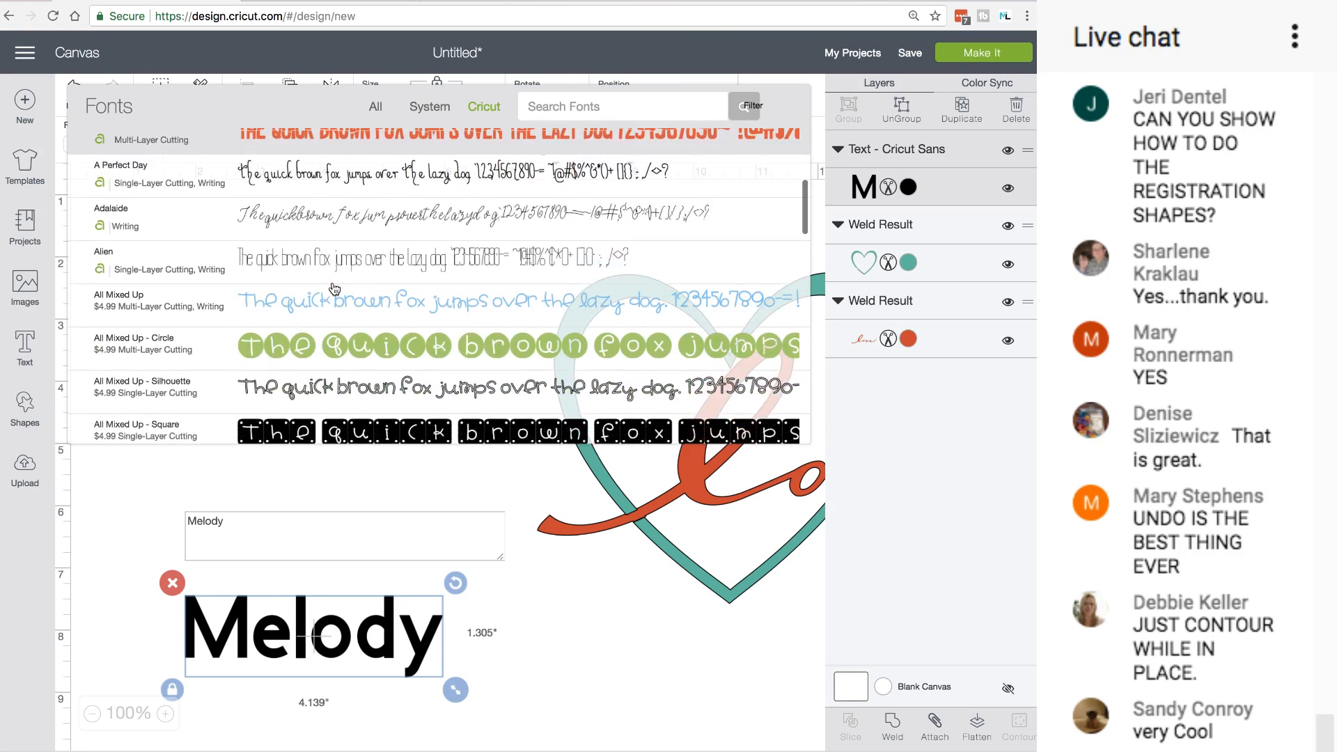
scroll(334, 289, "down", 5)
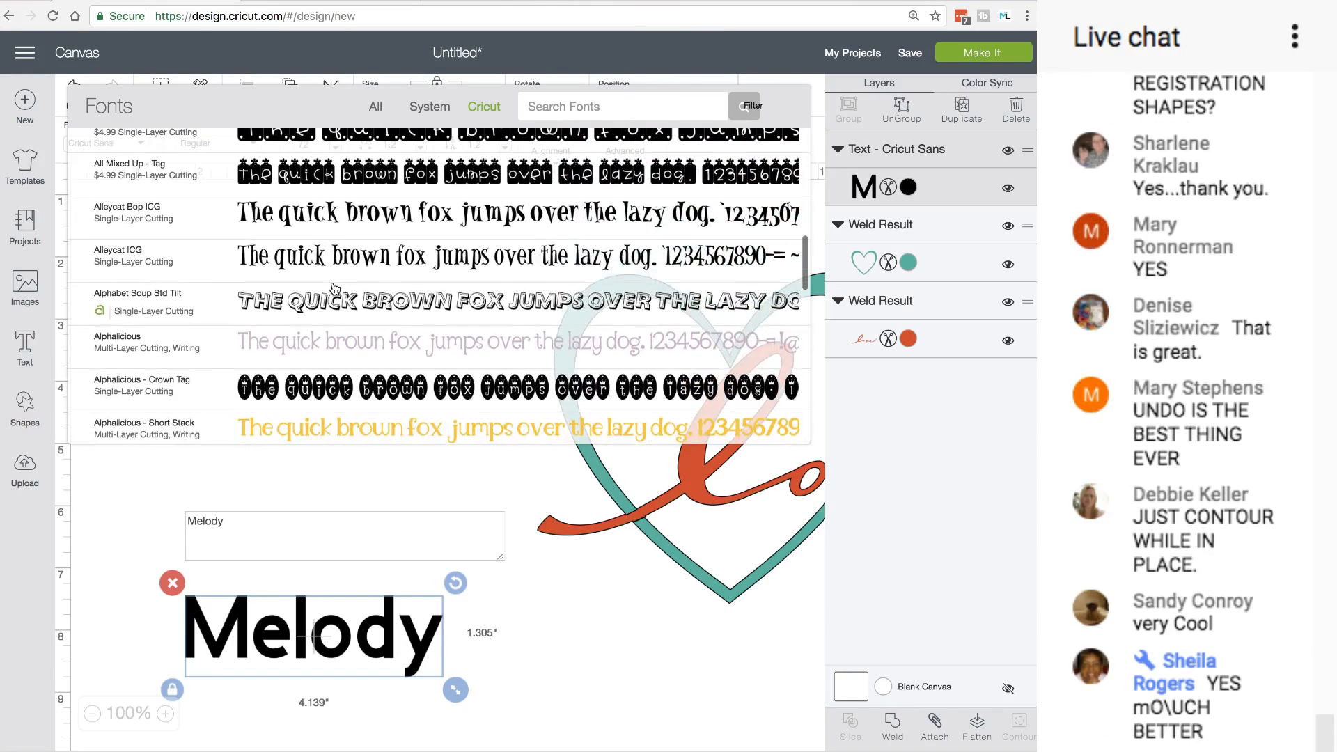
scroll(334, 289, "down", 5)
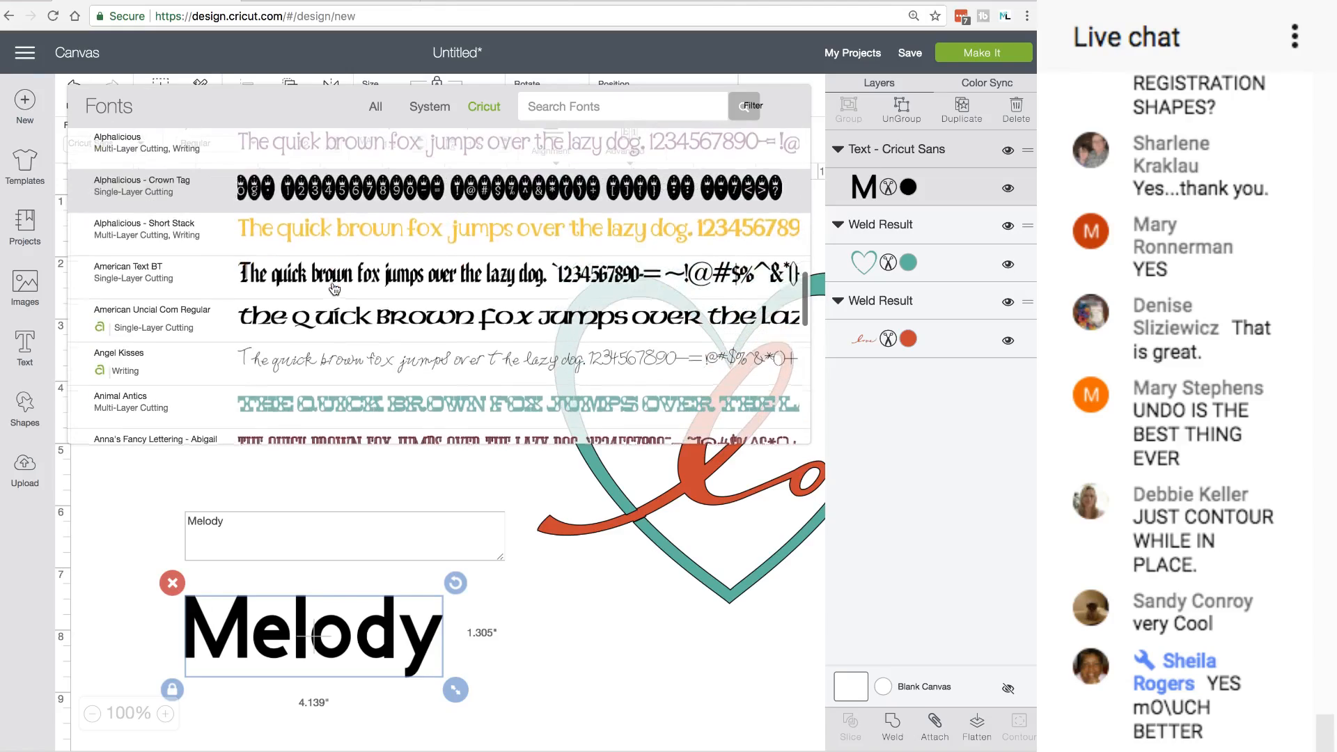
scroll(334, 288, "down", 5)
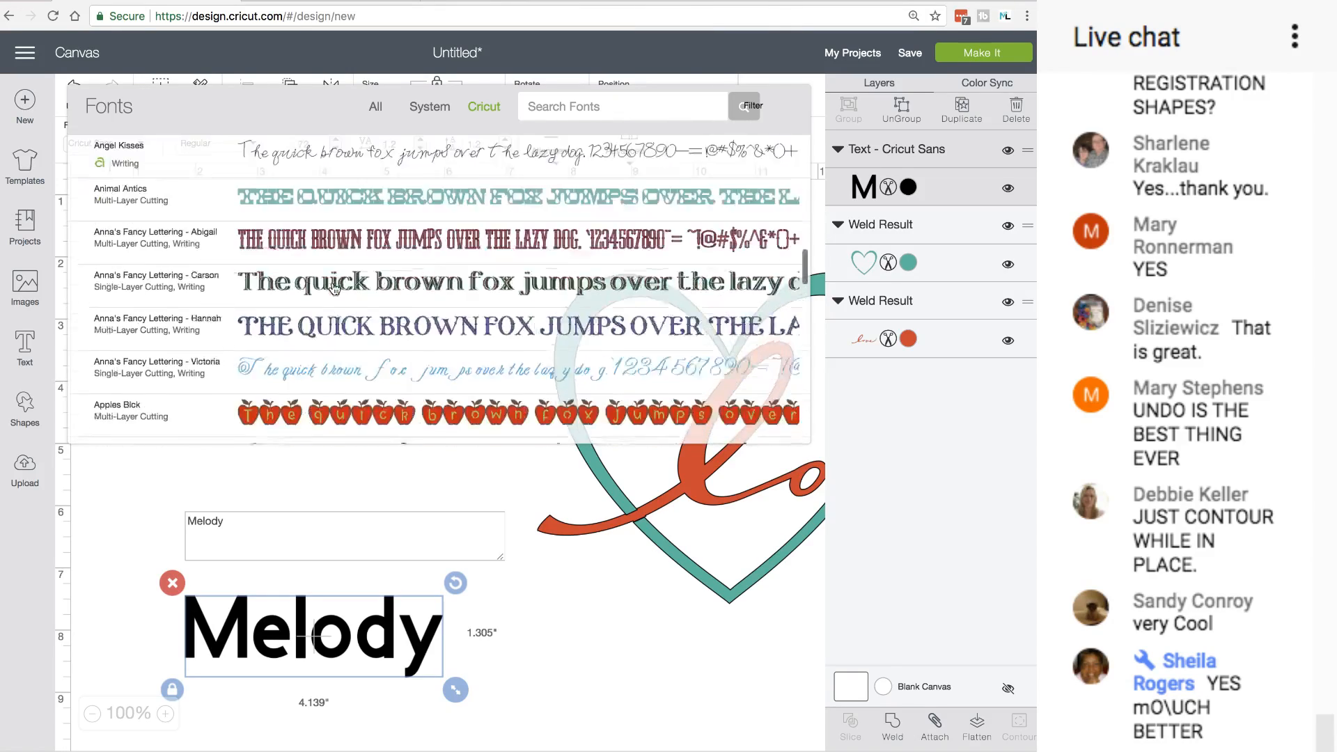
scroll(334, 288, "down", 5)
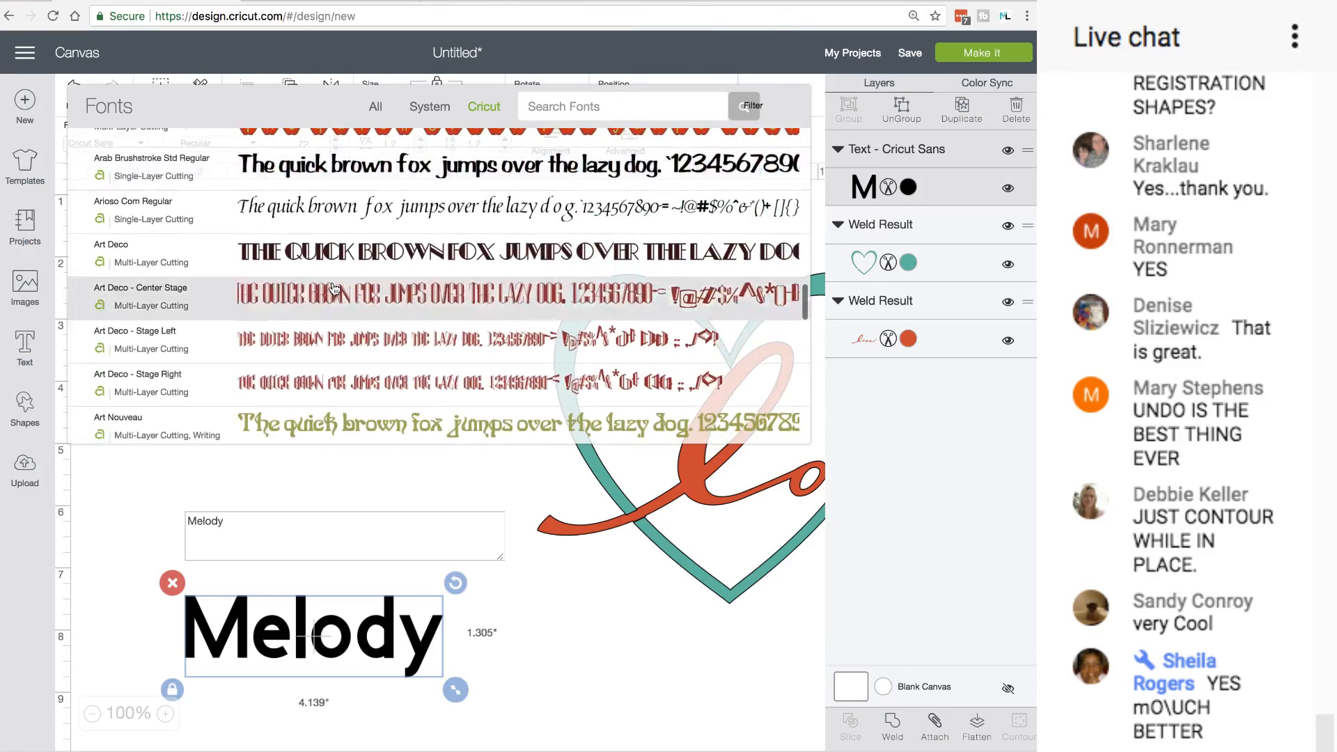
scroll(335, 288, "down", 5)
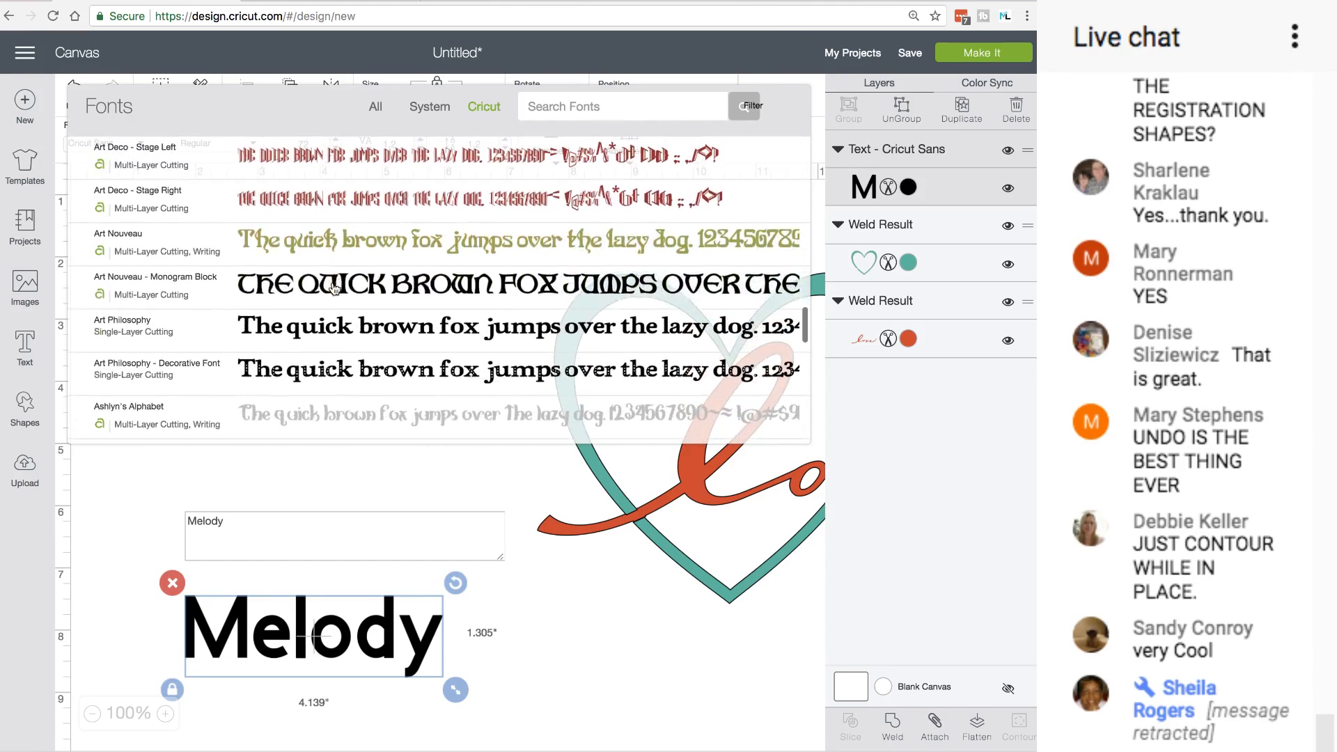
scroll(334, 288, "down", 3)
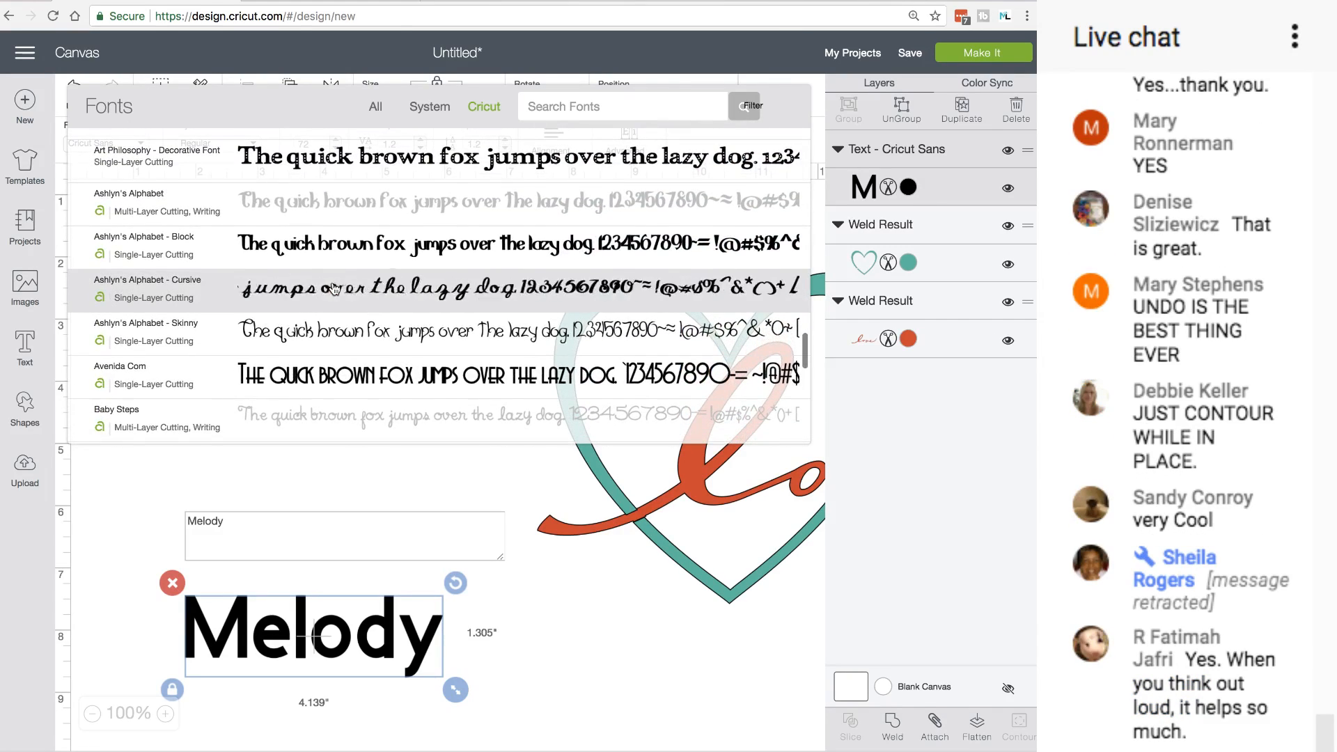
left_click(296, 289)
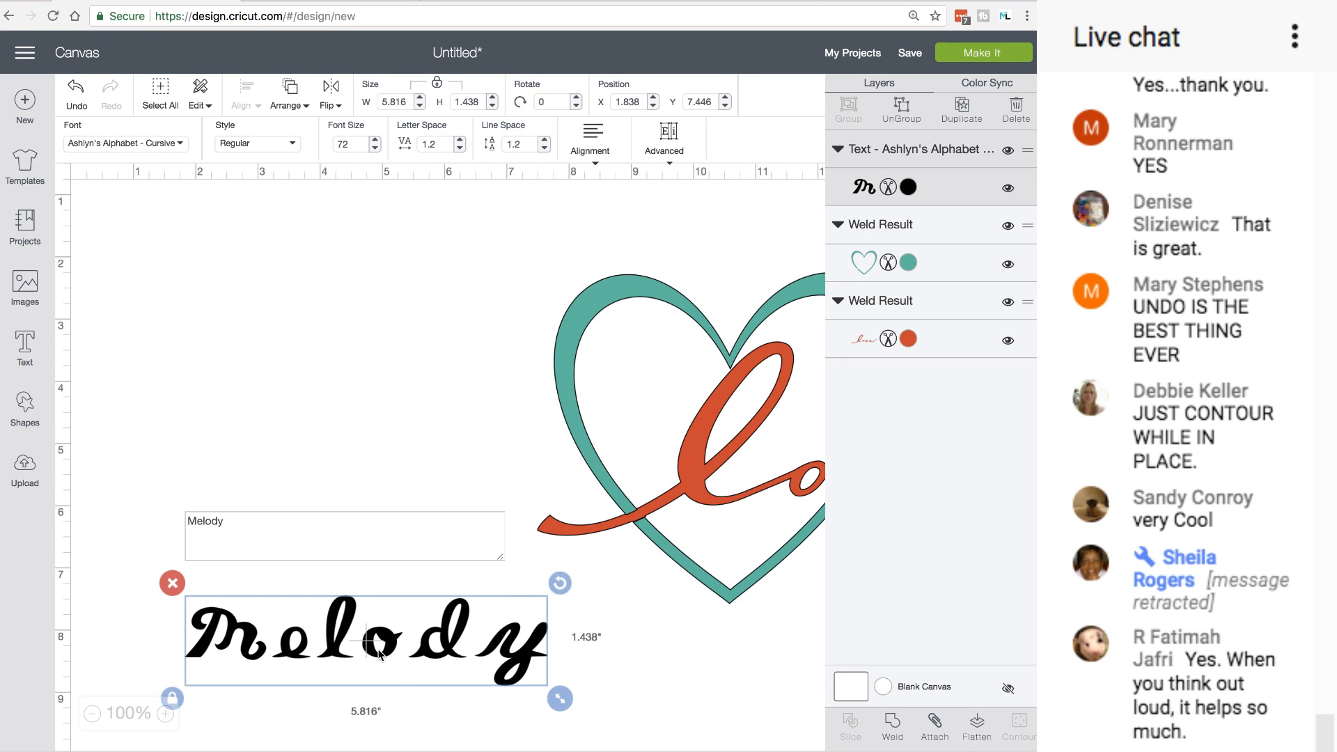
left_click_drag(377, 629, 337, 262)
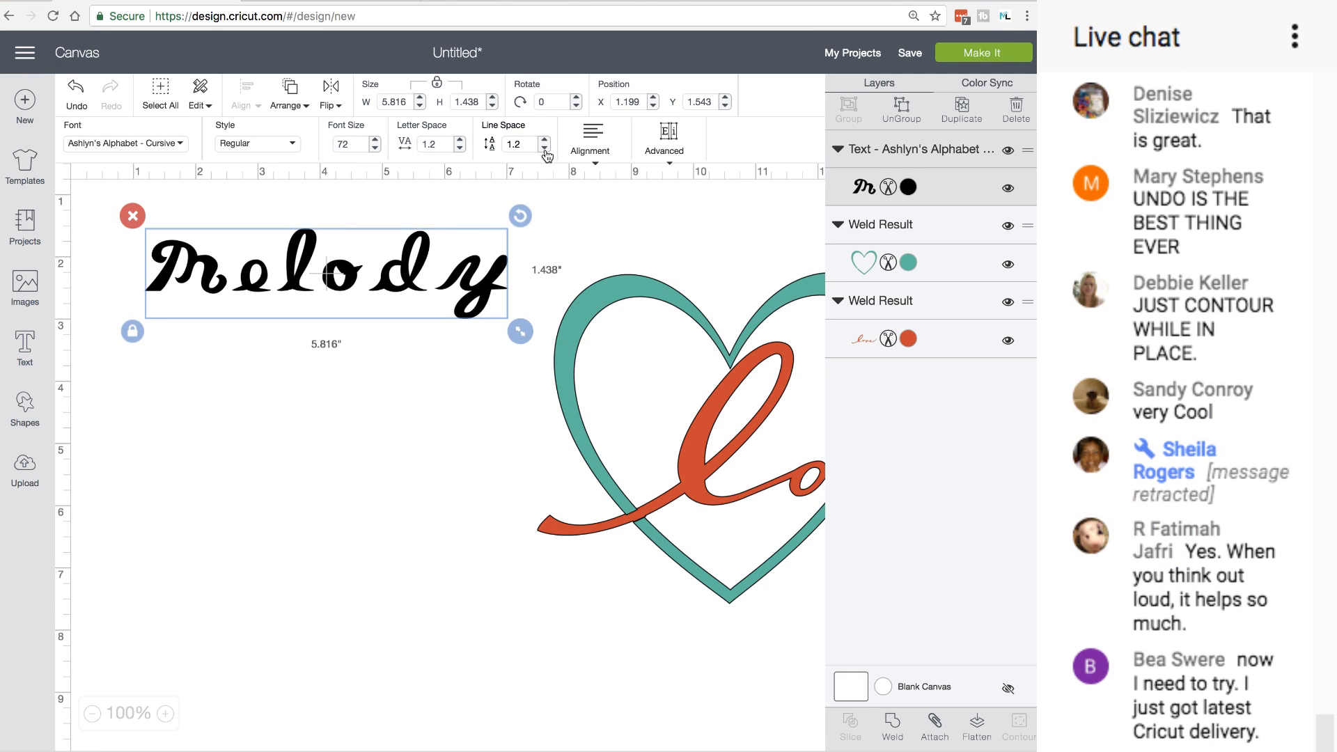
Tighten the name's letter spacing to -1.2 and enlarge the text to about 5.93 inches wide by 1.8 inches high
left_click(459, 149)
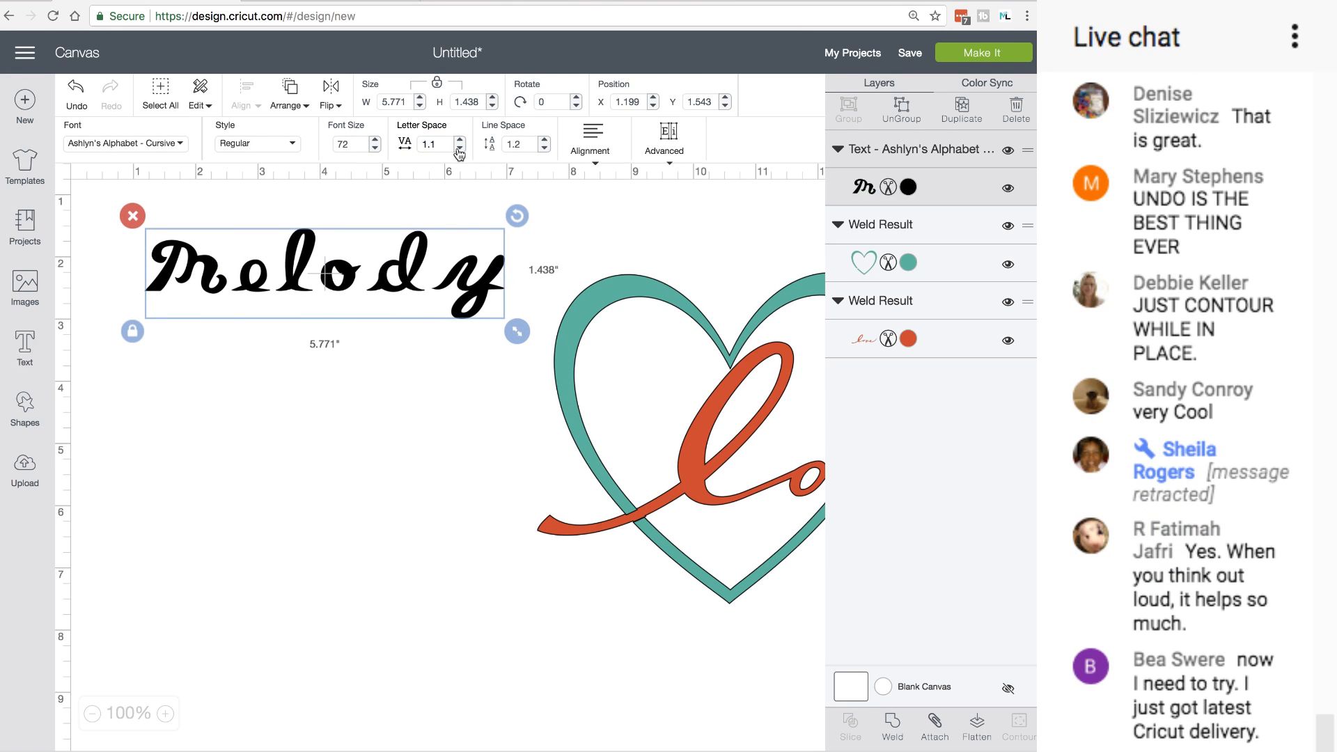
left_click(459, 149)
left_click(459, 149)
left_click(459, 149)
double_click(460, 149)
left_click(459, 149)
double_click(459, 149)
double_click(459, 149)
left_click(459, 149)
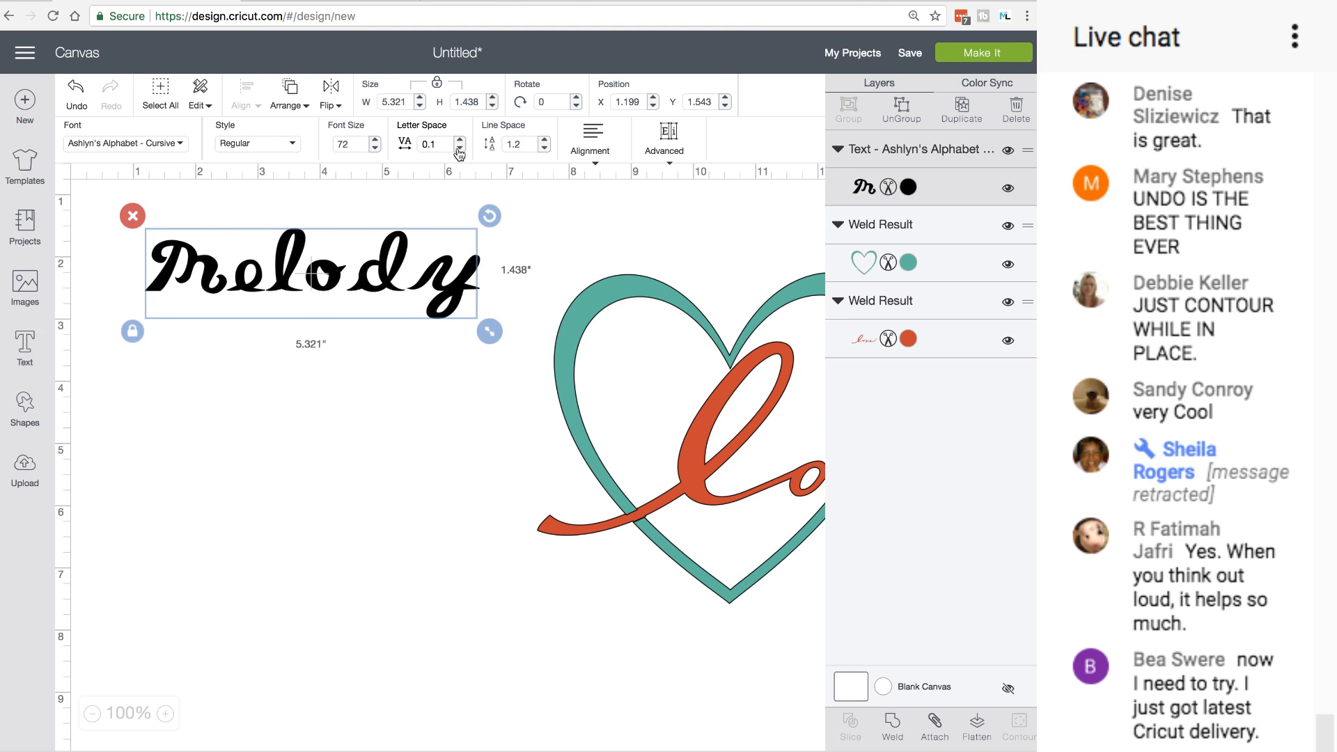
left_click(459, 149)
double_click(459, 149)
left_click(459, 149)
double_click(459, 149)
double_click(459, 149)
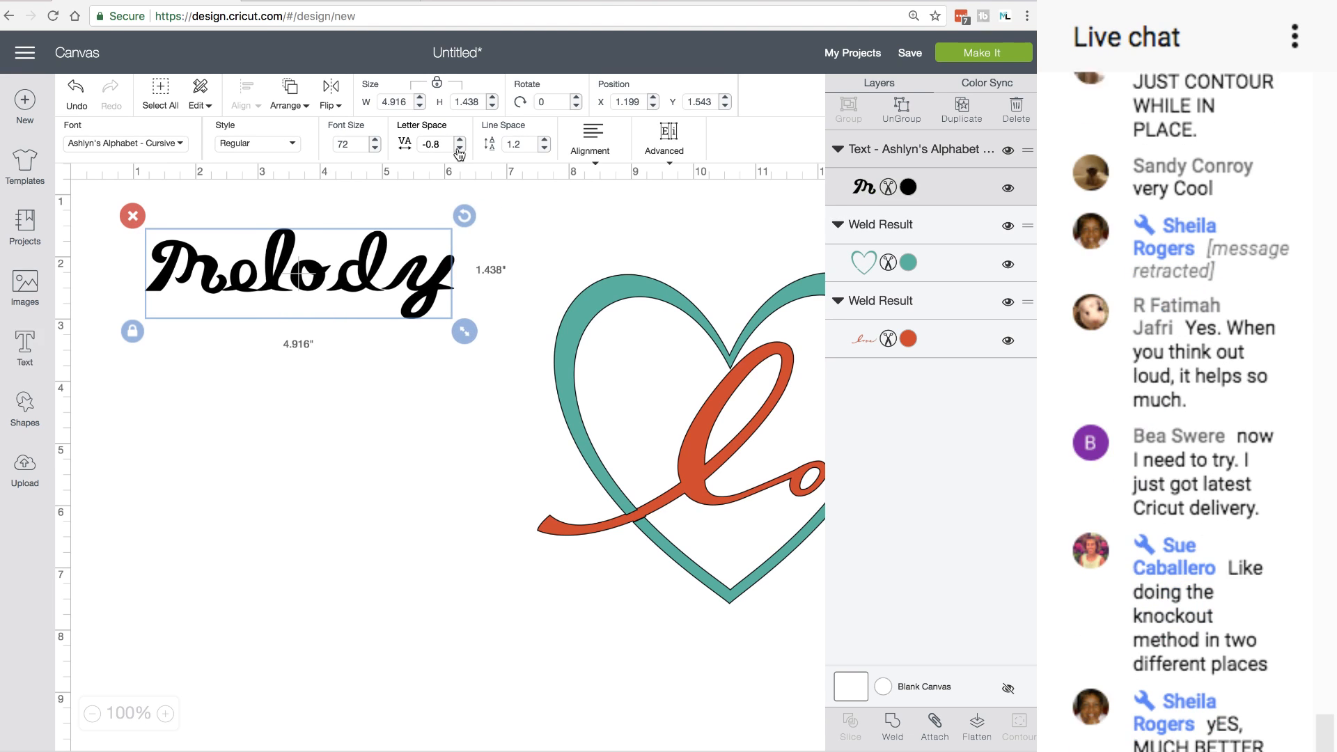
double_click(459, 149)
left_click(459, 149)
left_click(459, 150)
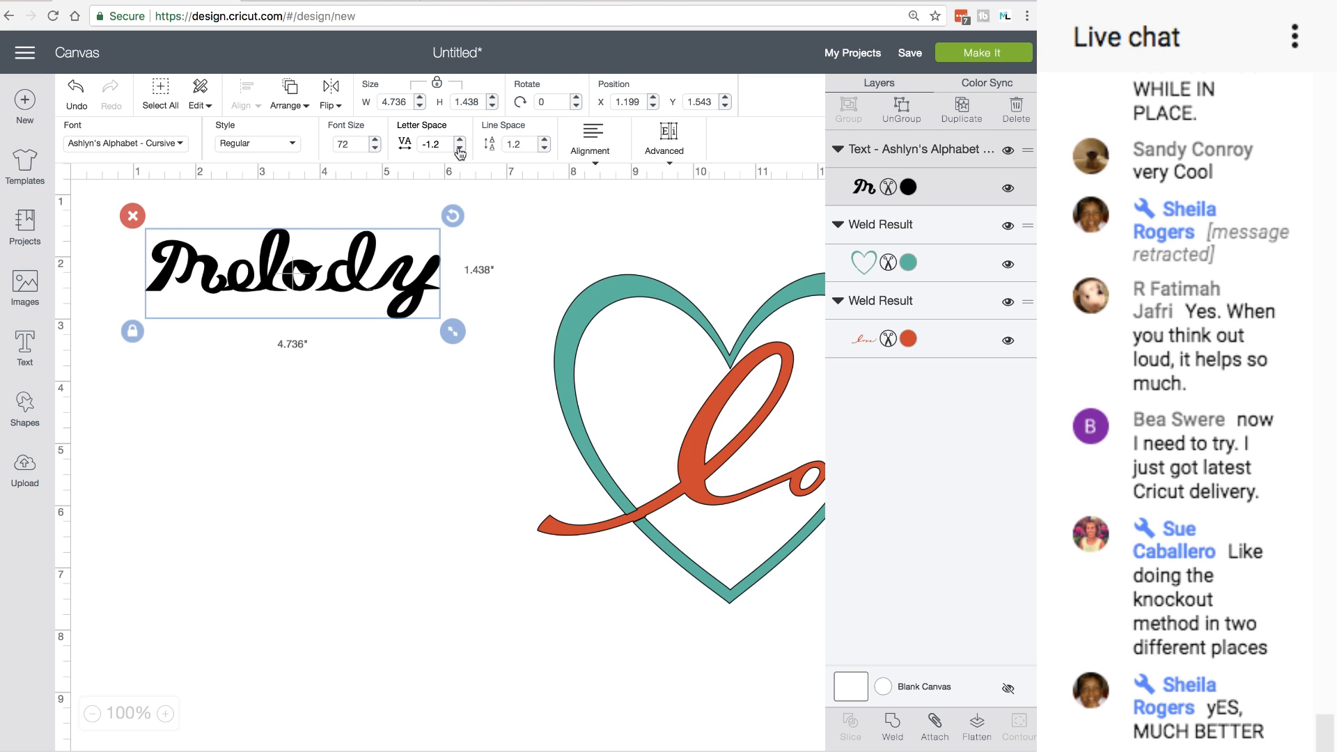
left_click_drag(453, 332, 528, 353)
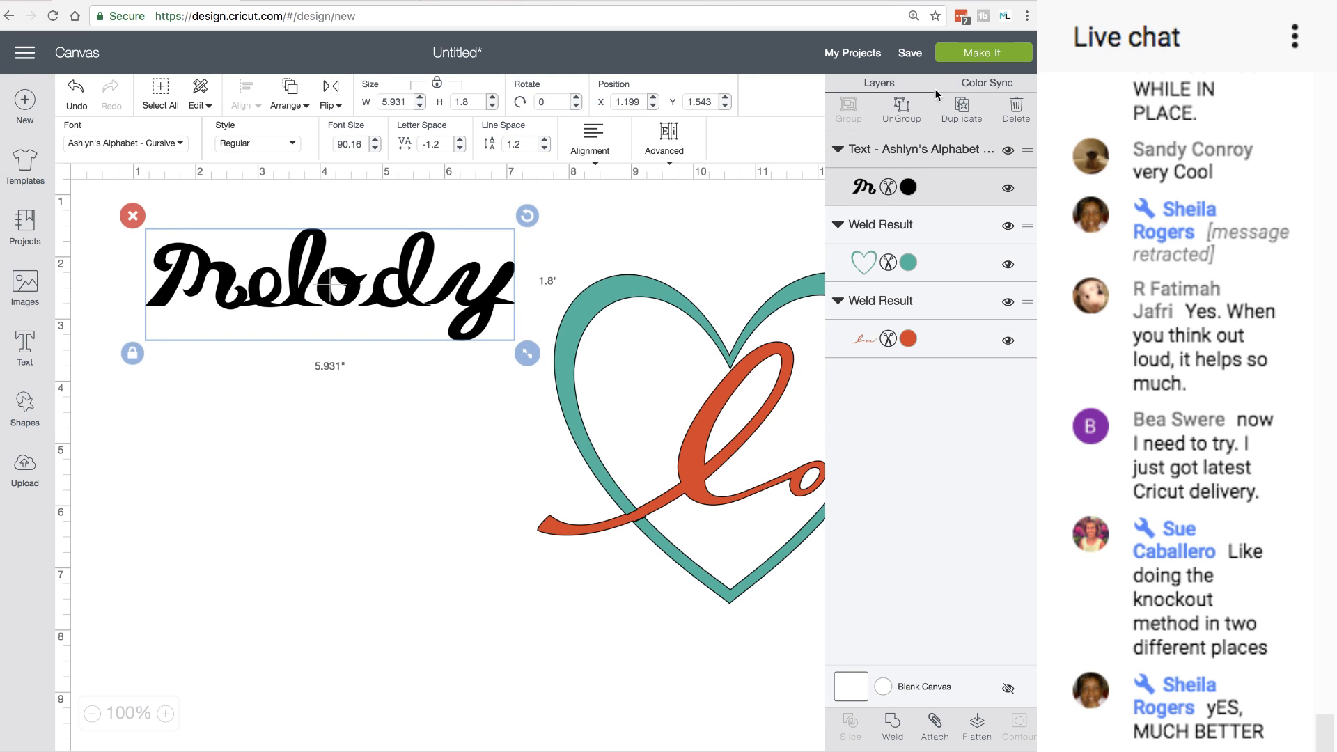
Ungroup the name into separate letters and nudge the "o" 0.2 inches toward the "l" so they overlap
left_click(904, 113)
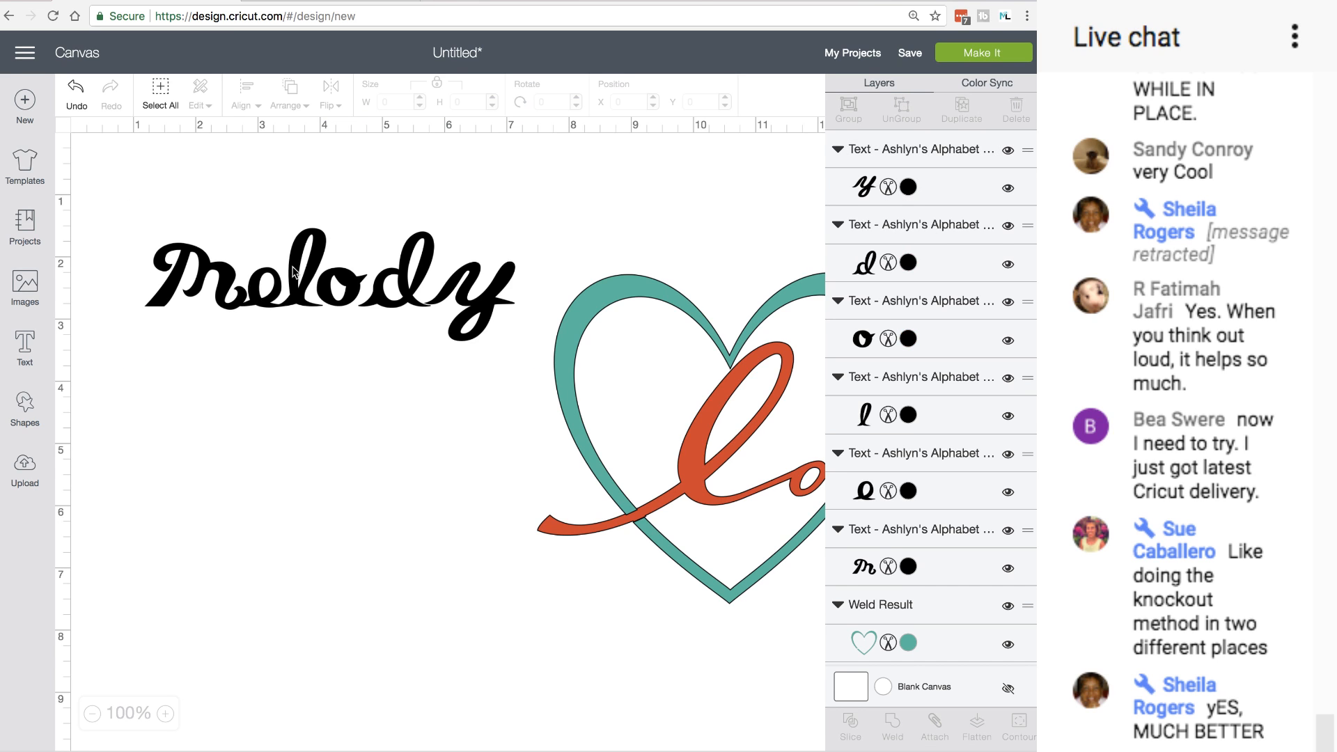
left_click(266, 303)
left_click_drag(266, 303, 292, 305)
left_click(283, 300)
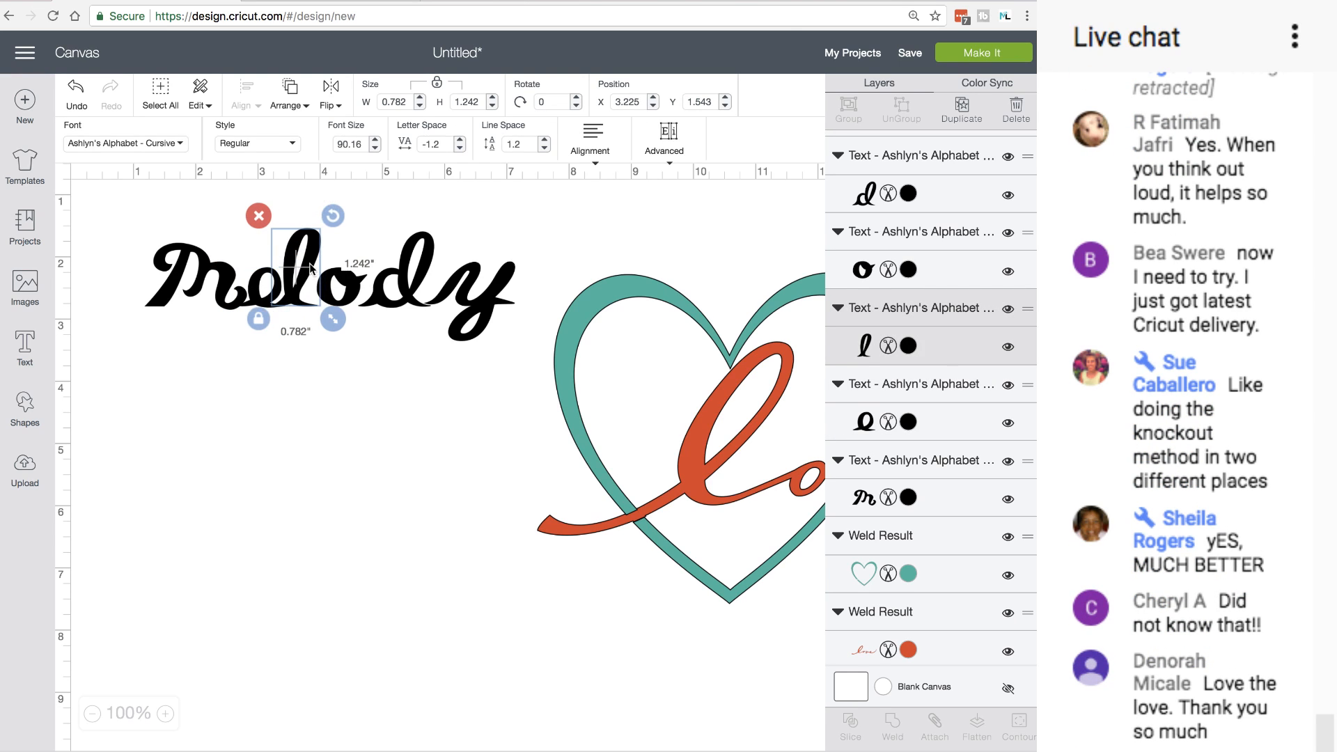
left_click(351, 300)
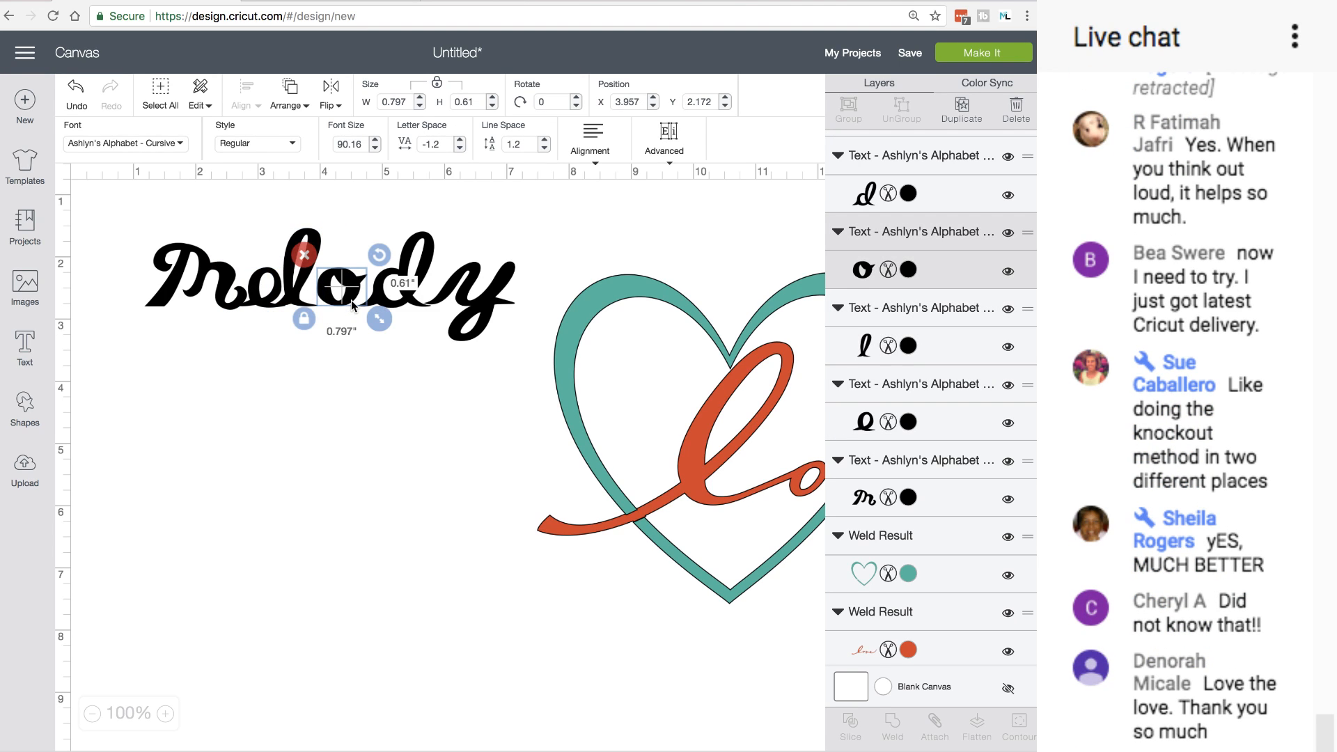
key("Left")
key("Left")
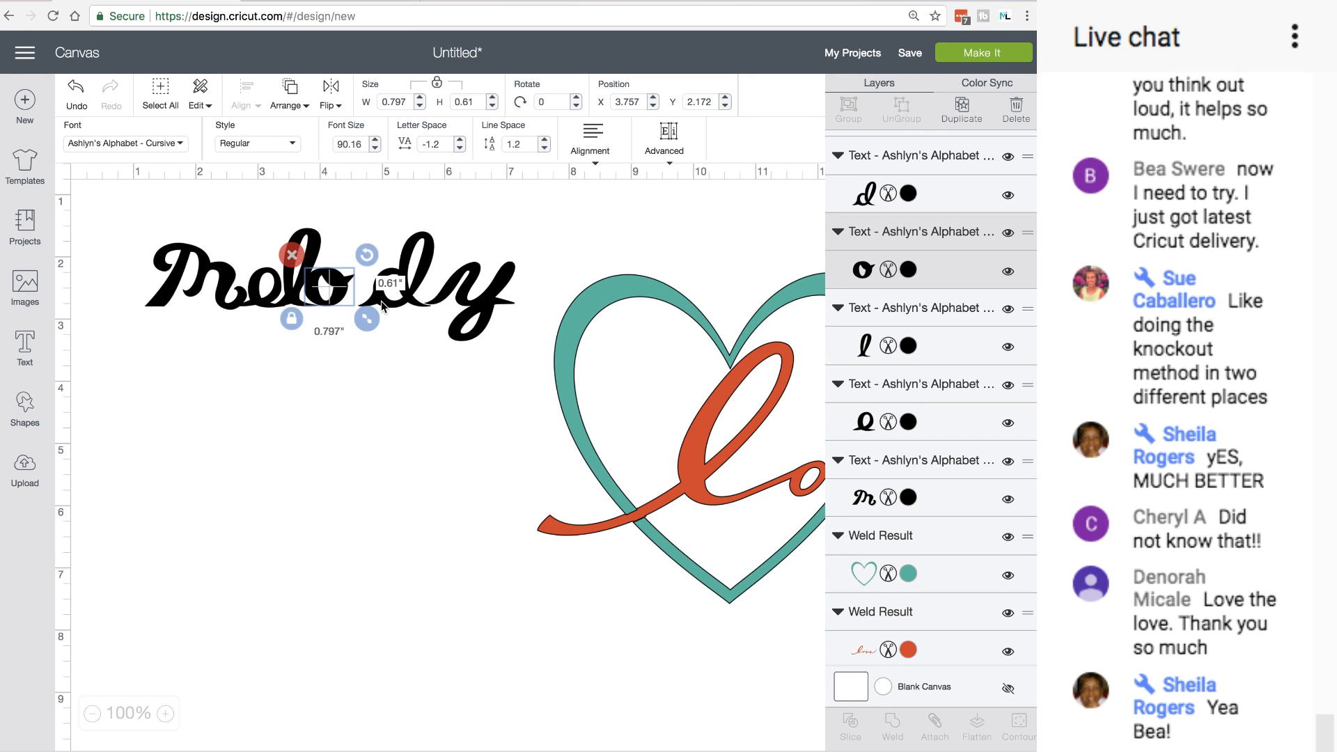
Nudge the letter "d" toward the "o" to X 4.217 so the two letters overlap
left_click(387, 304)
key("Left")
key("Left")
key("Left")
key("Left")
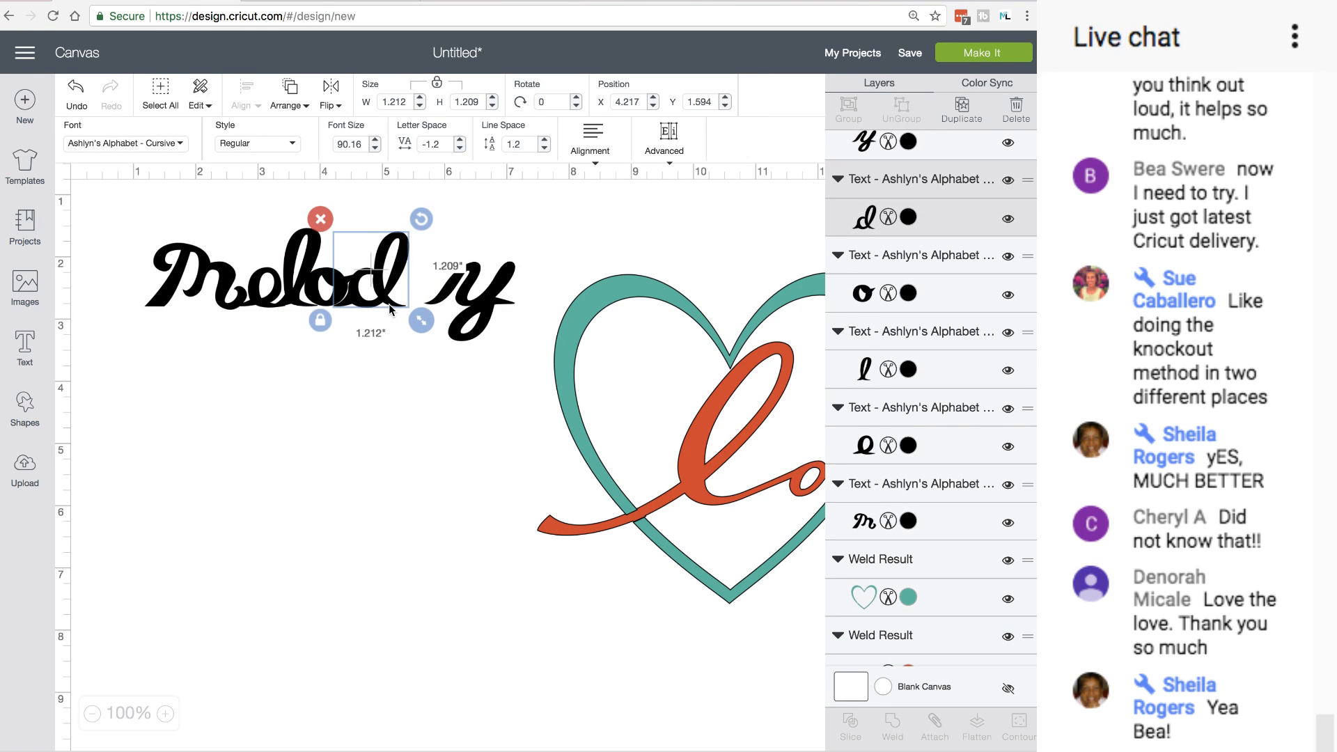
Move the final "y" against the "d" so their strokes join, at about X 5.174, Y 2.132
left_click(462, 298)
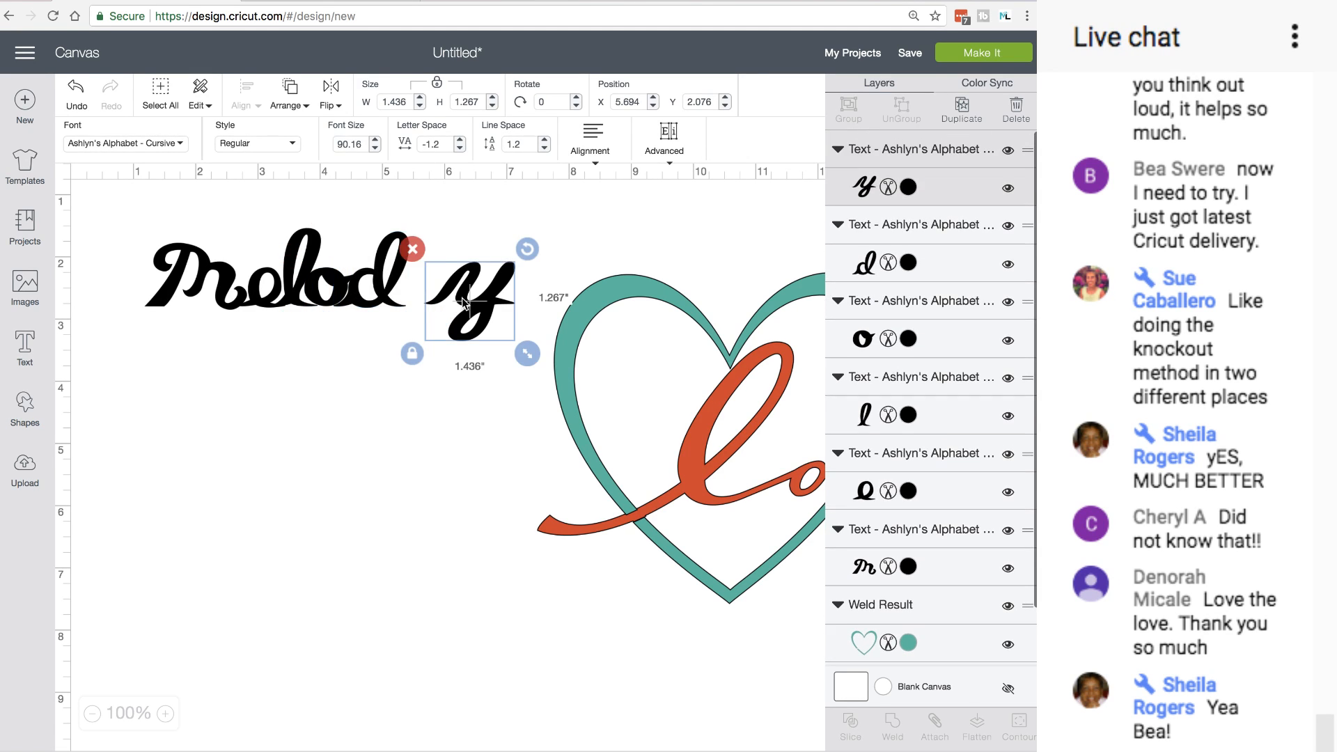
key("Left")
key("Left")
key("Left")
key("Left")
key("Left")
key("Left")
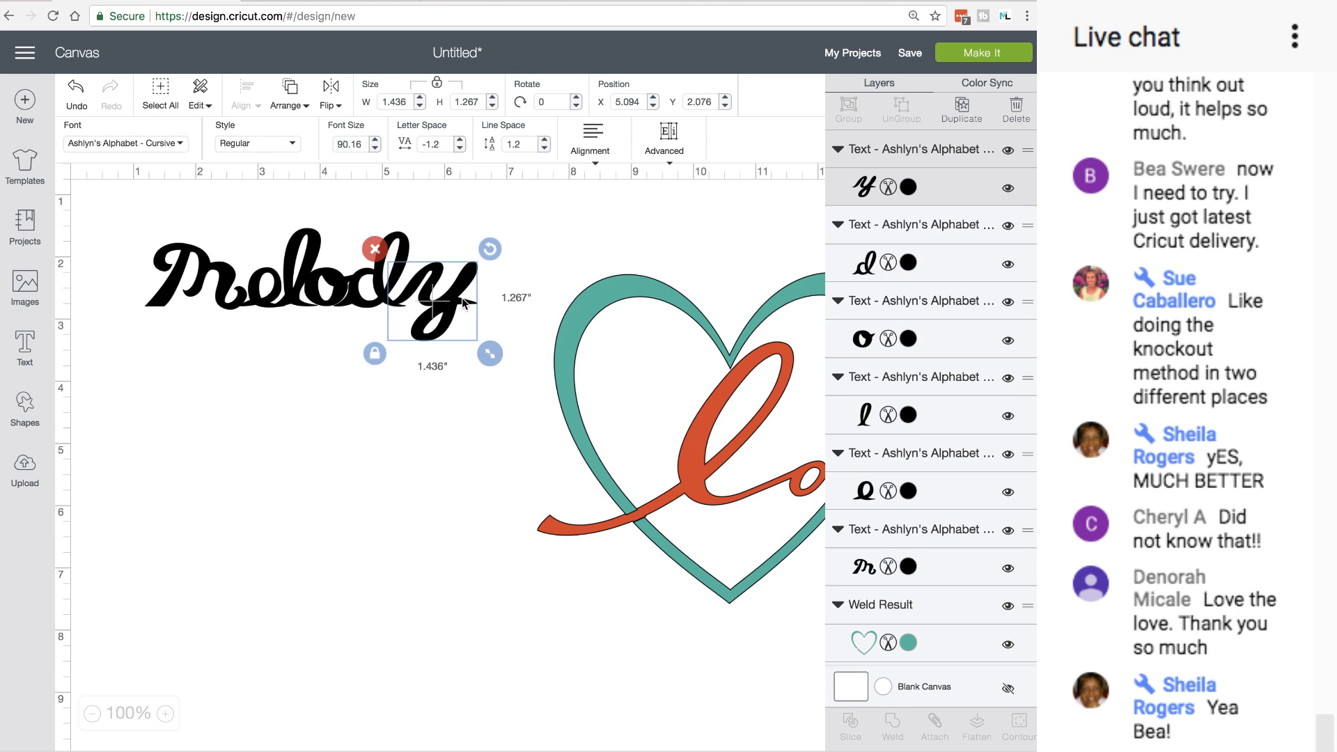
key("Left")
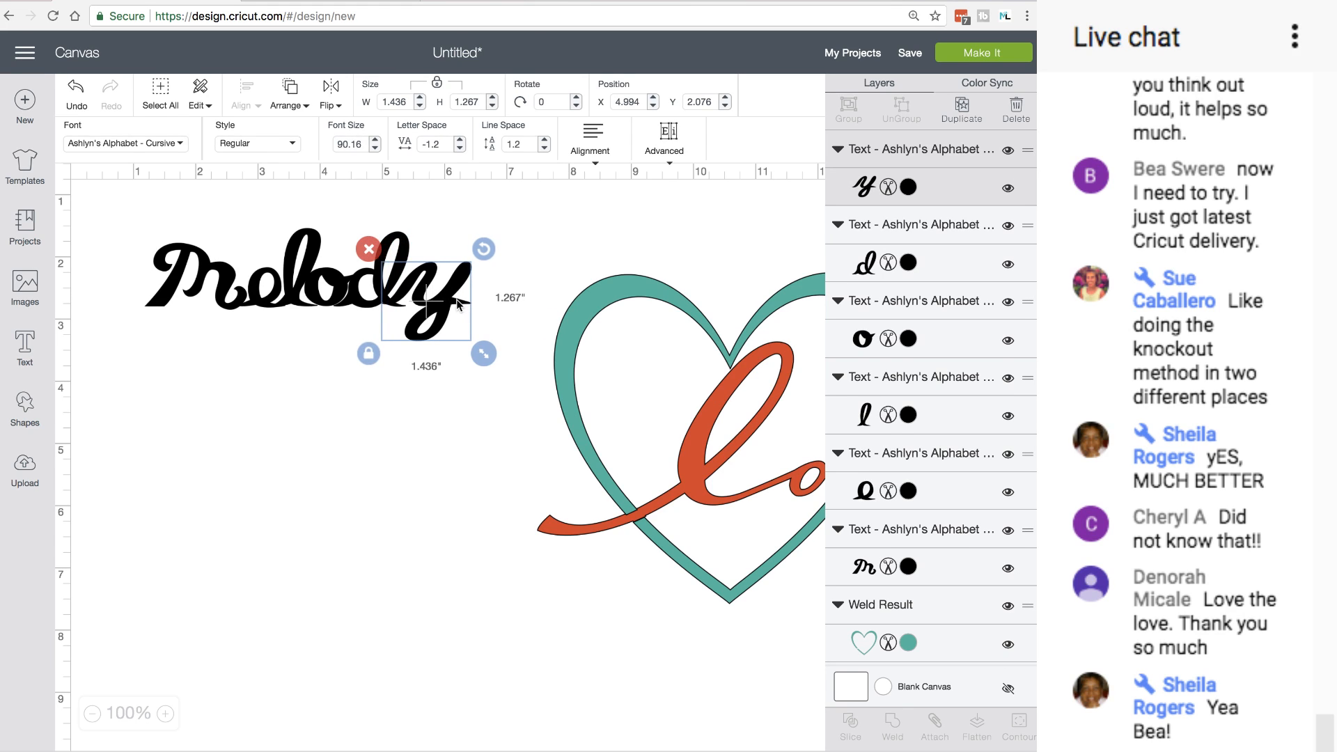
left_click_drag(446, 303, 457, 308)
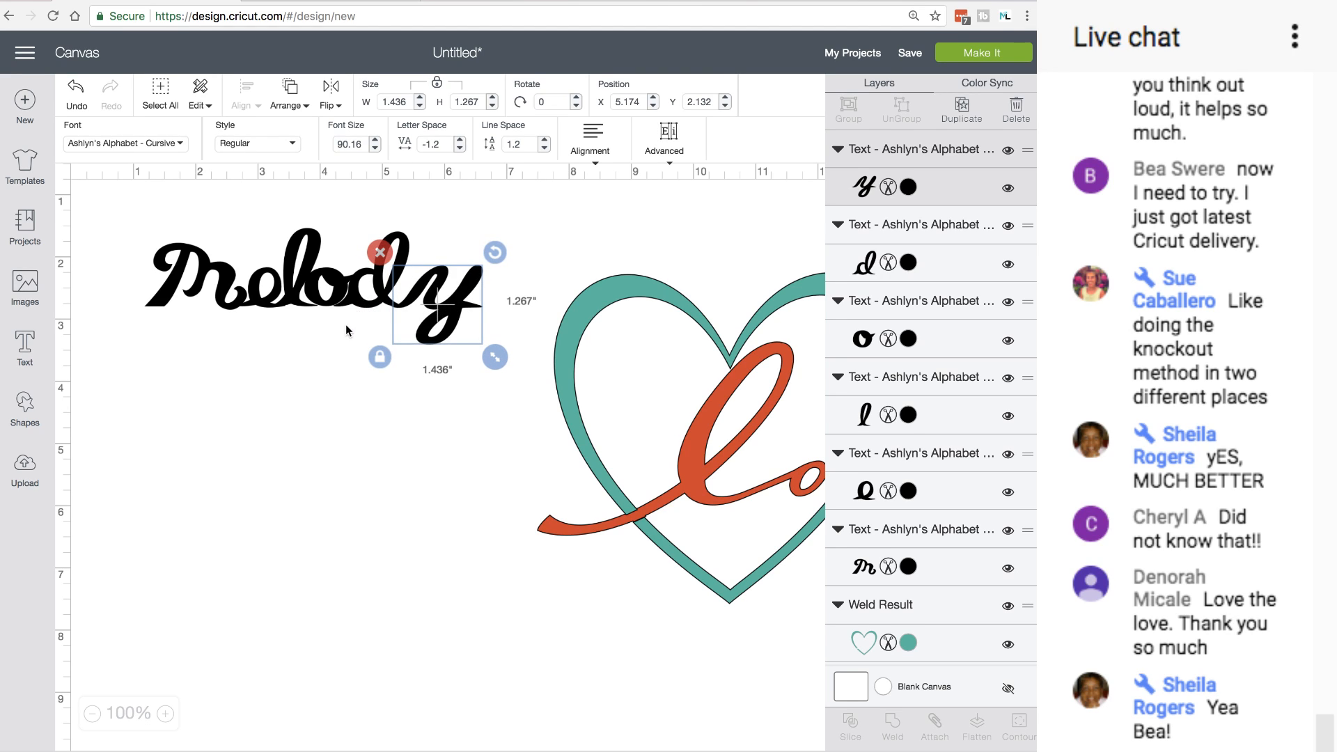
left_click(286, 329)
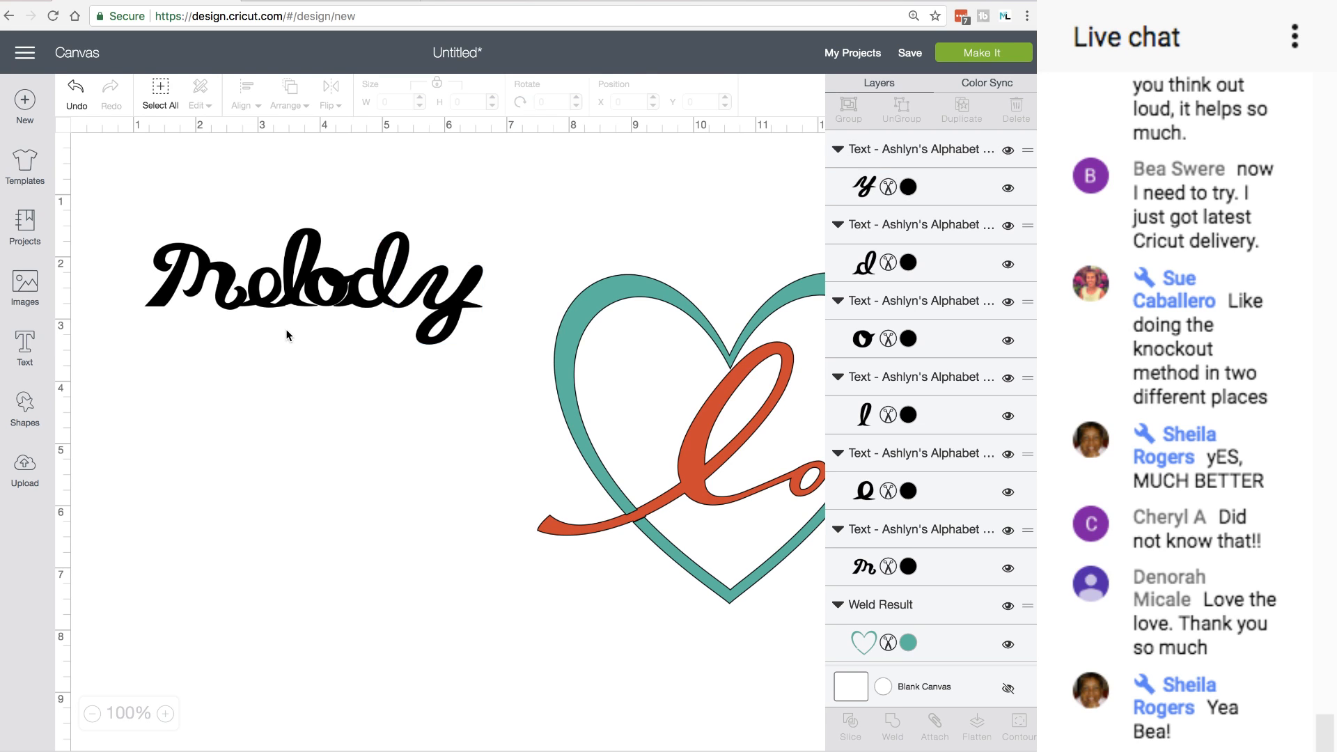
Duplicate all the letters of the name, place the copy near Y 7.3 below, and weld the original letters together
left_click_drag(113, 205, 497, 359)
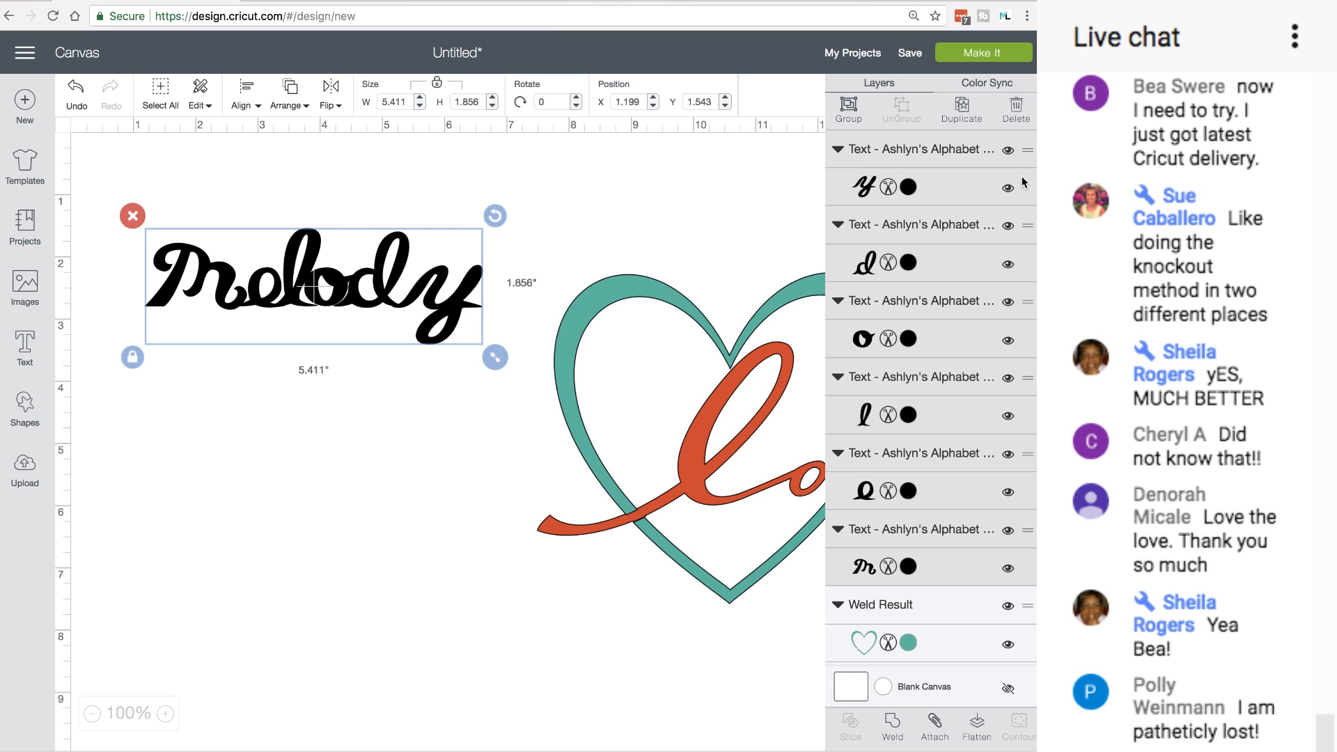
left_click(962, 108)
left_click_drag(454, 255, 489, 615)
left_click_drag(169, 208, 483, 360)
left_click(894, 728)
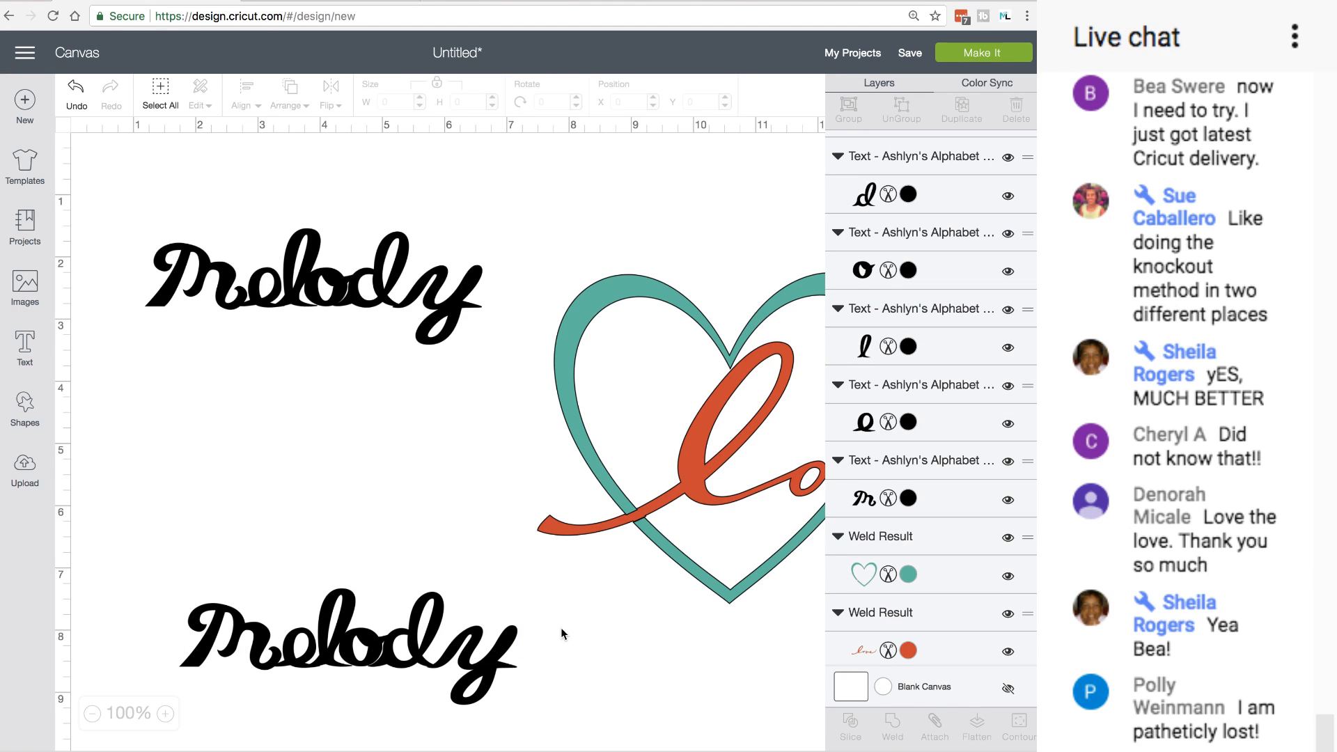
Group the duplicated unwelded letters and hide the whole group from the canvas
left_click_drag(155, 576, 520, 699)
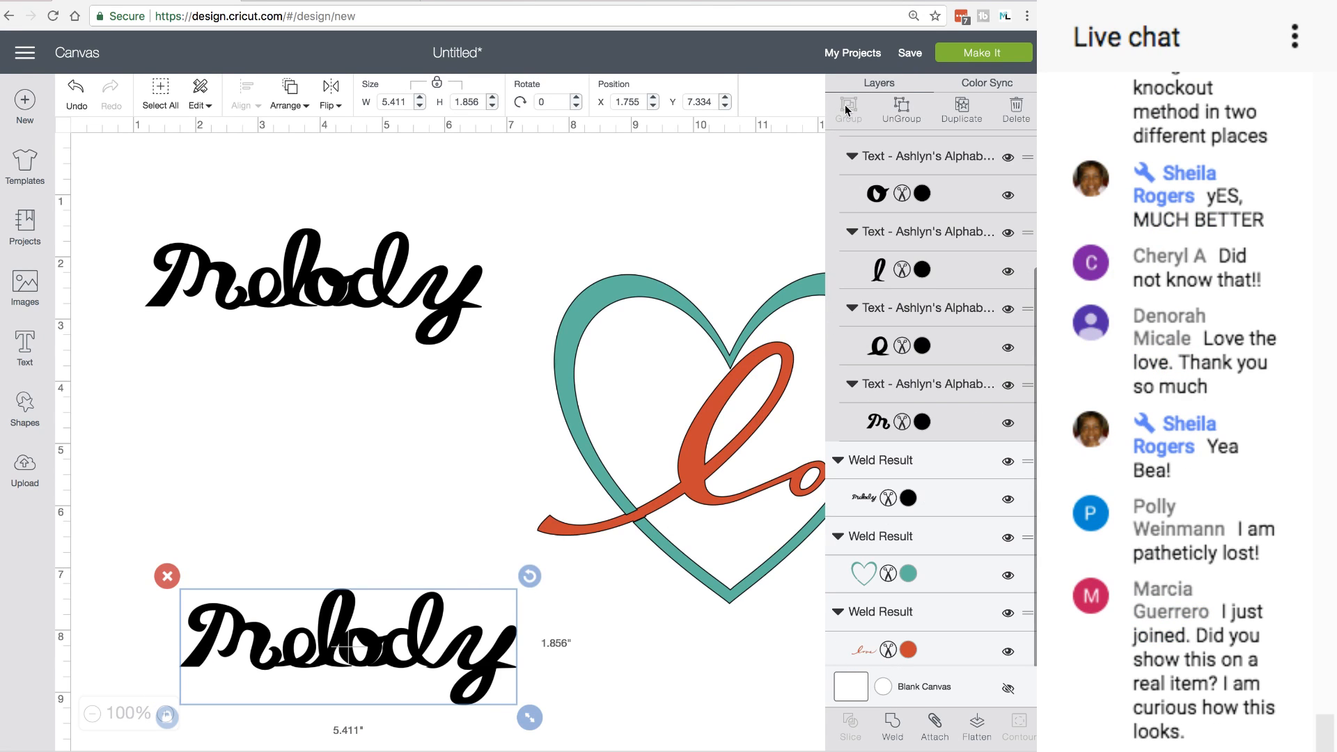
left_click(1008, 158)
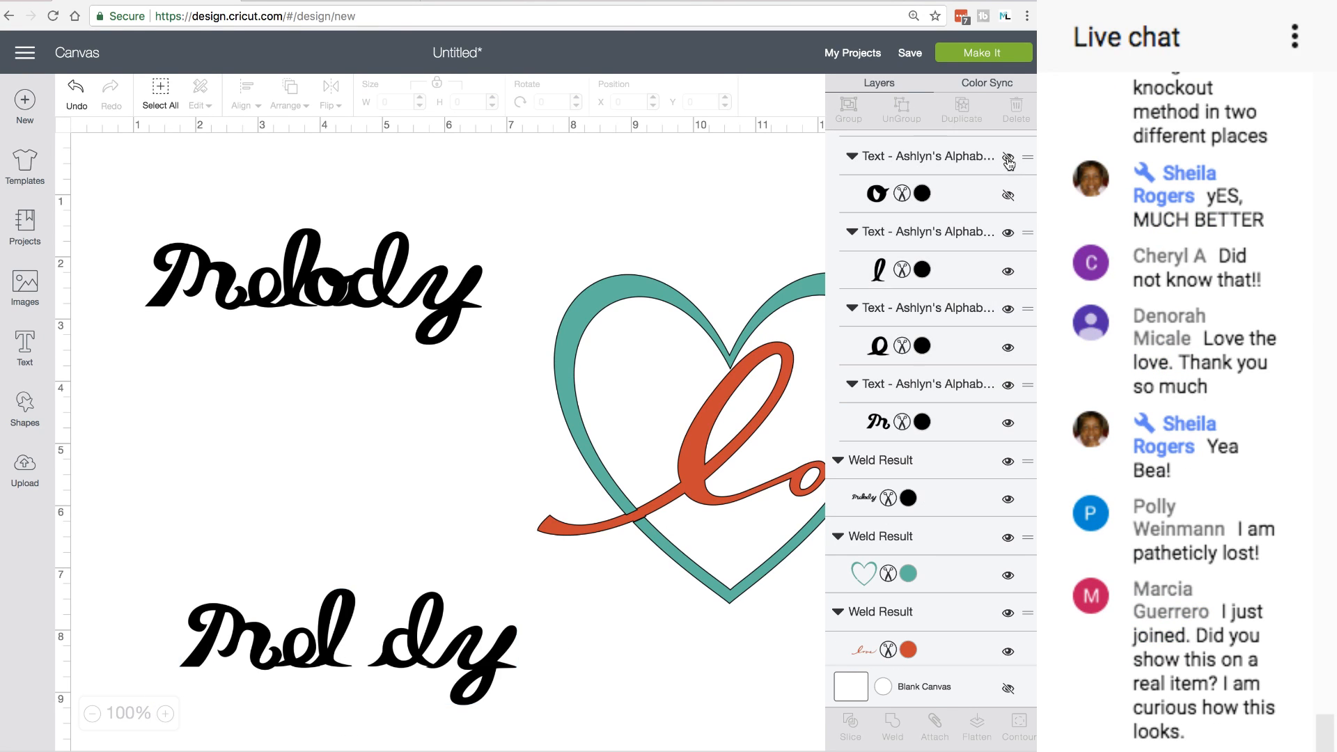
left_click(1009, 161)
scroll(981, 181, "up", 3)
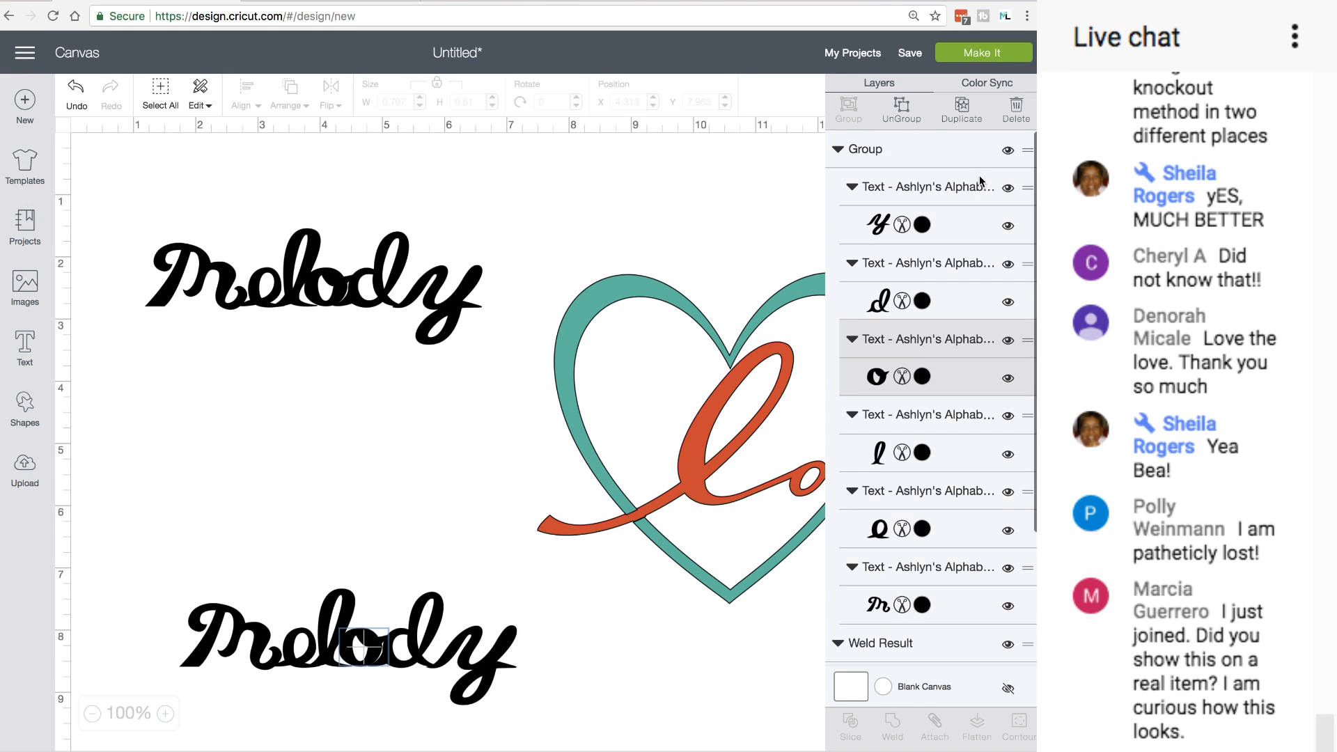
left_click(1008, 152)
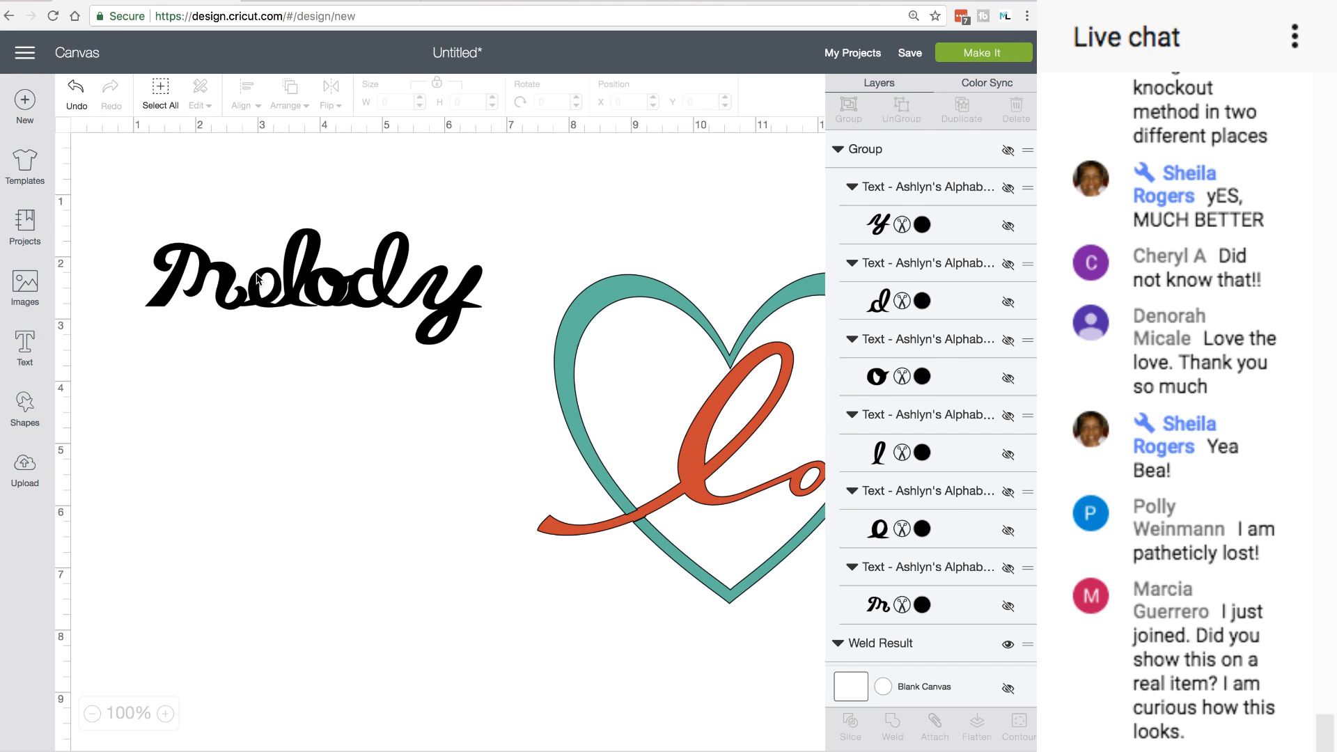
Shift the welded name to about X 1.019, Y 1.598, and add a separate letter "L" below it, enlarged to about 3.7 inches wide
left_click_drag(294, 282, 287, 286)
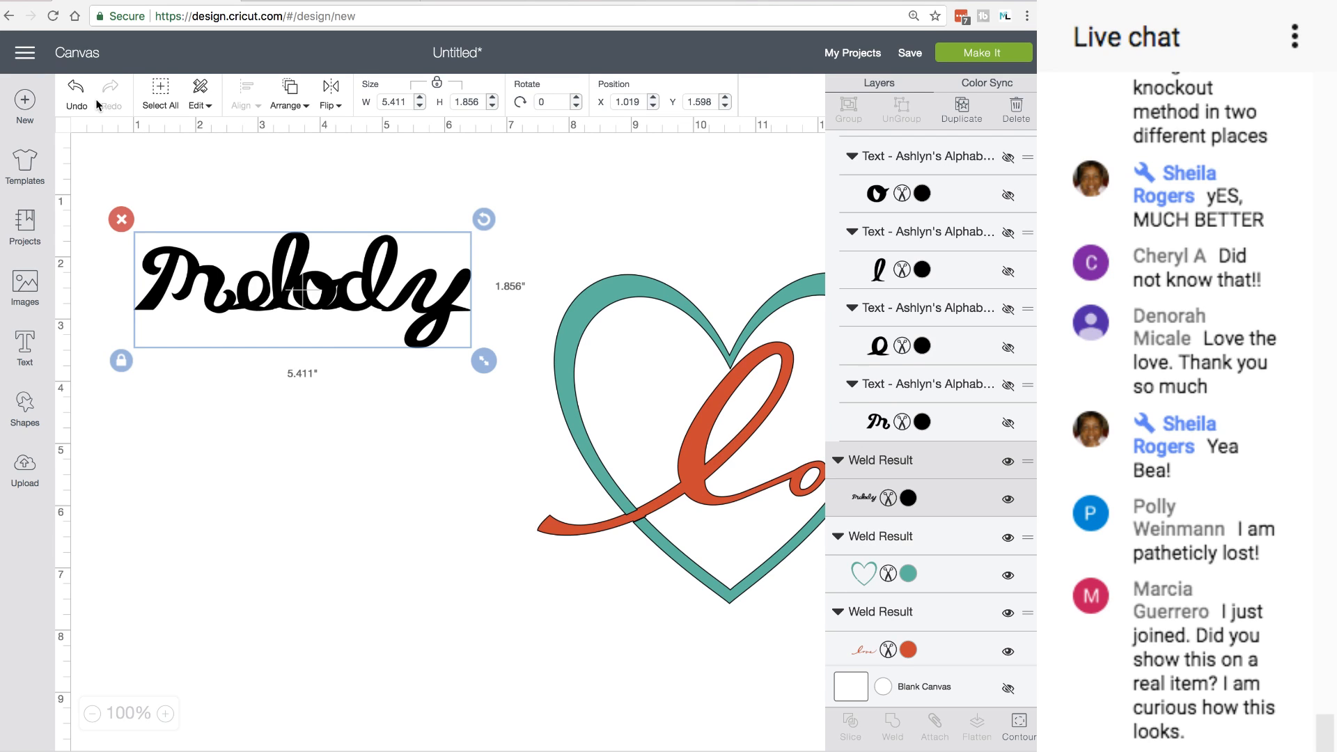
left_click(25, 342)
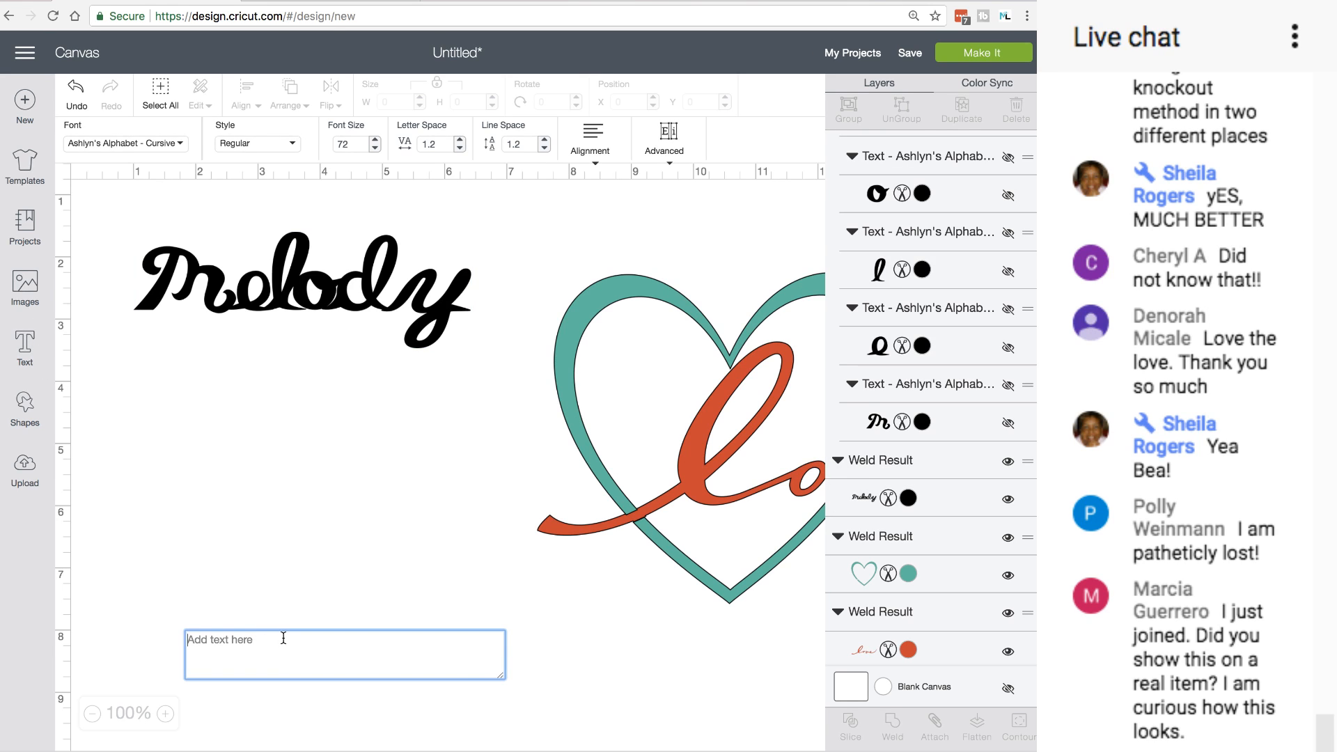
type("L")
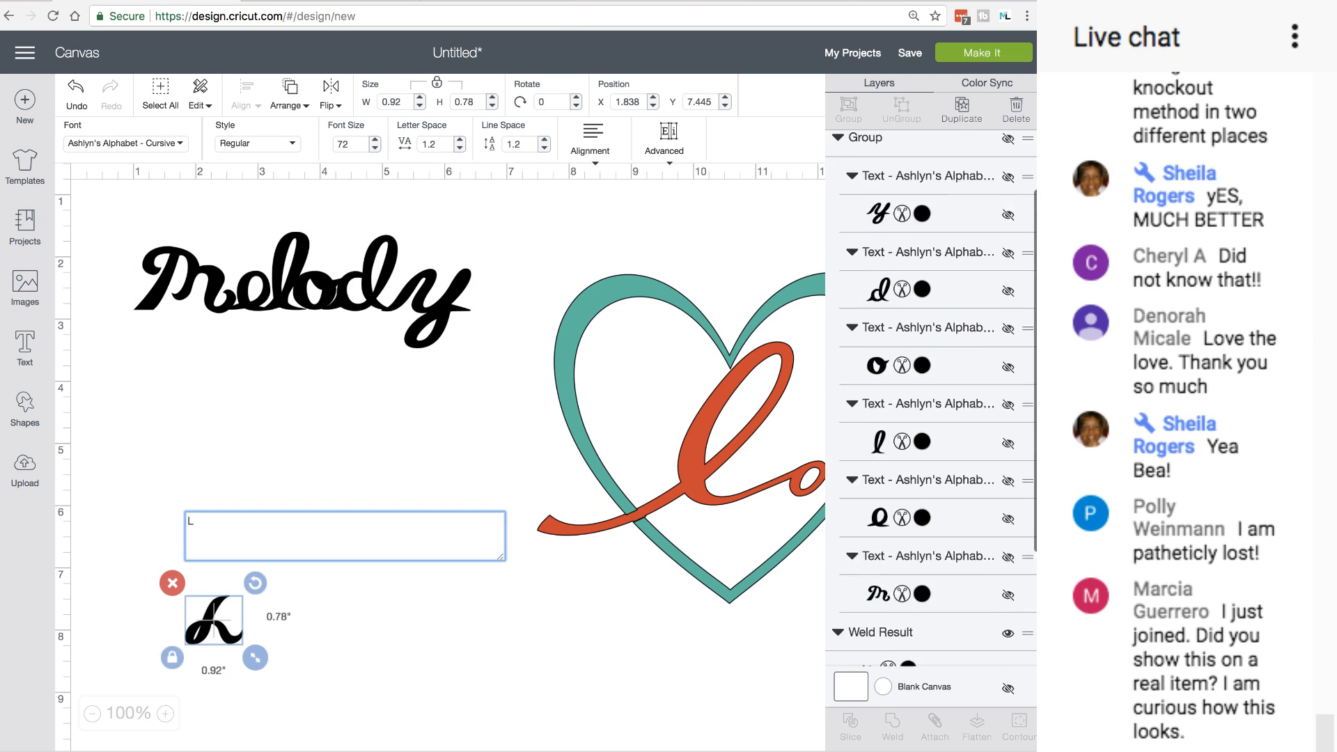
left_click_drag(206, 630, 457, 674)
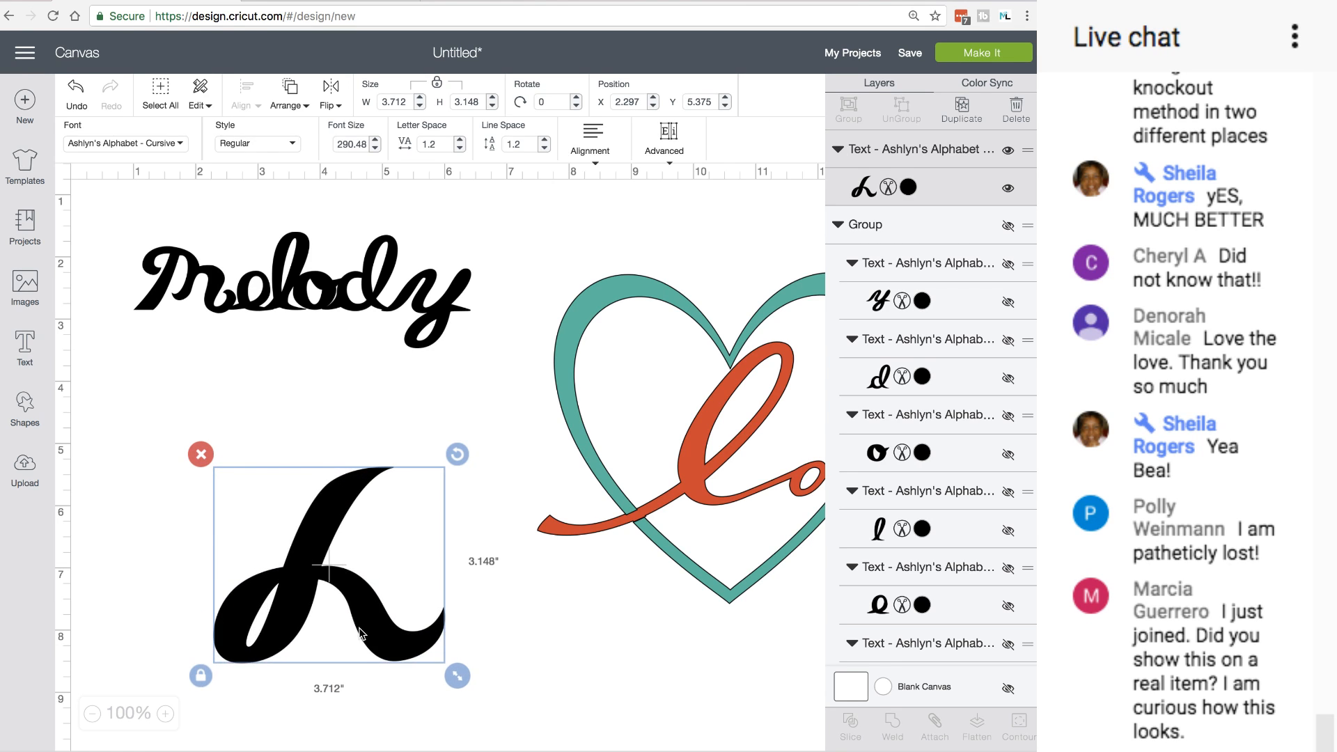
Try the "L" over the welded name, shrink it to about 2.45 inches wide, and place it just beneath at about X 2.755, Y 3.473
left_click_drag(368, 585, 345, 355)
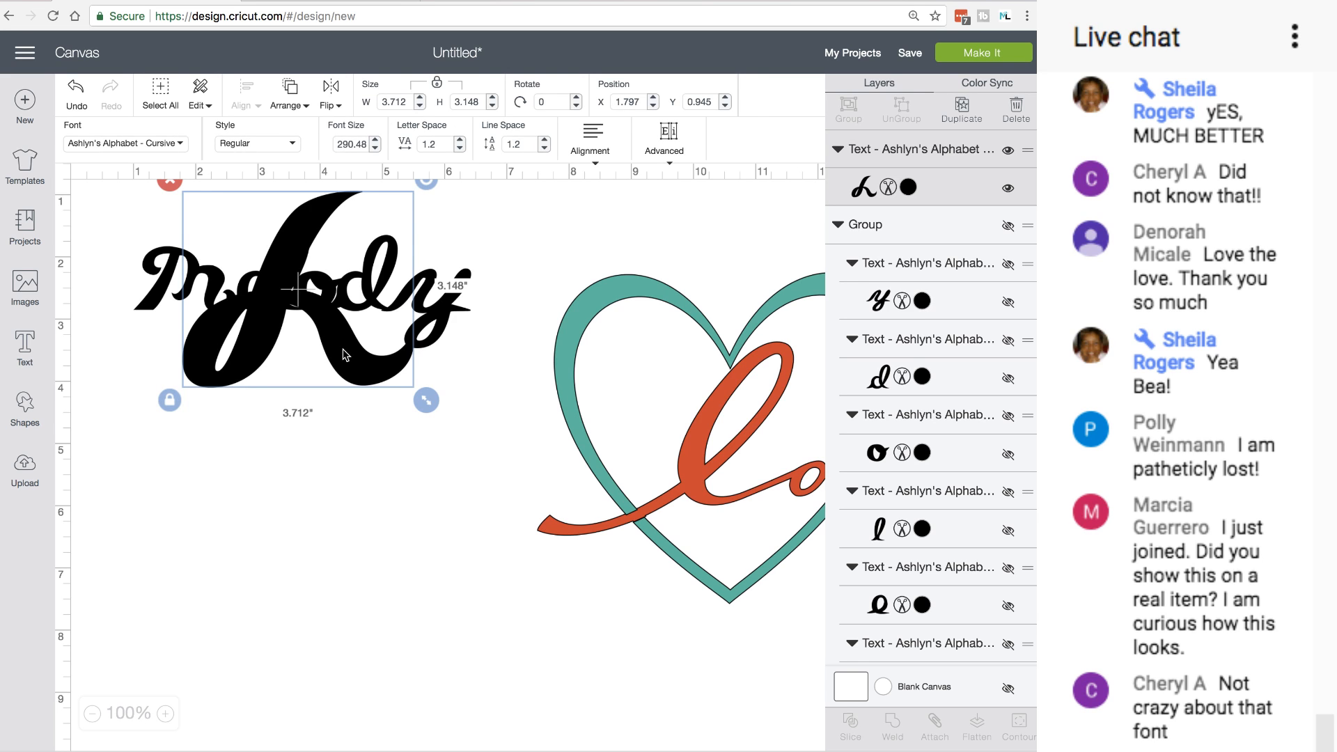
left_click_drag(430, 410, 400, 376)
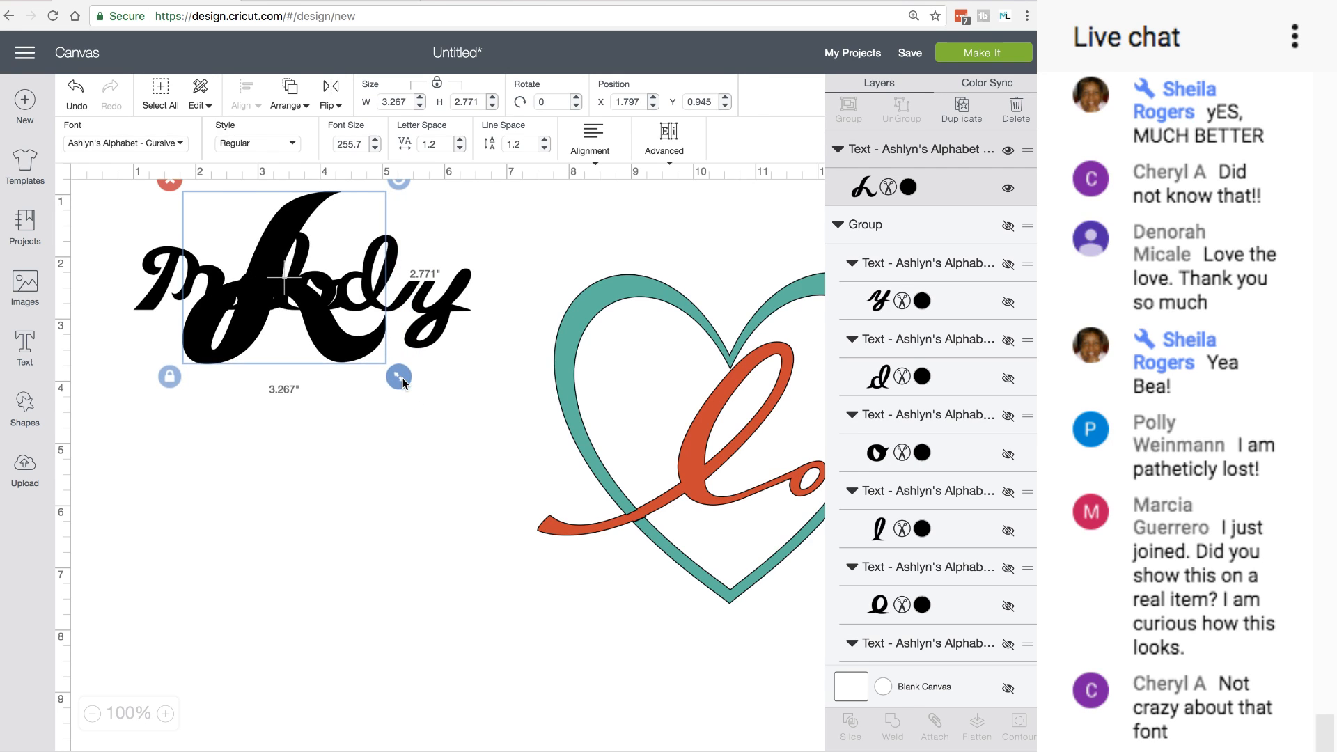
left_click_drag(322, 337, 390, 373)
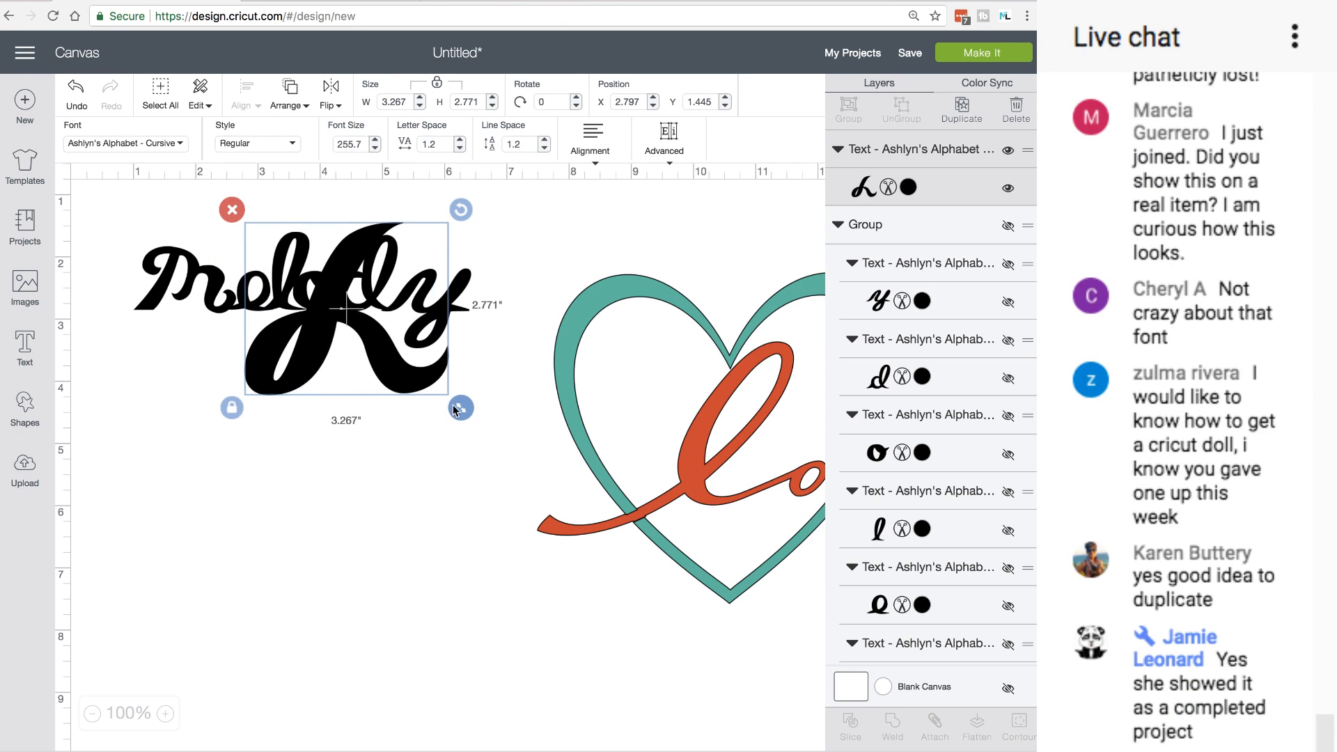
left_click_drag(456, 410, 401, 378)
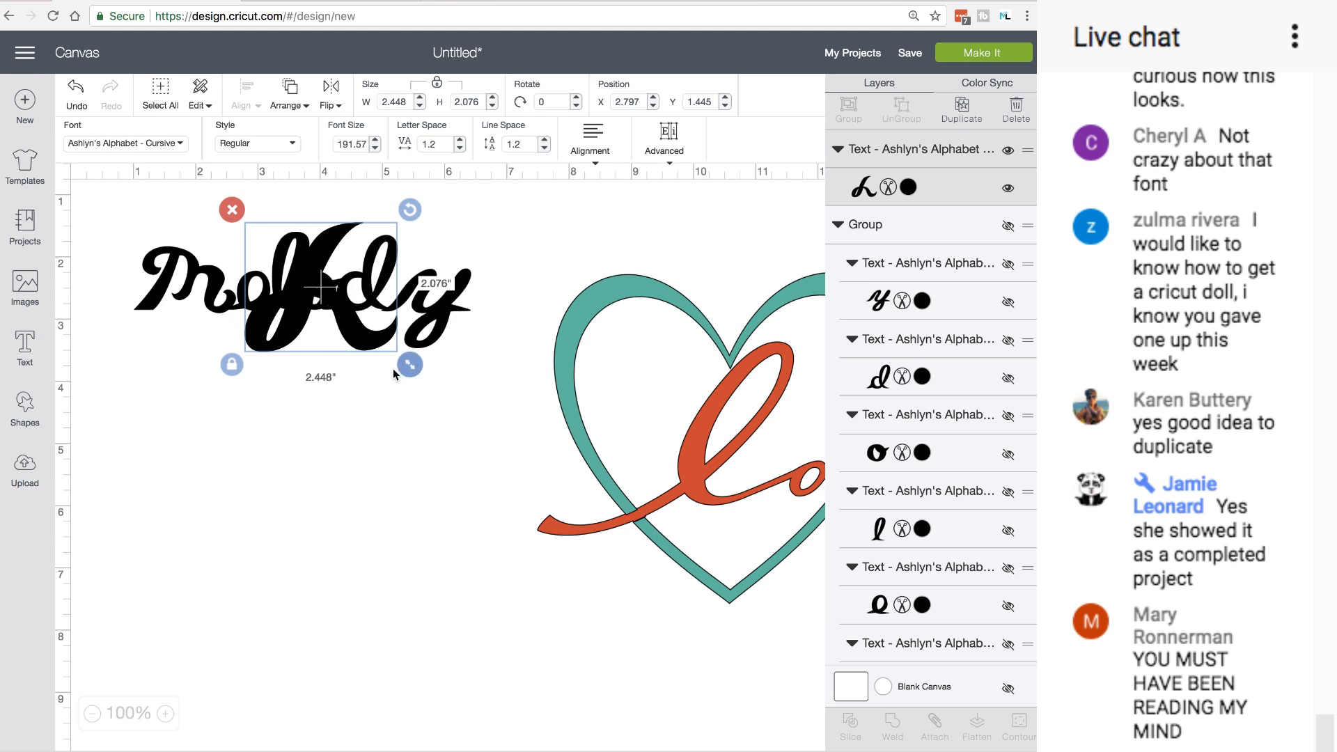
left_click_drag(360, 338, 354, 454)
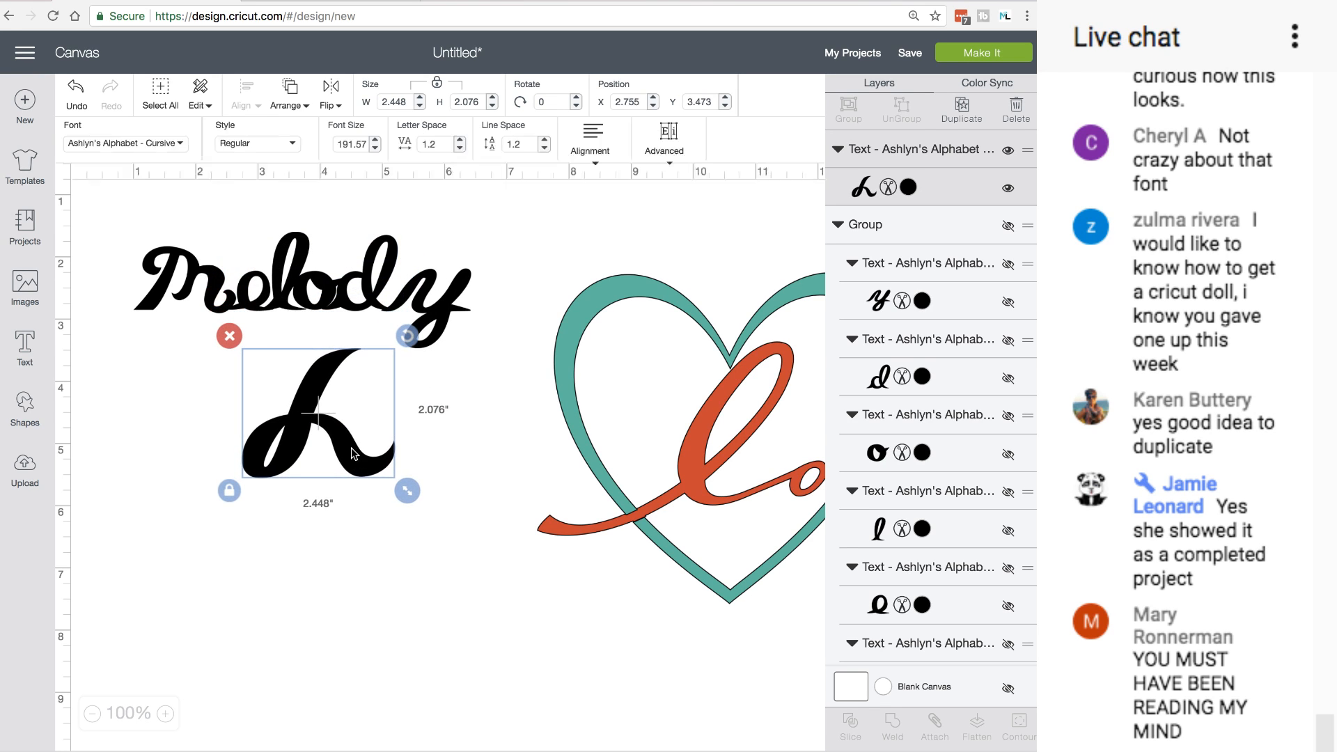
Try the Base Camp font on the letter "L"
left_click(182, 144)
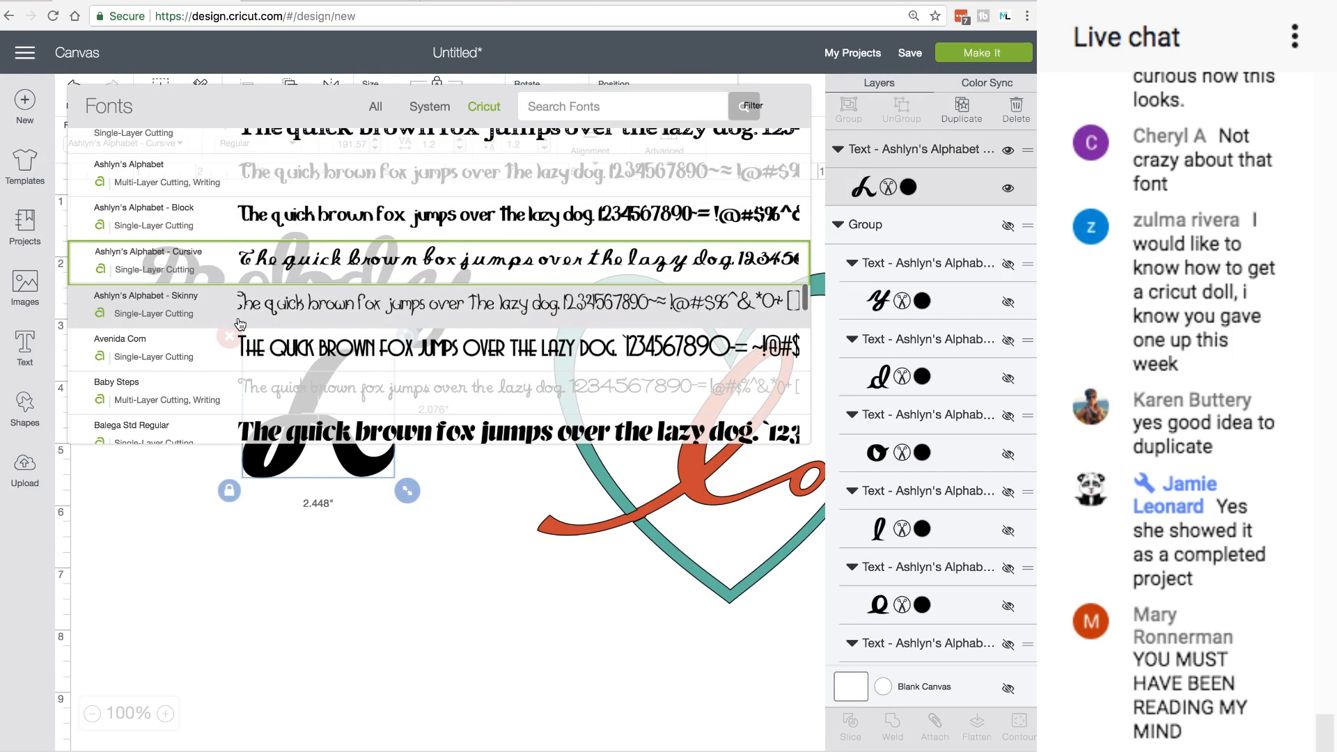
scroll(240, 324, "down", 3)
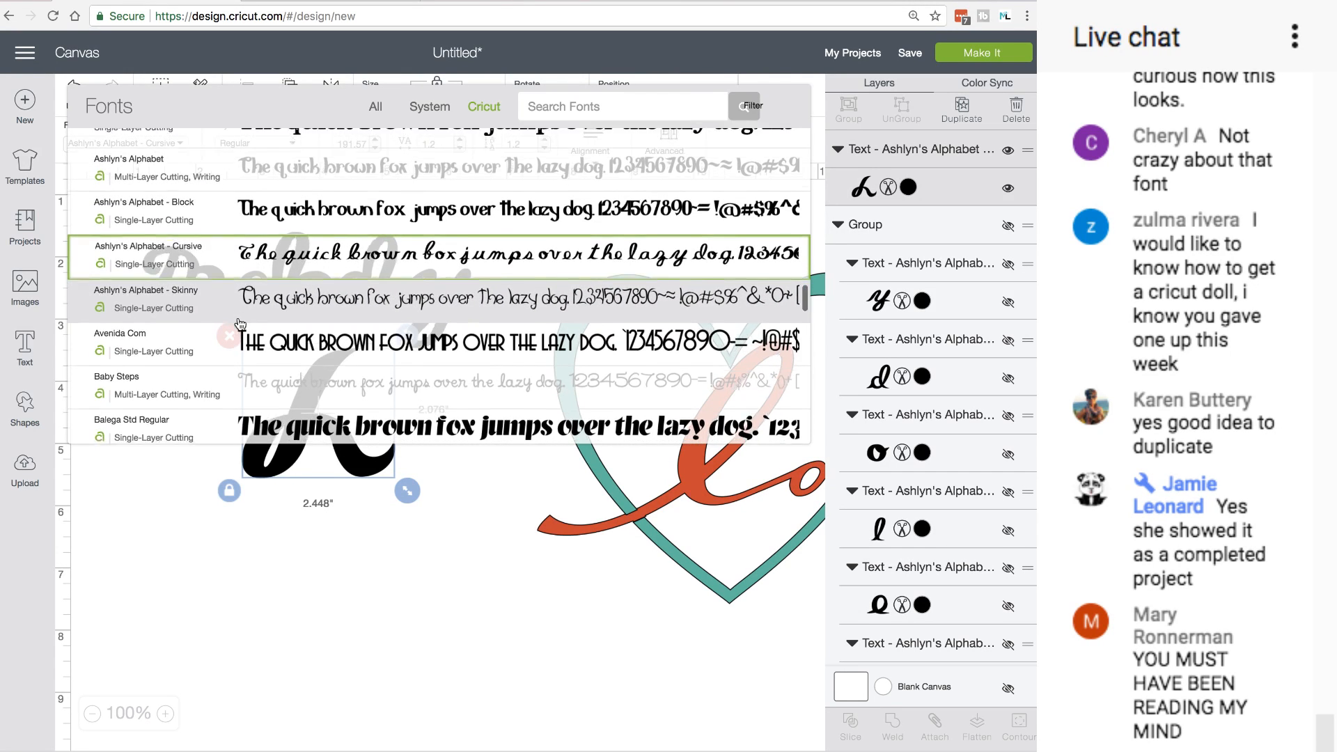
scroll(240, 324, "down", 5)
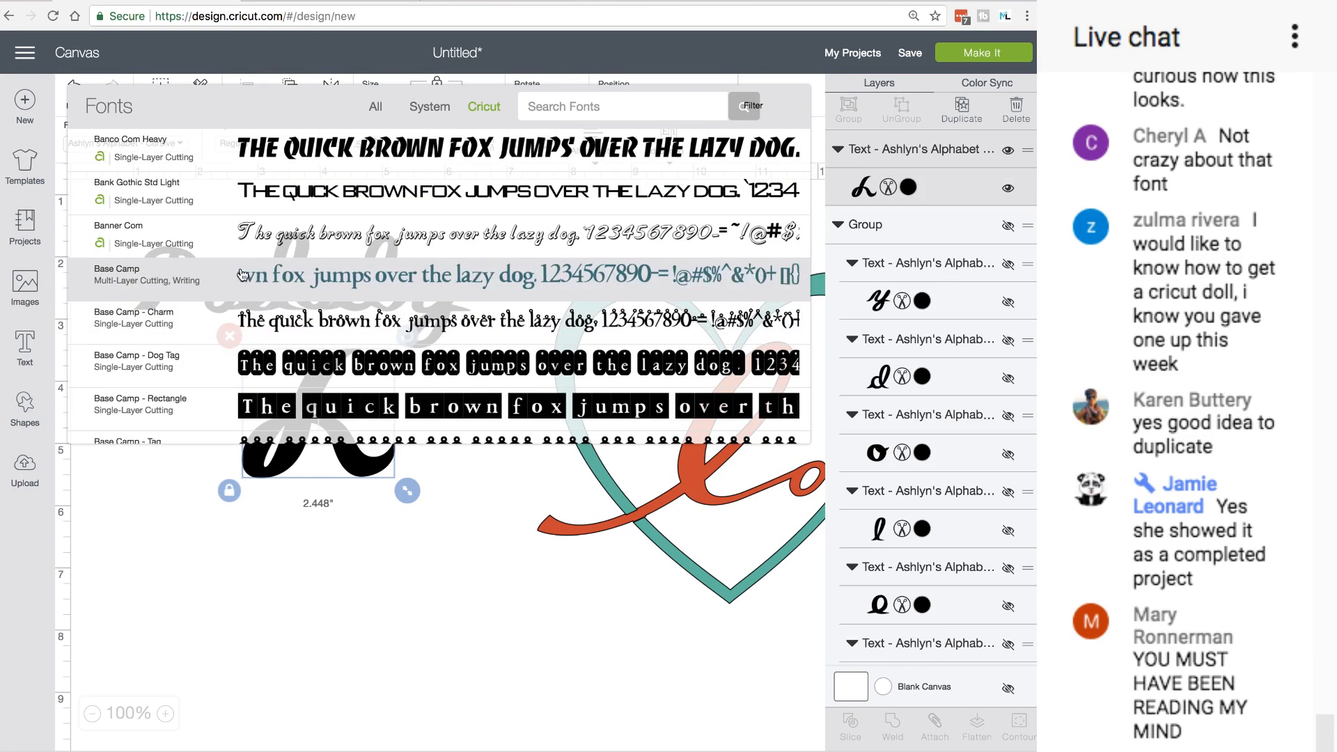
left_click(210, 278)
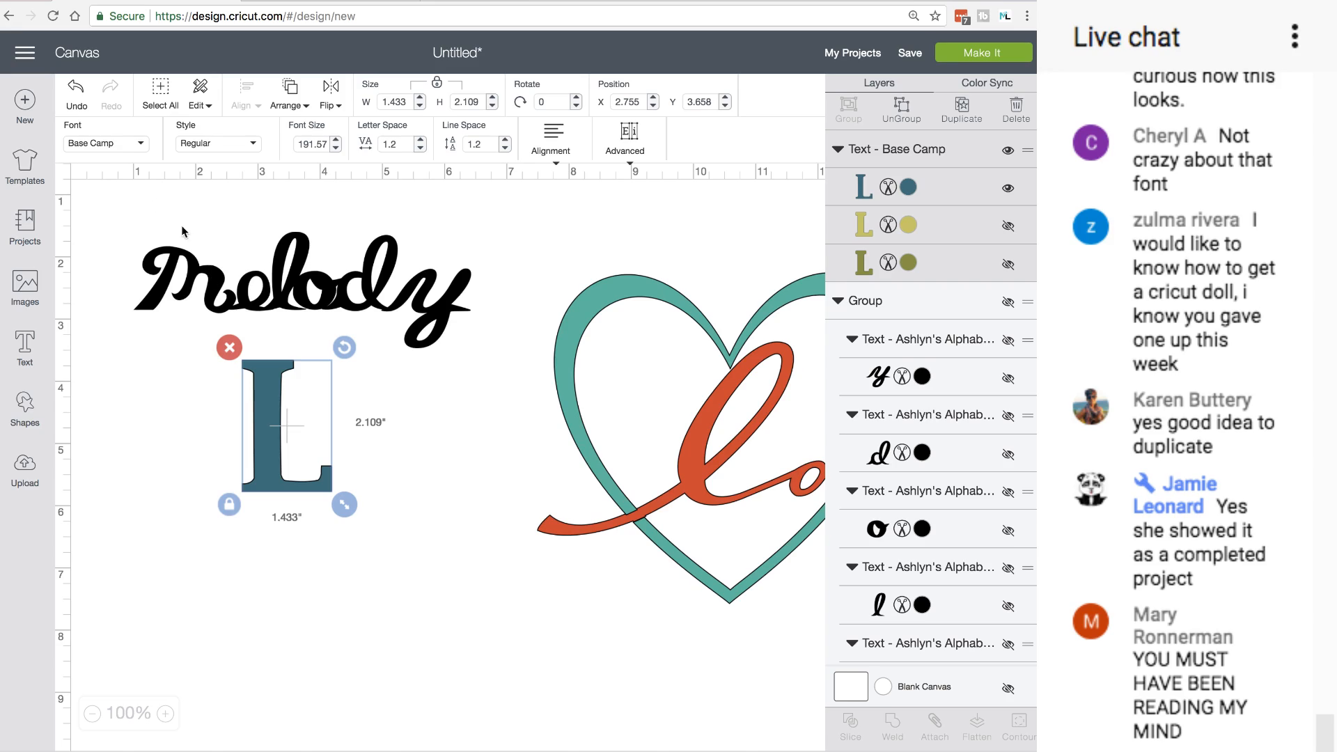
Change the font of the letter "L" to Calligraphy Collection
left_click(142, 145)
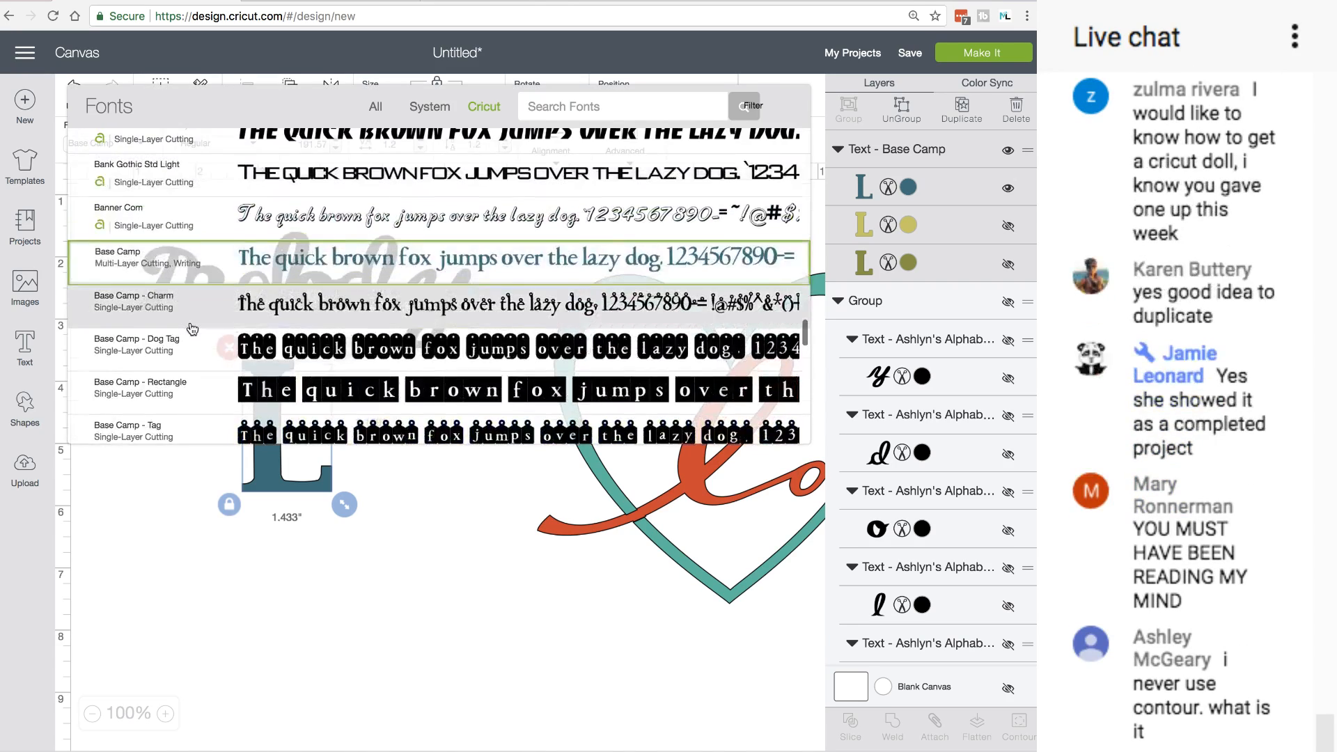
scroll(192, 329, "down", 3)
scroll(192, 329, "down", 6)
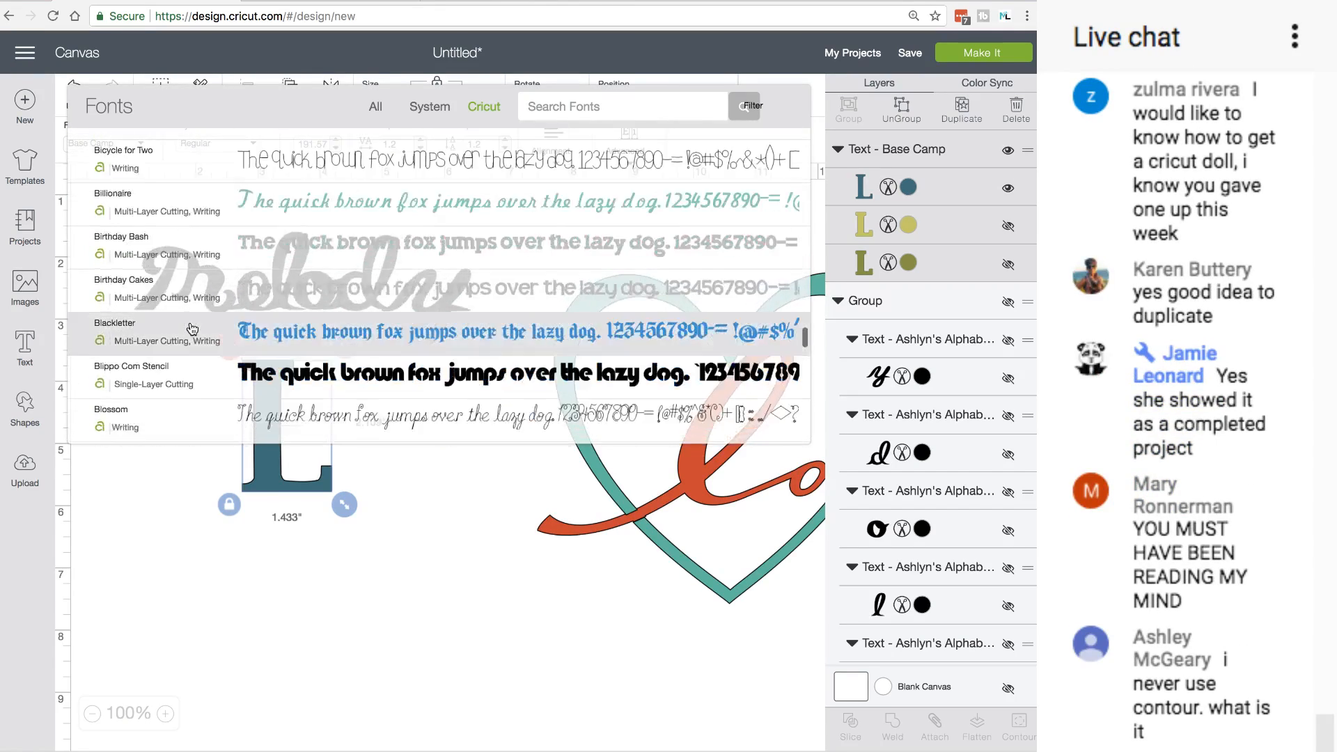
scroll(193, 330, "down", 6)
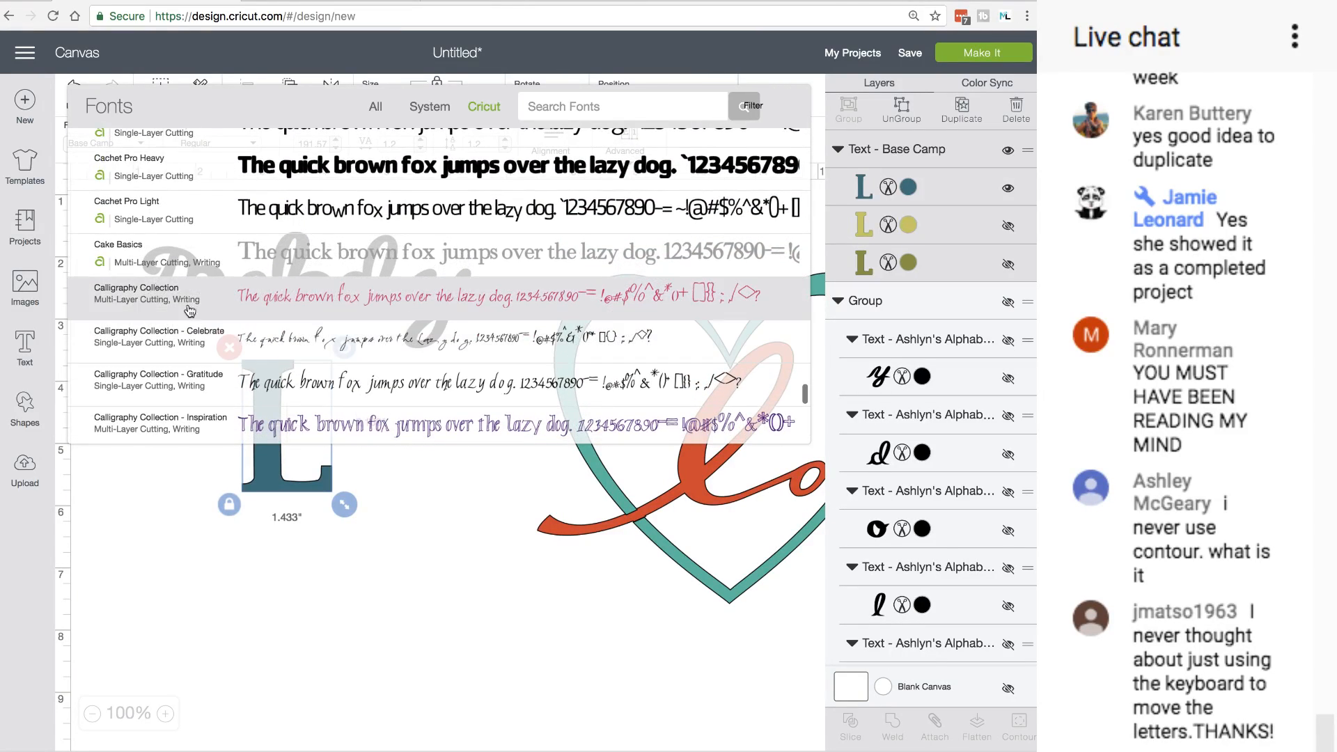
left_click(184, 294)
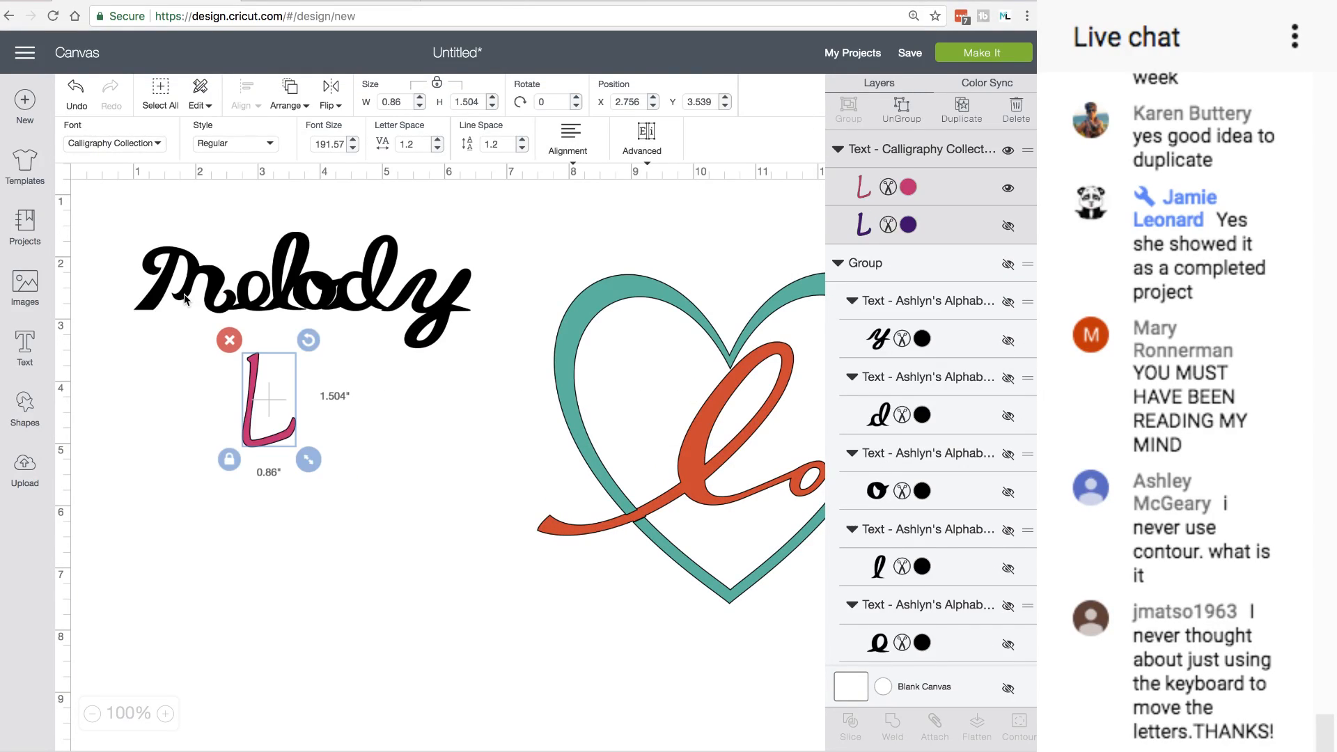
Switch the letter "L" to the Close to My Heart - Flower Market 2 font
left_click(156, 144)
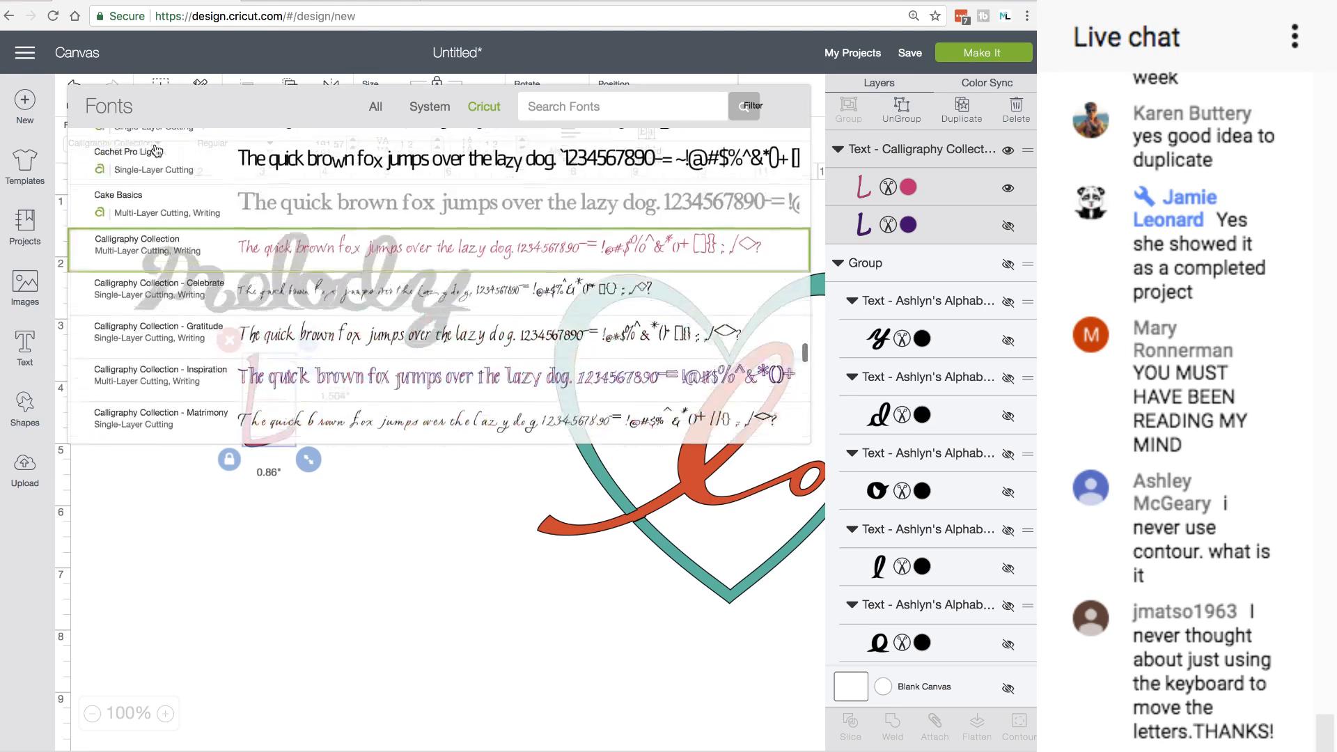
scroll(162, 322, "down", 5)
scroll(162, 322, "down", 5)
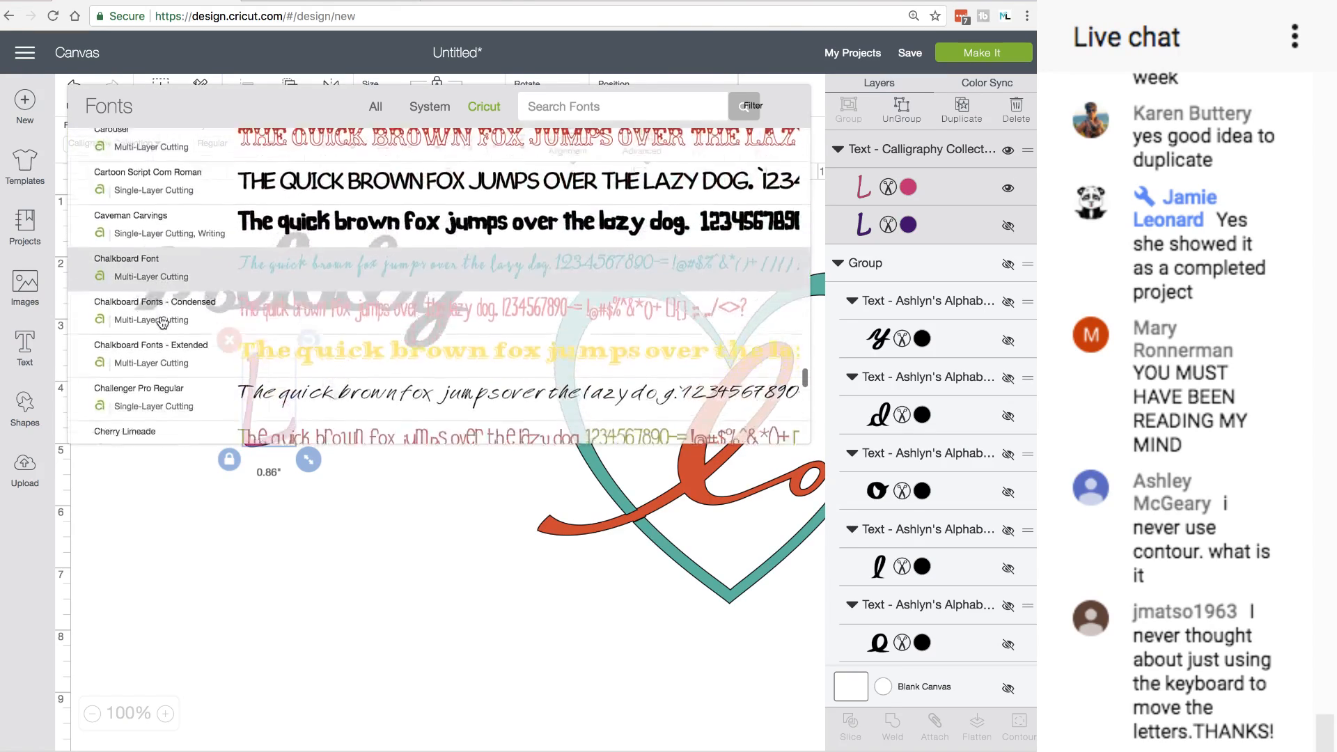
scroll(162, 321, "down", 5)
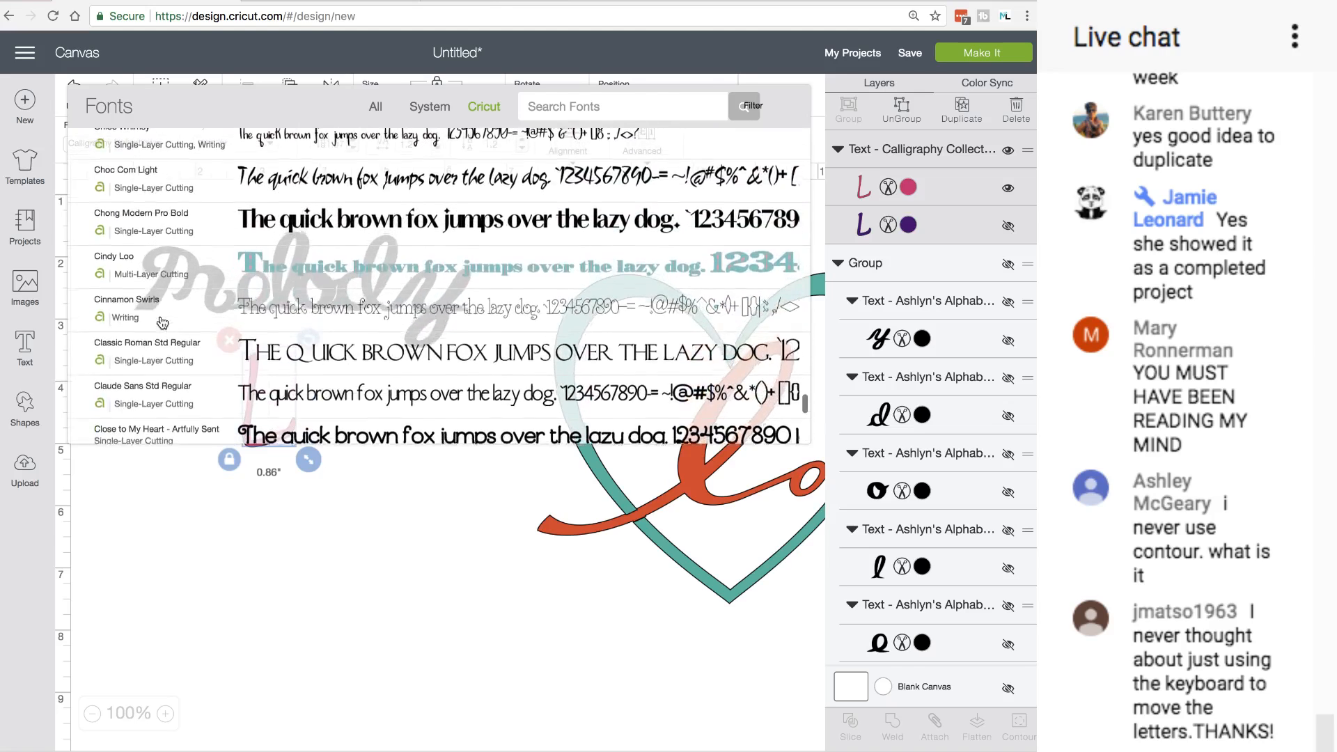
scroll(162, 322, "down", 1)
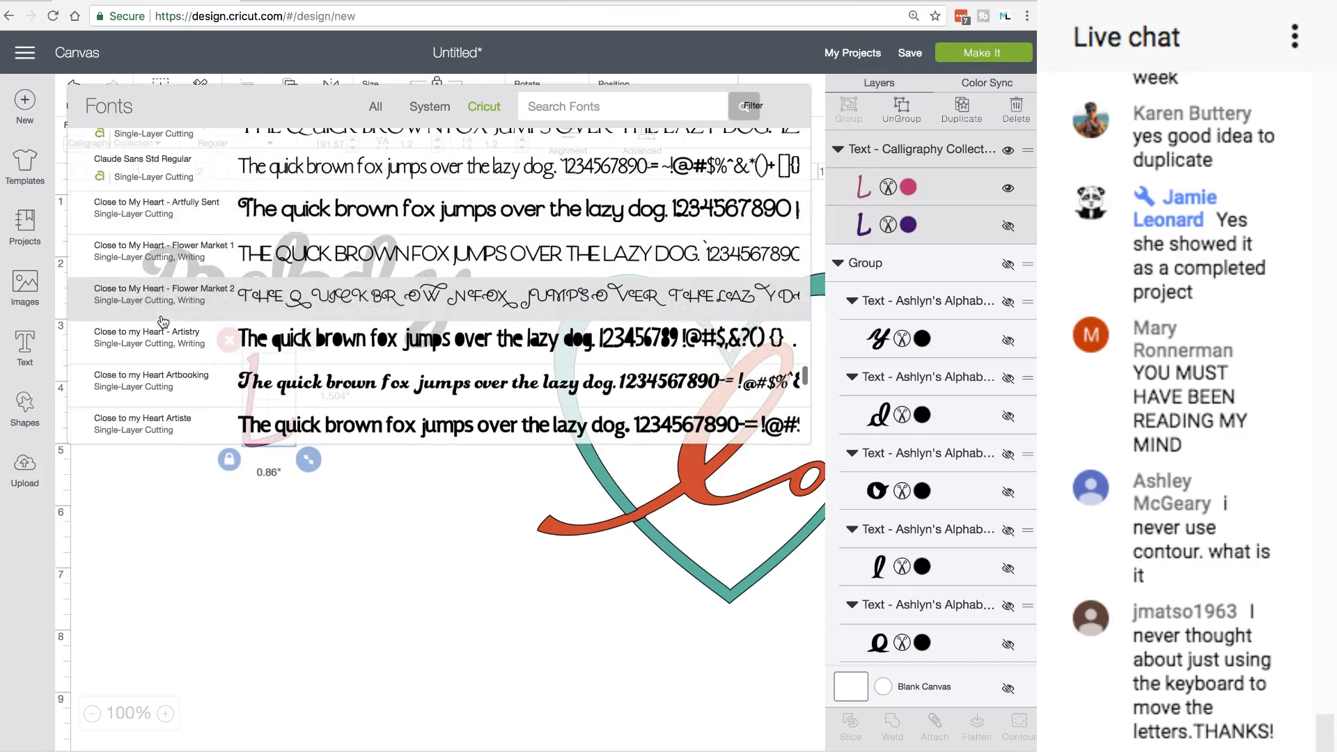
left_click(162, 305)
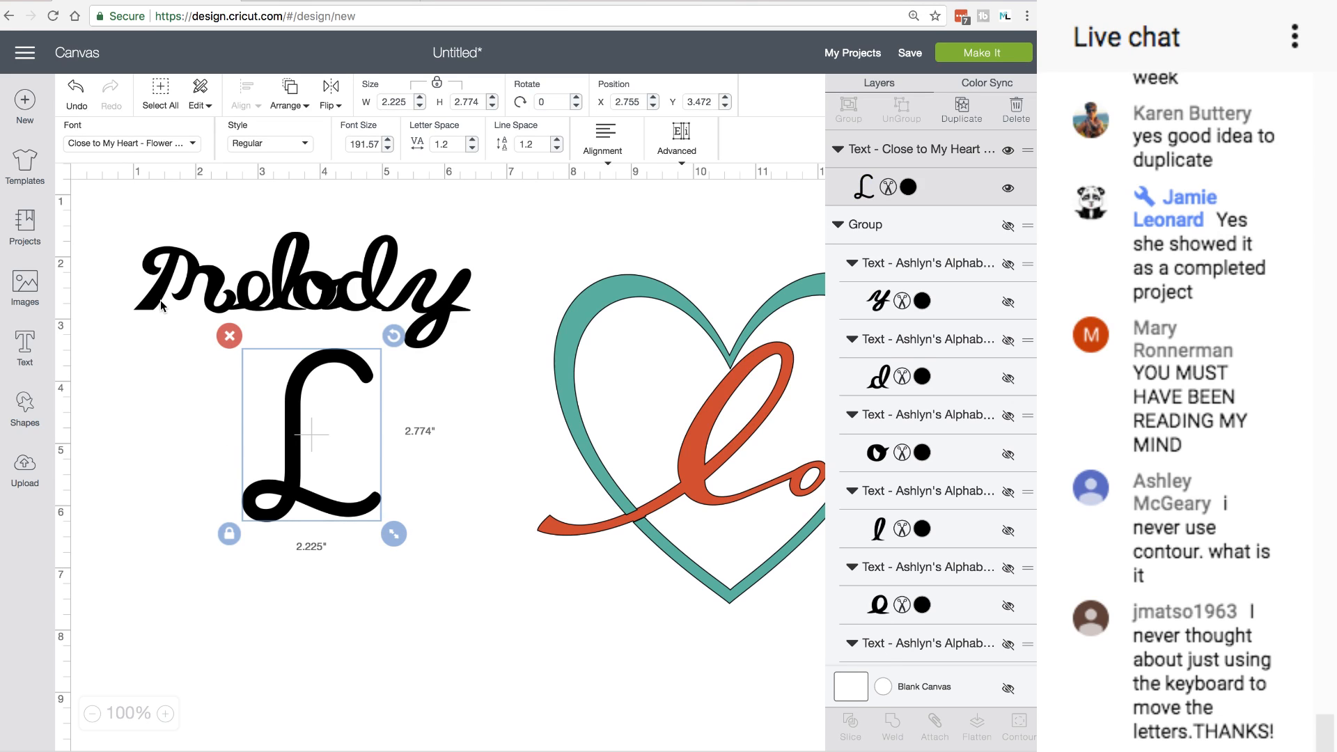
Apply the Creative Memories Total Sports font with the square tile background to the letter "L"
left_click(193, 146)
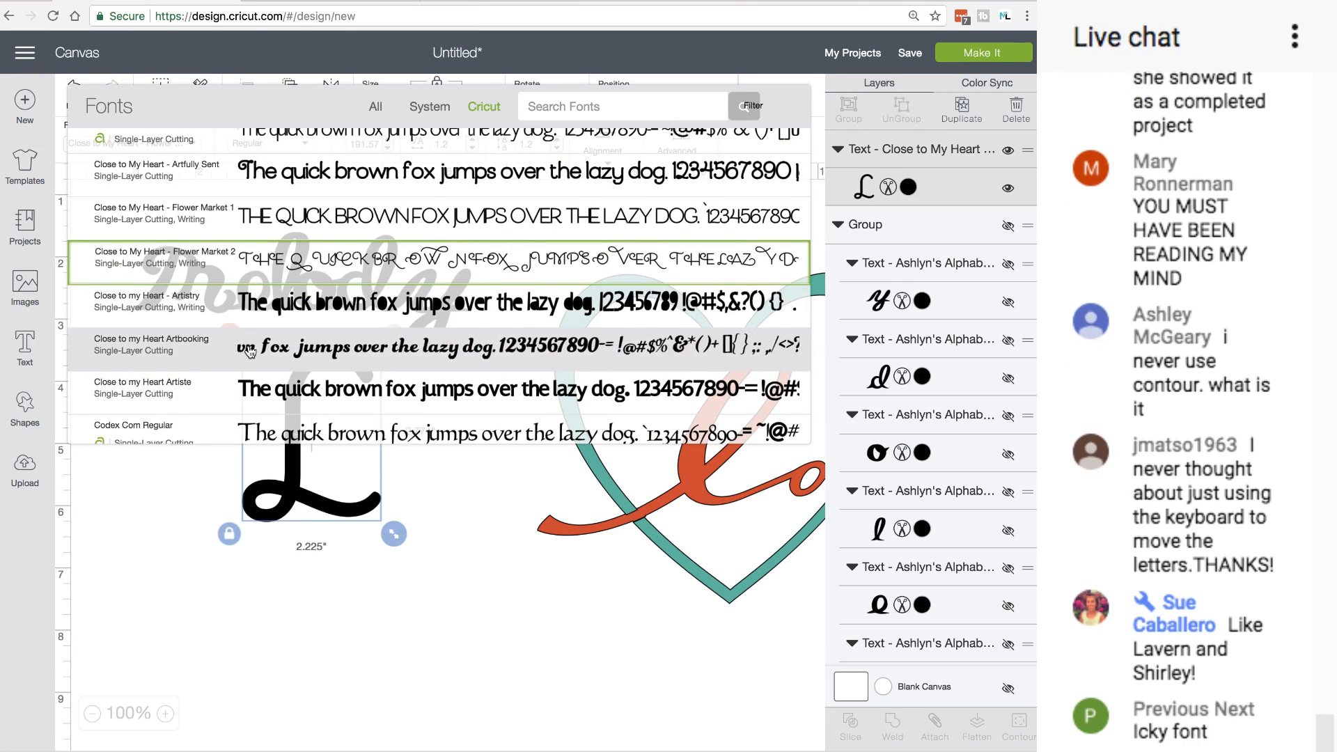
scroll(251, 348, "down", 2)
scroll(251, 351, "down", 5)
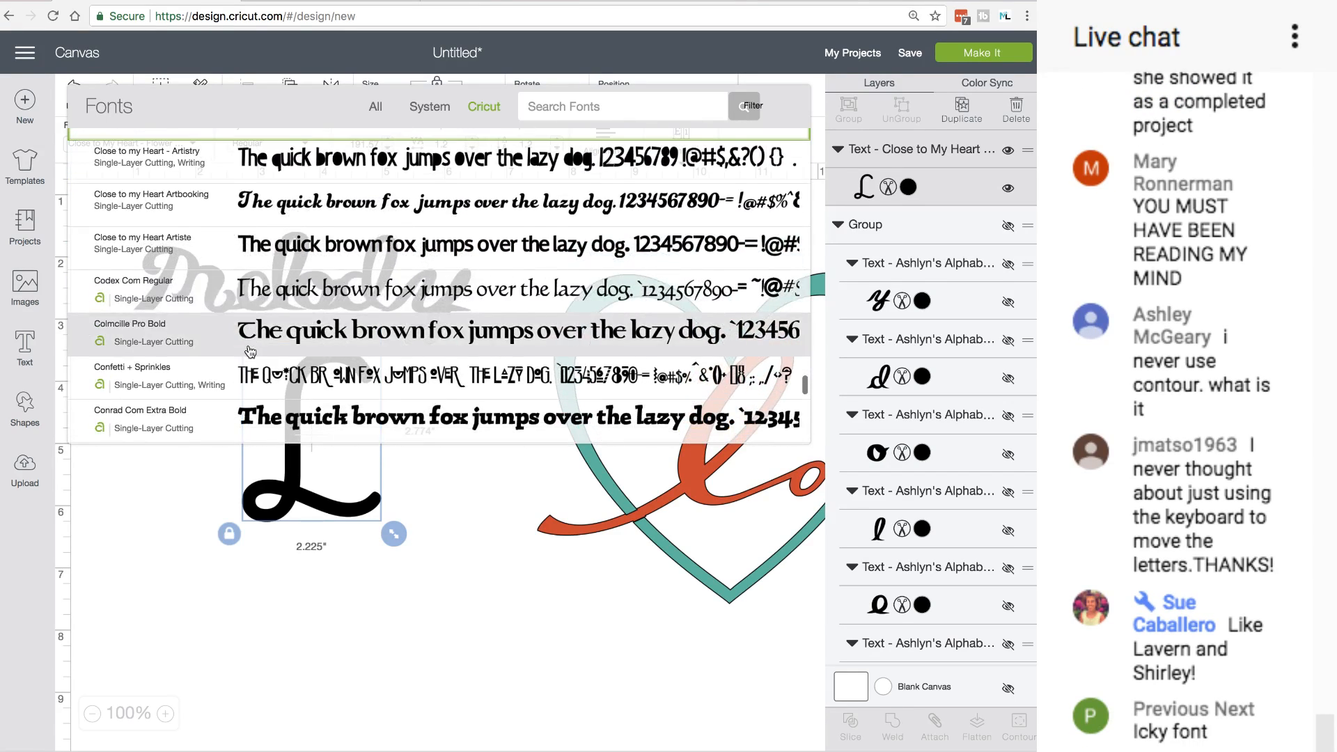
scroll(250, 352, "down", 7)
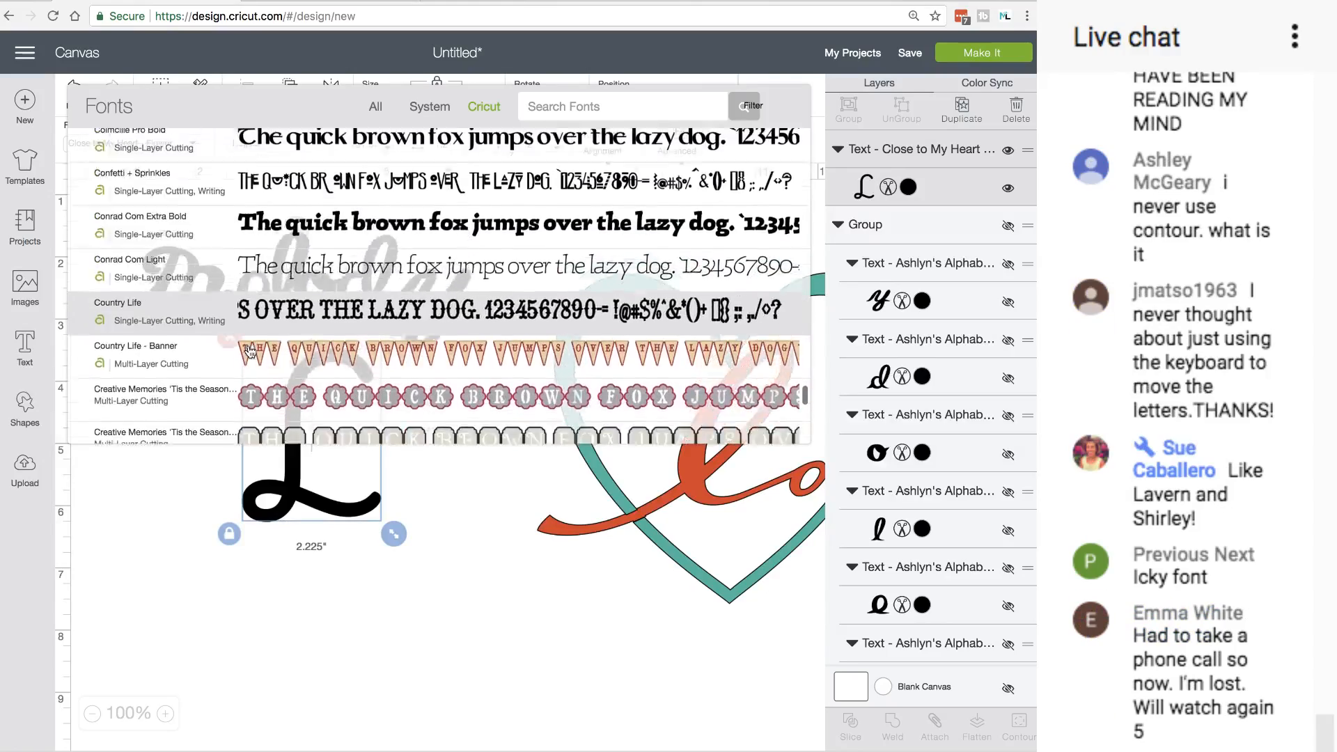
scroll(251, 350, "down", 7)
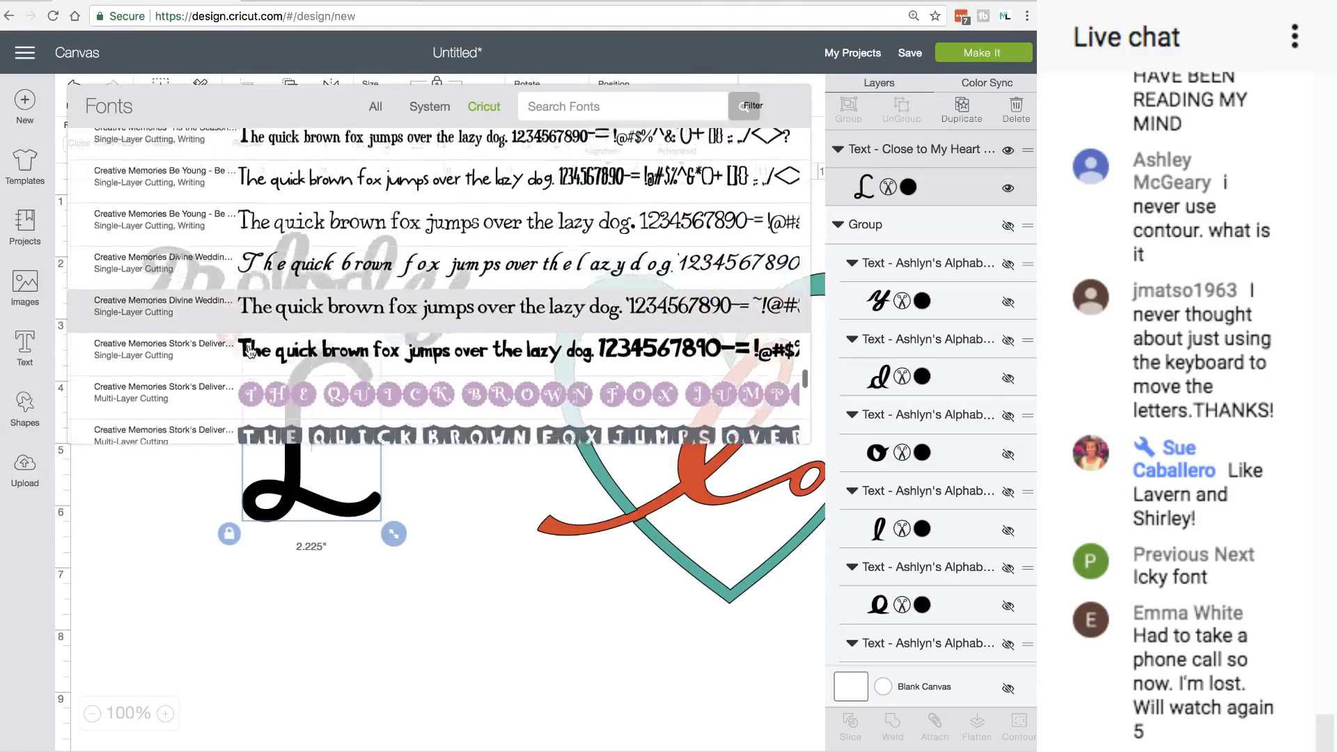
scroll(251, 351, "down", 6)
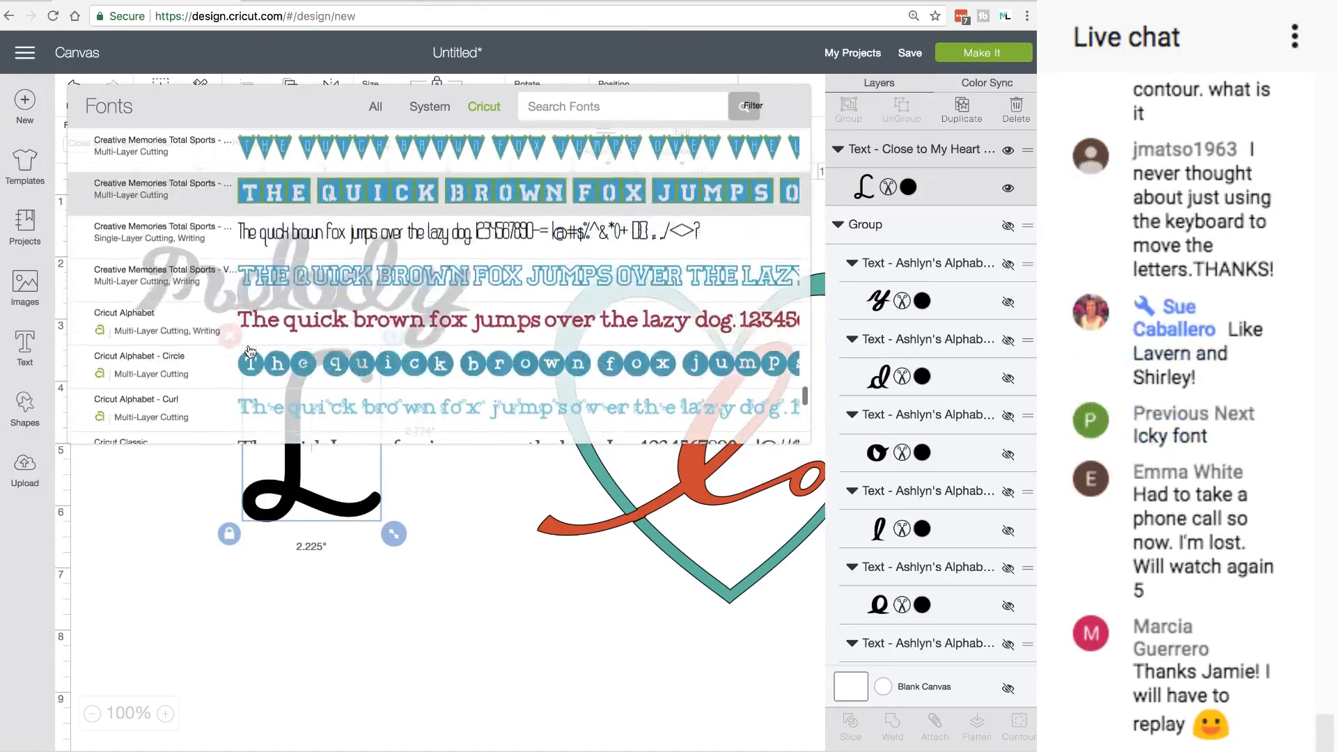
scroll(251, 352, "down", 2)
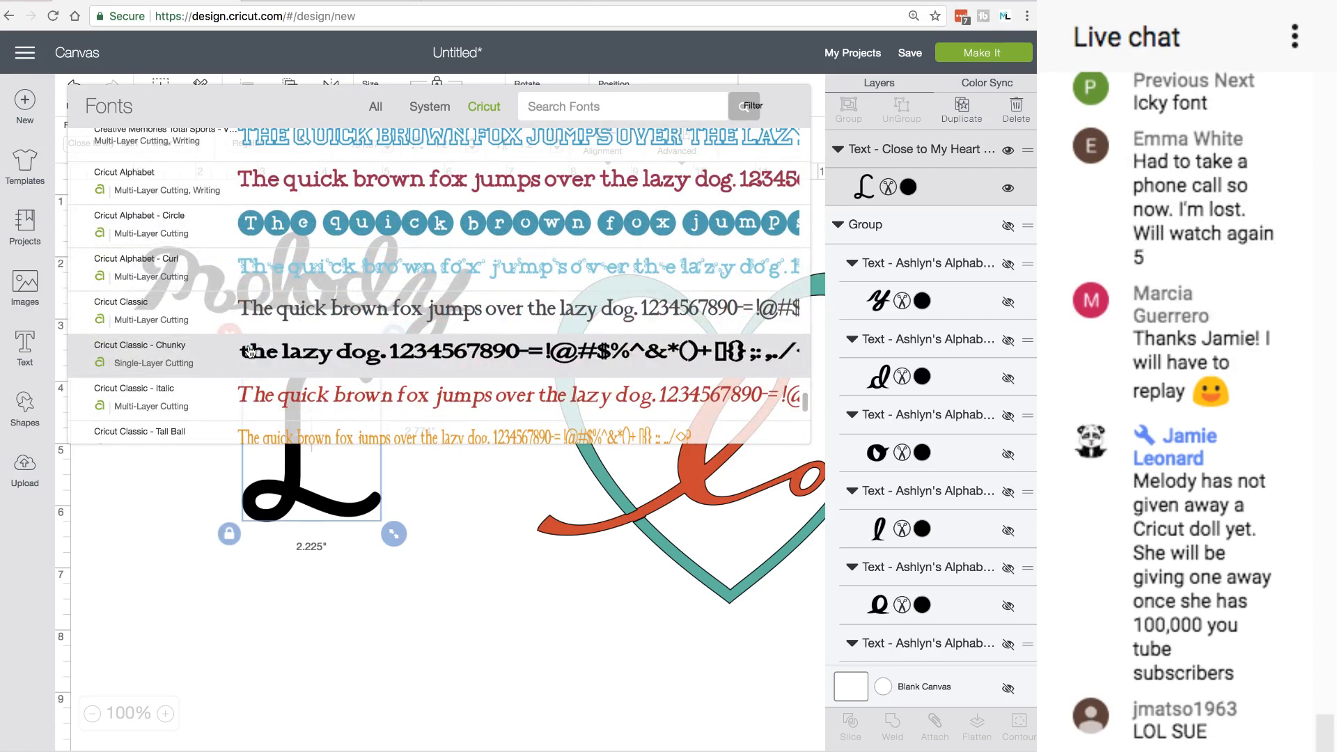
scroll(251, 351, "up", 6)
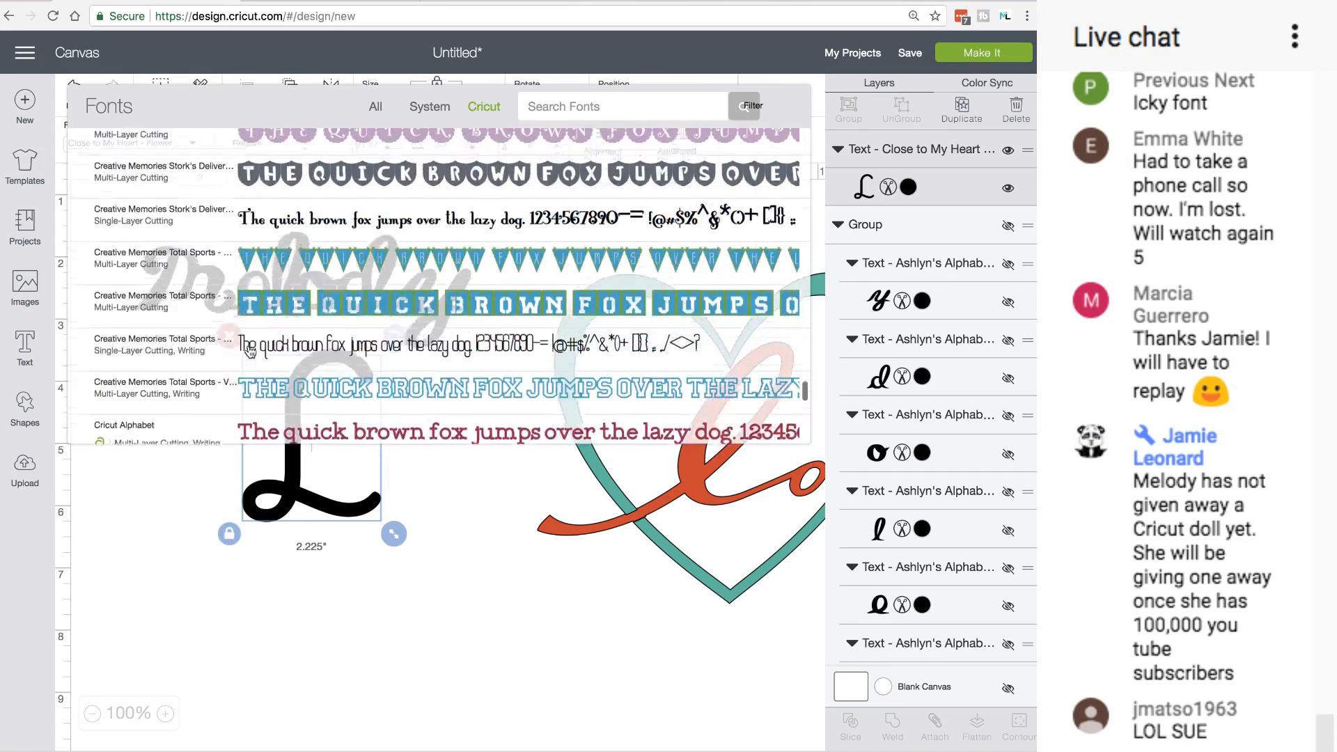
left_click(267, 328)
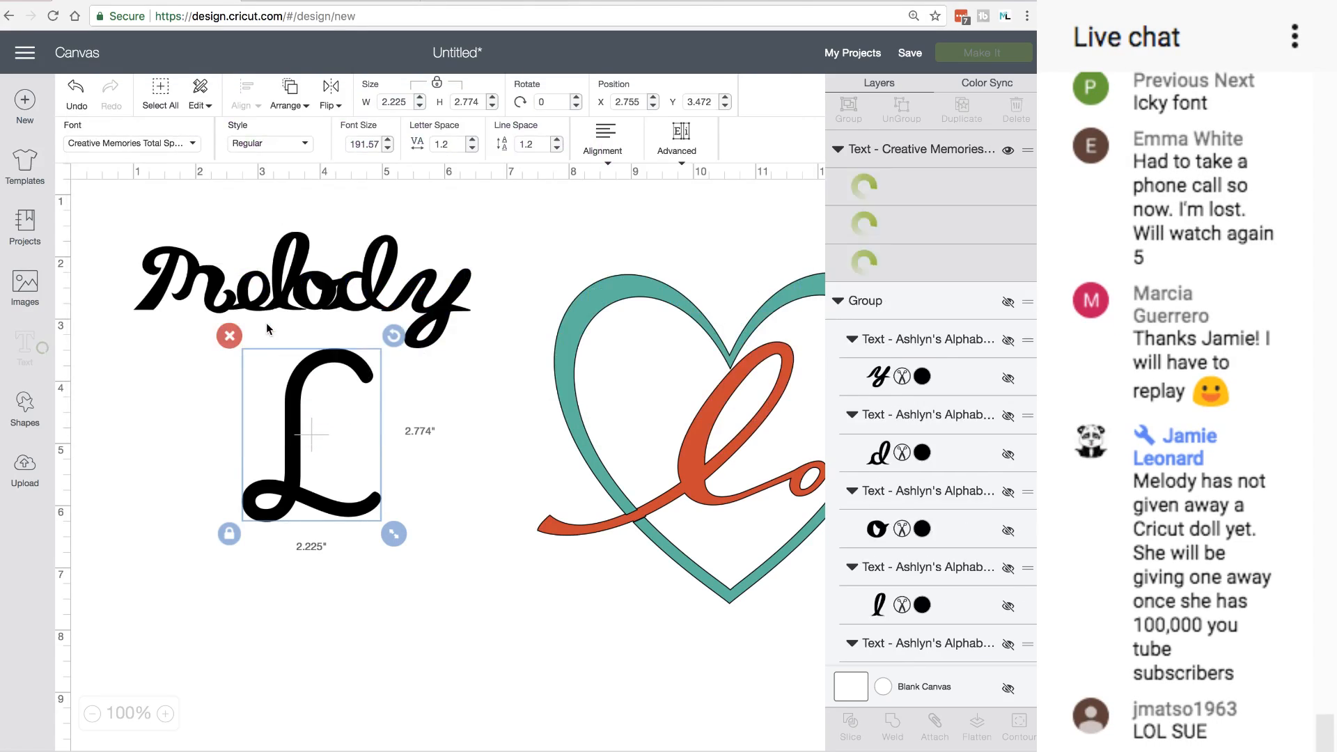
Enlarge the tiled "L" to about 3.24 by 3.45 inches and position it over the name's lower edge at about X 2.407, Y 2.291
left_click_drag(352, 432, 337, 297)
left_click_drag(396, 395, 442, 441)
left_click_drag(398, 370, 375, 396)
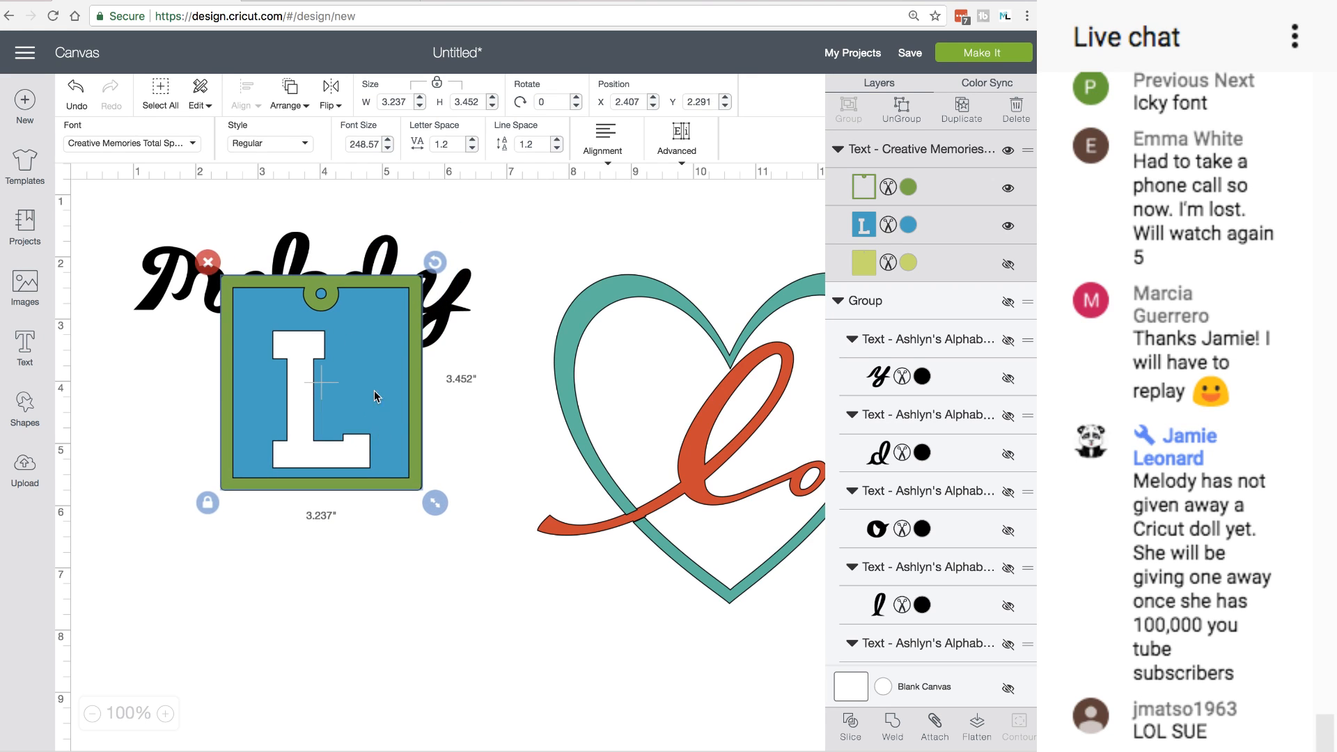
Set the font of the letter "L" to Heritage - Smooth
left_click(193, 145)
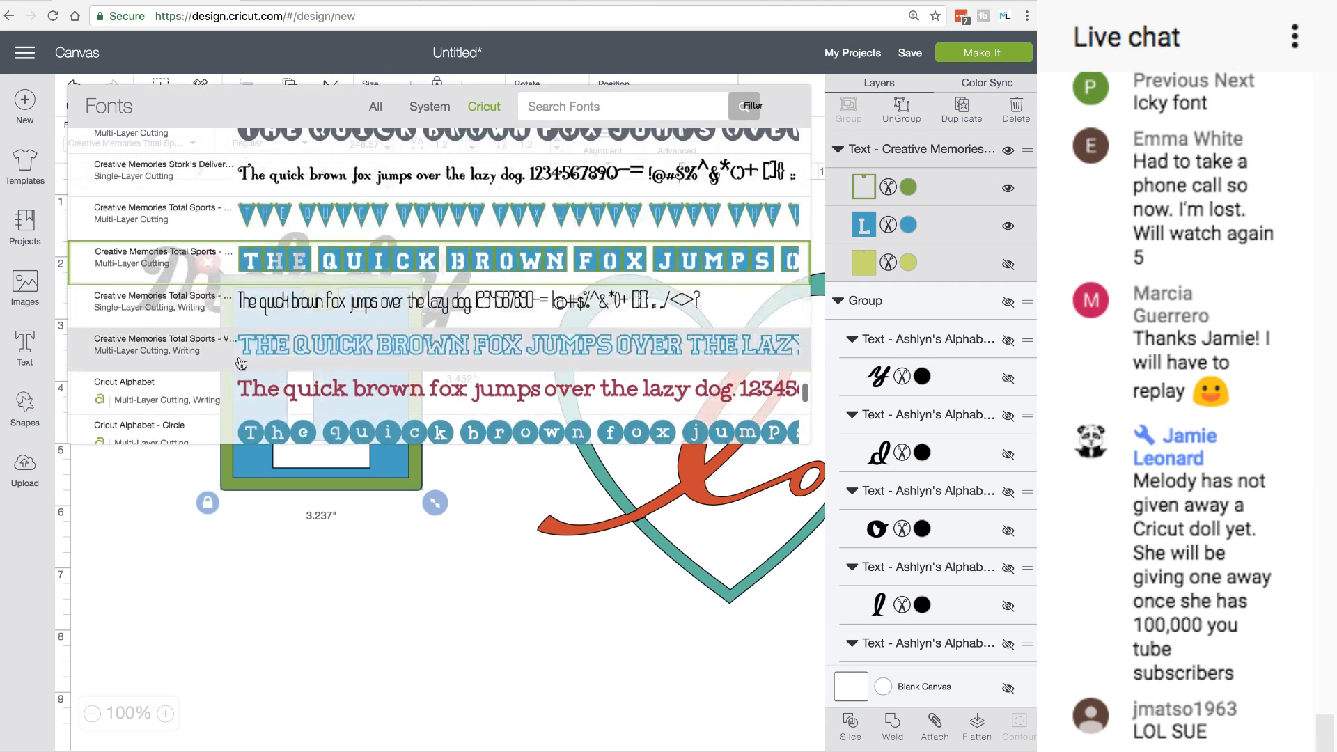
scroll(249, 369, "down", 5)
scroll(249, 369, "down", 10)
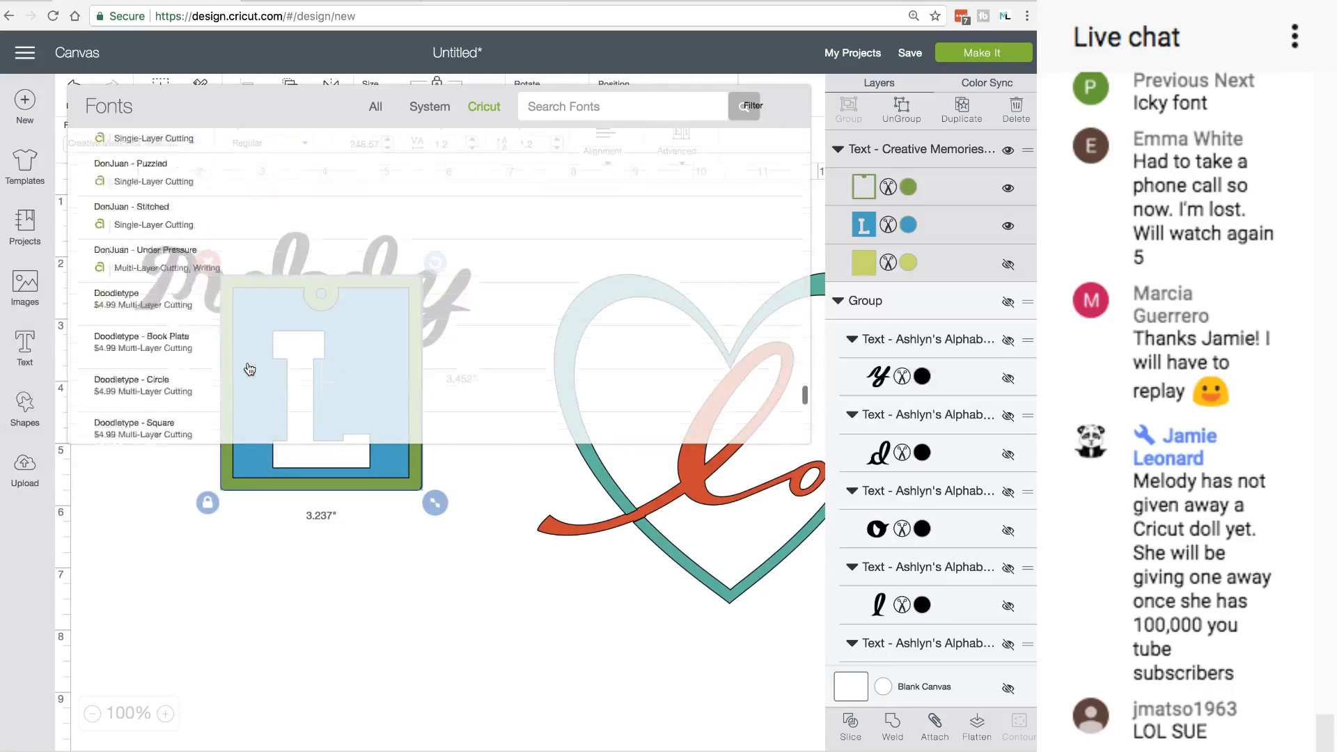
scroll(249, 369, "down", 8)
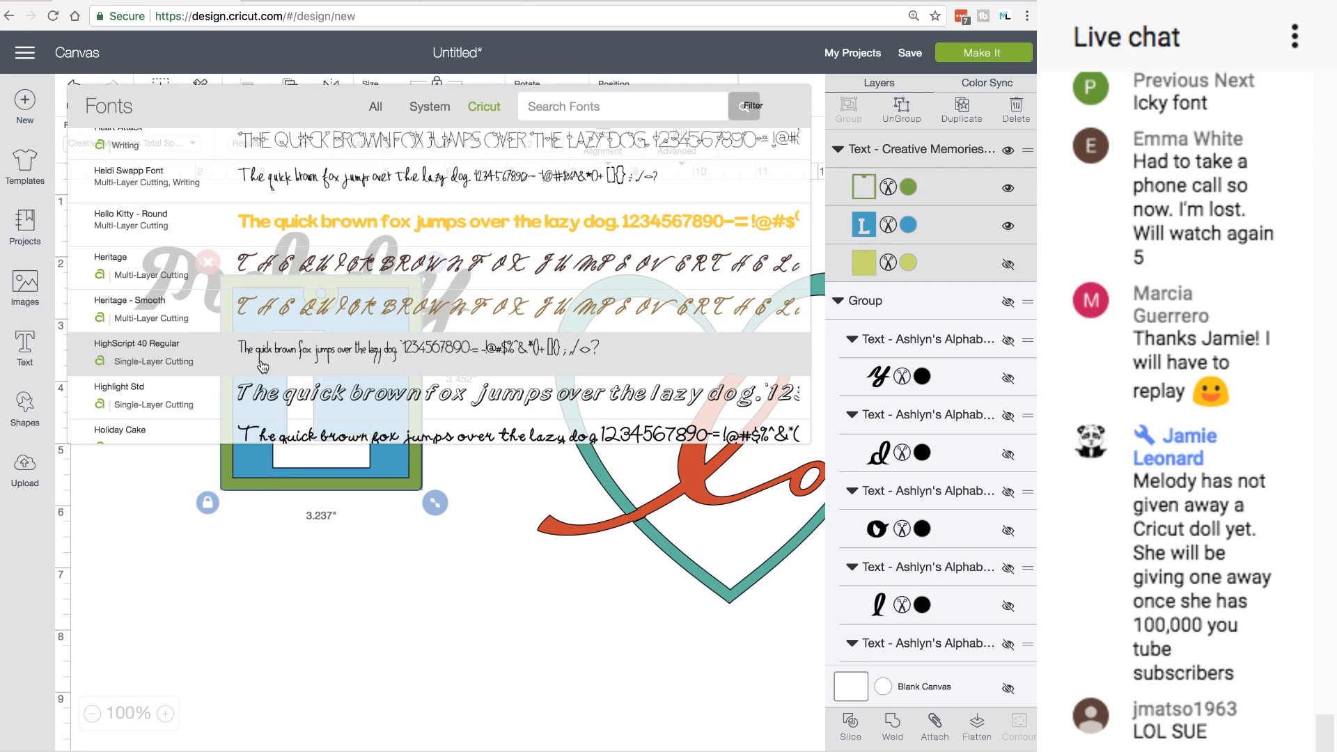
left_click(247, 305)
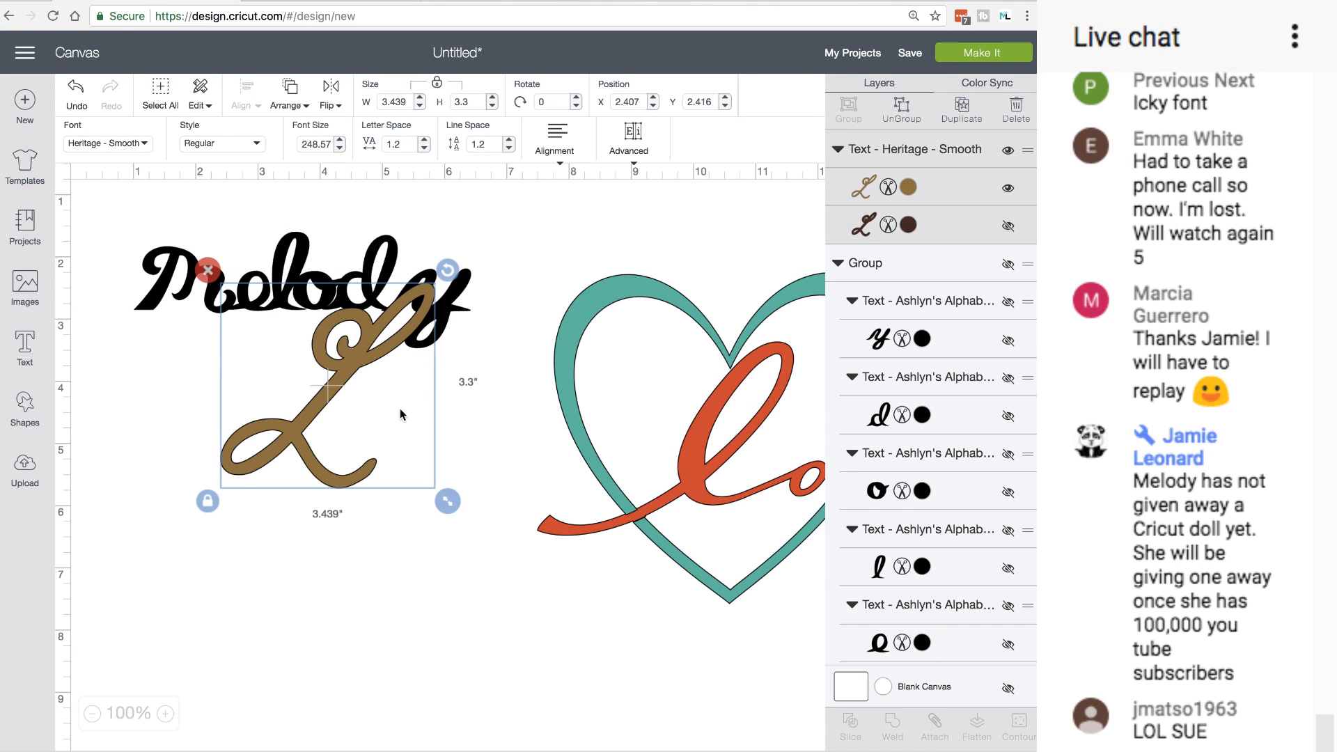
Move the brown "L" up across the middle of the script name to about Y 0.597 and slice the two shapes
left_click_drag(344, 364, 342, 251)
left_click(400, 494)
left_click_drag(429, 465, 246, 252)
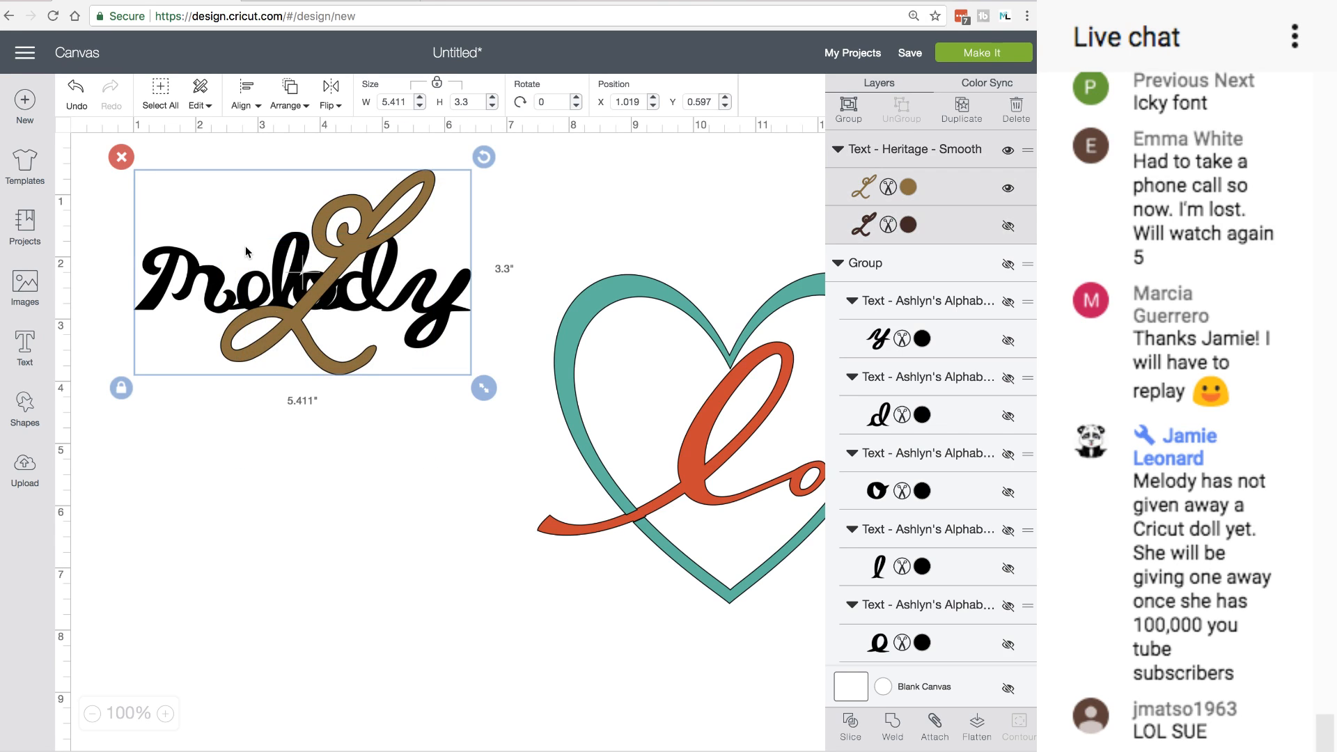
left_click(851, 724)
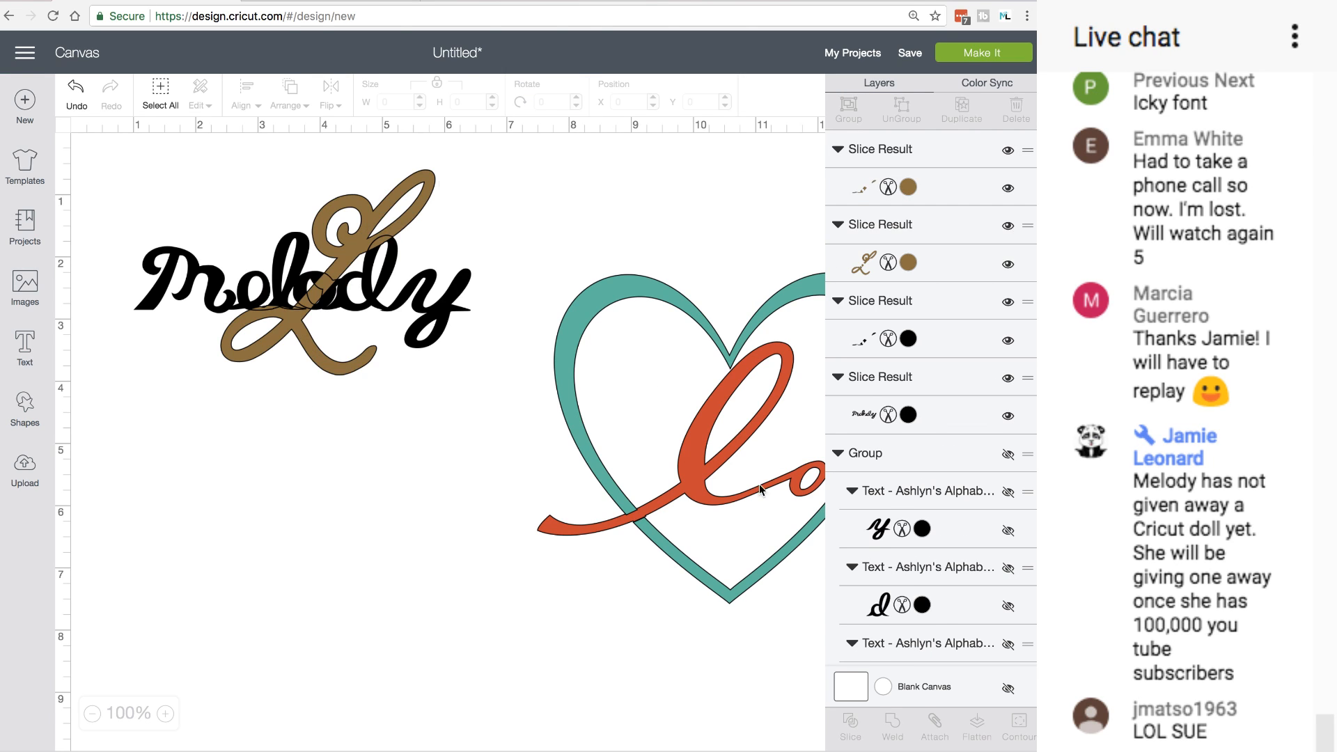
Pull the brown and black overlap slices out from the sliced "L" and name into the empty space below
left_click(264, 308)
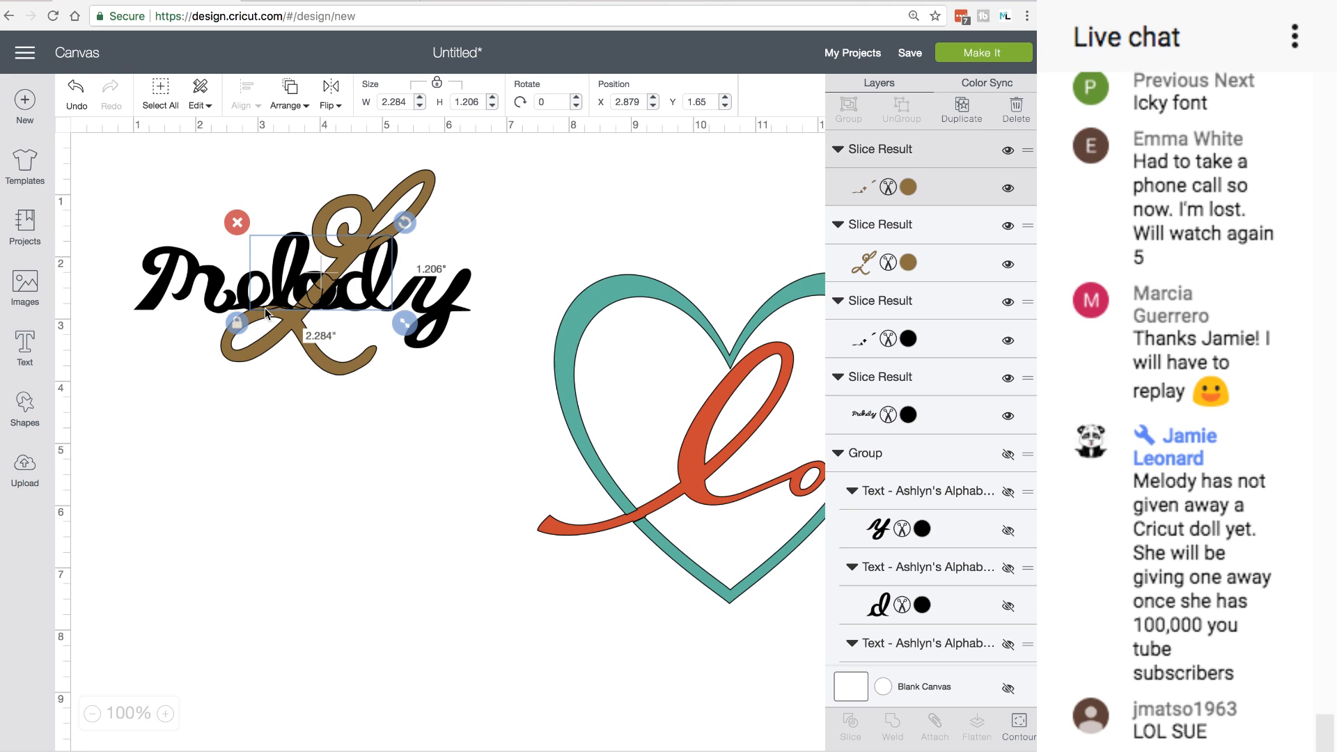
left_click_drag(265, 307, 273, 483)
left_click(269, 307)
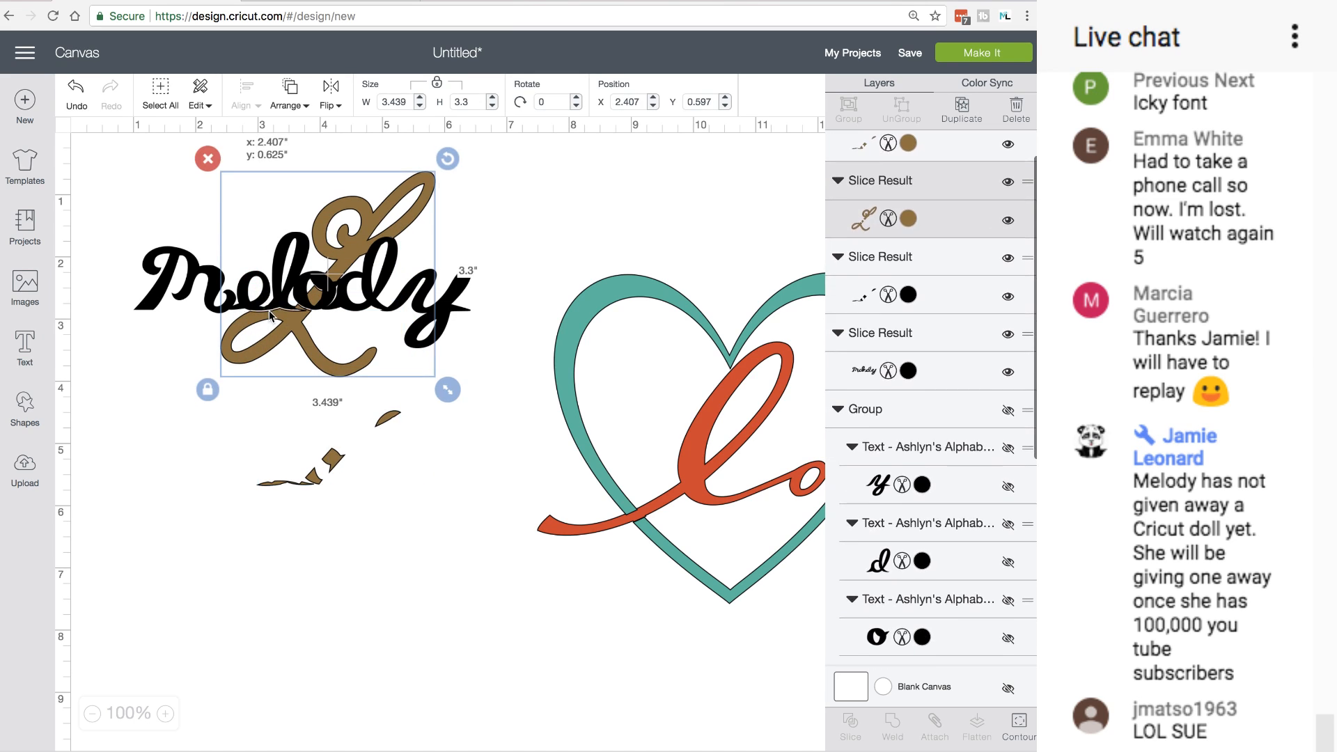
left_click_drag(270, 306, 260, 308)
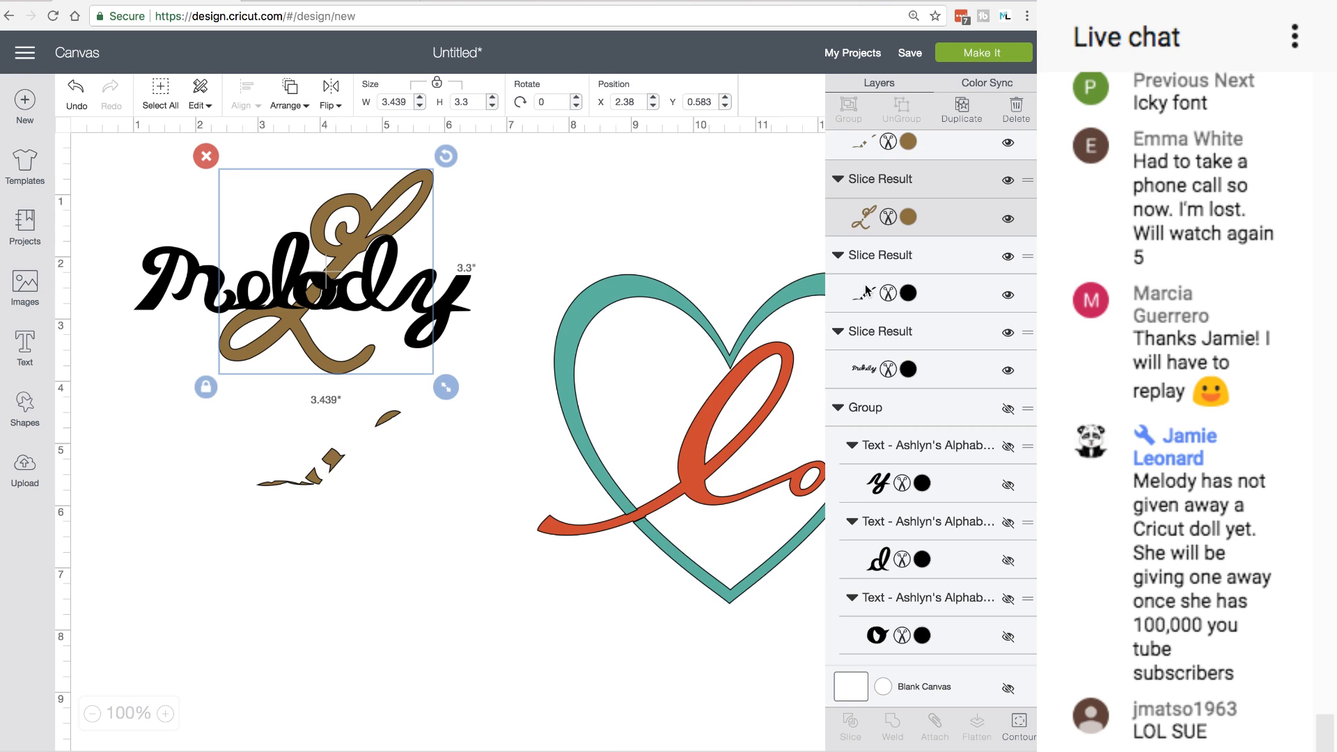
left_click(909, 293)
left_click_drag(327, 273, 314, 441)
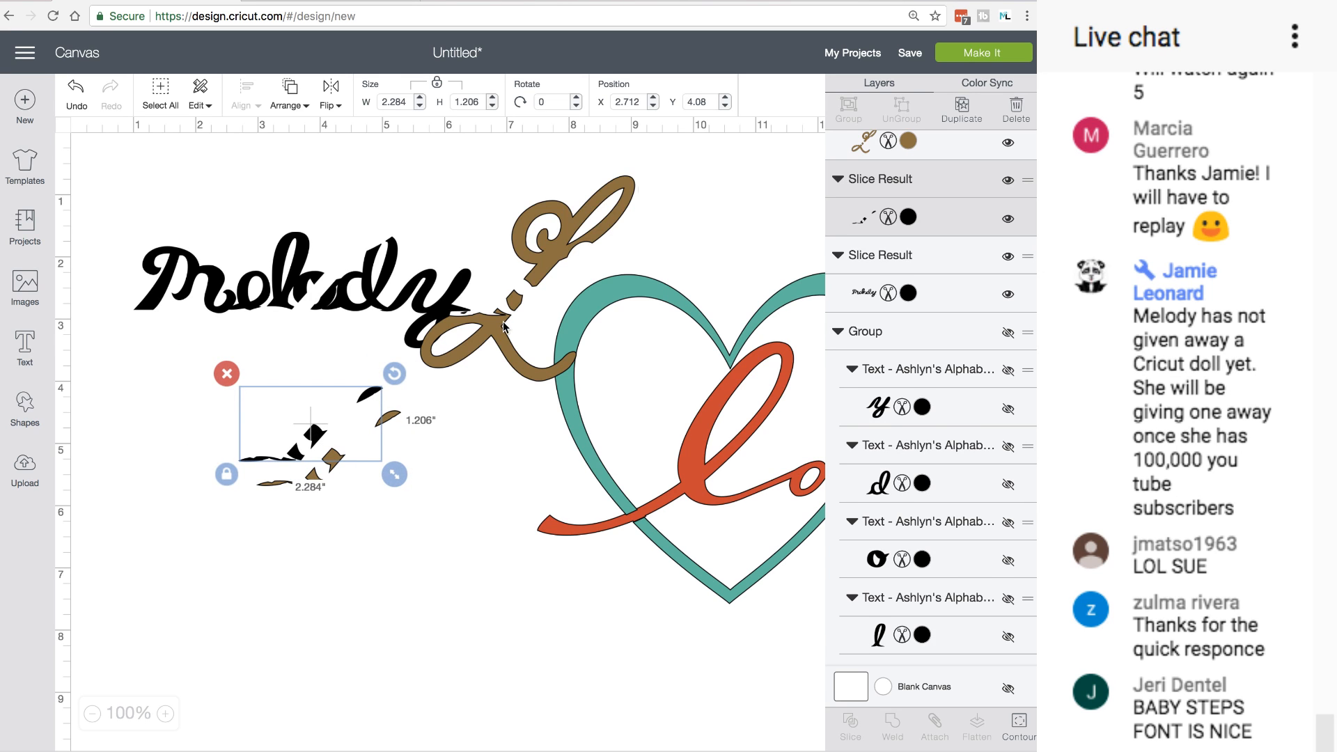
Return the sliced "L" to about X 2.394, Y 0.597 over the name and spread the two sets of overlap slices apart
left_click_drag(505, 327, 300, 322)
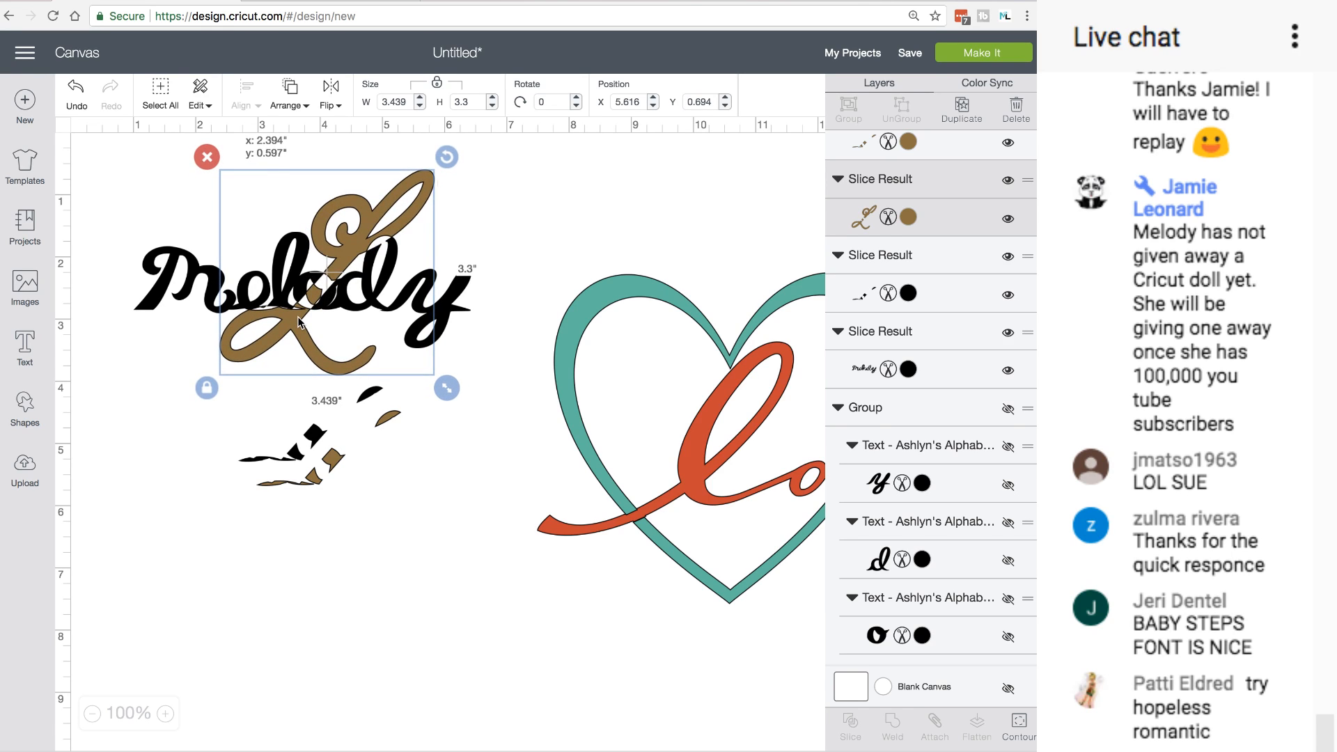
left_click(369, 502)
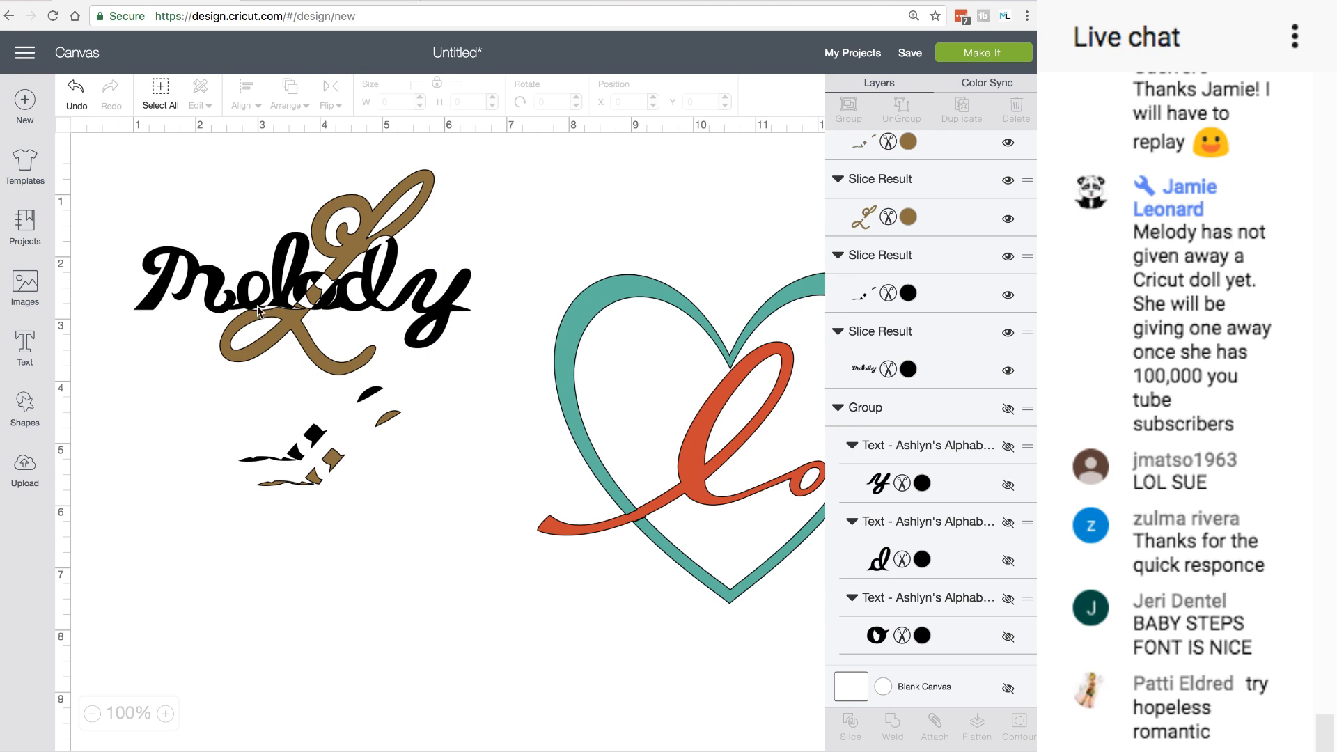
mouse_move(265, 459)
left_mouse_down()
mouse_move(291, 505)
mouse_move(243, 459)
left_mouse_up()
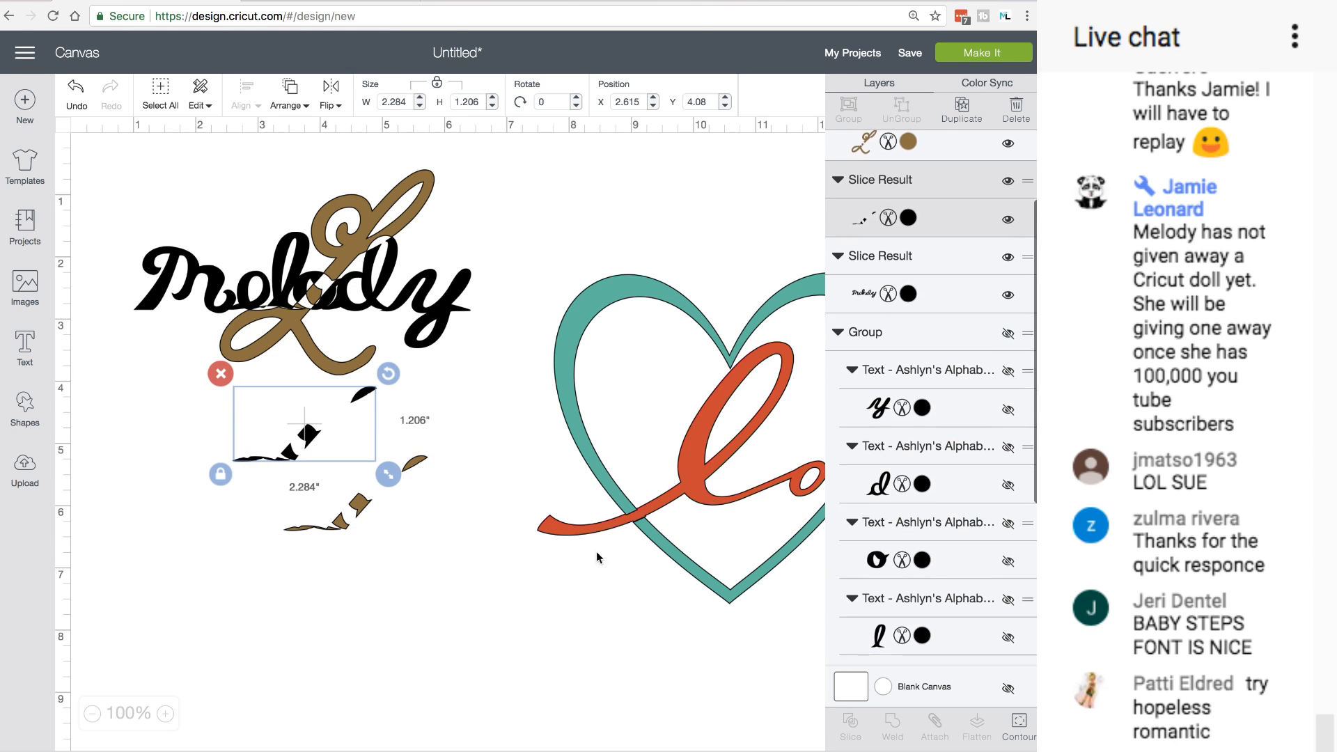
Hide the crescent and small wedge contours in the black overlap slices
left_click(1021, 726)
left_click(579, 241)
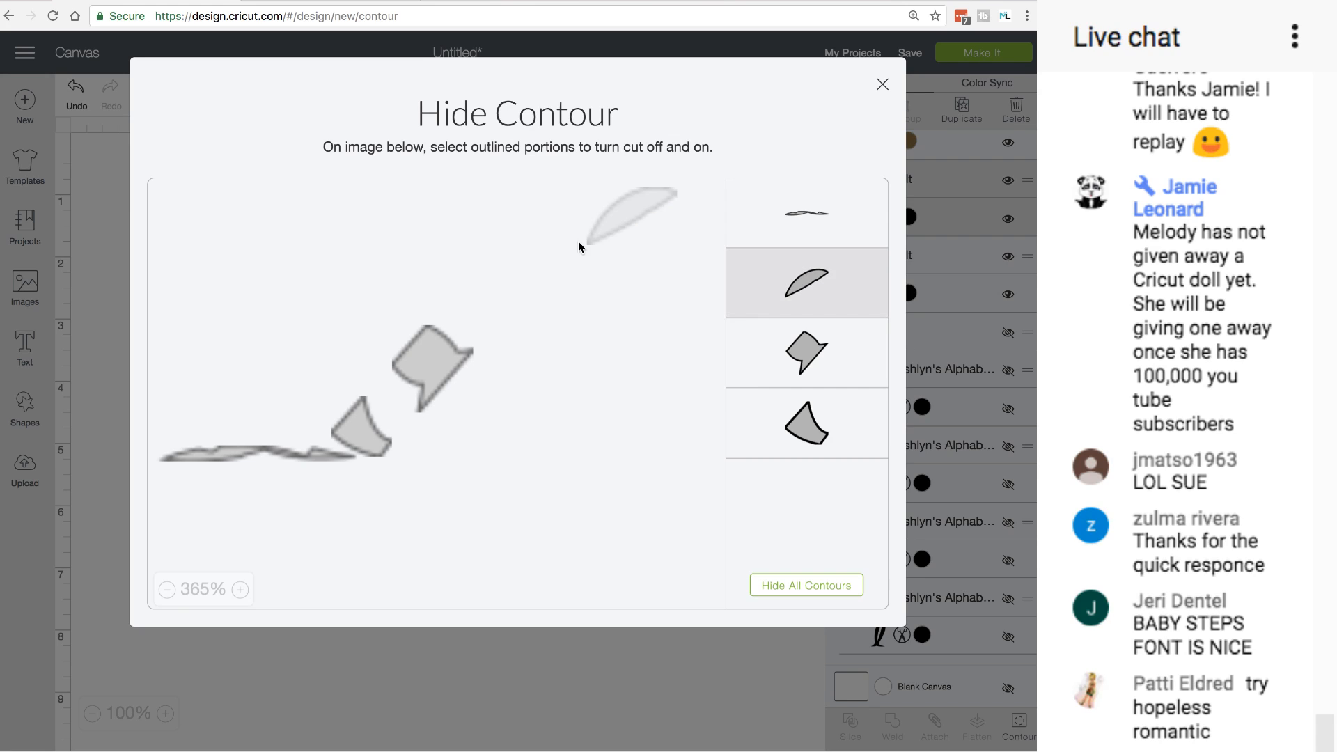
left_click(608, 232)
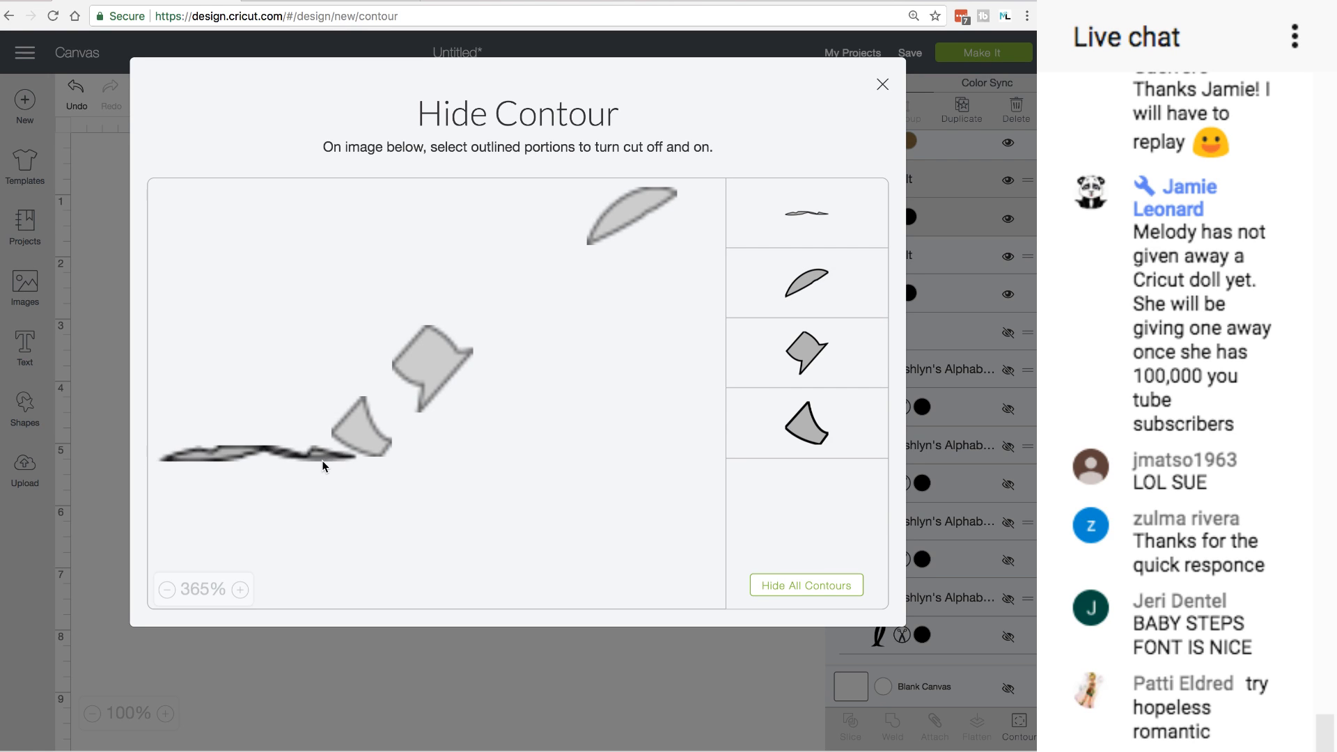
left_click(361, 433)
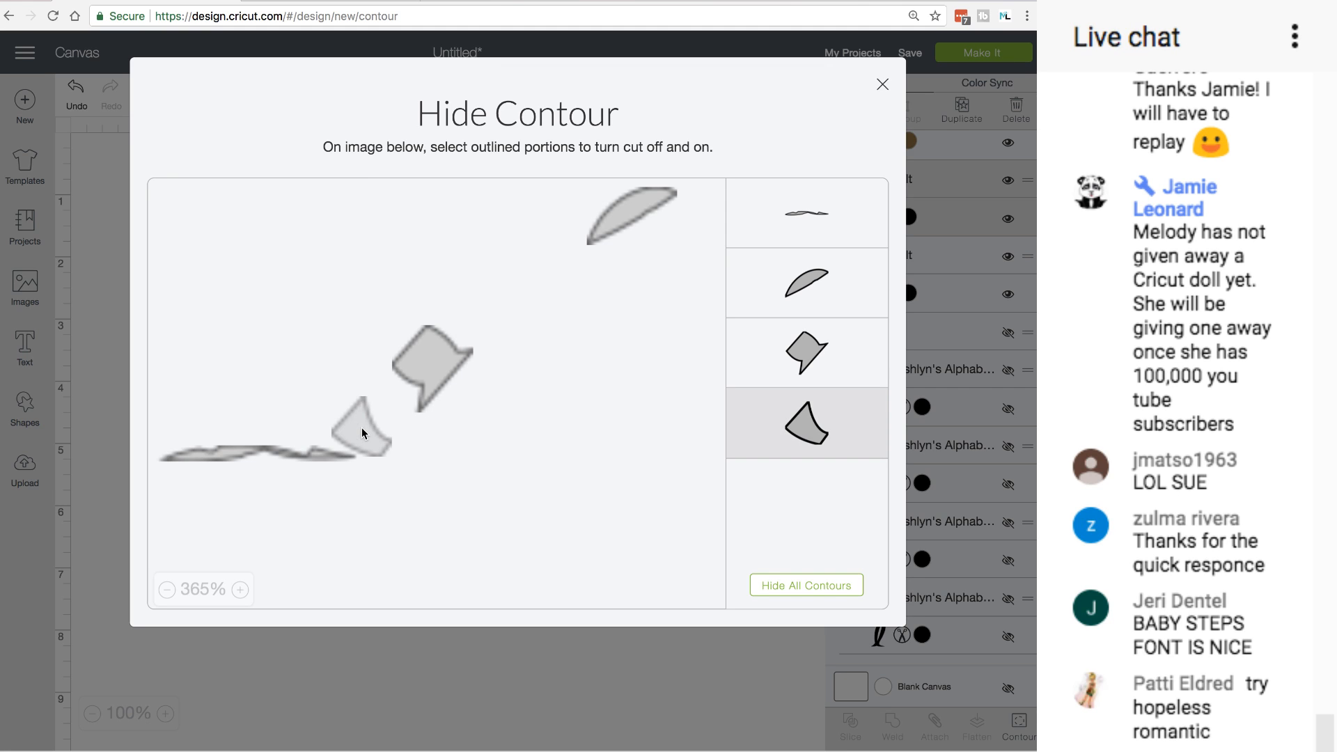
left_click(628, 210)
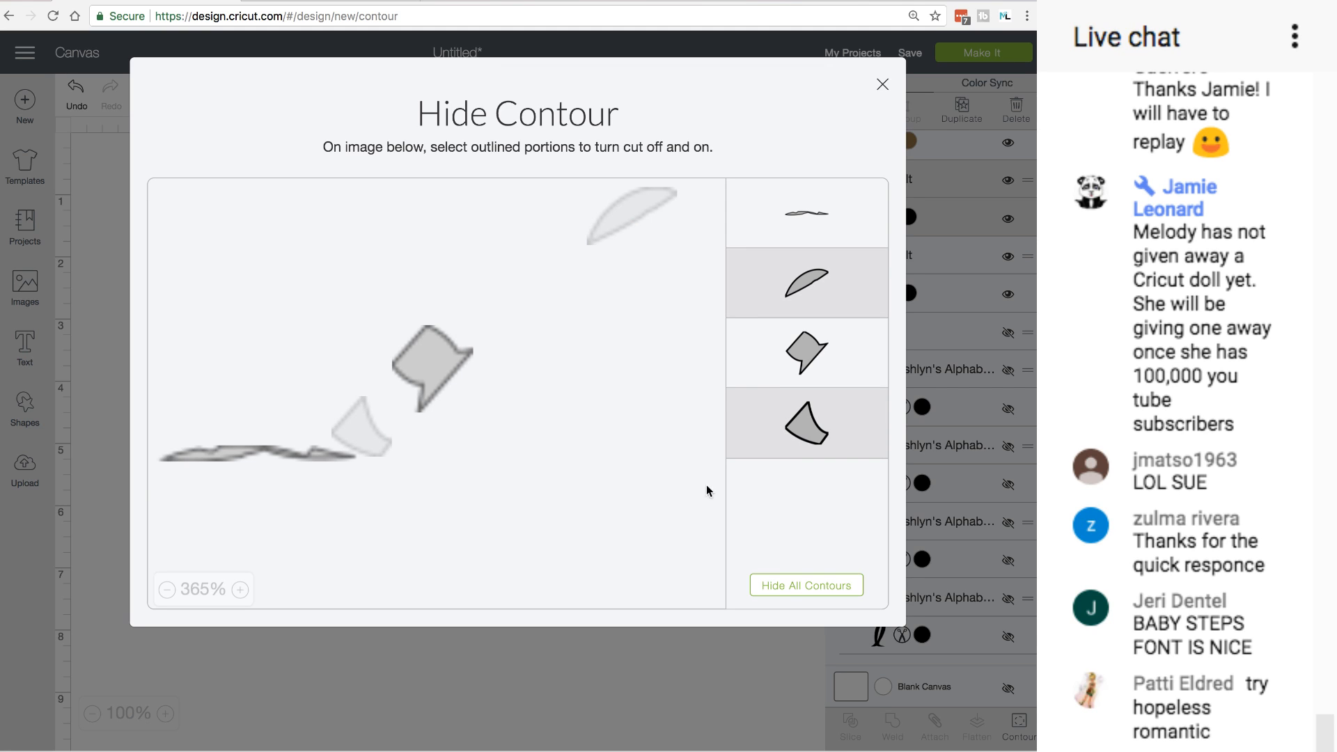
left_click(883, 85)
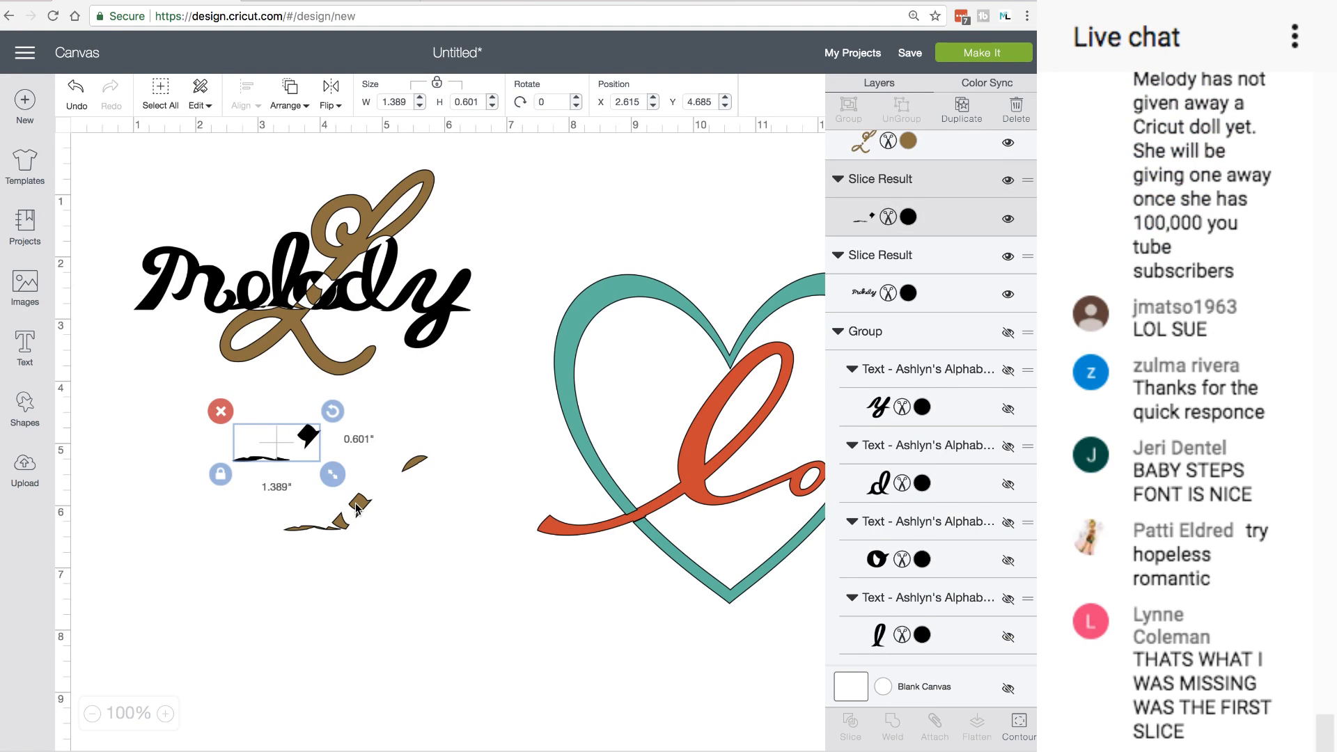
Bring the brown overlap slices beneath the black ones and hide their long thin strip and notched square contours
left_click_drag(357, 509, 312, 478)
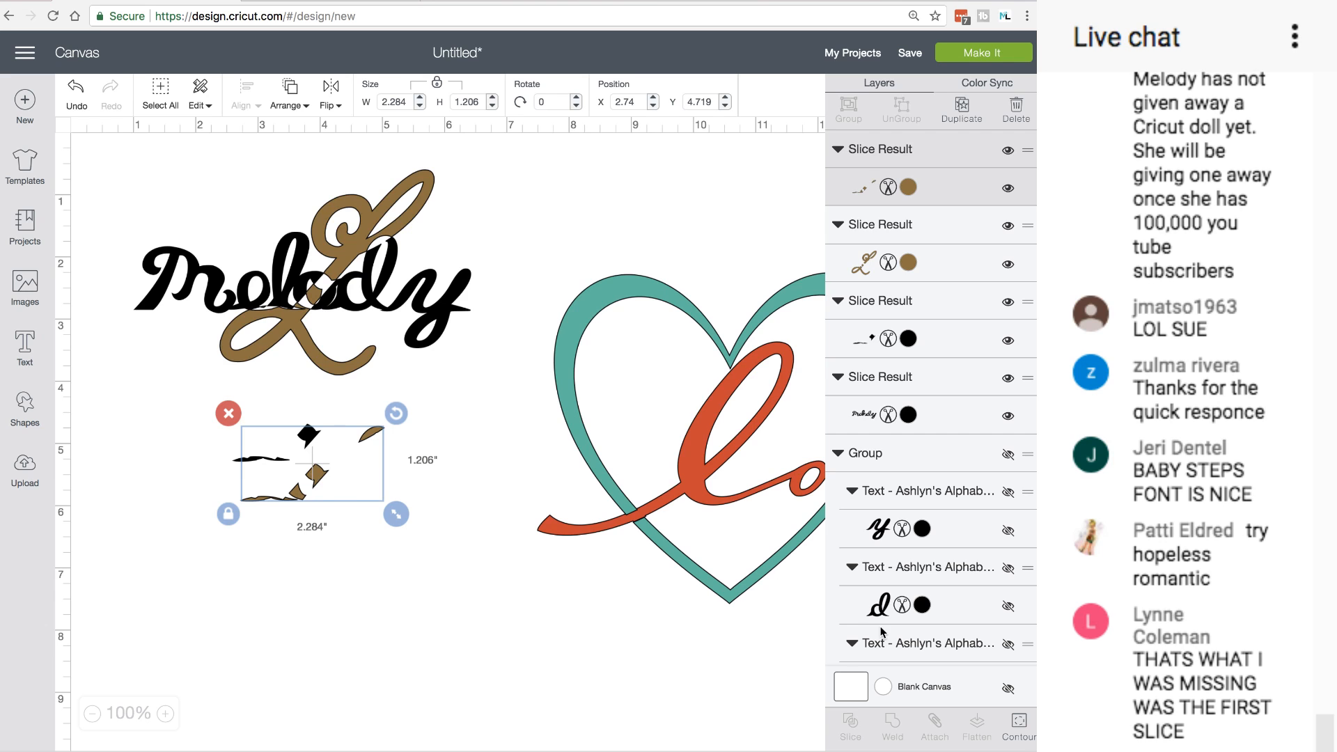
left_click(1017, 725)
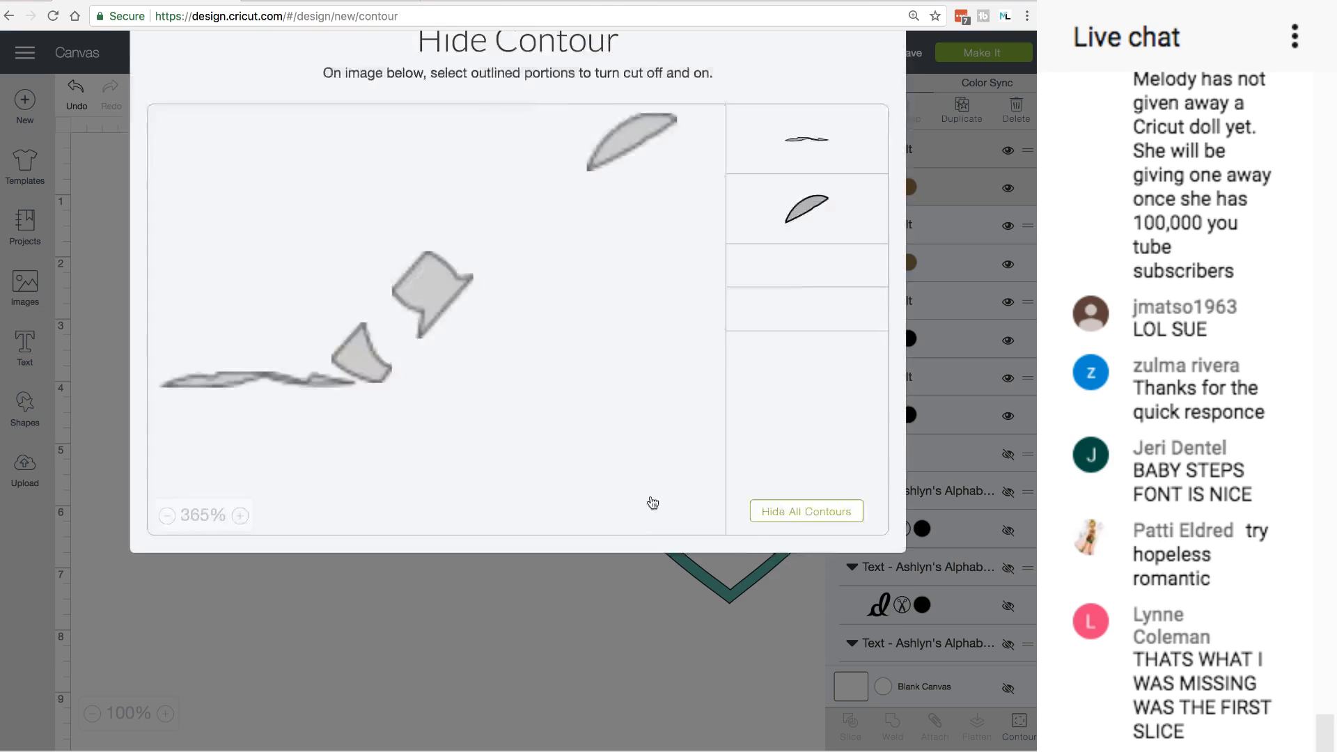
left_click(269, 453)
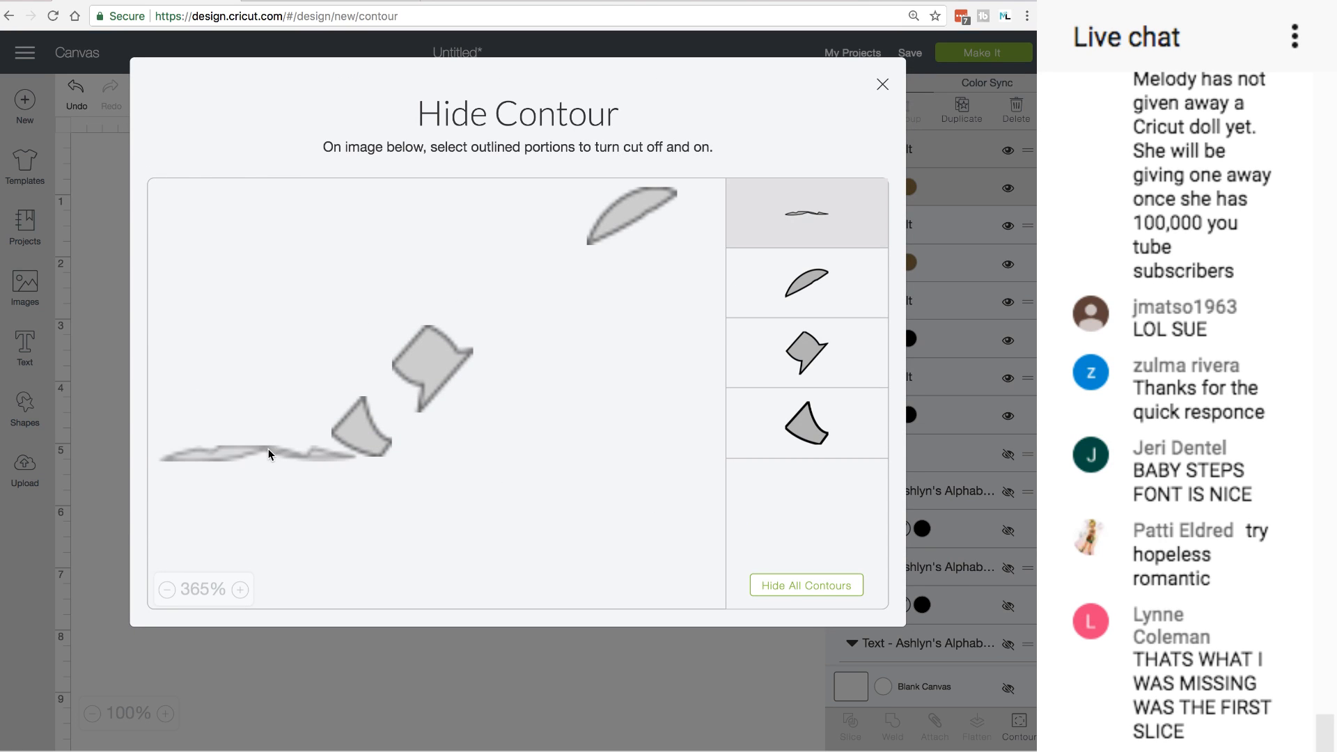
left_click(427, 381)
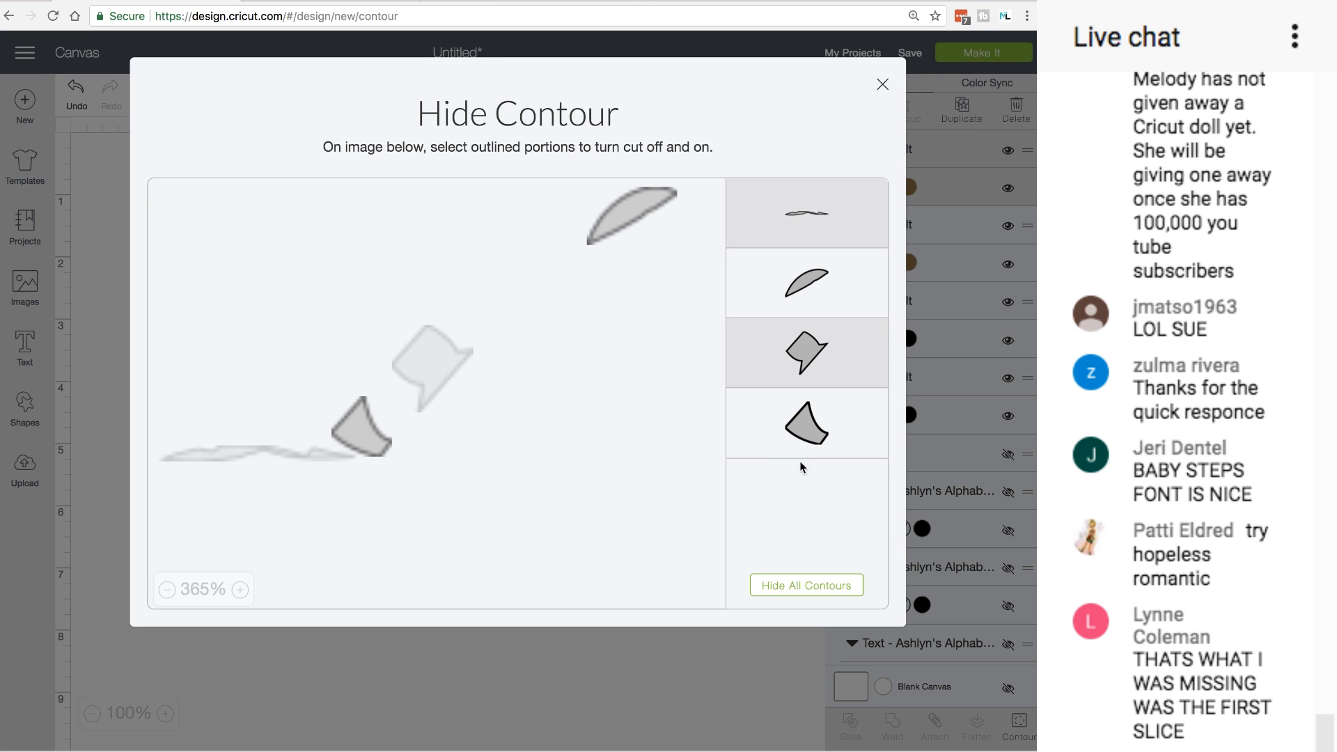
left_click(882, 86)
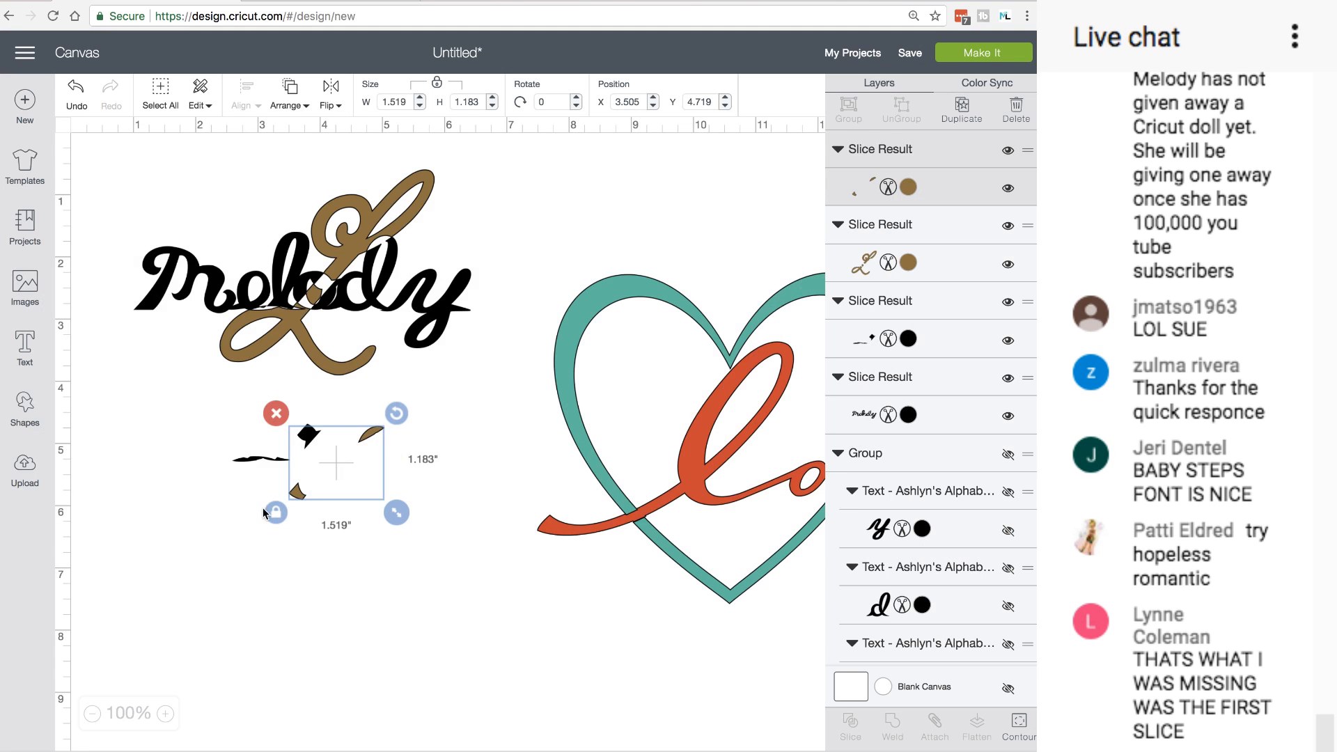
Fit the brown slices at about X 3.63, Y 1.636 and the black slices at about X 2.879, Y 2.255 back into the interlocked design
left_click_drag(307, 436, 355, 294)
left_click_drag(352, 292, 352, 293)
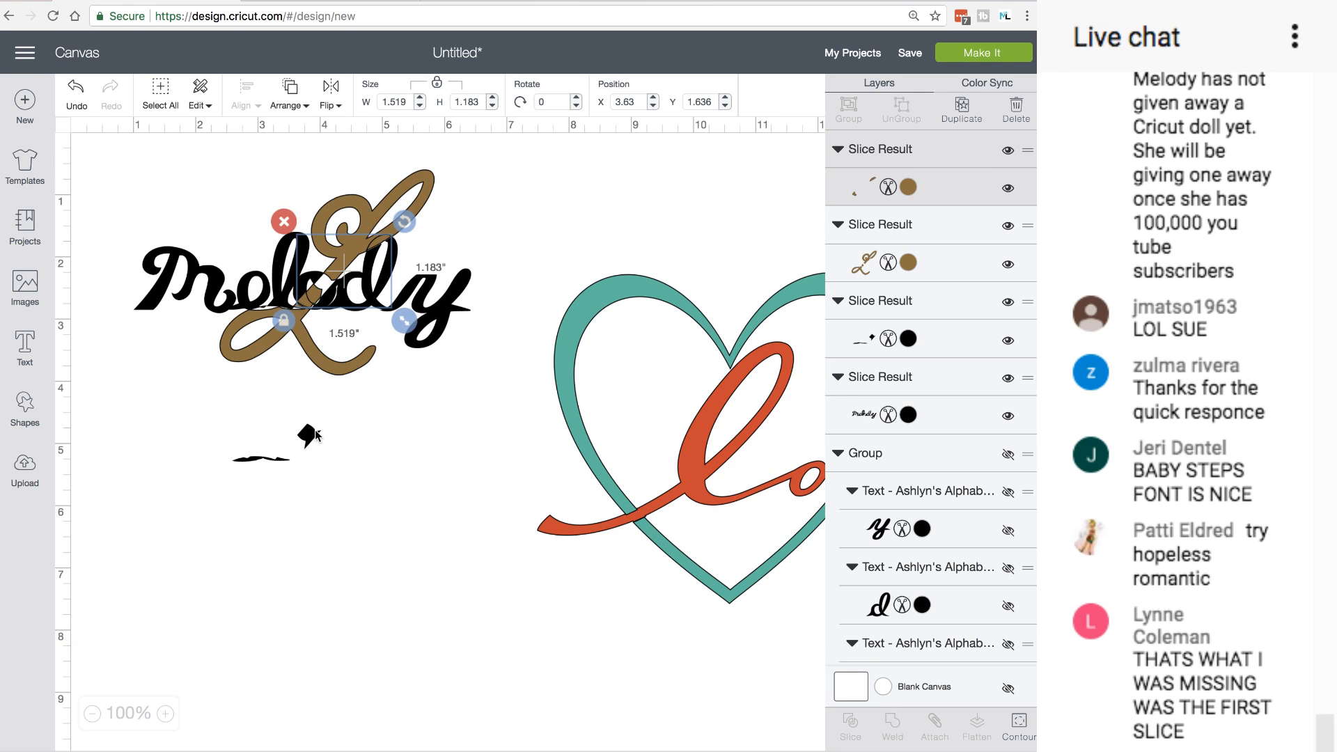
left_click_drag(313, 438, 330, 289)
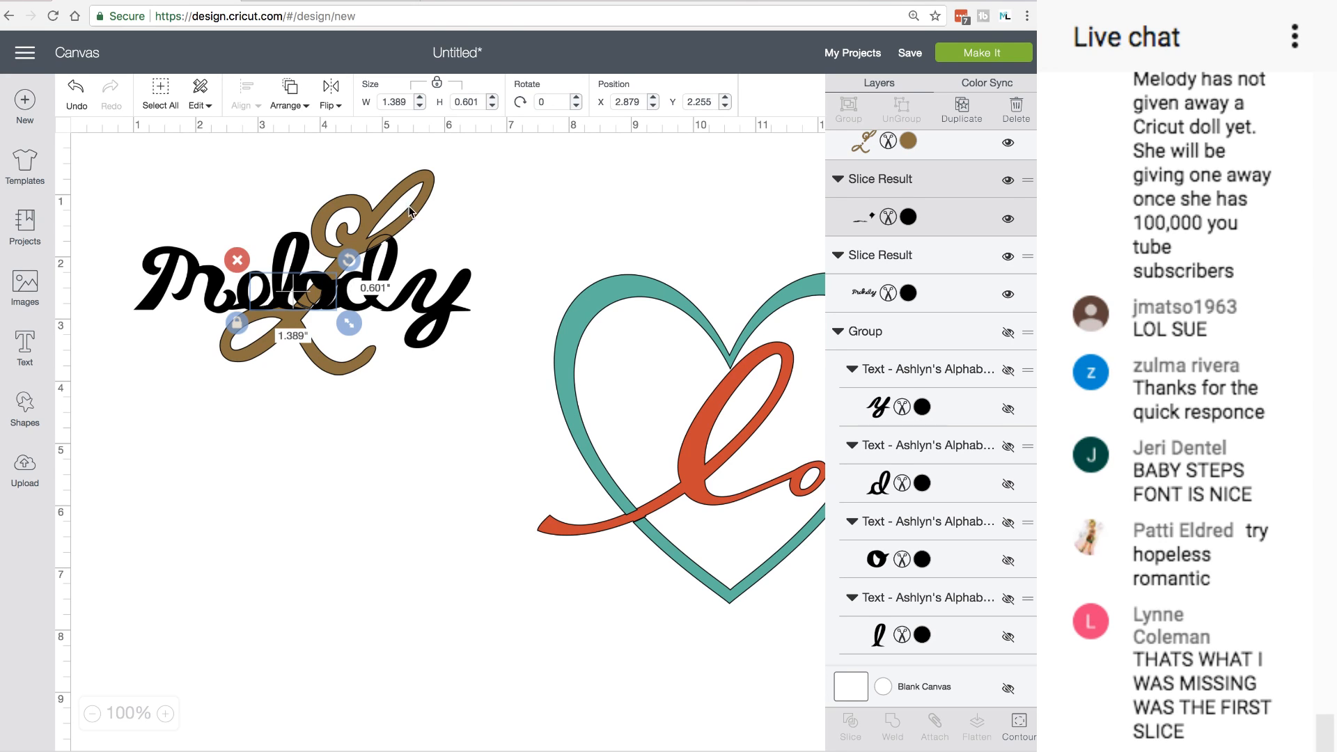
Move the sliced "L" to about X 1.81, Y 4.805 below the name and fit its brown overlap slices back onto it
left_click_drag(412, 214, 378, 464)
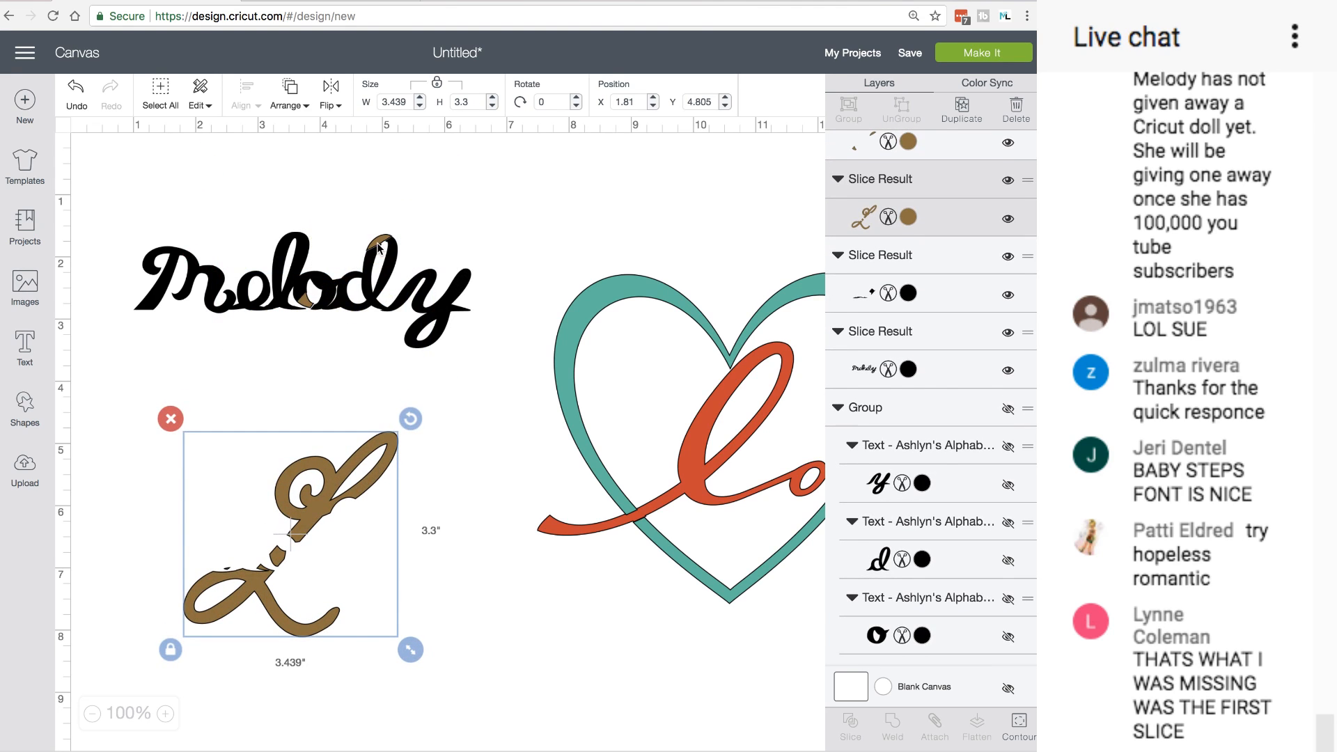
left_click_drag(377, 241, 341, 508)
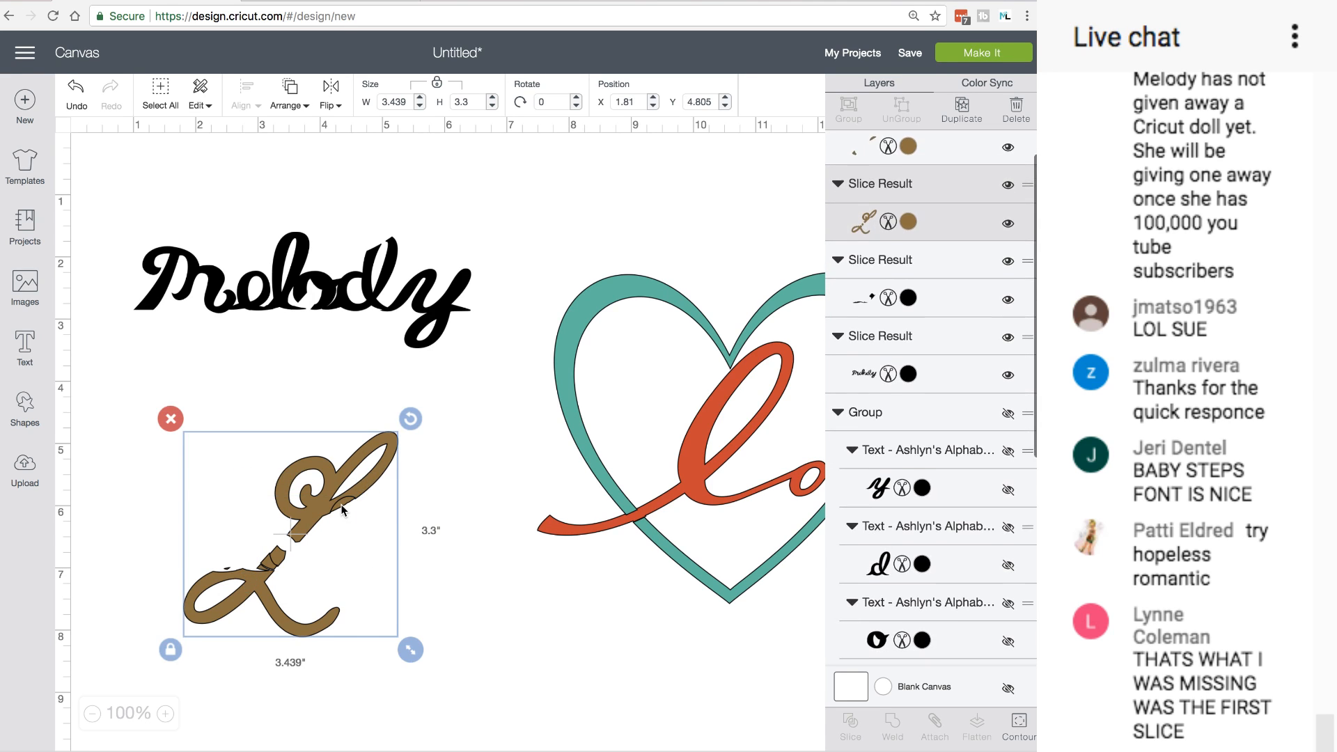
Try welding the sliced "L" with its brown overlap slices, and undo the weld
left_click(438, 535)
left_click_drag(443, 508, 202, 578)
left_click(891, 728)
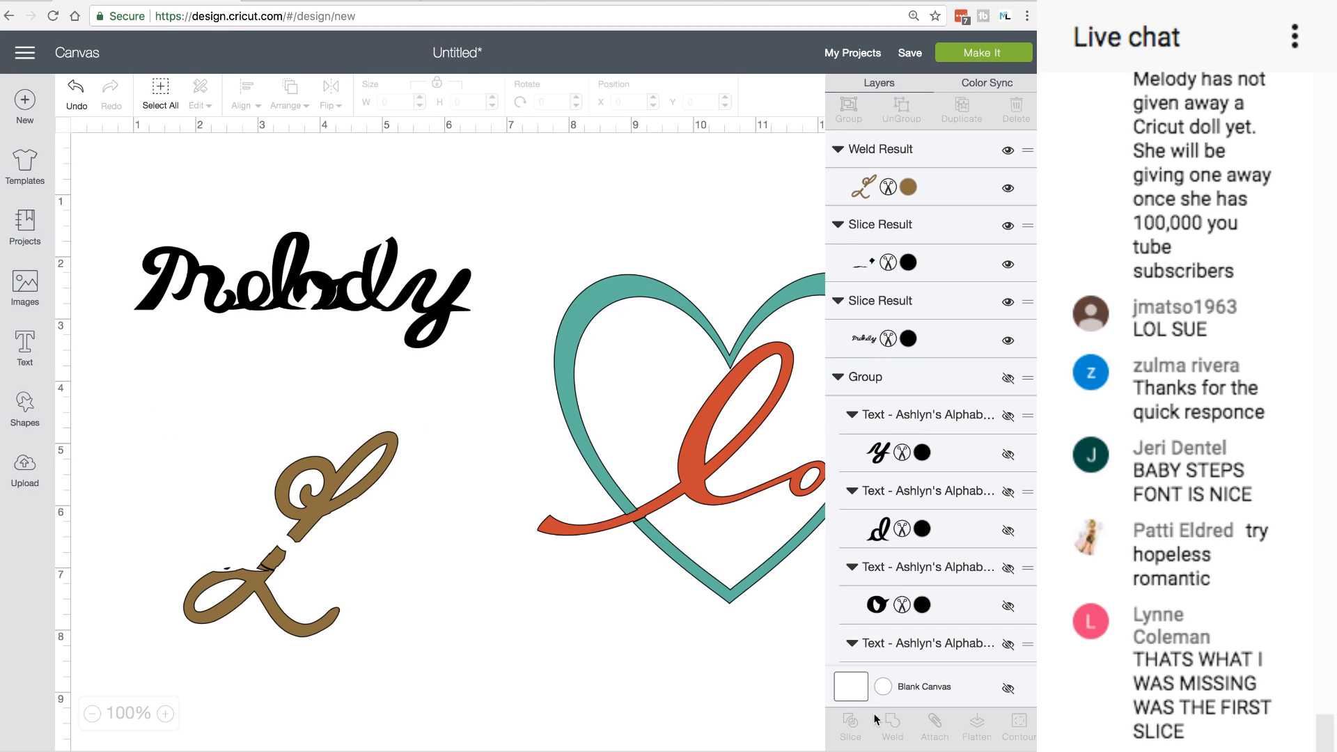
left_click(77, 88)
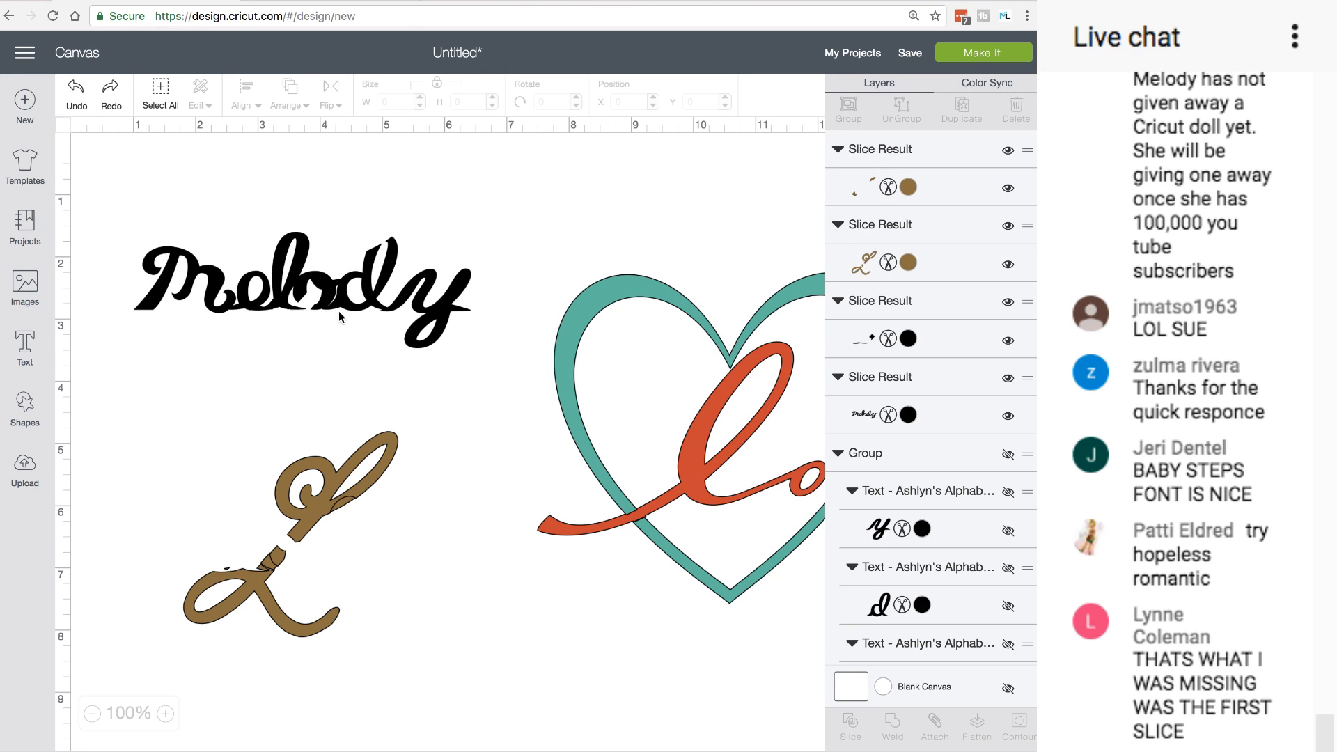
Weld the black overlap slices to the sliced script name
left_click(425, 240)
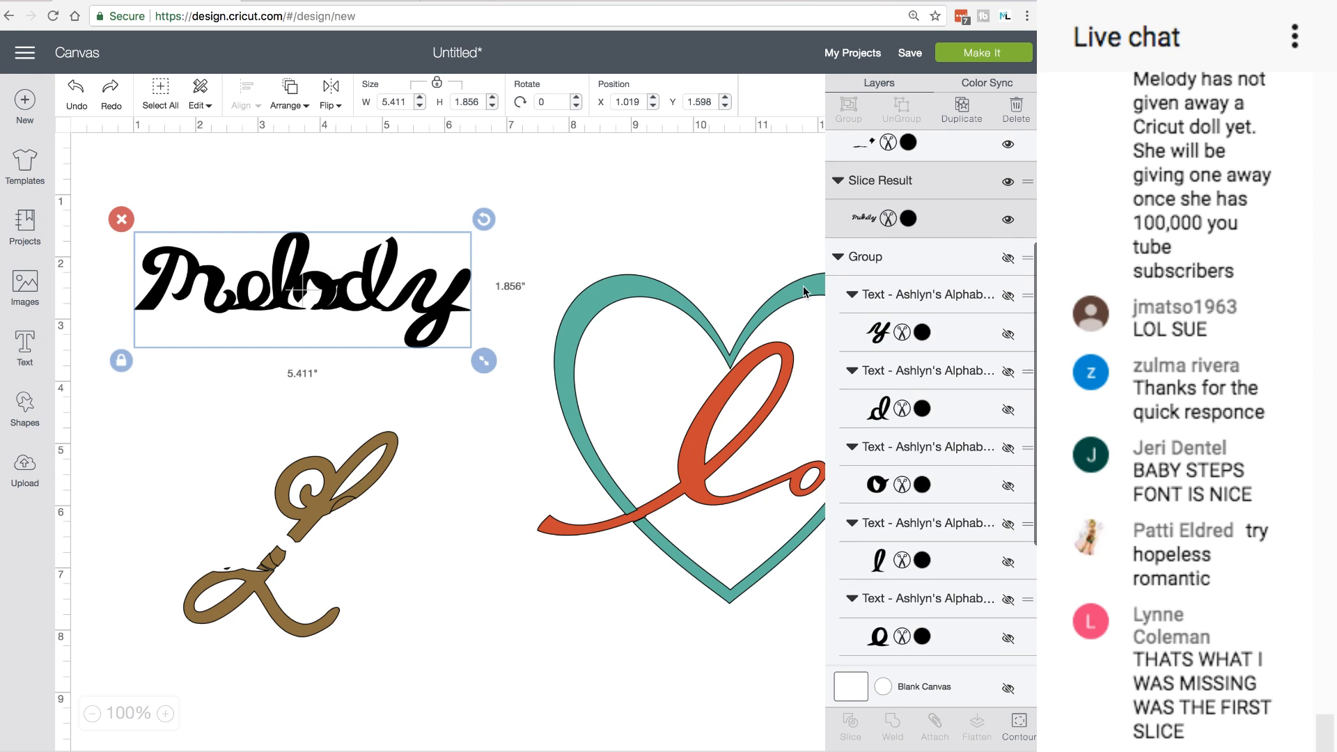
left_click(164, 186)
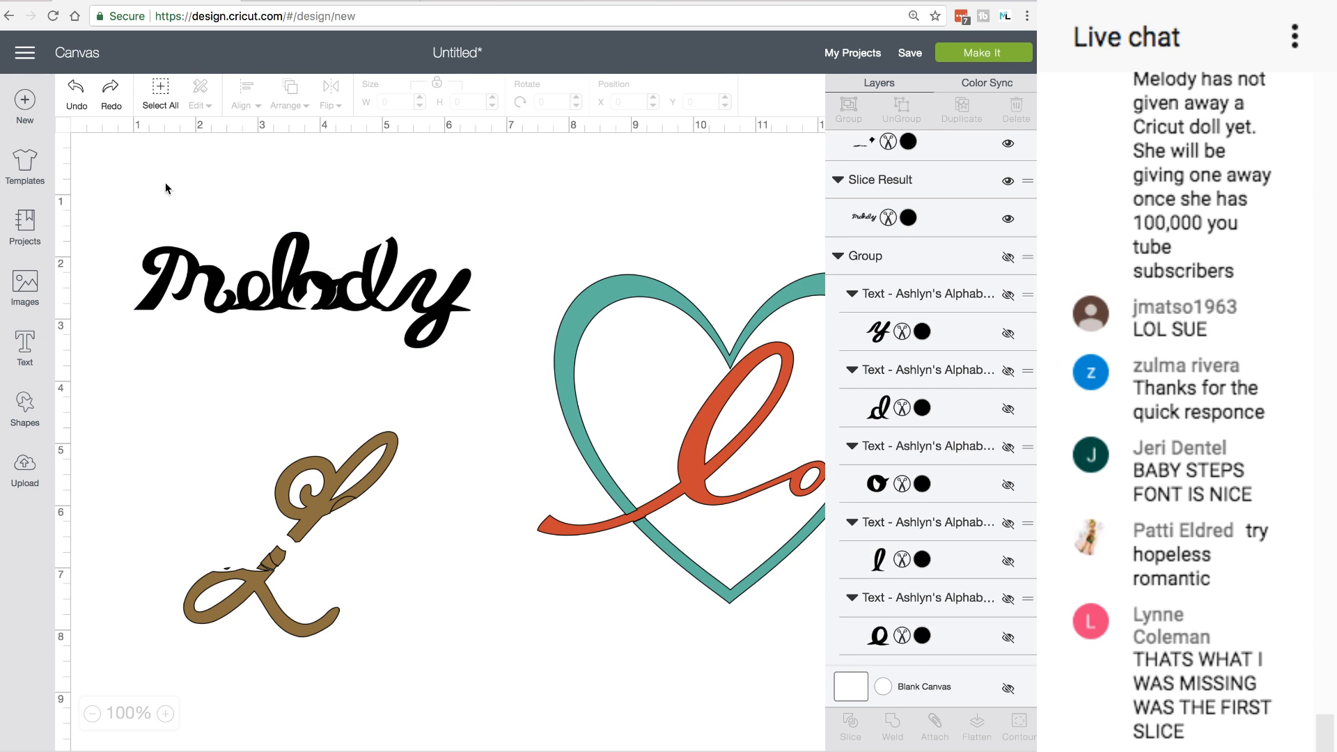
left_click_drag(140, 173, 495, 392)
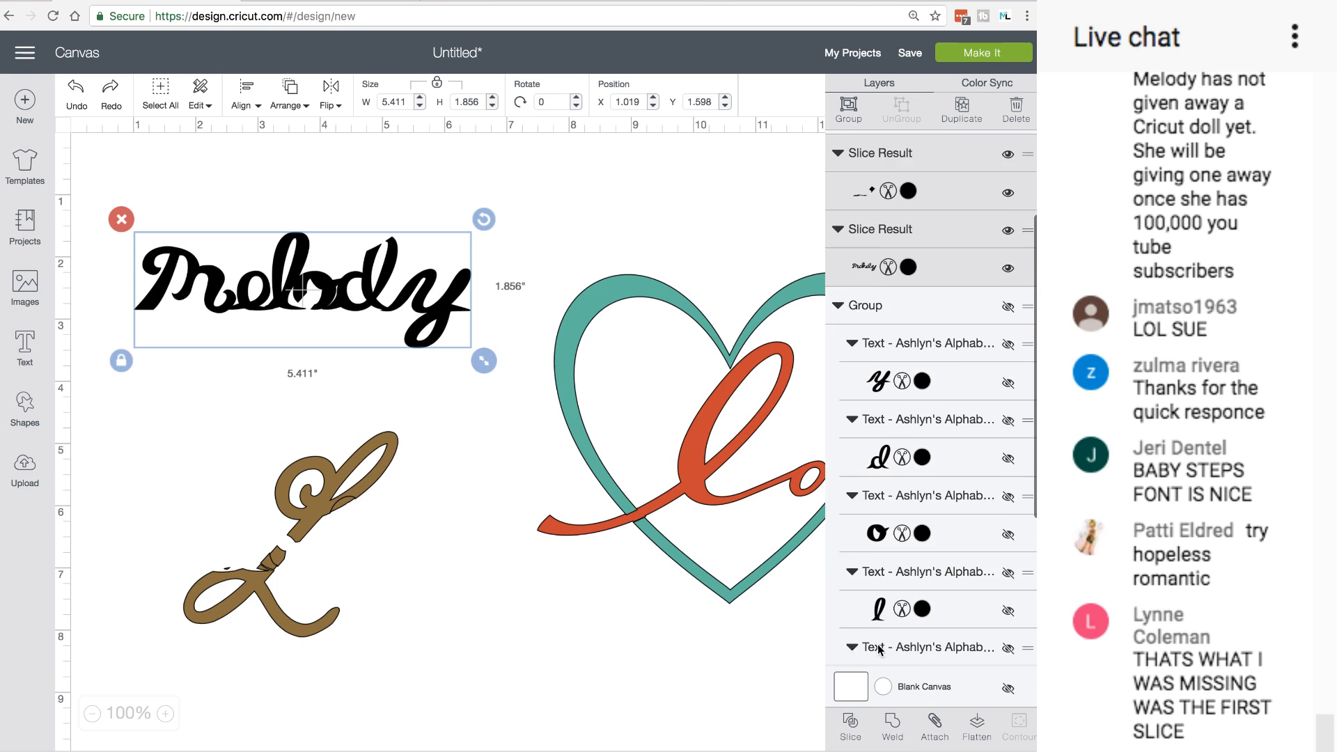
left_click(891, 730)
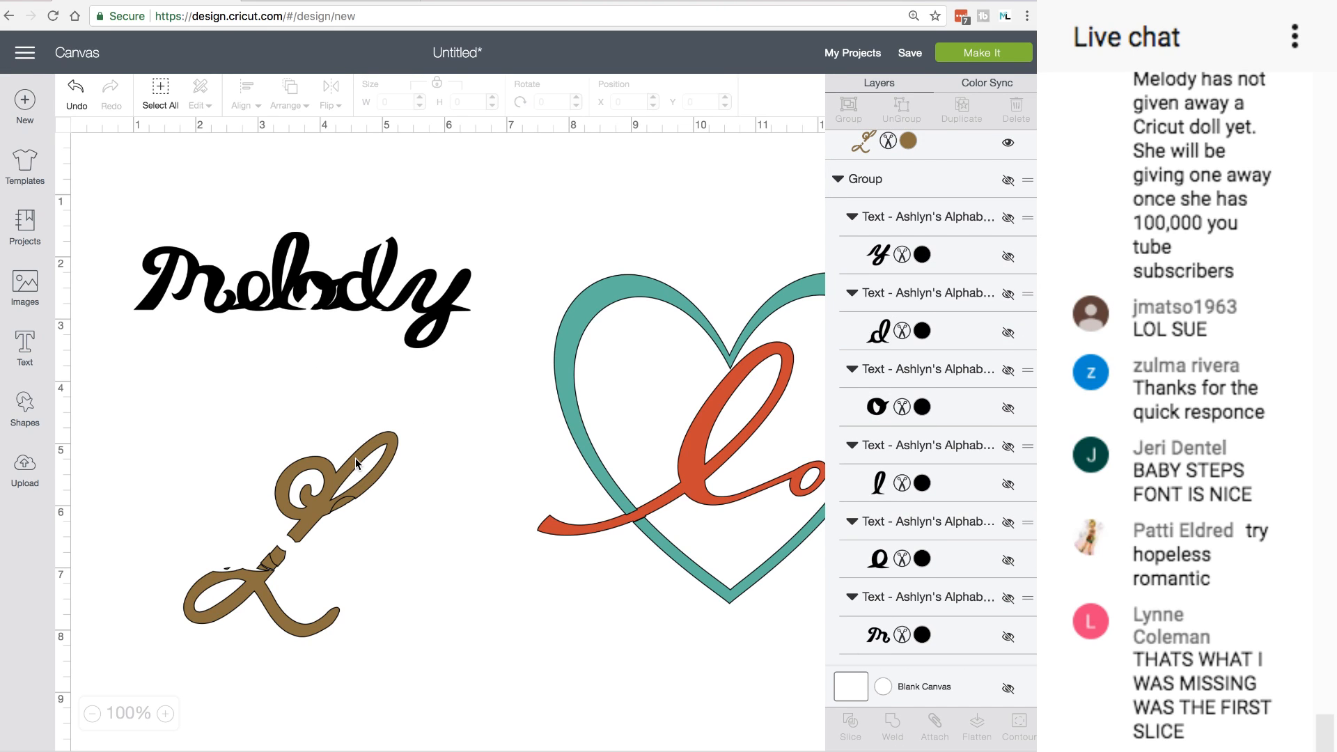
Enlarge the brown overlap slices to about 1.533 by 1.194 inches and fit them onto the "L" at about X 3.061, Y 5.858
left_click(301, 552)
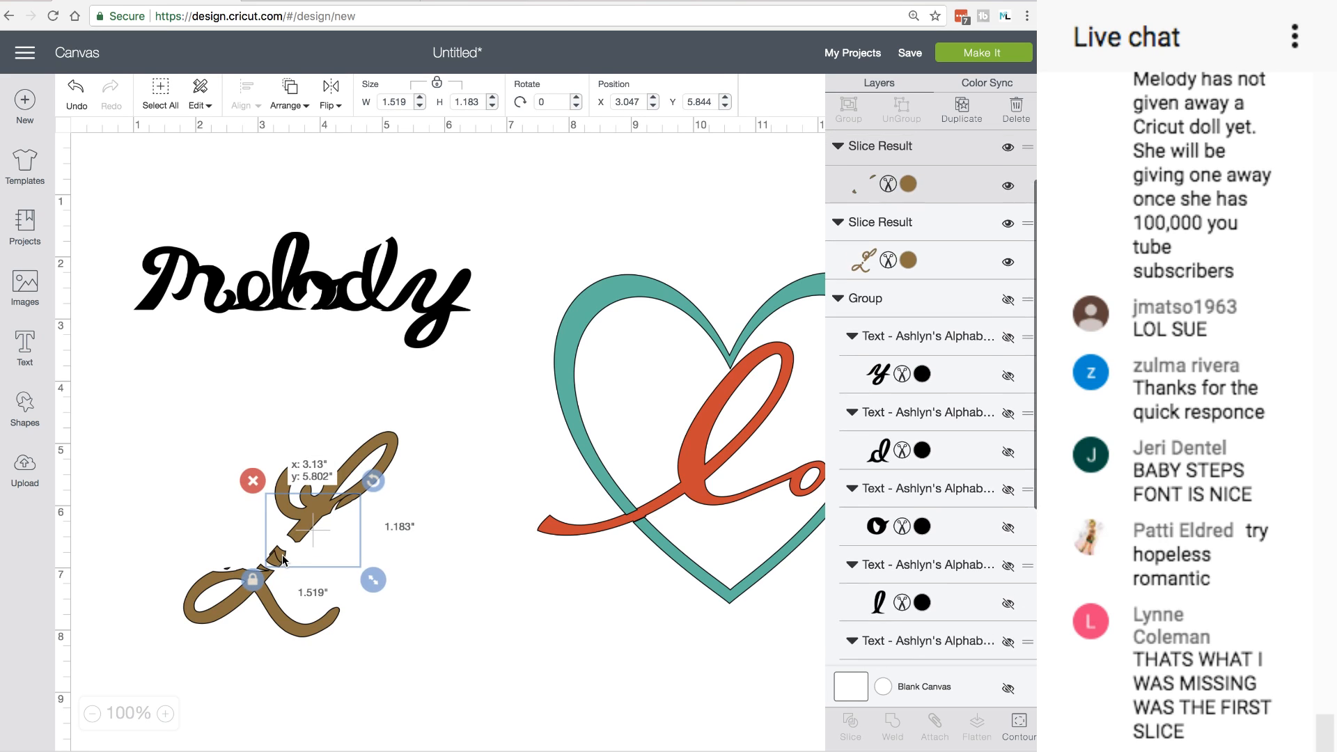
left_click_drag(369, 587, 332, 556)
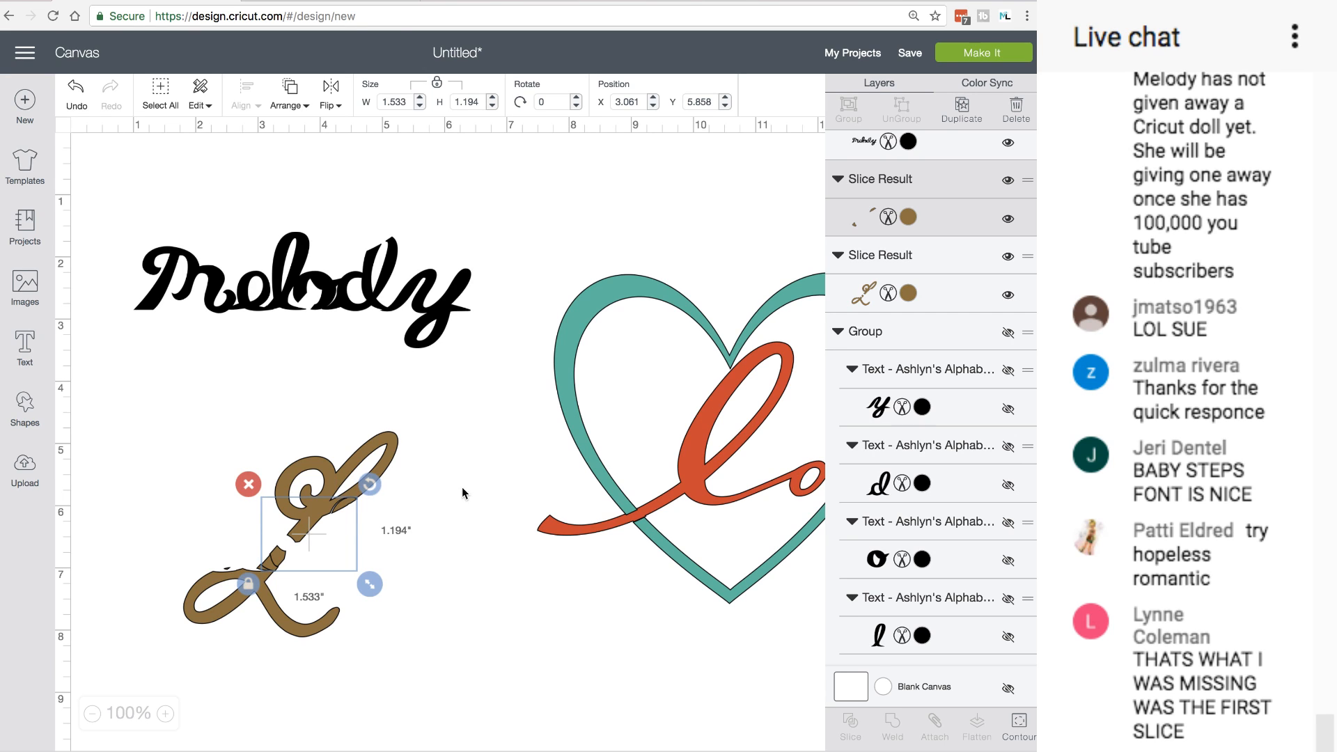
Duplicate the brown overlap slices and hide the crescent contour in the copy, keeping only the small wedge
left_click(959, 113)
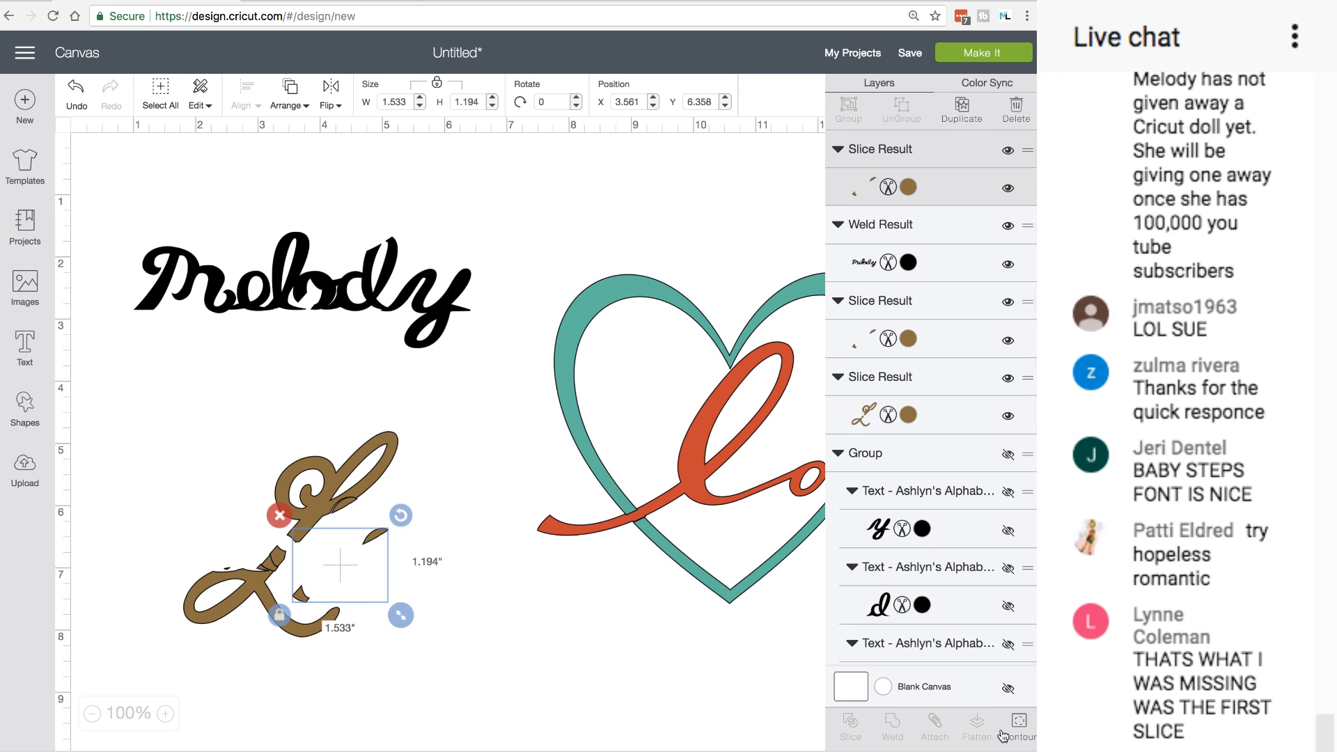
left_click(1021, 728)
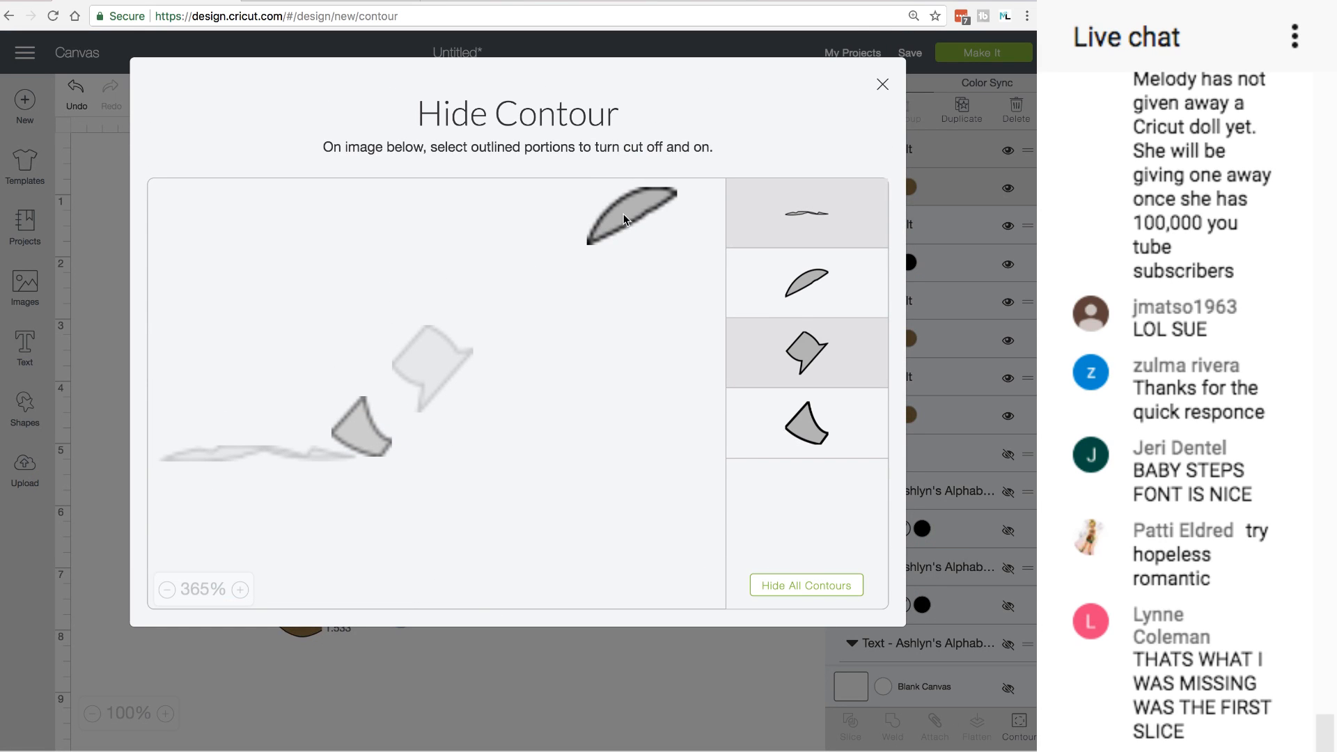
left_click(882, 84)
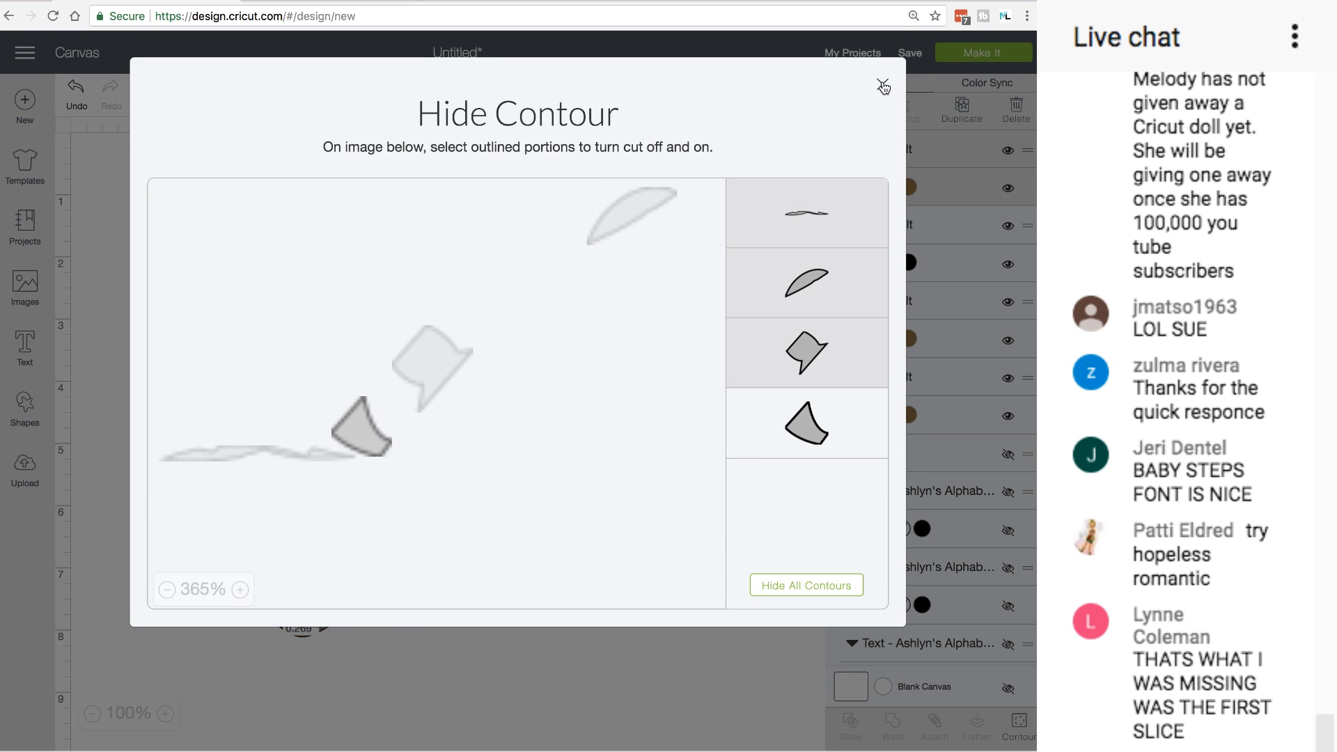
Hide the small wedge contour in the original brown overlap slices, keeping only the crescent
left_click(337, 506)
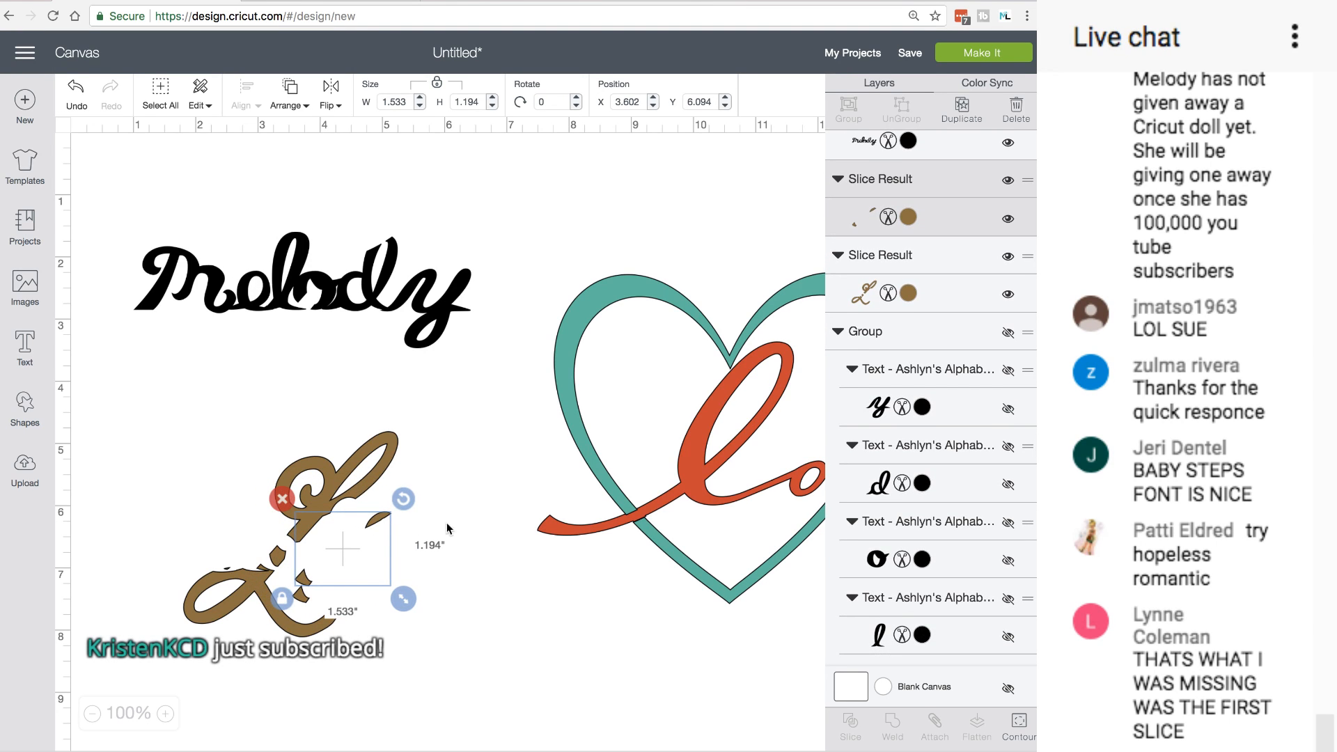
left_click(1021, 729)
left_click(414, 374)
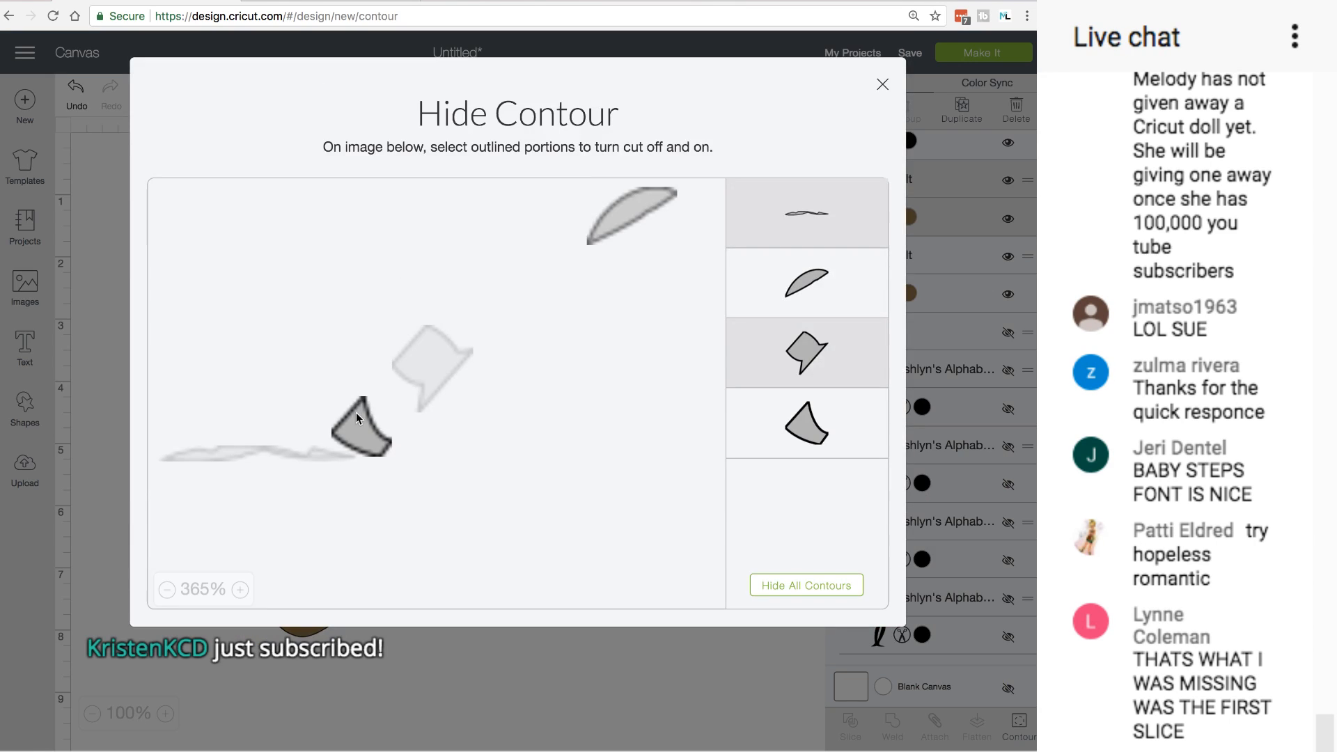
left_click(357, 413)
left_click(882, 87)
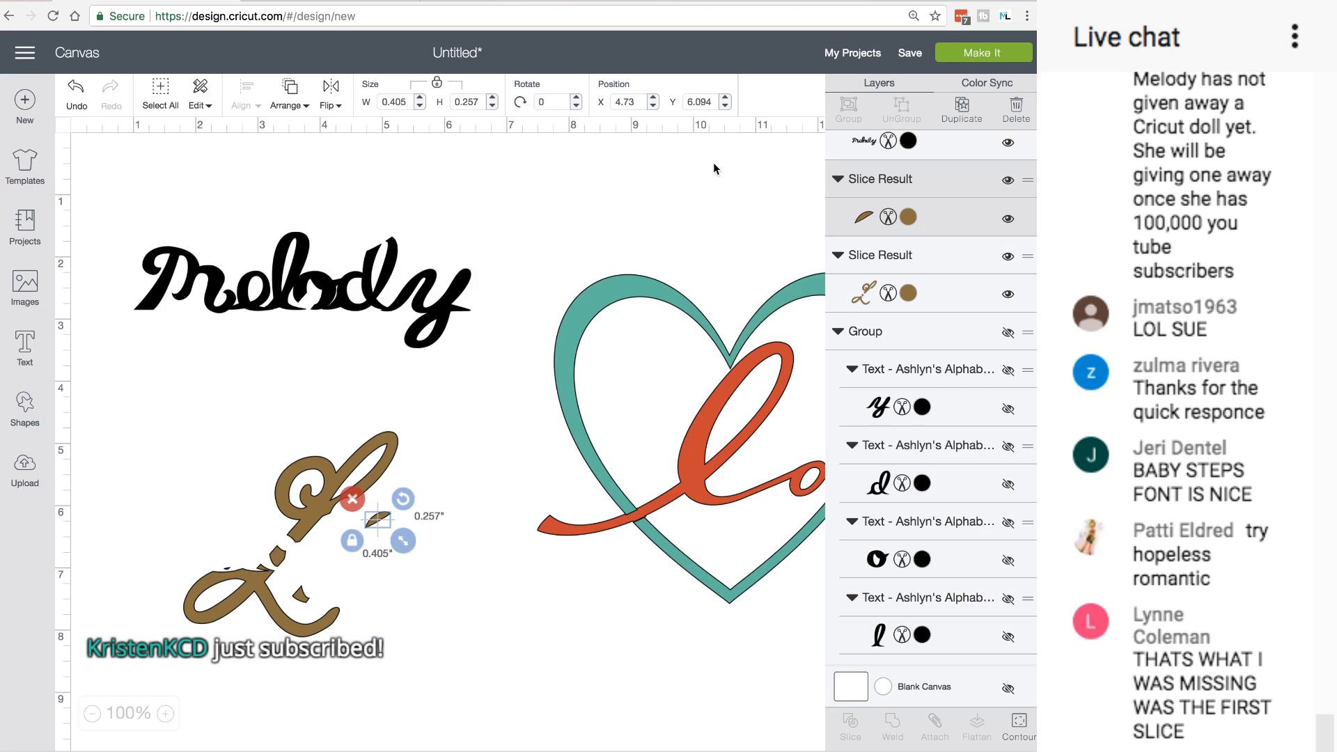
Fit the brown crescent and the small wedge into the "L", placing the wedge at about X 3.047, Y 6.756
left_click_drag(340, 508, 342, 505)
left_click_drag(302, 595, 273, 569)
left_click(363, 588)
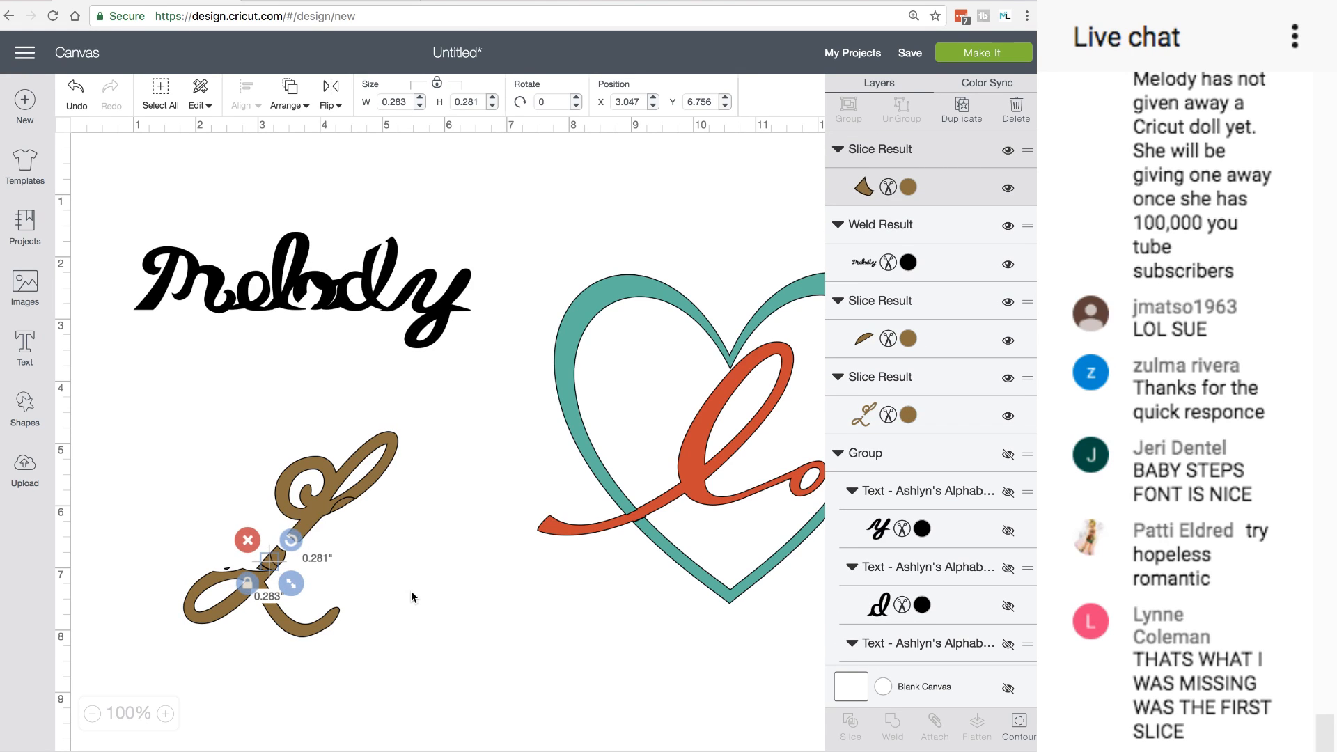
left_click(403, 594)
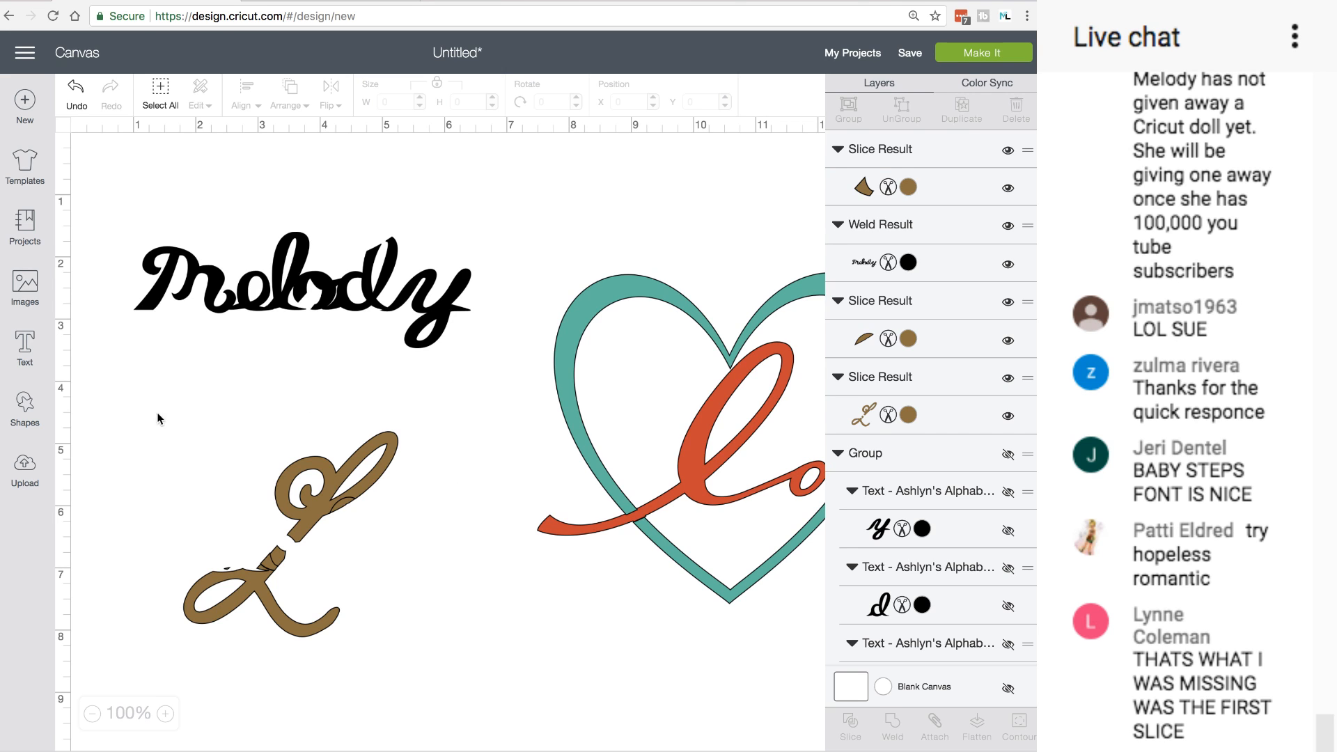
Weld the "L" with its crescent and wedge, and lay it over the script name at about X 2.407, Y 0.611
left_click_drag(157, 414, 469, 721)
left_click(880, 725)
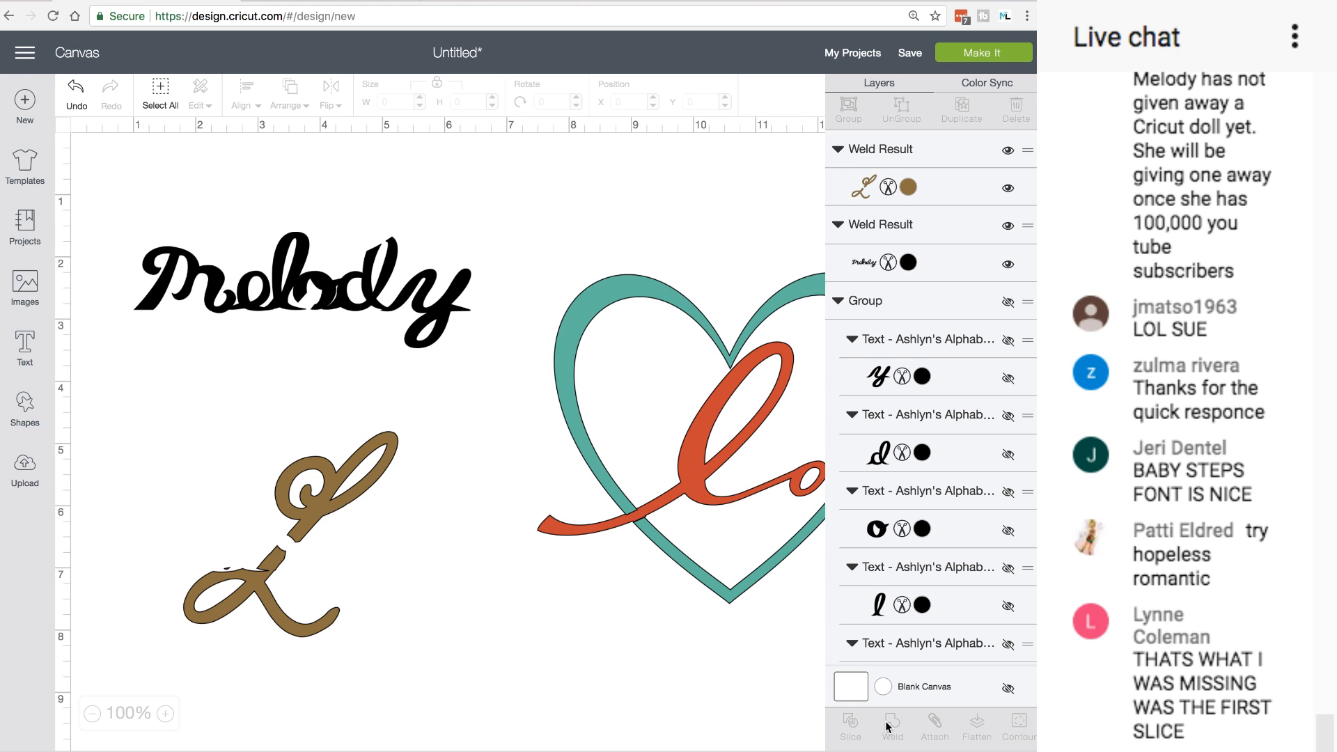
left_click_drag(330, 504, 351, 297)
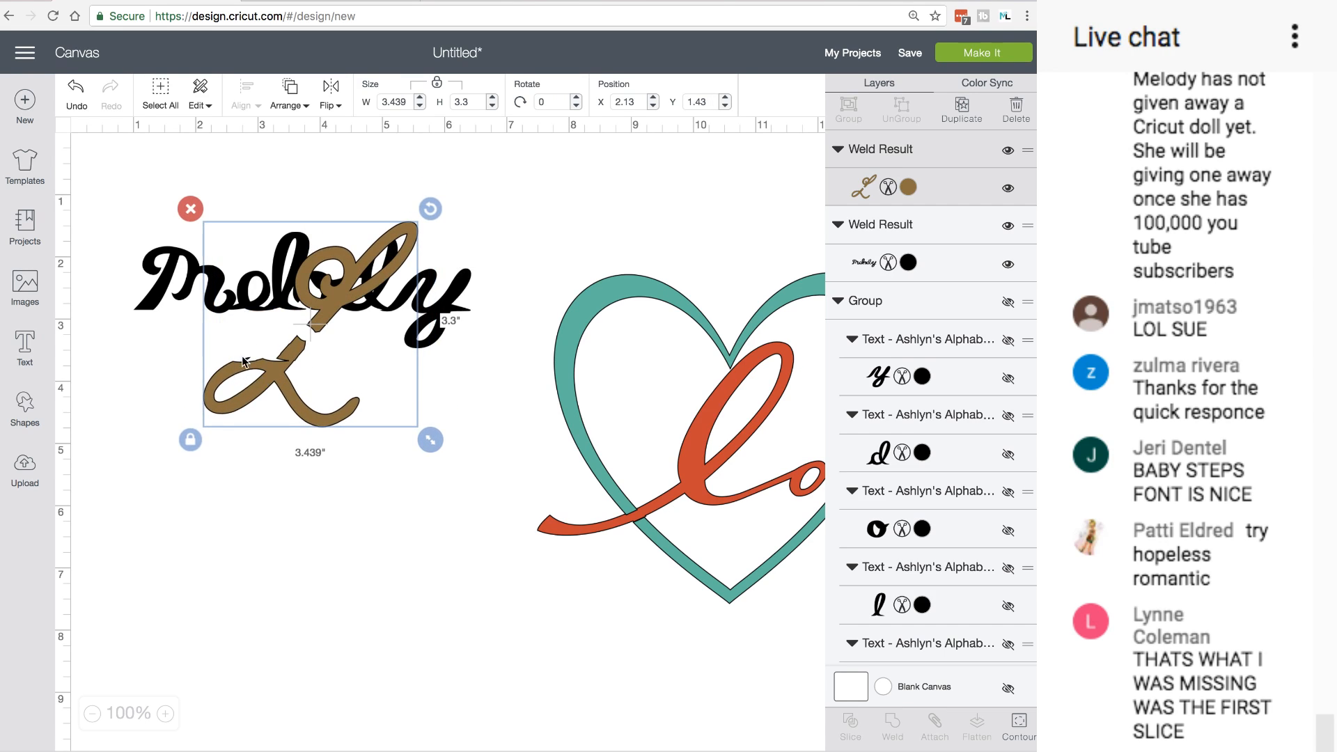
left_click_drag(273, 365, 291, 318)
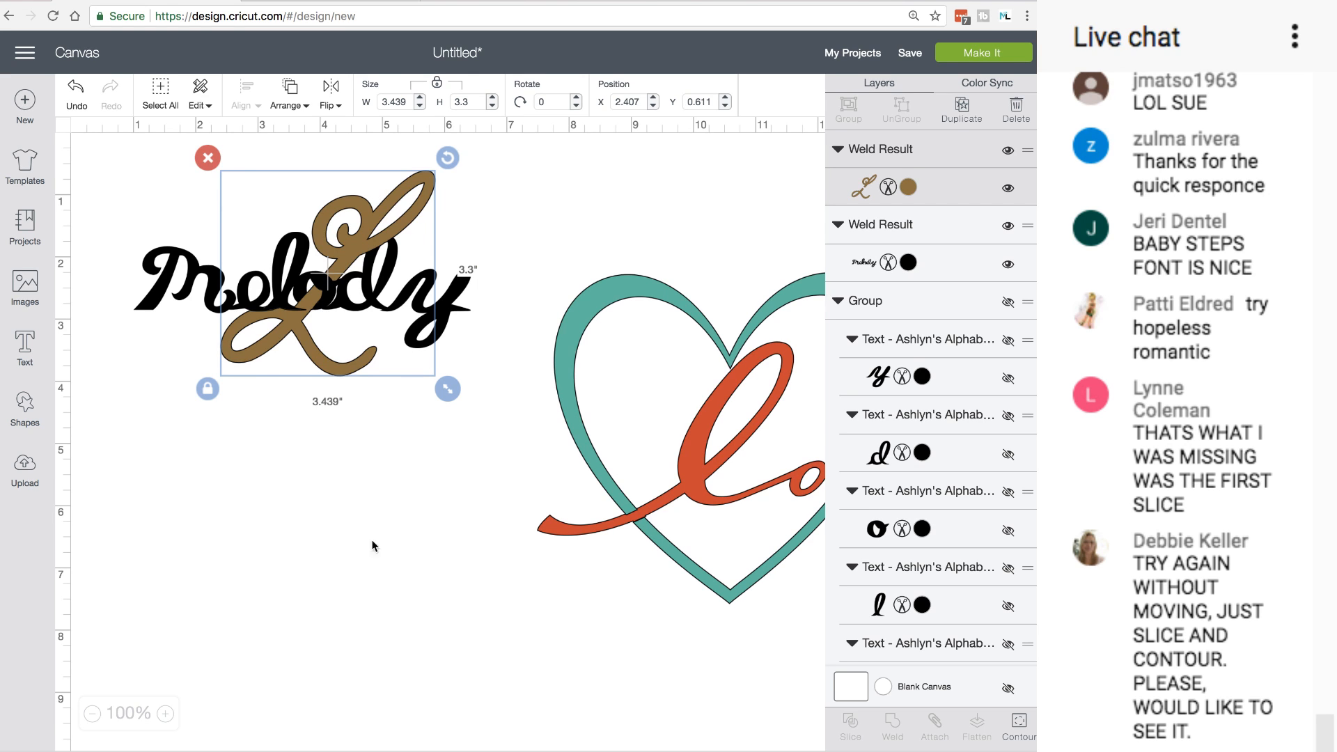
mouse_move(578, 572)
left_mouse_down()
mouse_move(568, 457)
mouse_move(439, 533)
mouse_move(454, 558)
mouse_move(546, 591)
mouse_move(556, 581)
left_mouse_up()
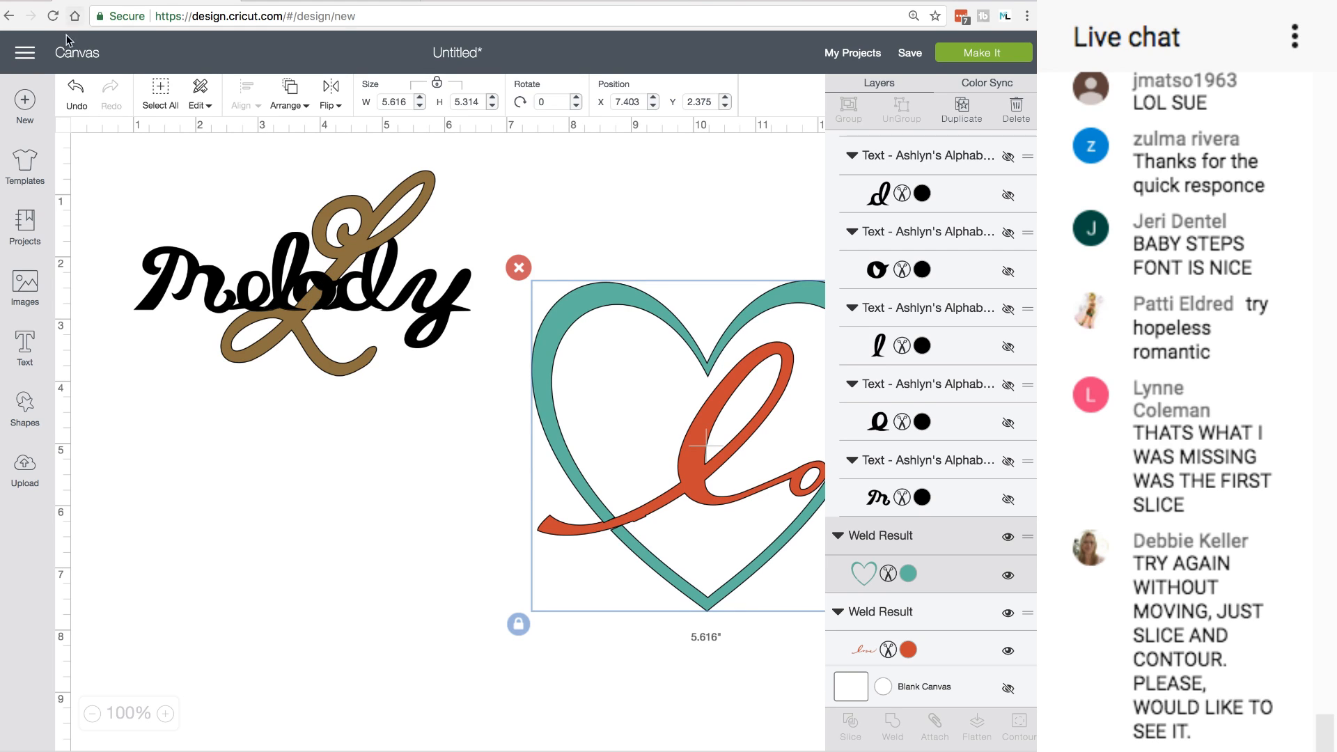
Undo the edits back to the unsliced brown "L" lying over the unsliced script name
left_click(77, 89)
left_click(77, 89)
left_click(77, 89)
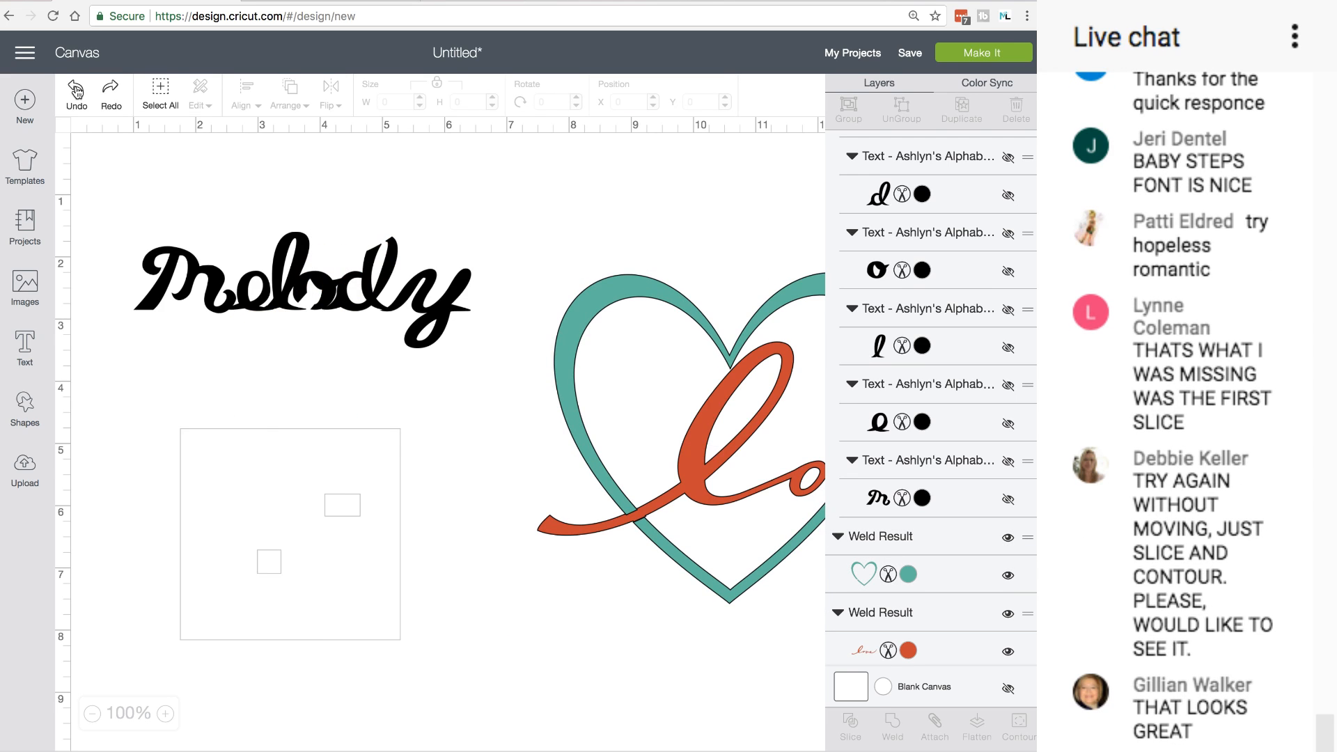
left_click(77, 89)
left_click(77, 89)
left_click(77, 90)
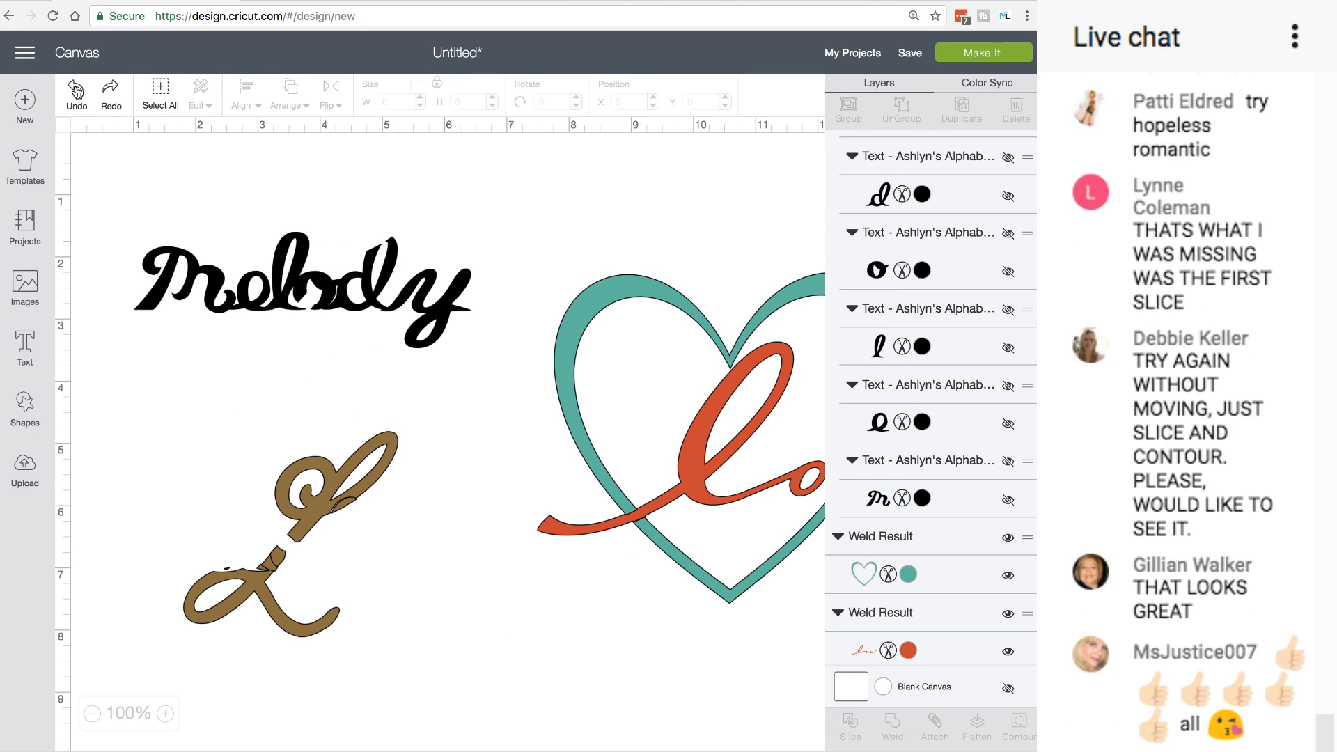
left_click(77, 89)
left_click(76, 90)
left_click(77, 89)
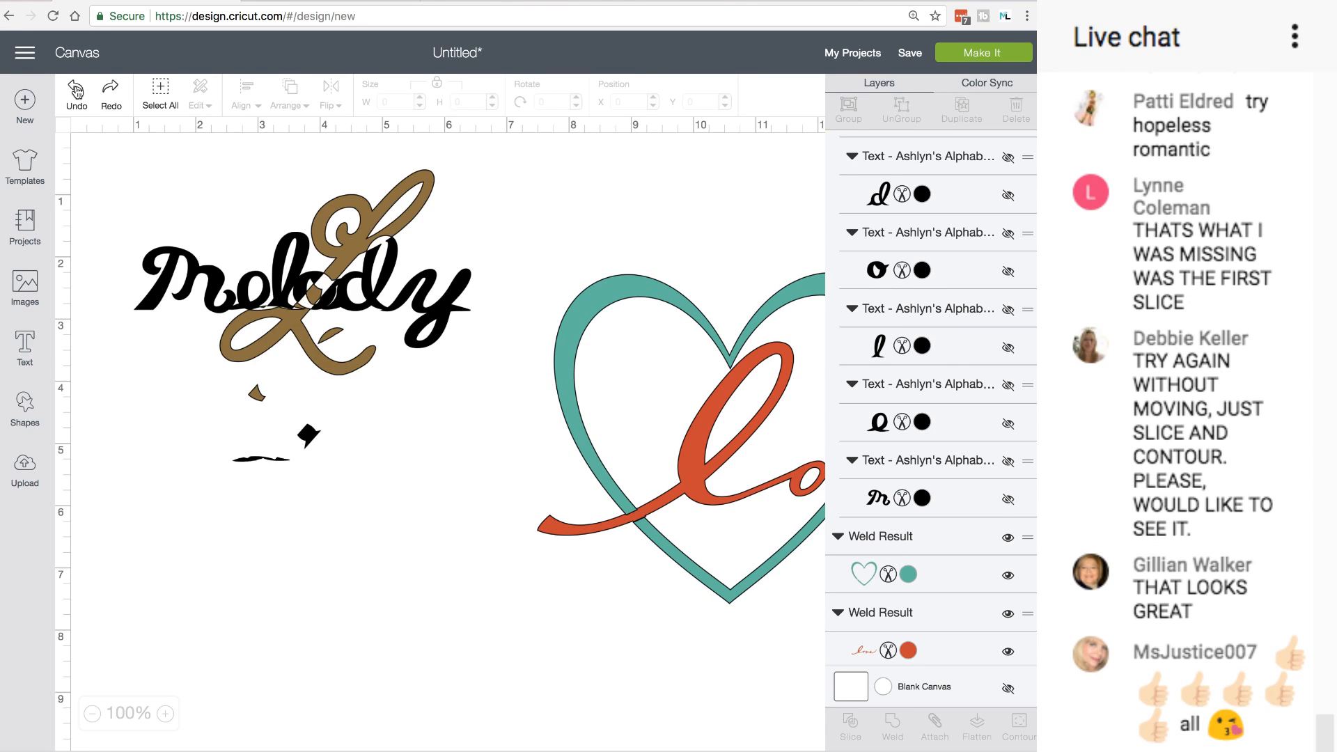
left_click(76, 89)
left_click(77, 89)
left_click(76, 89)
left_click(76, 89)
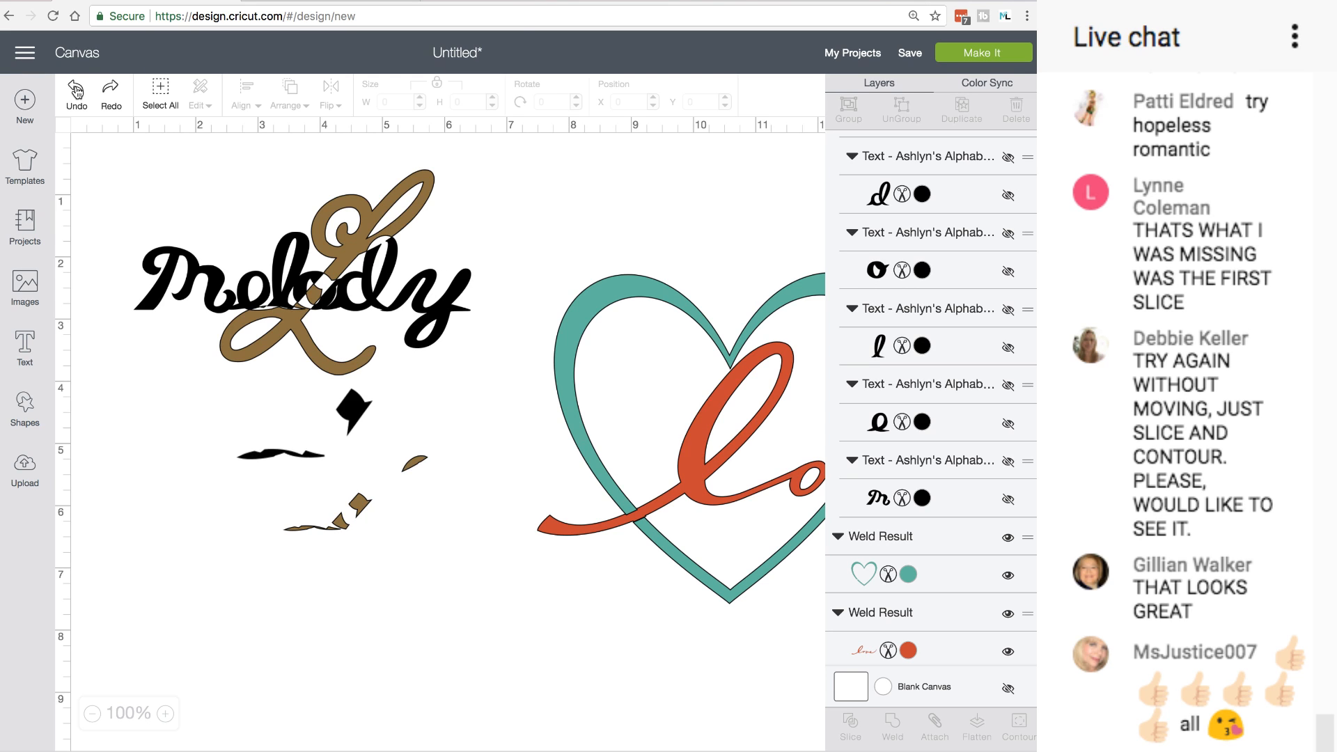
left_click(77, 89)
left_click(76, 89)
left_click(77, 89)
left_click(77, 89)
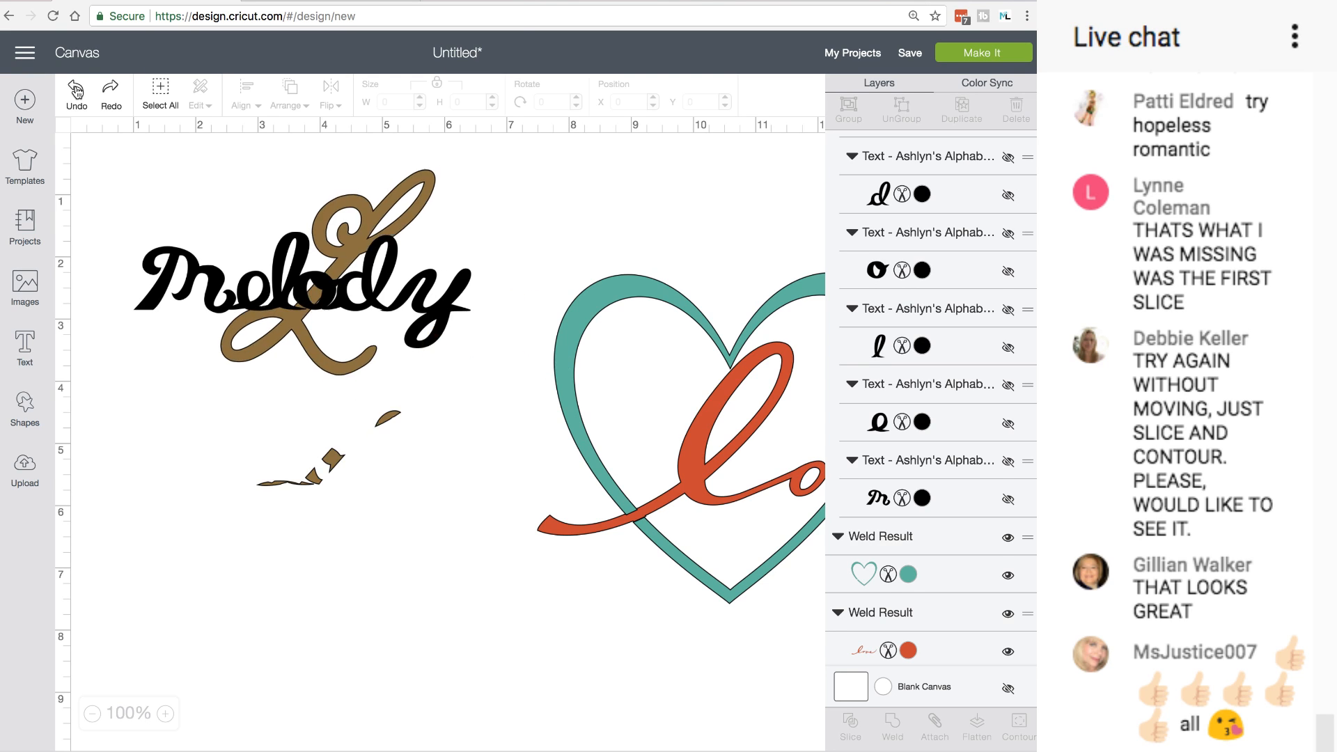
left_click(77, 90)
left_click(77, 90)
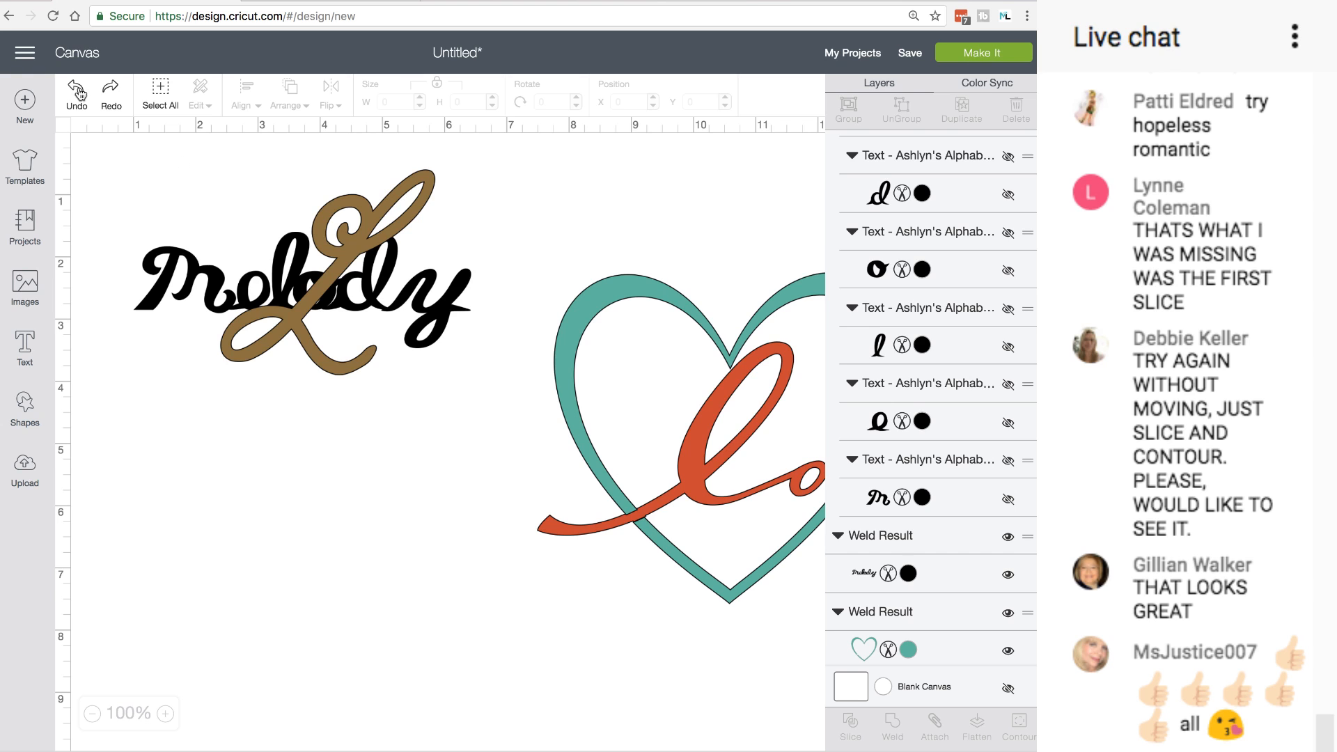
Slice the "L" with the script name, and hide the wavy strip and diamond-like contours in the brown overlap slices
left_click_drag(405, 455, 207, 197)
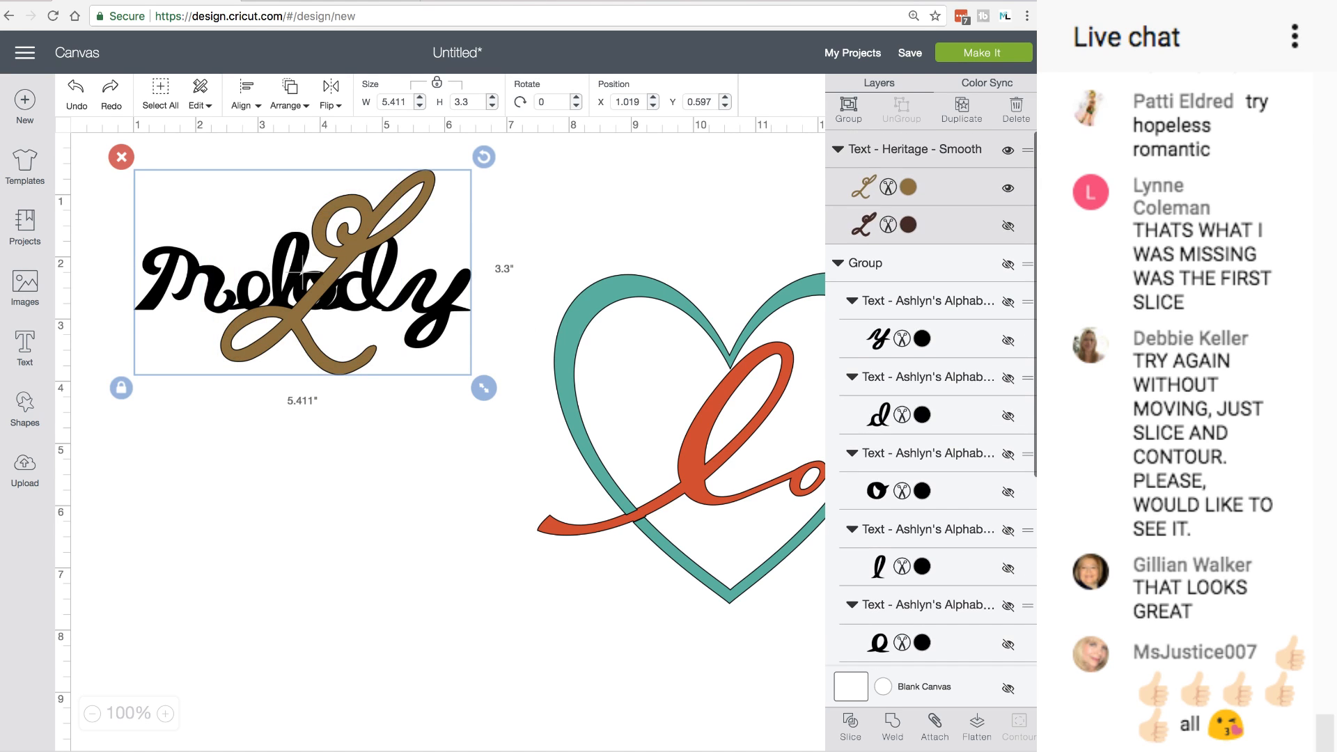
left_click(848, 725)
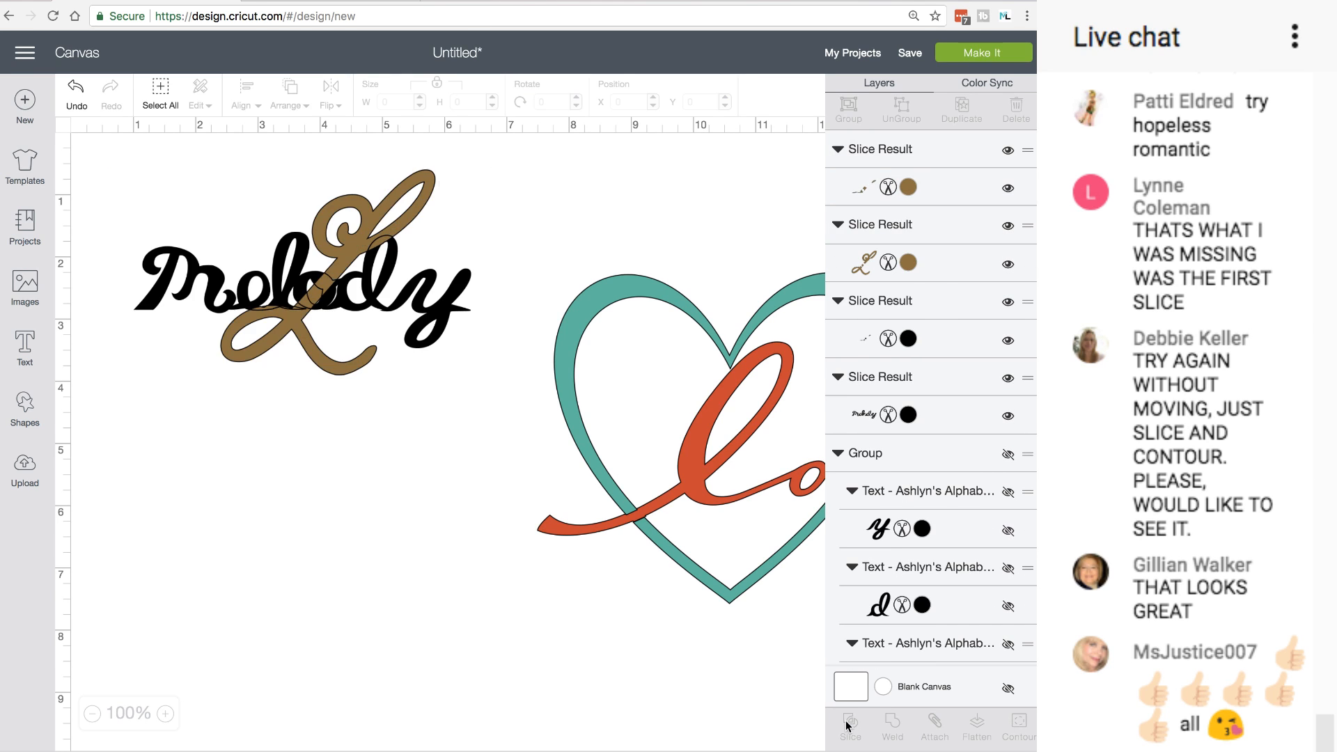
left_click(325, 291)
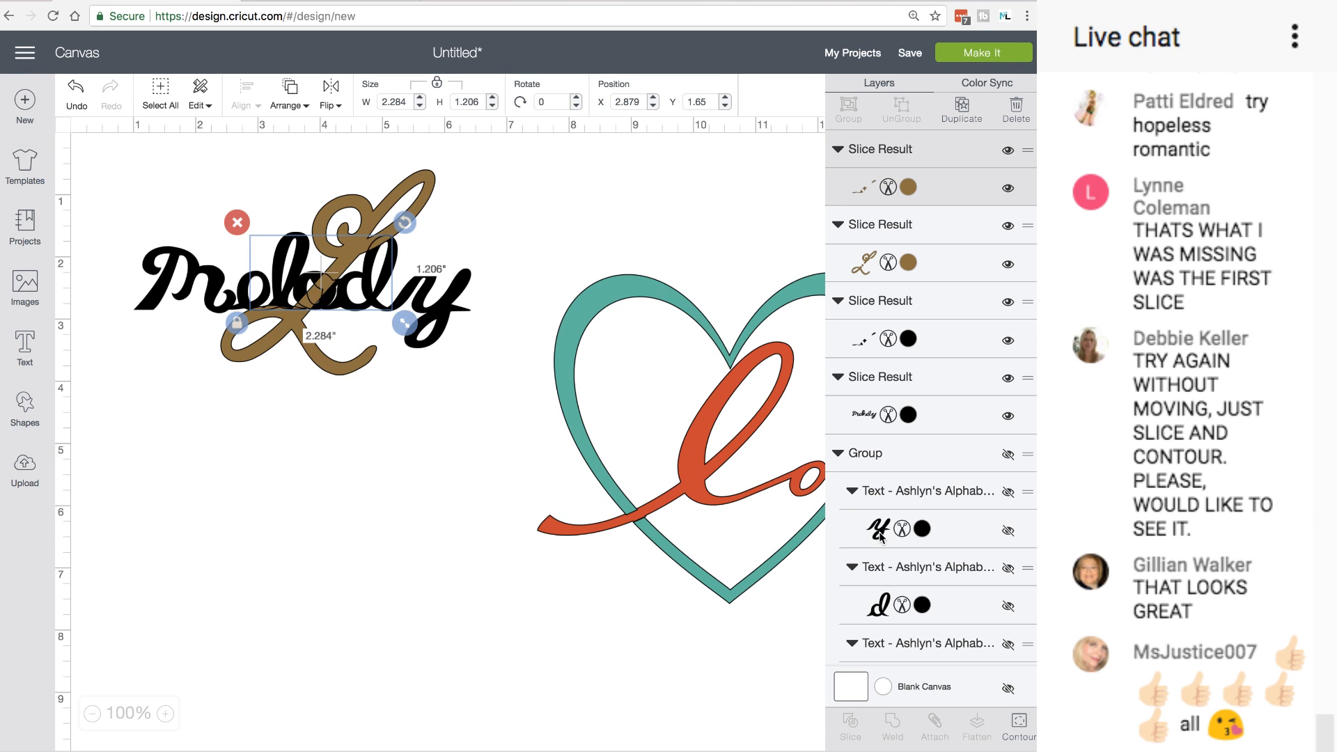
left_click(1020, 724)
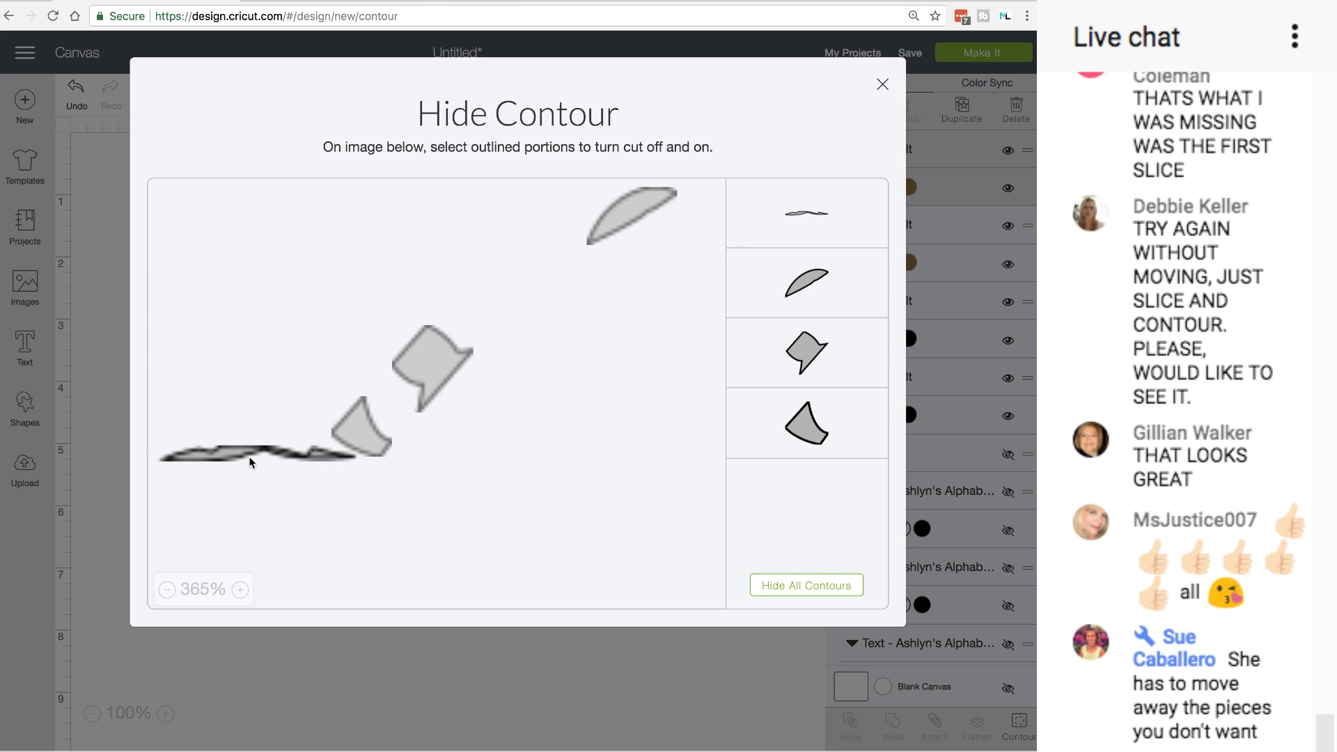
left_click(441, 380)
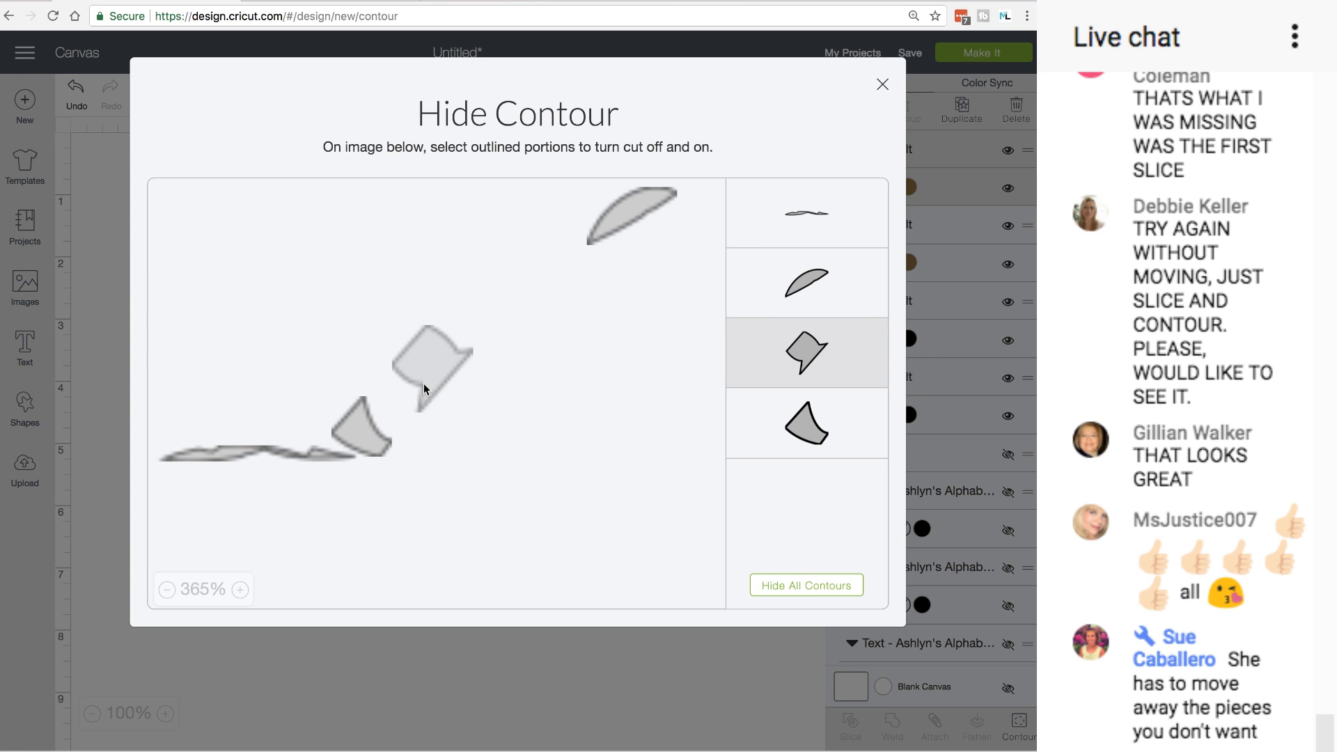
left_click(287, 451)
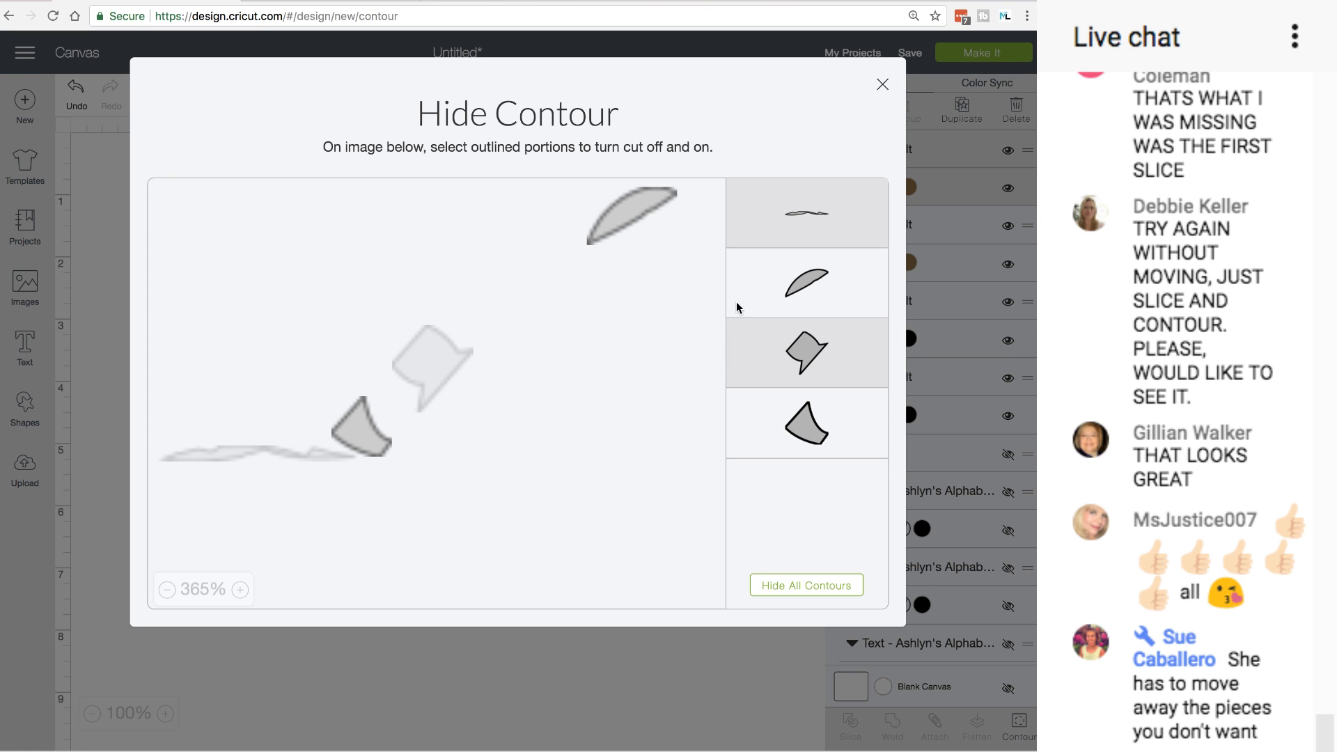
left_click(883, 85)
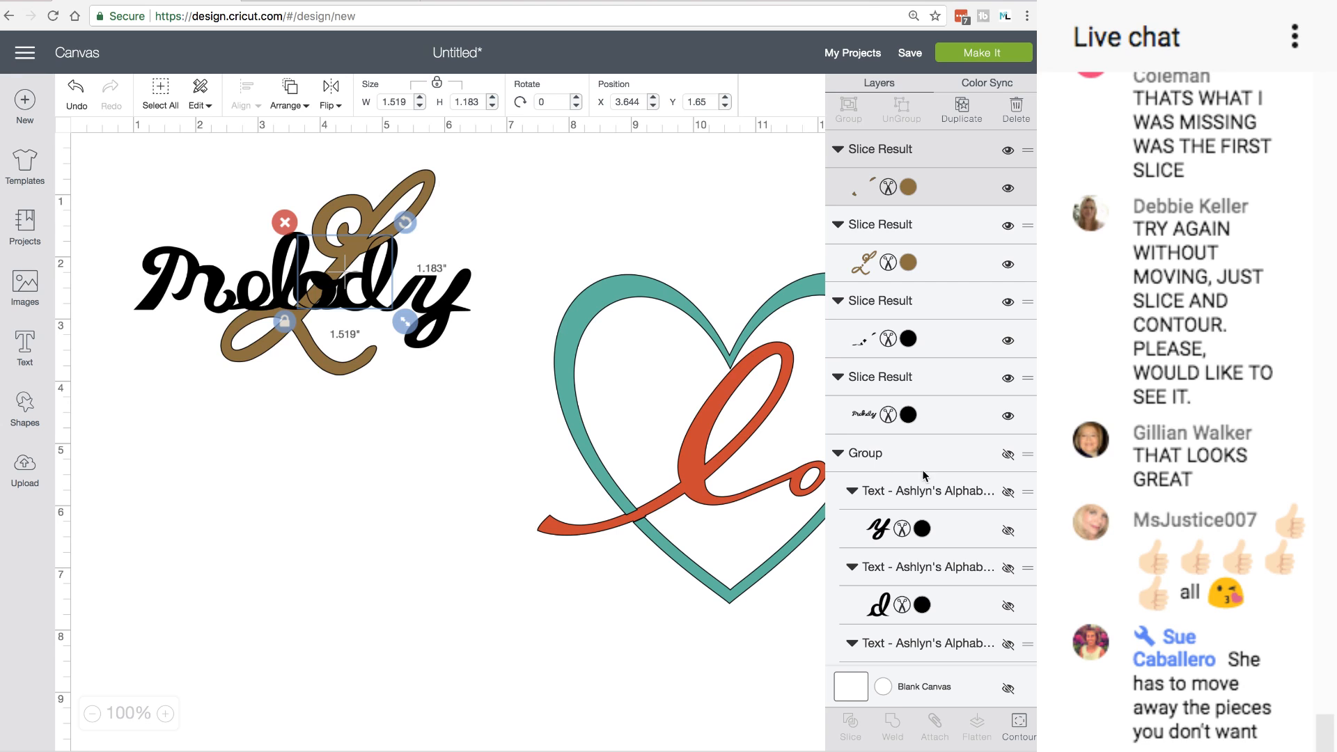
Hide the crescent and small wedge contours in the black overlap slices, keeping the wavy strip and diamond-like piece
left_click(946, 338)
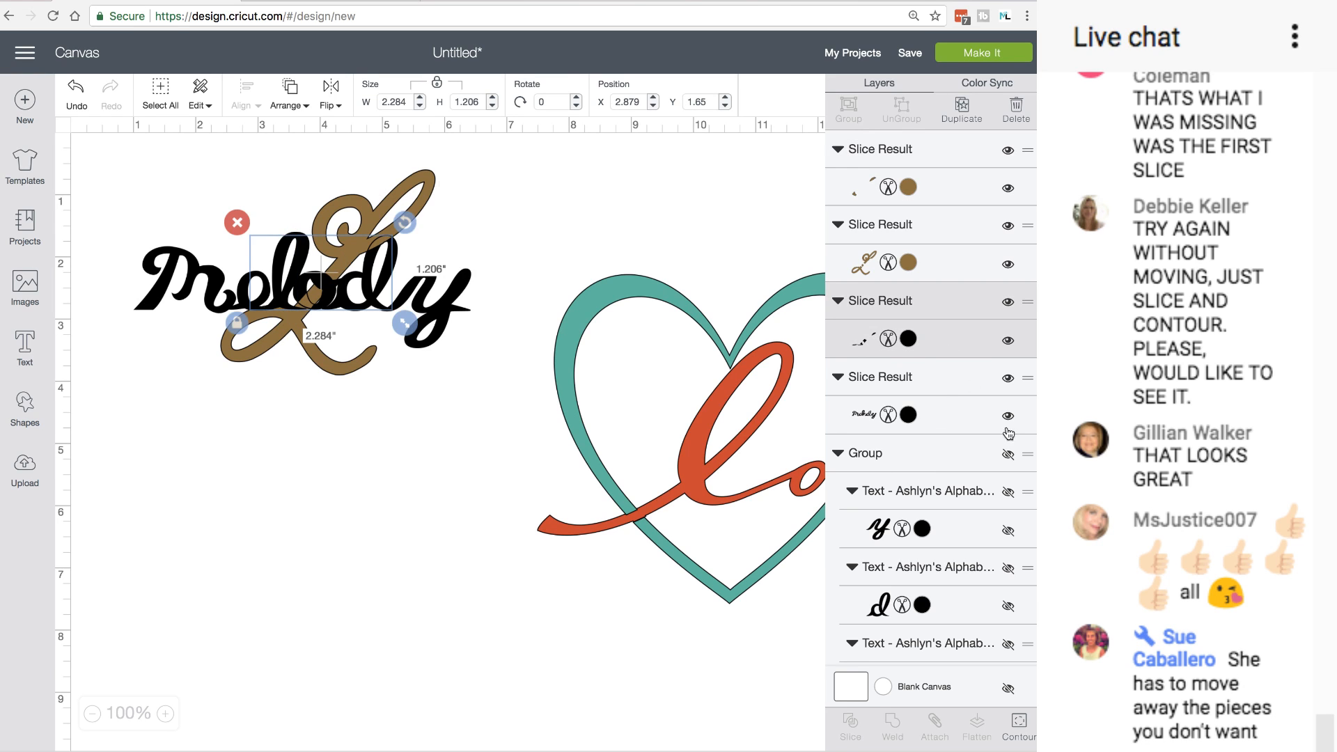
left_click(1019, 726)
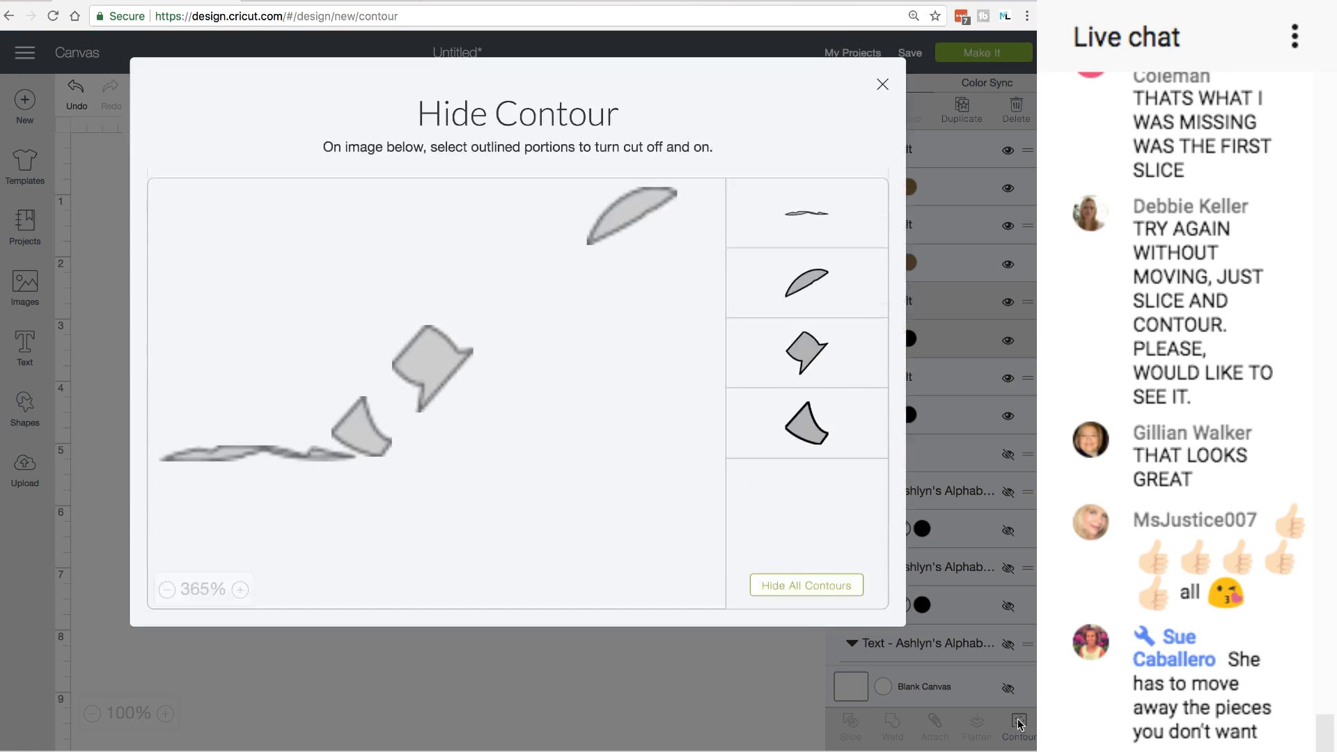
left_click(643, 215)
left_click(361, 426)
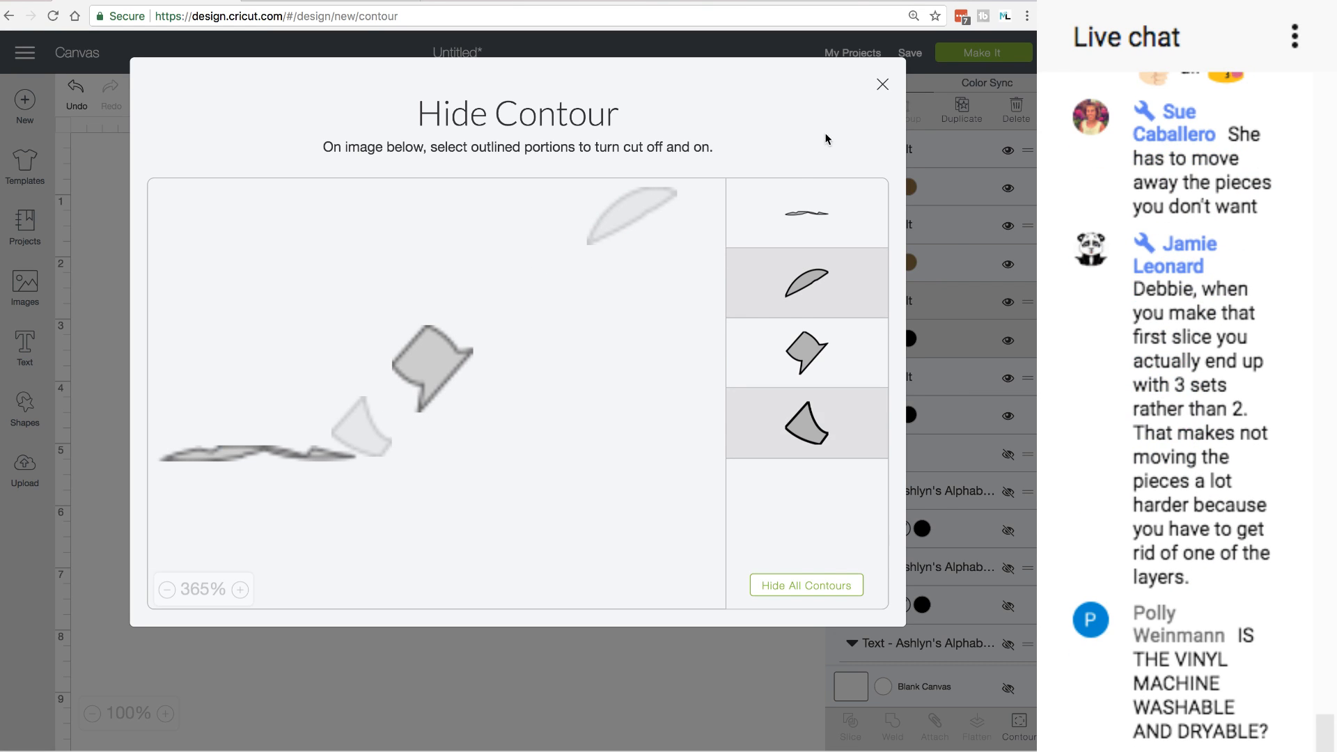
left_click(883, 84)
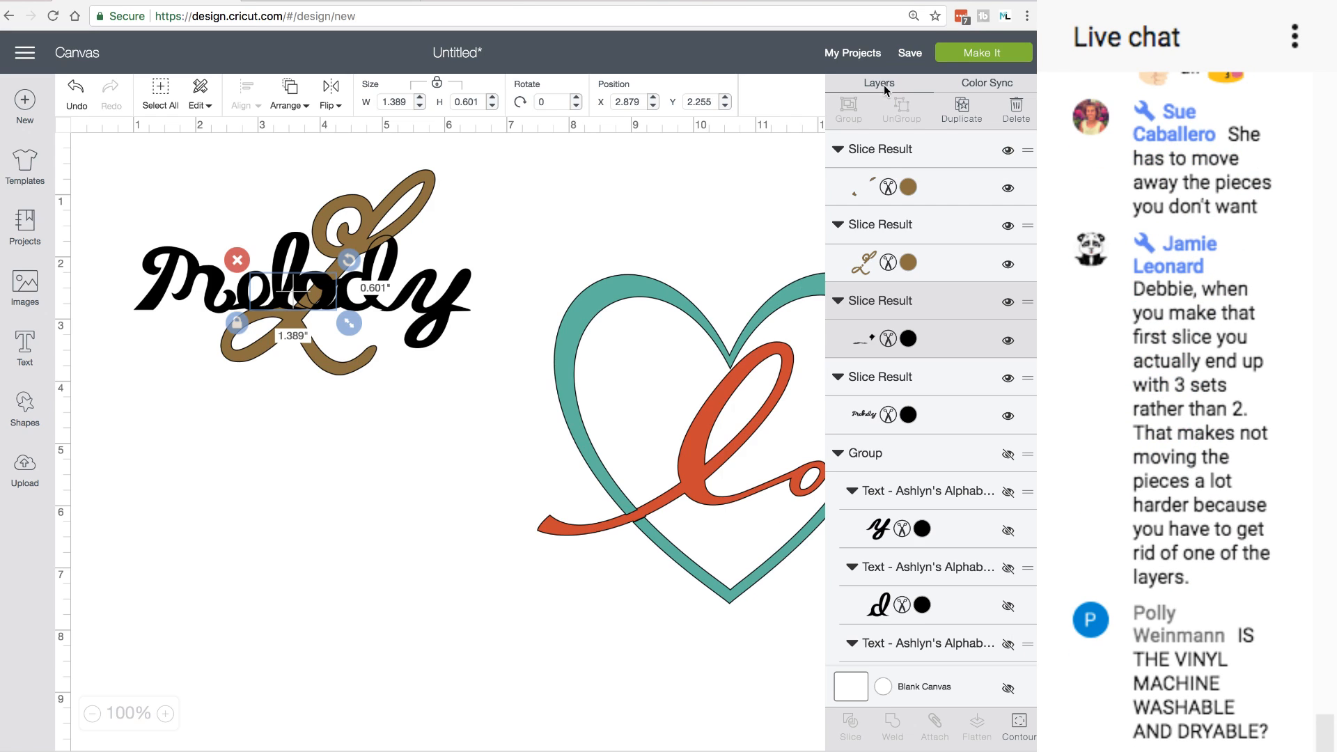
left_click(430, 419)
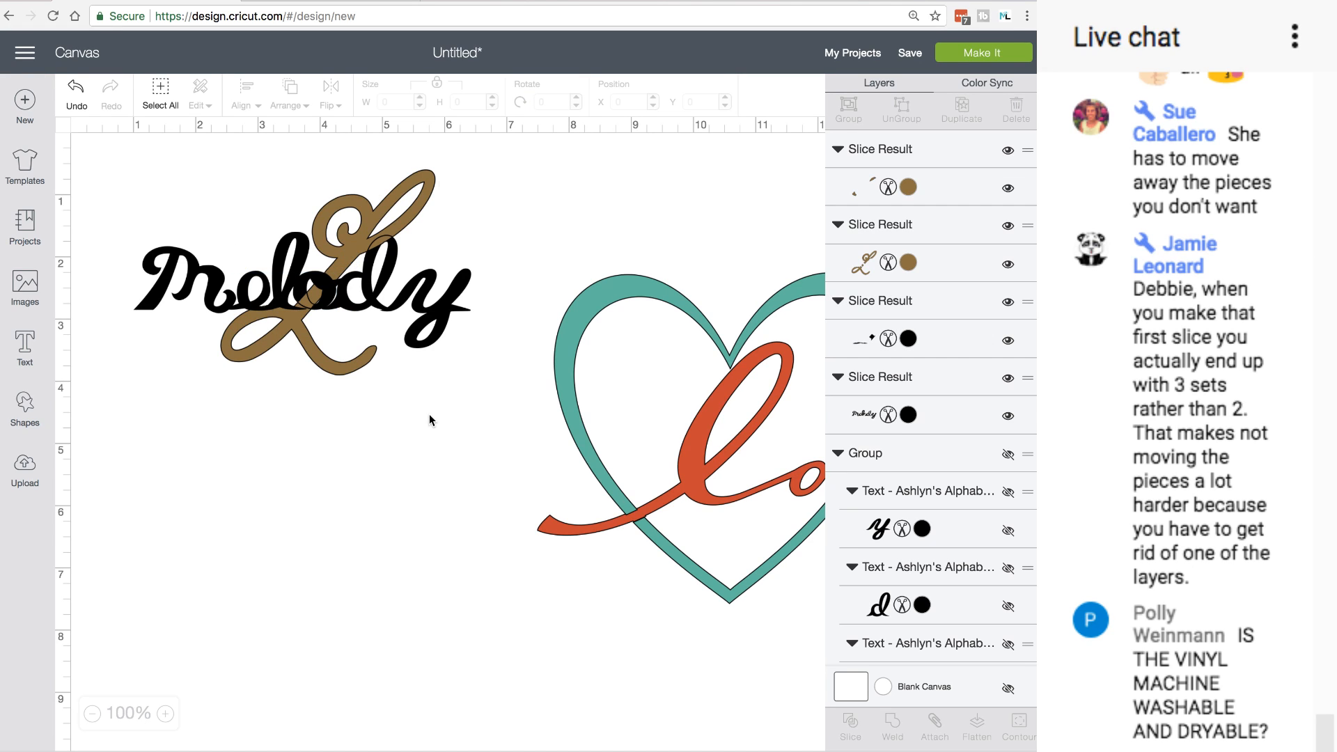
Weld the remaining brown overlap slices to the sliced "L" without moving them
left_click(383, 243)
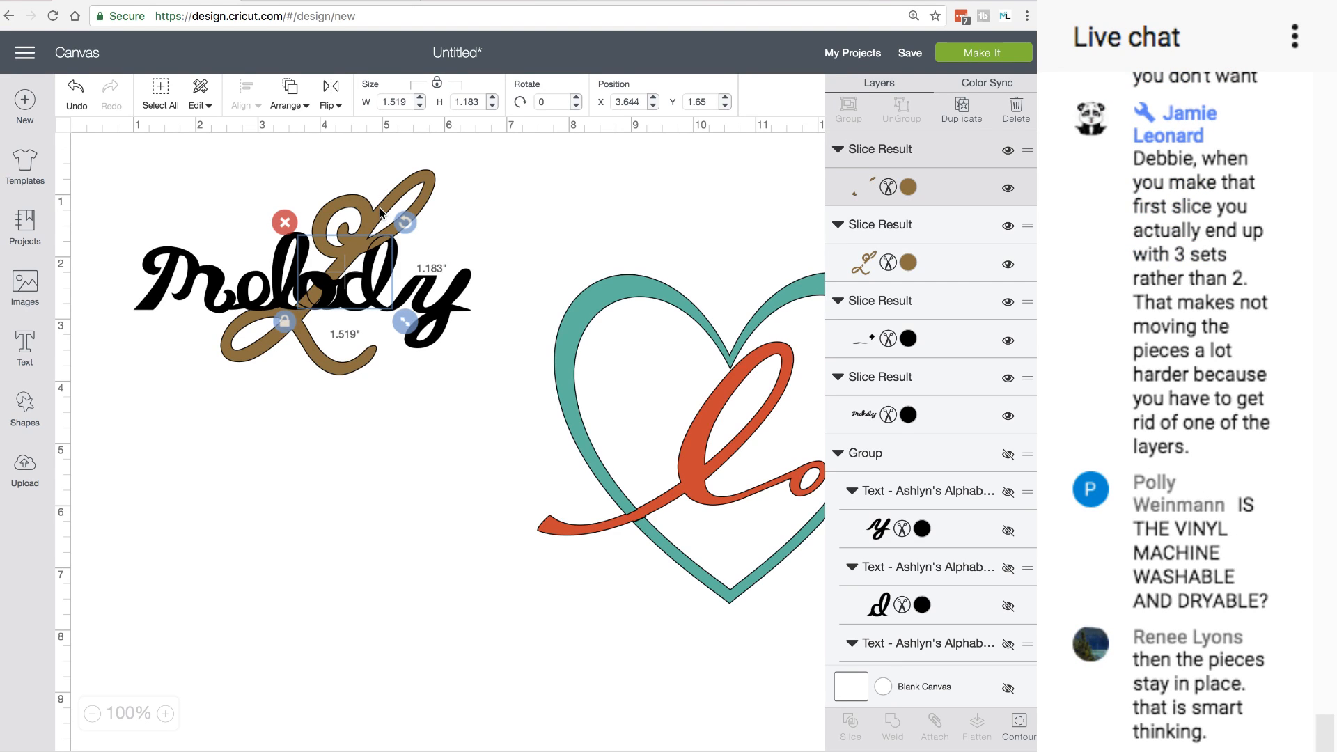
left_click(381, 212)
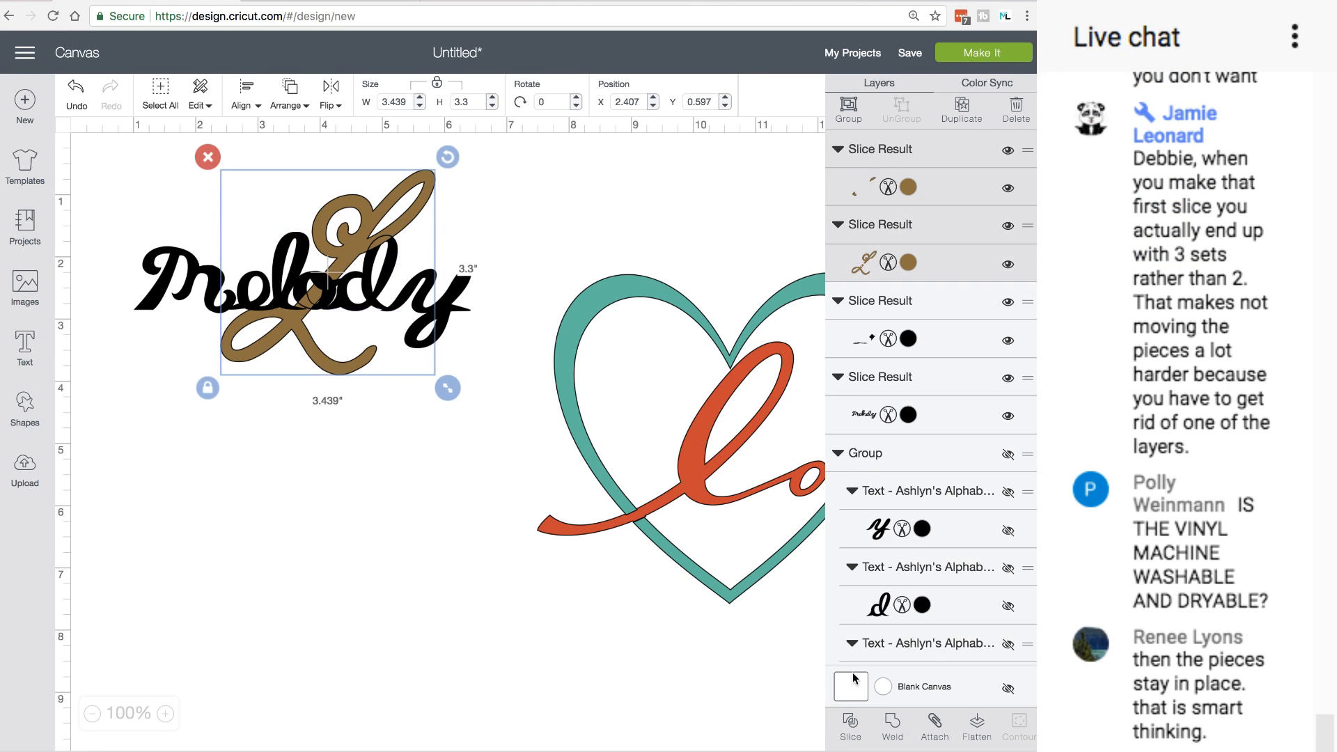
left_click(894, 724)
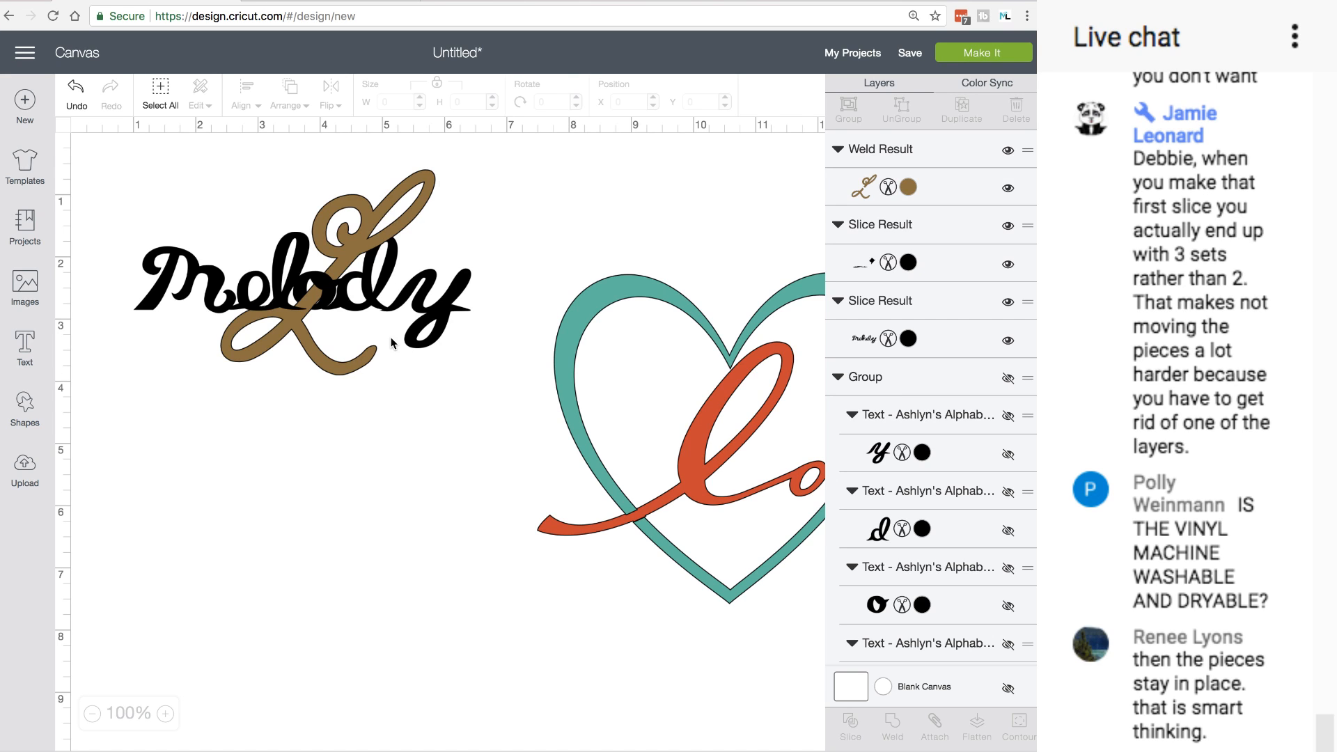
Weld the remaining black overlap slices to the sliced script name in place
left_click(332, 298)
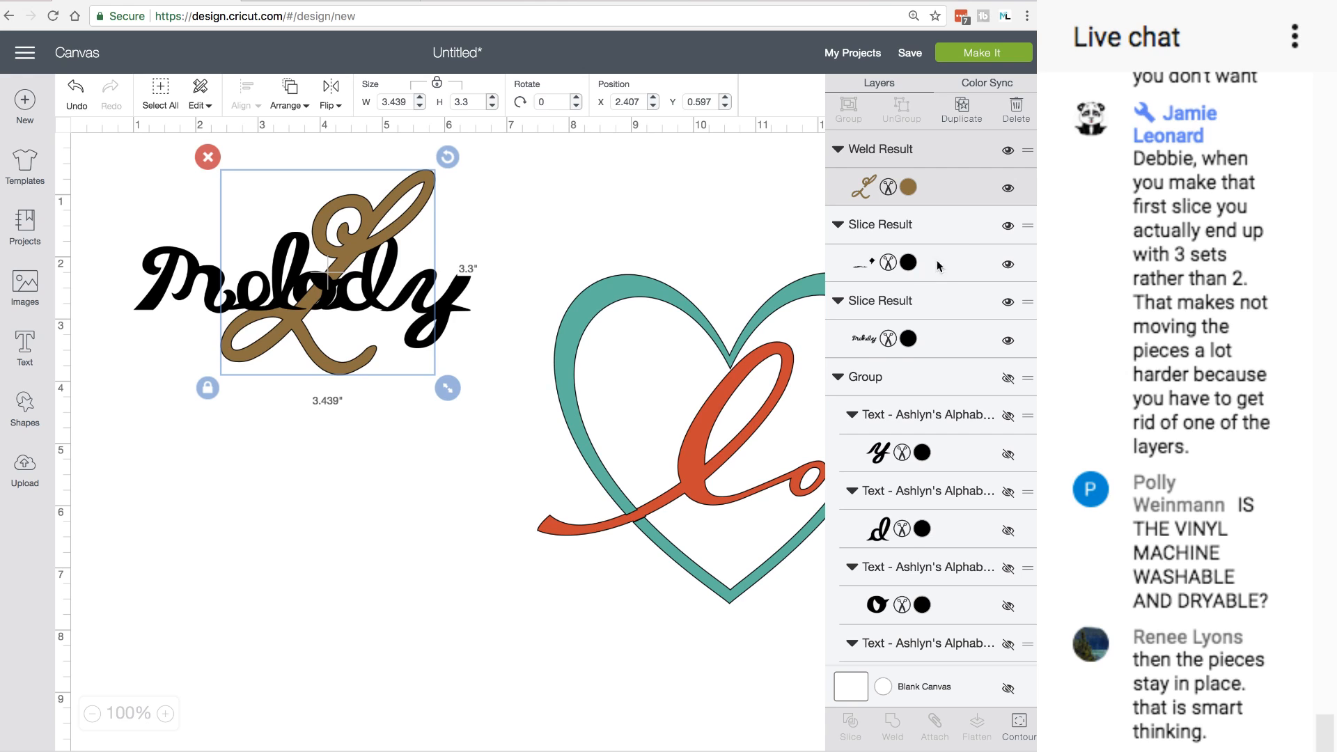
left_click(959, 259)
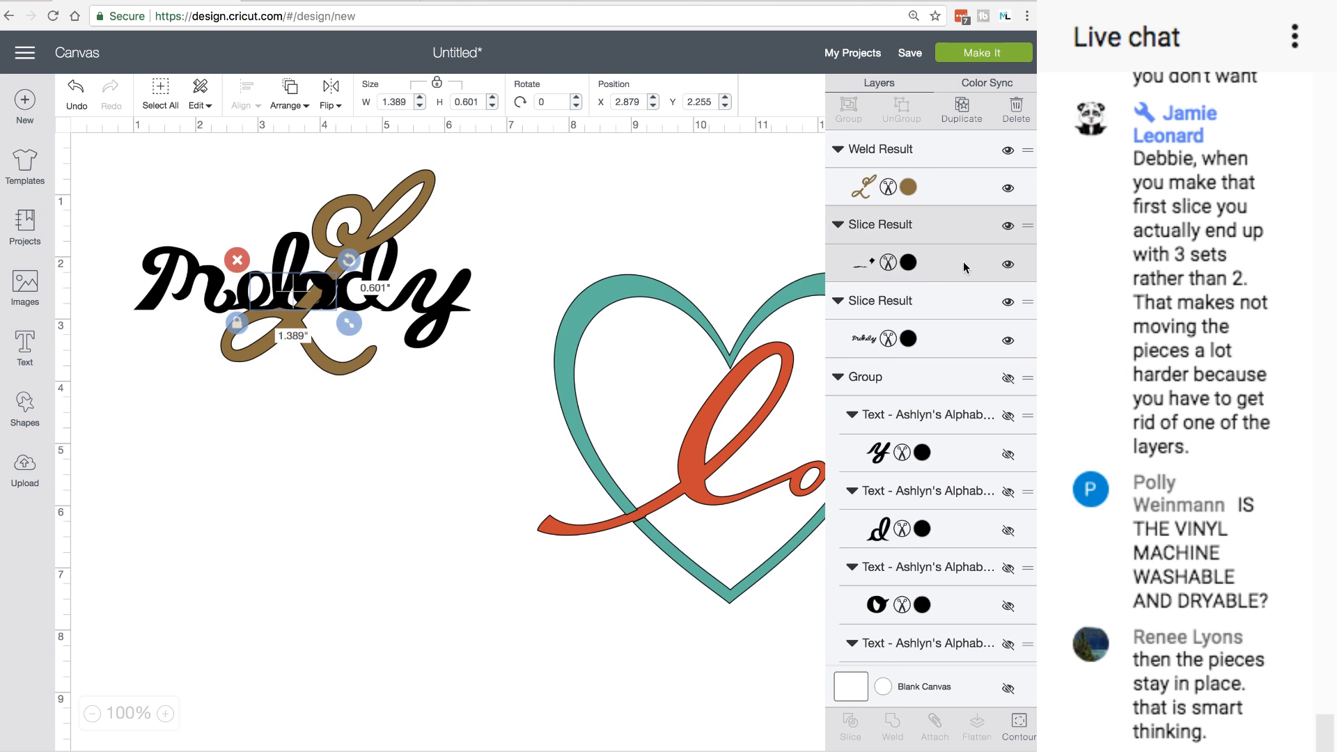
left_click(881, 300)
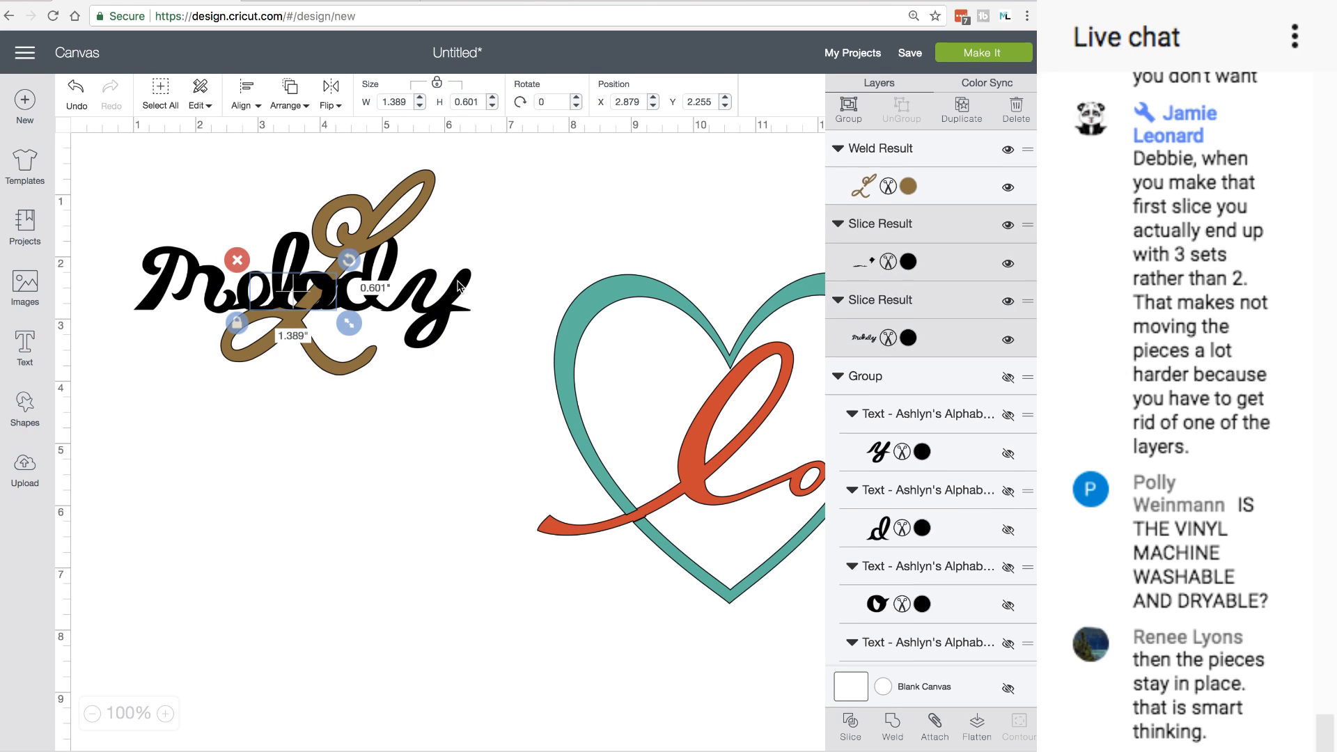
scroll(926, 418, "down", 1)
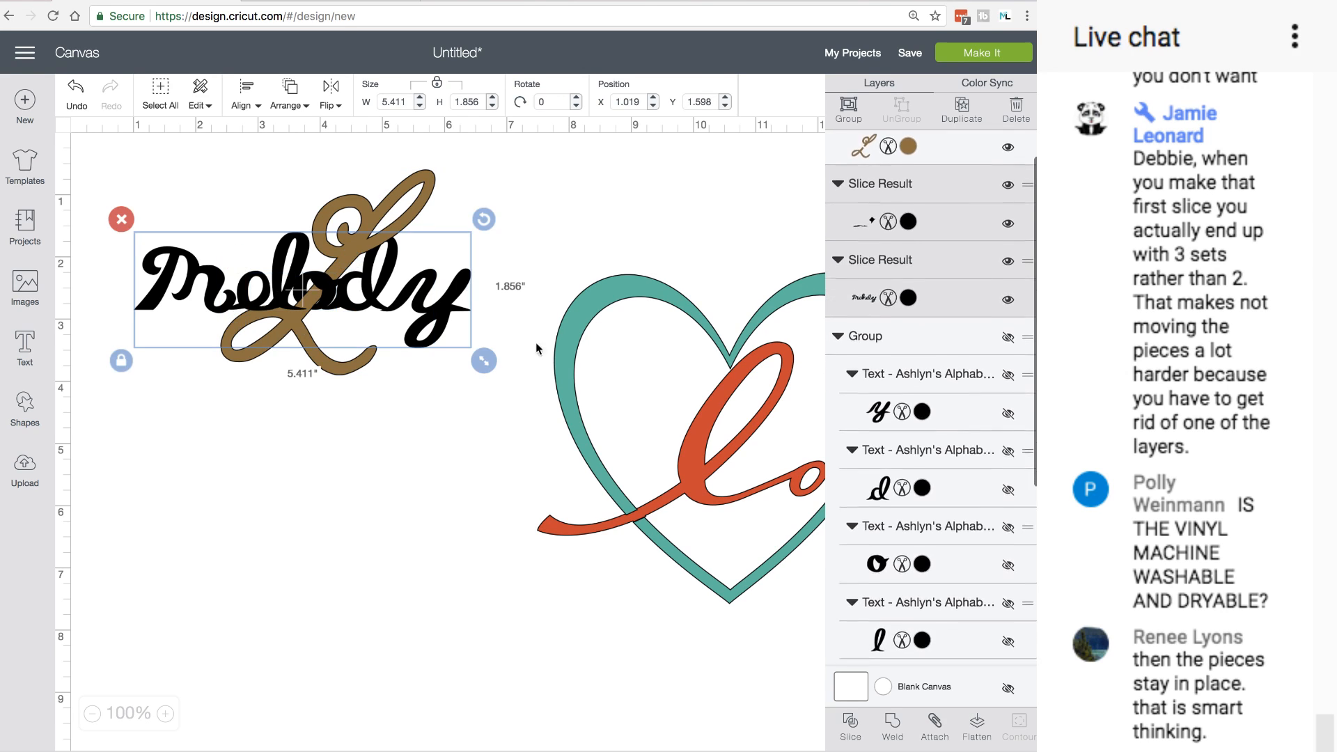
left_click(891, 727)
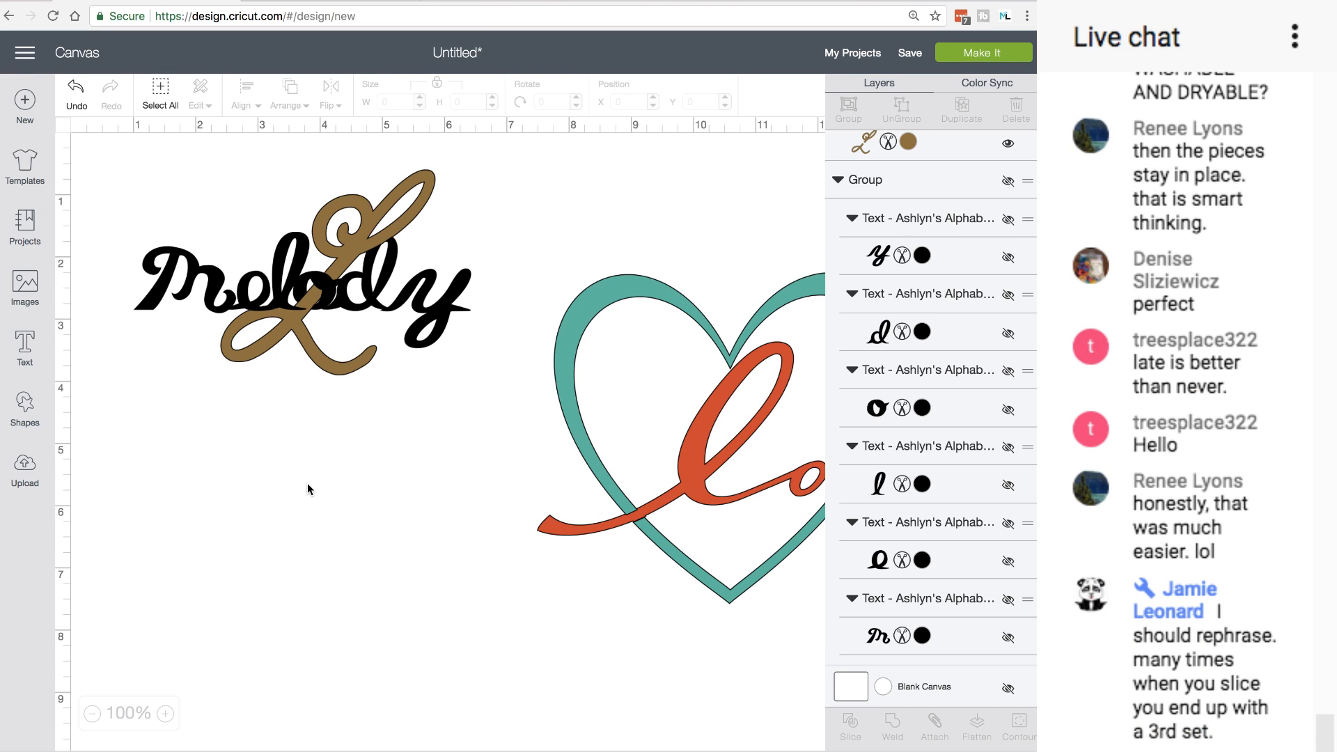
Undo the welds, hidden contours and slice on the script name and large "L", back to the uncut overlapping shapes
scroll(324, 485, "right", 5)
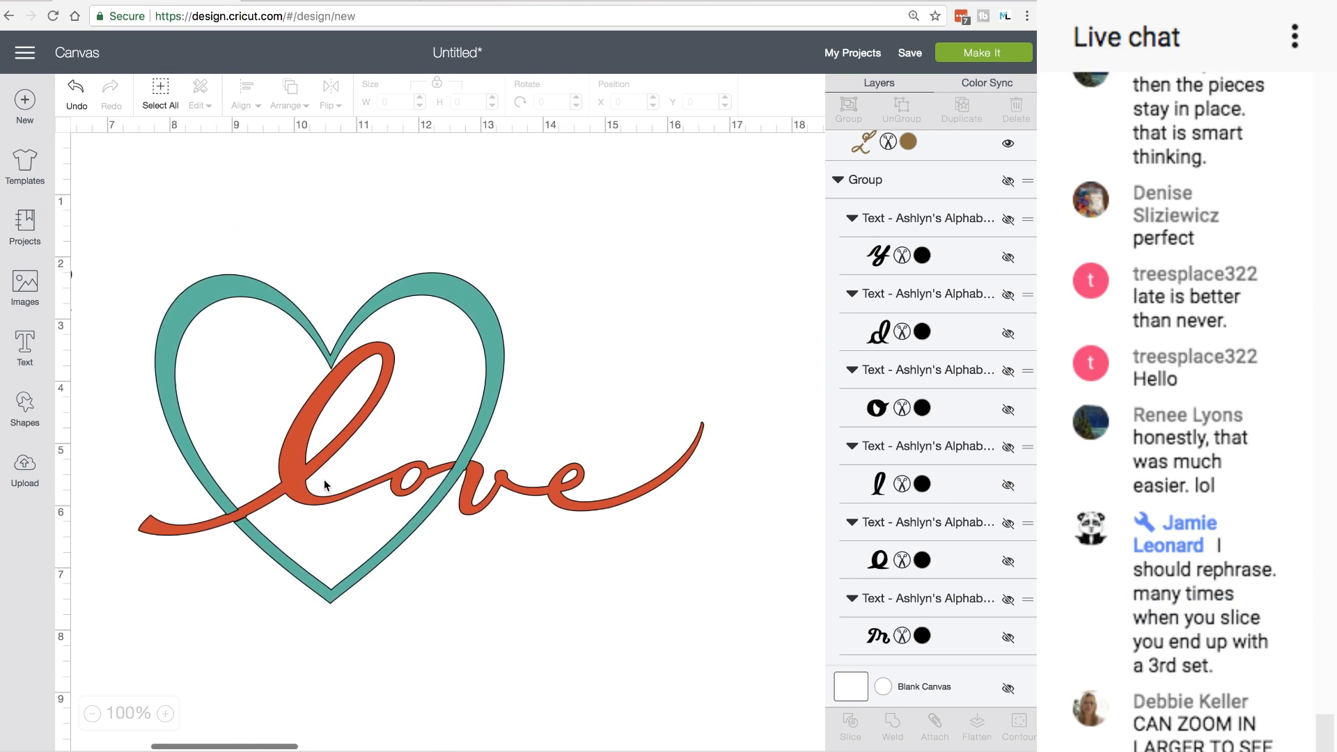
scroll(320, 474, "left", 5)
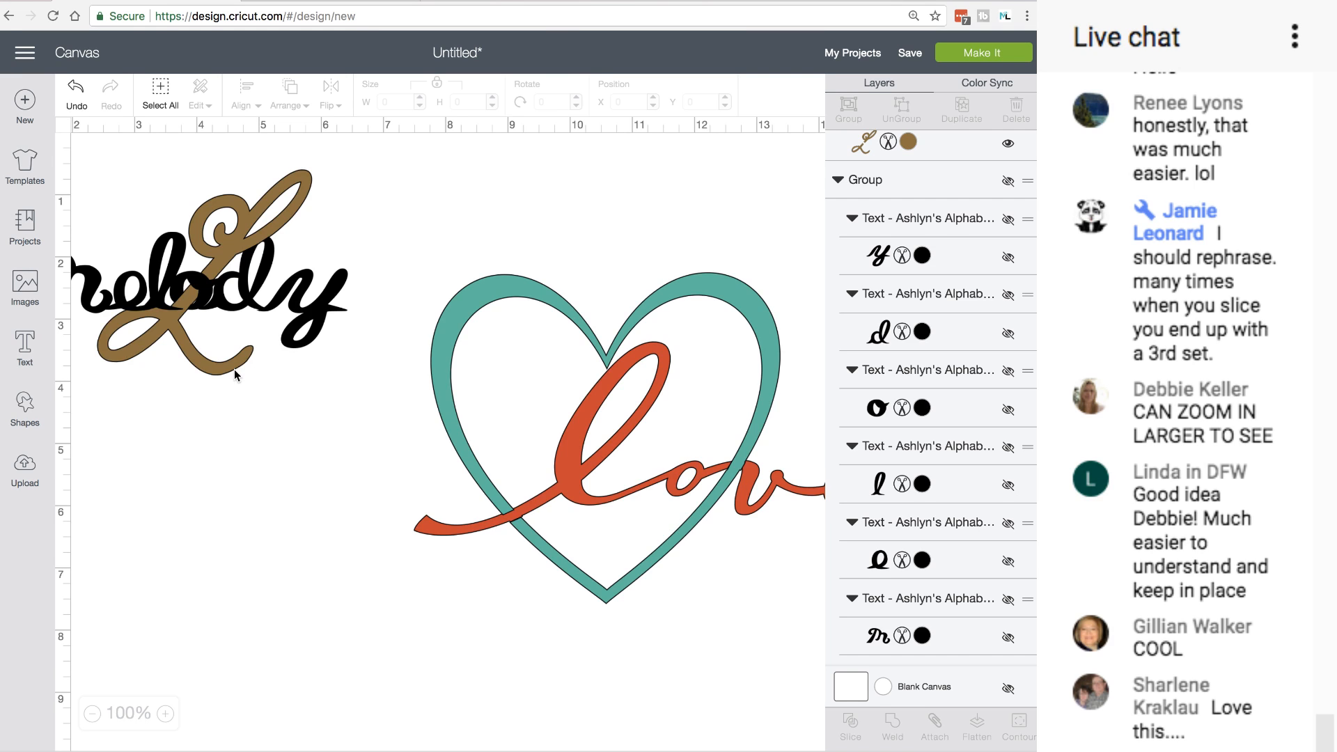
scroll(235, 375, "left", 3)
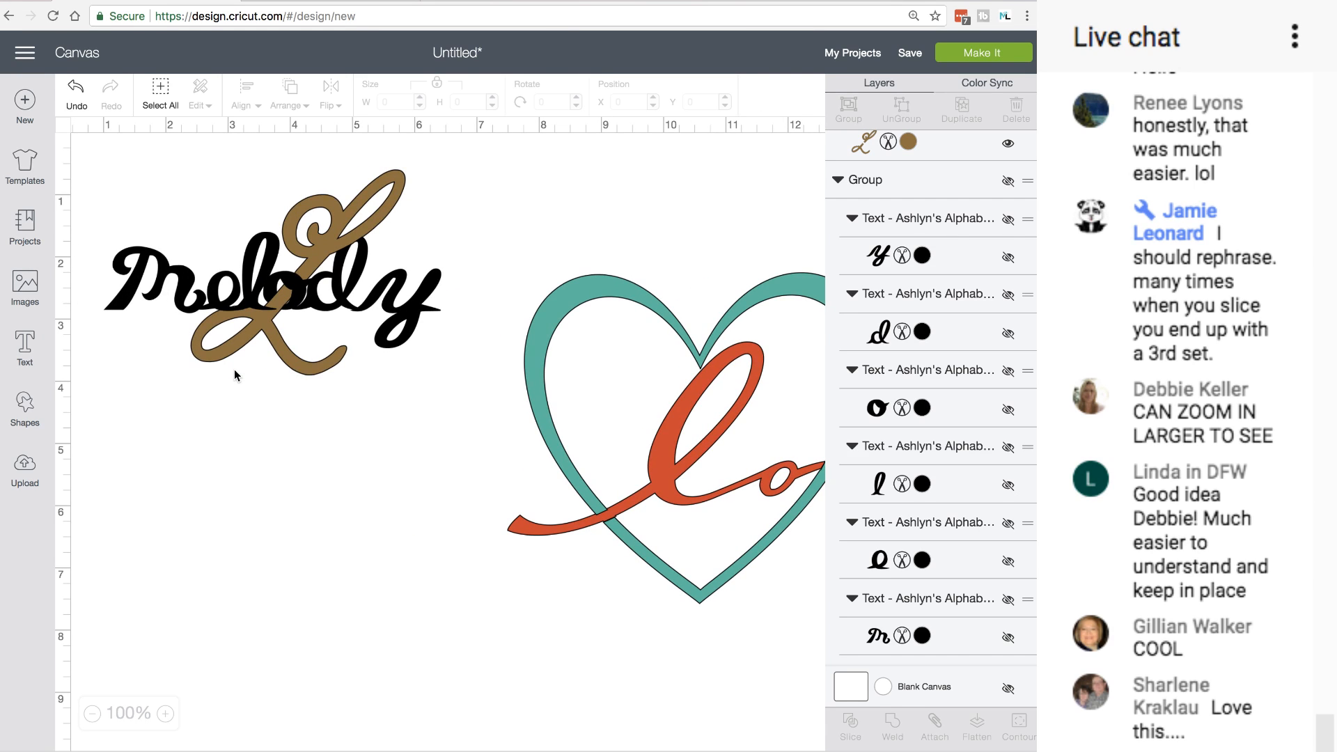
left_click(166, 714)
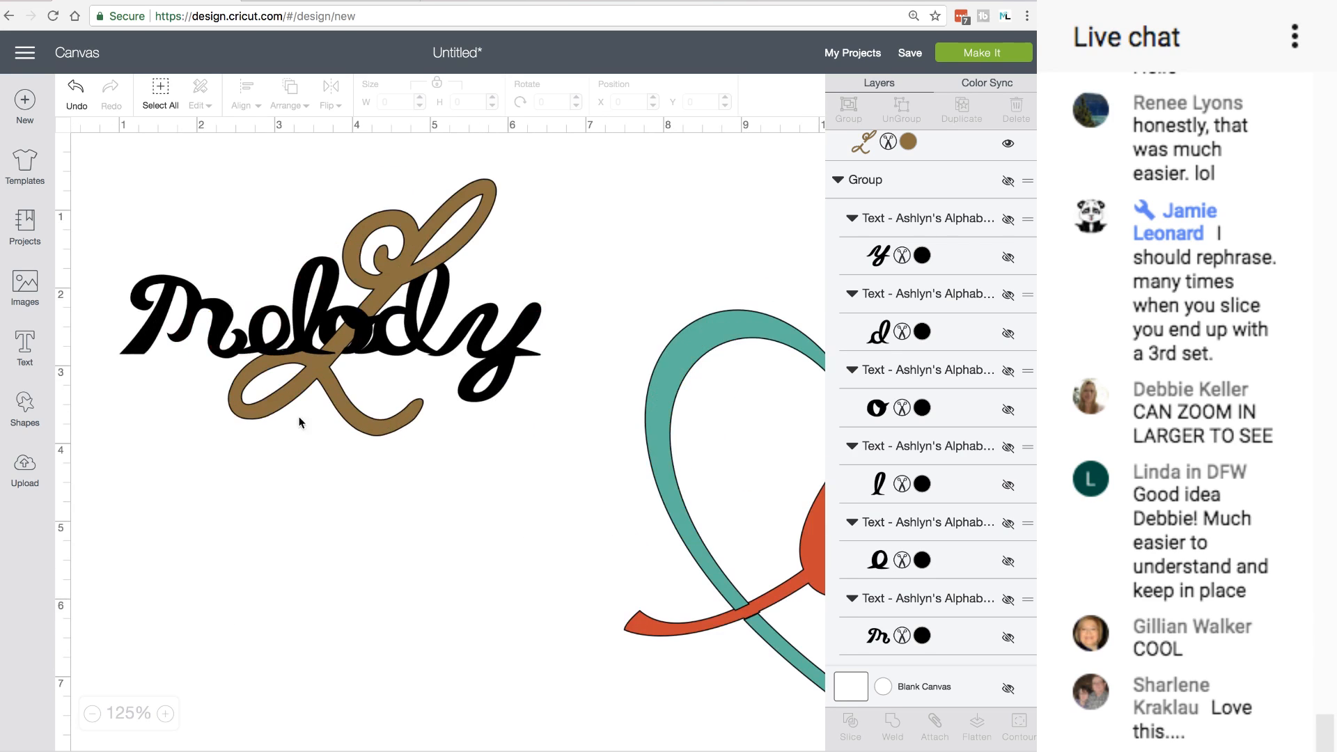
left_click(76, 90)
left_click(76, 90)
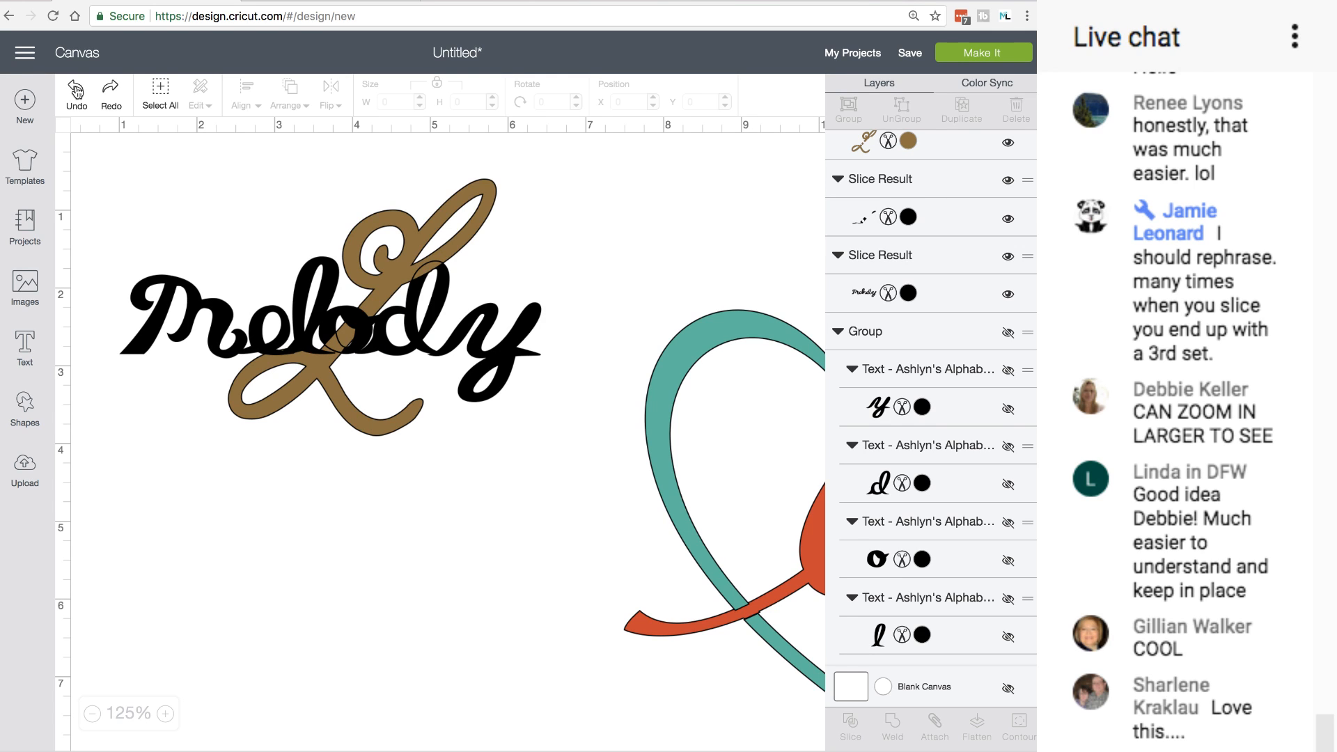
left_click(167, 713)
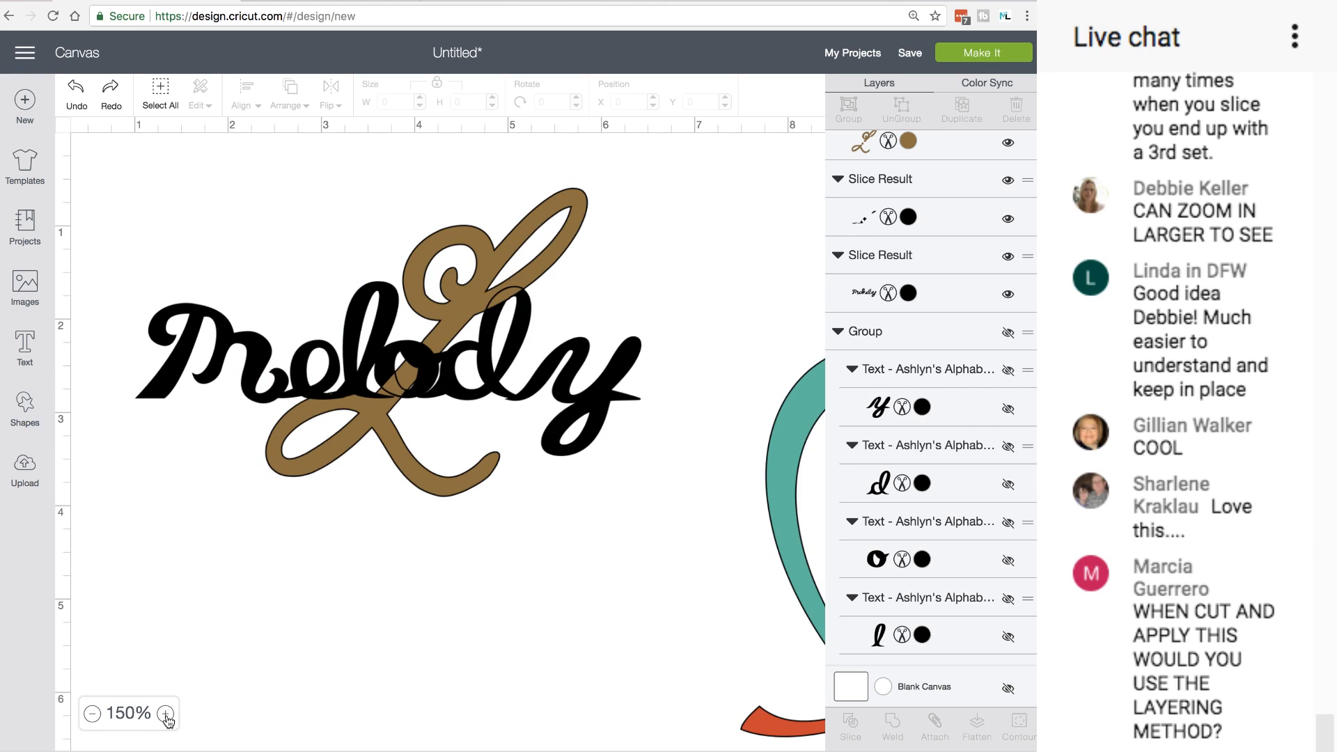
left_click(75, 89)
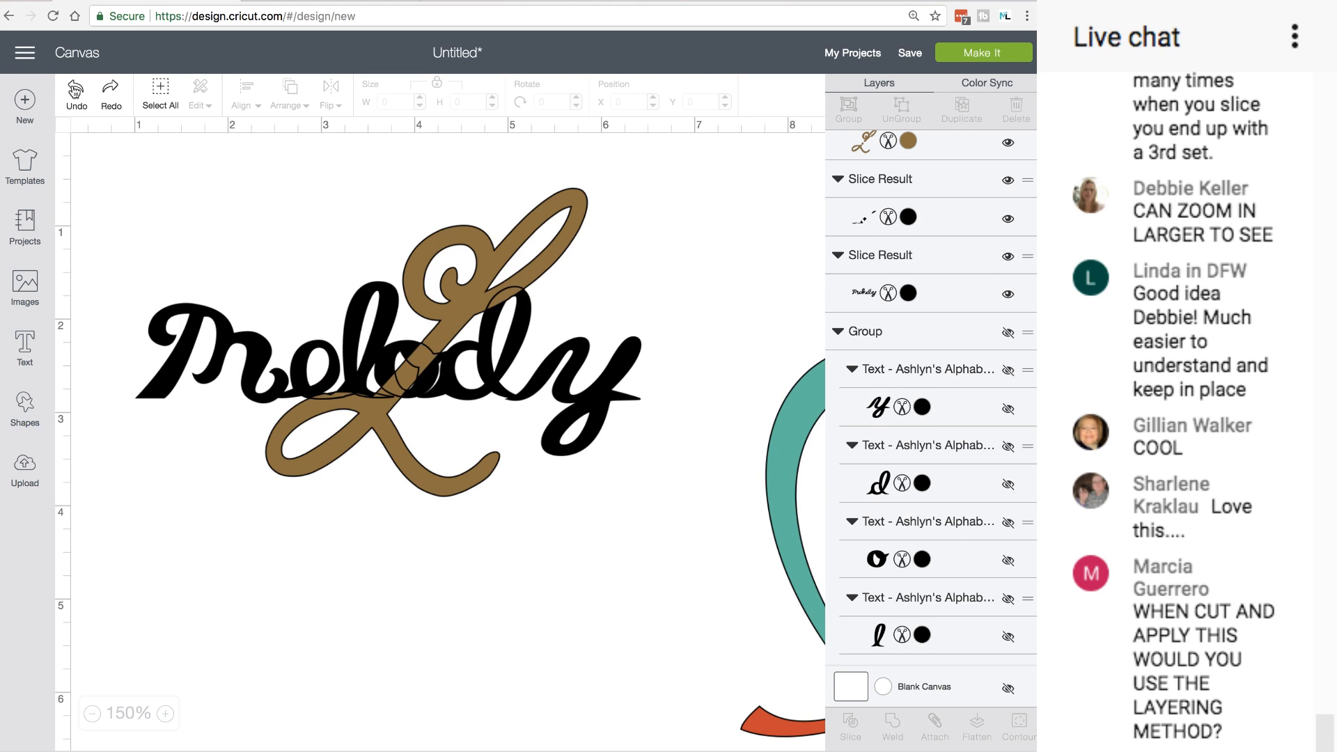
left_click(74, 89)
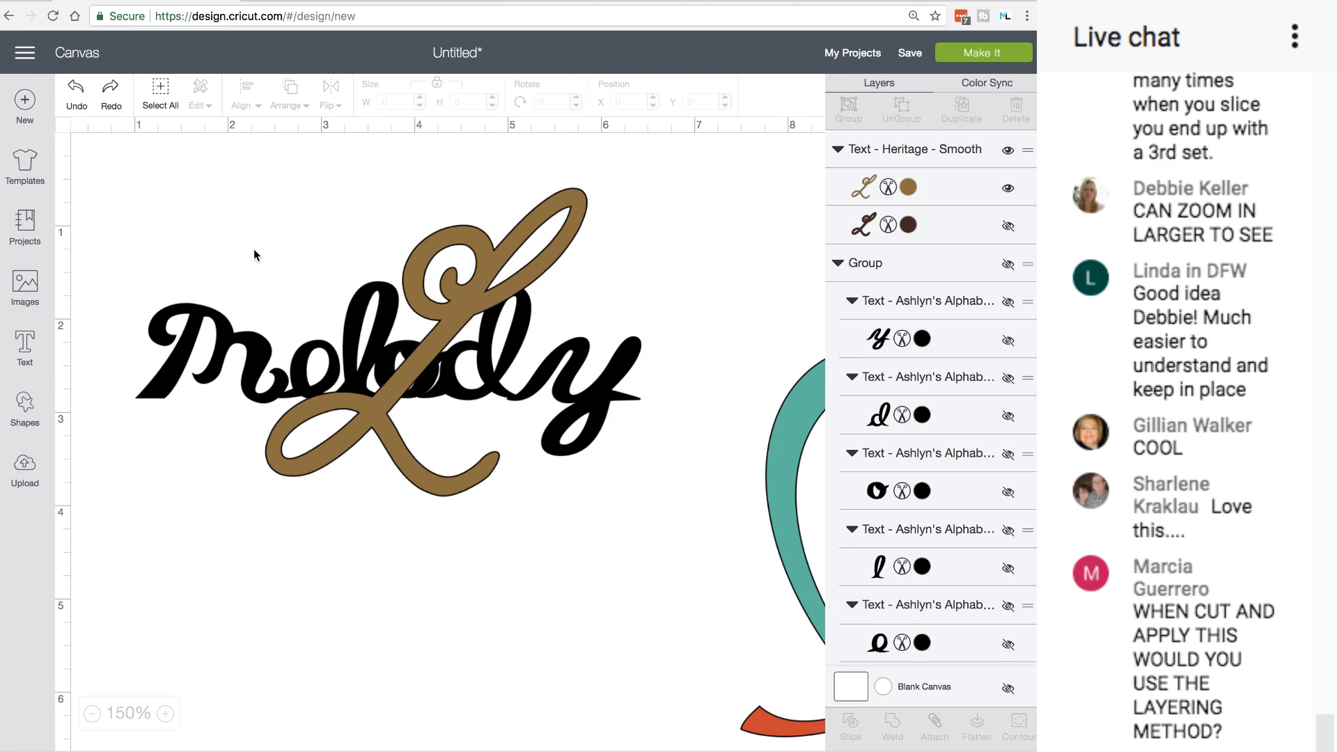
Select the brown "L" together with the black script name and slice them in place
scroll(255, 251, "left", 2)
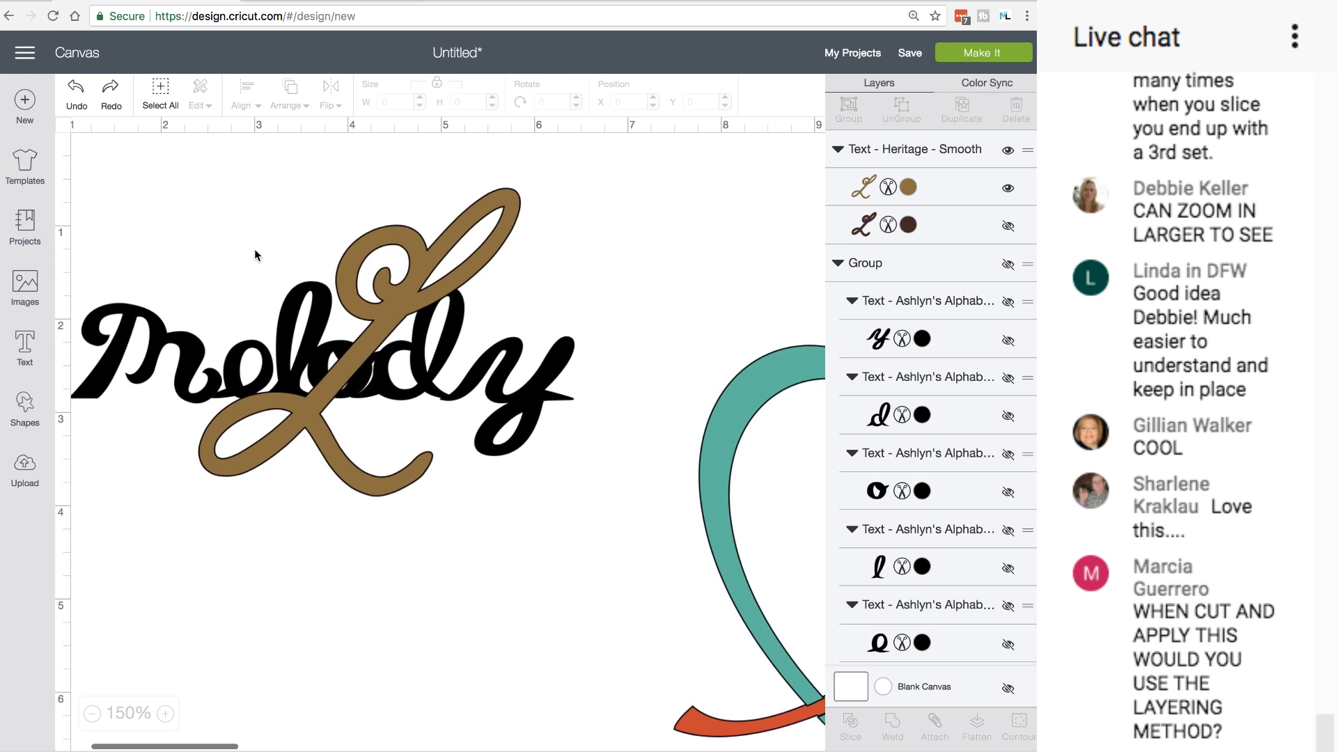
left_click_drag(152, 160, 653, 581)
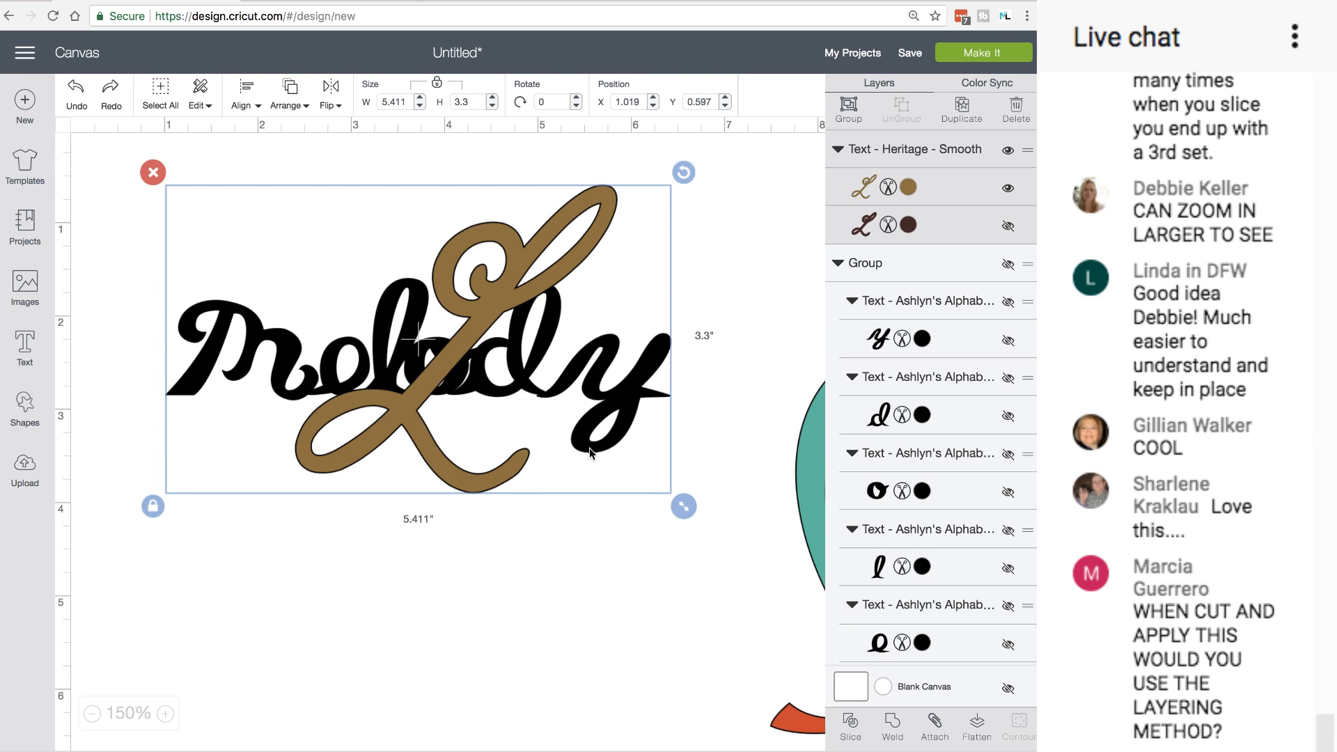
scroll(820, 704, "right", 1)
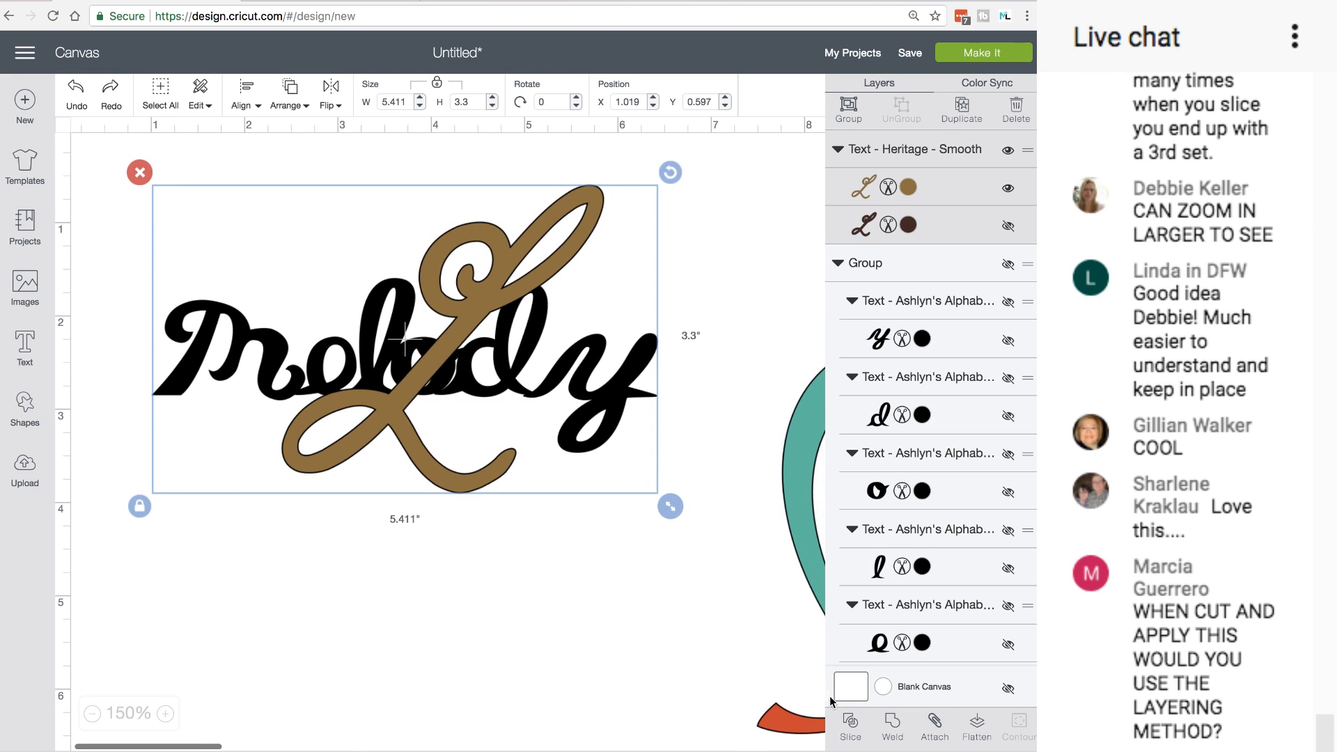
left_click(852, 727)
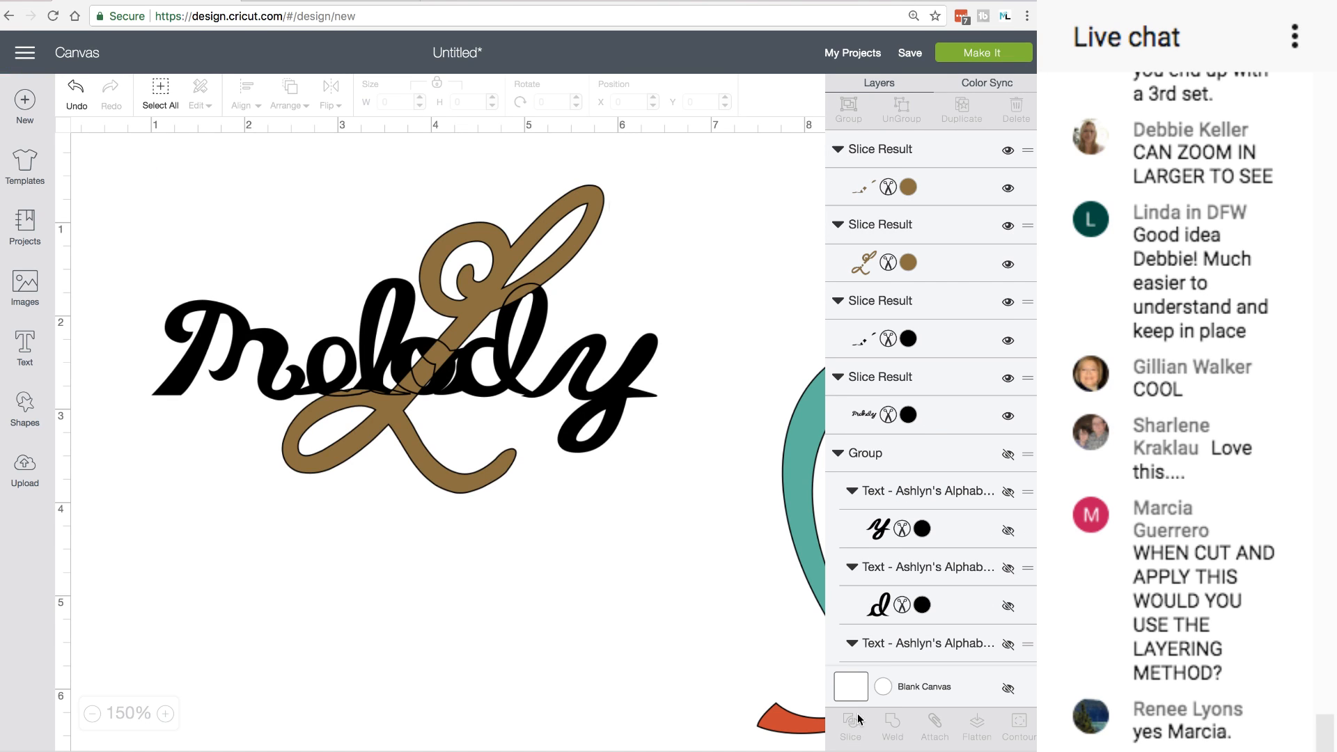
Hide the diamond-like and wavy strip contours in the brown overlap slices, keeping the crescent and small wedge
left_click(399, 395)
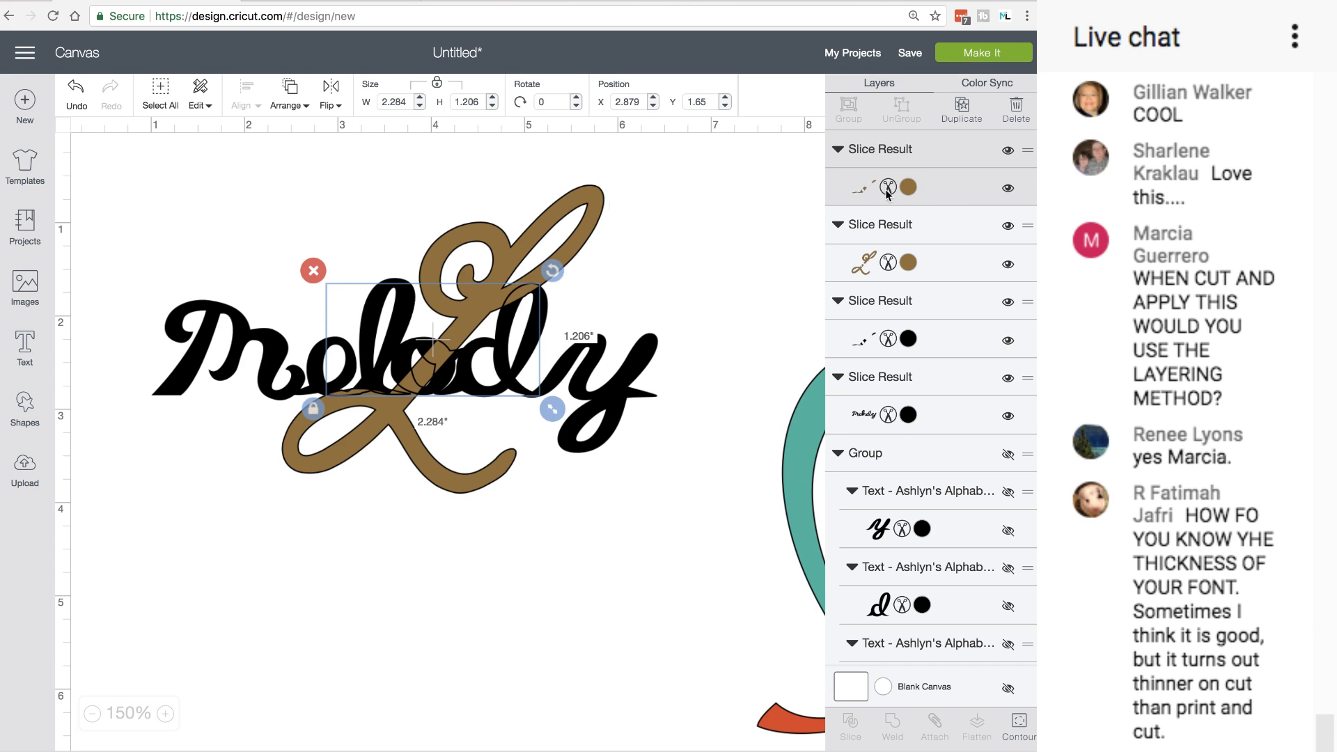
left_click(1021, 724)
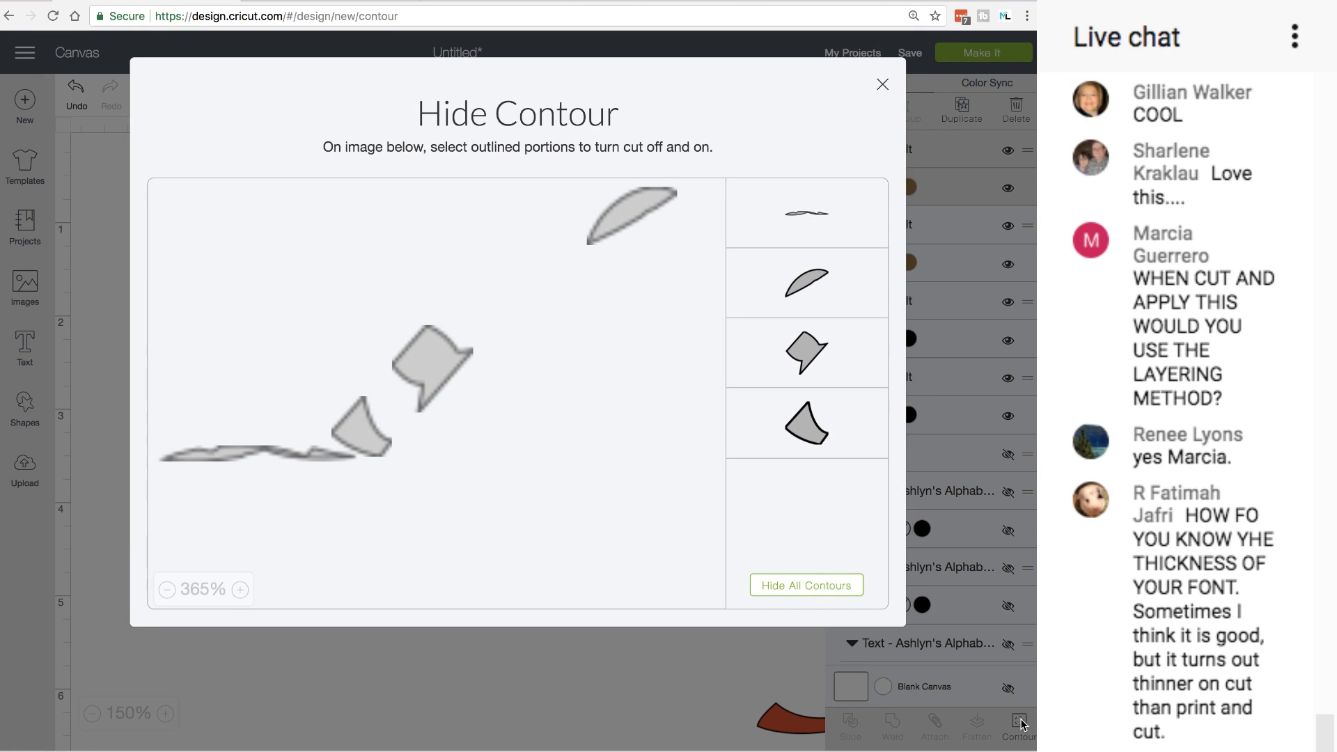
left_click(883, 84)
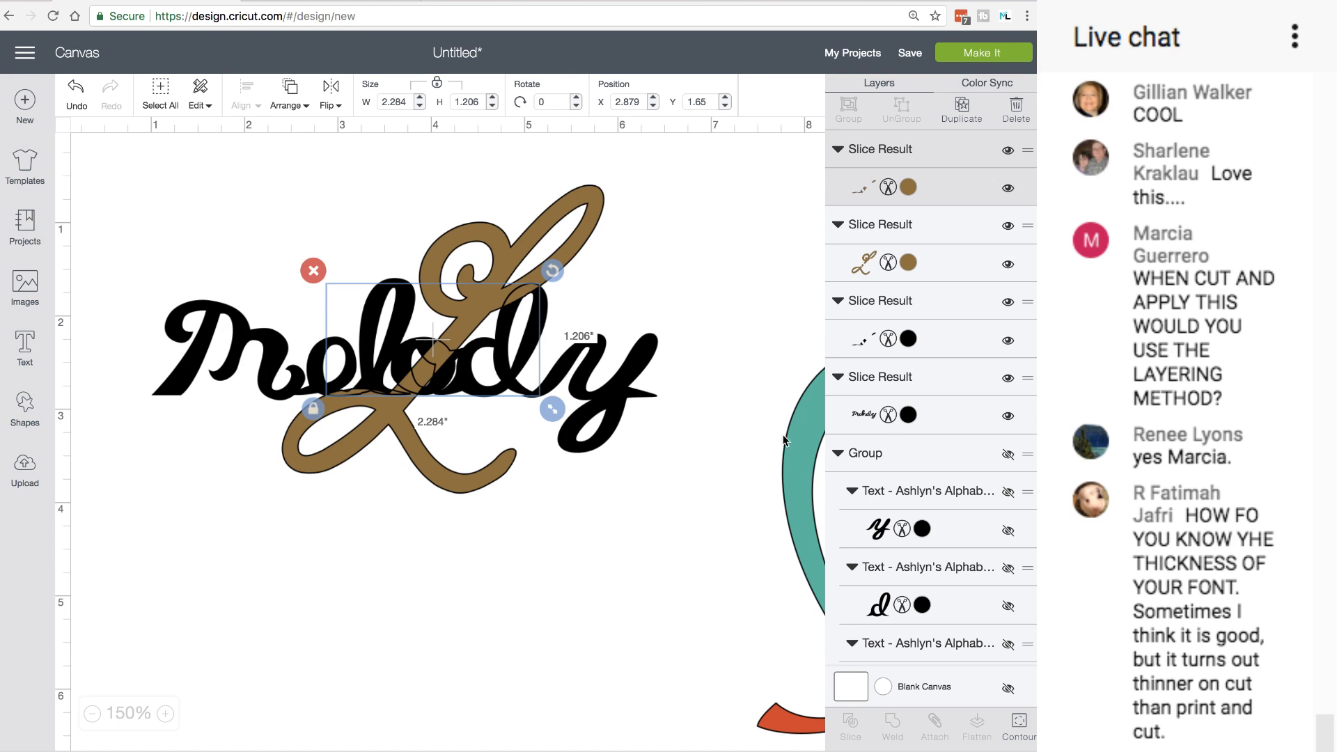
left_click(1025, 725)
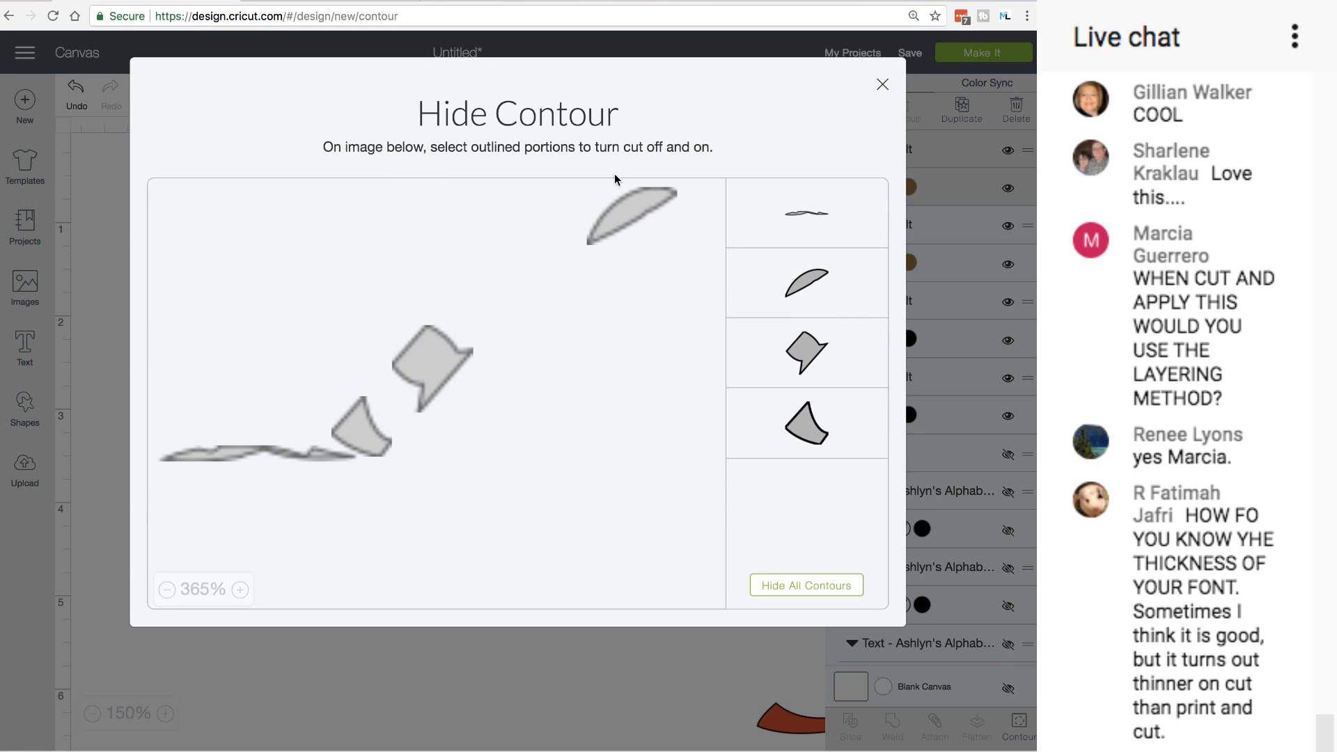
left_click(441, 358)
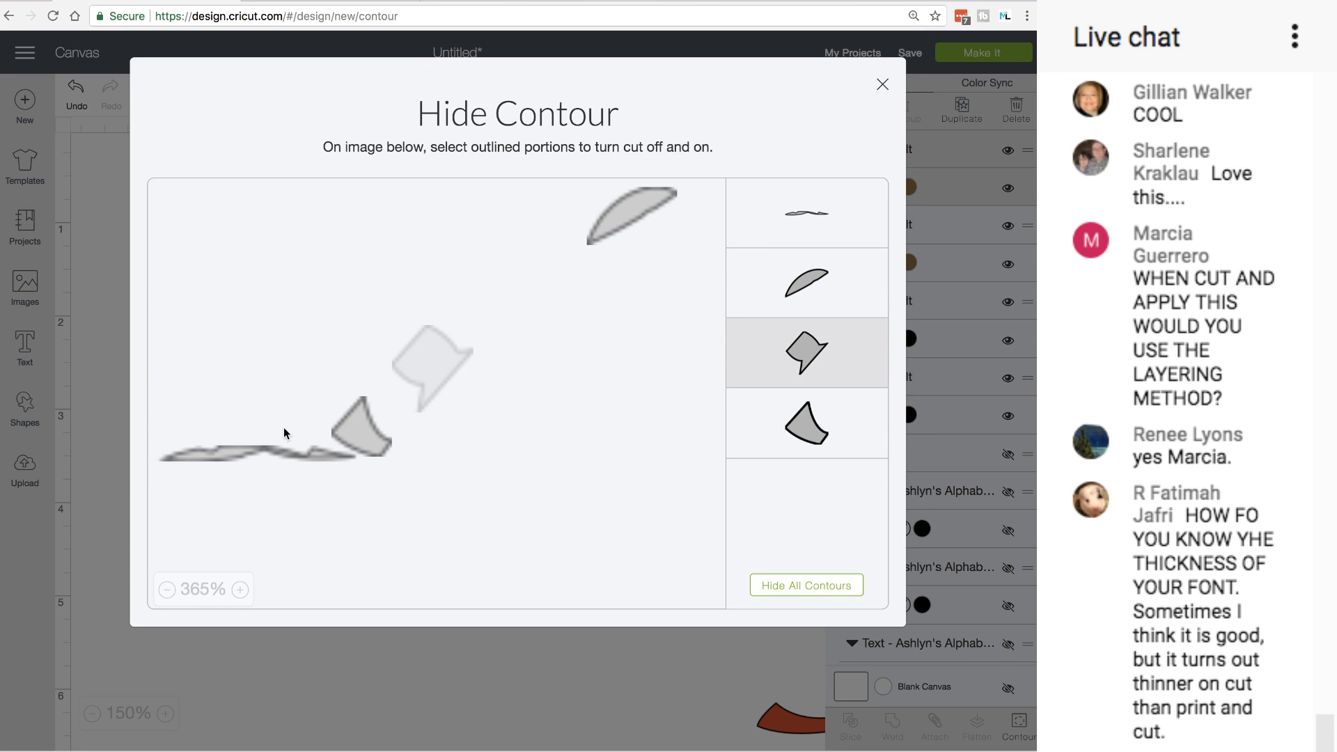
left_click(241, 446)
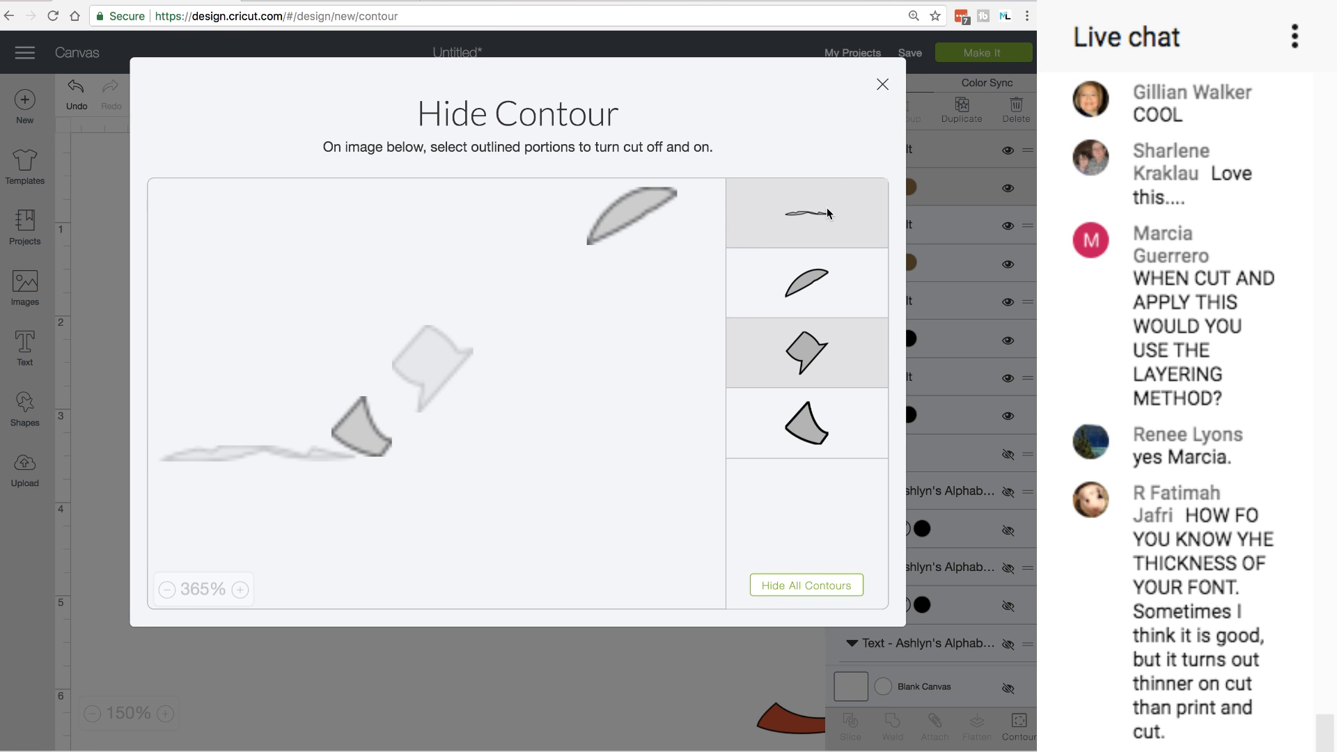
left_click(883, 86)
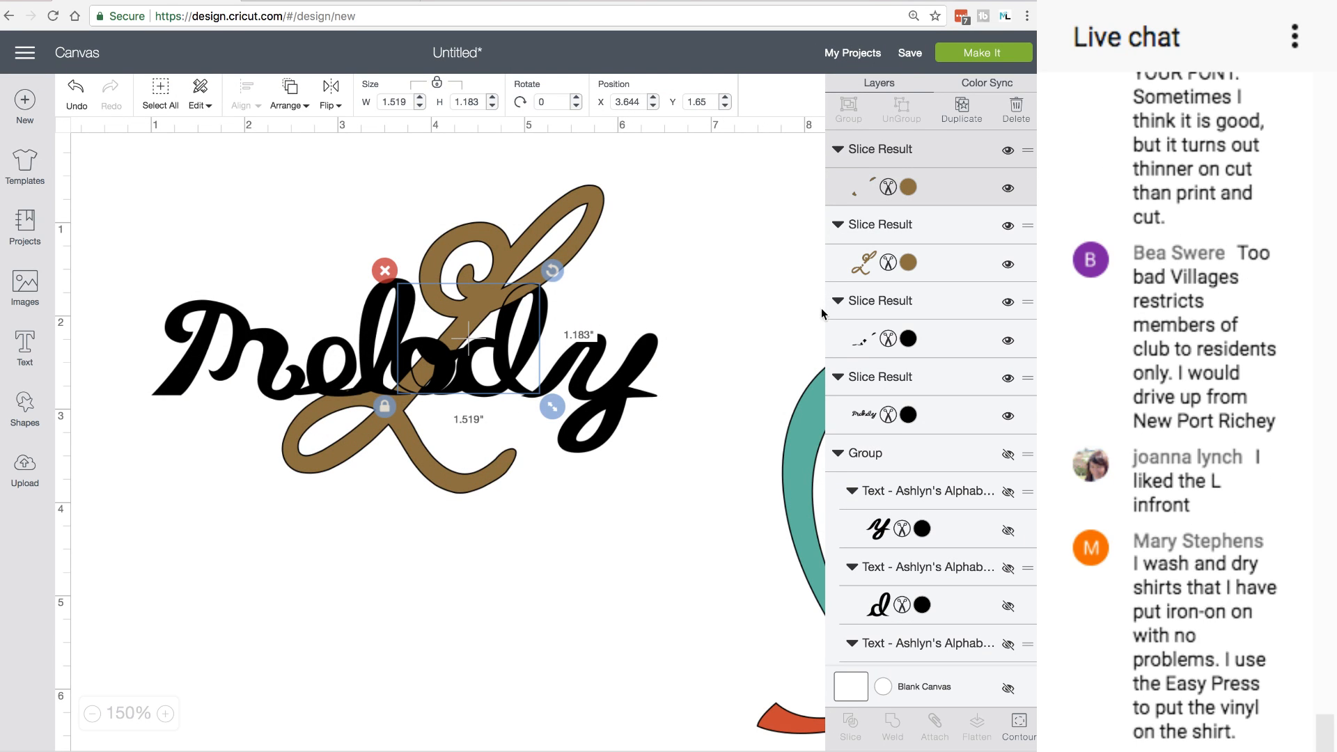
Hide the diamond-like and wavy strip contours in the black overlap slices
left_click(859, 342)
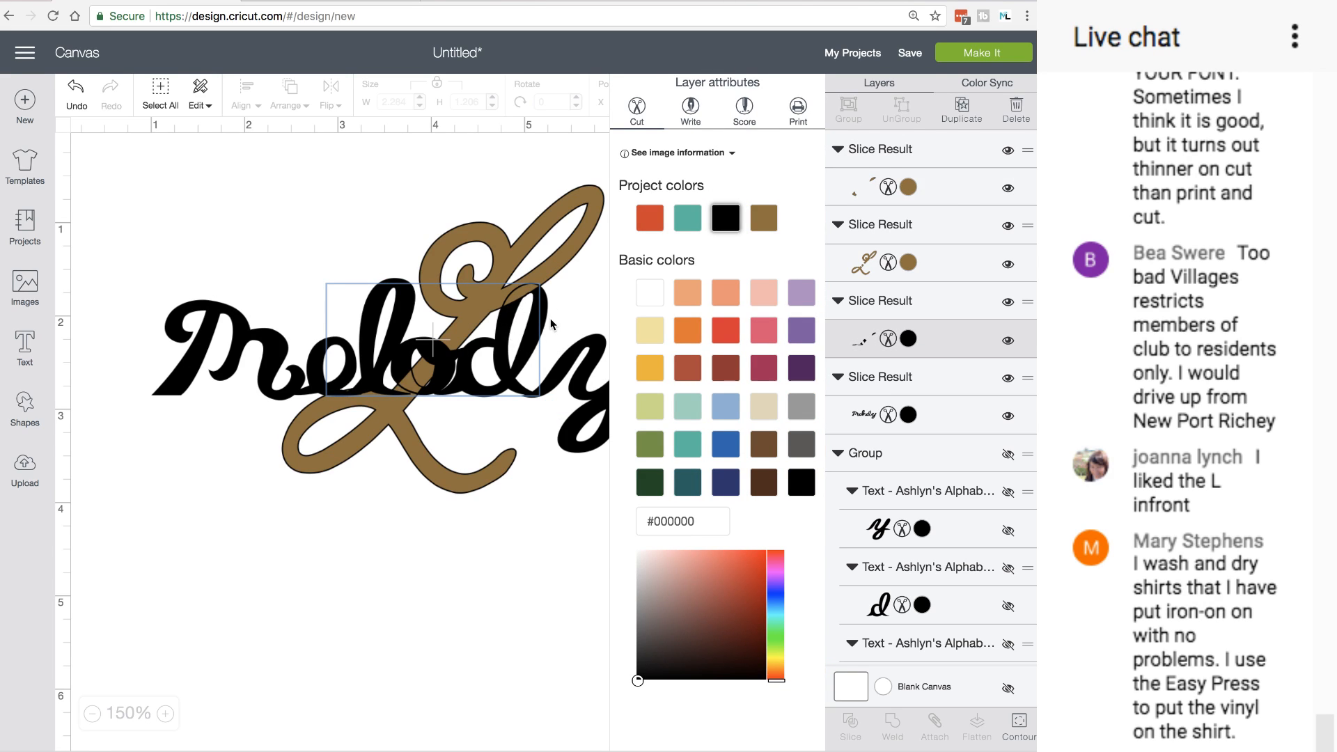
left_click(931, 340)
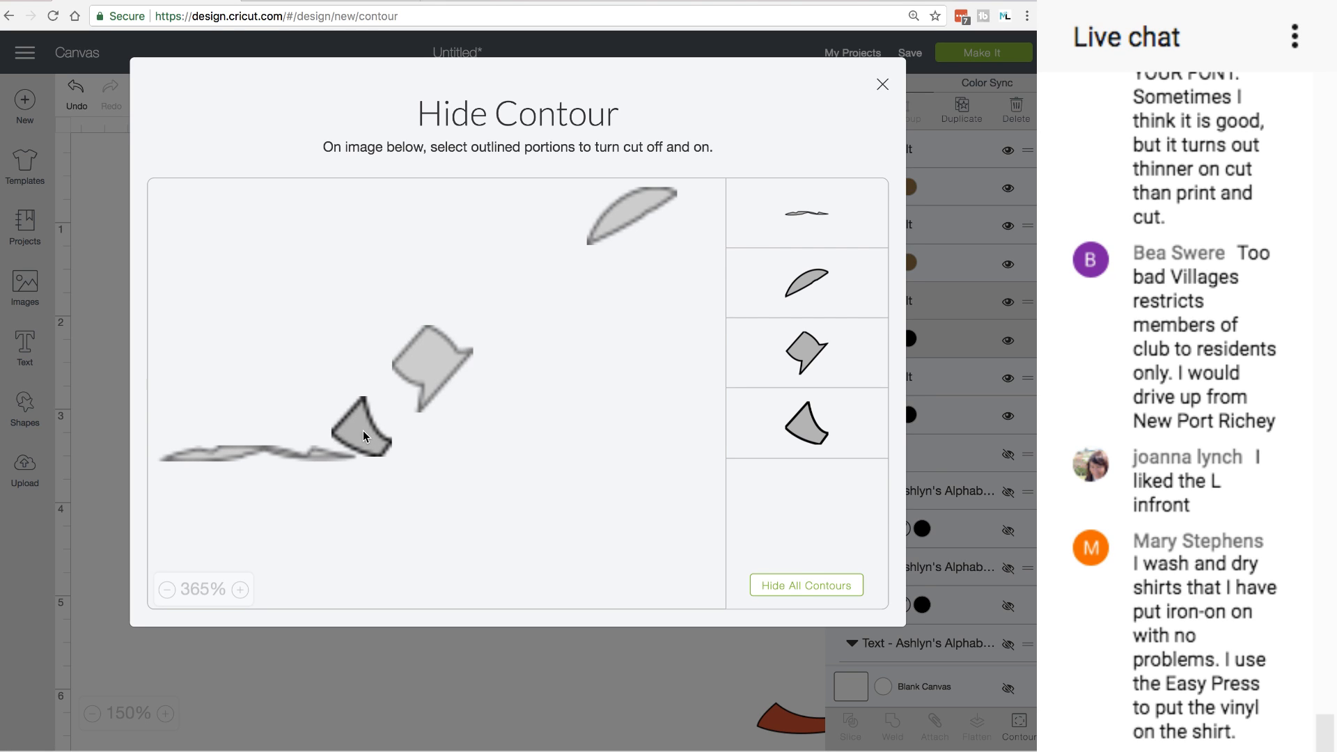
left_click(413, 364)
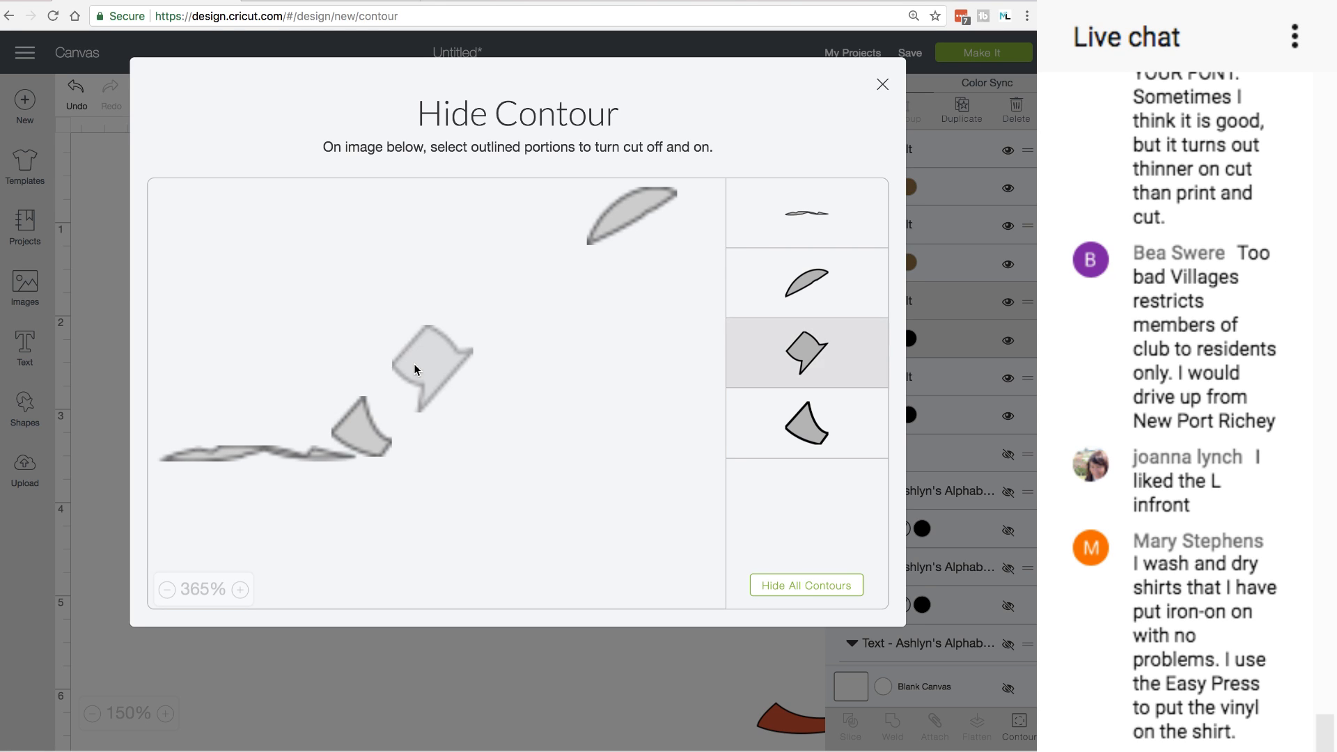
left_click(296, 454)
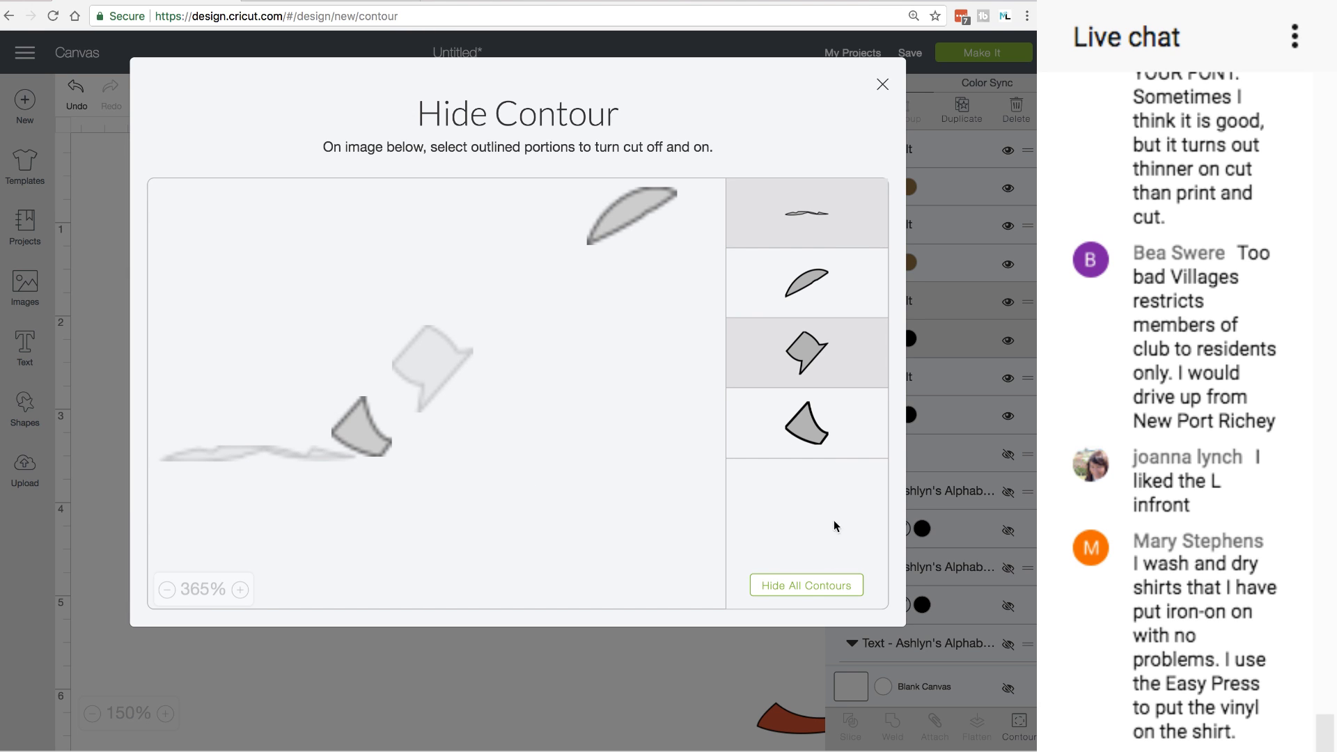
left_click(882, 86)
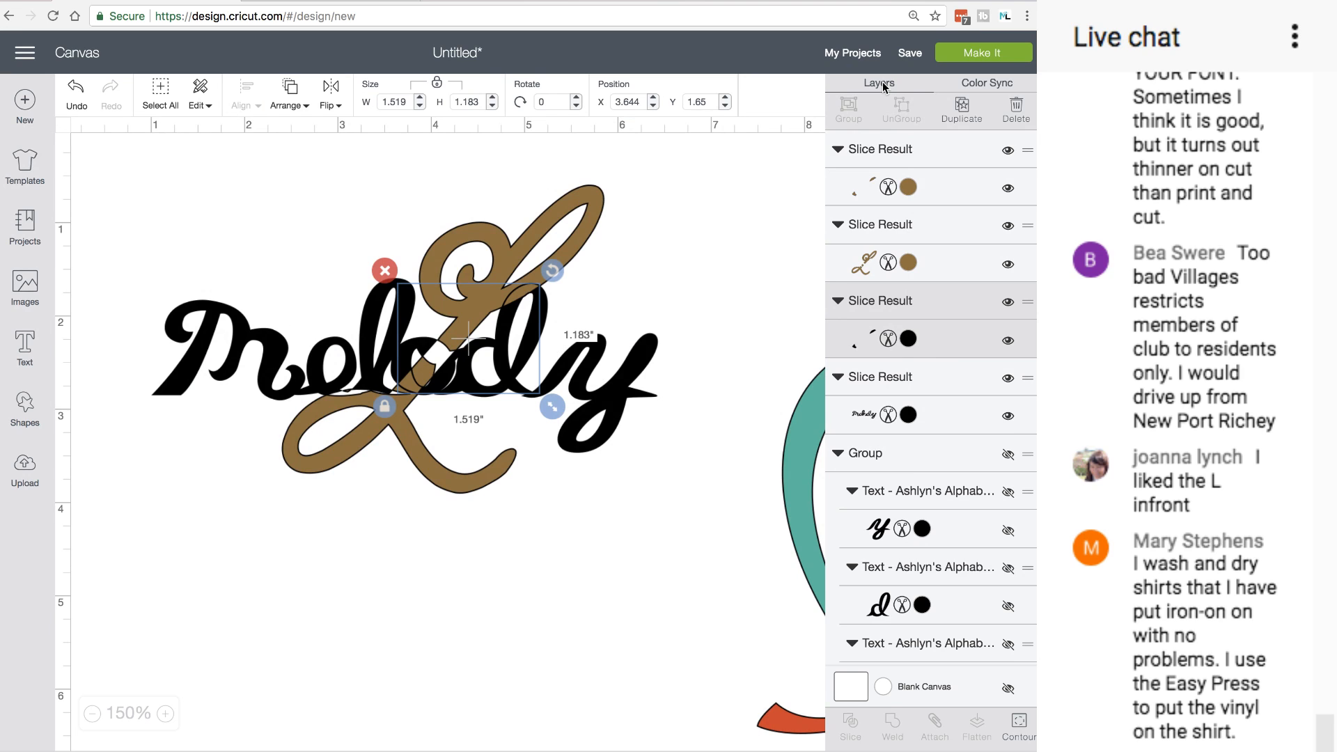
In the black overlap slices, turn the diamond-like and wavy strip contours back on and hide the small wedge and crescent
left_click(1019, 725)
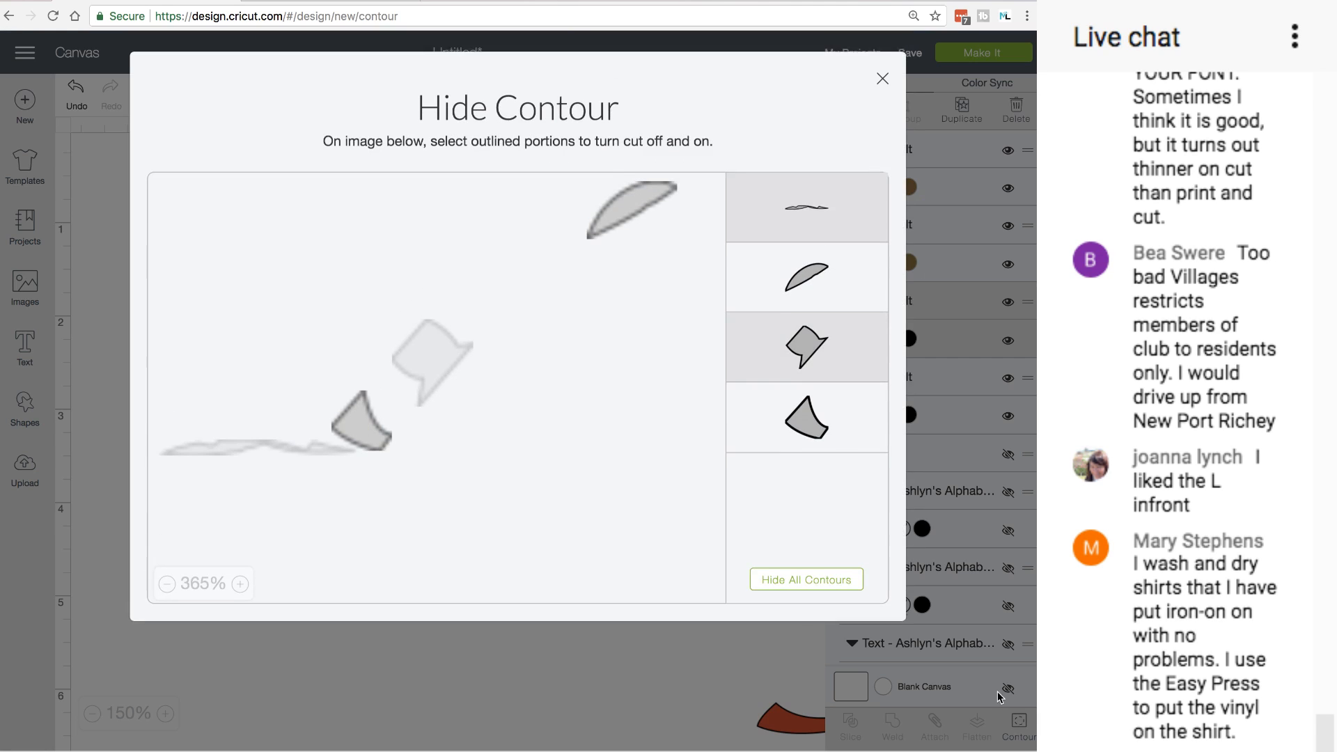
left_click(430, 372)
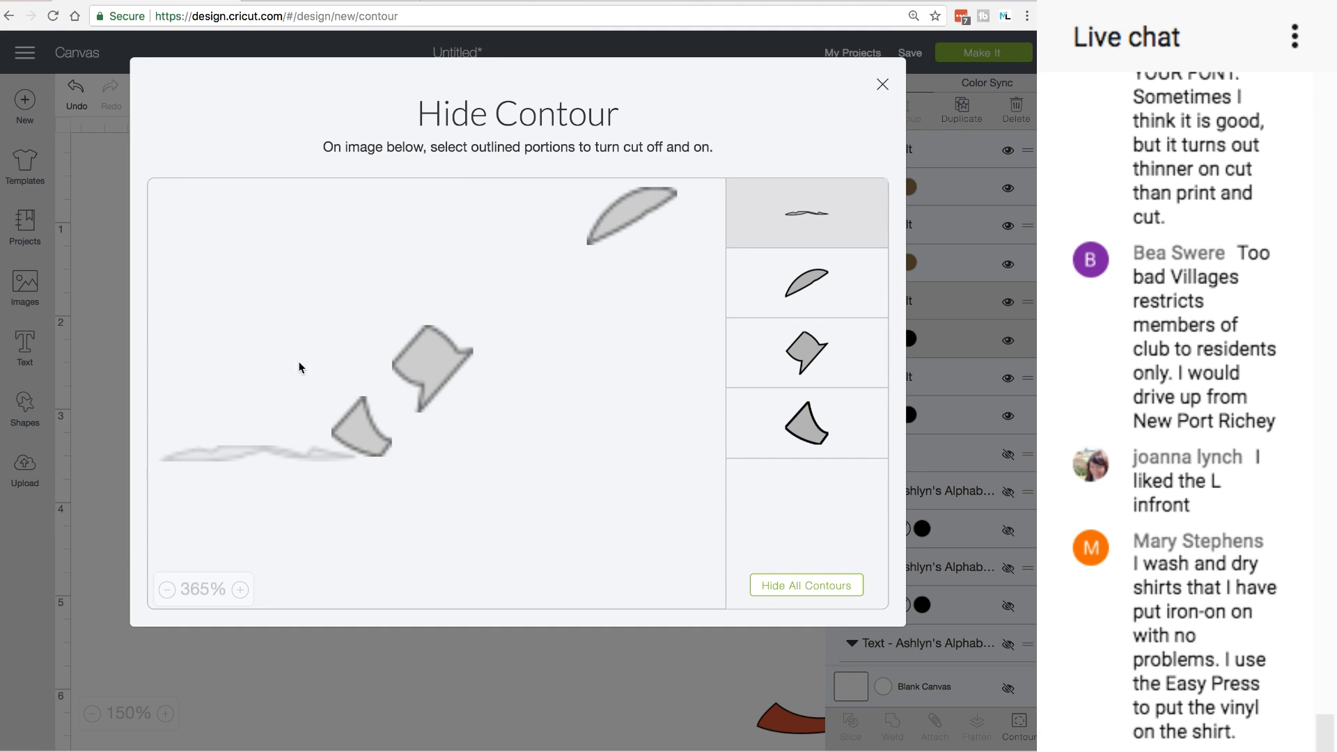
left_click(283, 461)
left_click(363, 439)
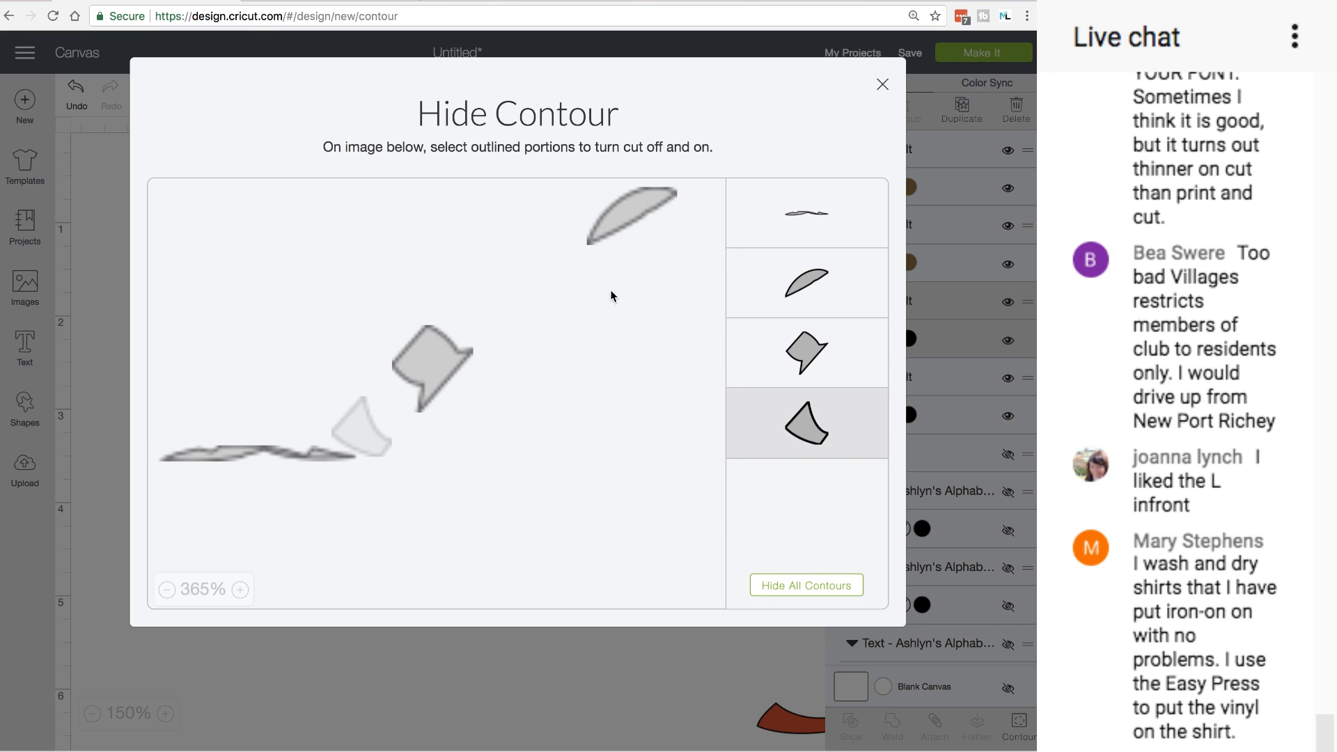
left_click(632, 215)
left_click(883, 84)
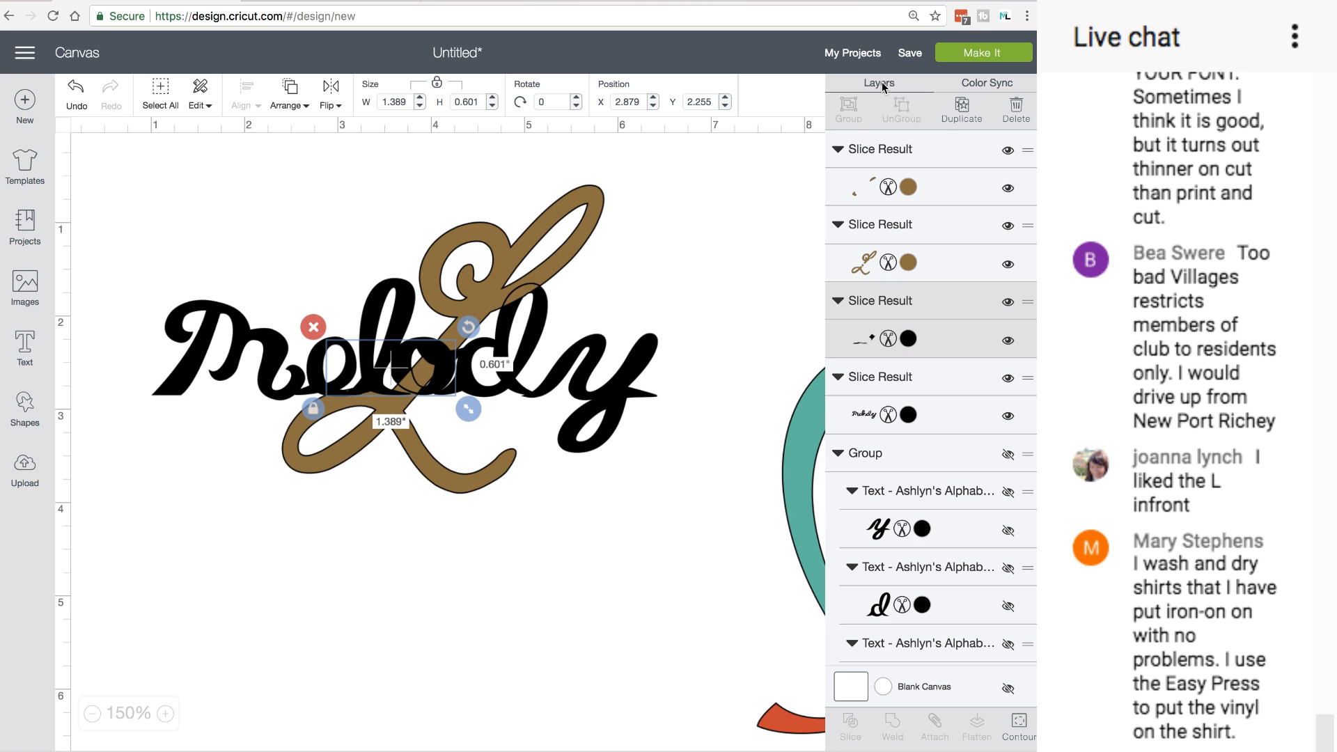
Try to slice the remaining brown overlap pieces with the sliced "L", and undo the operation
left_click(529, 299)
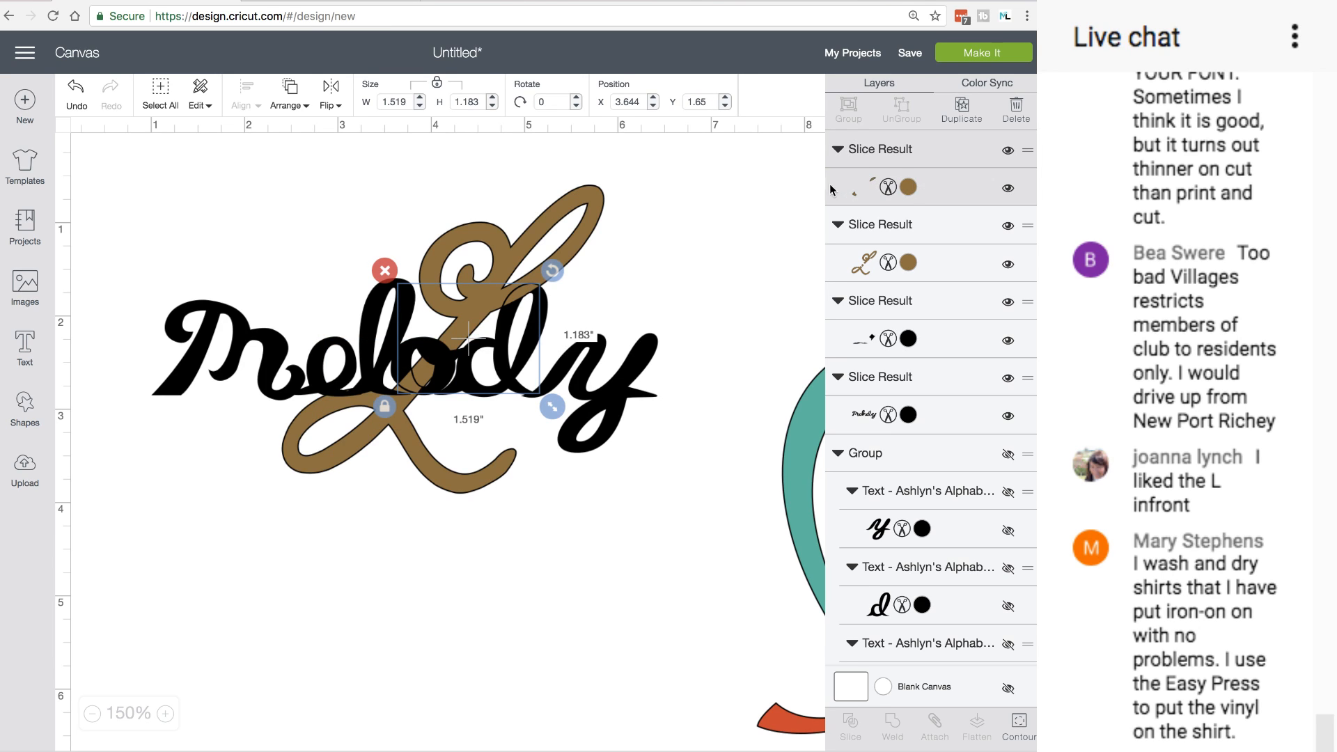
left_click(592, 198)
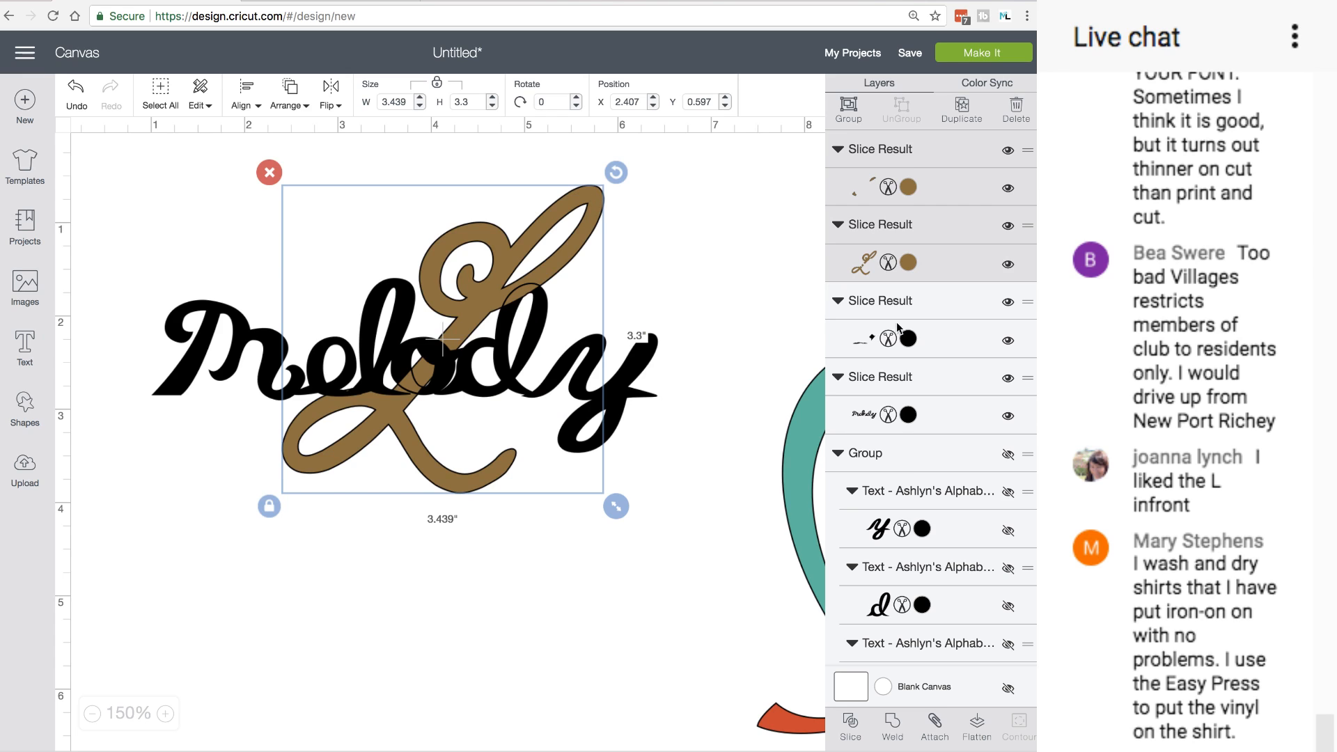
left_click(850, 729)
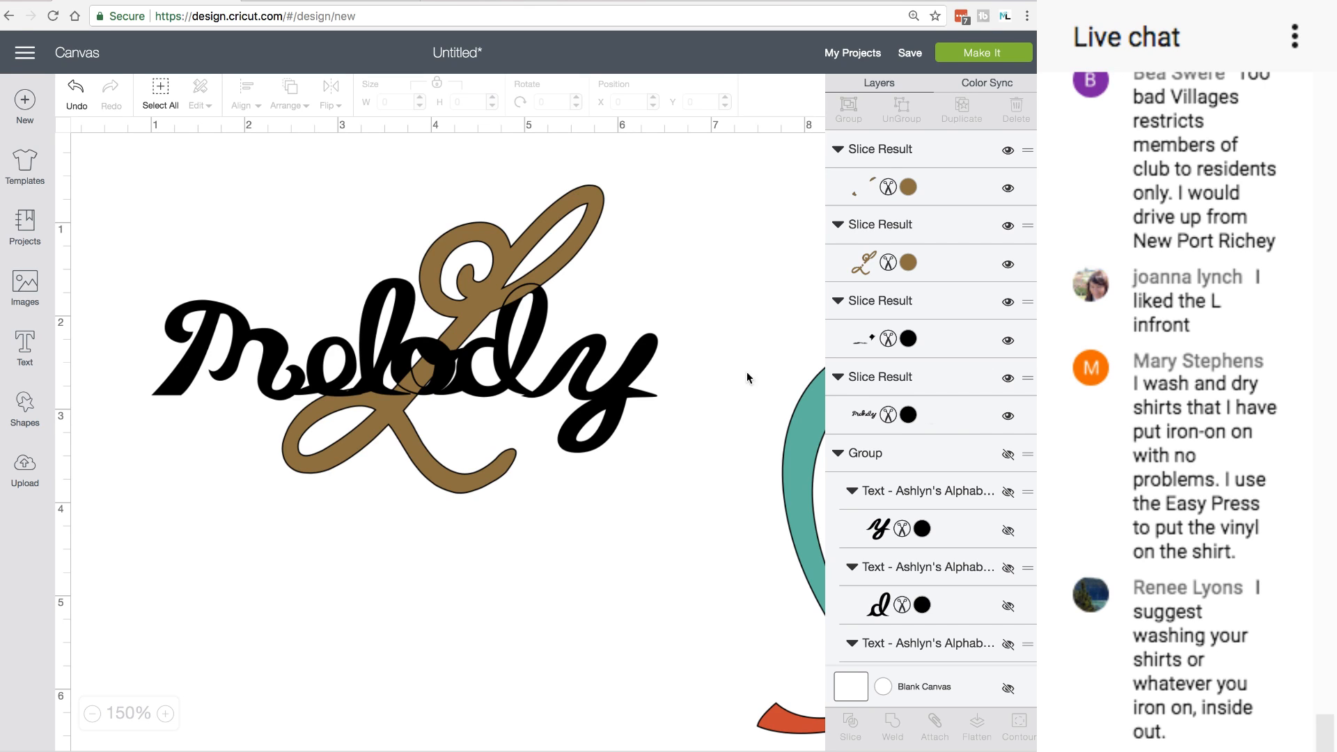
left_click(525, 297)
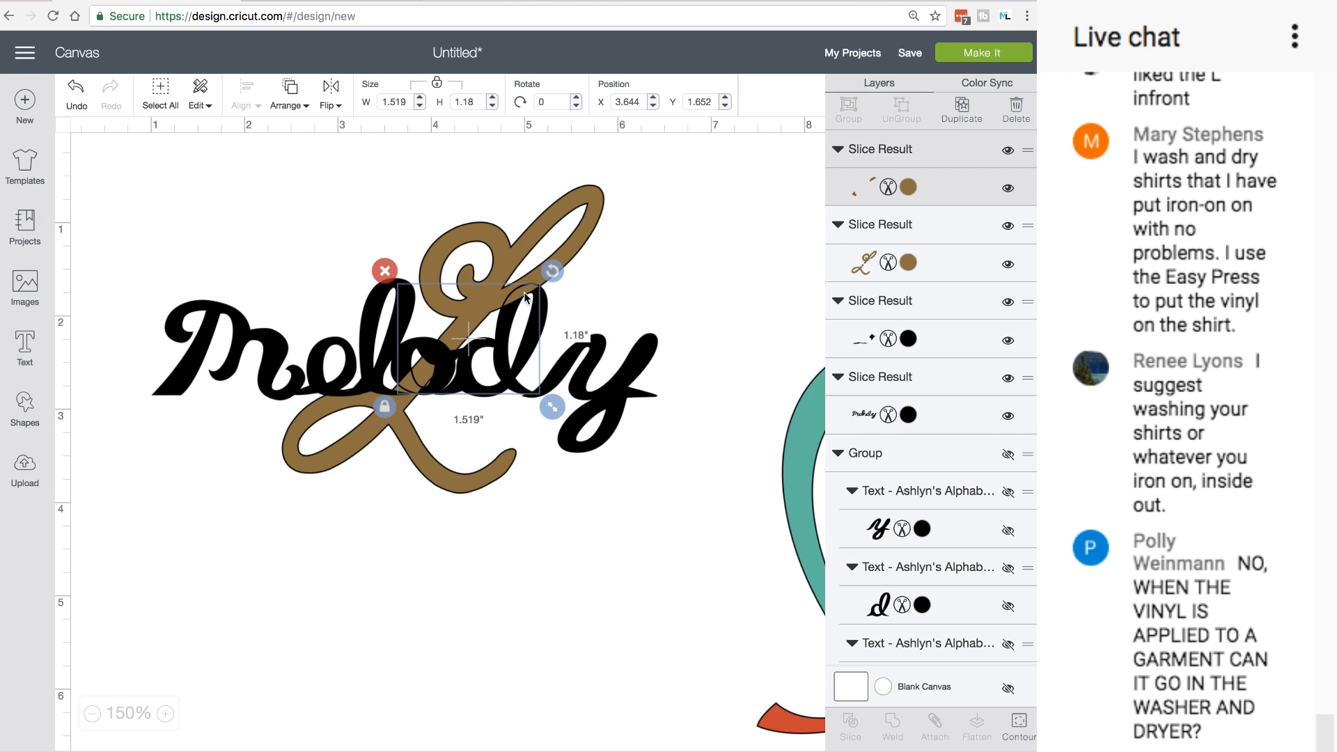
left_click(80, 93)
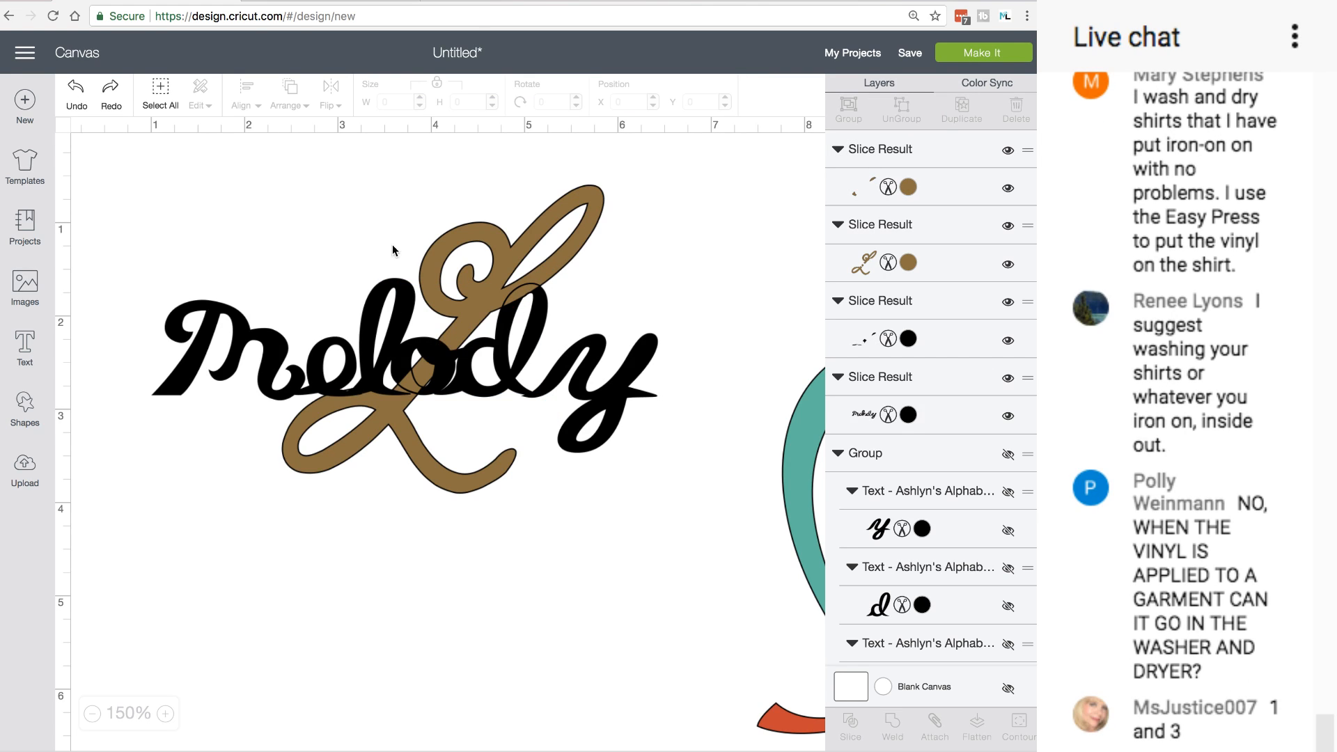
Weld the remaining brown overlap pieces to the sliced brown "L"
left_click(524, 293)
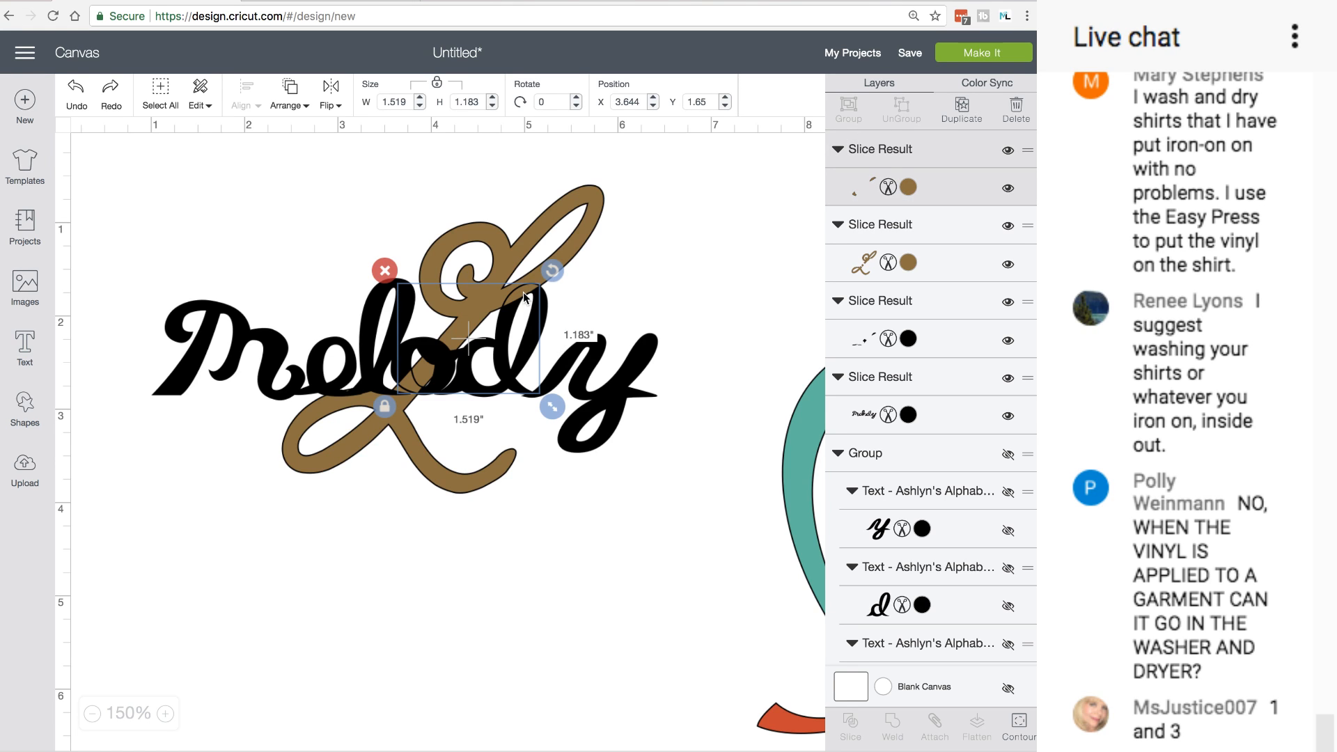
left_click(576, 191, "shift")
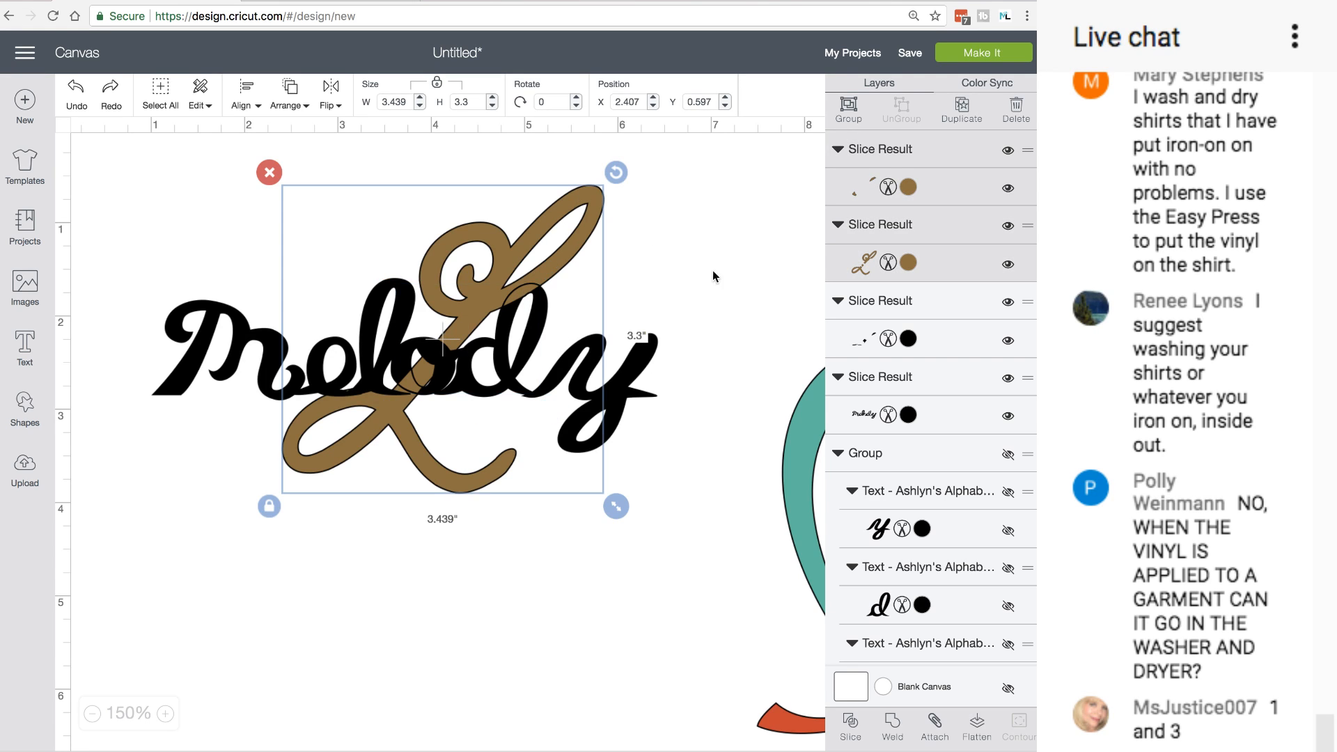
left_click(894, 732)
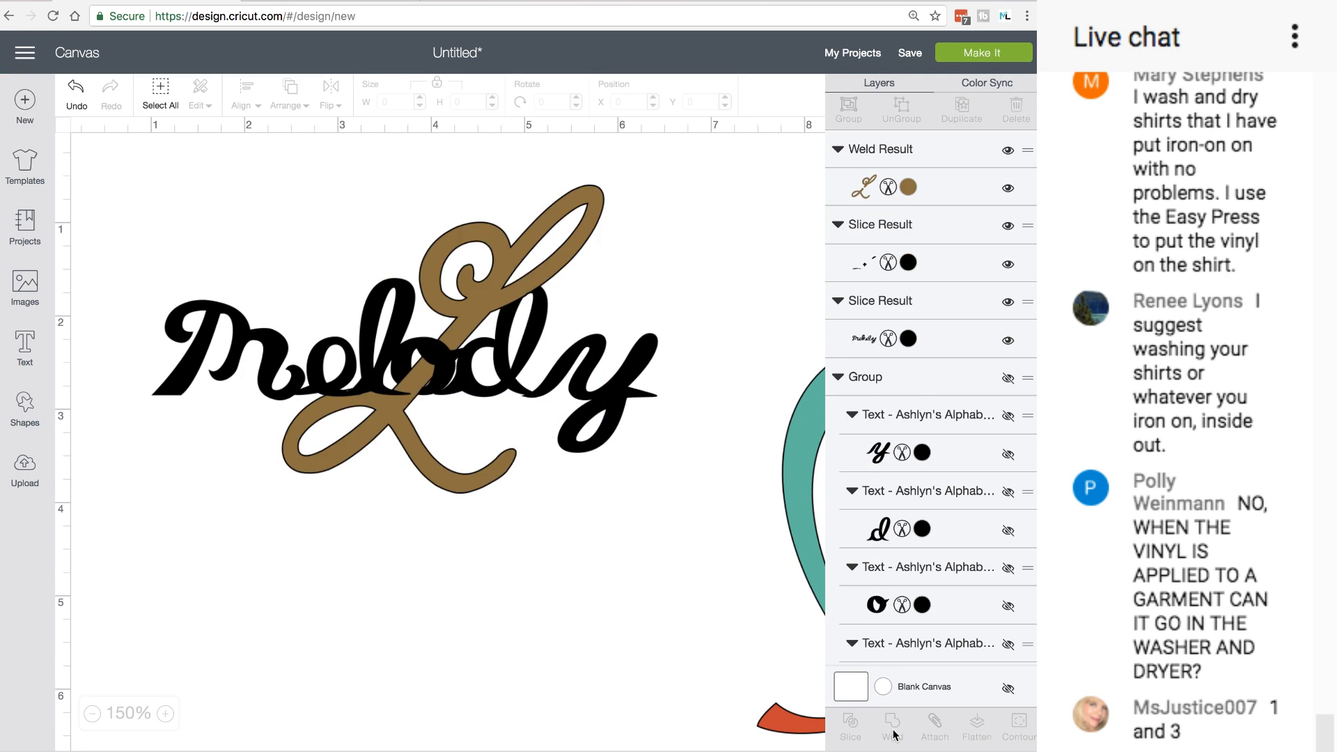
Weld the remaining black overlap pieces to the sliced black script name and nudge the welded name slightly upward
left_click(916, 269)
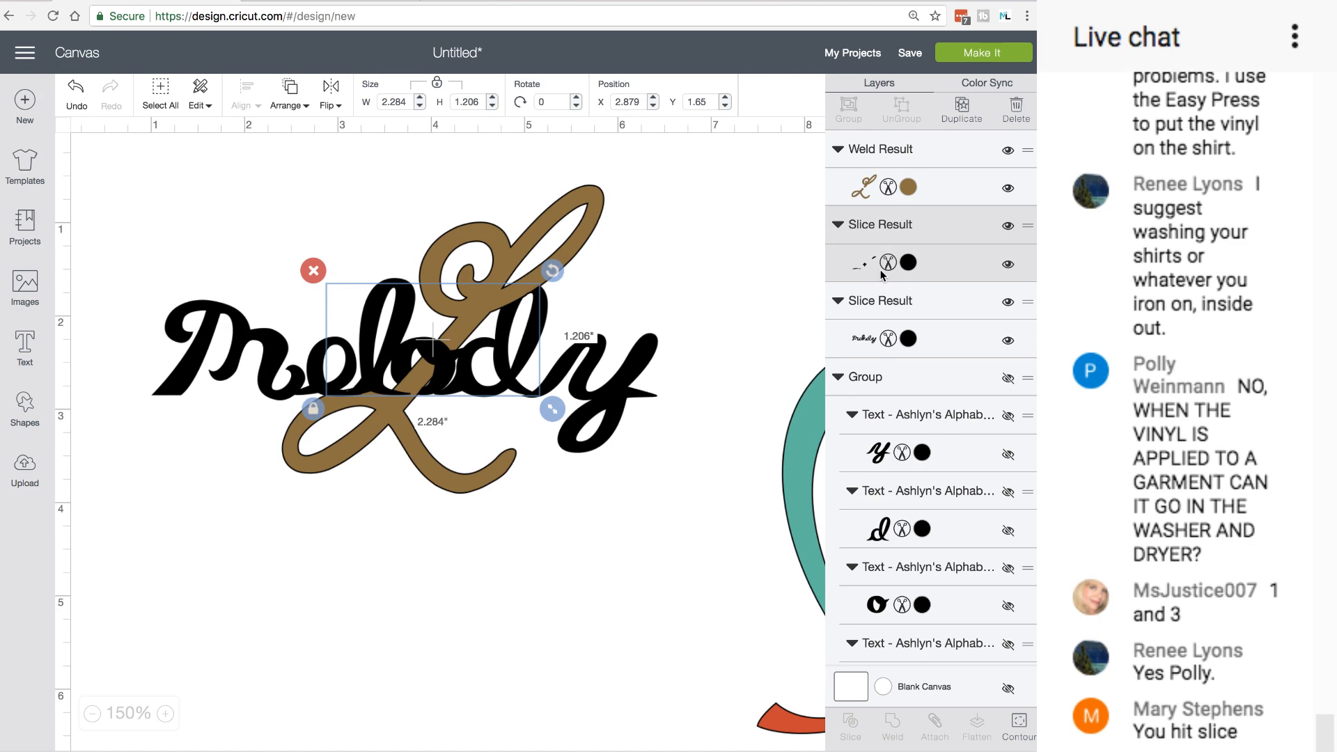
left_click(638, 361, "shift")
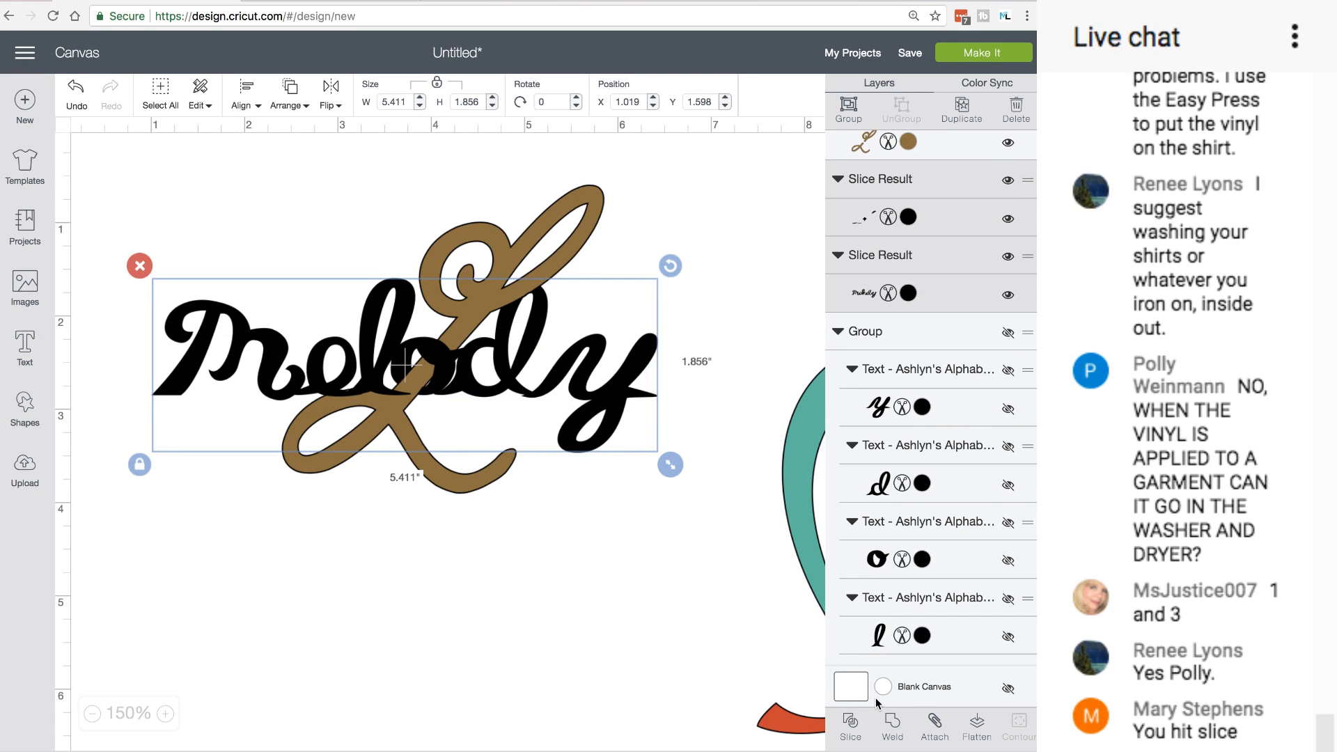
left_click(893, 724)
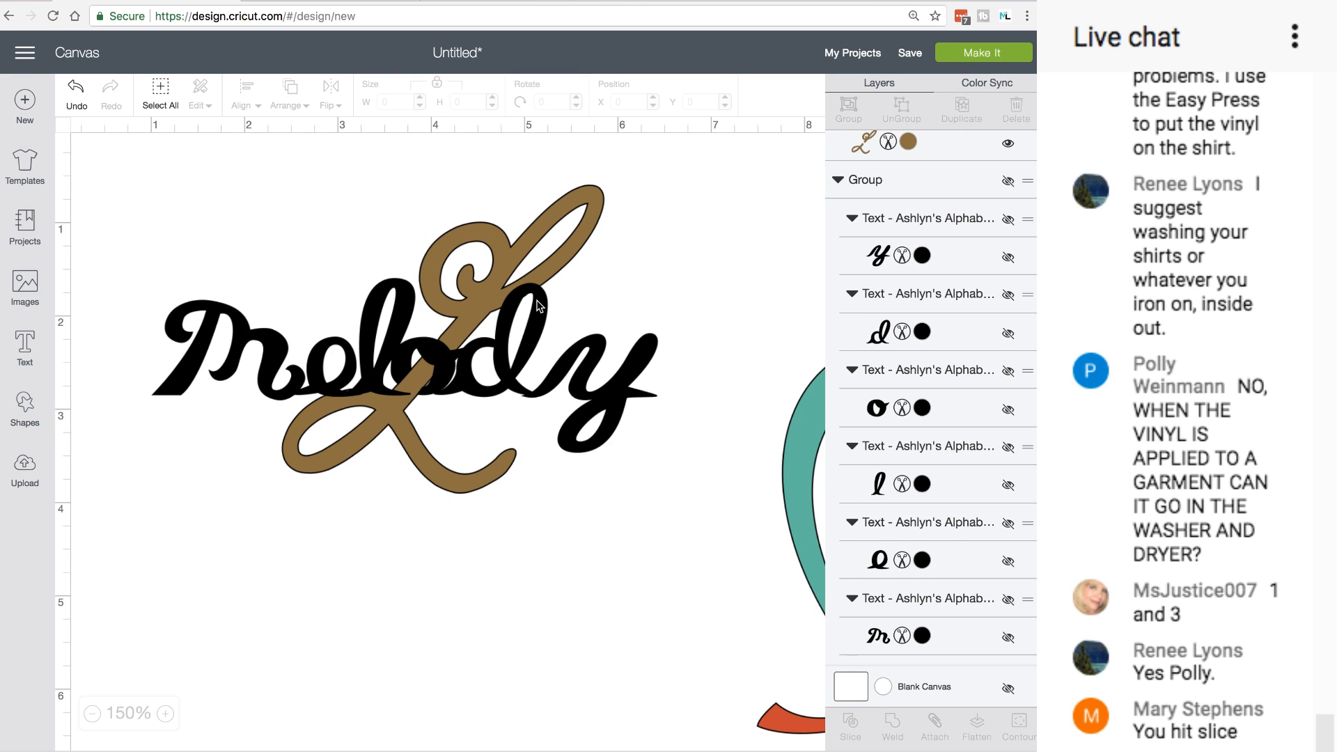
mouse_move(538, 306)
left_mouse_down()
mouse_move(489, 573)
mouse_move(538, 303)
left_mouse_up()
Check which fonts the welded brown "L" uses in its image information, and deselect it
left_click(328, 190)
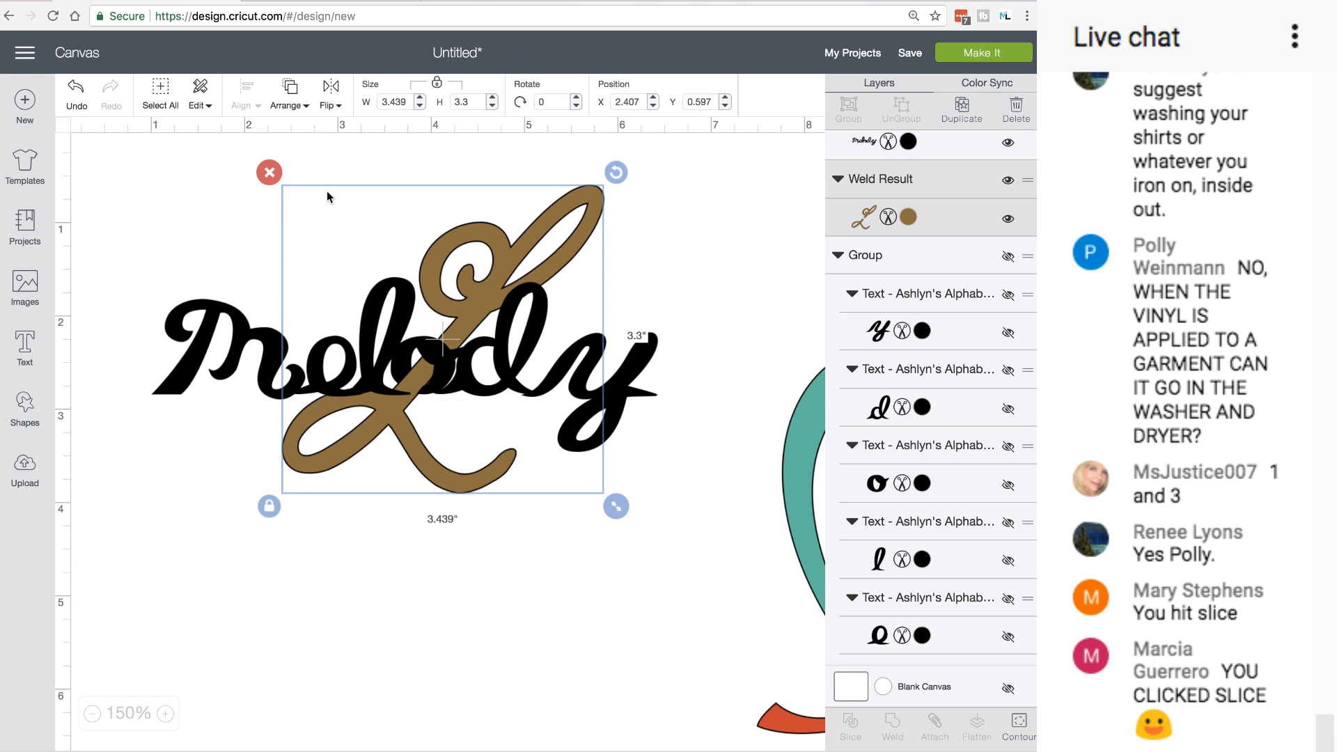
scroll(329, 192, "down", 1)
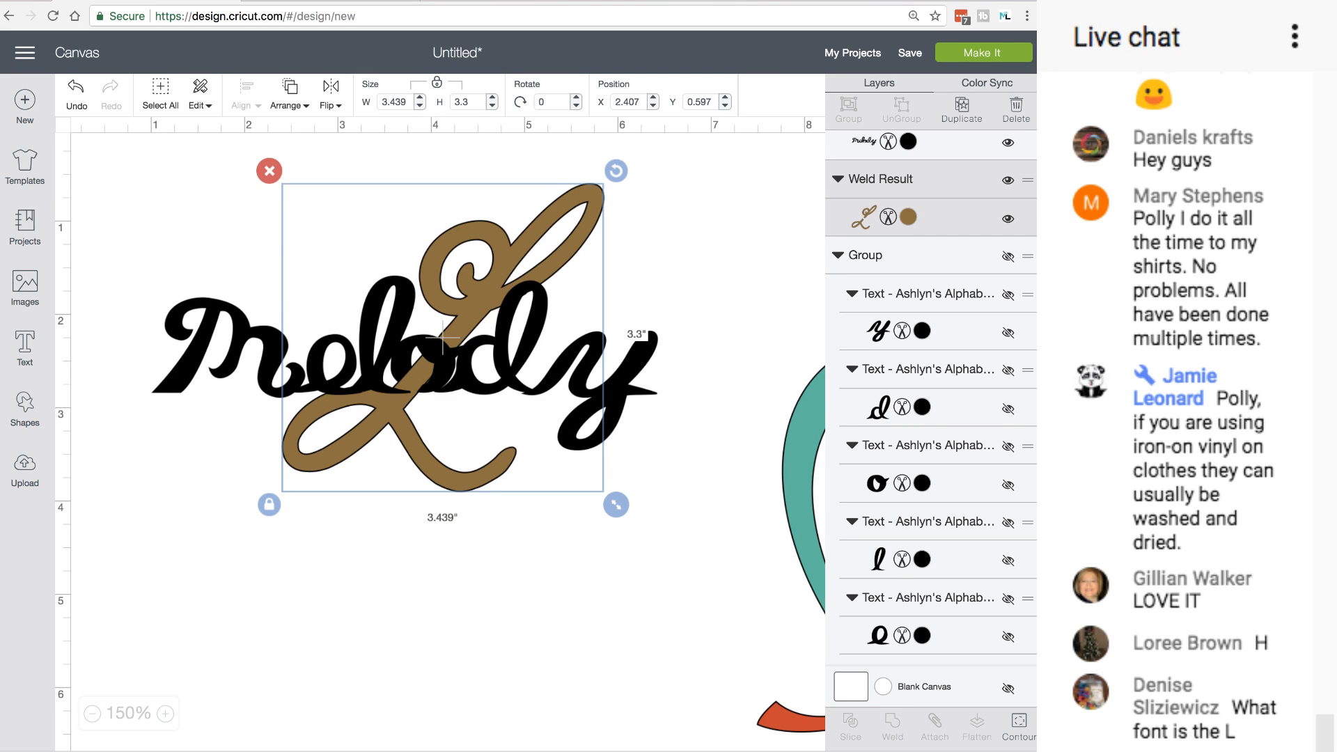
scroll(788, 177, "up", 1)
left_click(907, 216)
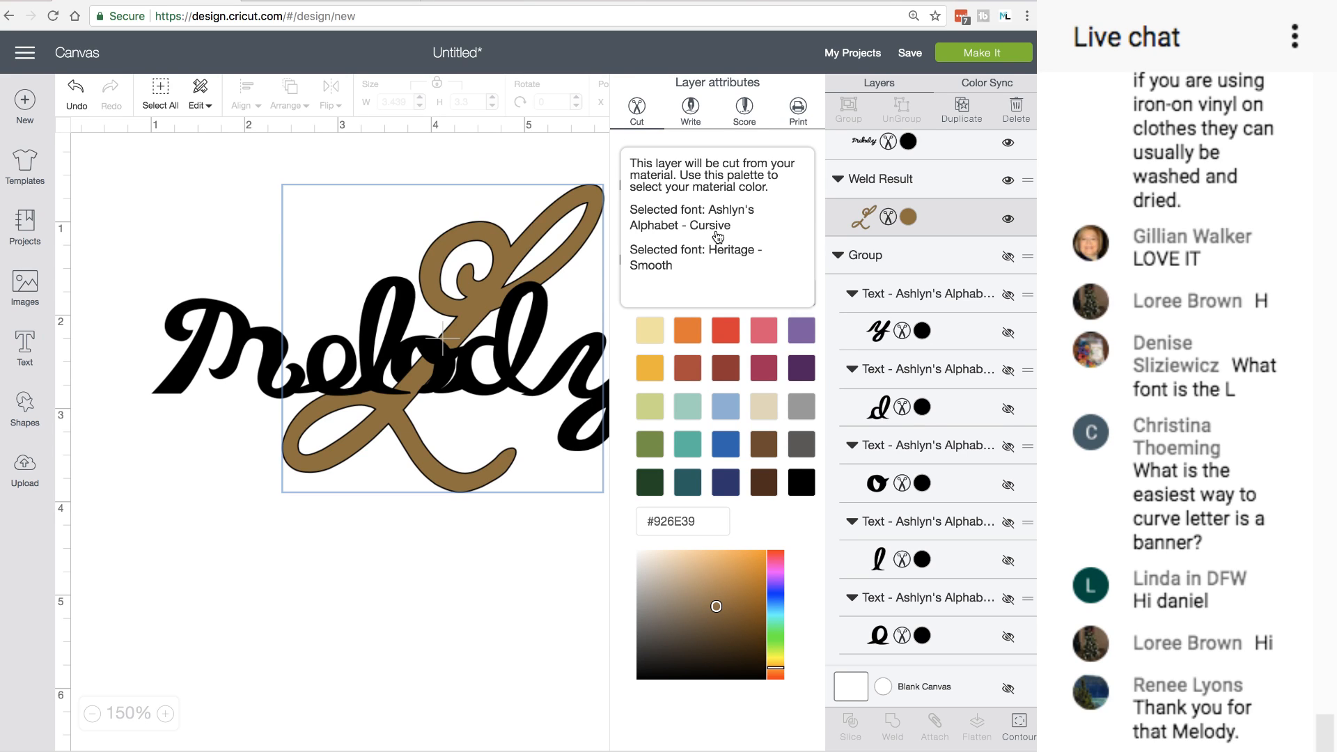
left_click(138, 154)
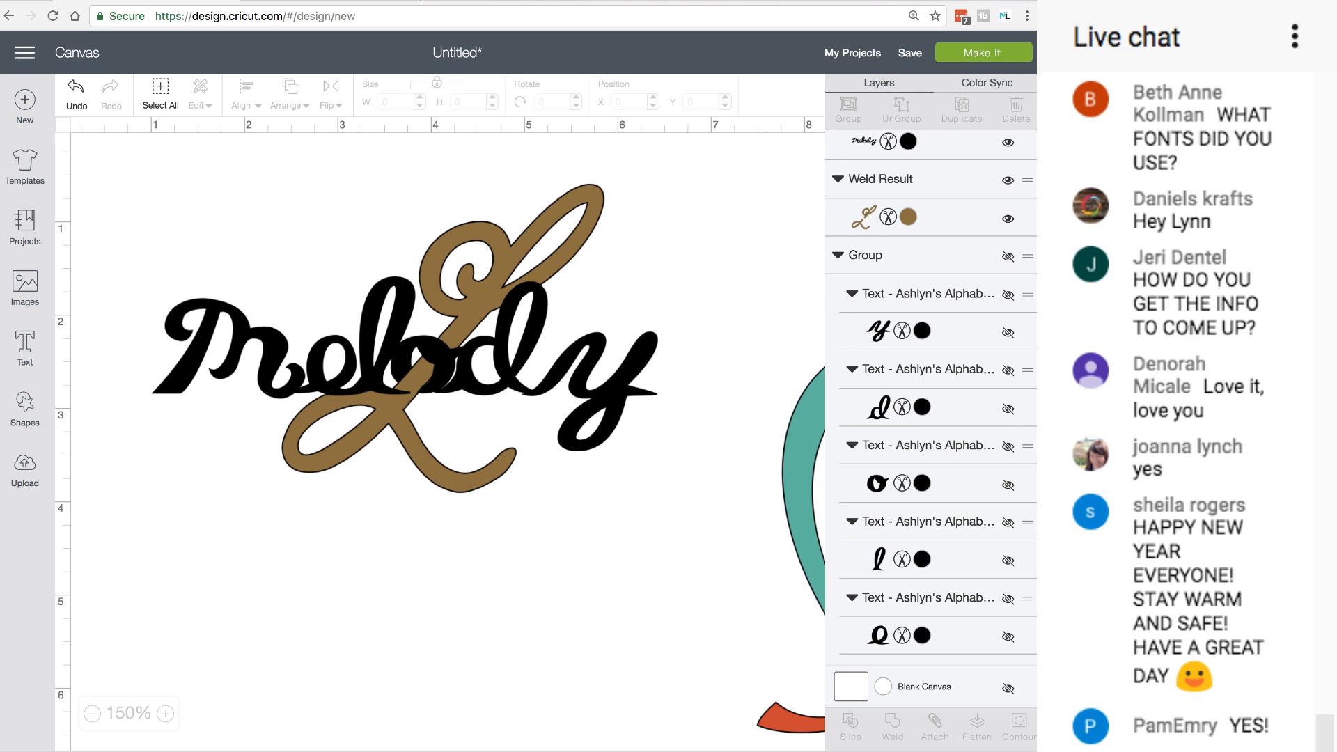
Show the image information of the welded black script name to read its fonts
left_click(204, 322)
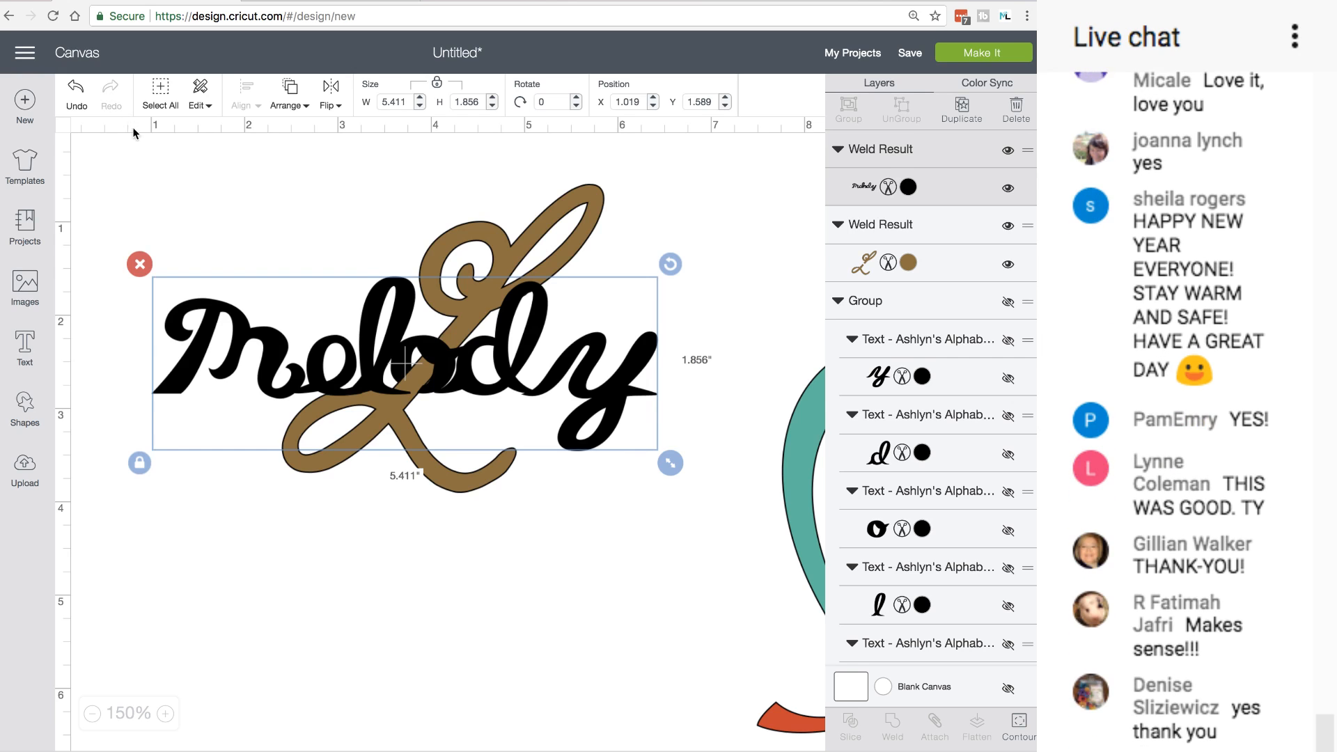
left_click(908, 187)
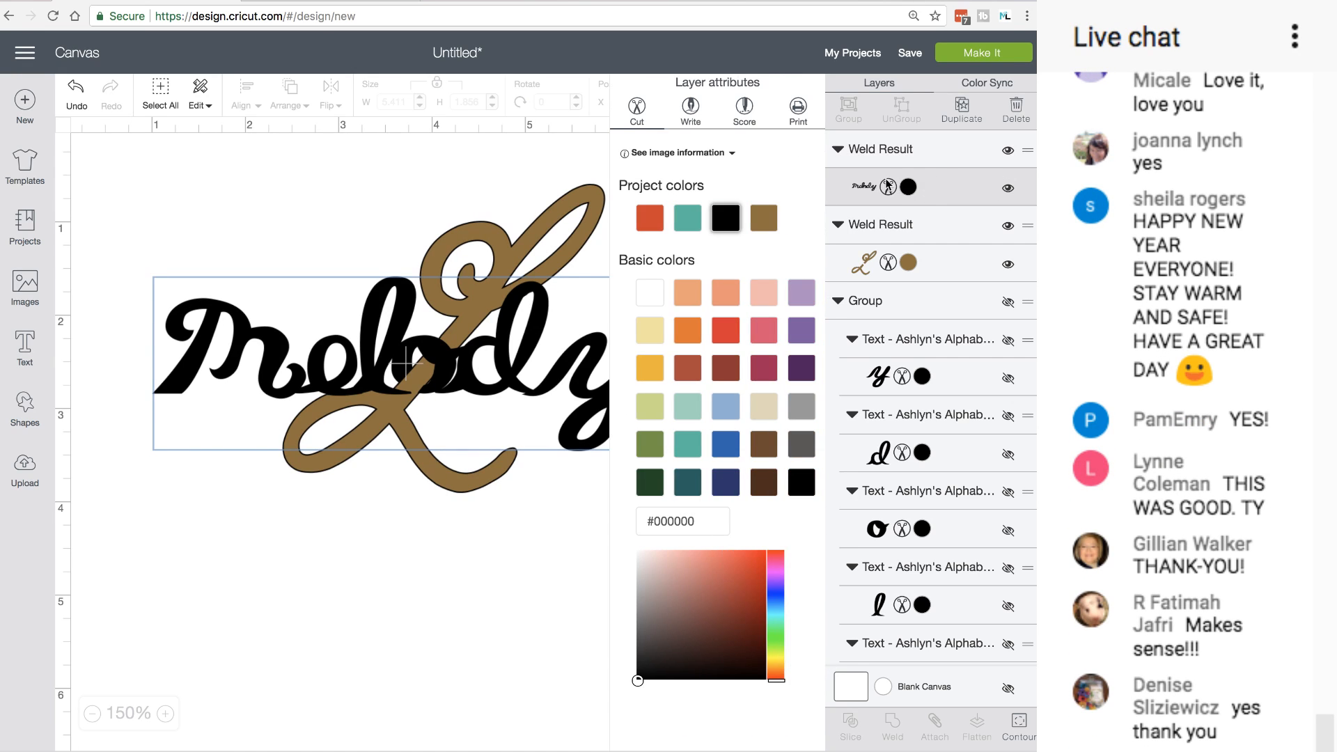
left_click(712, 157)
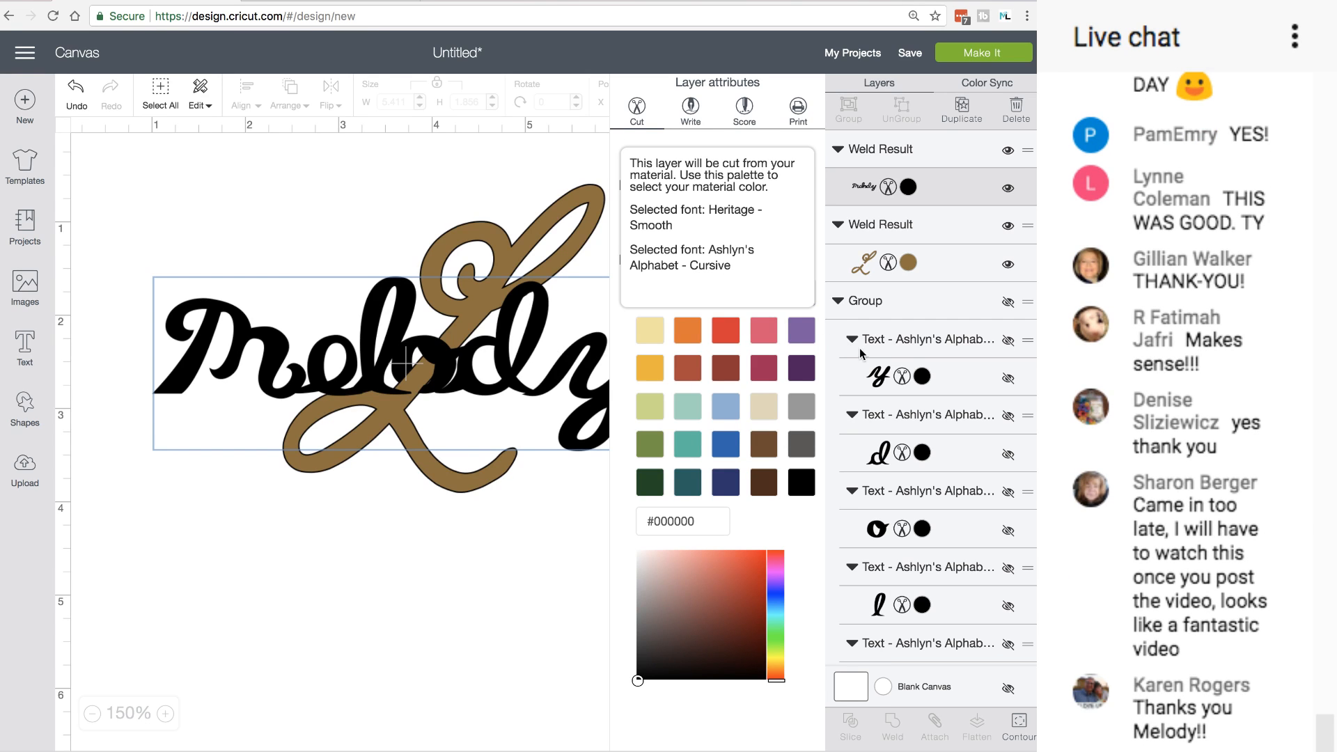
Show the image information of the welded brown "L" again to compare its fonts
left_click(583, 209)
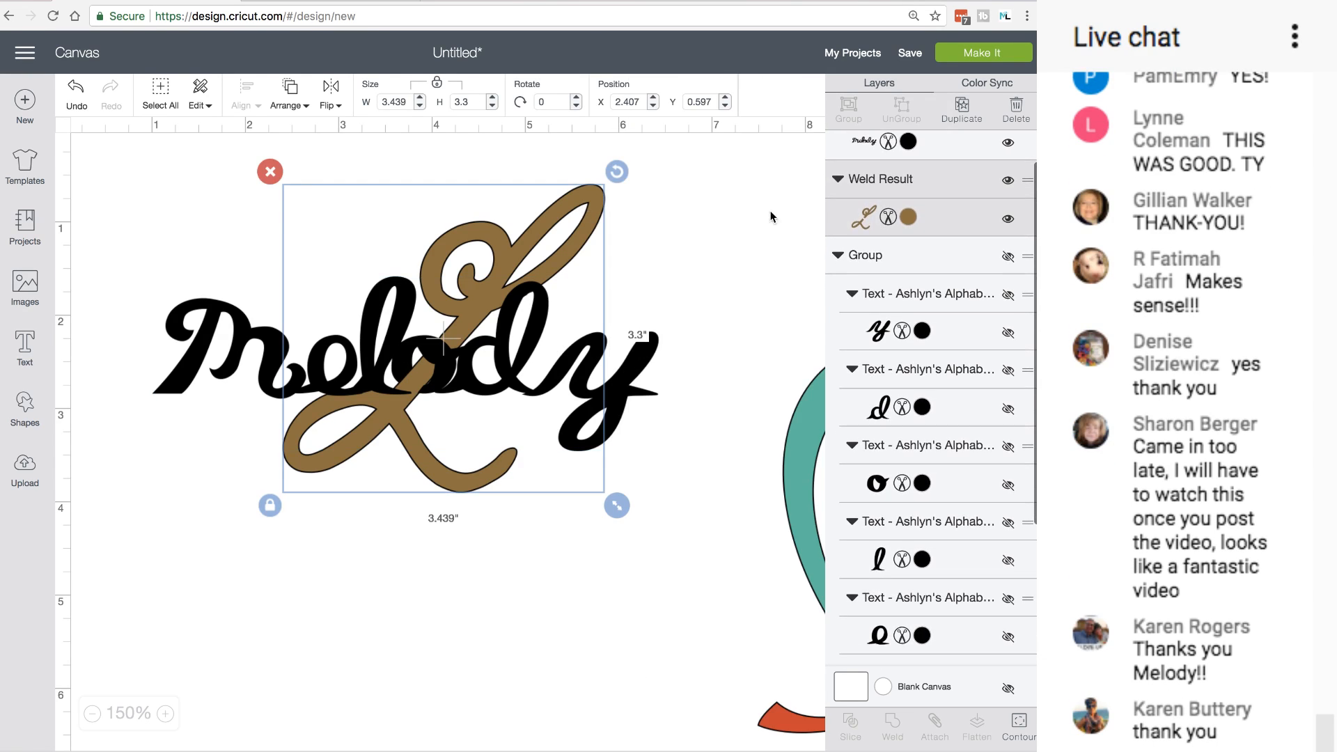
left_click(908, 218)
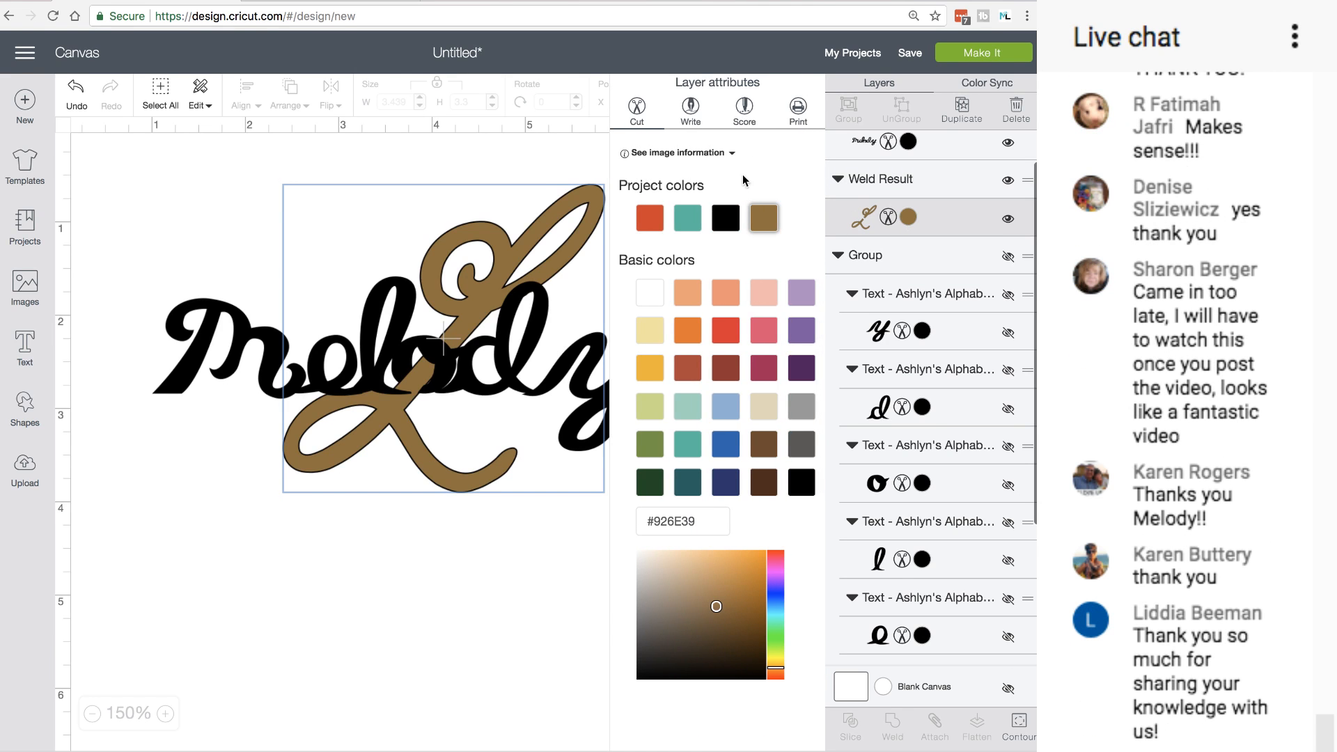
left_click(728, 154)
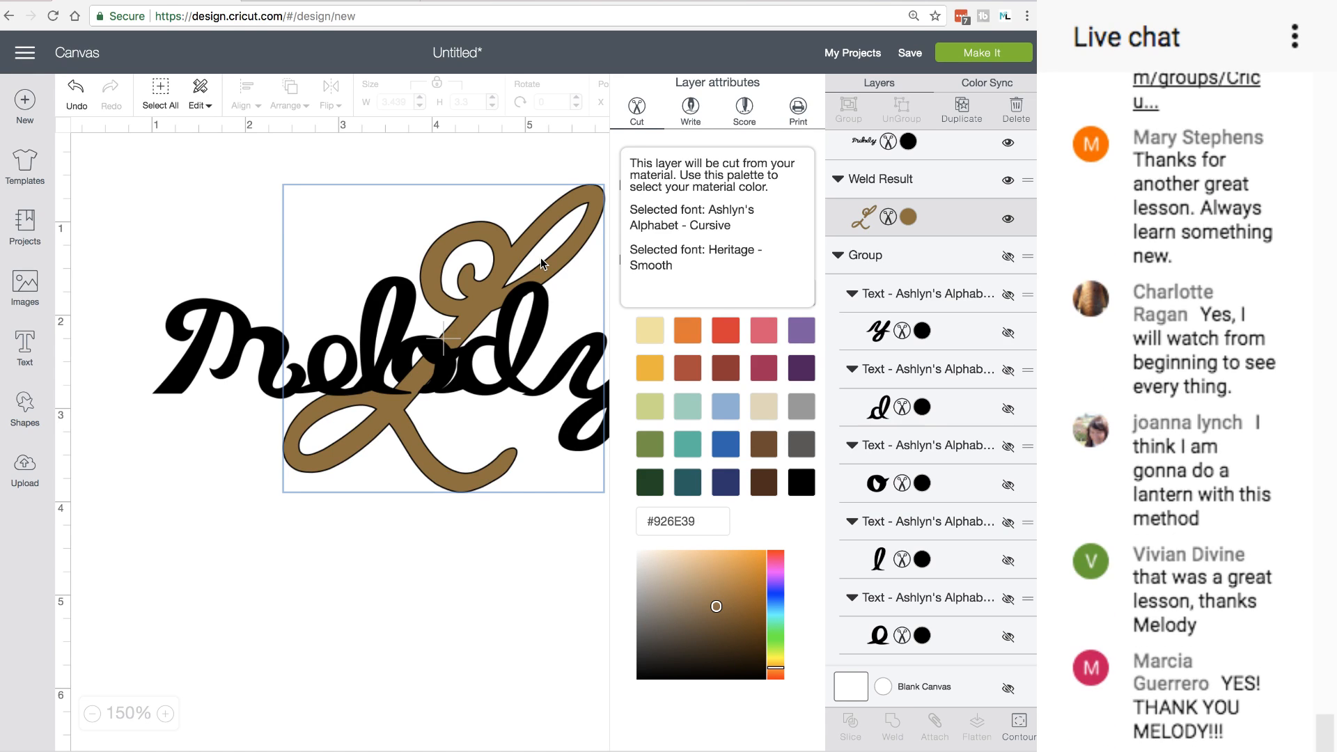
scroll(337, 245, "down", 1)
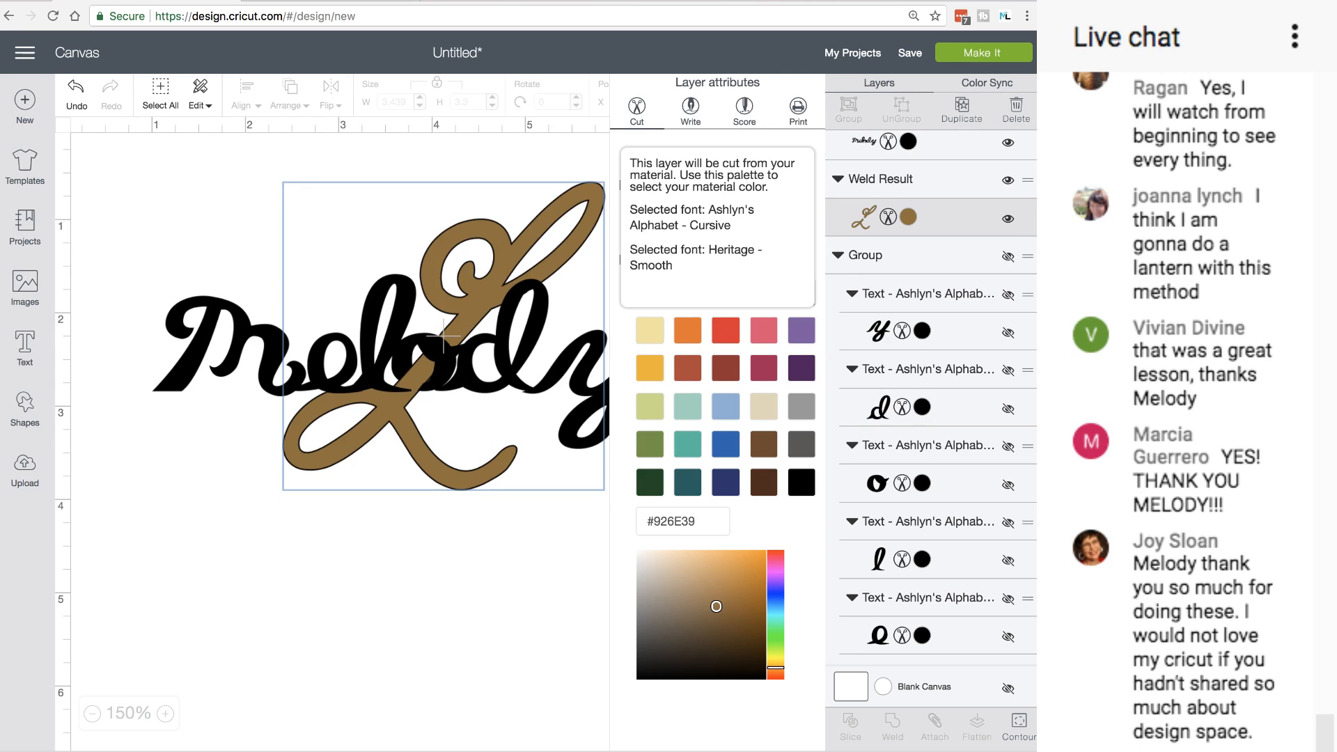